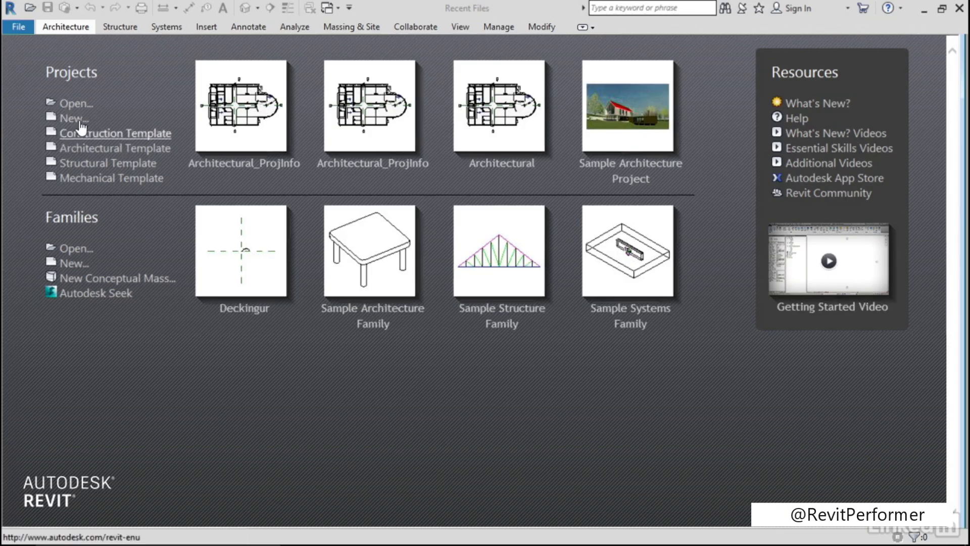
Open the Architectural_ProjInfo project from the Chapter-1 folder of the Exercise Files
click(77, 103)
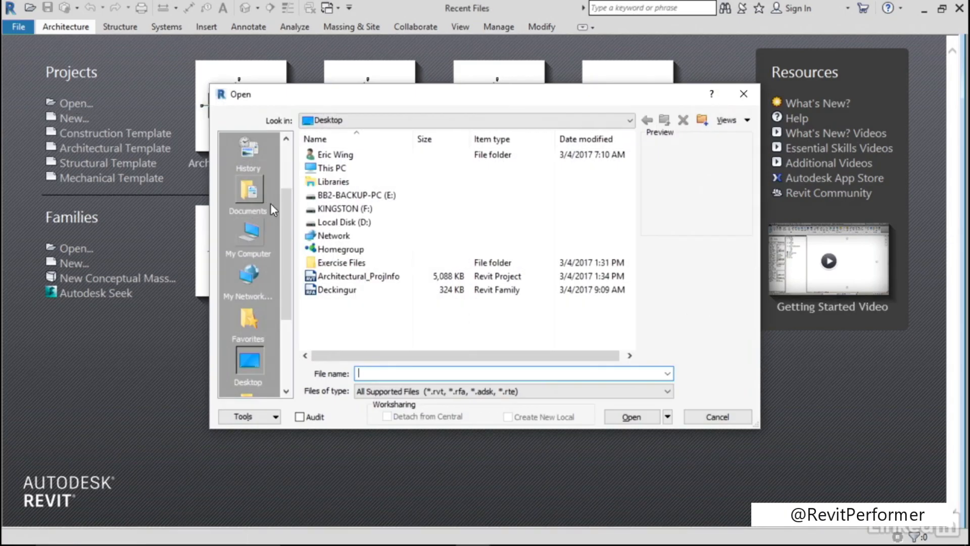
drag(286, 204, 284, 159)
click(248, 194)
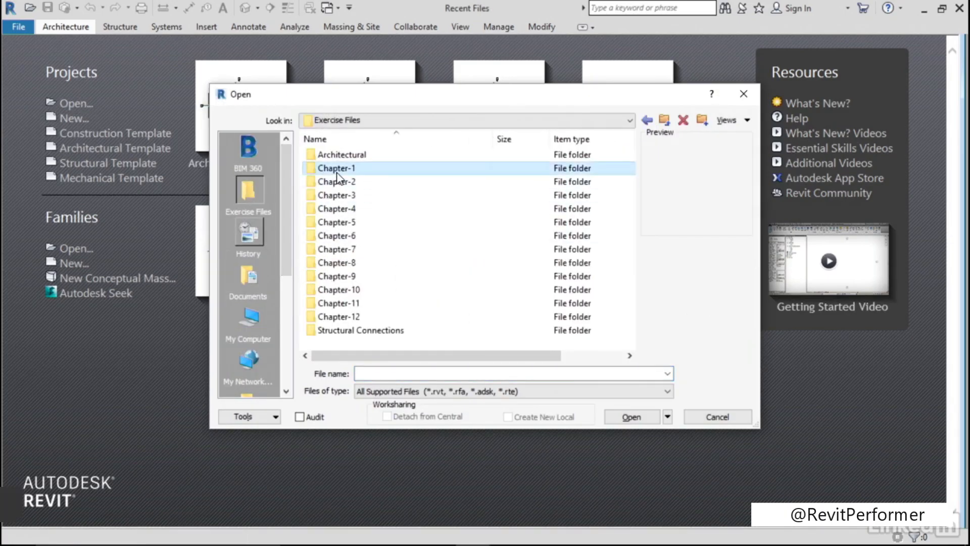
double_click(337, 171)
click(378, 157)
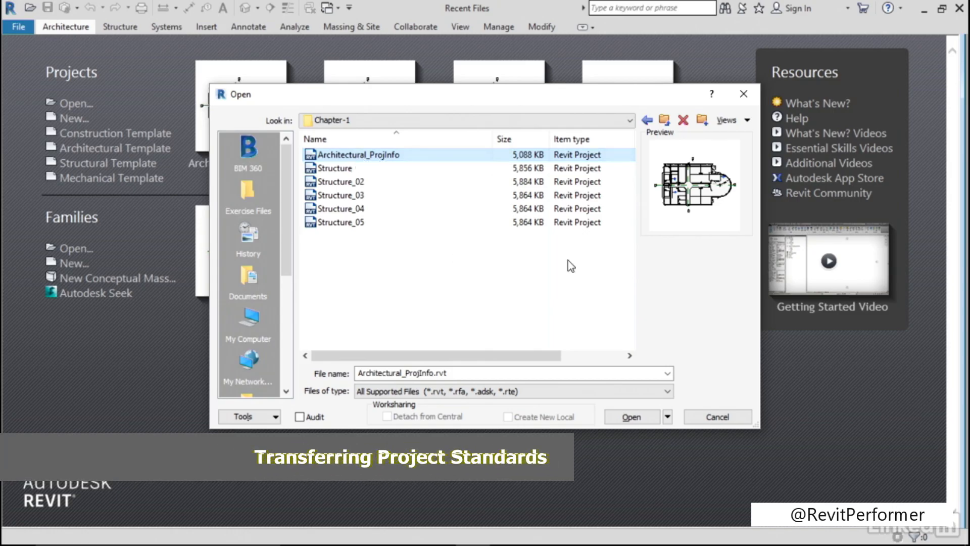
click(632, 417)
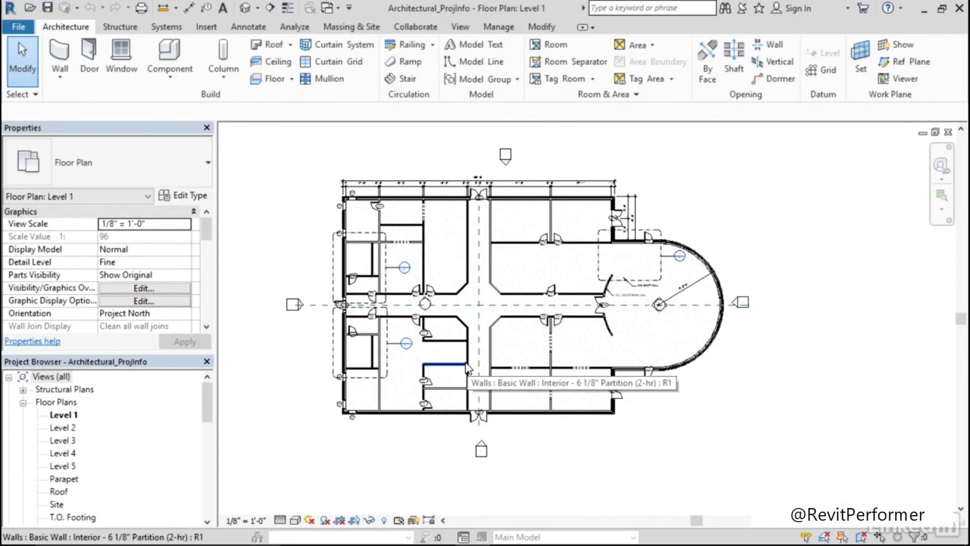
Set the Project Name in the Project Information to REVIT STRUCTURE LEARNING
middle_drag(439, 246, 473, 272)
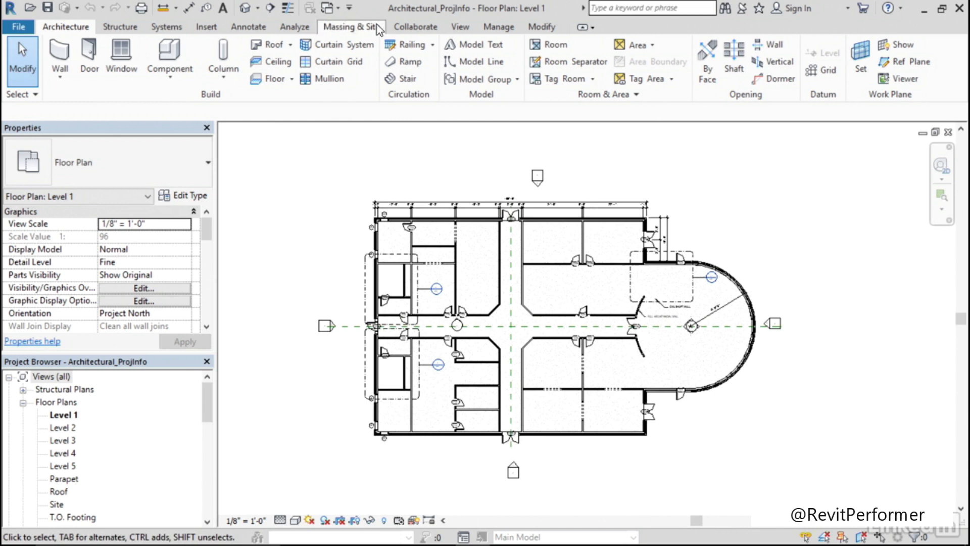
click(497, 27)
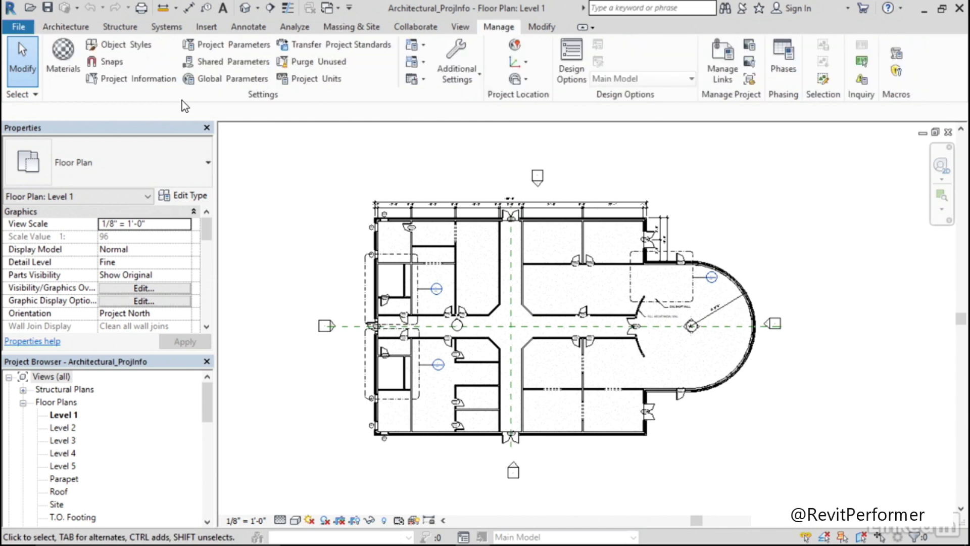
click(121, 81)
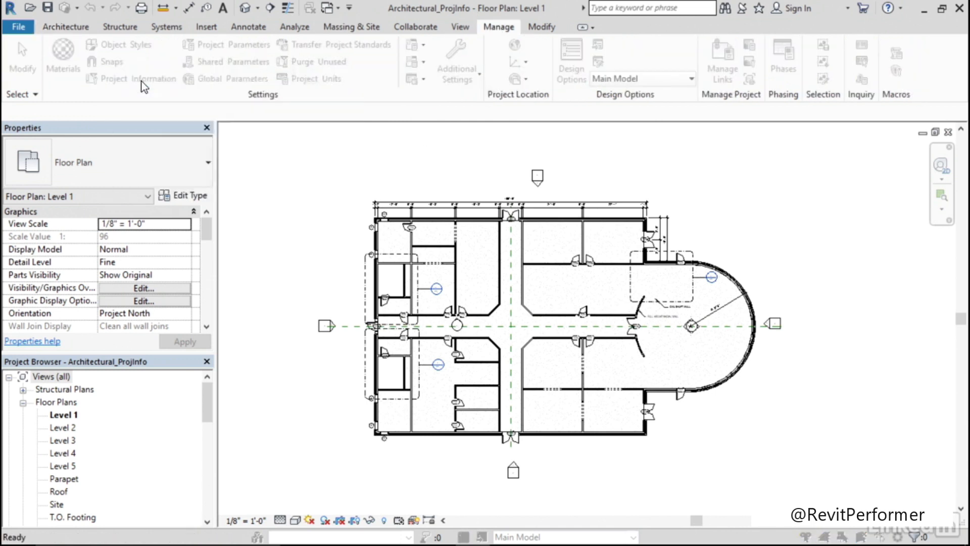
drag(447, 325, 549, 465)
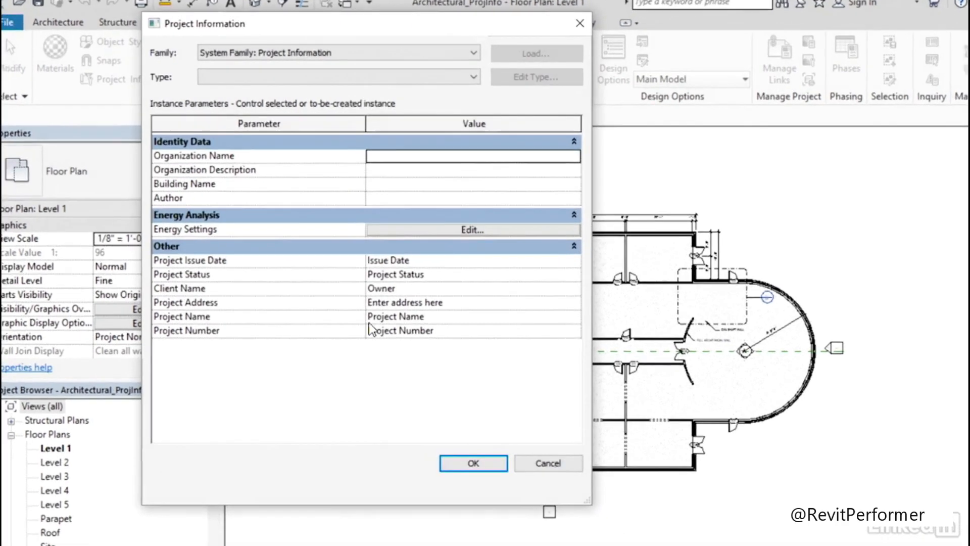
click(404, 295)
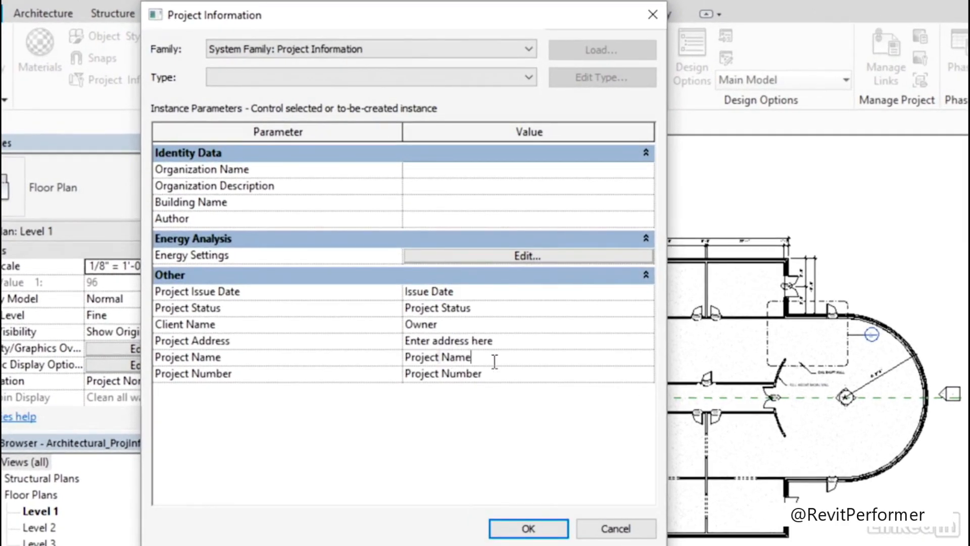
key(shift+Left)
key(shift+Left)
key(shift+Left)
key(shift+Left)
key(shift+Left)
key(shift+Left)
key(shift+Left)
key(shift+Left)
key(shift+Left)
key(shift+Left)
key(shift+Left)
key(shift+Left)
text(R)
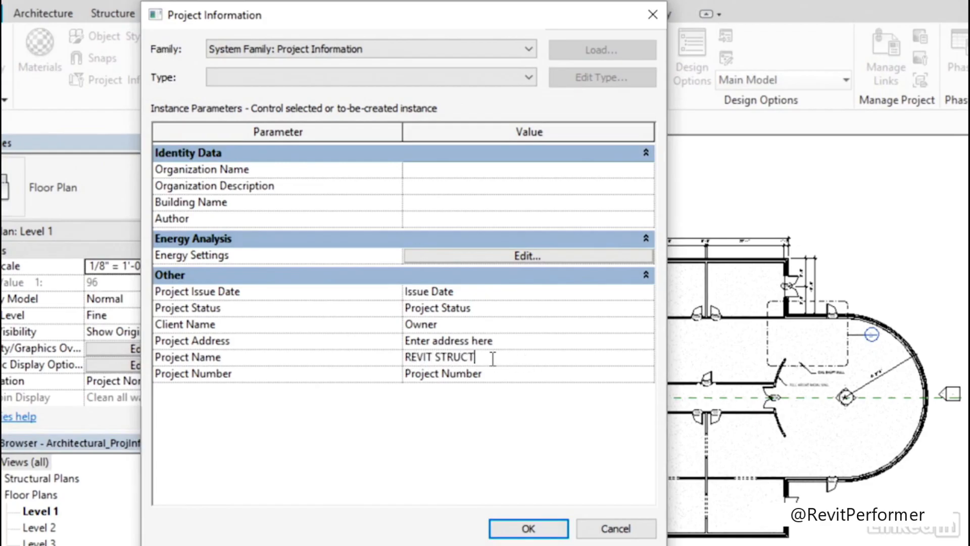
text(EVIT STRUCTURE LEARNING)
Set the Project Number to 1234567 and enter the client's full name as the Client Name
click(470, 373)
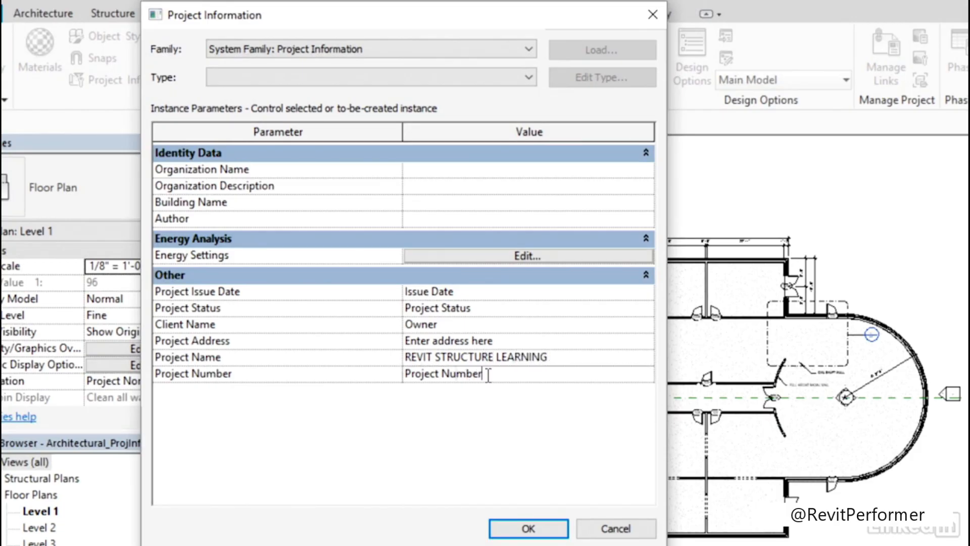
drag(488, 375, 392, 378)
text(1)
click(448, 326)
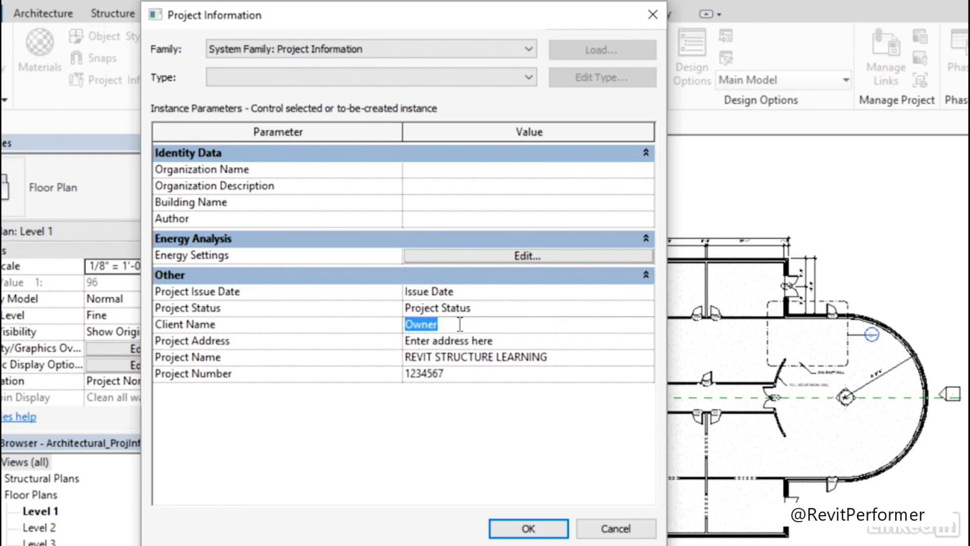
text(ERIC WING)
Replace the placeholder Project Address with the project's street address and city, and apply the Project Information
click(465, 341)
drag(493, 342, 405, 346)
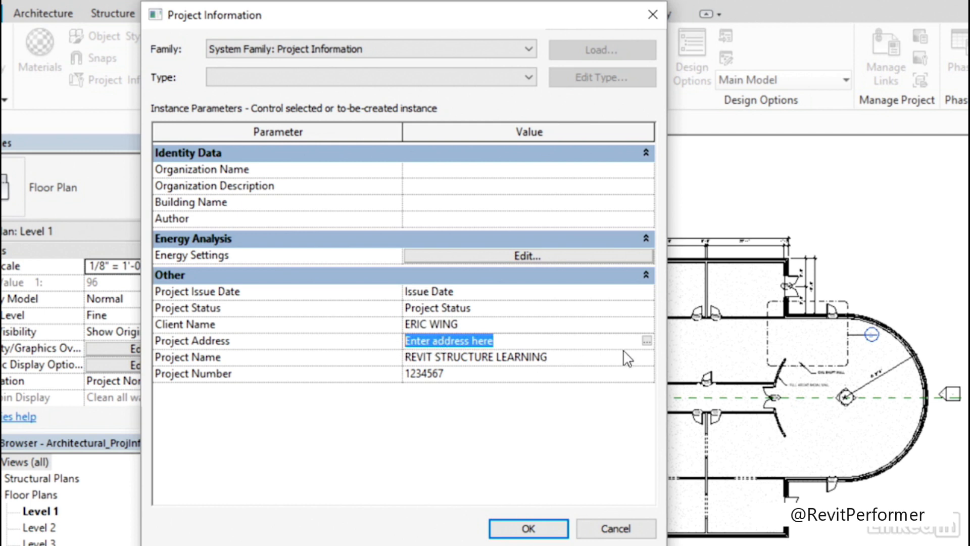
click(647, 341)
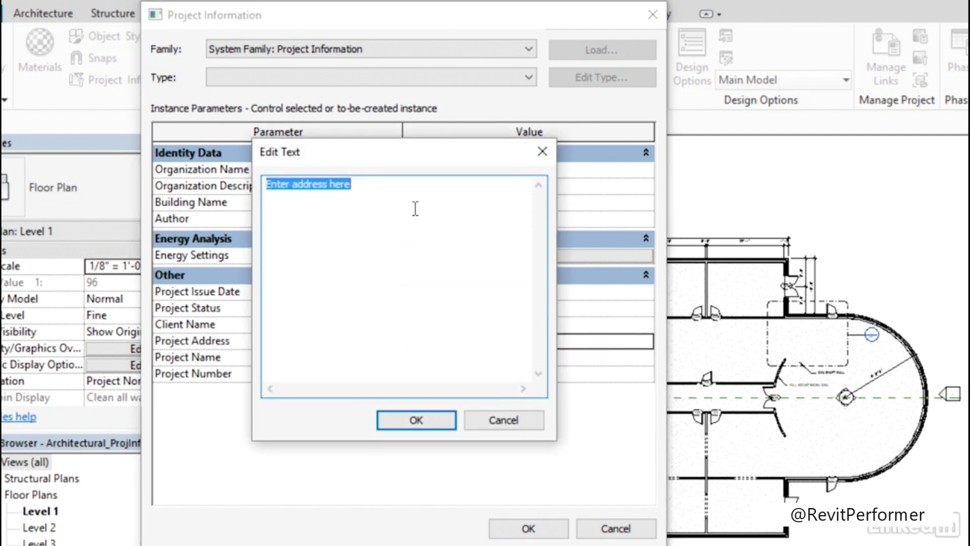
text(12345 BOULDER A)
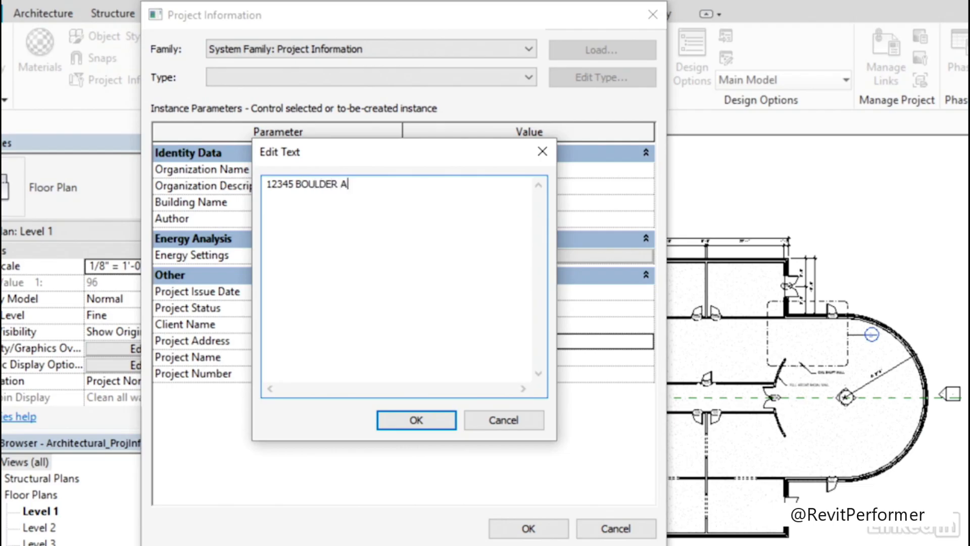
text(VE BOULDER CO.)
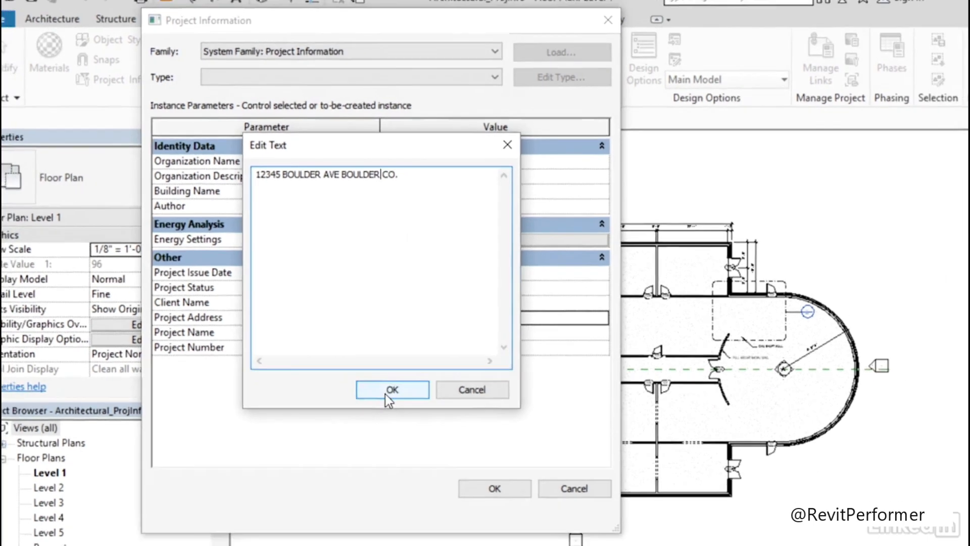
click(416, 420)
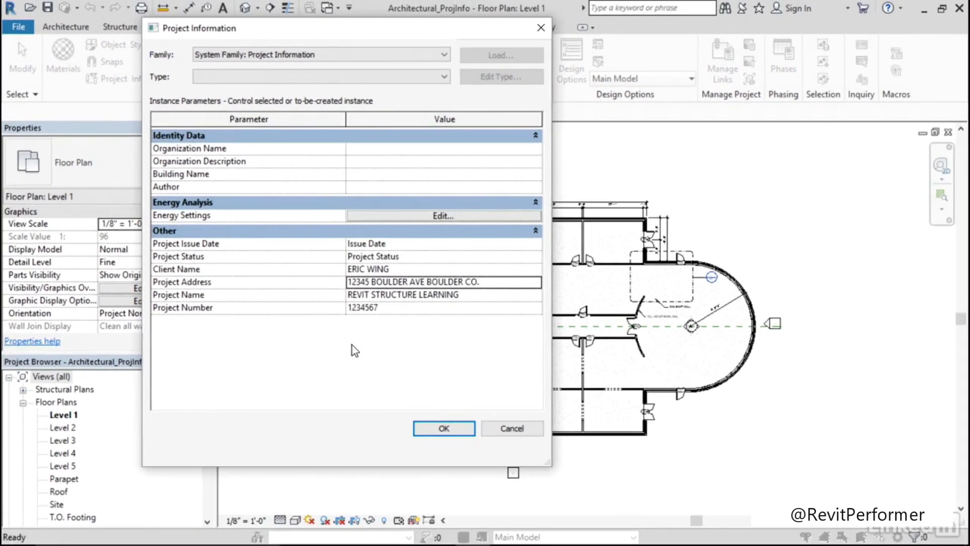
click(443, 428)
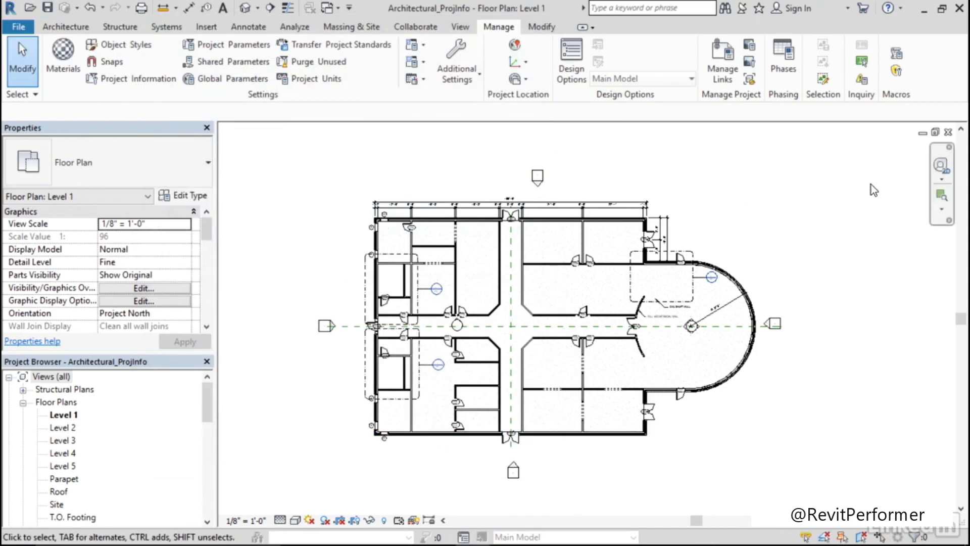
Close the Architectural_ProjInfo project with its changes saved and create a new project from the Structural Template
click(947, 133)
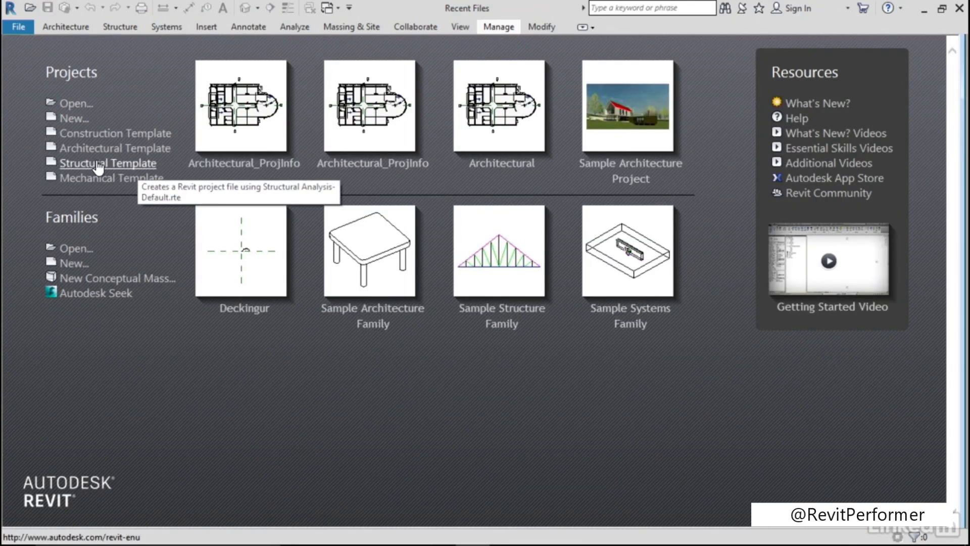
click(118, 167)
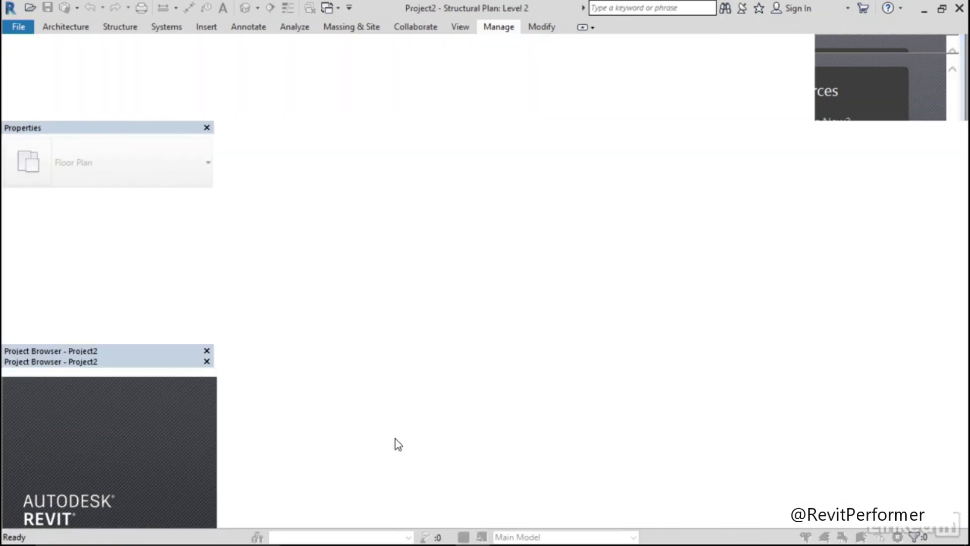
middle_drag(550, 284, 534, 281)
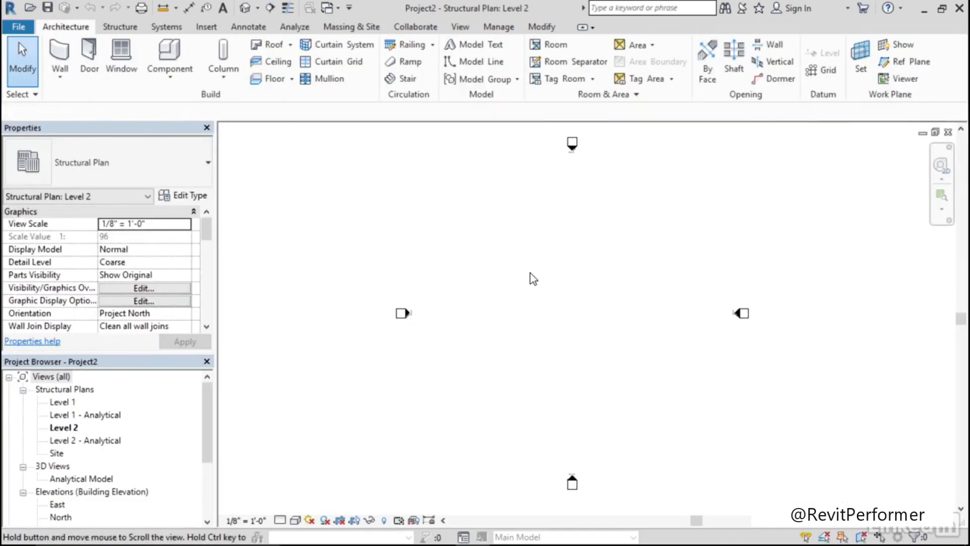
Delete the Architectural_ProjInfo.0001 backup file and link the Architectural_ProjInfo model with Auto - Origin to Origin positioning
click(207, 27)
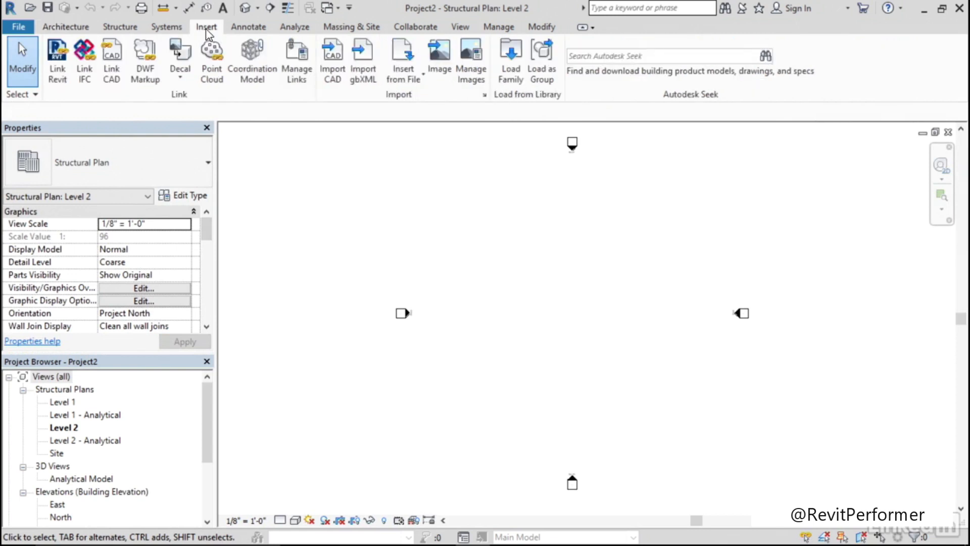
click(57, 76)
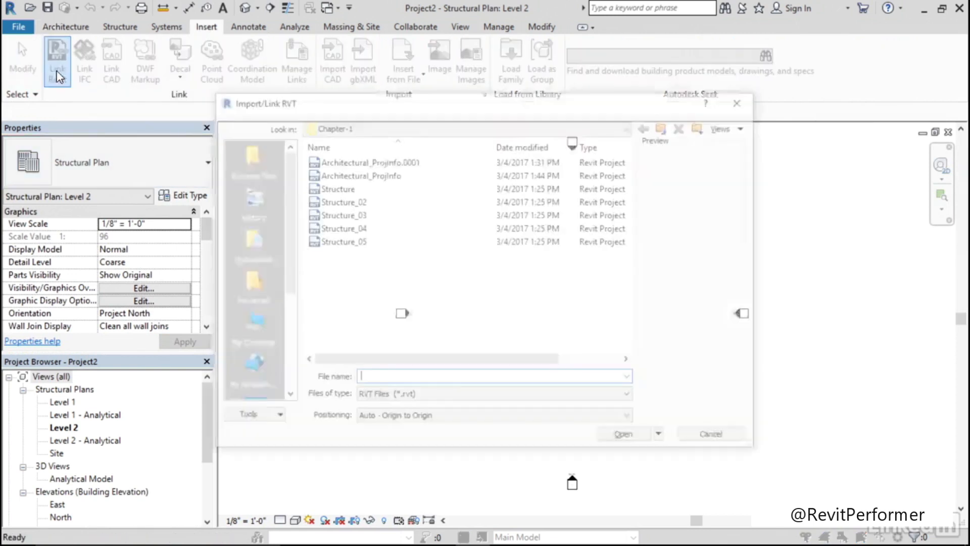
right_click(375, 162)
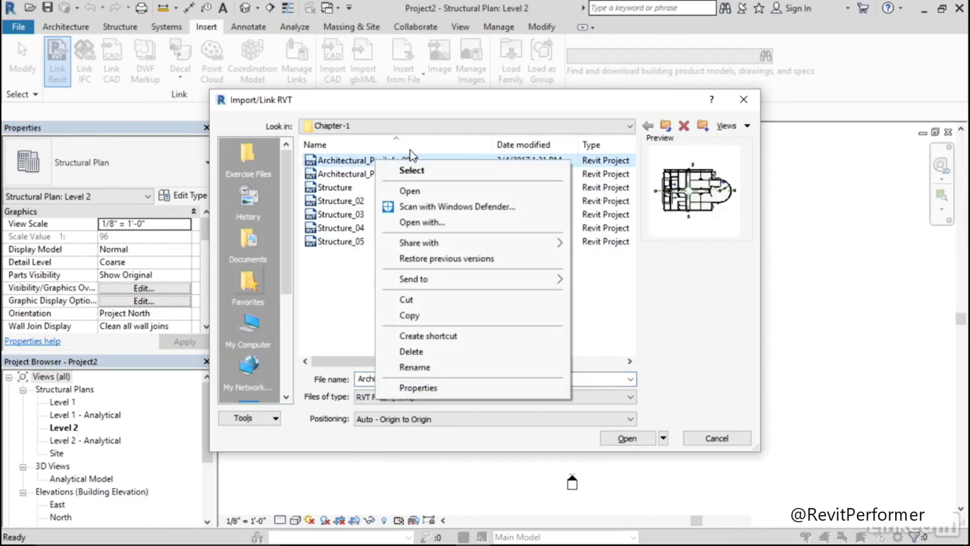
click(430, 353)
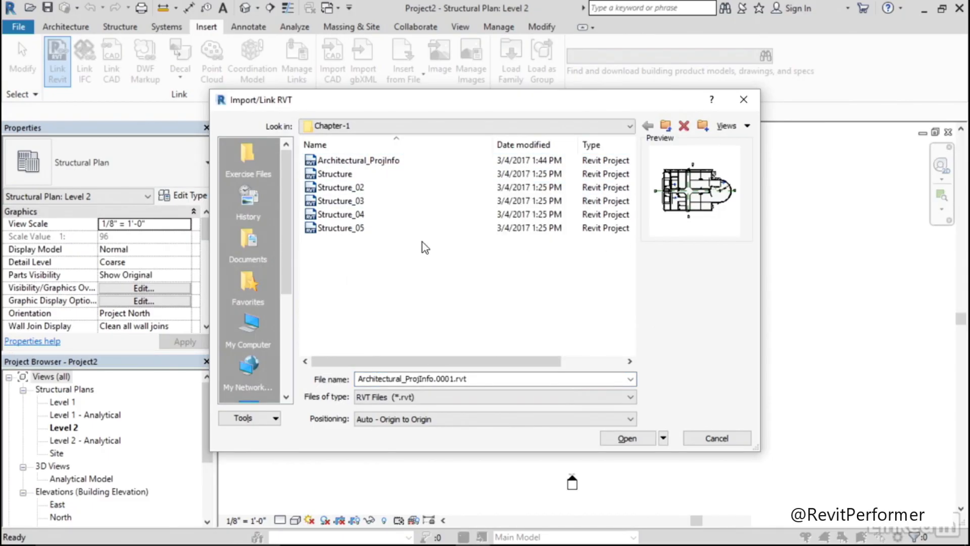
click(392, 164)
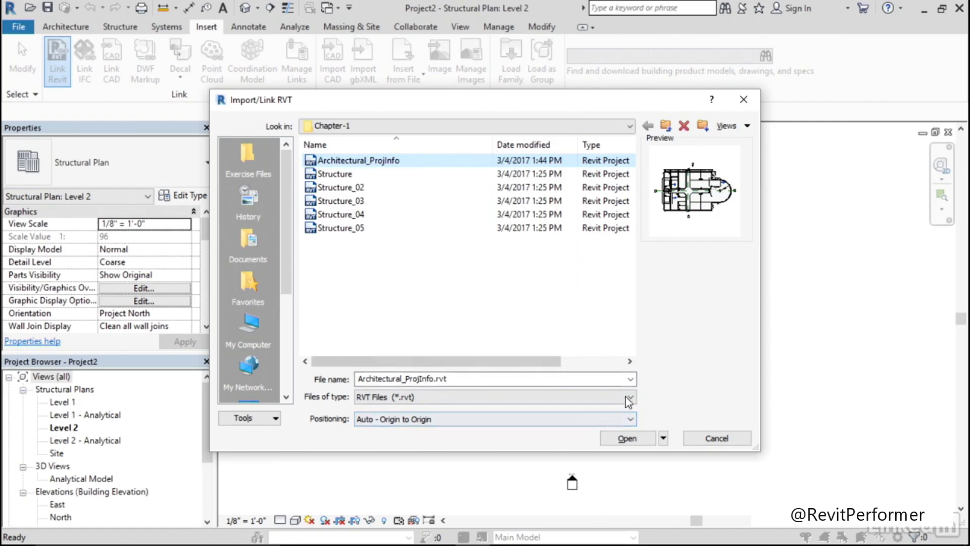
click(627, 438)
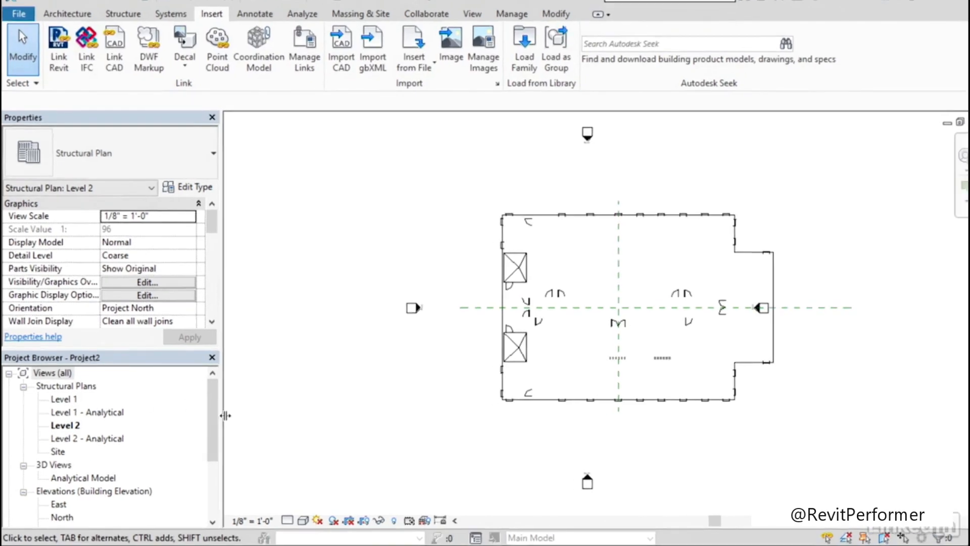
Create a new sheet with the E1 30 x 42 Horizontal titleblock and inspect its project information fields
drag(212, 401, 214, 477)
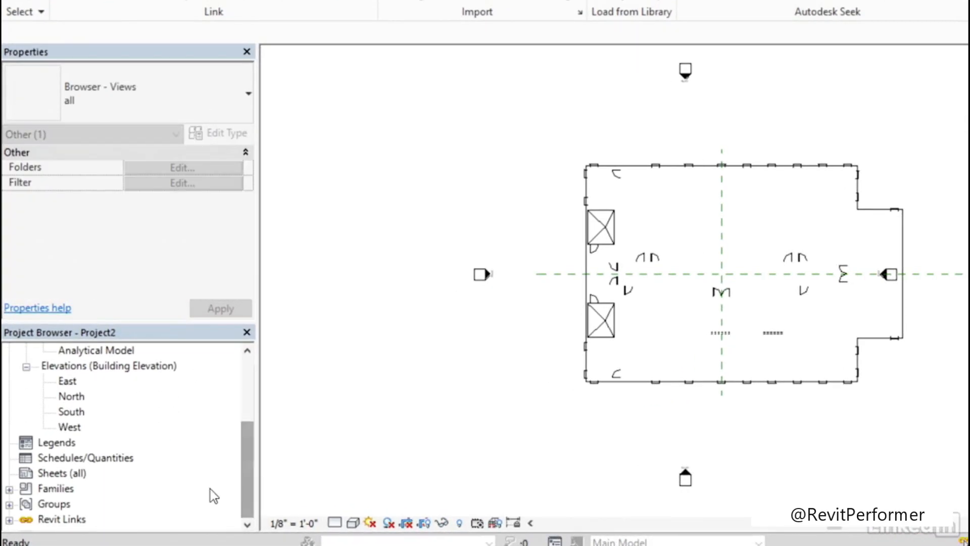
right_click(61, 475)
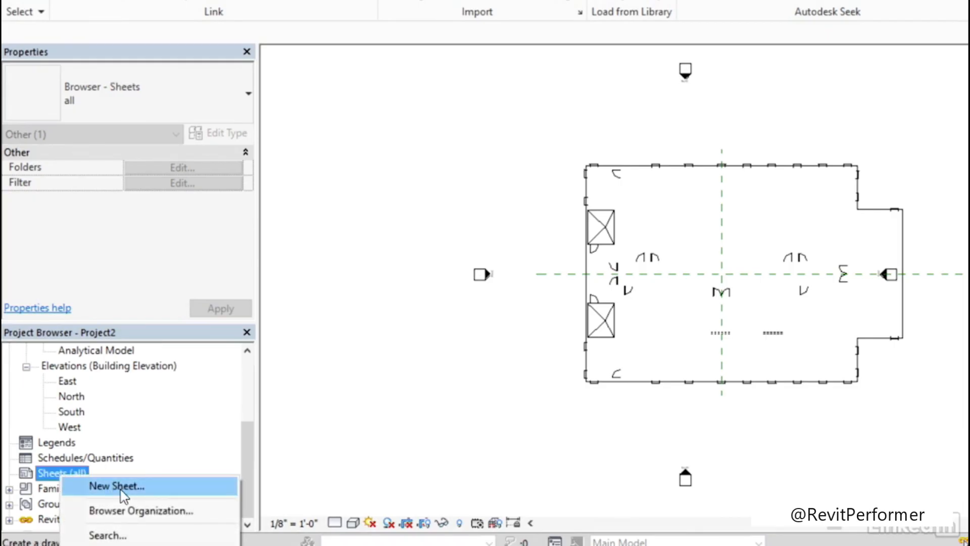
click(120, 488)
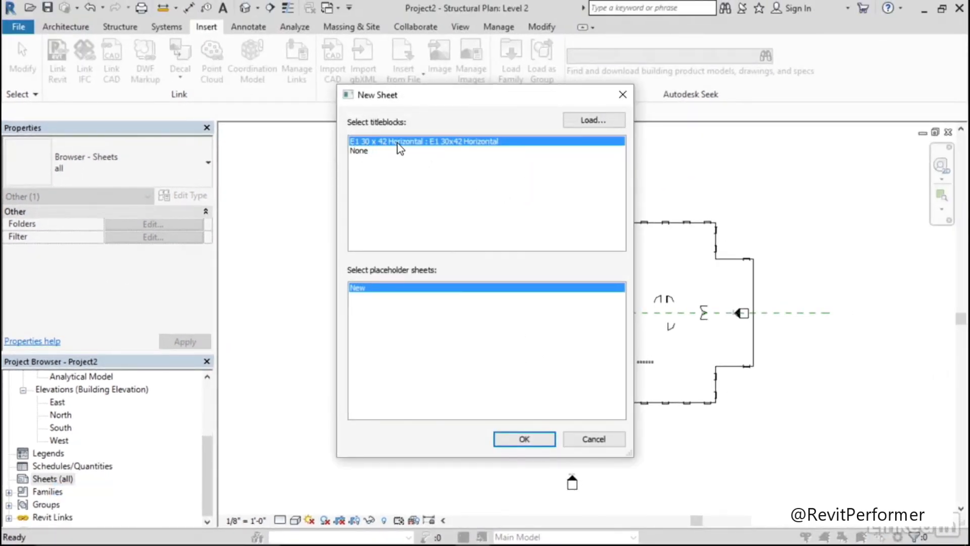
click(523, 439)
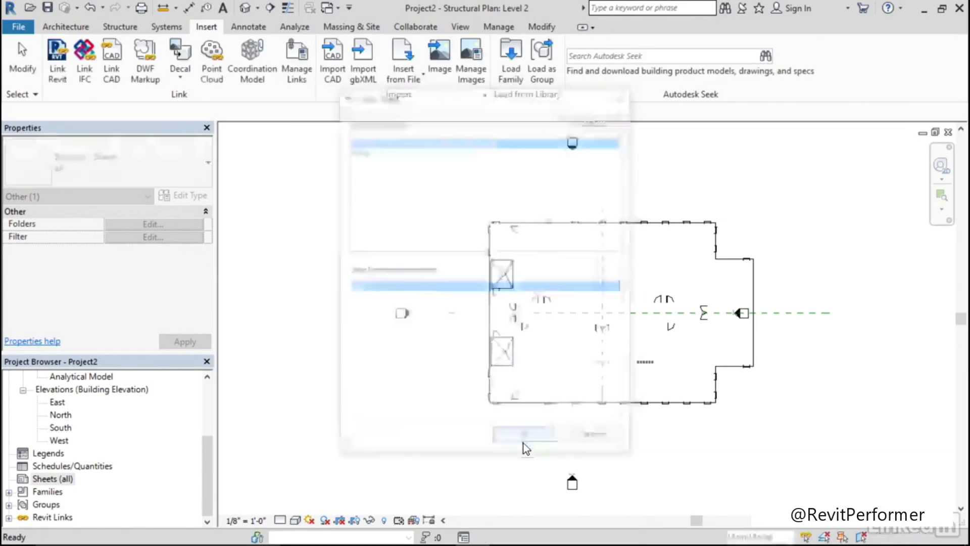
middle_drag(702, 337, 495, 317)
scroll(536, 357, up, 5)
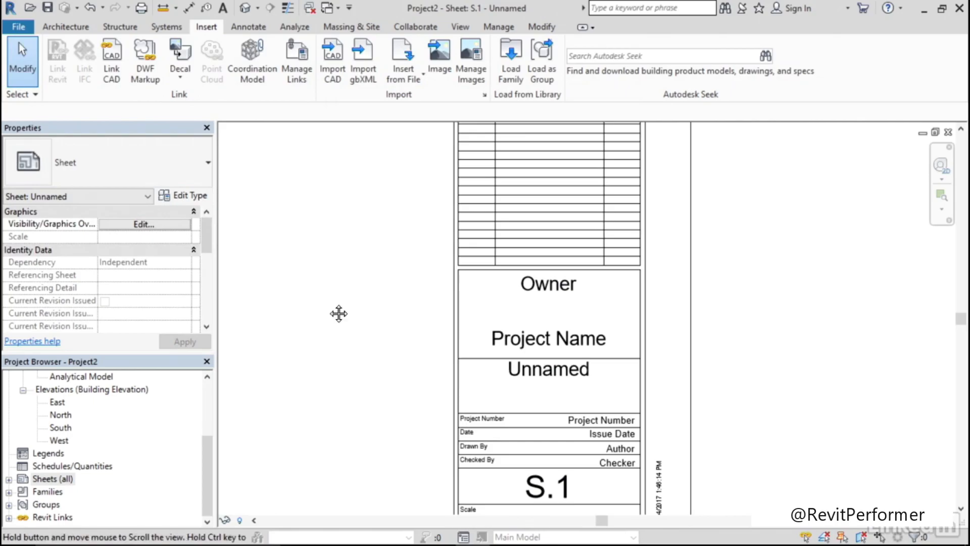
middle_drag(338, 314, 382, 313)
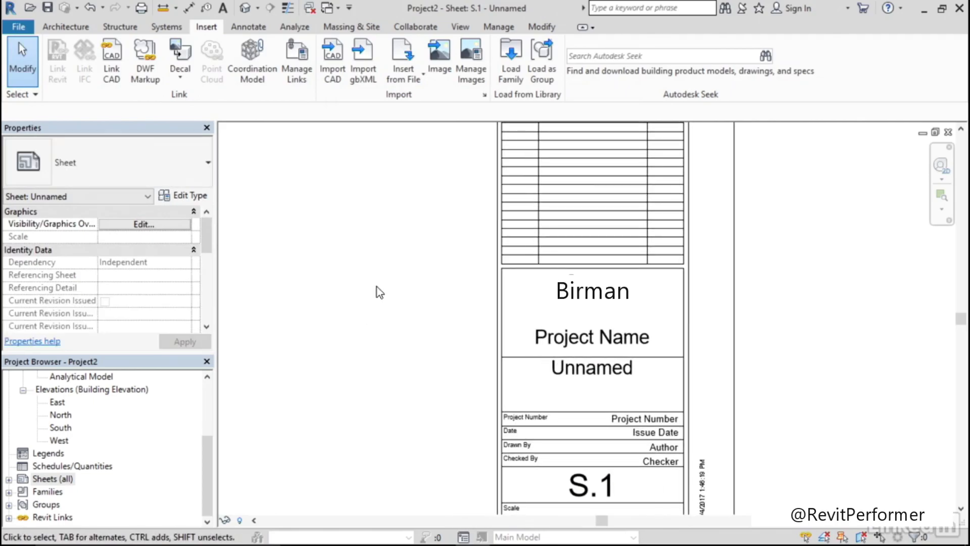
Transfer only the Project Info standards from Architectural_ProjInfo.rvt into the structural project
click(500, 27)
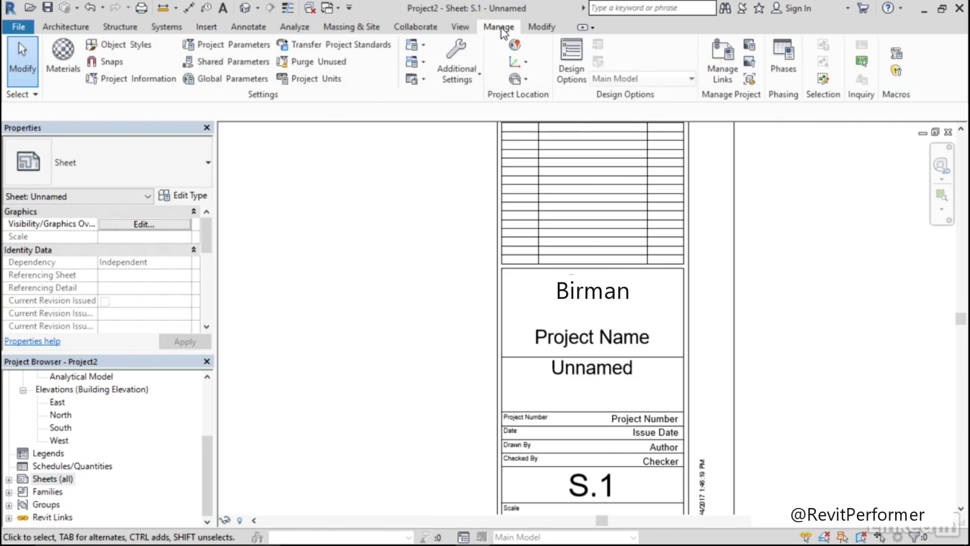
click(338, 47)
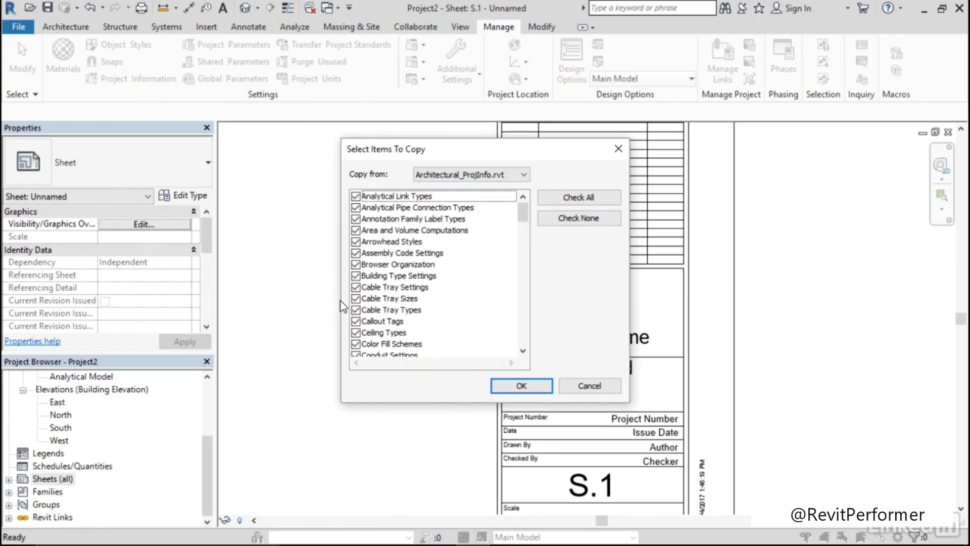
click(589, 223)
drag(524, 212, 526, 302)
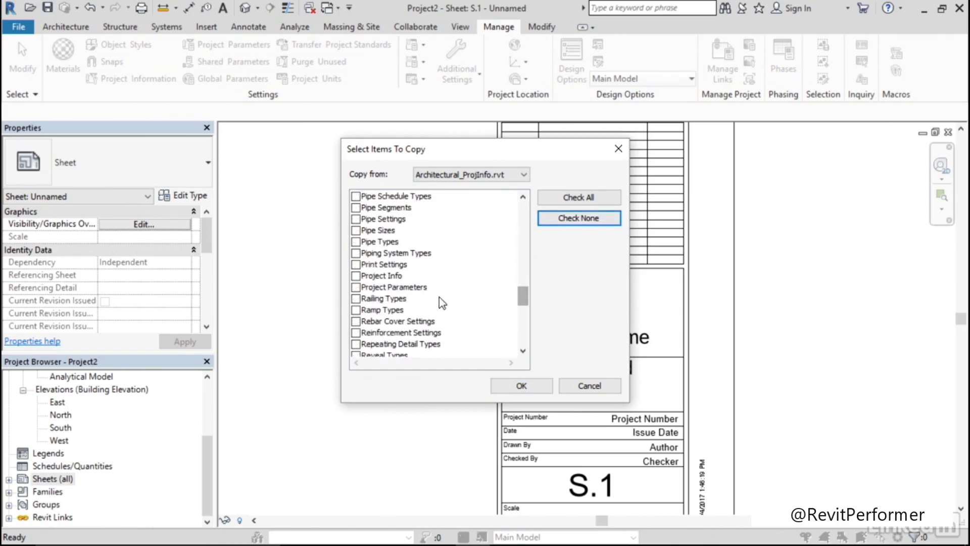
click(356, 276)
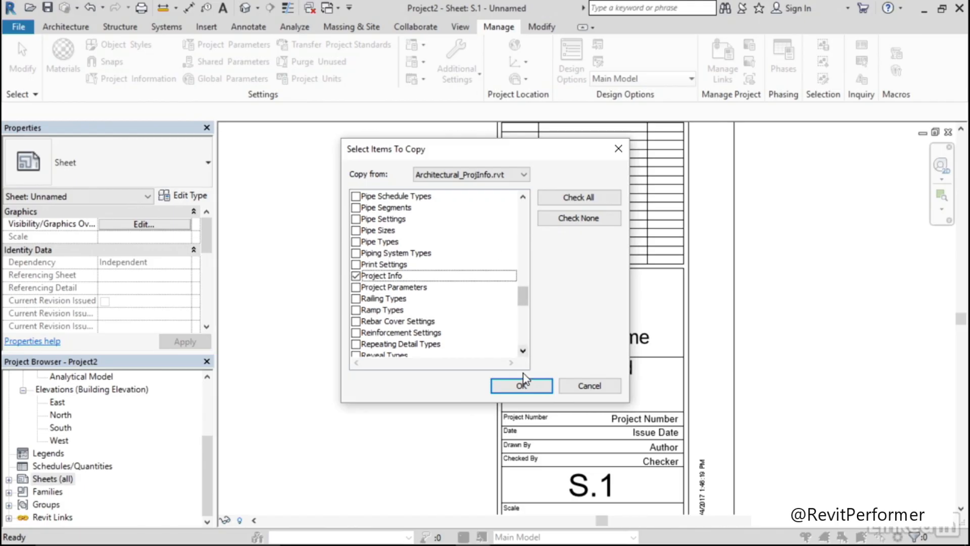
click(520, 386)
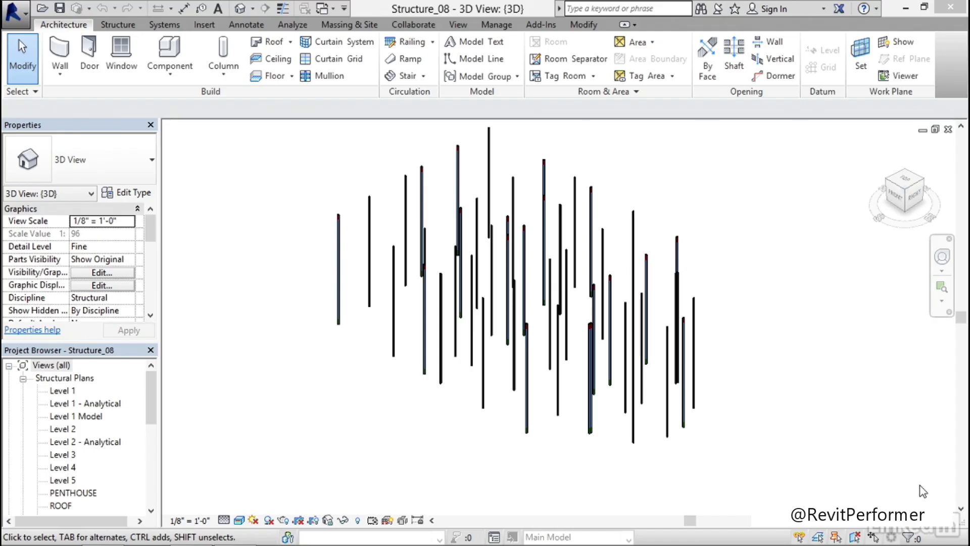
Open the Level 1 structural plan and move the two corridor-intersection columns on grid 3 by 4' west, towards the angled wall corners
double_click(65, 391)
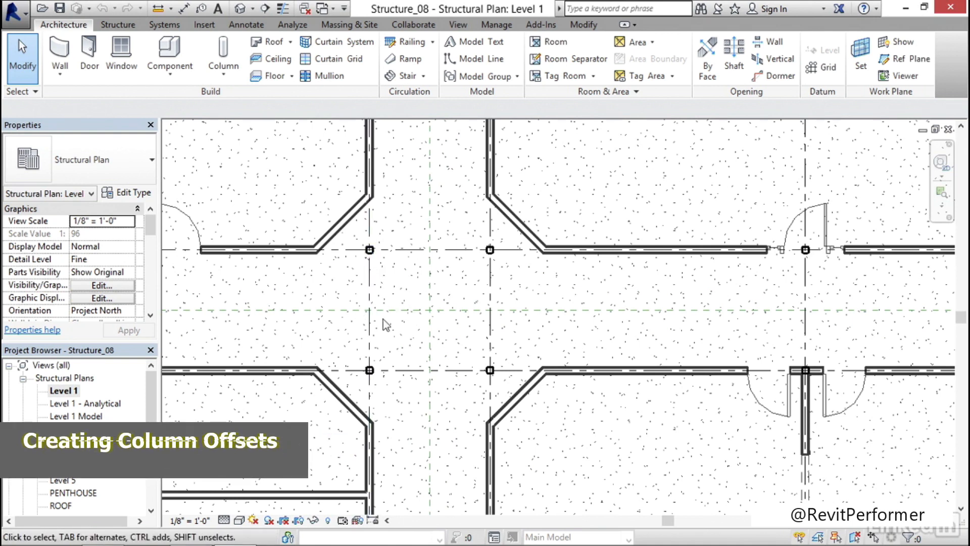
middle_drag(411, 303, 413, 309)
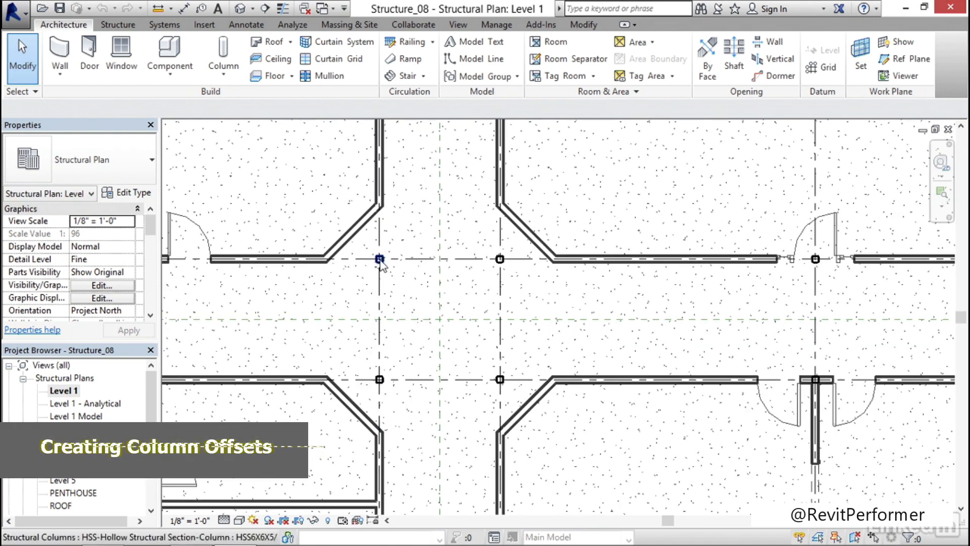
drag(356, 242, 409, 403)
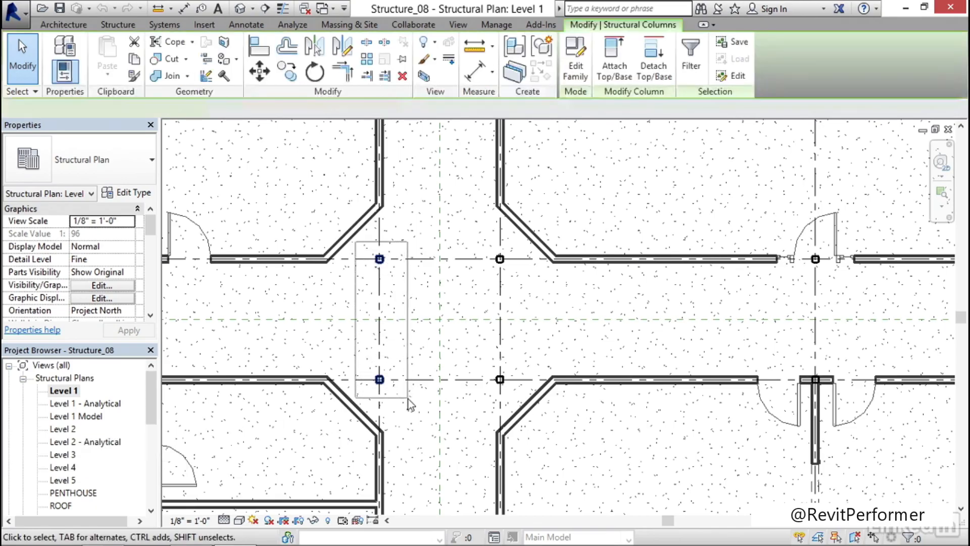
click(260, 73)
scroll(373, 328, up, 4)
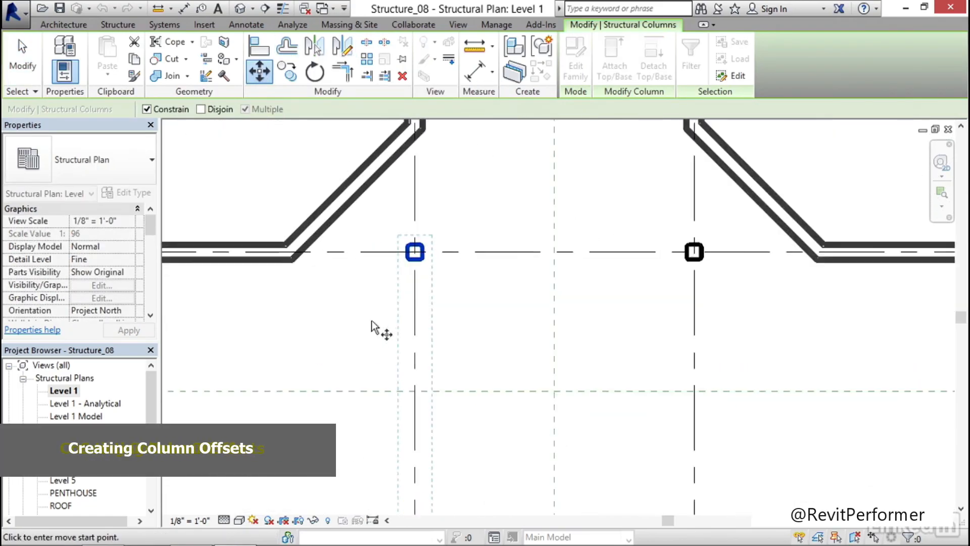
scroll(373, 328, up, 1)
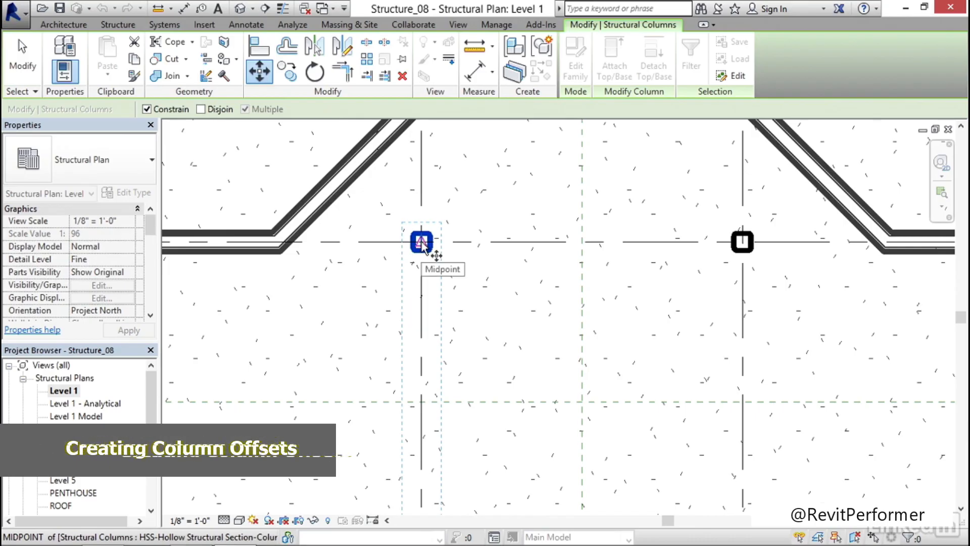
click(422, 243)
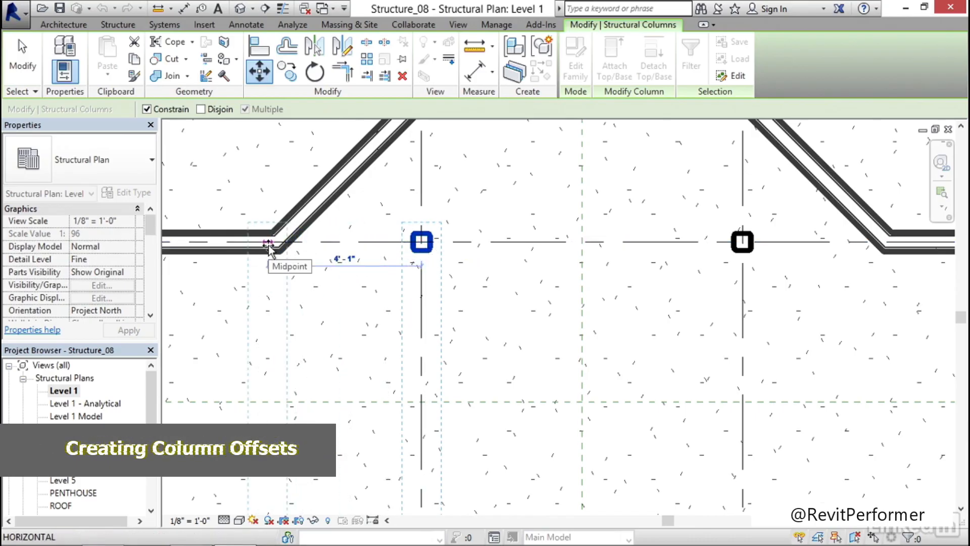
text(4')
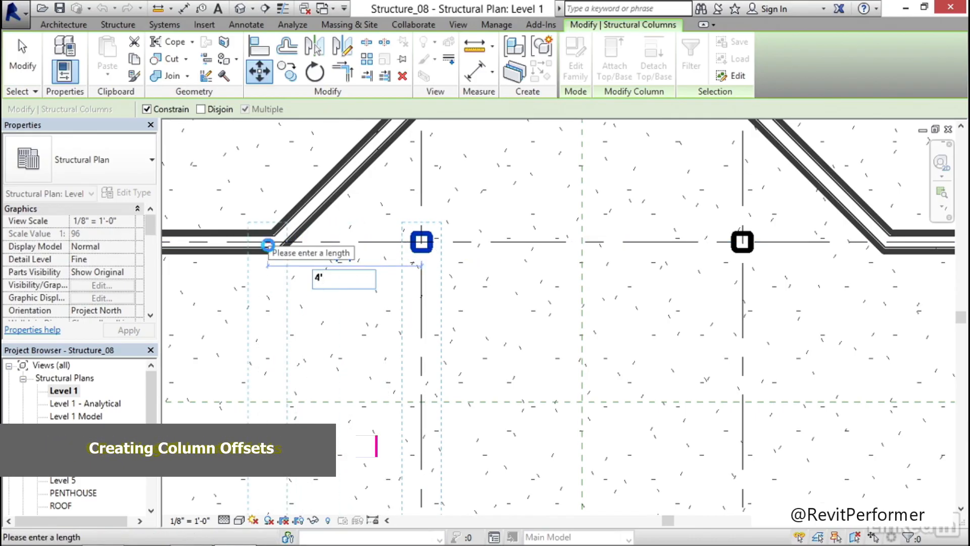
key(Return)
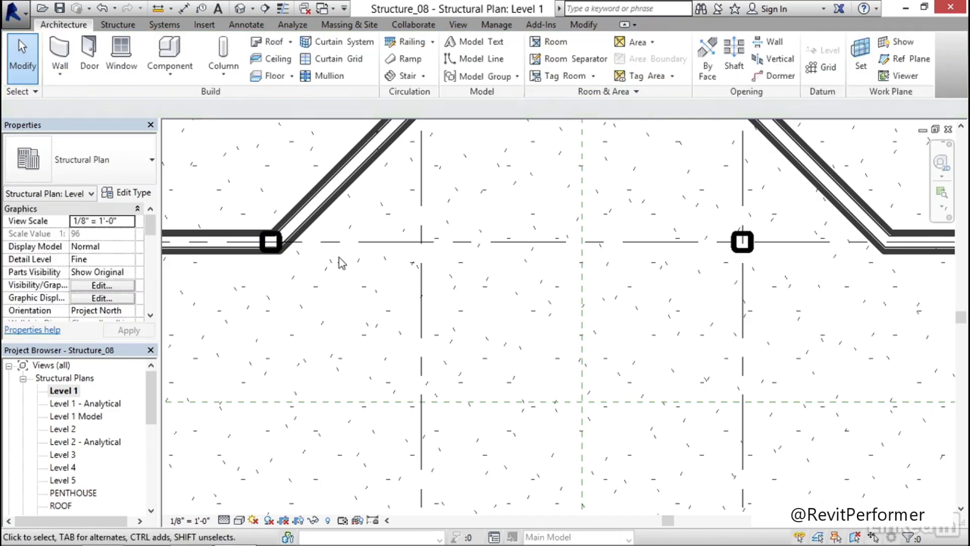
Move the two corridor-intersection columns on grid 4 by 4' east, towards the angled wall corners
scroll(338, 260, down, 5)
scroll(413, 313, up, 1)
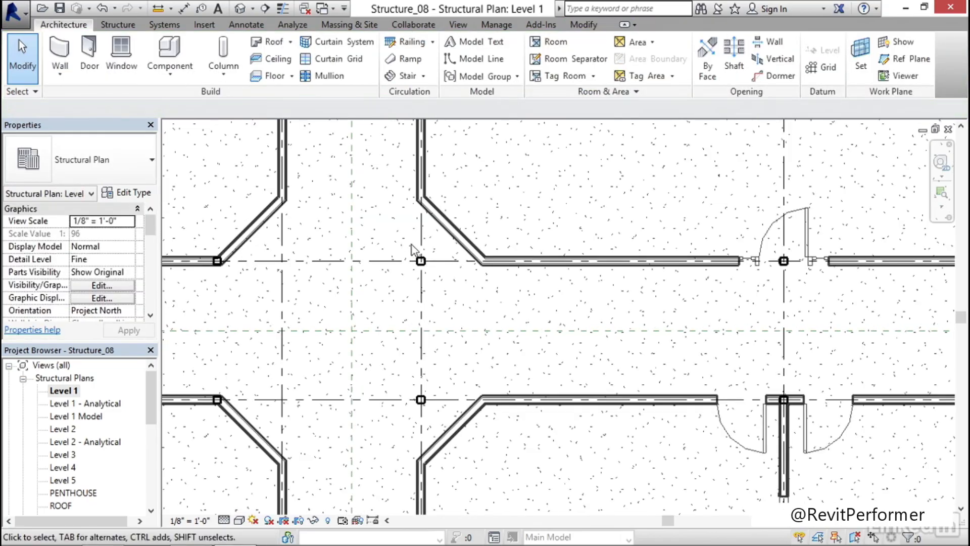
drag(398, 242, 442, 419)
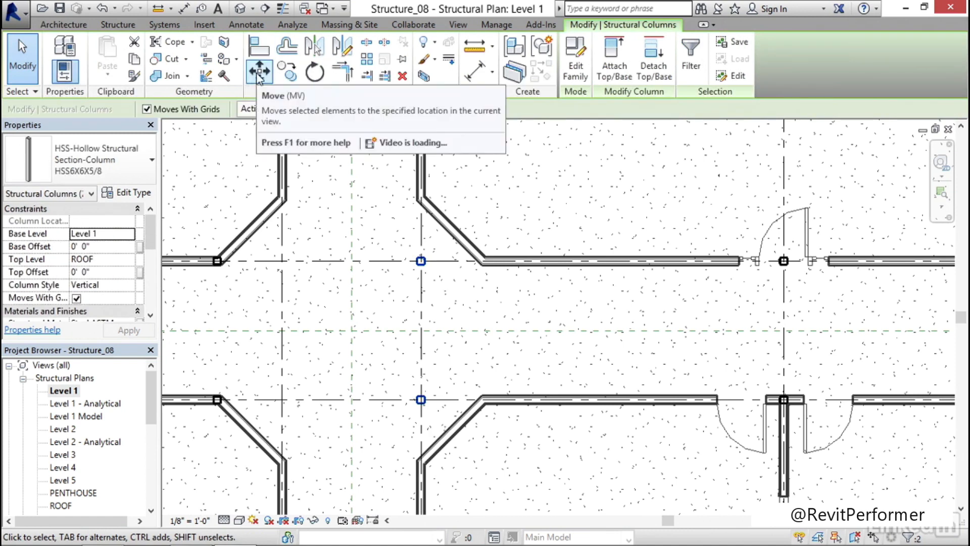
click(259, 72)
click(426, 298)
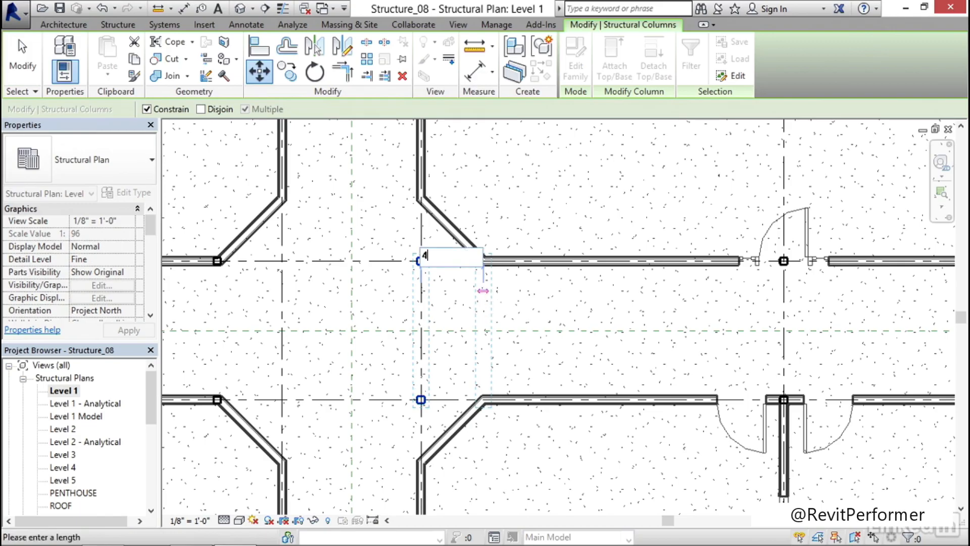
click(484, 293)
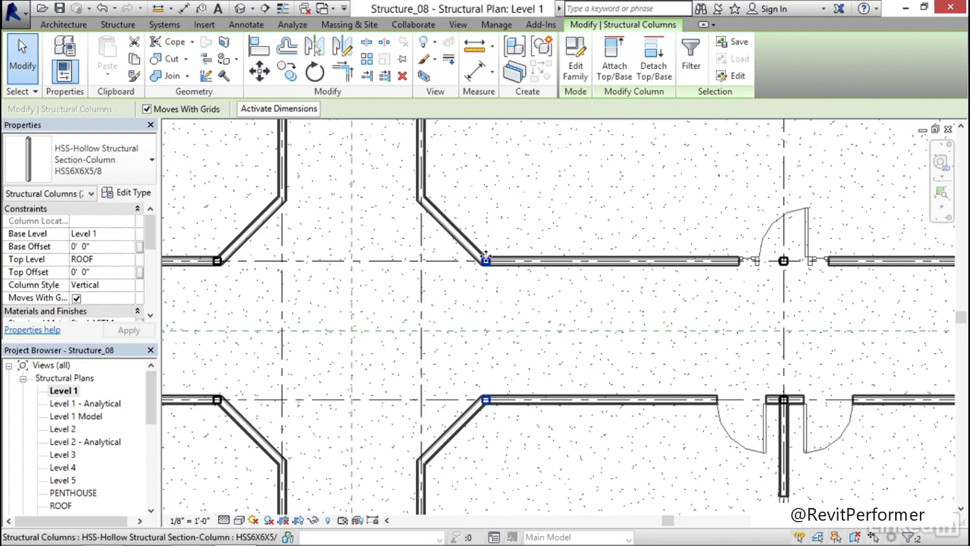
Examine the Level 1 corridor east of the intersection, especially the column in the doorway on grid 5
scroll(490, 243, down, 5)
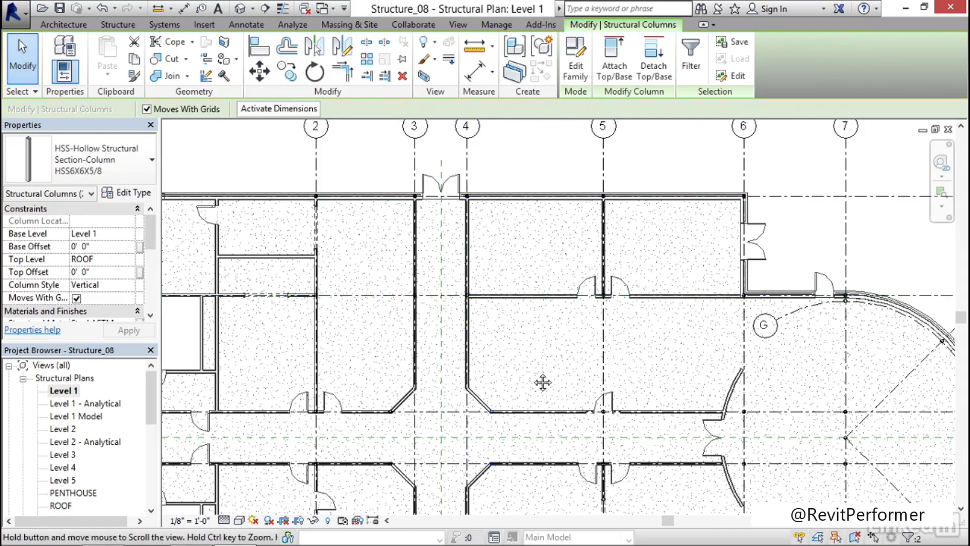
middle_drag(541, 383, 396, 263)
middle_drag(364, 292, 399, 292)
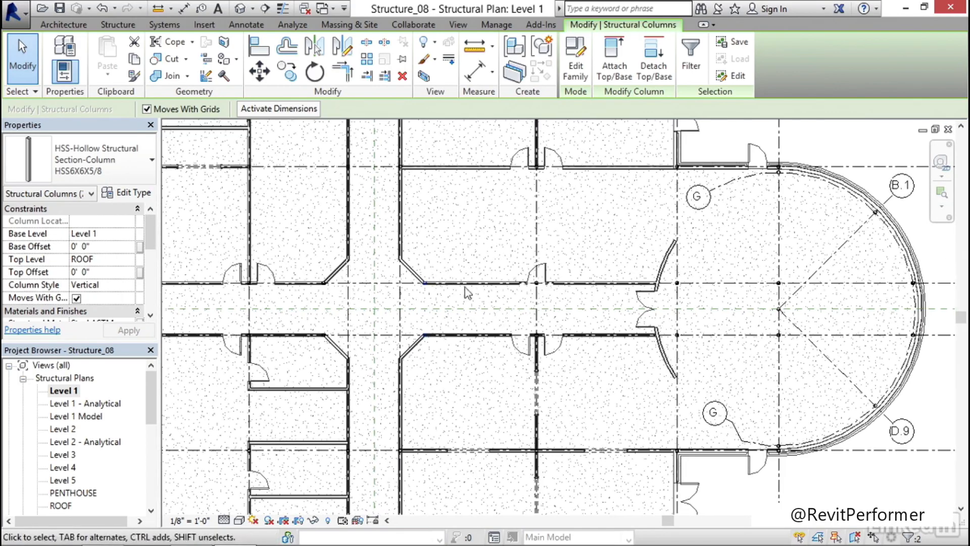
key(Escape)
scroll(536, 293, up, 5)
scroll(541, 305, up, 4)
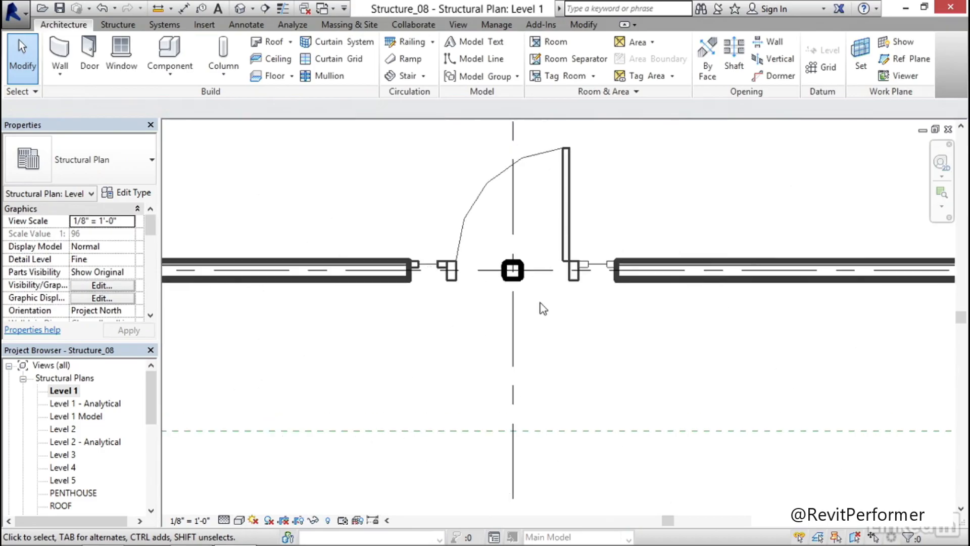
scroll(544, 307, down, 6)
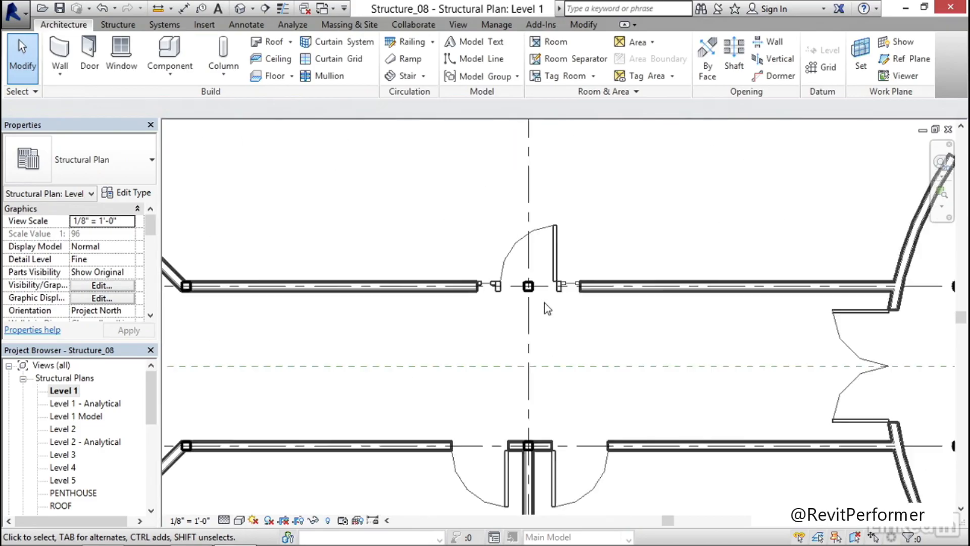
scroll(395, 338, up, 2)
scroll(394, 338, up, 5)
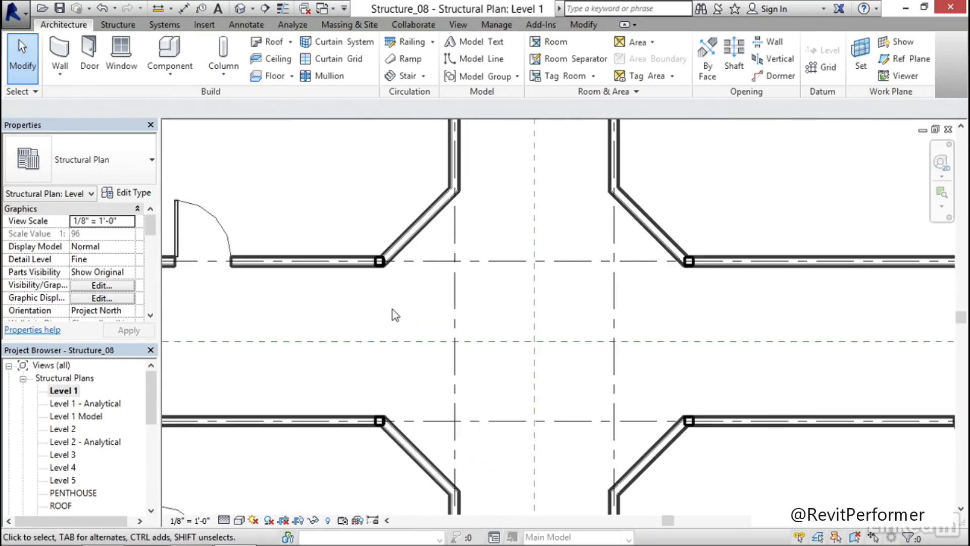
Inspect the column location marks of the two offset columns on grid line C
click(377, 248)
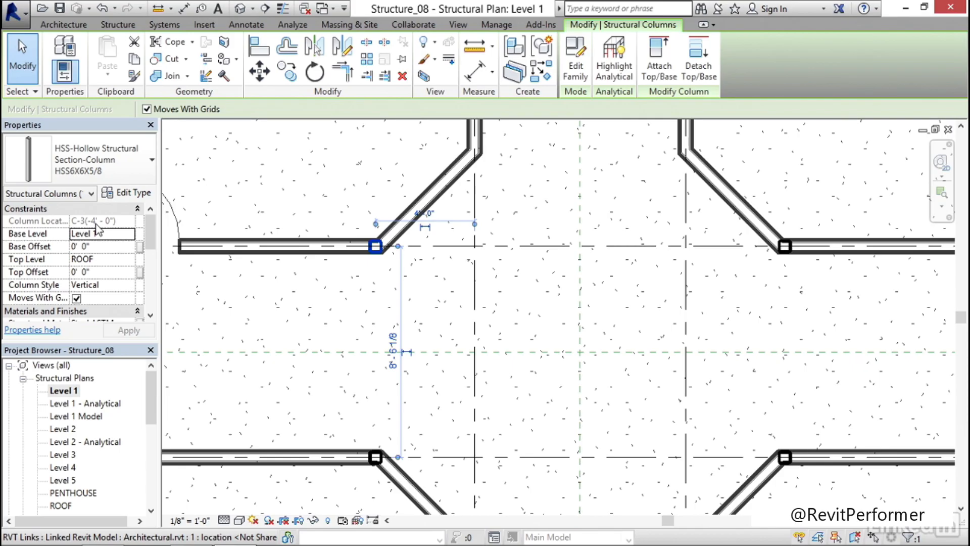
middle_drag(540, 327, 362, 306)
key(Escape)
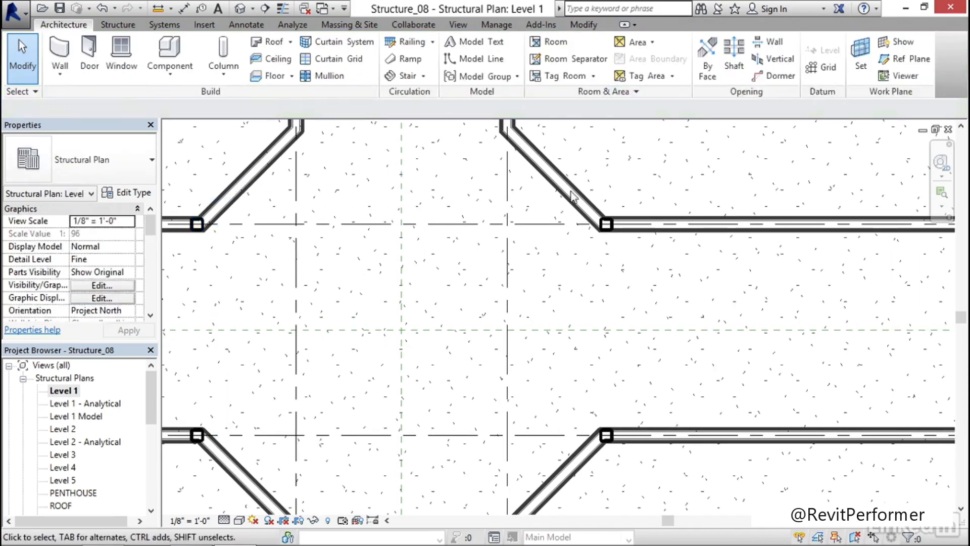
click(609, 227)
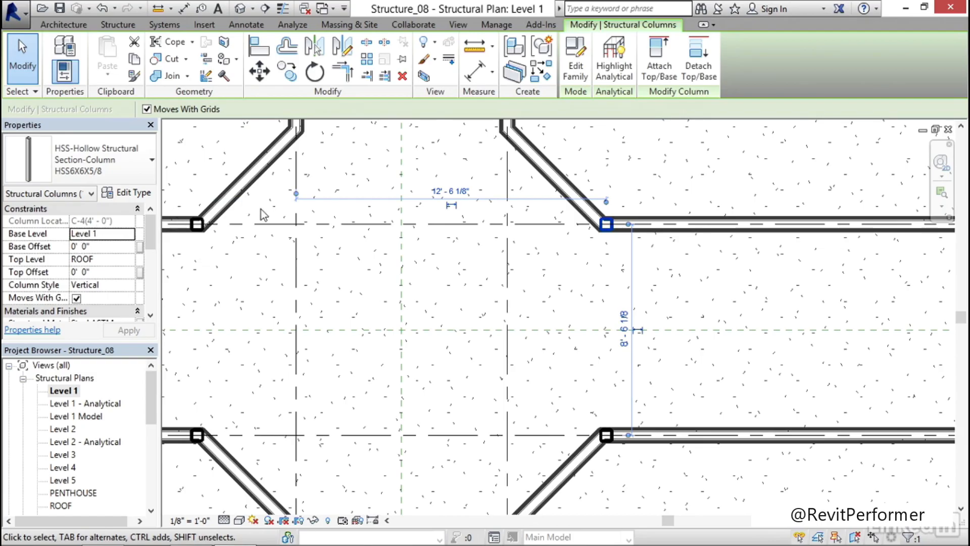
middle_drag(384, 320, 416, 296)
scroll(418, 297, down, 1)
scroll(417, 298, down, 4)
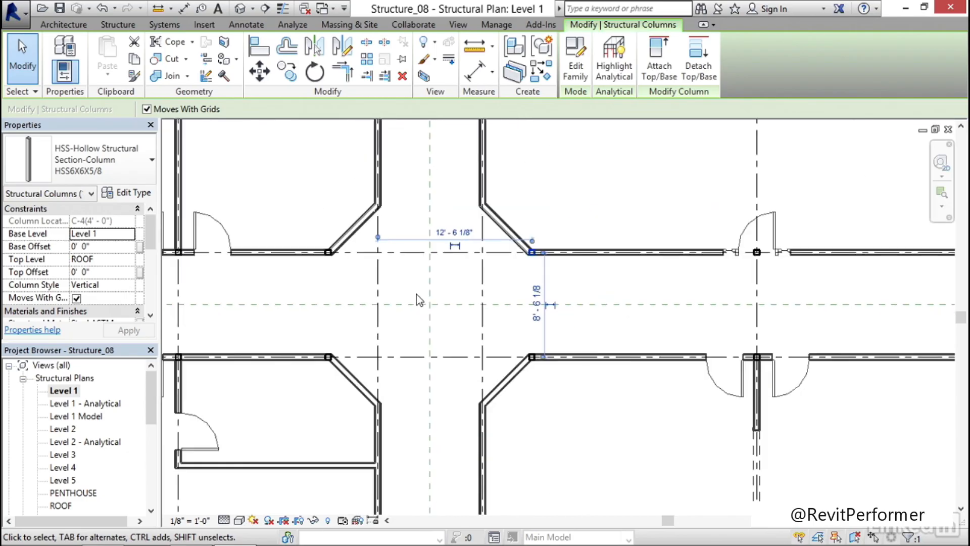
key(Escape)
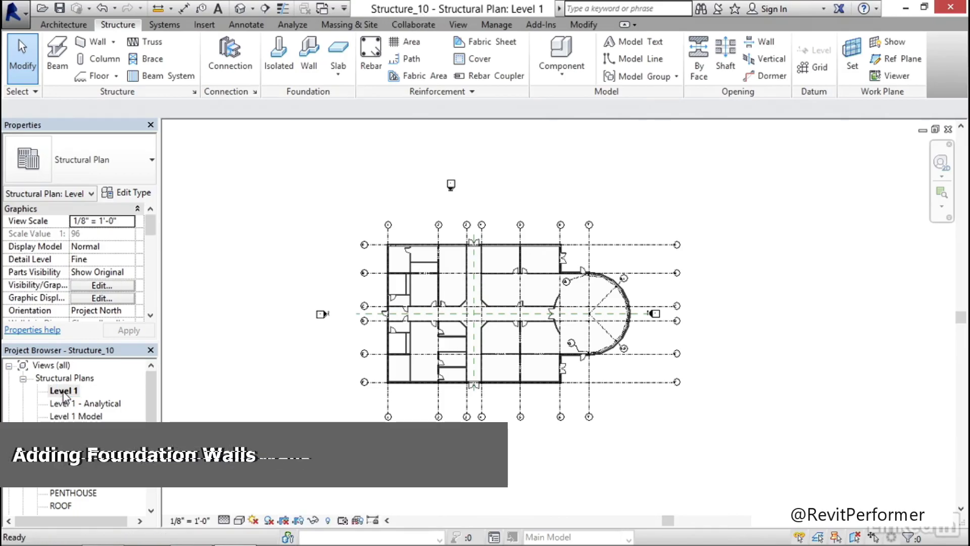
Hide the Grids annotation category in the Level 1 structural plan of Structure_10
middle_drag(391, 391, 336, 378)
scroll(336, 378, up, 6)
scroll(248, 364, down, 5)
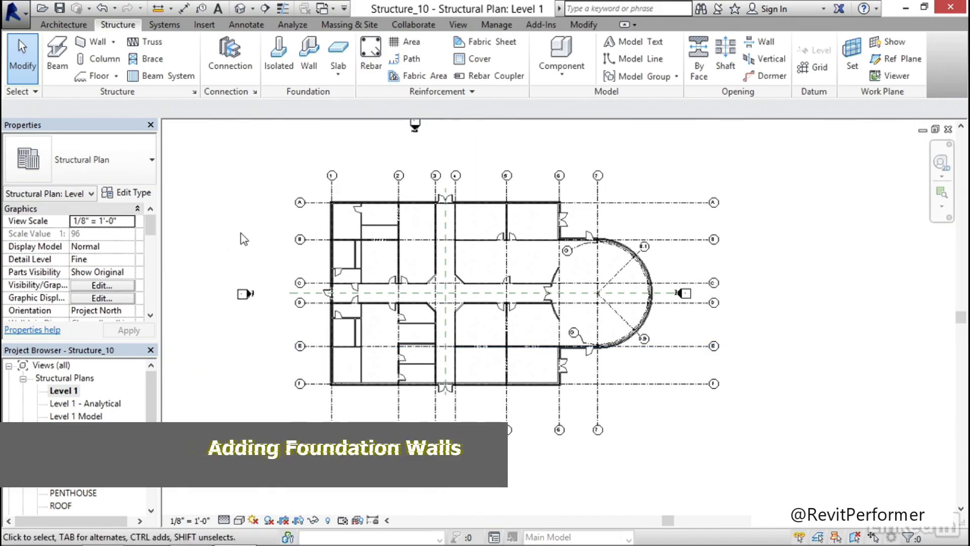
key(v)
key(g)
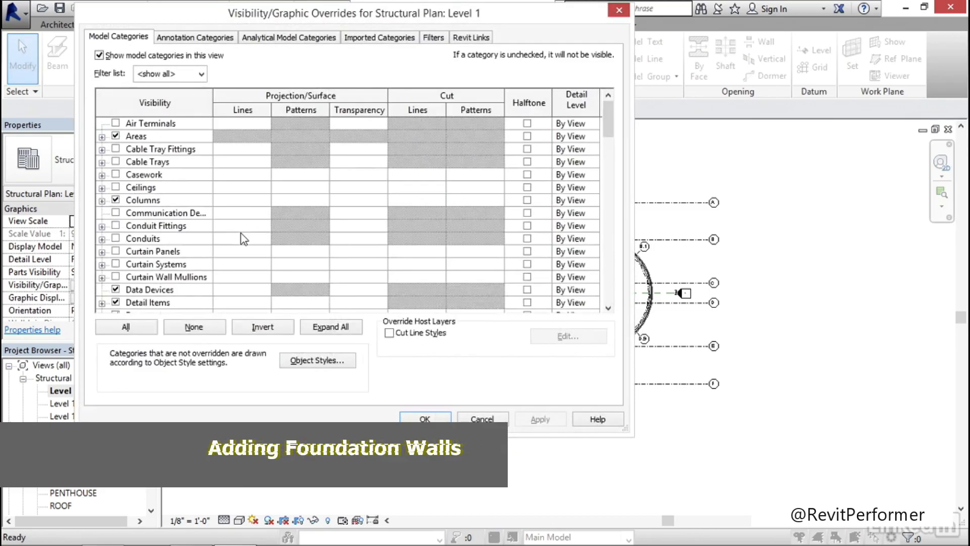
click(211, 37)
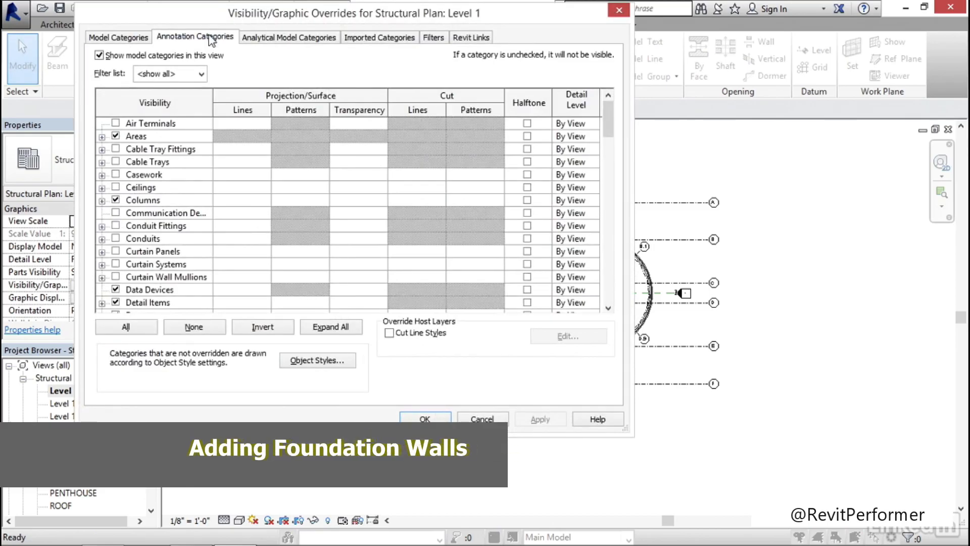
click(179, 165)
key(g)
key(r)
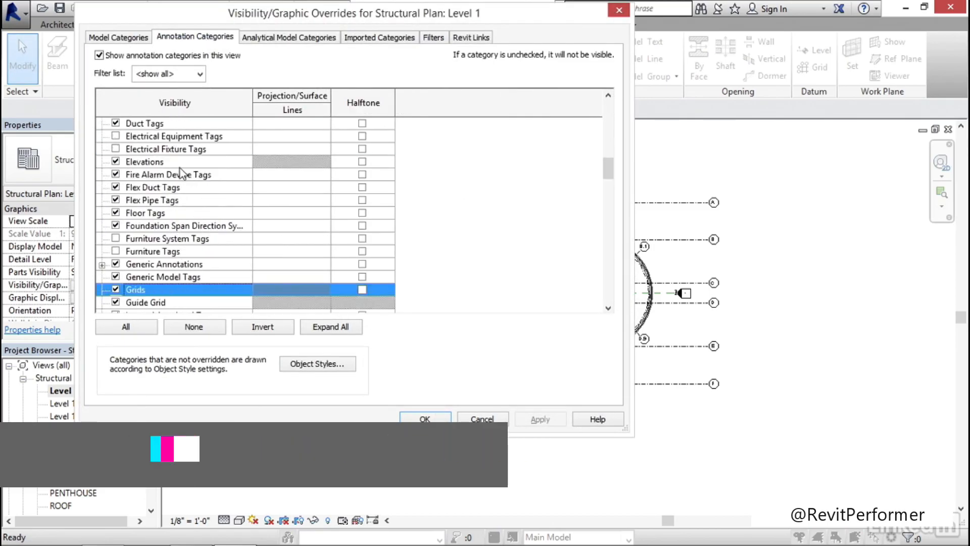
click(116, 289)
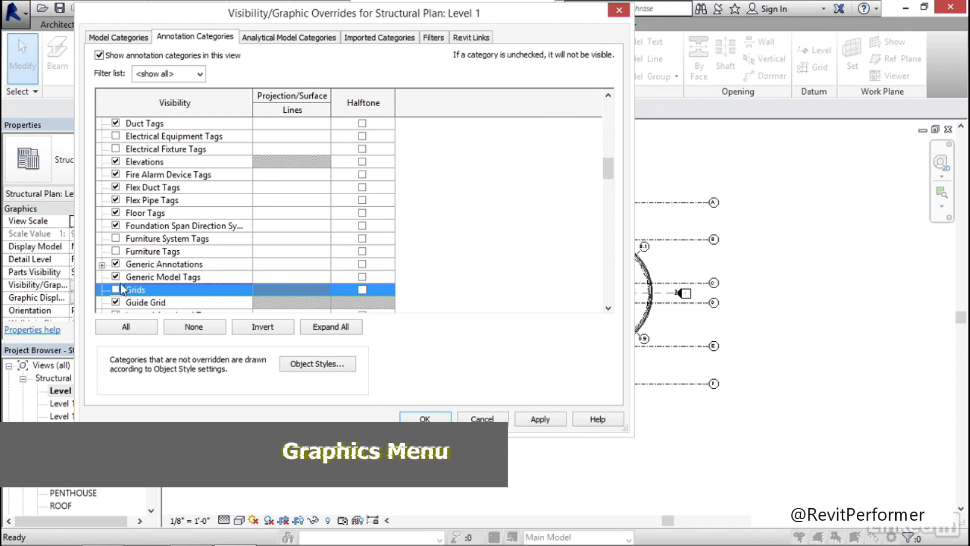
click(540, 418)
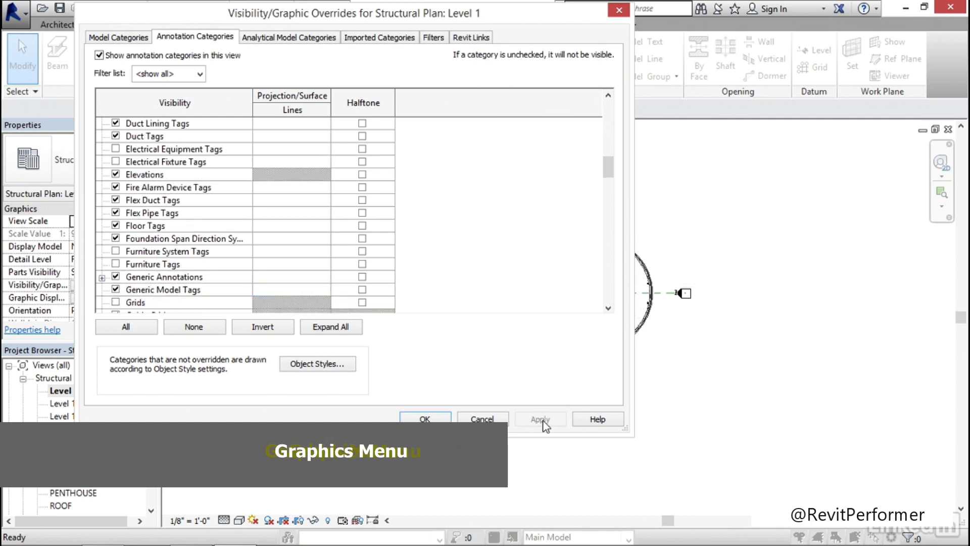
click(417, 419)
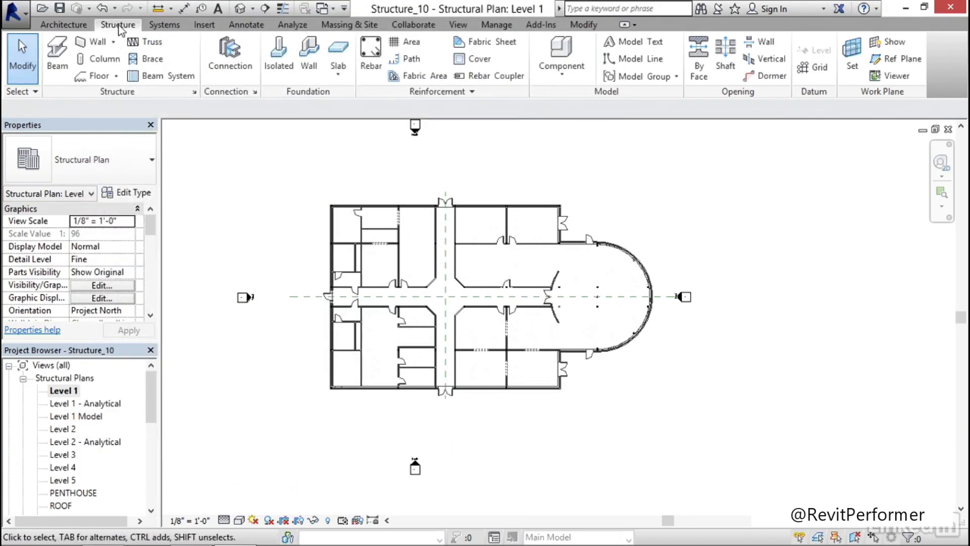
Start a structural wall with the Foundation - 12" Concrete type
click(98, 44)
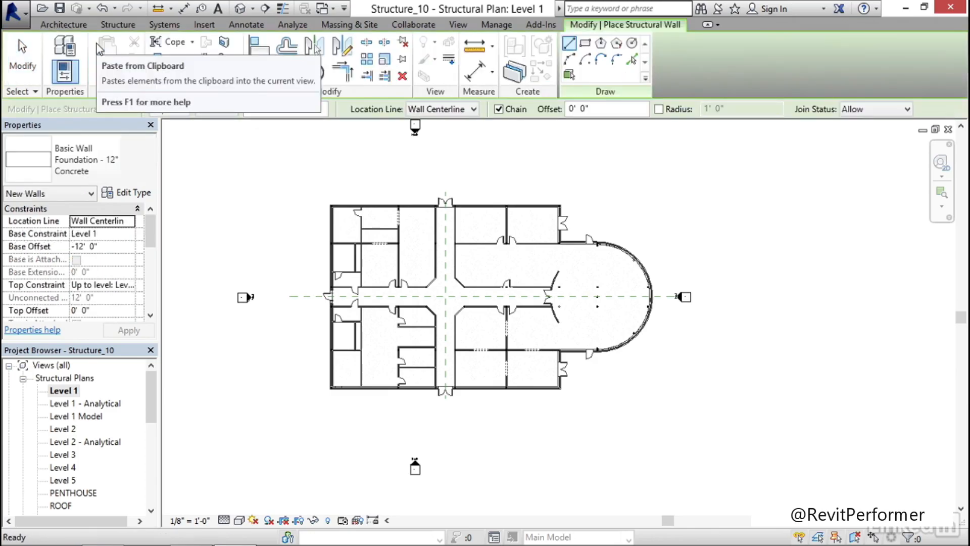
click(151, 163)
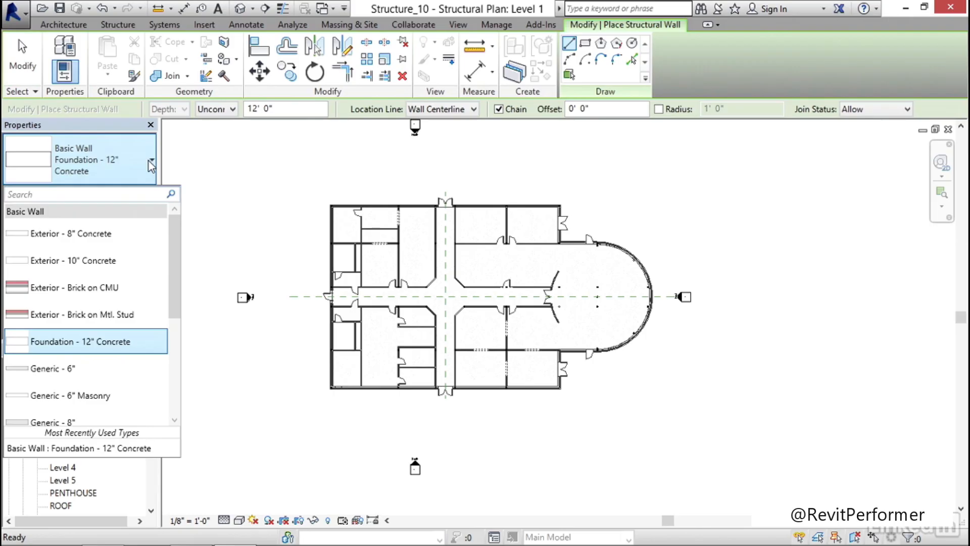
scroll(173, 232, down, 1)
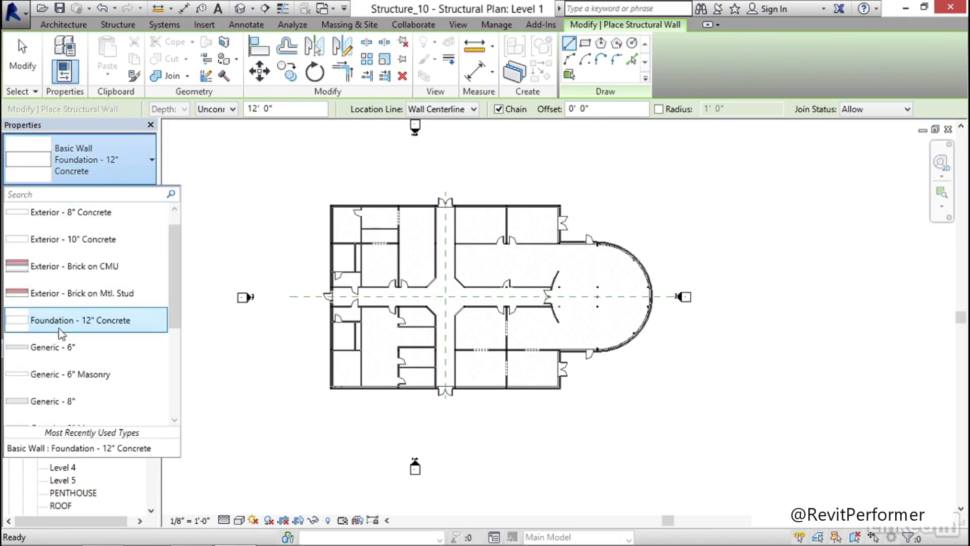
click(108, 328)
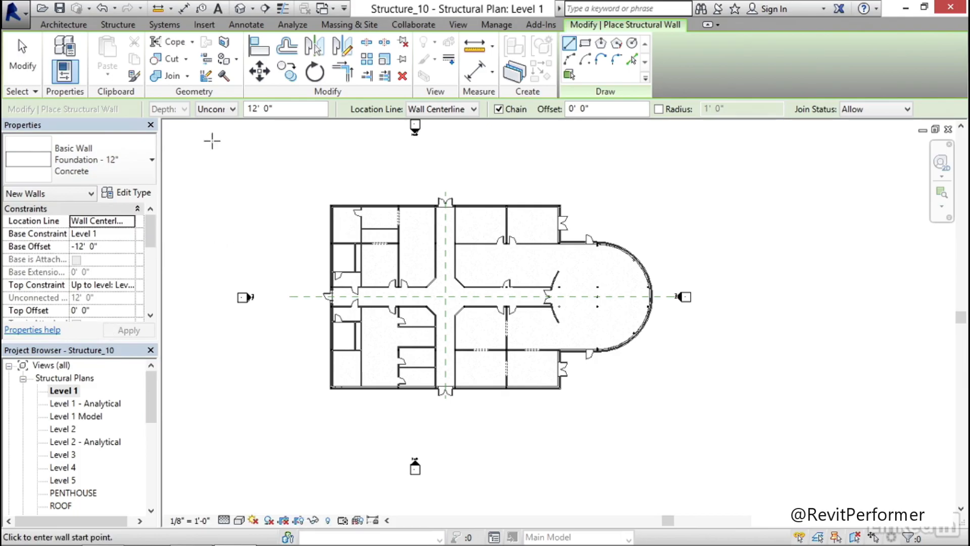
Duplicate the 12" foundation wall type under the name Foundation - 1'-6" Concrete
click(127, 195)
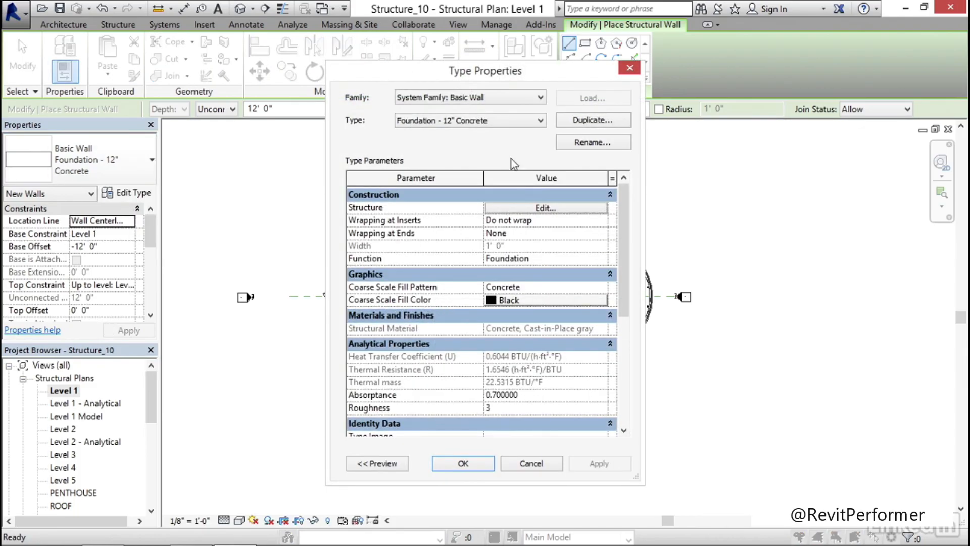
click(600, 121)
click(499, 265)
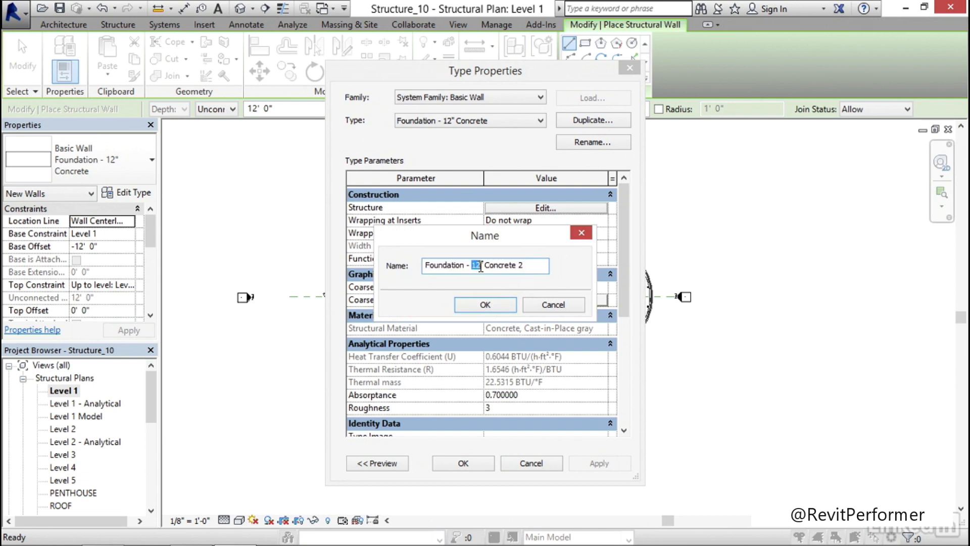
text(1'-6)
click(484, 305)
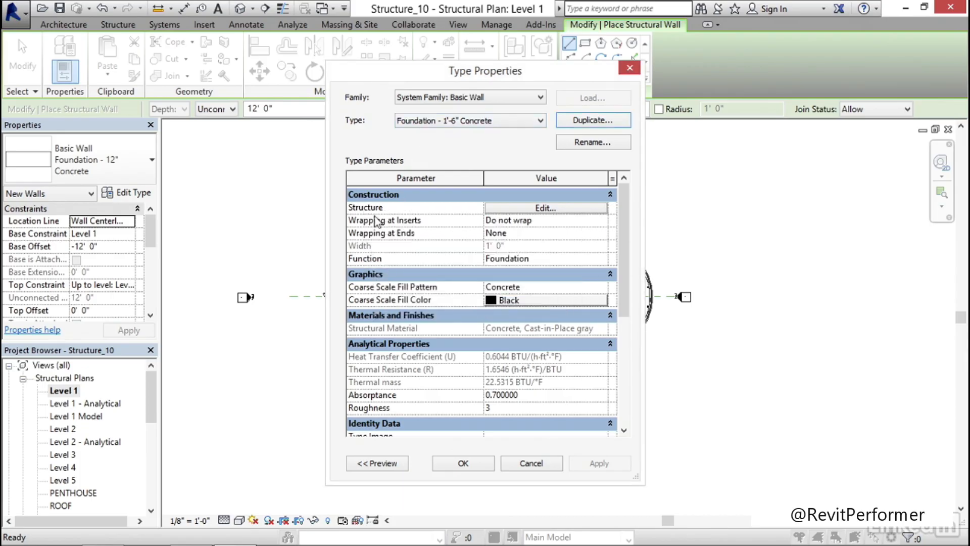
Set the concrete structure layer's thickness to 1' 6", preview the assembly in plan, and accept the new wall type
click(542, 209)
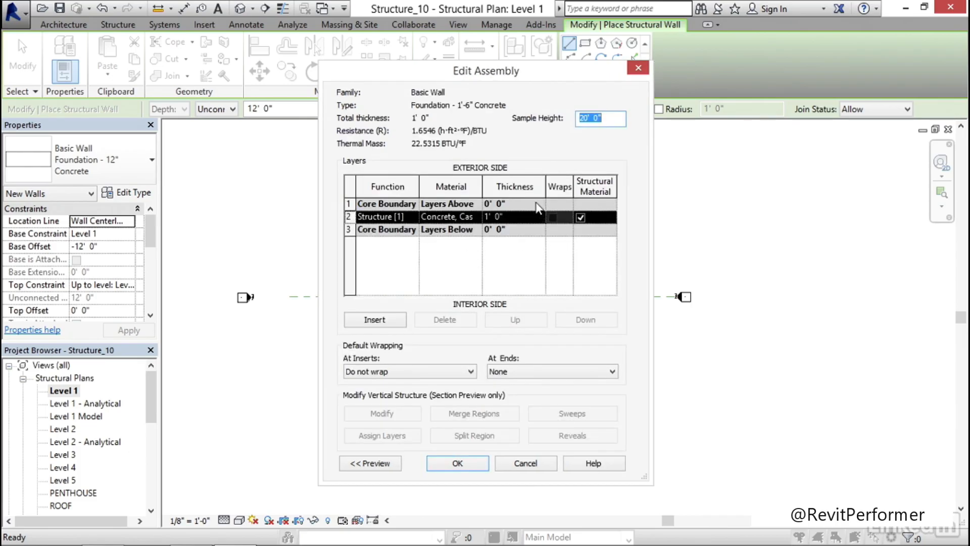
click(518, 218)
text(1')
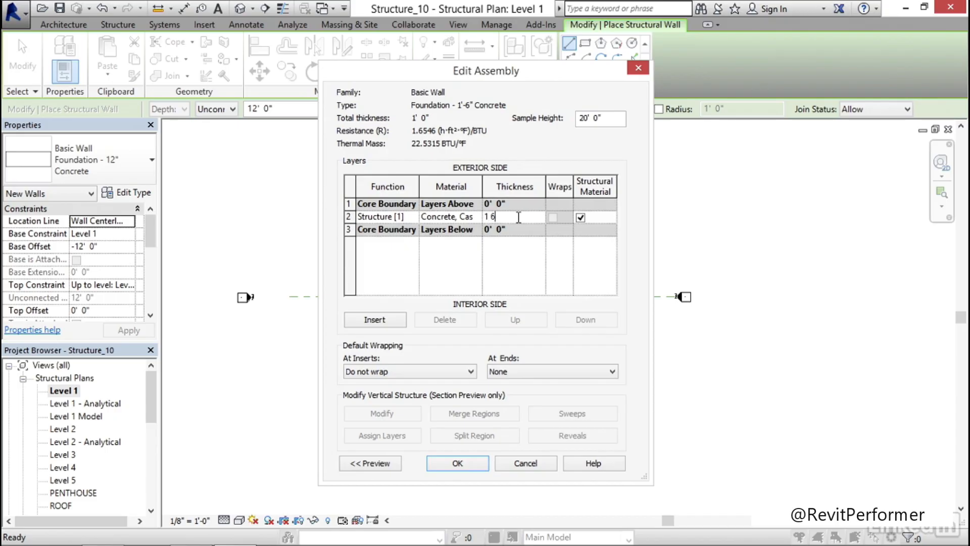
text(  6)
key(Tab)
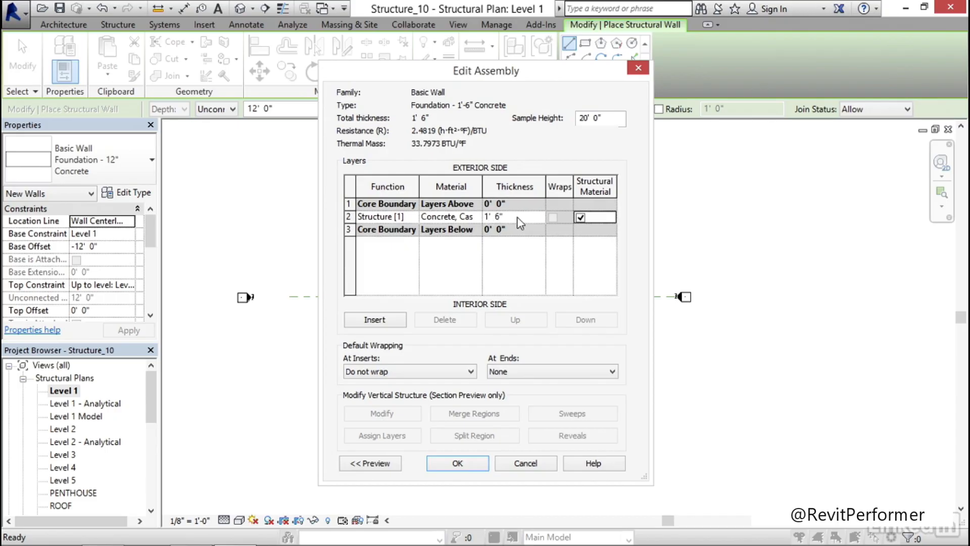
click(379, 463)
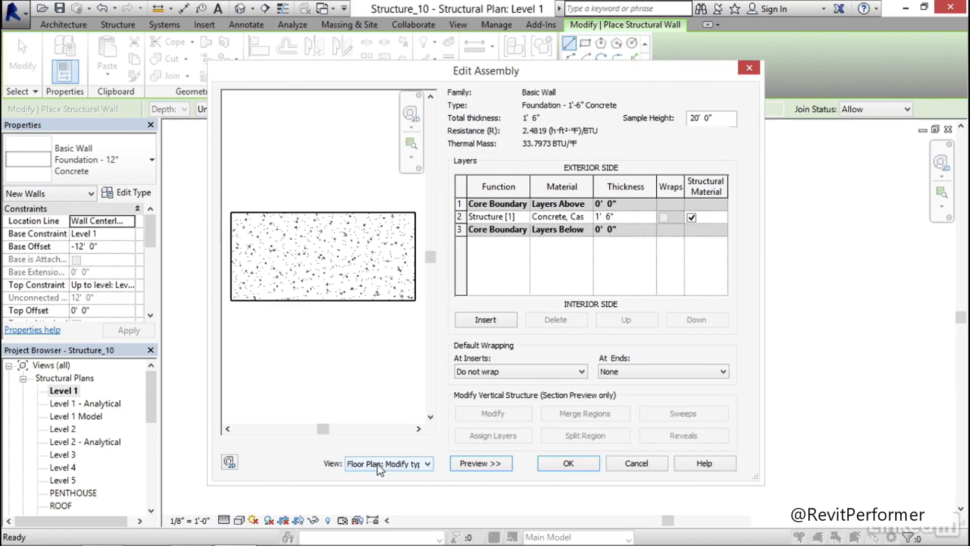
scroll(313, 265, up, 3)
middle_drag(293, 289, 385, 279)
scroll(311, 280, down, 4)
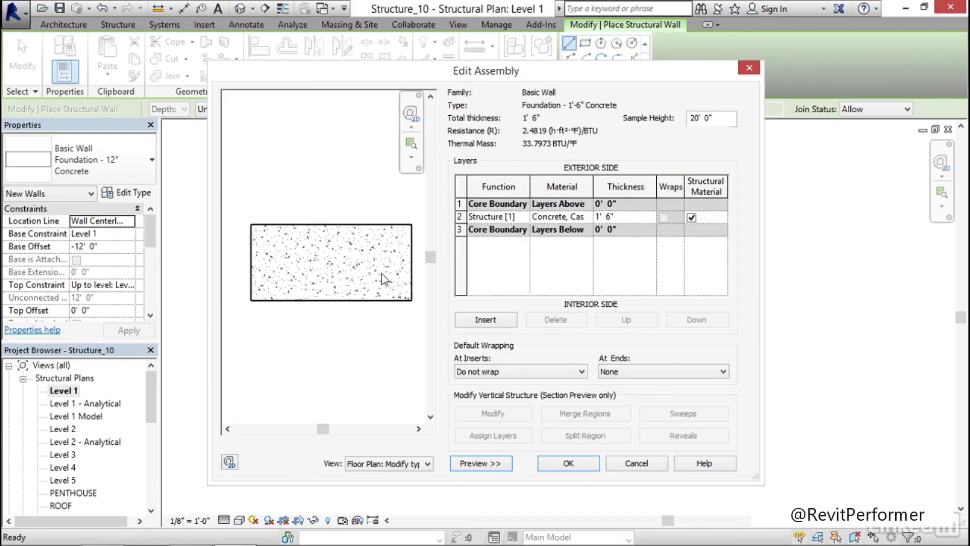
click(582, 461)
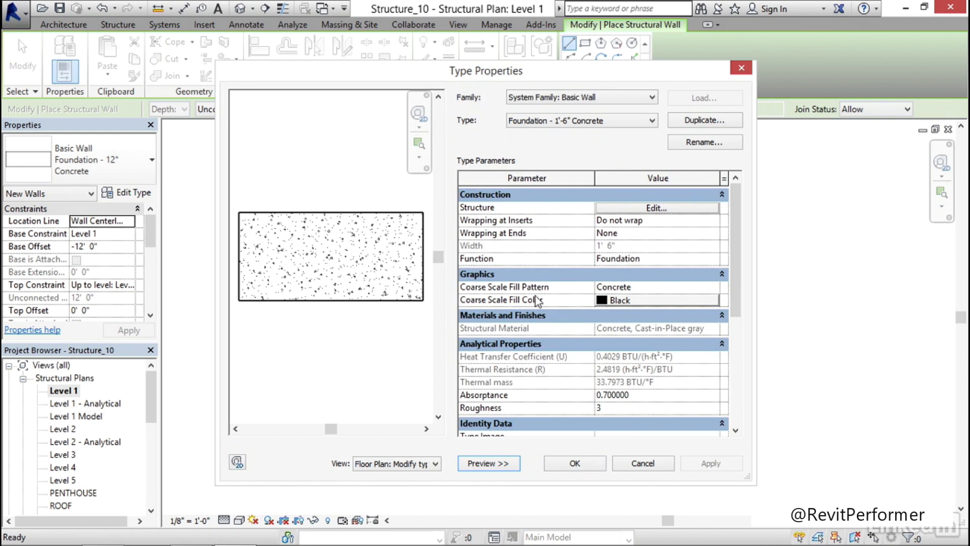
click(575, 464)
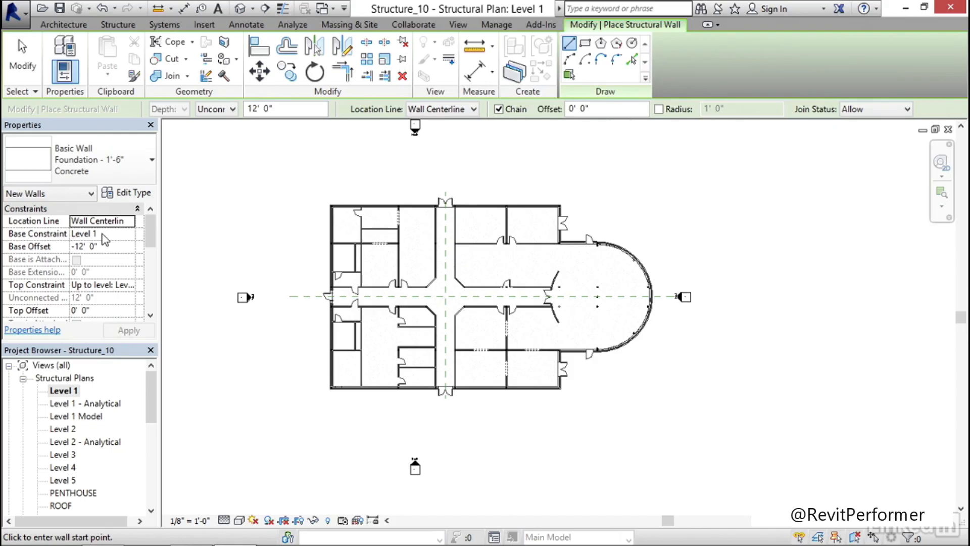
Set the new wall's base constraint to T.O.FOOTING and its base offset to 0' 0"
click(121, 234)
click(130, 234)
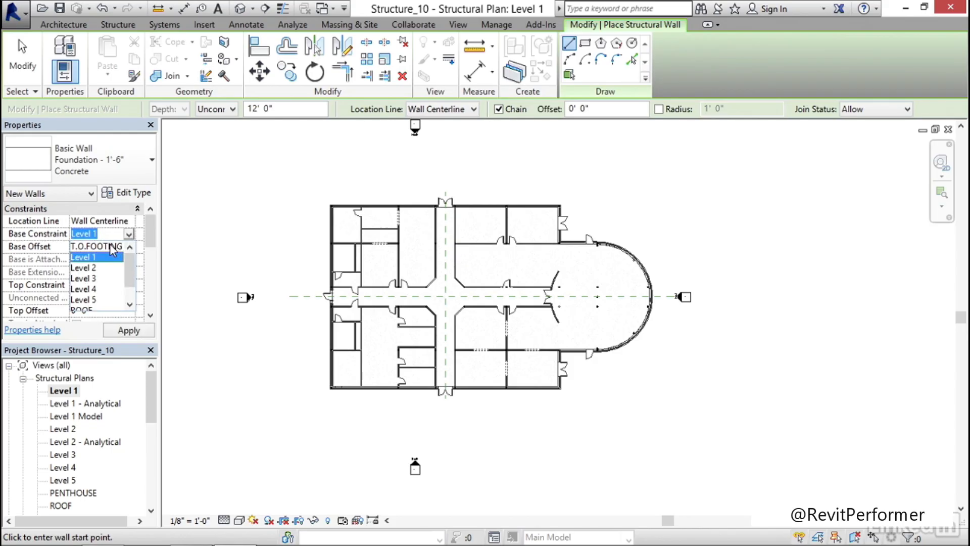
click(101, 247)
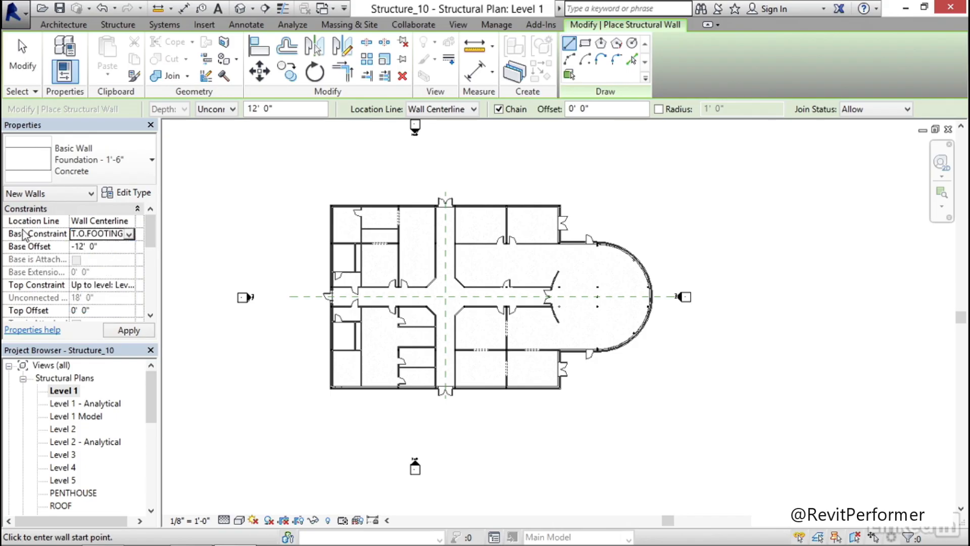
click(114, 248)
text(0)
key(Return)
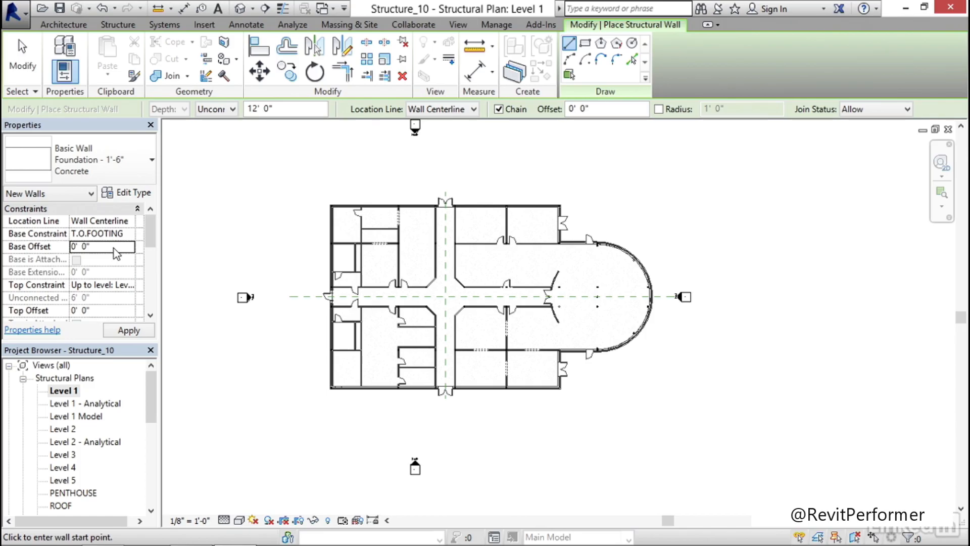
click(129, 330)
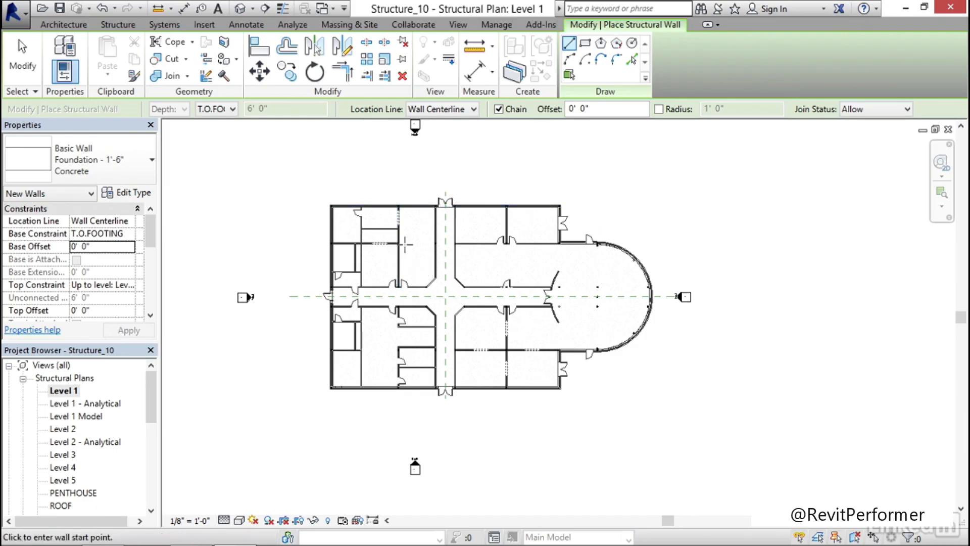
Place foundation walls with Pick Lines on the location lines of the linked model's west and north exterior walls
click(632, 60)
click(632, 62)
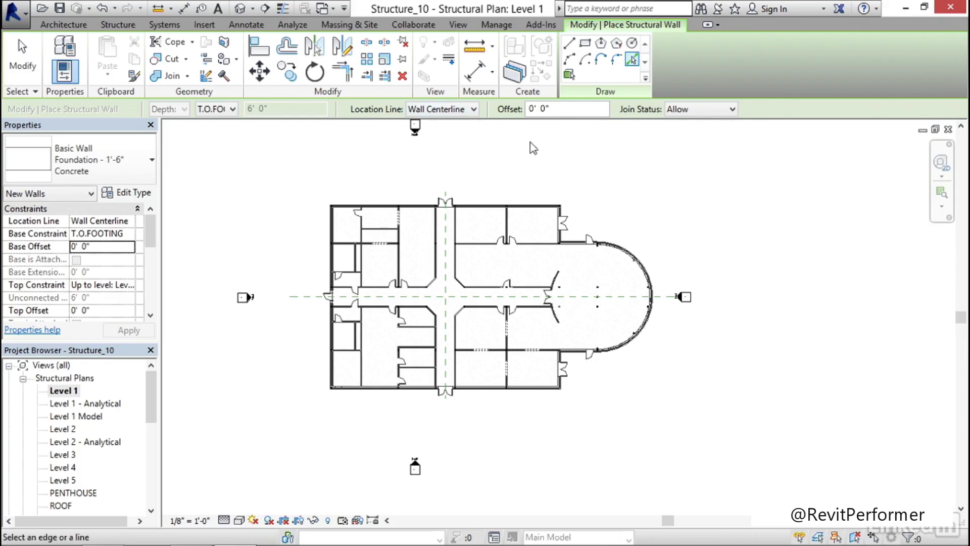
click(698, 110)
click(699, 110)
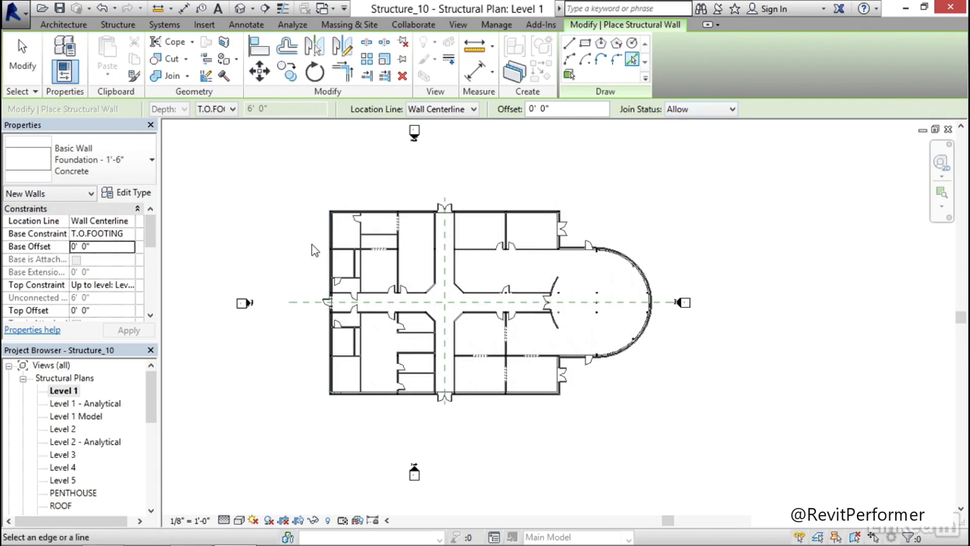
scroll(319, 247, up, 3)
scroll(360, 248, up, 5)
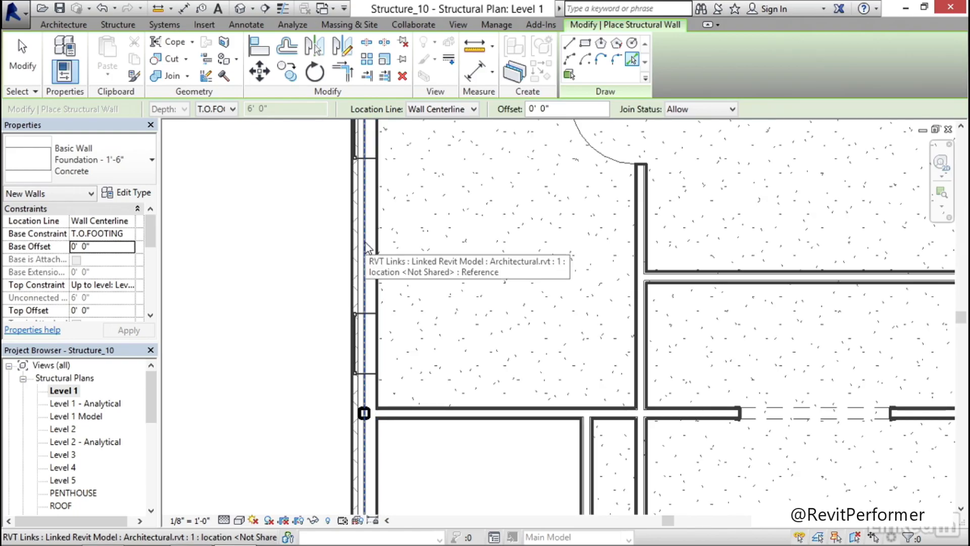
middle_drag(390, 235, 353, 361)
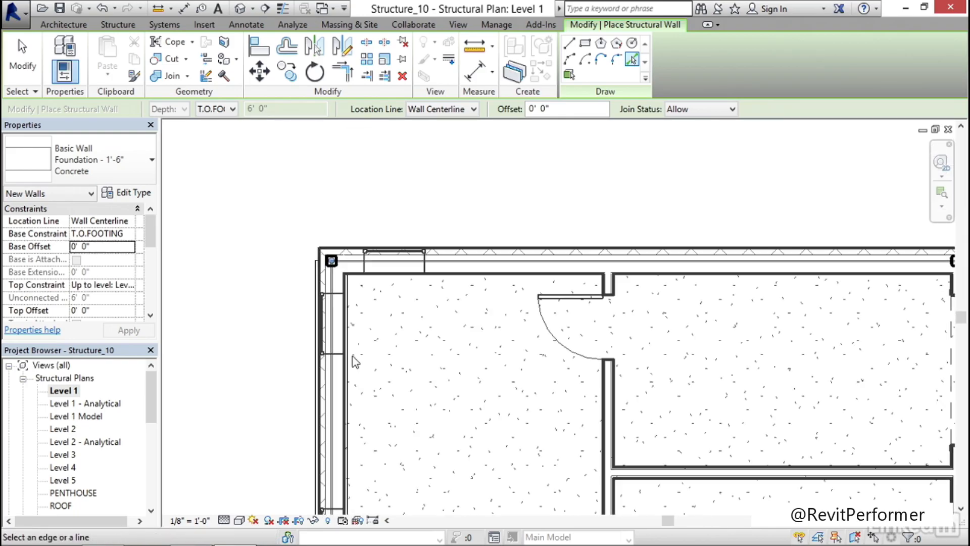
scroll(383, 263, up, 5)
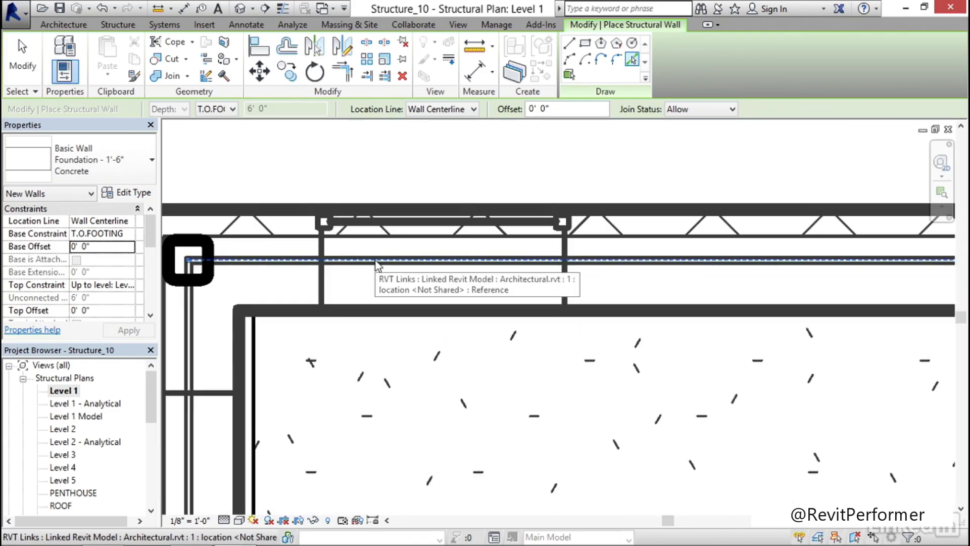
scroll(375, 260, down, 5)
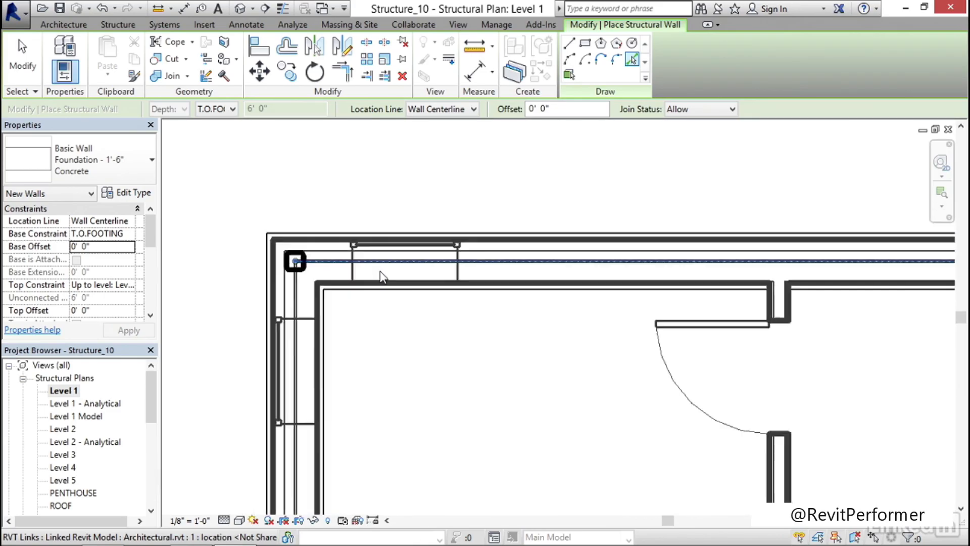
Place foundation walls along the linked model's northeast jog, on the short east wall and the return towards the curved wall
scroll(748, 334, down, 1)
middle_drag(841, 336, 256, 295)
middle_drag(699, 294, 191, 271)
middle_drag(549, 277, 362, 273)
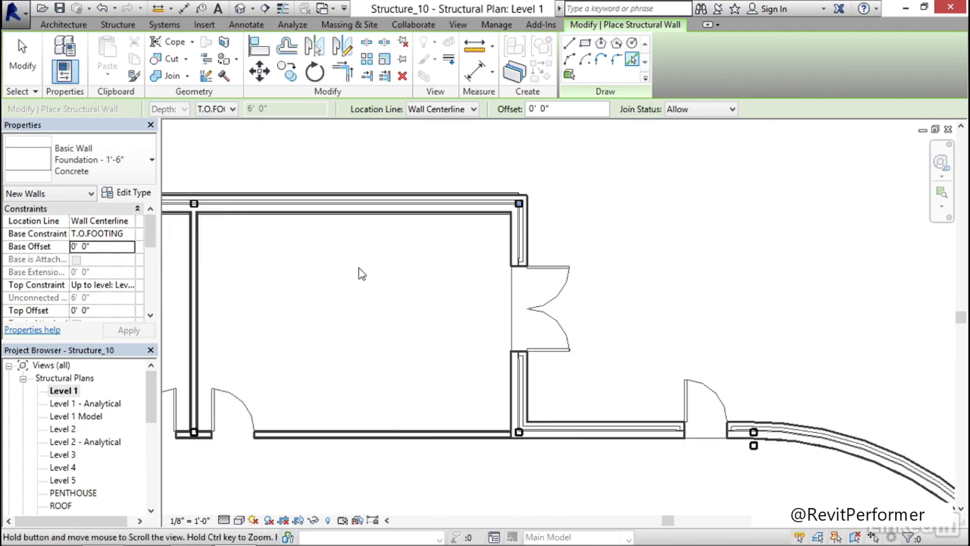
scroll(529, 256, up, 2)
click(514, 237)
scroll(514, 237, down, 3)
middle_drag(600, 378, 506, 227)
scroll(475, 273, up, 5)
click(475, 271)
Place foundation walls along the curved east wall and the straight return at its south end
scroll(486, 274, down, 3)
middle_drag(763, 319, 419, 300)
scroll(435, 301, up, 3)
click(470, 229)
scroll(470, 228, down, 5)
middle_drag(507, 368, 461, 314)
scroll(454, 304, up, 4)
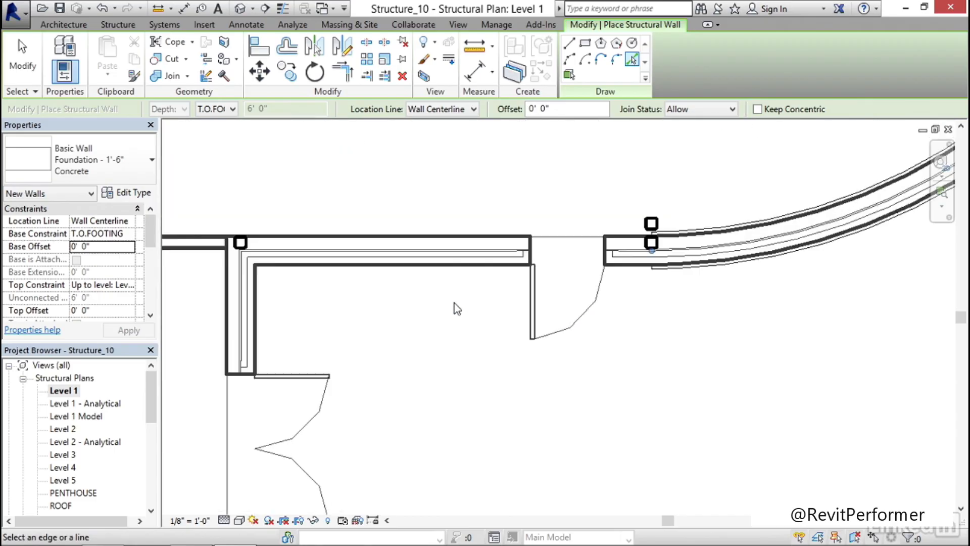
click(471, 254)
Complete the foundation perimeter along the short southeast wall and the south exterior wall, and end wall placement
middle_drag(379, 318, 465, 288)
click(427, 284)
scroll(414, 288, down, 4)
middle_drag(319, 396, 507, 263)
scroll(506, 262, up, 4)
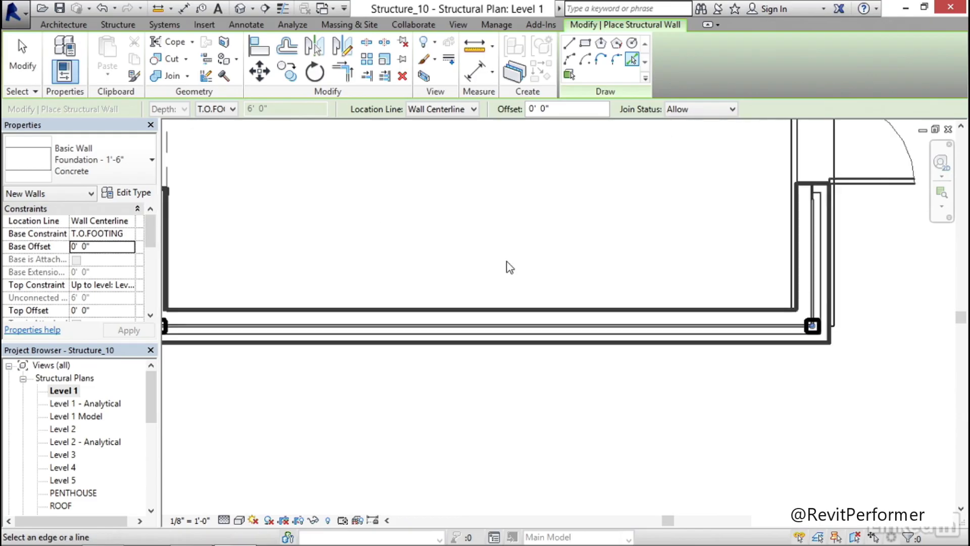
scroll(510, 268, up, 1)
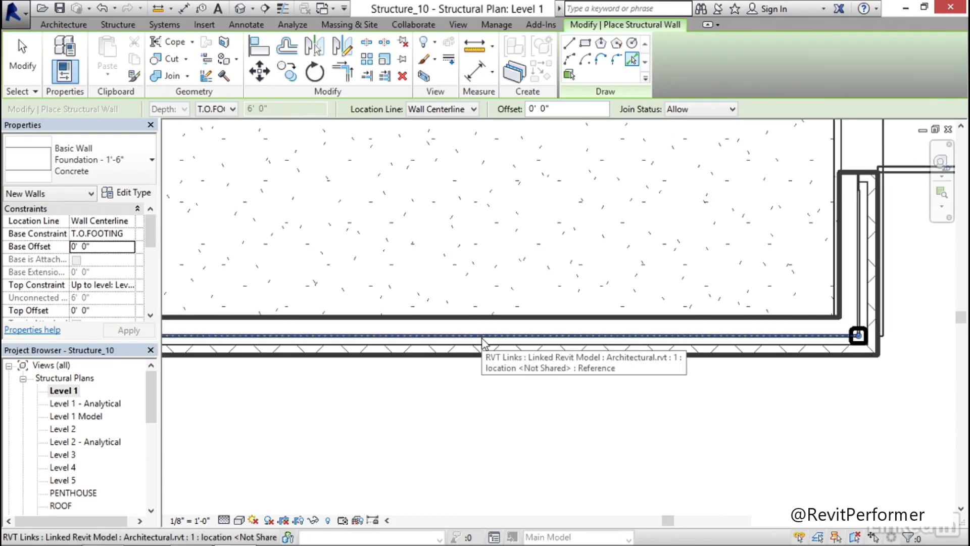
click(482, 340)
key(Escape)
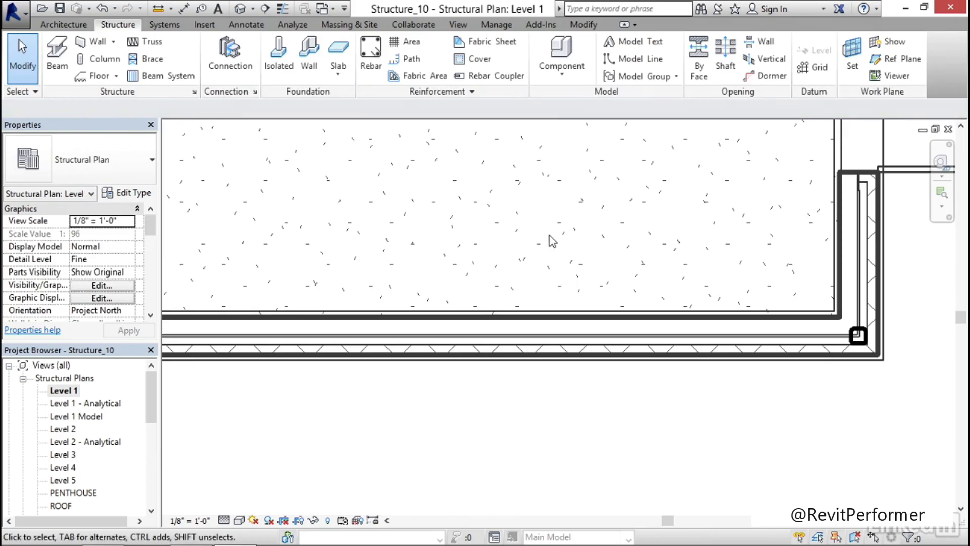
Open the default 3D view and inspect the foundation walls beneath the columns, especially the jog beside the curved wall
scroll(537, 260, down, 6)
scroll(523, 252, down, 2)
middle_drag(492, 245, 541, 404)
click(240, 8)
scroll(417, 451, up, 4)
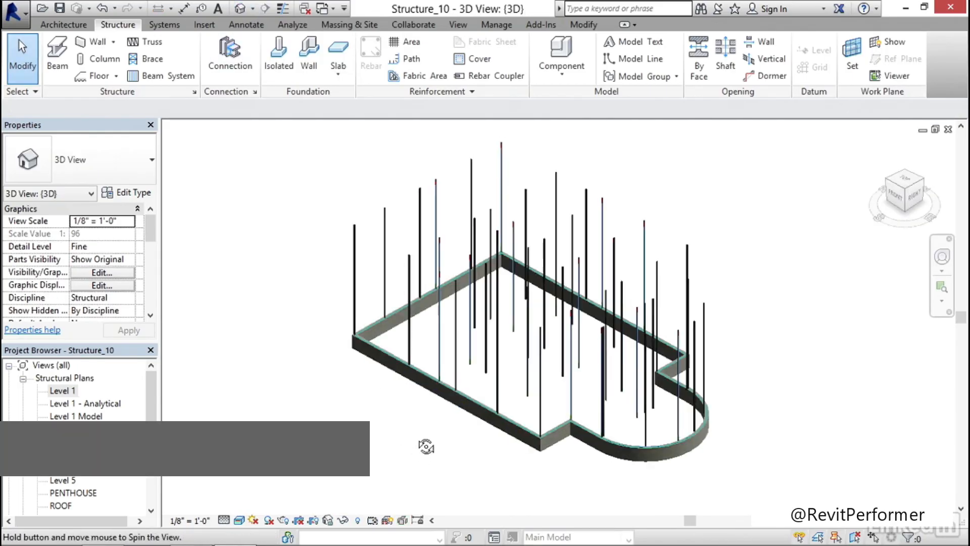
scroll(578, 452, up, 5)
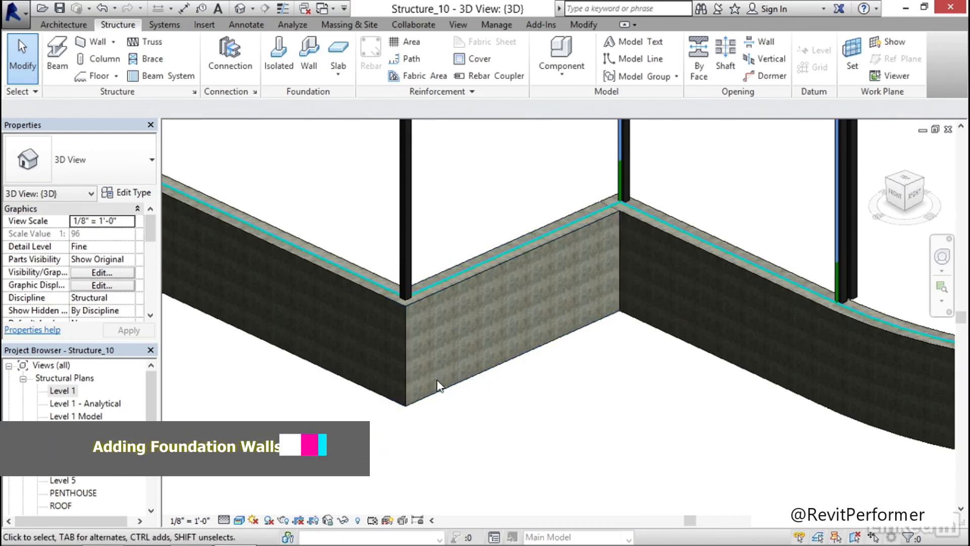
scroll(466, 377, down, 8)
shift+middle_drag(401, 336, 440, 344)
Open the T.O.FOOTING structural plan and inspect the foundation wall corner at the building's northwest
drag(155, 396, 154, 421)
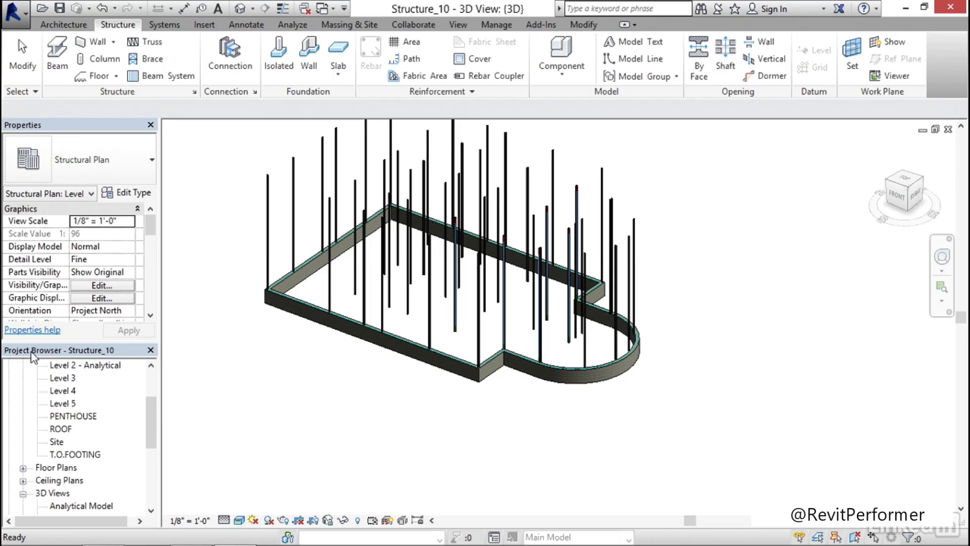
double_click(90, 454)
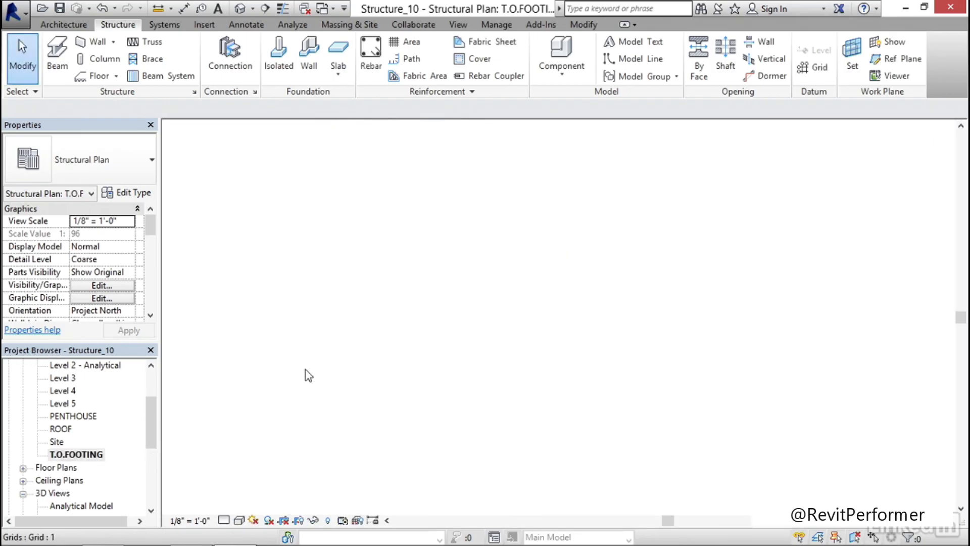
scroll(321, 266, up, 6)
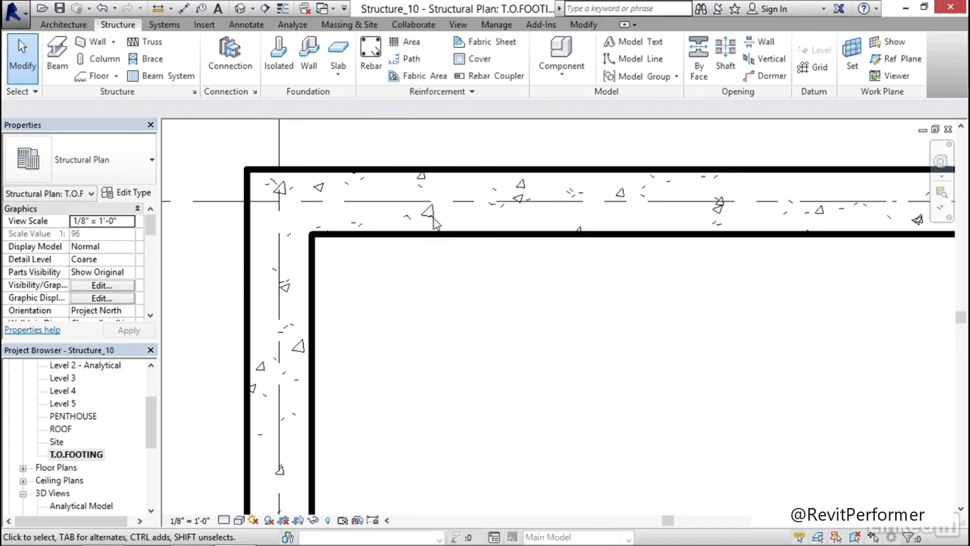
Start a wall foundation and duplicate the Bearing Footing - 36" x 12" type as Bearing Footing -2'-6" x 12"
scroll(432, 217, down, 10)
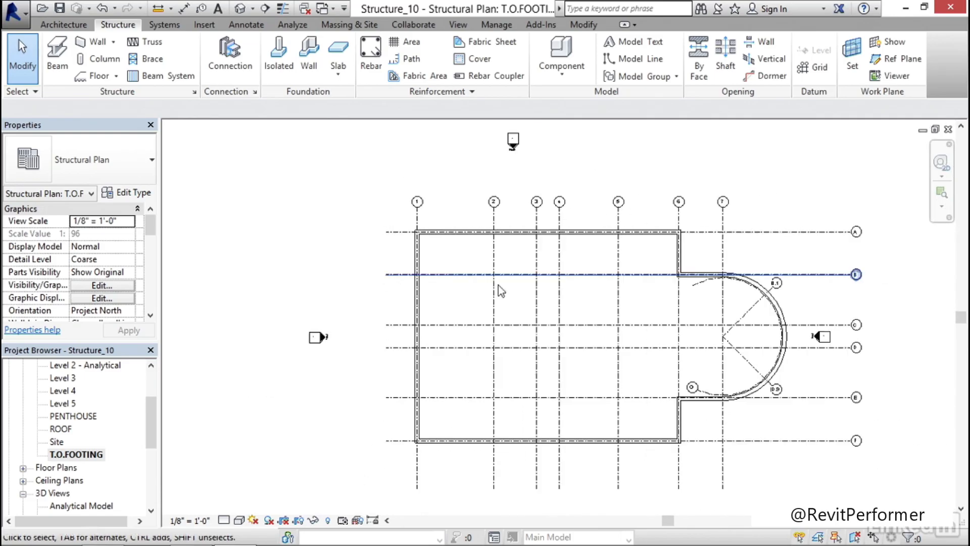
middle_drag(464, 283, 458, 300)
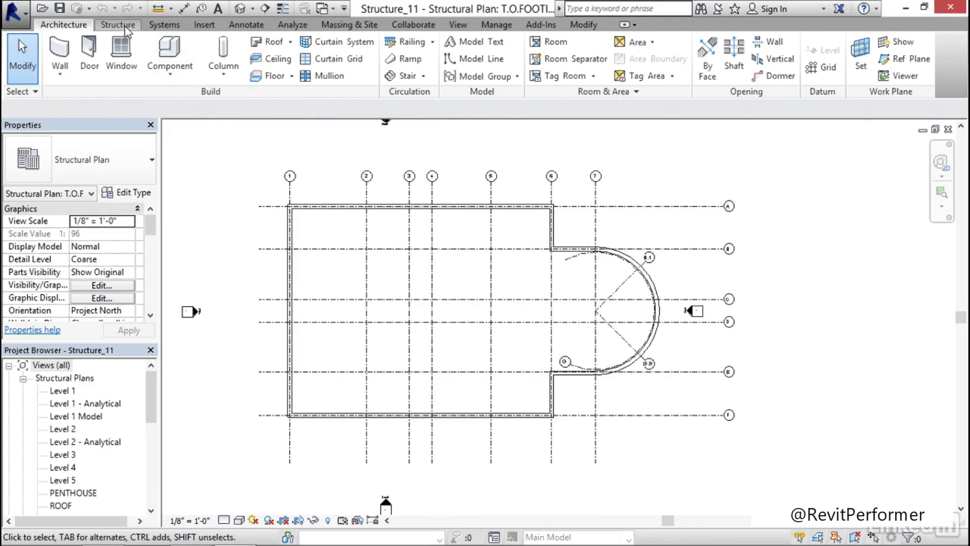
click(117, 25)
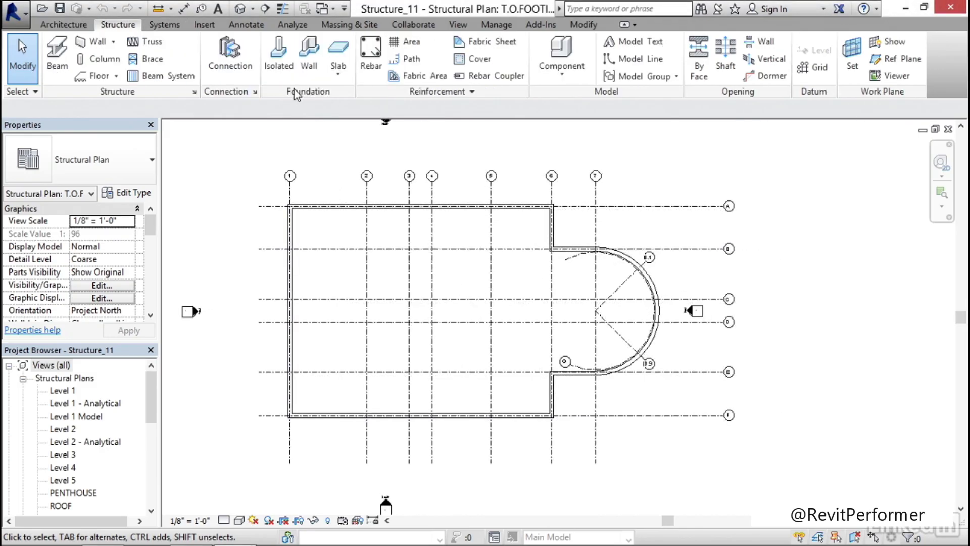
click(310, 68)
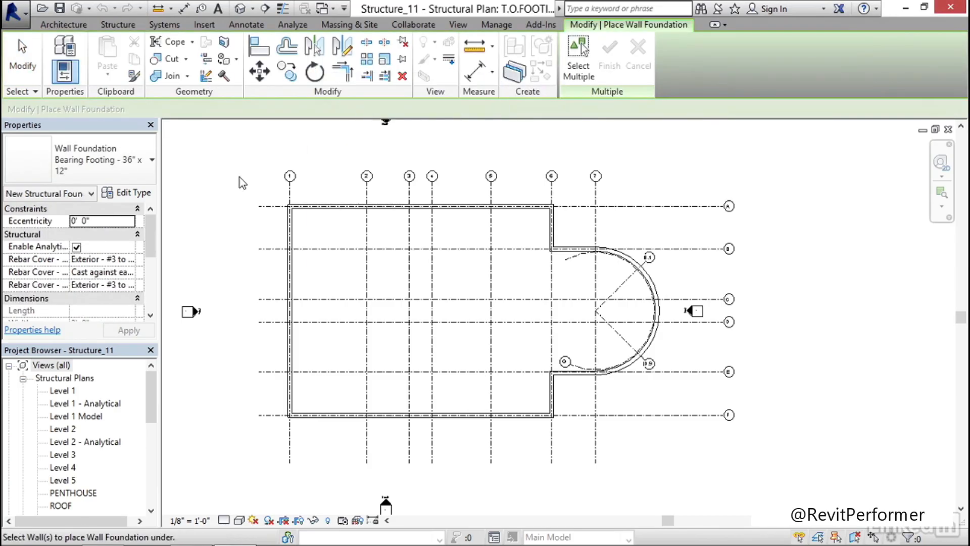
click(137, 194)
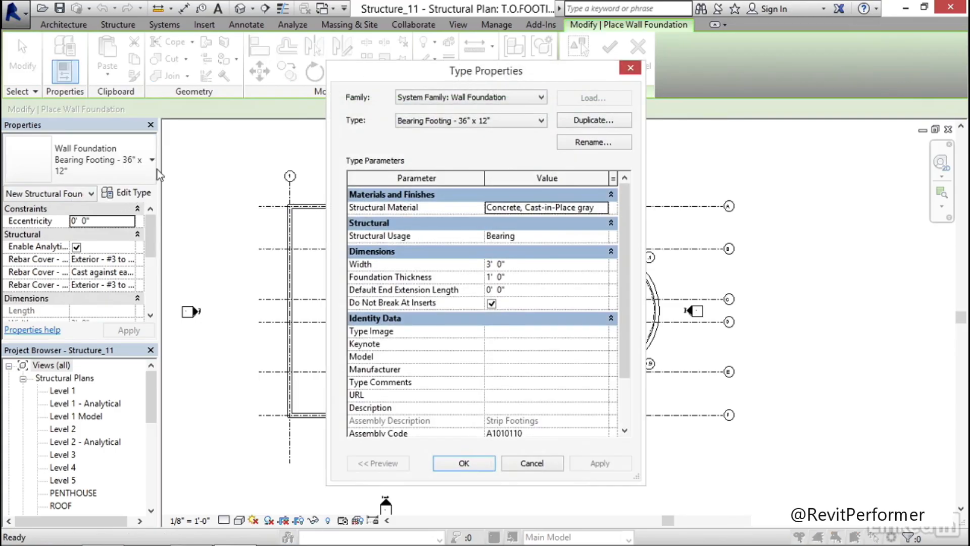
click(587, 122)
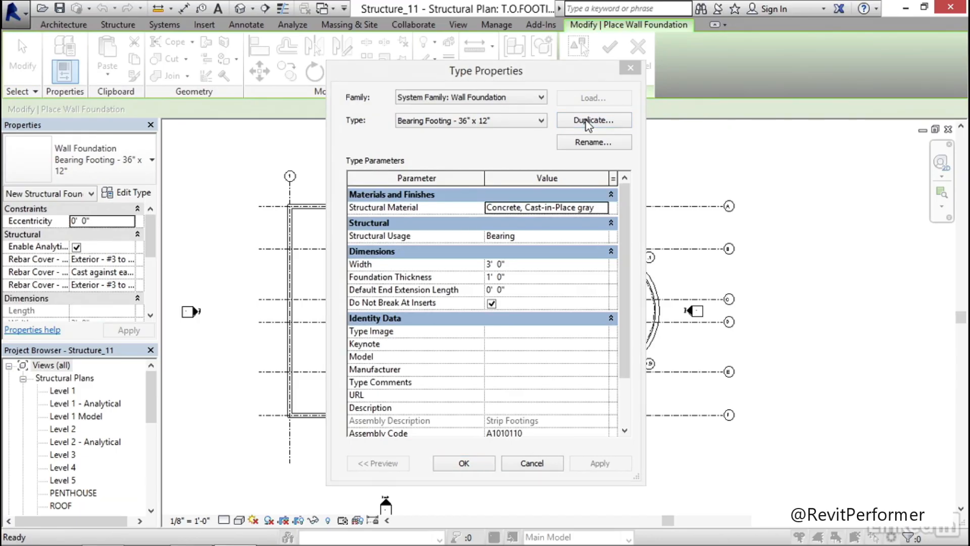
click(486, 267)
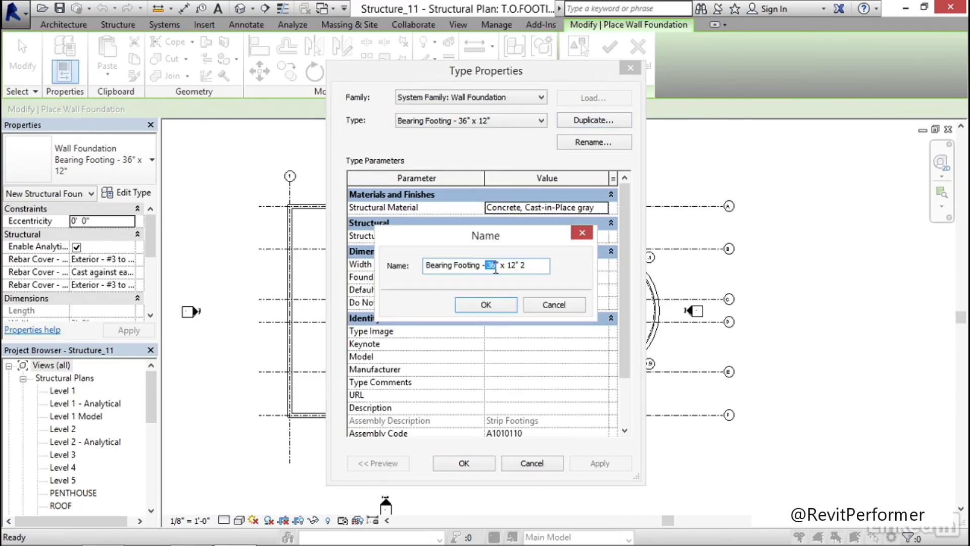
text(2)
click(486, 305)
Set the new footing type's width to 2' 6" and accept the type properties
click(520, 264)
text(2')
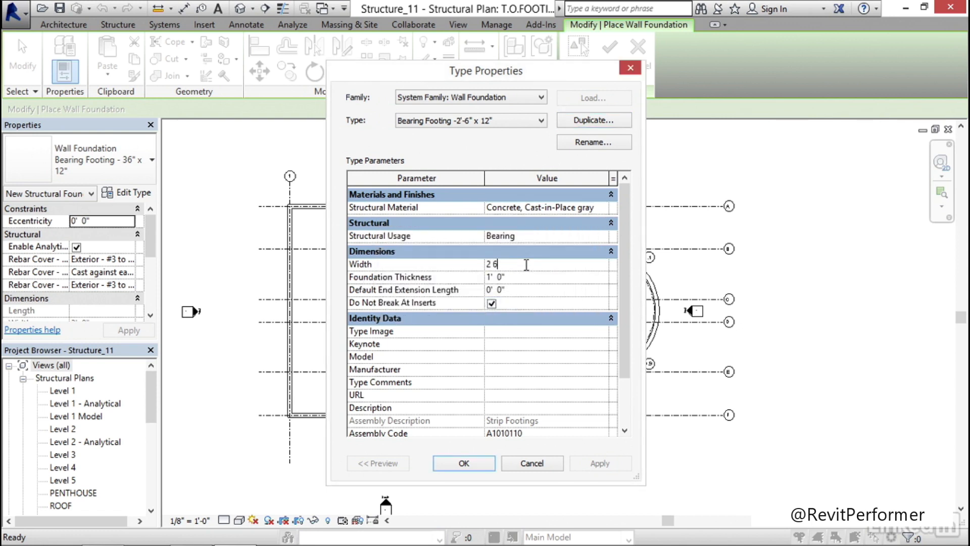
text(  6)
key(Return)
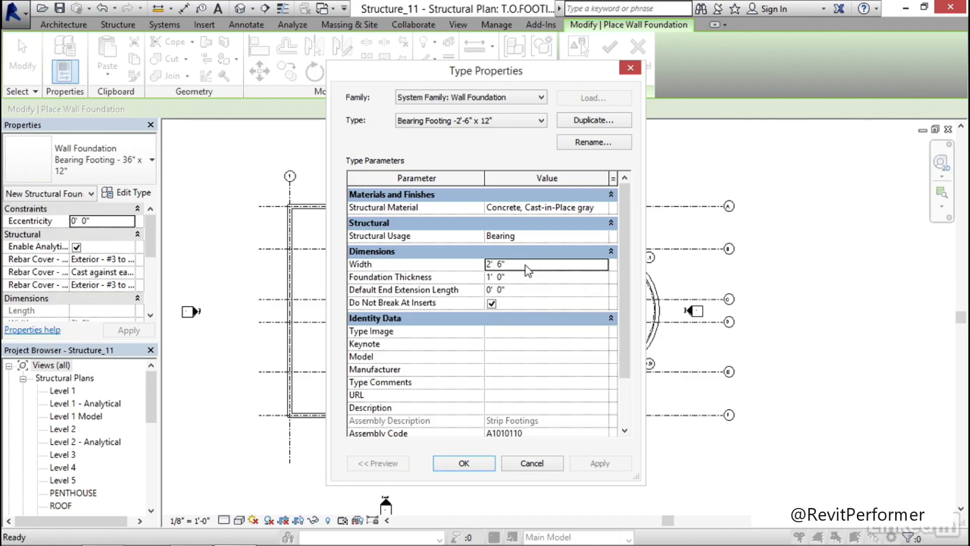
click(463, 464)
Place the 2'-6" bearing footing under the whole chain of perimeter foundation walls and end the placement
middle_drag(397, 257, 385, 267)
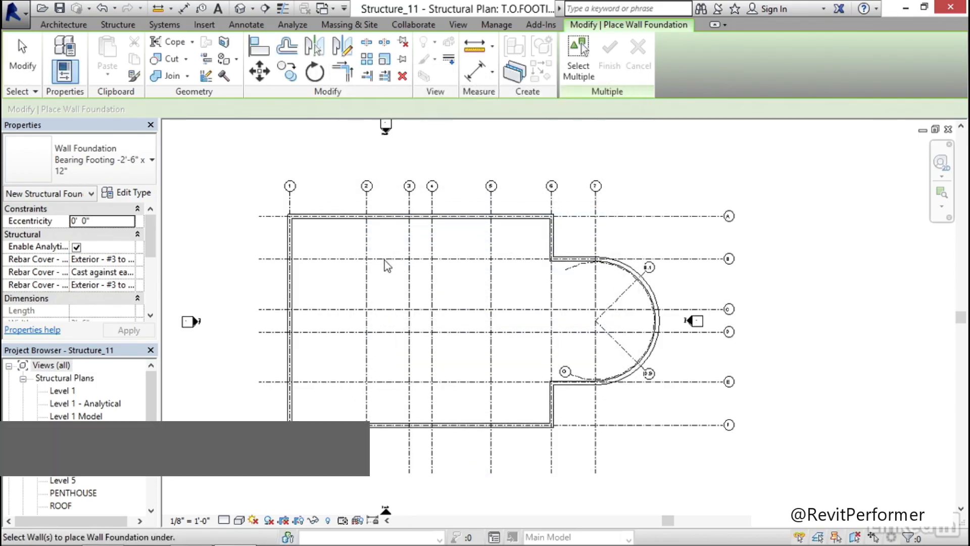
middle_drag(315, 265, 310, 252)
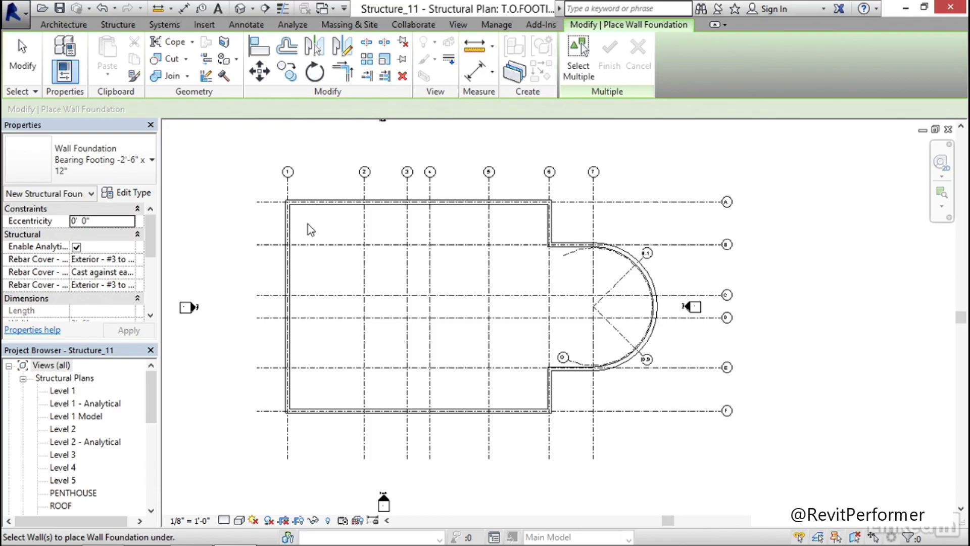
key(Tab)
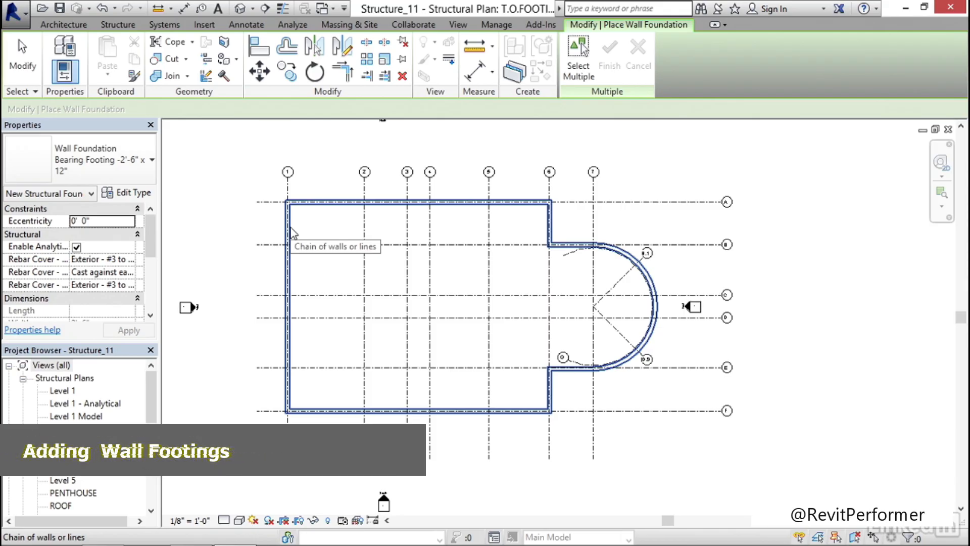
click(292, 233)
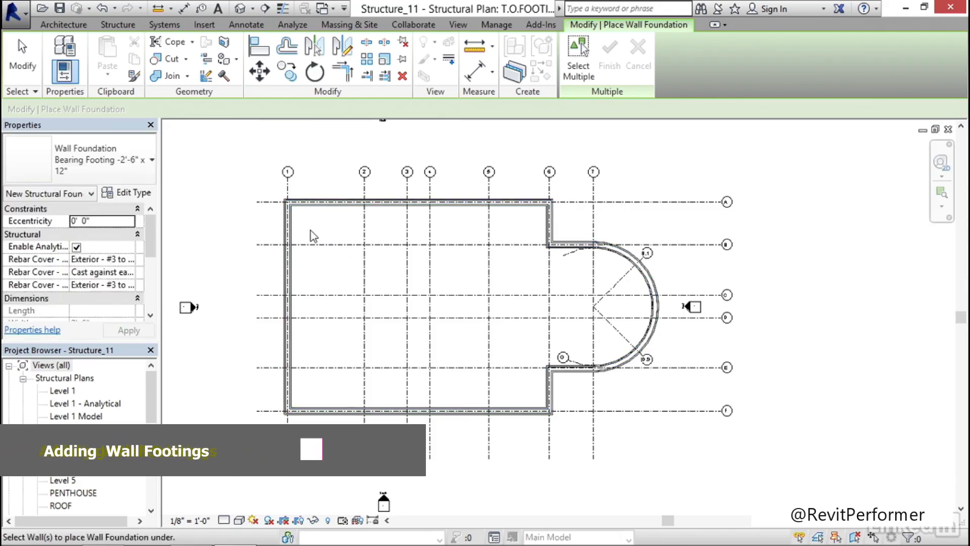
key(Escape)
key(Escape)
Inspect the footing outlines in plan along the perimeter walls, including the jogs and the curved east wall
scroll(565, 212, up, 7)
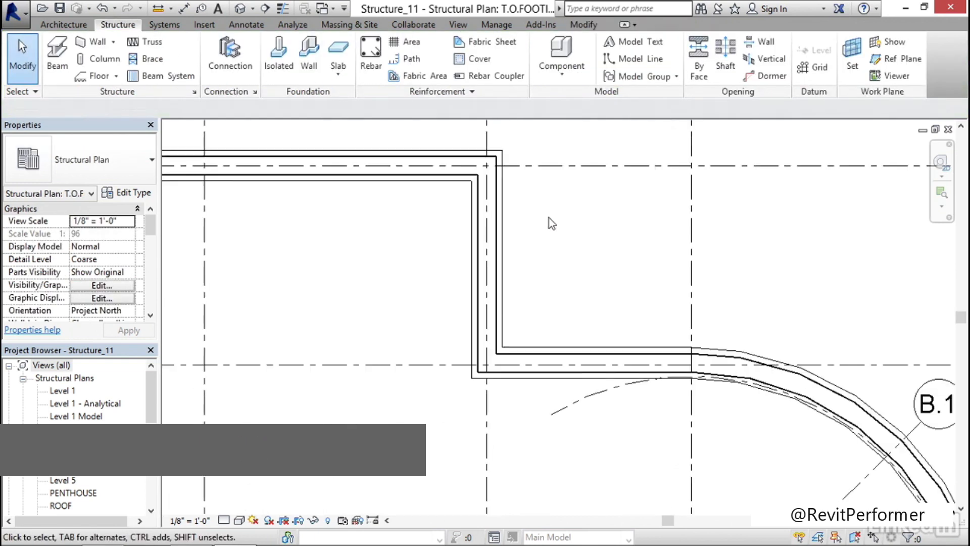
middle_drag(602, 311, 381, 127)
middle_drag(778, 396, 700, 153)
middle_drag(451, 390, 673, 192)
middle_drag(392, 383, 581, 197)
middle_drag(281, 272, 682, 342)
middle_drag(310, 265, 669, 271)
scroll(640, 253, down, 6)
middle_drag(643, 192, 426, 342)
scroll(404, 321, up, 1)
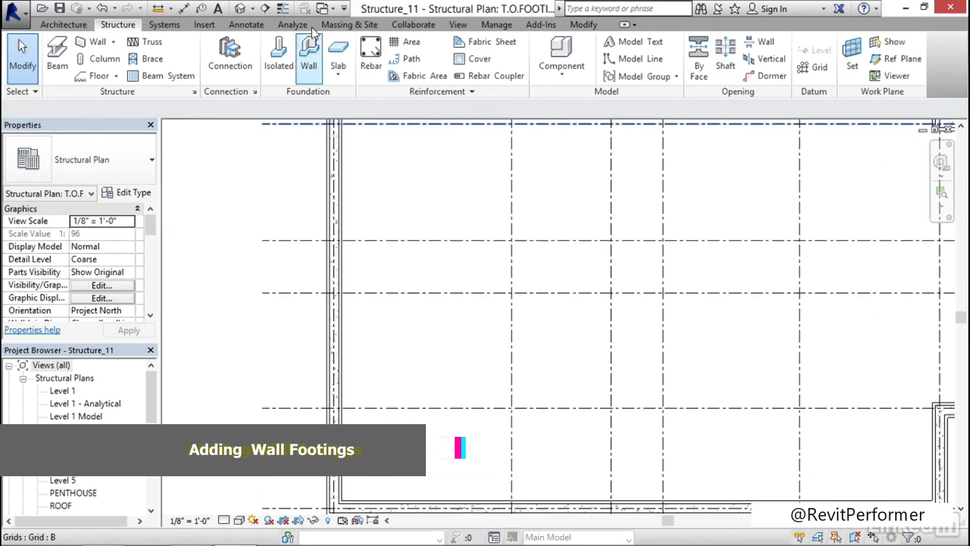
Open the default 3D view and inspect the footings beneath the walls at the jog beside the curved wall
click(240, 9)
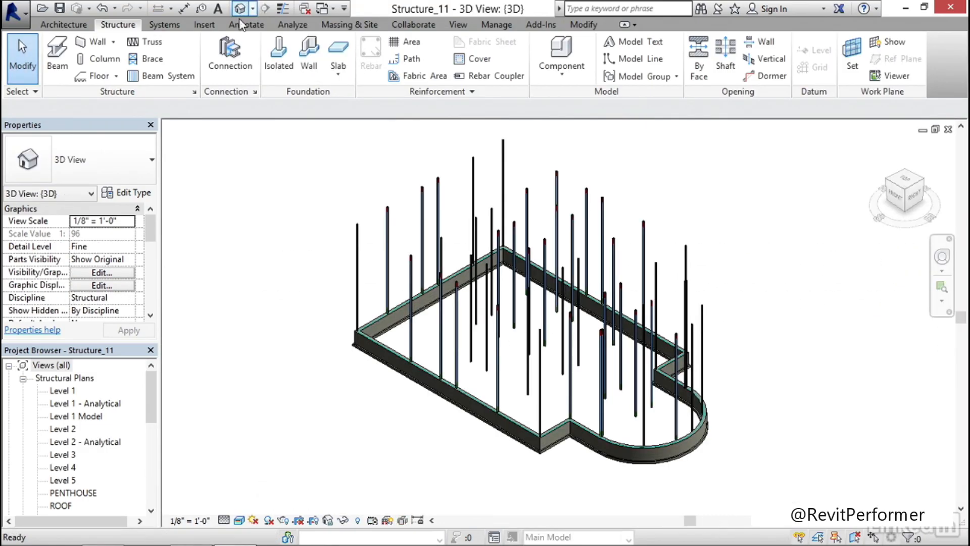
scroll(470, 354, up, 8)
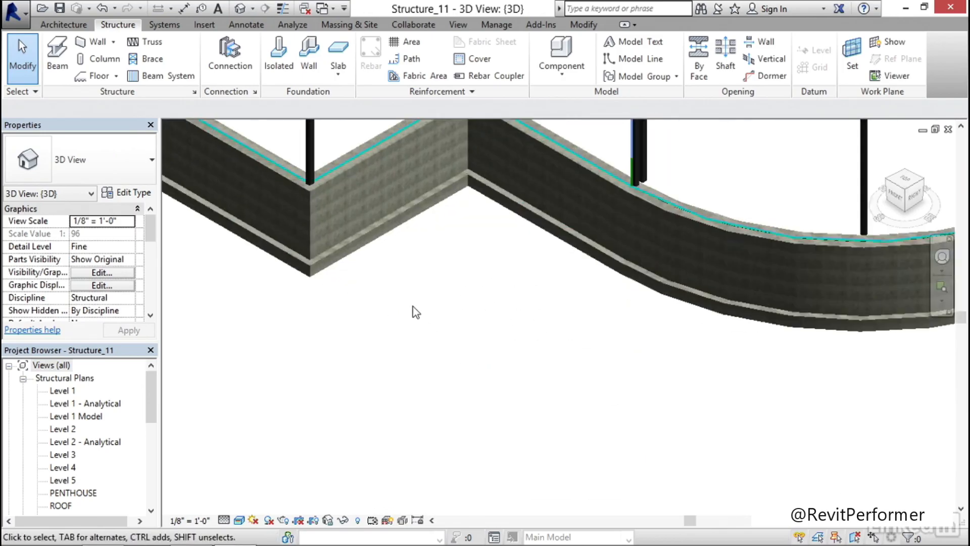
scroll(413, 308, up, 1)
middle_drag(401, 239, 411, 300)
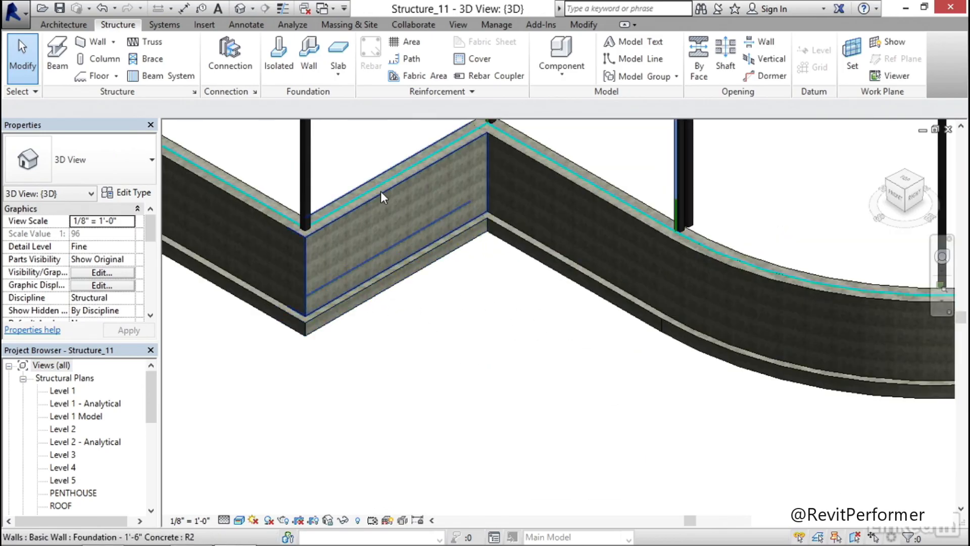
middle_drag(443, 312, 416, 367)
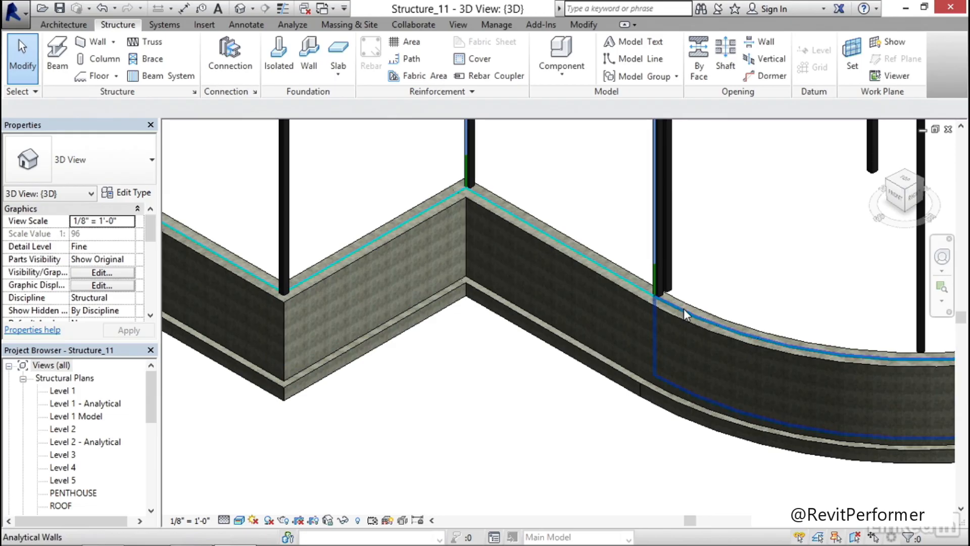
middle_drag(360, 424, 405, 399)
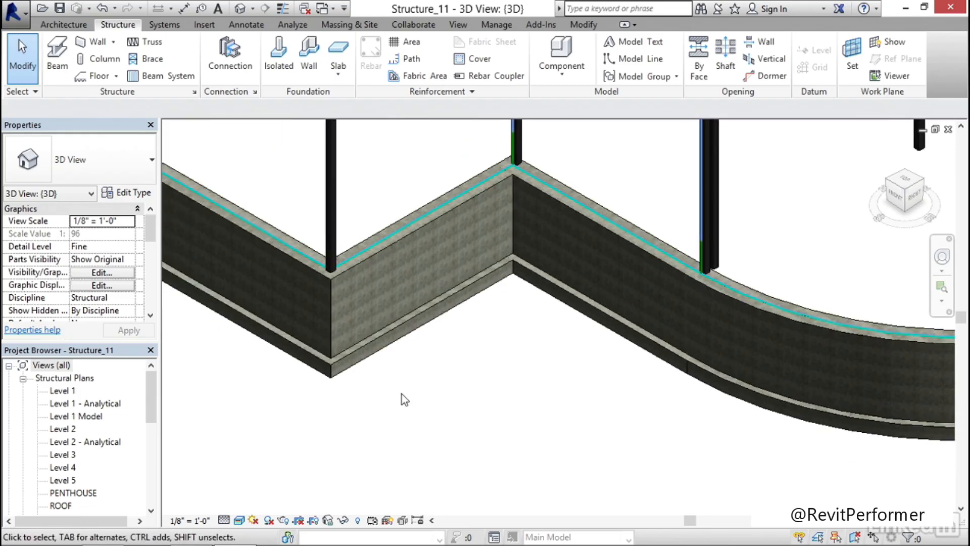
Select the footing under the short jog wall and review its rebar cover, dimensions and elevations with the properties widened
click(403, 335)
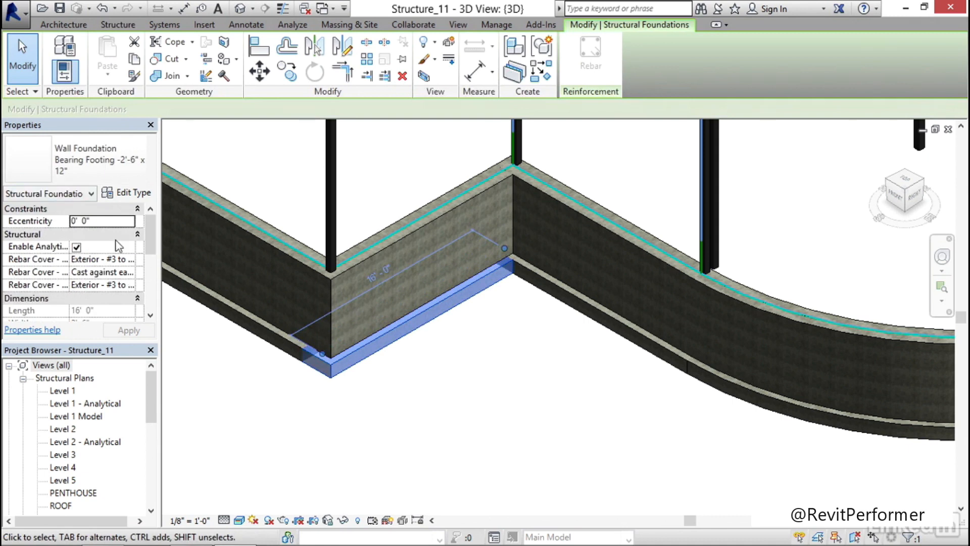
drag(163, 277, 257, 274)
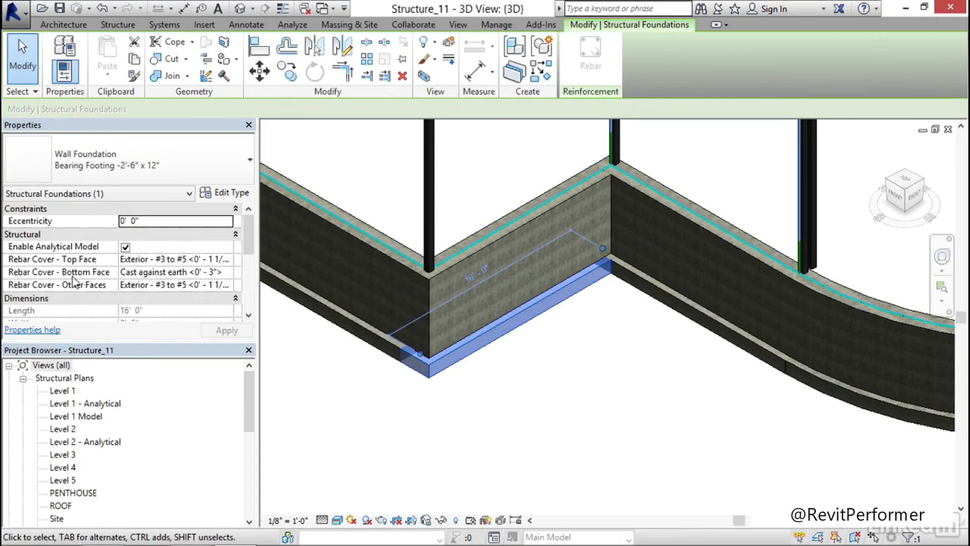
drag(253, 229, 250, 261)
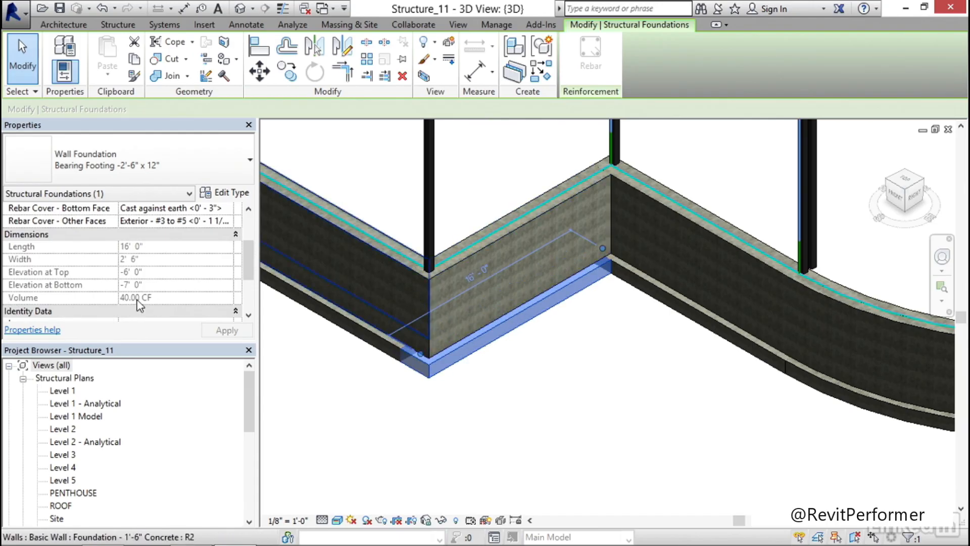
scroll(247, 258, down, 2)
drag(250, 268, 253, 216)
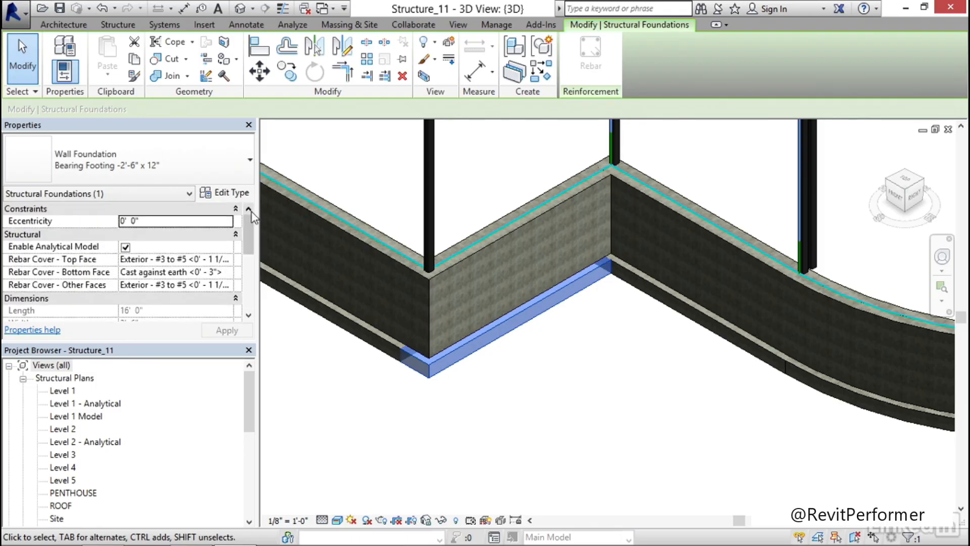
Review the selected footing's type properties, including material, width and foundation thickness, and deselect the footing
click(230, 194)
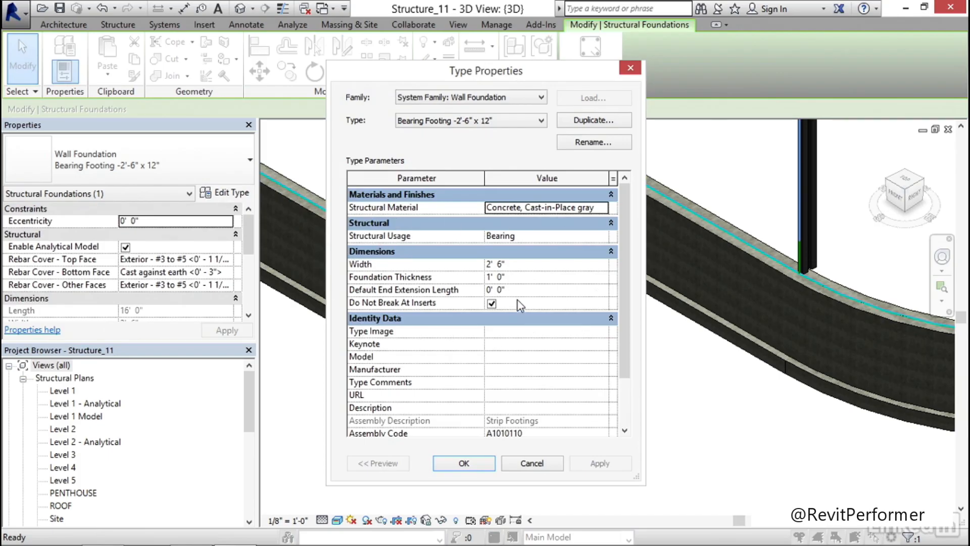
click(533, 462)
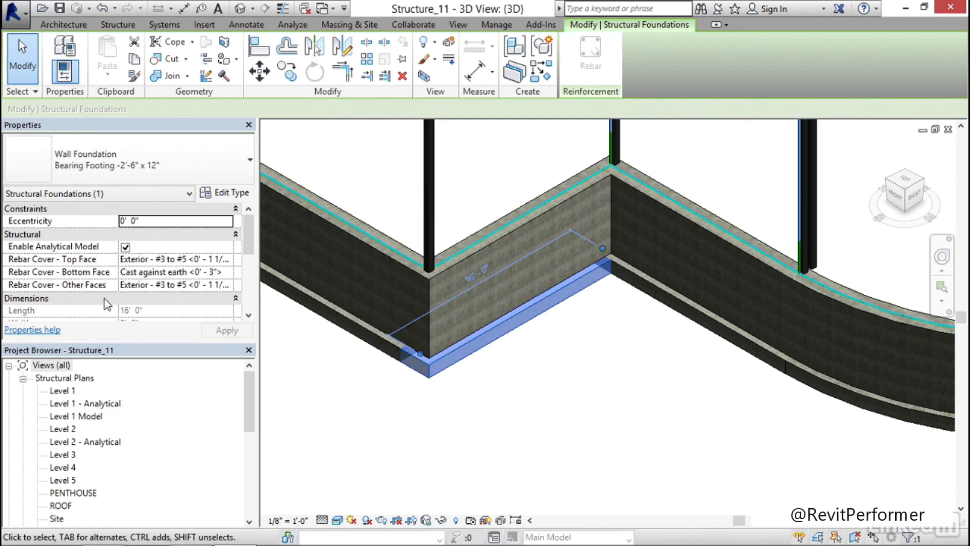
scroll(240, 243, down, 1)
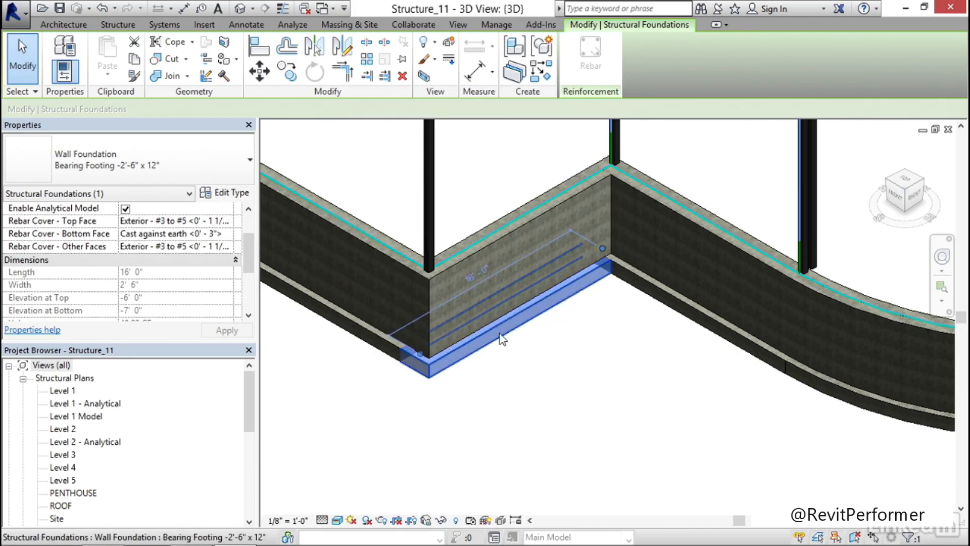
click(223, 197)
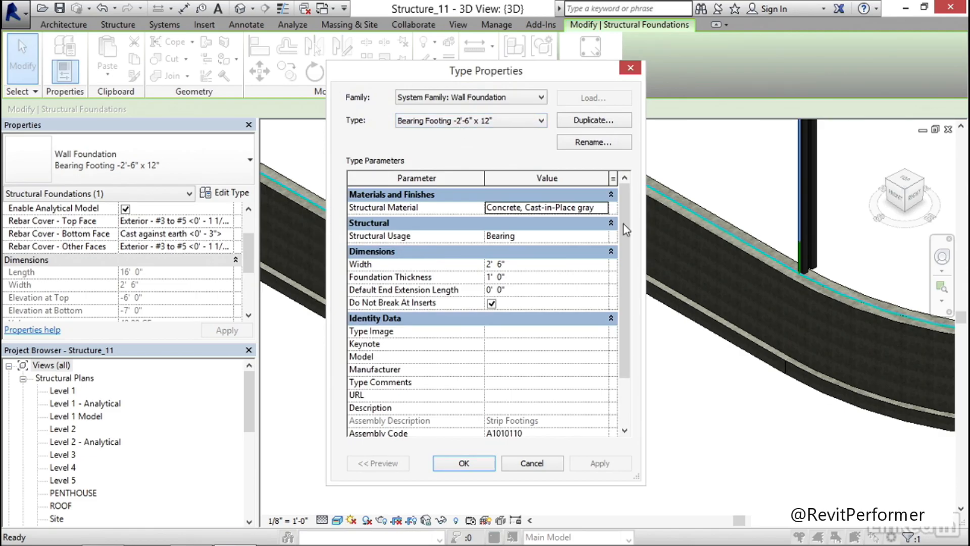
drag(516, 78, 334, 47)
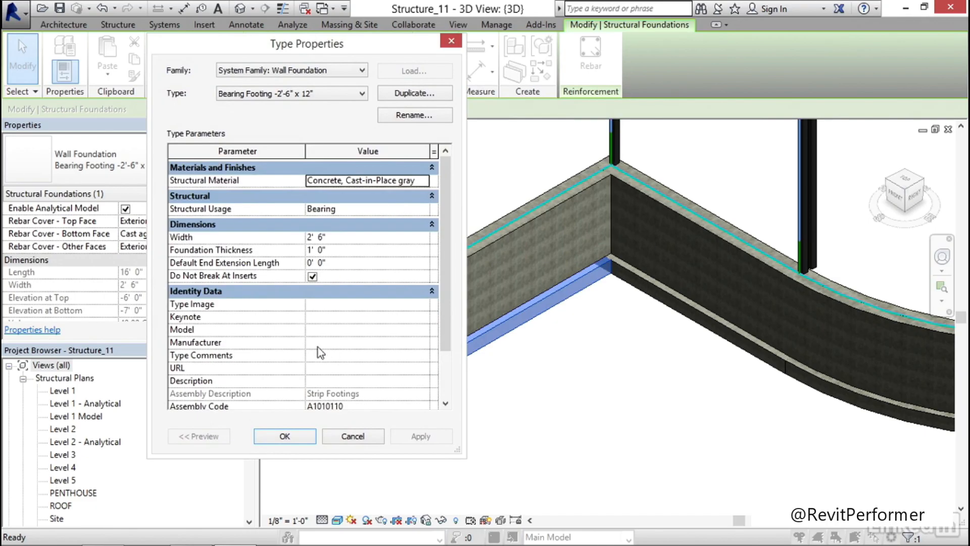
click(285, 437)
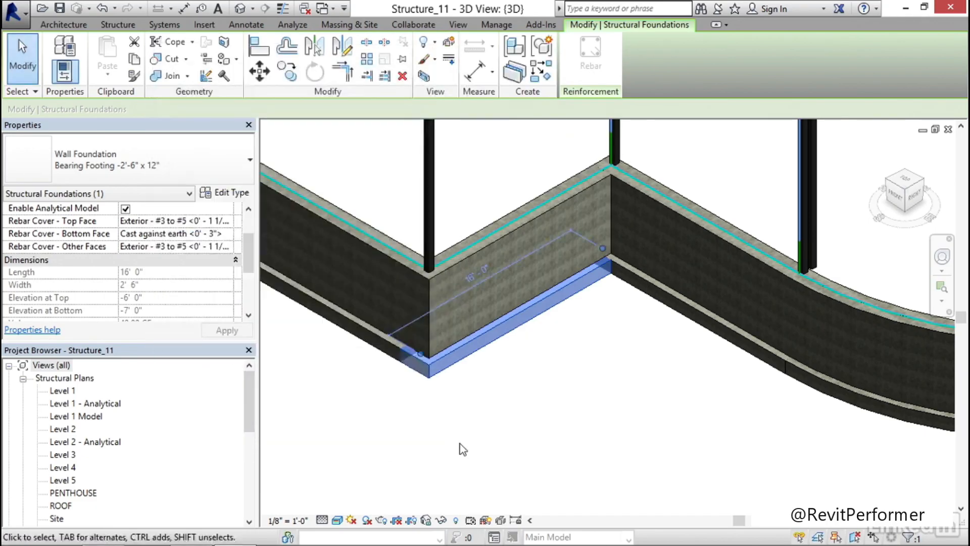
click(461, 443)
Examine the wall footings in 3D around the building perimeter, from the far corner back to the curved wall
scroll(478, 344, down, 9)
middle_drag(518, 270, 527, 375)
scroll(481, 329, up, 1)
middle_drag(410, 264, 532, 264)
scroll(541, 227, up, 5)
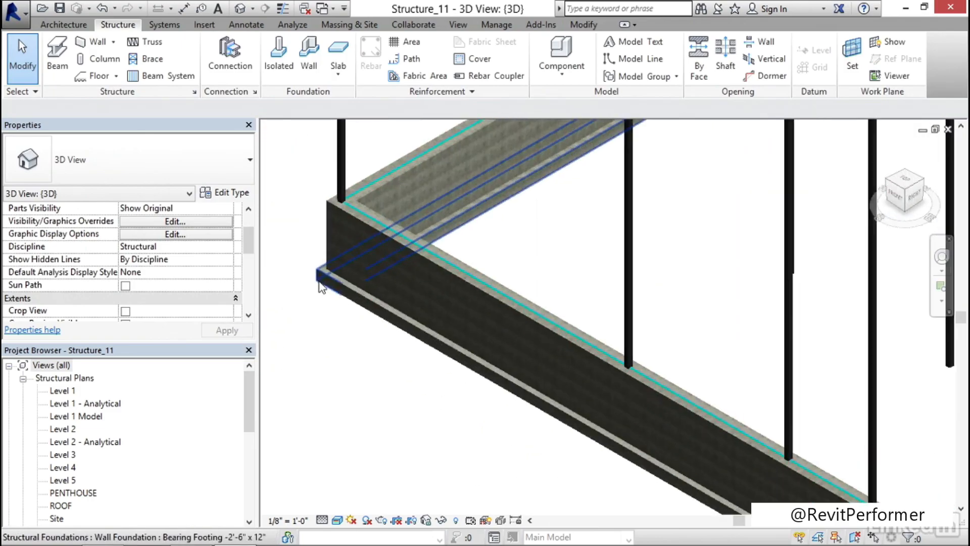
middle_drag(547, 185, 227, 313)
scroll(445, 233, down, 3)
middle_drag(511, 203, 258, 260)
middle_drag(645, 291, 363, 120)
middle_drag(594, 258, 458, 184)
middle_drag(612, 448, 691, 248)
middle_drag(431, 336, 647, 363)
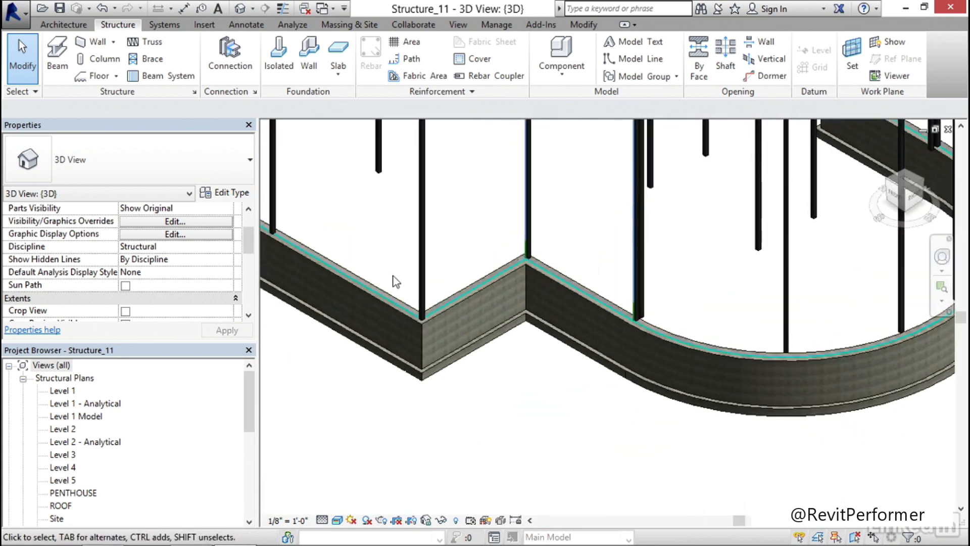
scroll(338, 239, down, 2)
middle_drag(348, 228, 469, 316)
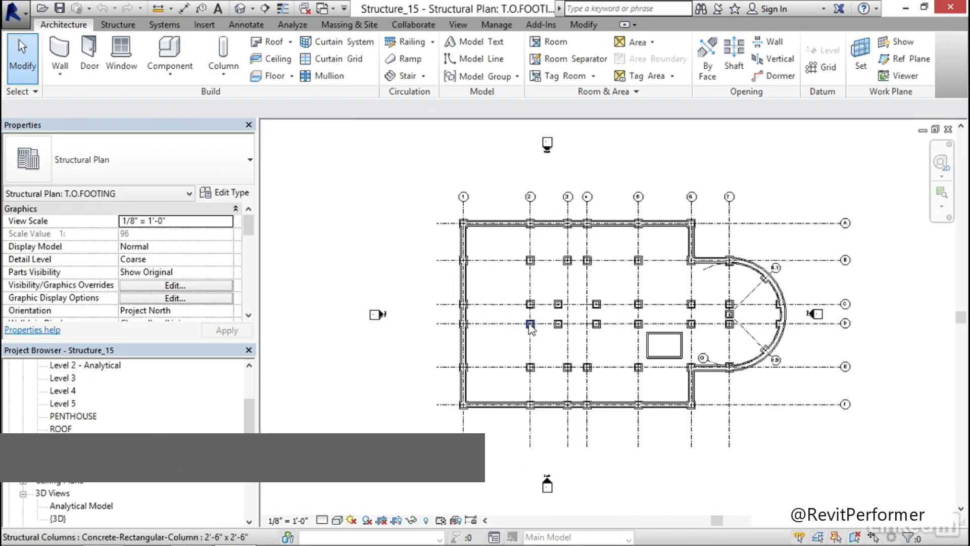
Open the T.O.FOOTING structural plan and examine the rectangular shaft walls between the column footings
middle_drag(691, 336, 548, 323)
scroll(518, 329, up, 6)
scroll(534, 345, up, 4)
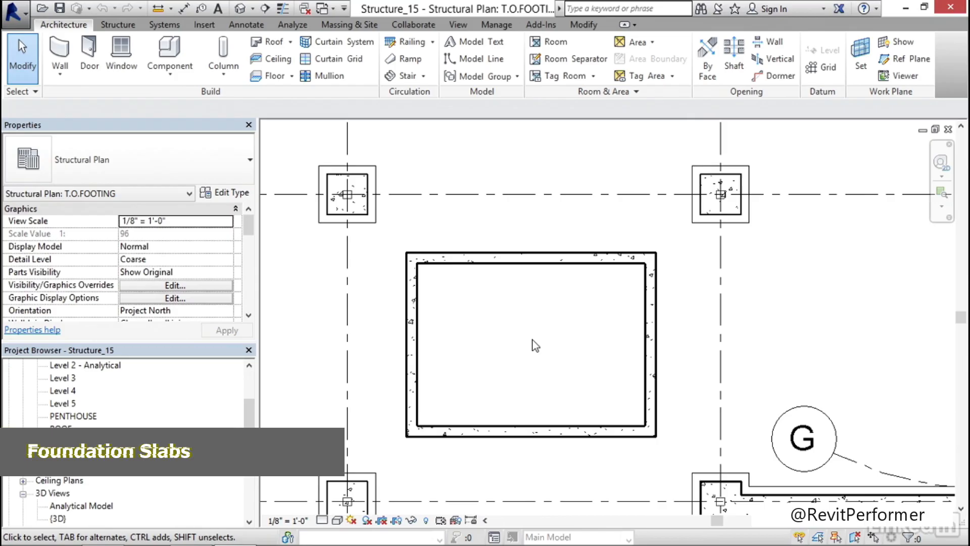
middle_drag(551, 349, 527, 348)
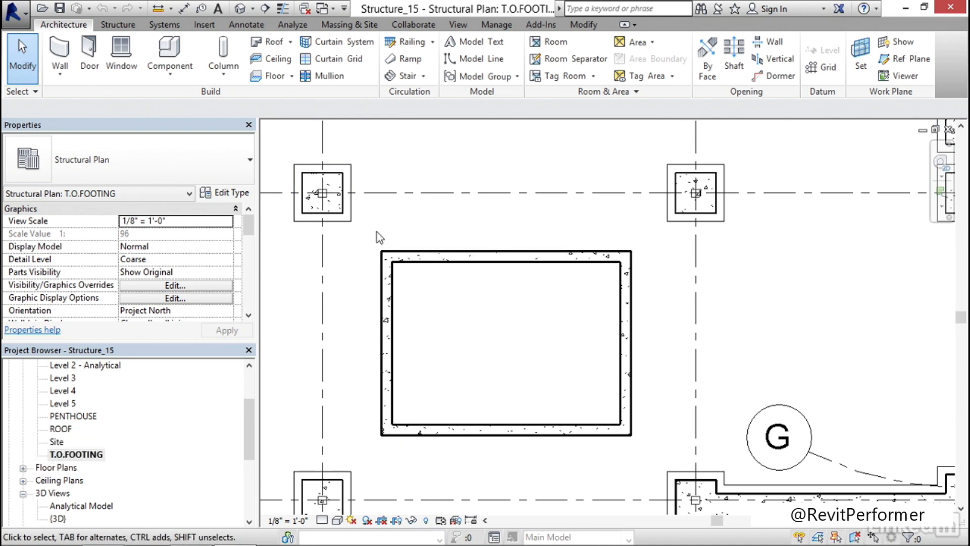
Start a structural foundation slab and choose the 10" Foundation Slab type
click(121, 25)
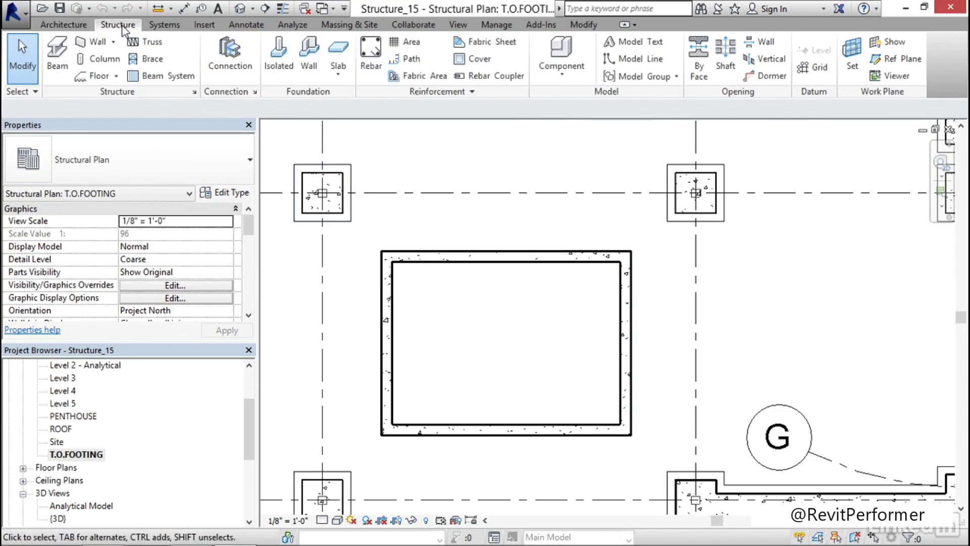
click(339, 50)
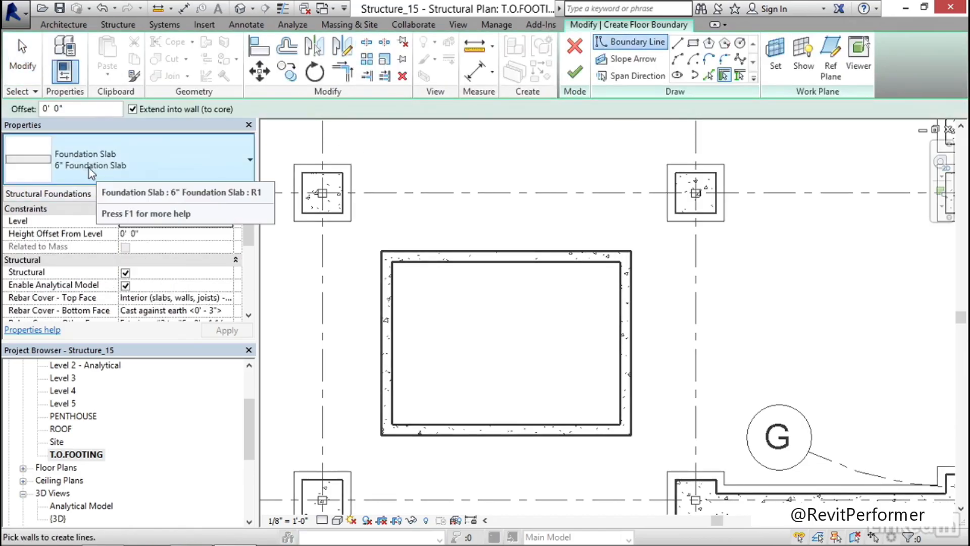
click(230, 194)
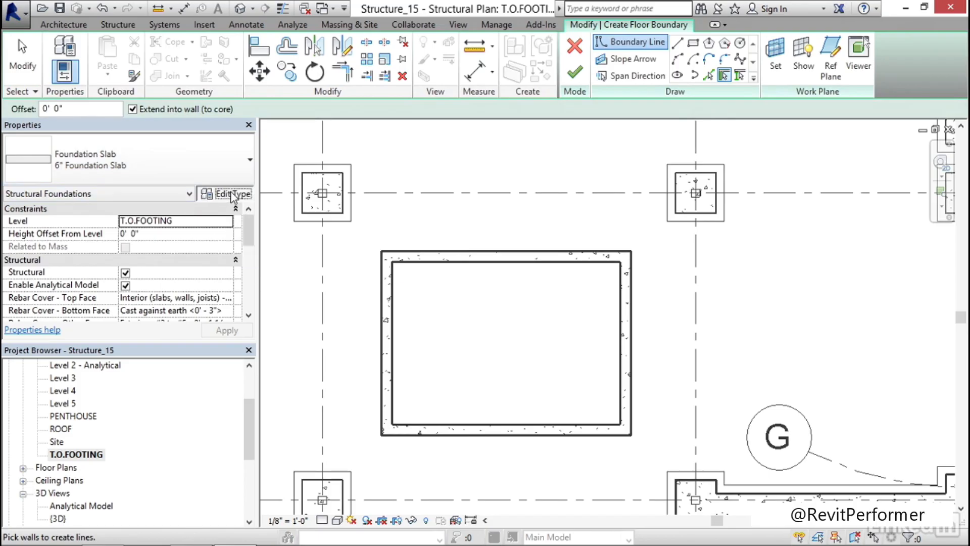
click(449, 92)
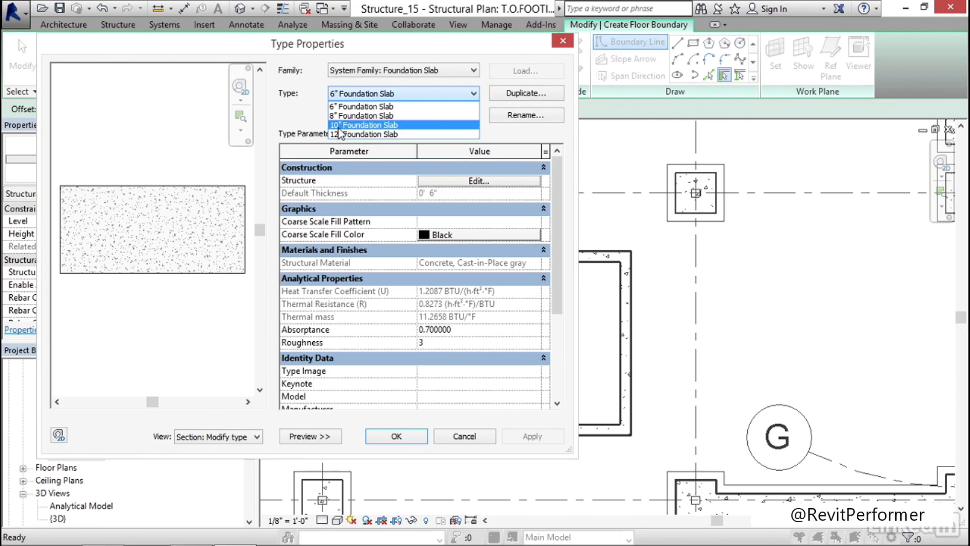
click(369, 125)
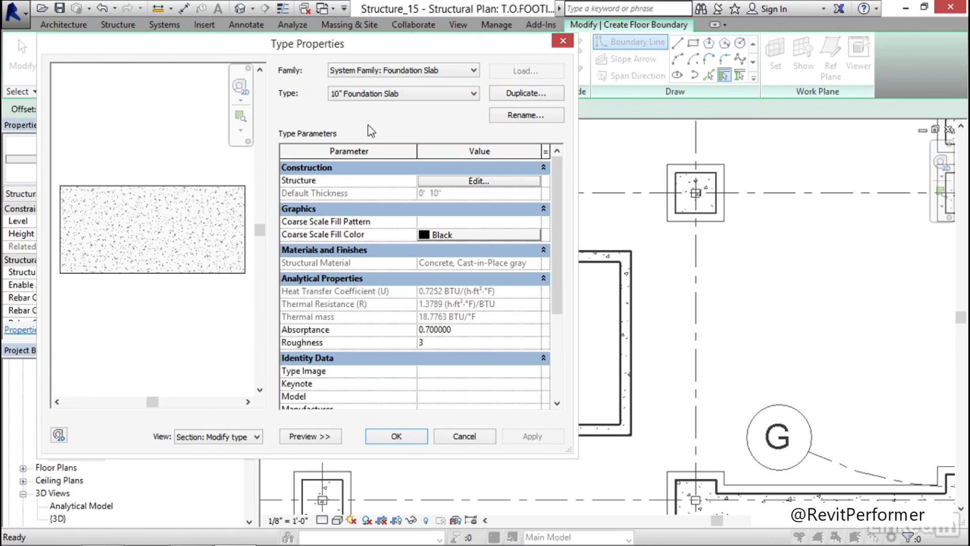
click(399, 438)
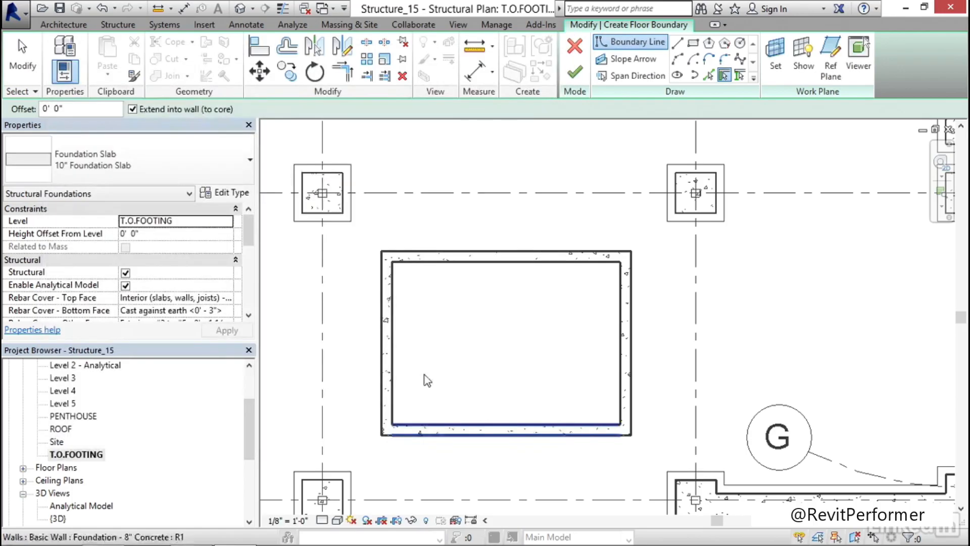
Create the slab's outer boundary by picking the whole chain of shaft walls with a 6" outward offset
middle_drag(472, 327, 454, 300)
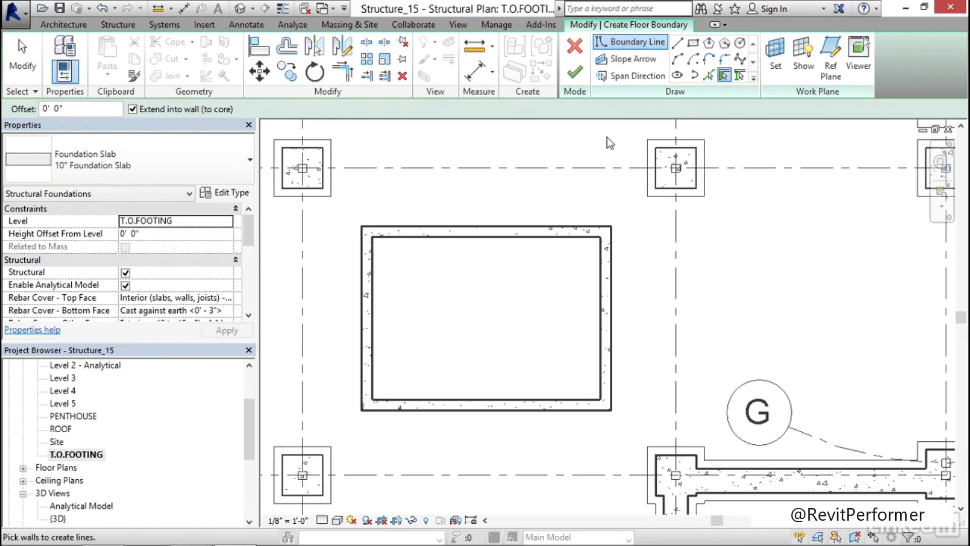
click(724, 76)
click(78, 110)
text(6)
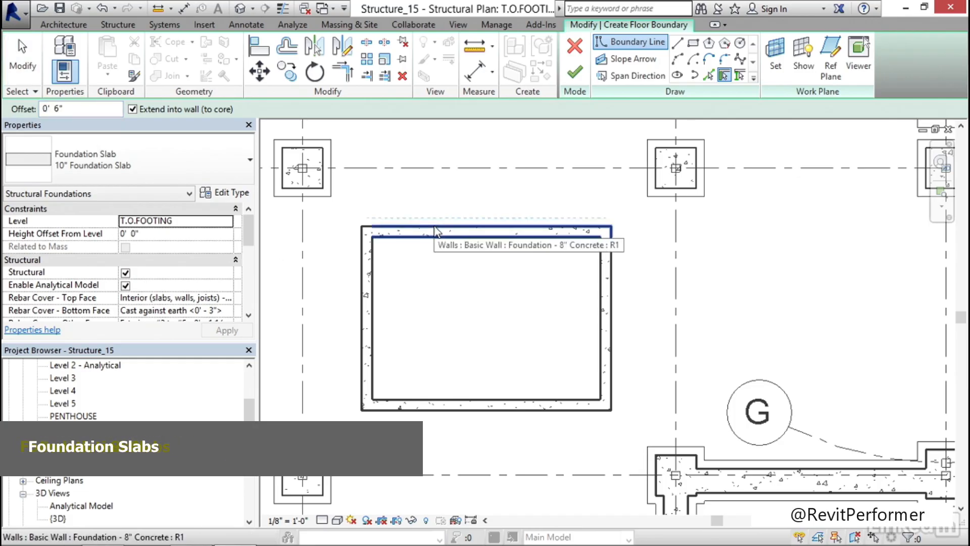
key(Tab)
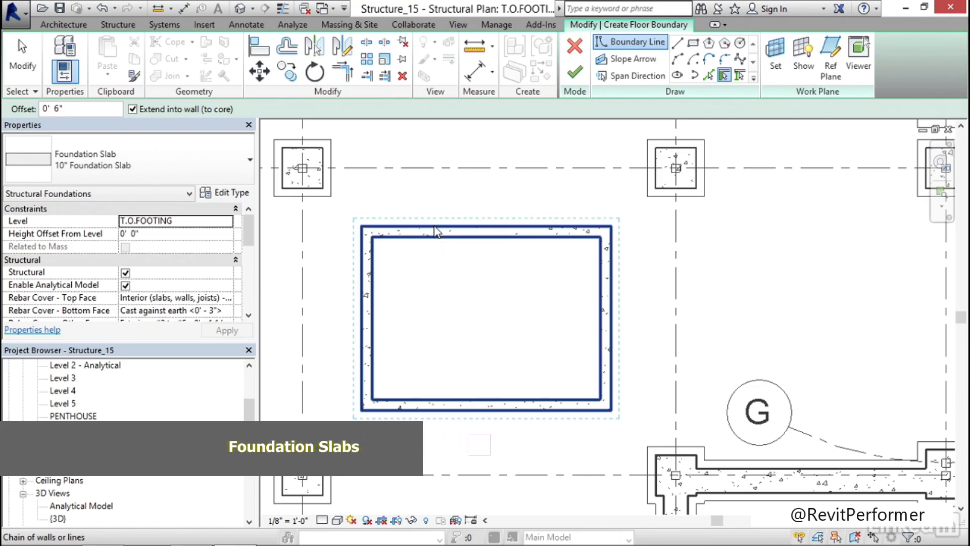
click(435, 231)
middle_drag(492, 293, 493, 275)
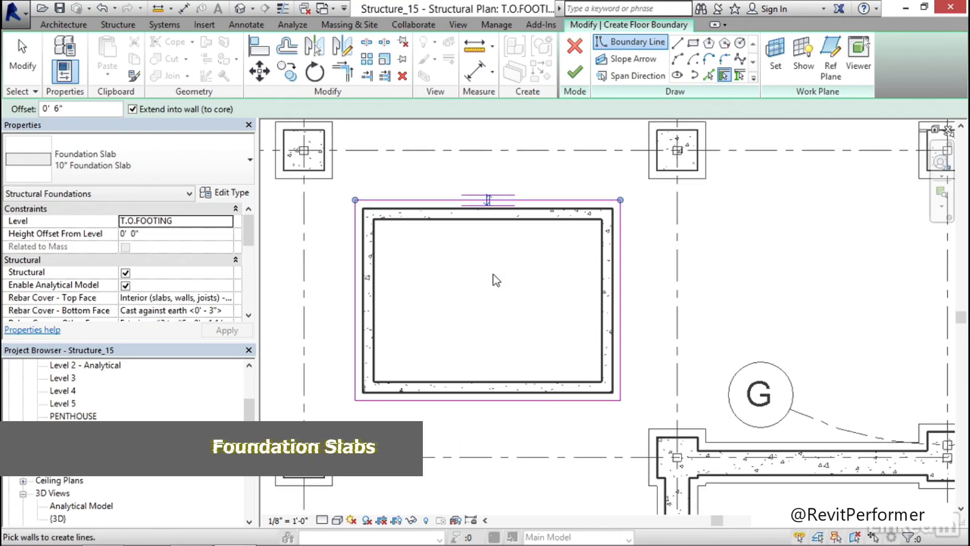
key(Escape)
key(Escape)
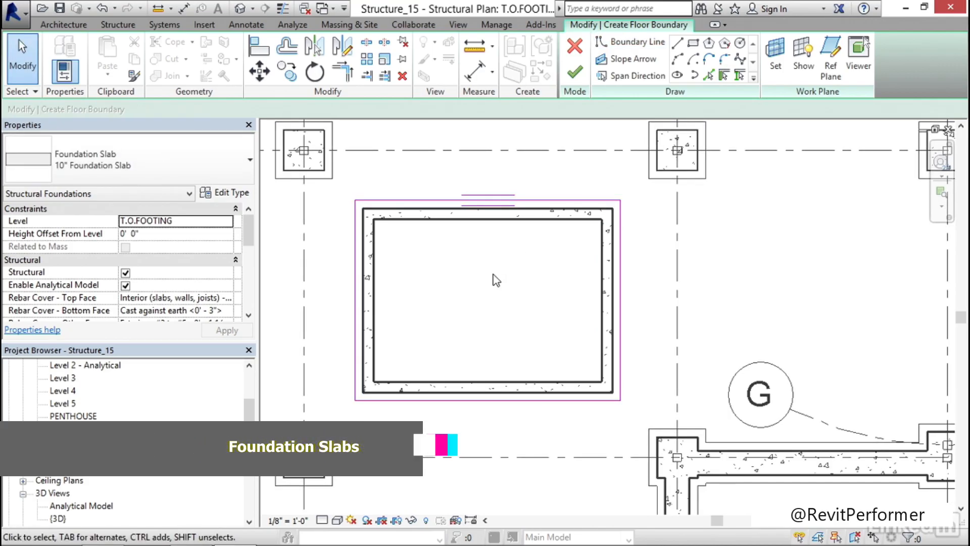
Add two boundary lines offset 6" inward from the inner faces of the shaft's left and upper walls
scroll(488, 282, up, 2)
middle_drag(502, 262, 435, 250)
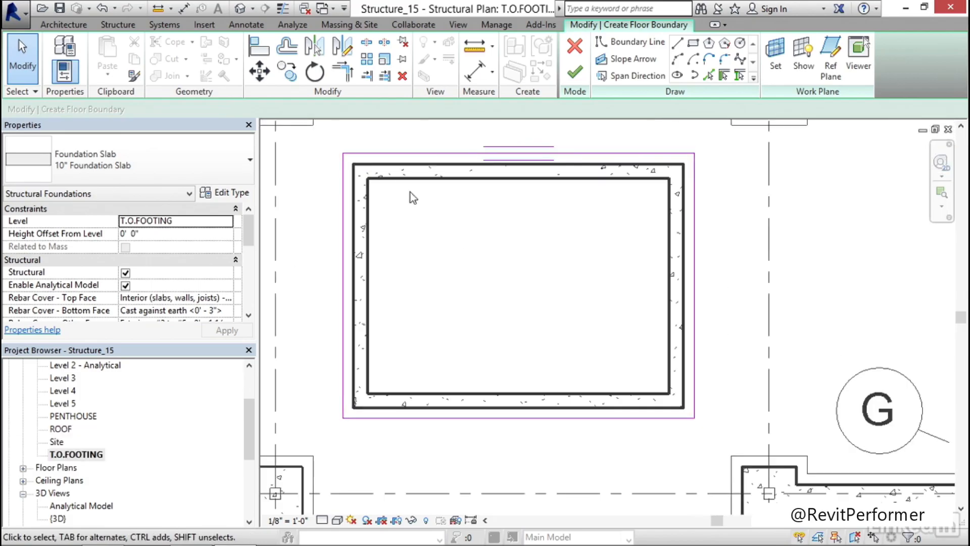
middle_drag(471, 215, 466, 228)
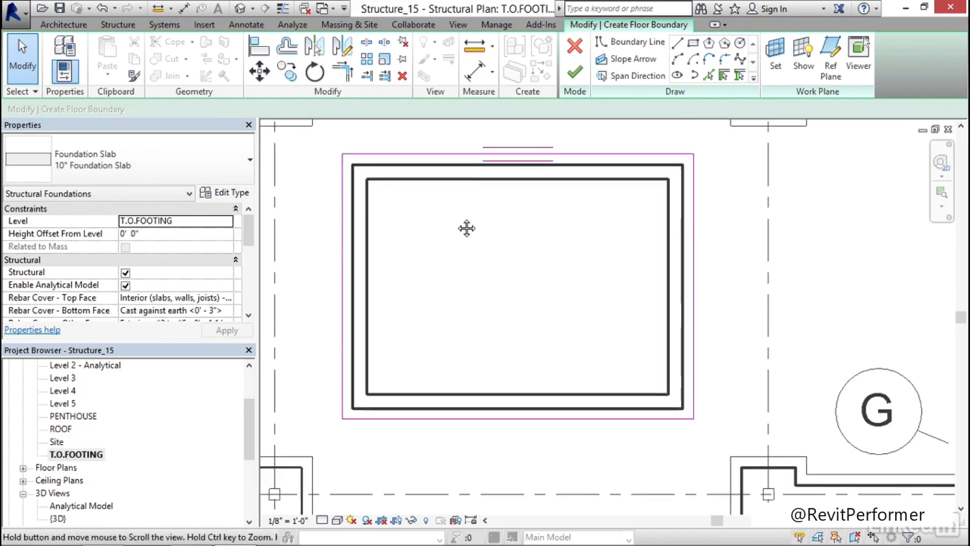
click(709, 76)
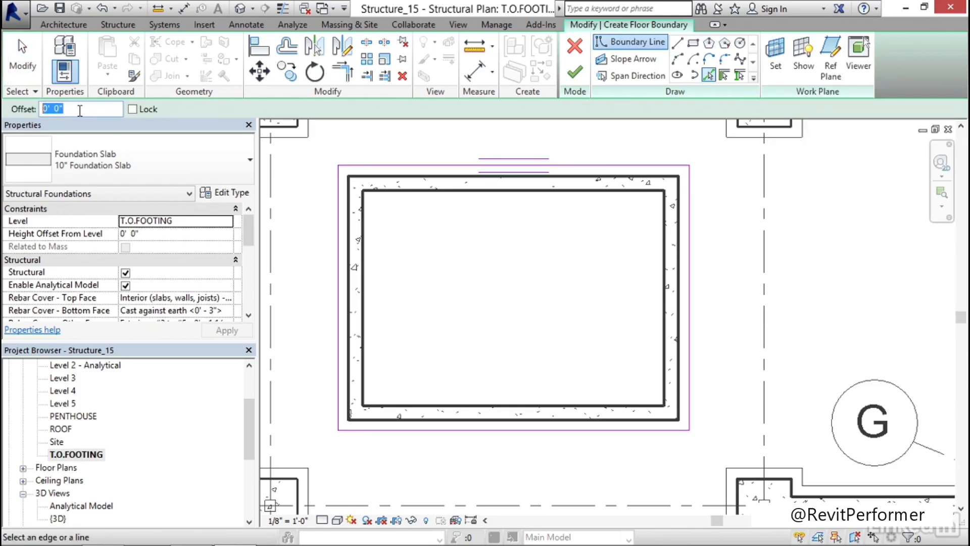
text(0' 6")
scroll(365, 222, up, 3)
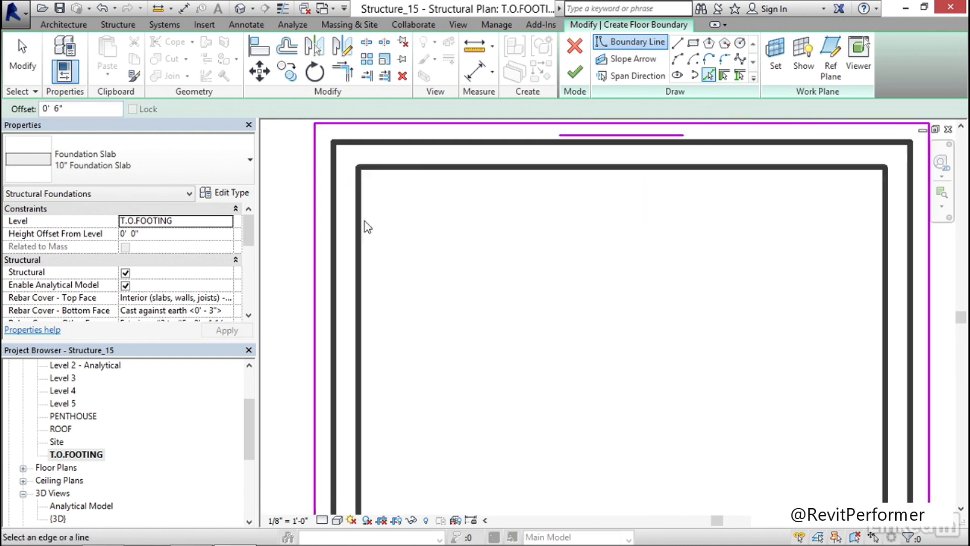
click(362, 223)
click(409, 177)
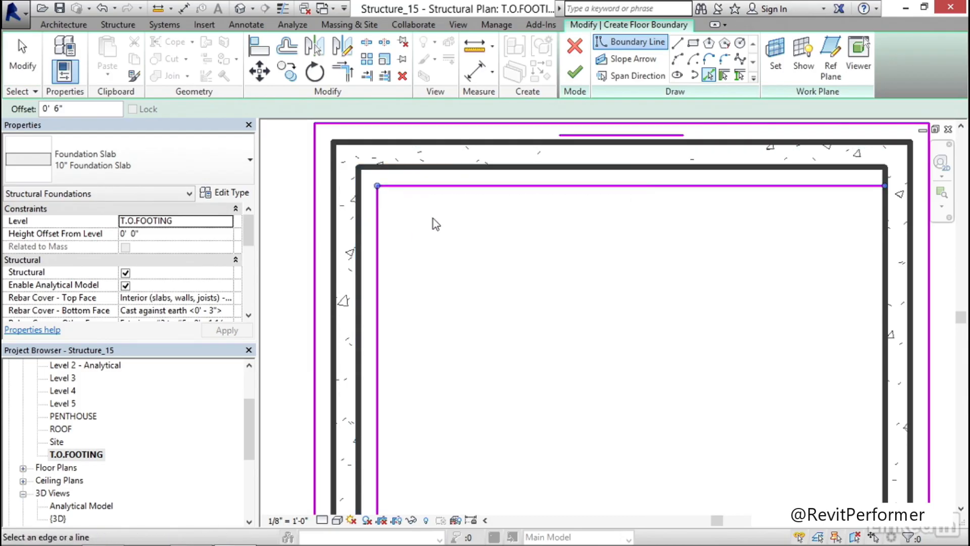
key(Escape)
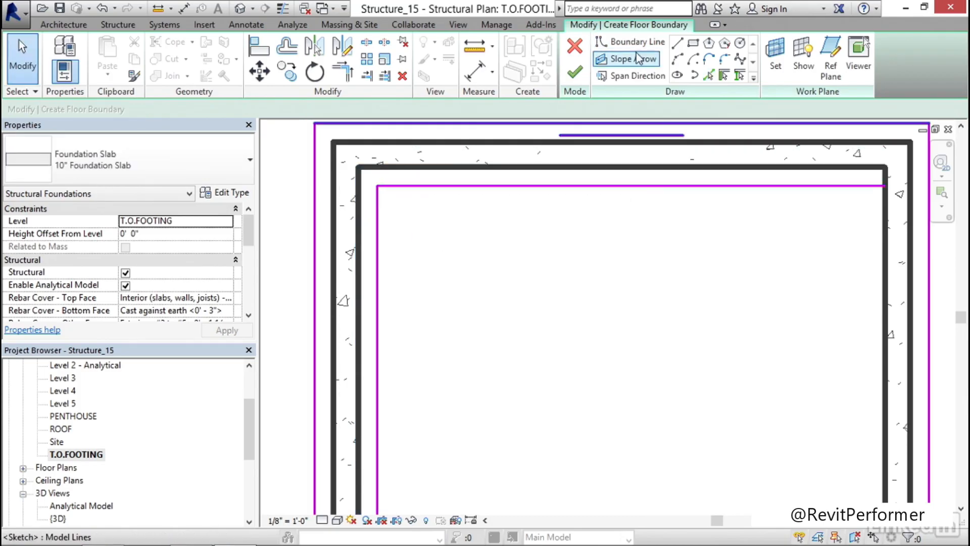
Offset the two inner boundary lines 2'-0" further into the shaft to define the pit opening's other sides
click(710, 76)
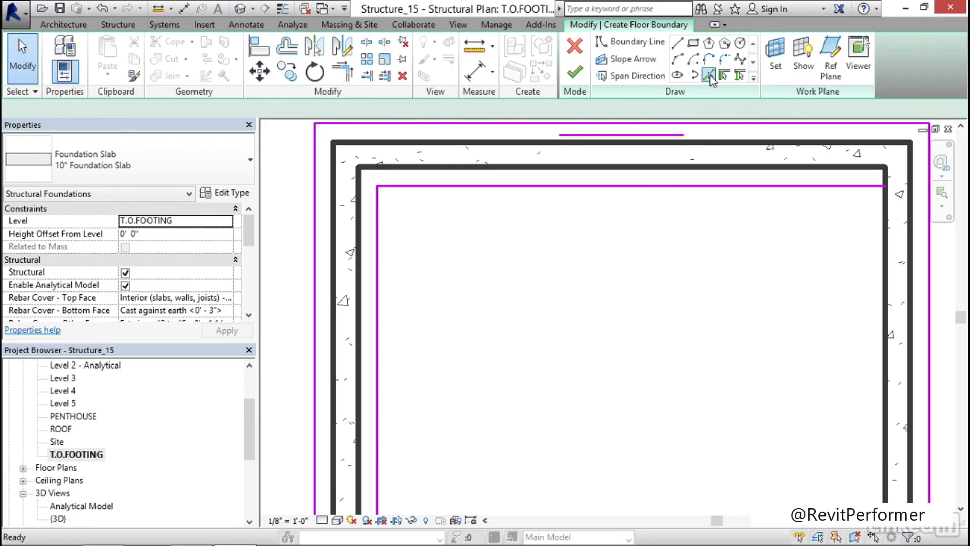
drag(83, 109, 31, 112)
text(2' 0")
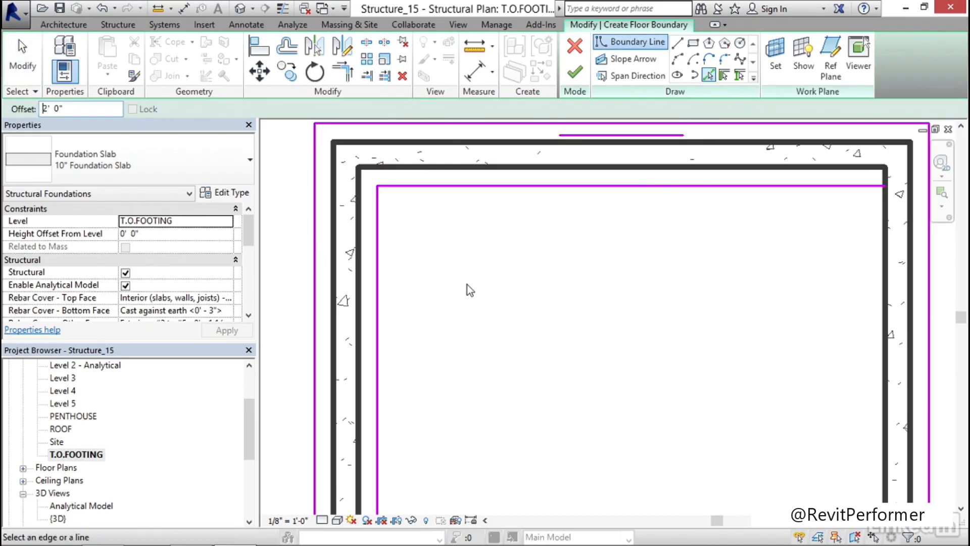
middle_drag(466, 288, 450, 271)
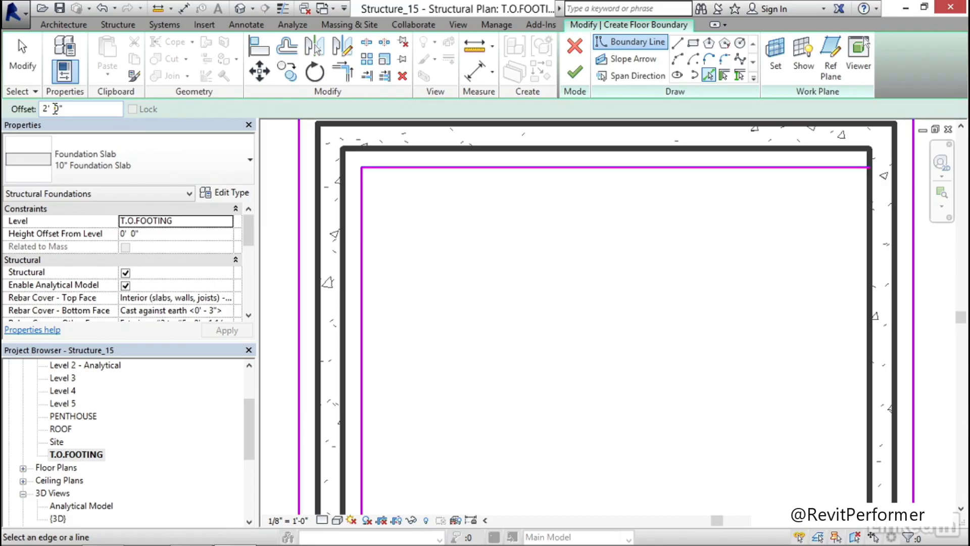
middle_drag(405, 199, 411, 198)
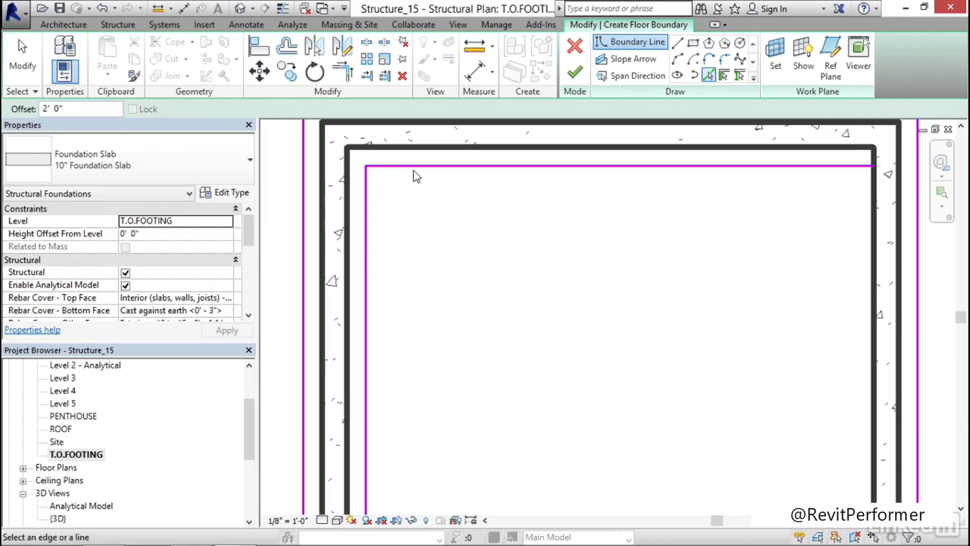
click(419, 192)
click(368, 202)
key(Escape)
key(Escape)
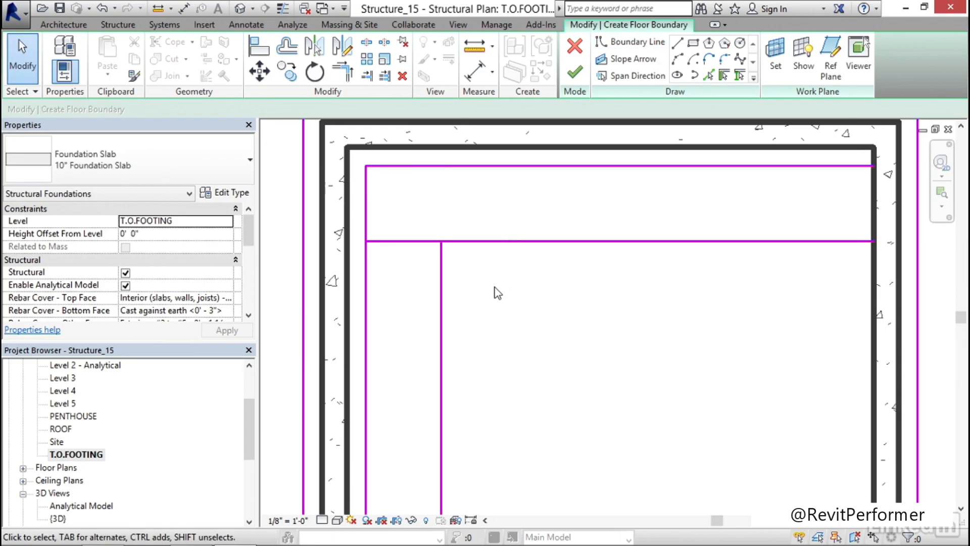
Trim the four inner lines into a closed 2'-0" square opening in the shaft's upper-left corner
key(t)
key(r)
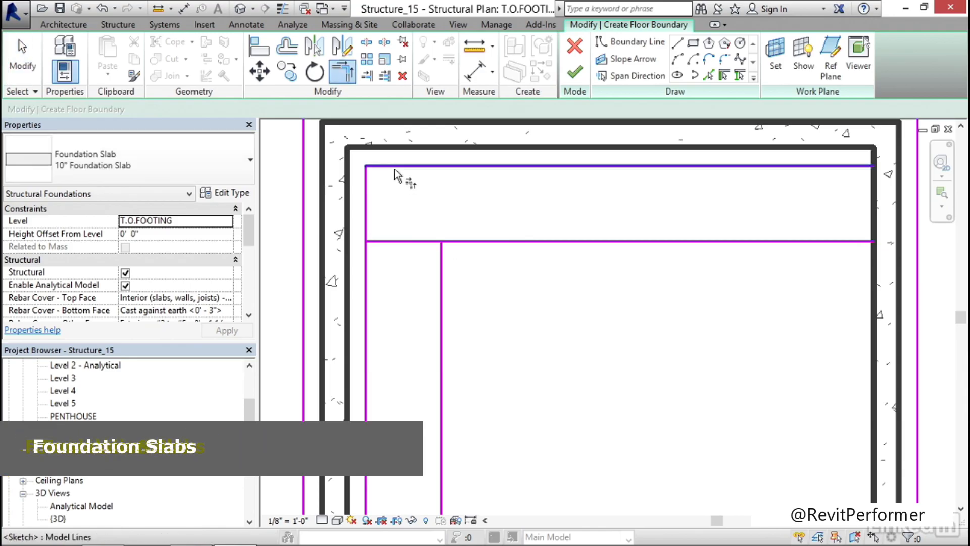
click(395, 166)
click(443, 273)
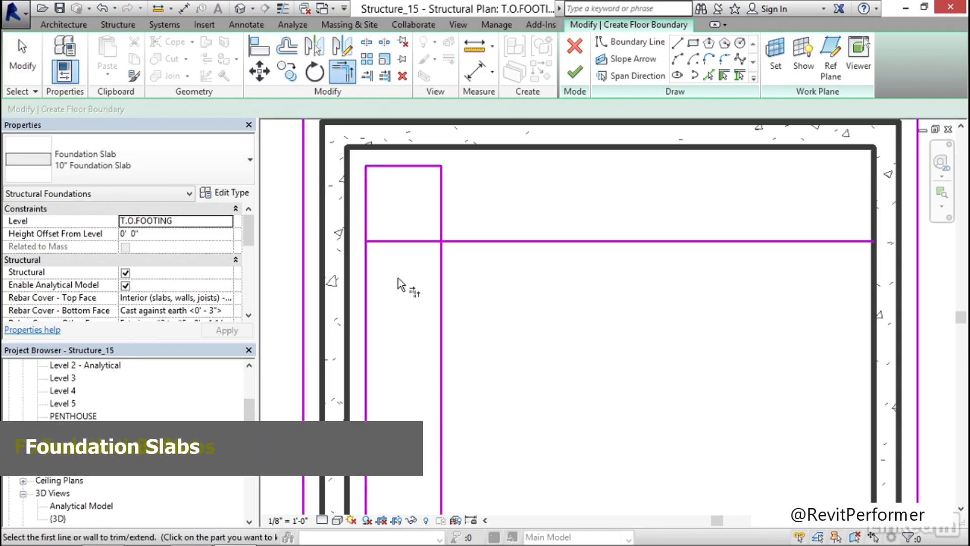
click(442, 217)
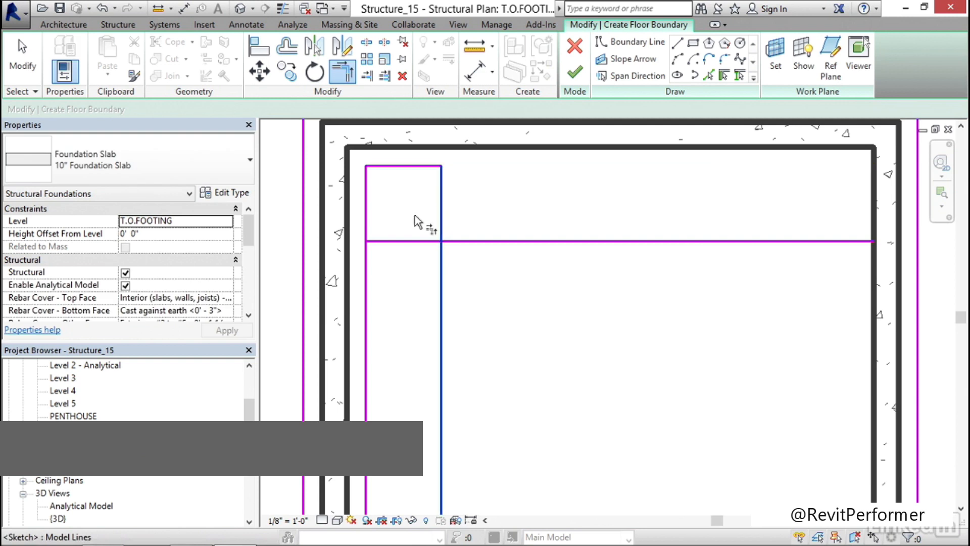
click(414, 242)
click(397, 241)
click(373, 221)
key(Escape)
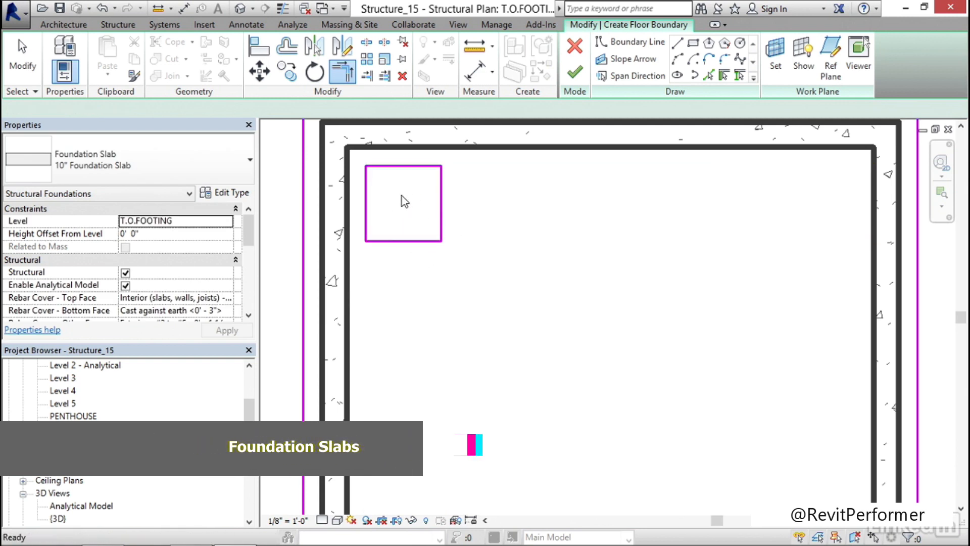
Finish the foundation slab sketch and deselect the slab
scroll(402, 202, down, 3)
middle_drag(506, 234, 508, 267)
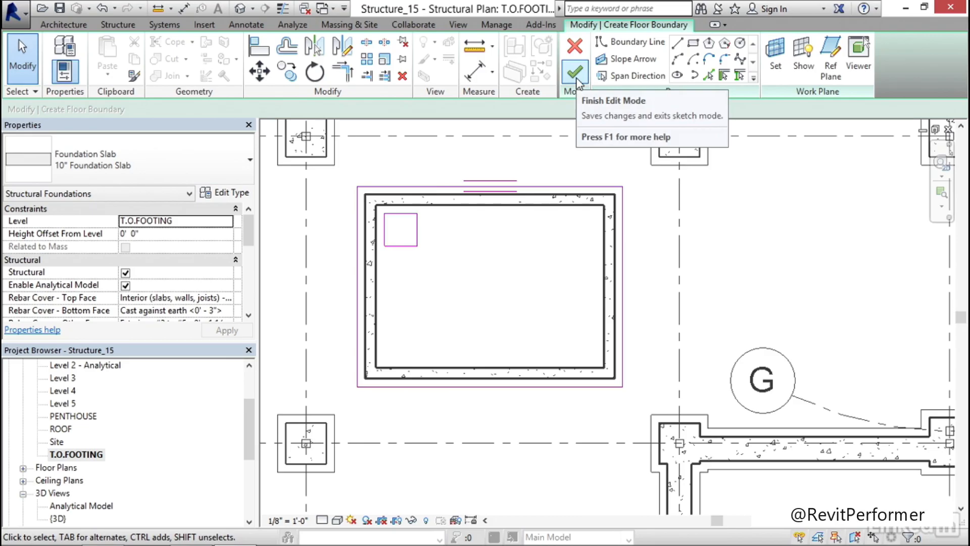
click(575, 74)
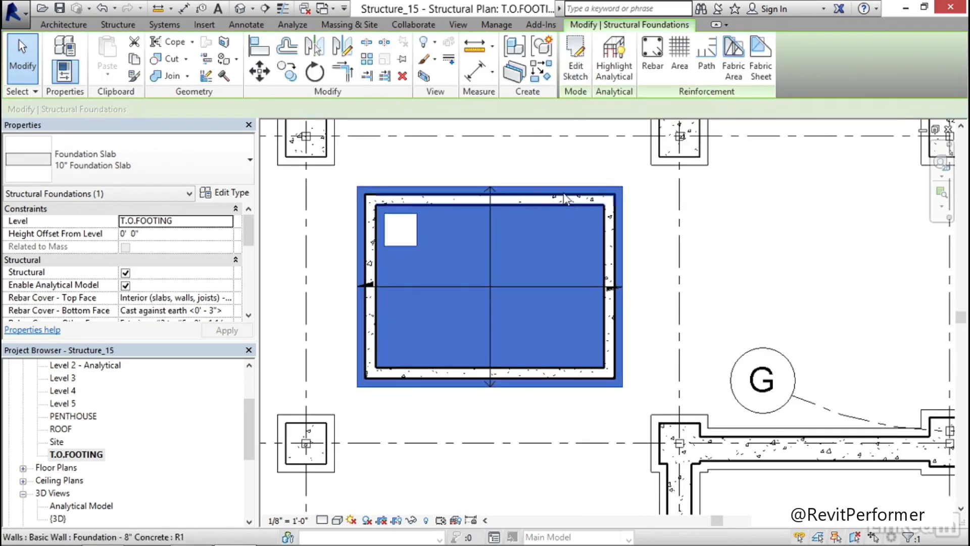
click(562, 162)
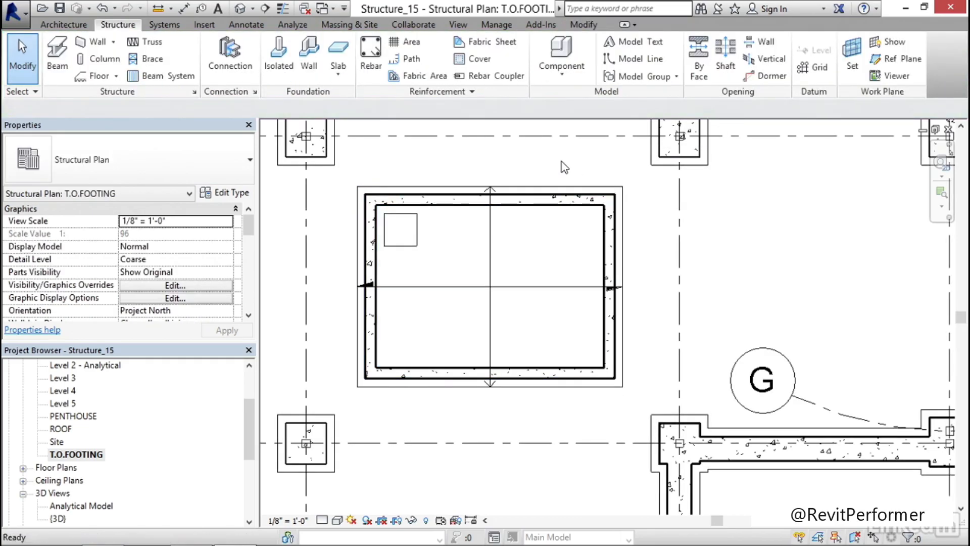
Select the slab's span direction symbol, review its alignment option, and deselect it
scroll(455, 255, up, 3)
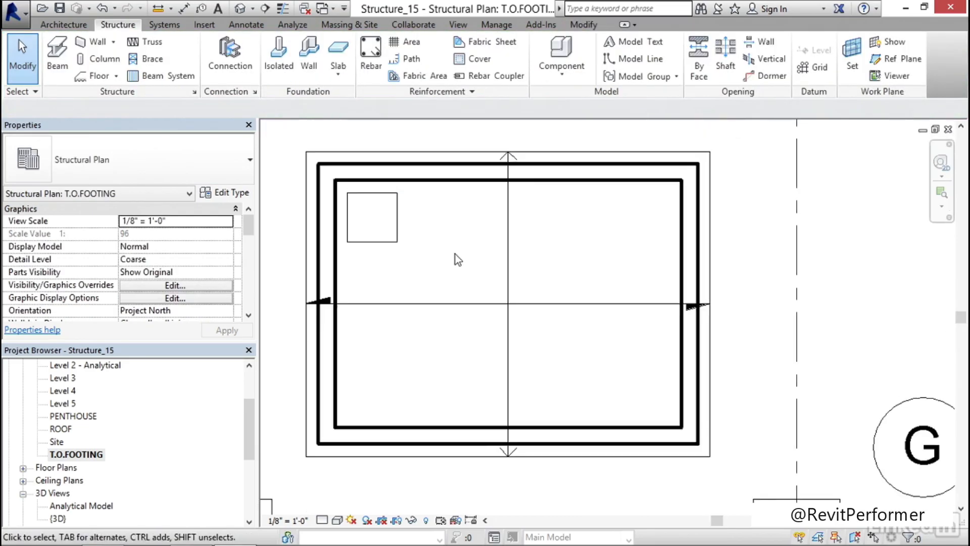
click(516, 238)
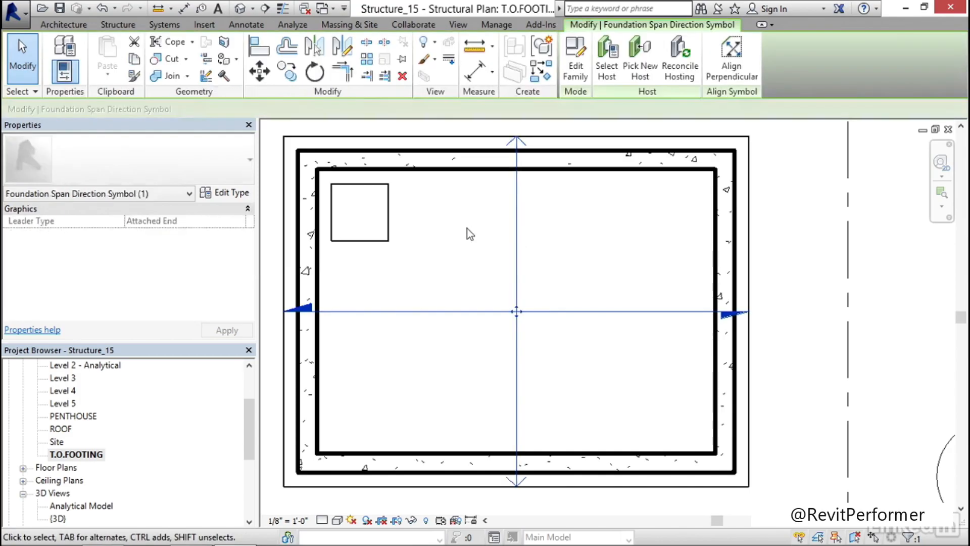
middle_drag(477, 236, 498, 244)
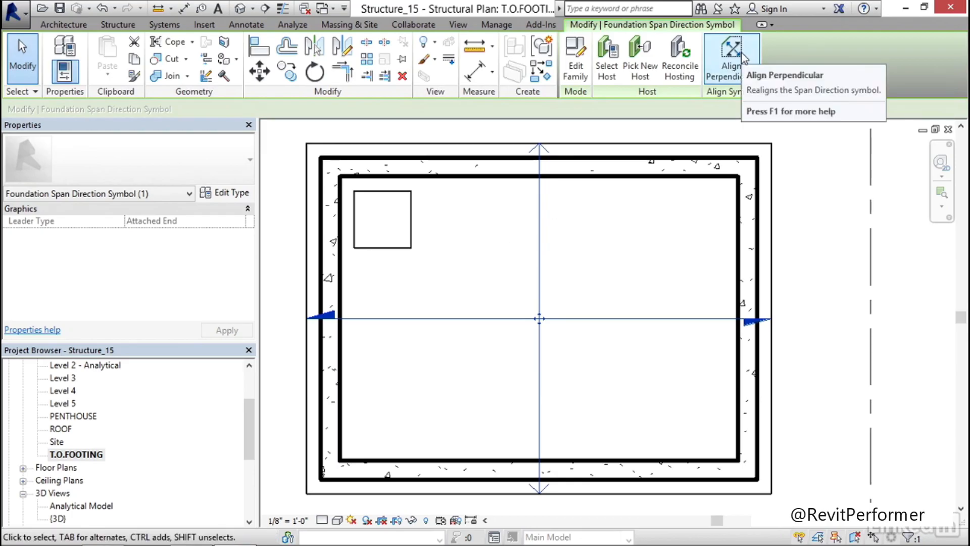
click(590, 229)
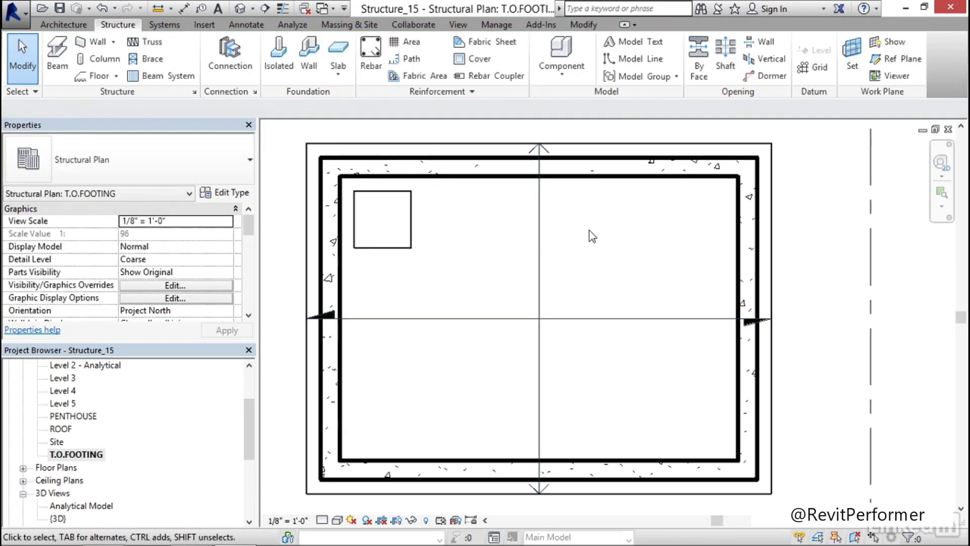
Edit the 10" foundation slab's sketch to align its span direction with the left boundary edge, finish the sketch, and deselect the slab
click(722, 144)
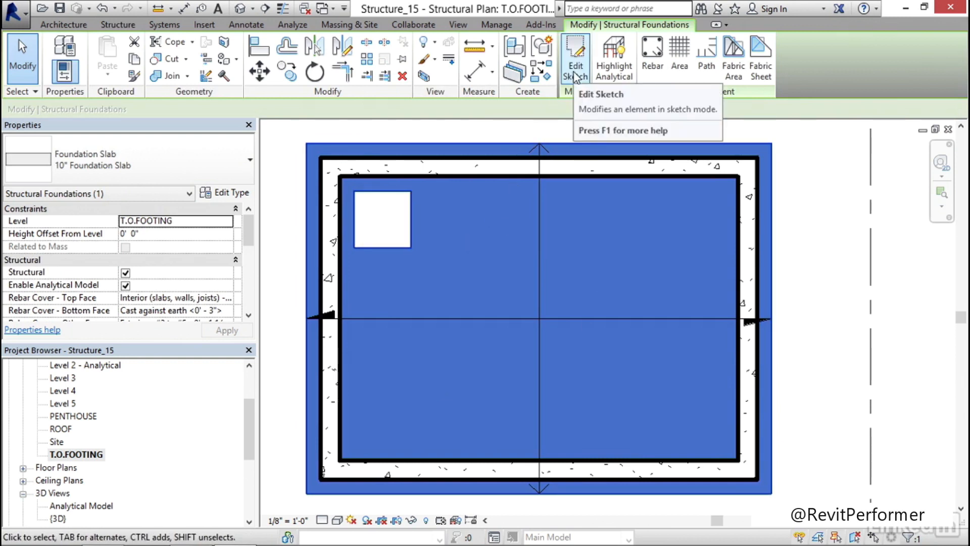
click(576, 75)
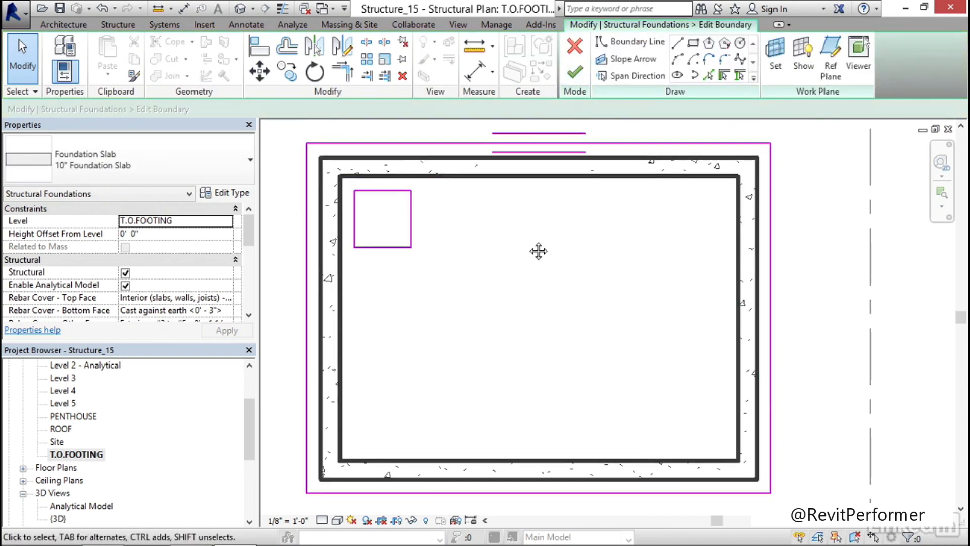
middle_drag(539, 251, 570, 224)
scroll(571, 225, down, 3)
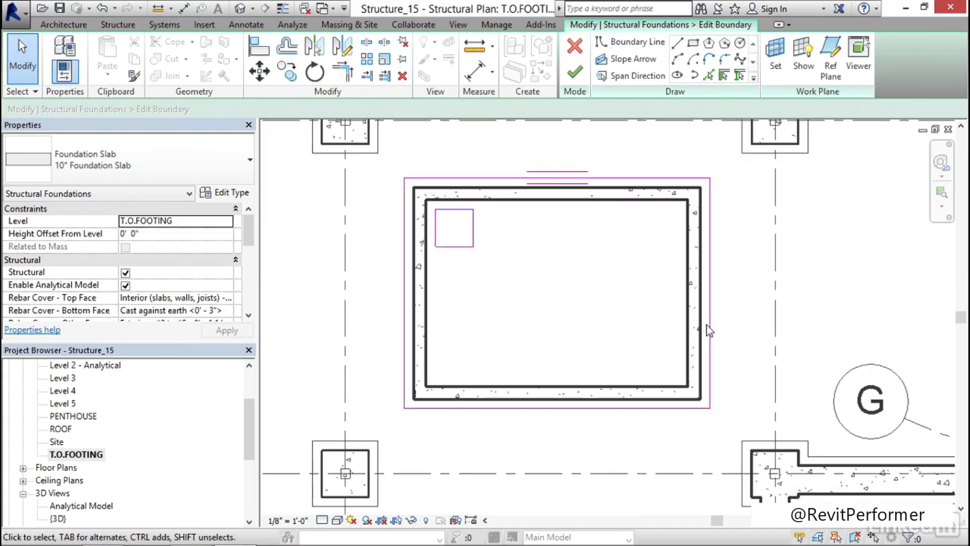
click(626, 79)
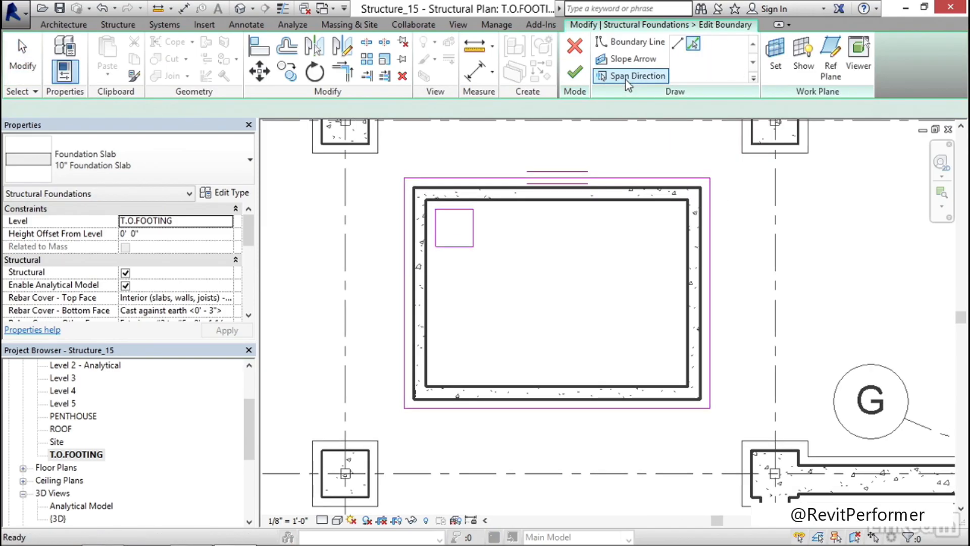
click(404, 267)
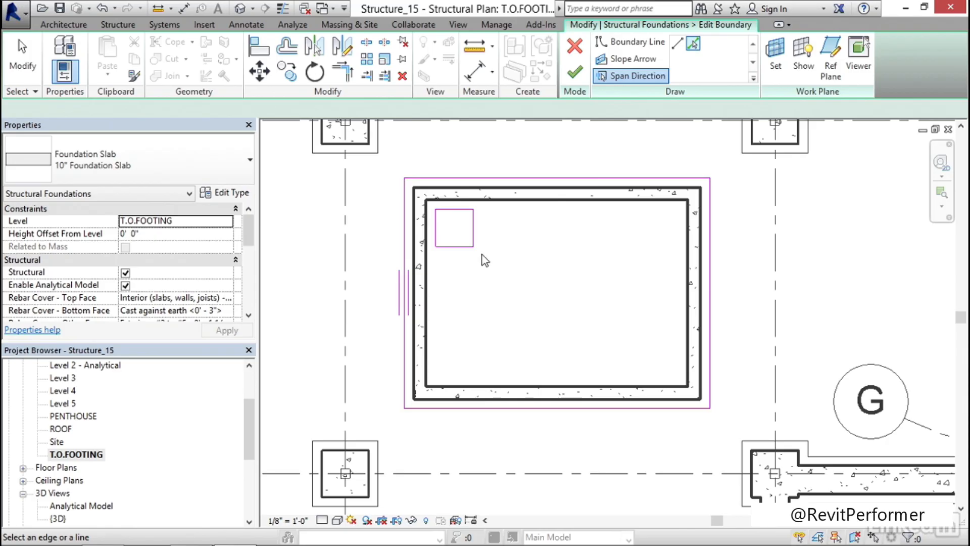
click(577, 73)
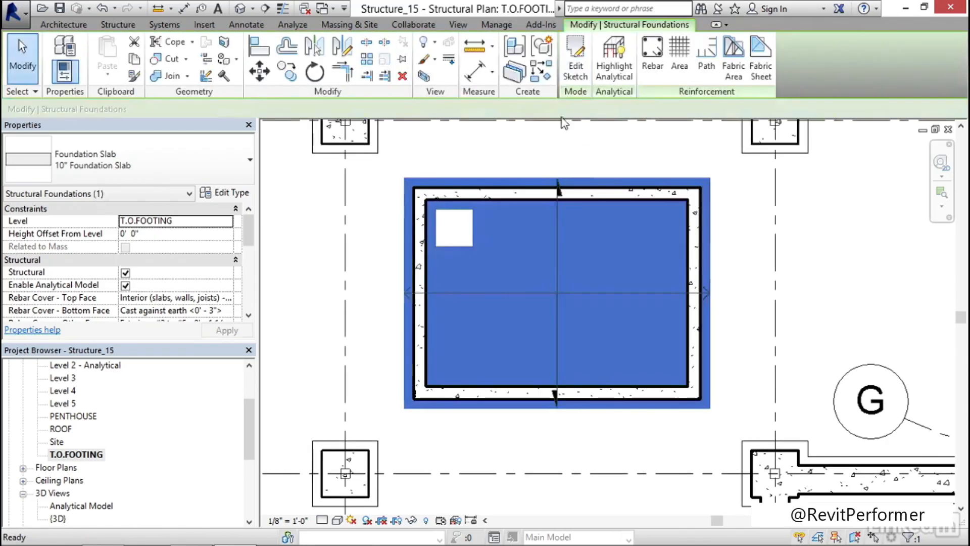
click(589, 163)
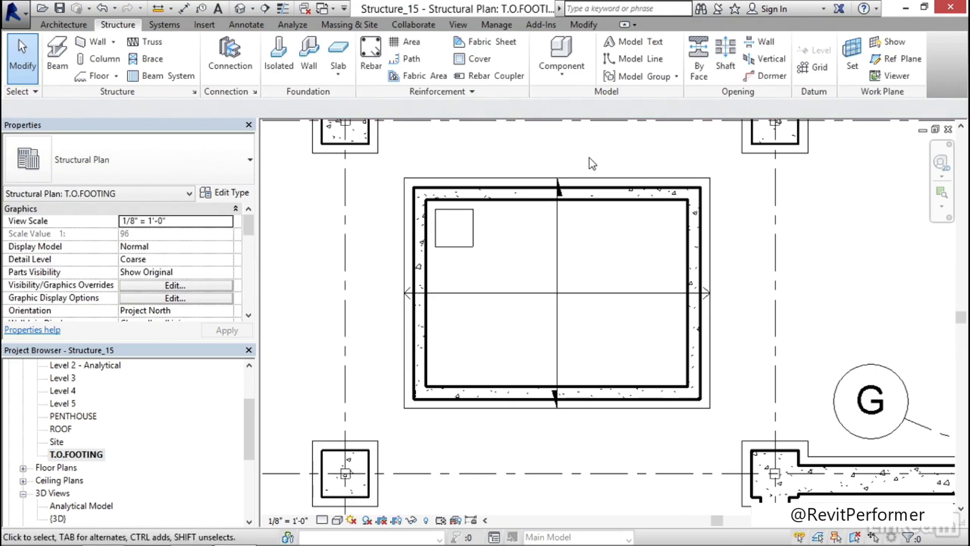
Open the 3D view and examine the shaft's foundation slab and its square pit opening from below
middle_drag(604, 251, 568, 249)
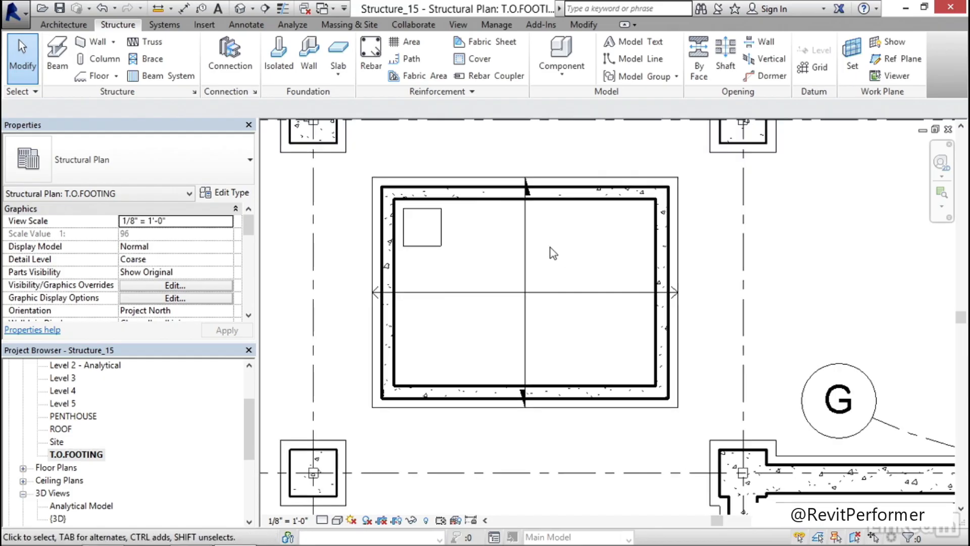
click(239, 10)
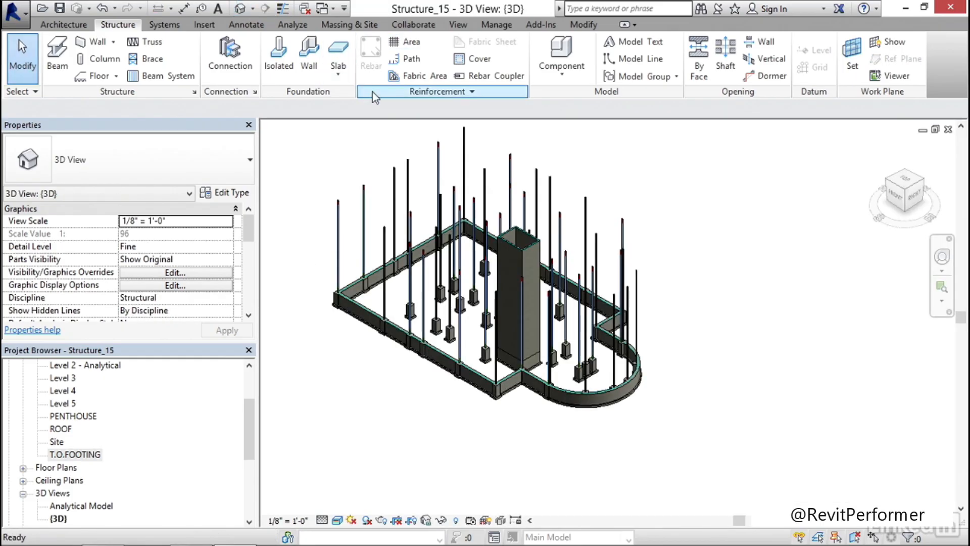
scroll(418, 324, up, 10)
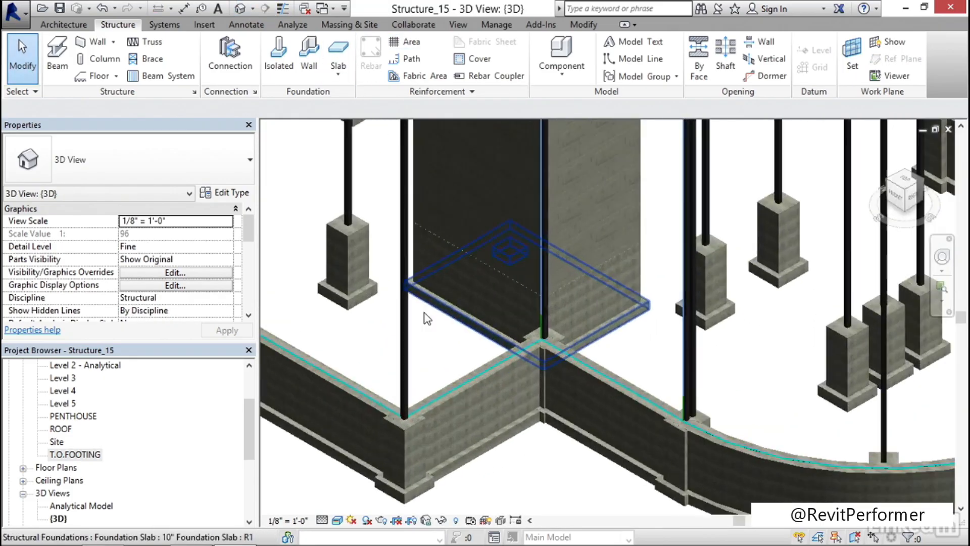
scroll(432, 331, down, 5)
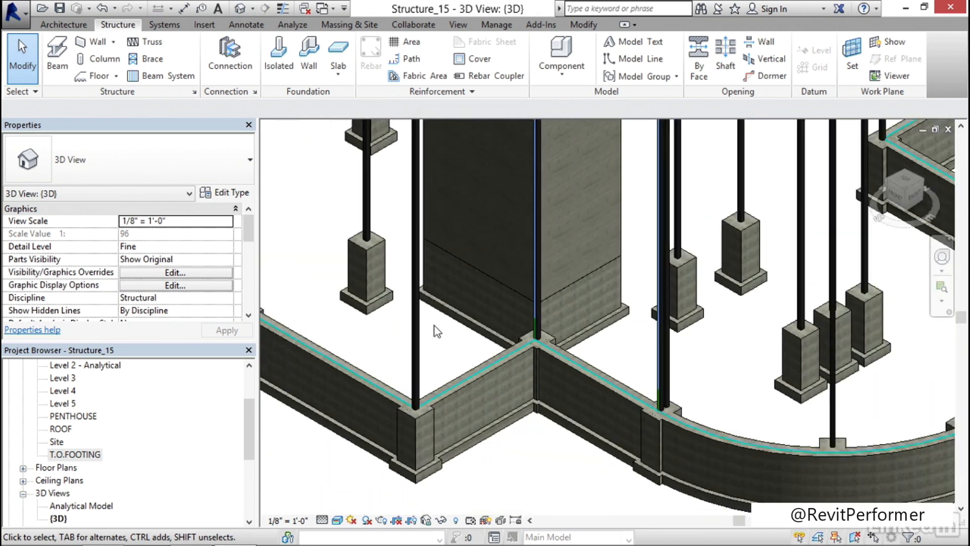
shift+middle_drag(556, 452, 514, 443)
scroll(500, 417, up, 2)
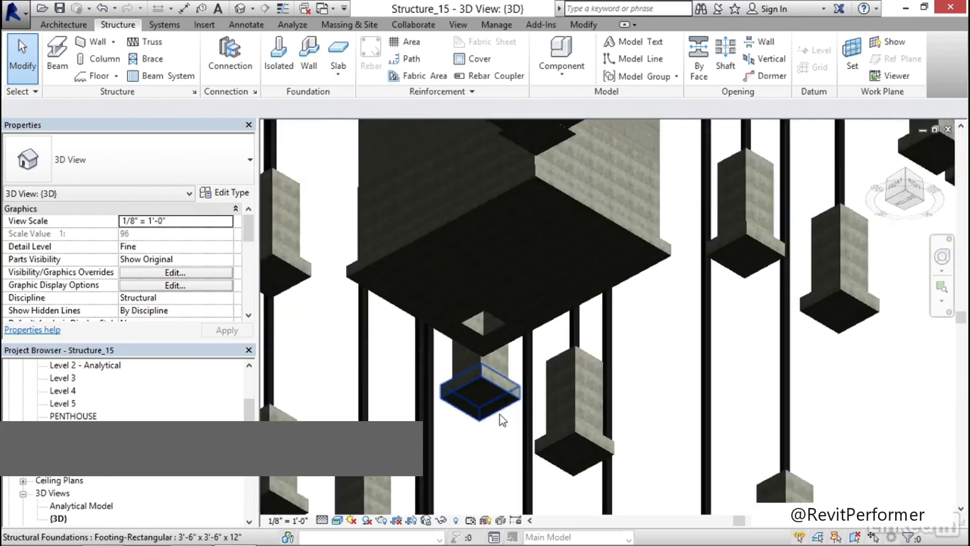
shift+middle_drag(526, 396, 532, 380)
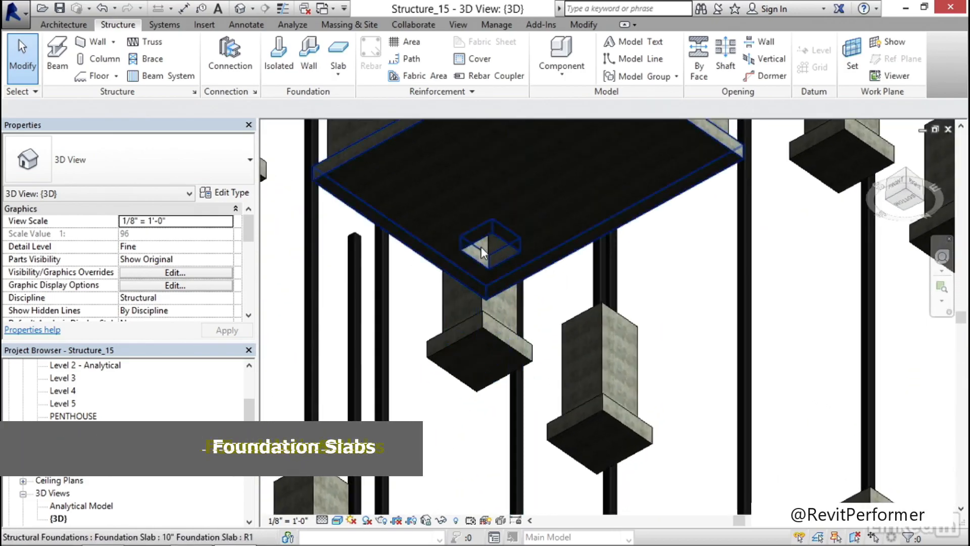
Examine the pit opening from above through the shaft, along with the surrounding walls and footings
scroll(498, 291, down, 1)
scroll(497, 291, down, 2)
shift+middle_drag(522, 208, 541, 541)
scroll(562, 348, down, 2)
shift+middle_drag(553, 283, 530, 353)
scroll(533, 323, up, 2)
scroll(534, 319, up, 5)
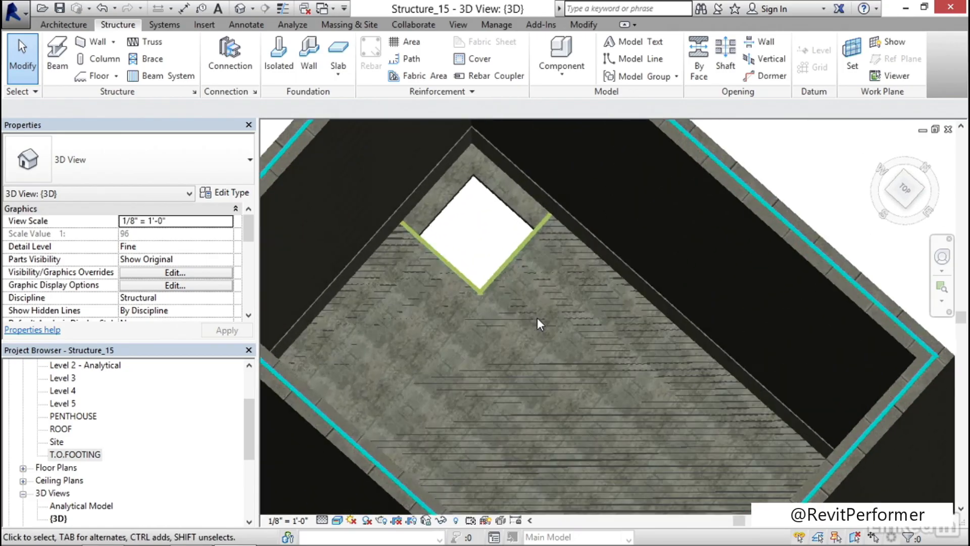
scroll(436, 270, down, 4)
shift+middle_drag(448, 286, 498, 271)
scroll(485, 228, up, 3)
scroll(486, 232, down, 5)
middle_drag(487, 233, 499, 289)
scroll(523, 459, up, 6)
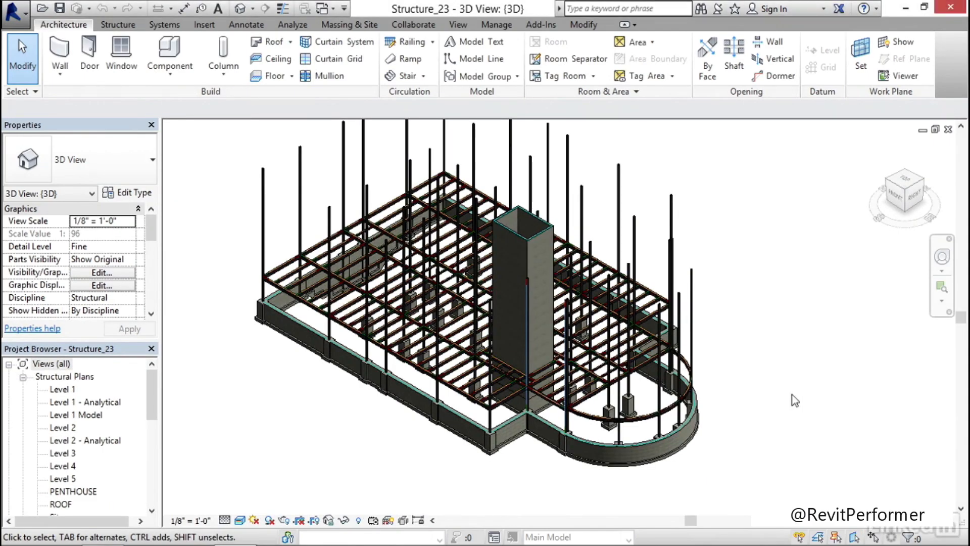
middle_drag(792, 396, 761, 403)
scroll(762, 403, up, 1)
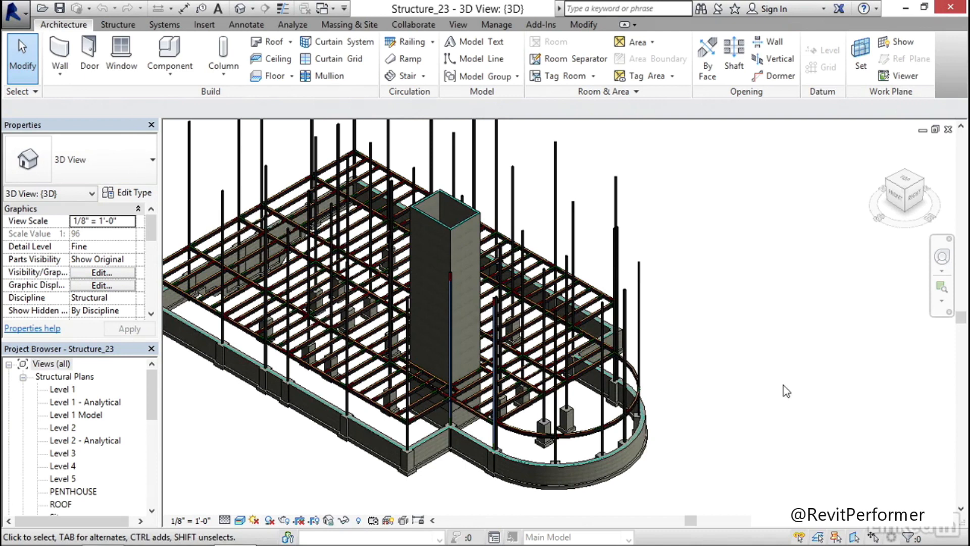
Open the Level 2 structural plan of Structure_23 and select all of the building's elements in it
scroll(786, 391, down, 1)
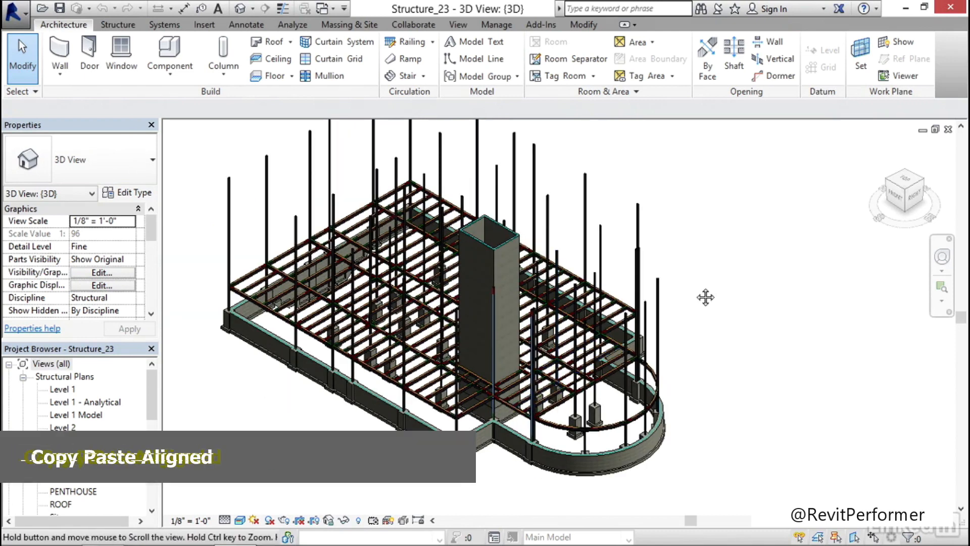
scroll(713, 293, up, 2)
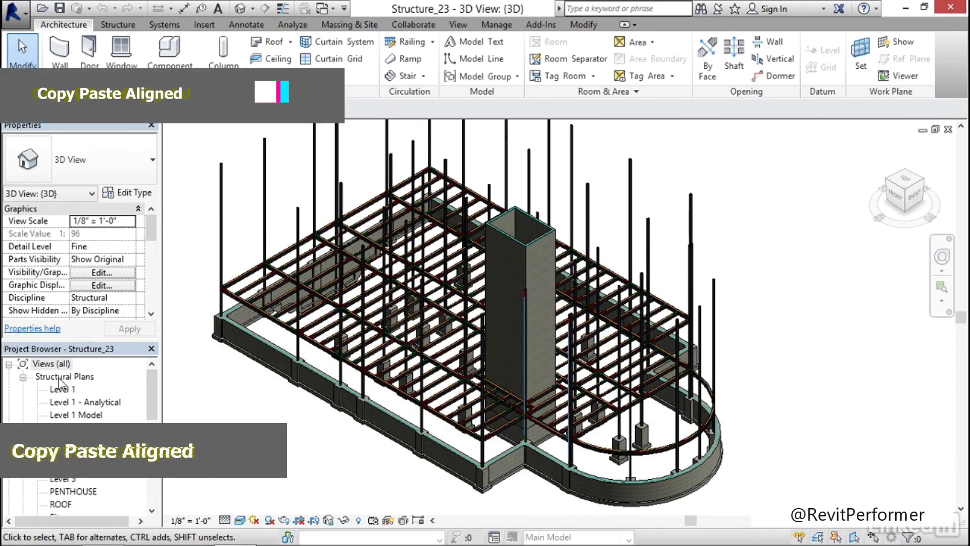
double_click(64, 427)
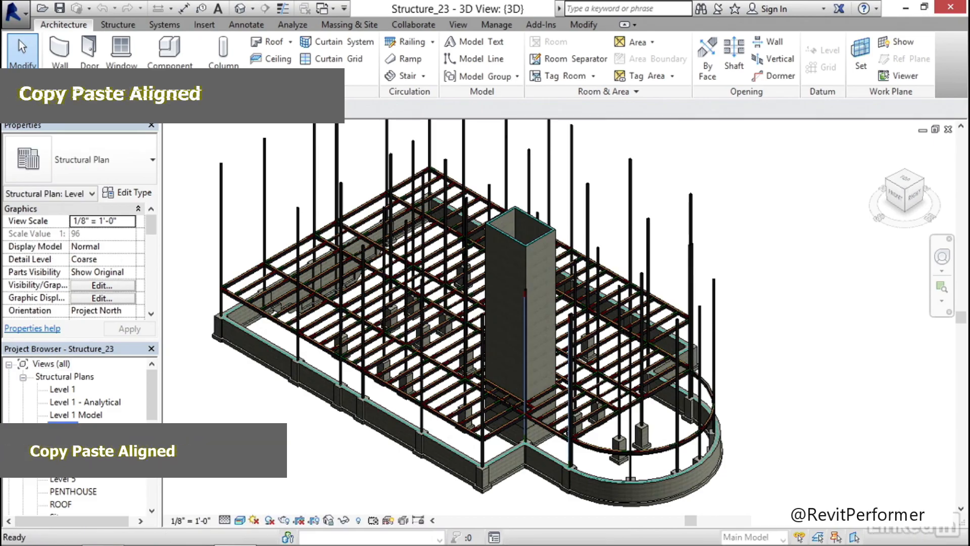
middle_drag(591, 309, 510, 321)
drag(763, 165, 296, 409)
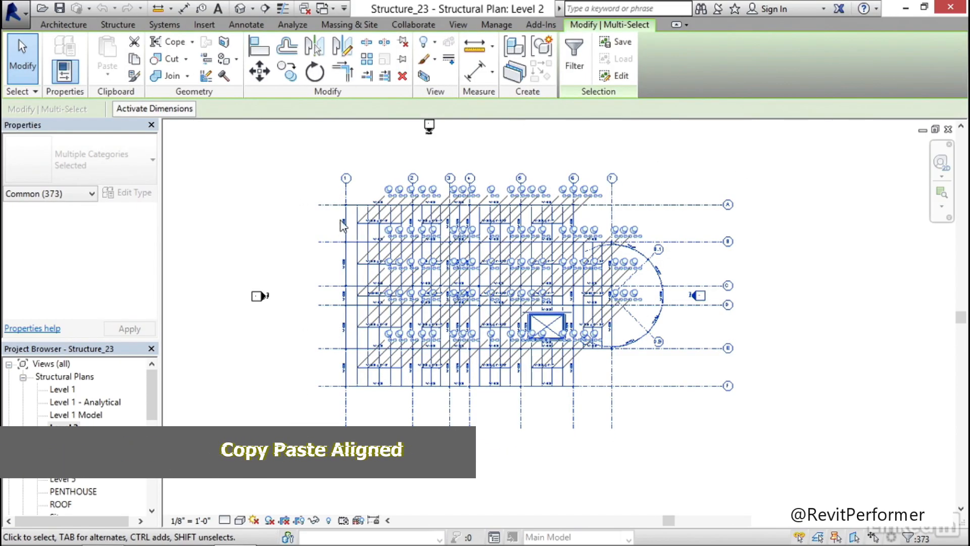
Filter the selection to Structural Beam Systems, Structural Framing (Girder) and Structural Framing (Joist) only, and copy those elements to the clipboard
click(574, 61)
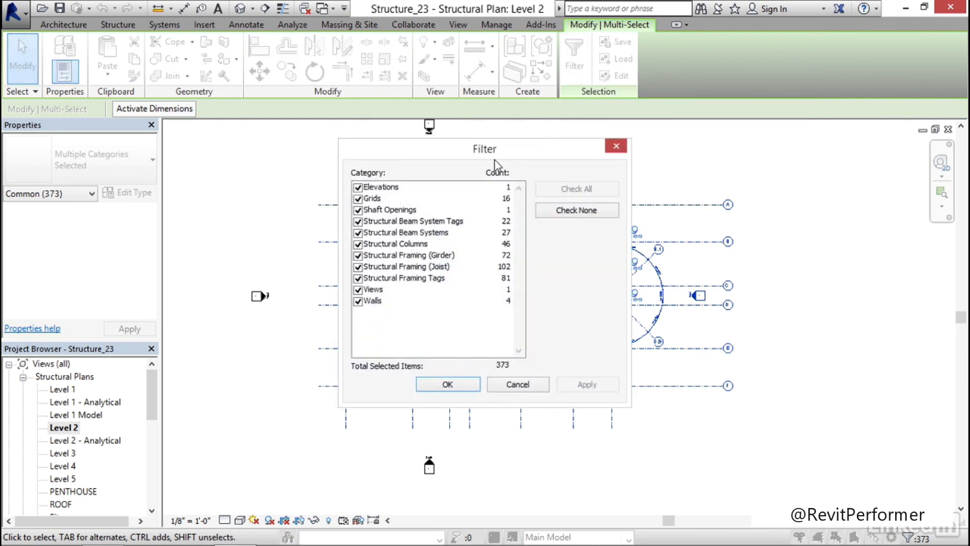
click(575, 212)
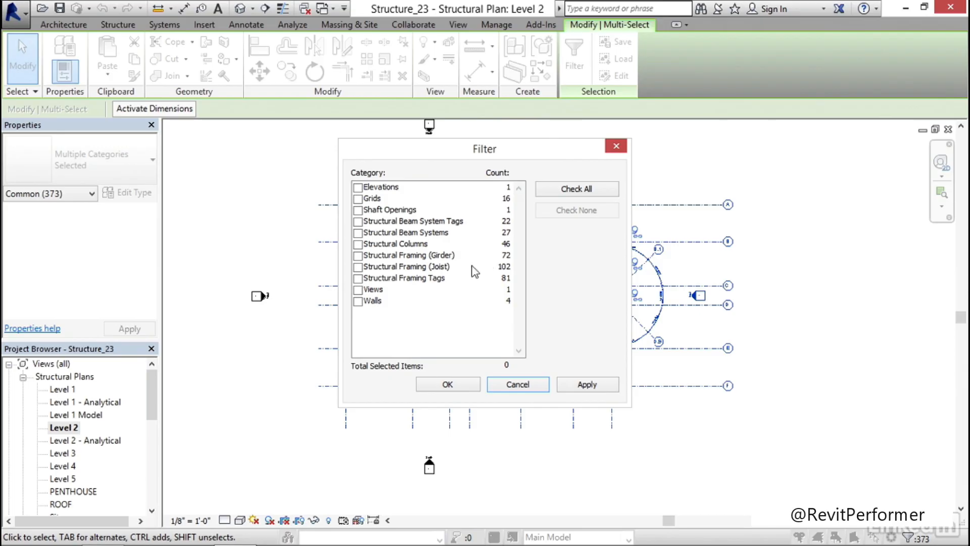
click(358, 256)
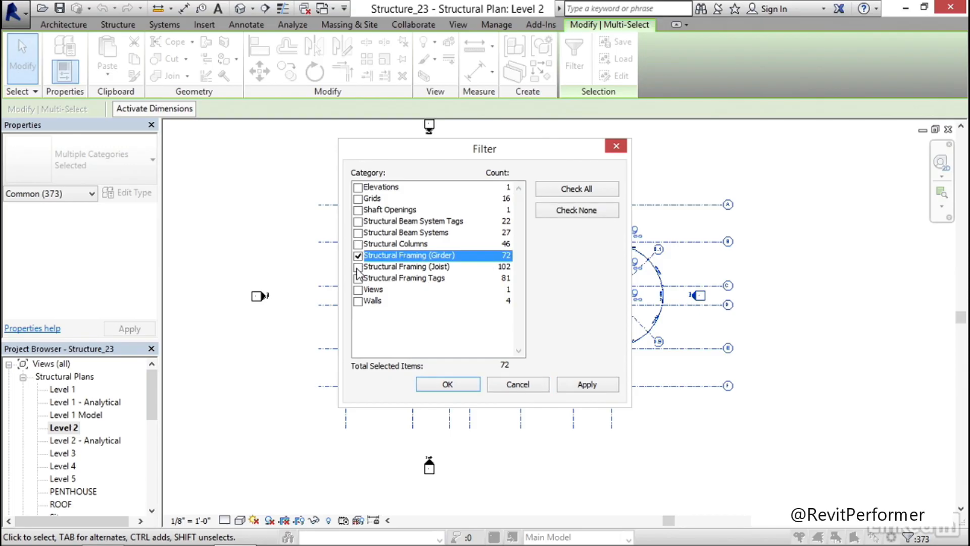
click(359, 268)
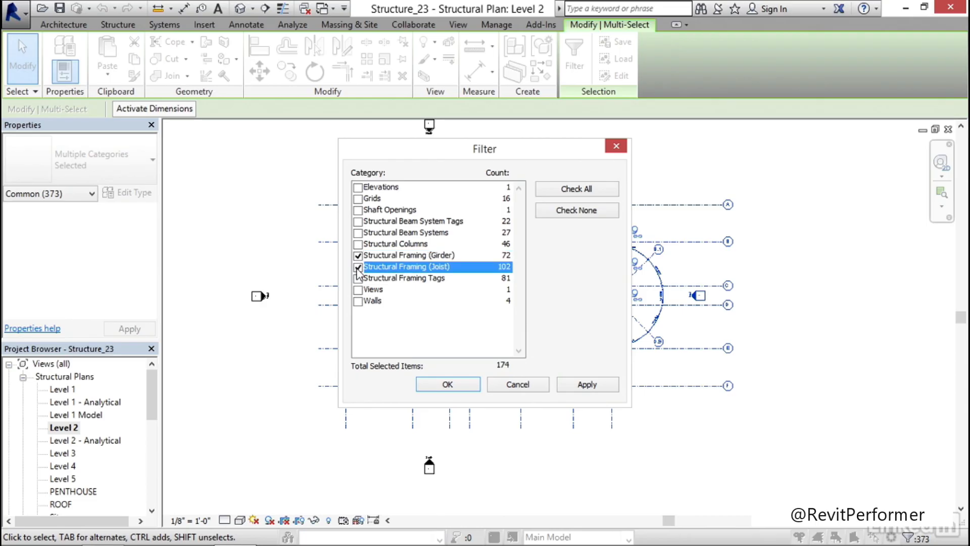
click(359, 233)
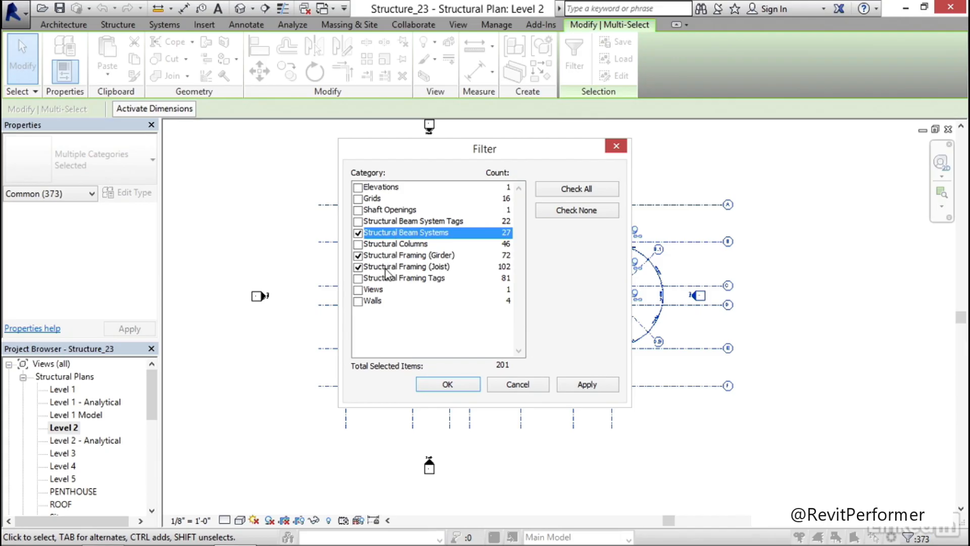
click(591, 386)
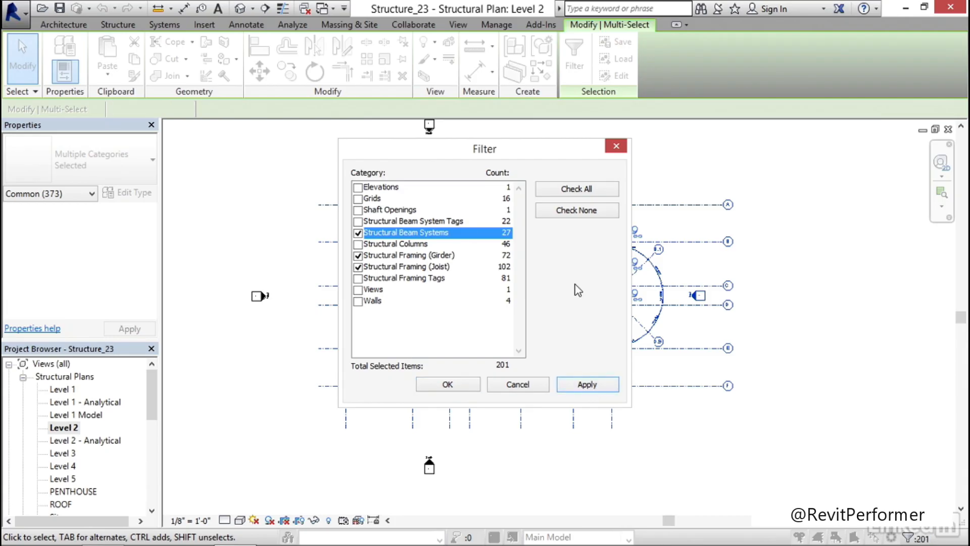
click(448, 386)
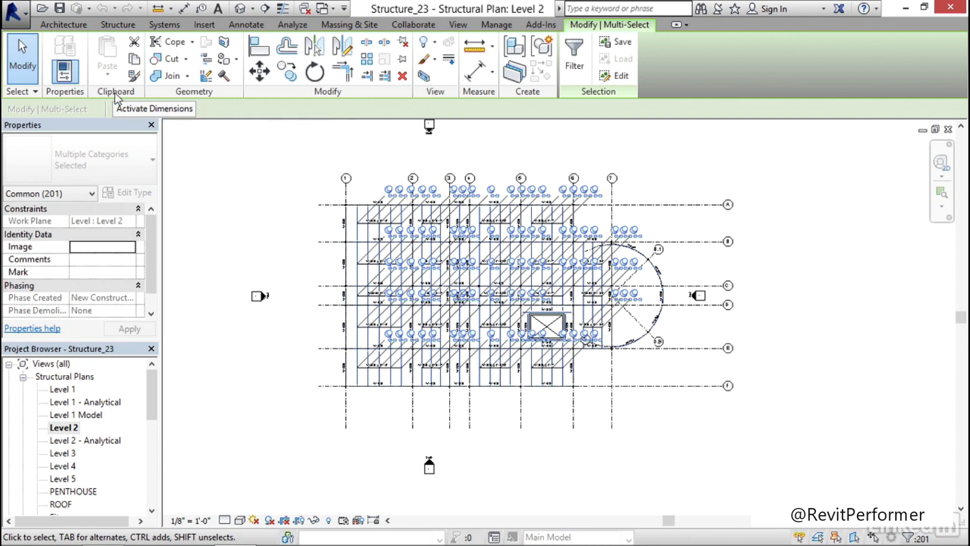
click(135, 60)
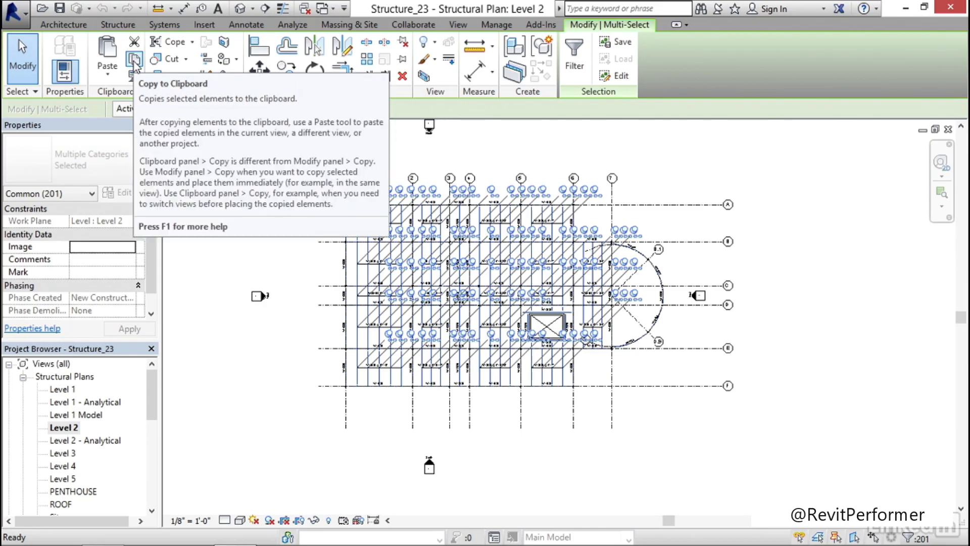
click(134, 60)
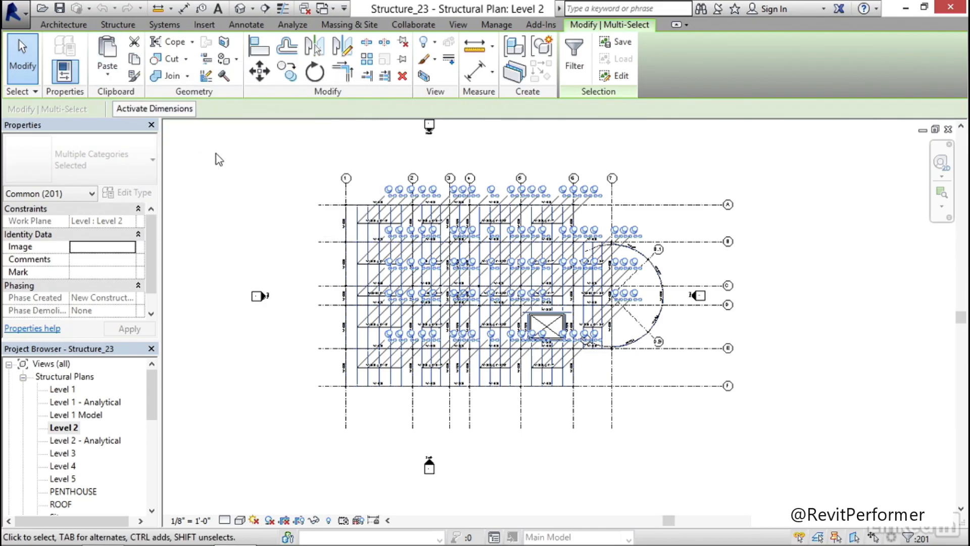
Open the 3D view of Structure_23 with the whole structural frame in view
click(242, 9)
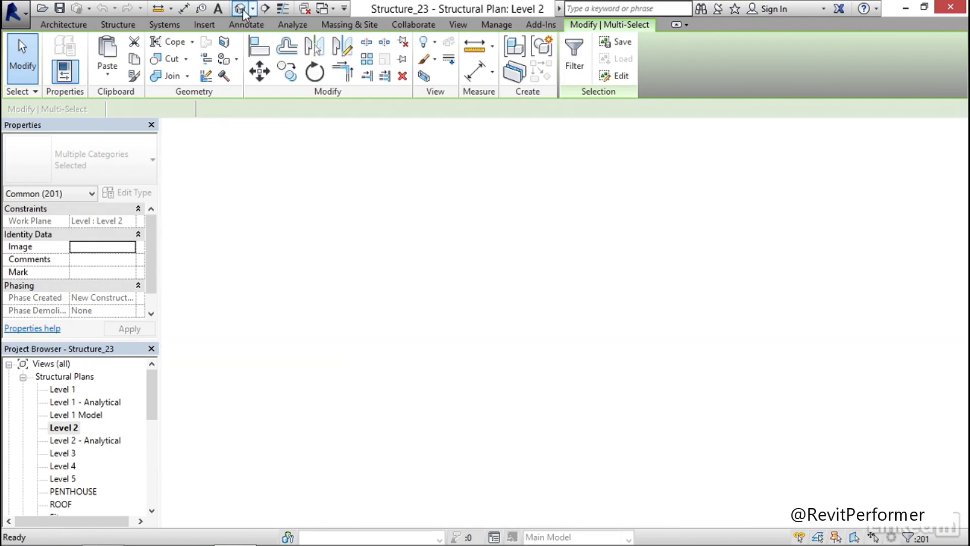
scroll(338, 247, down, 3)
middle_drag(341, 235, 375, 237)
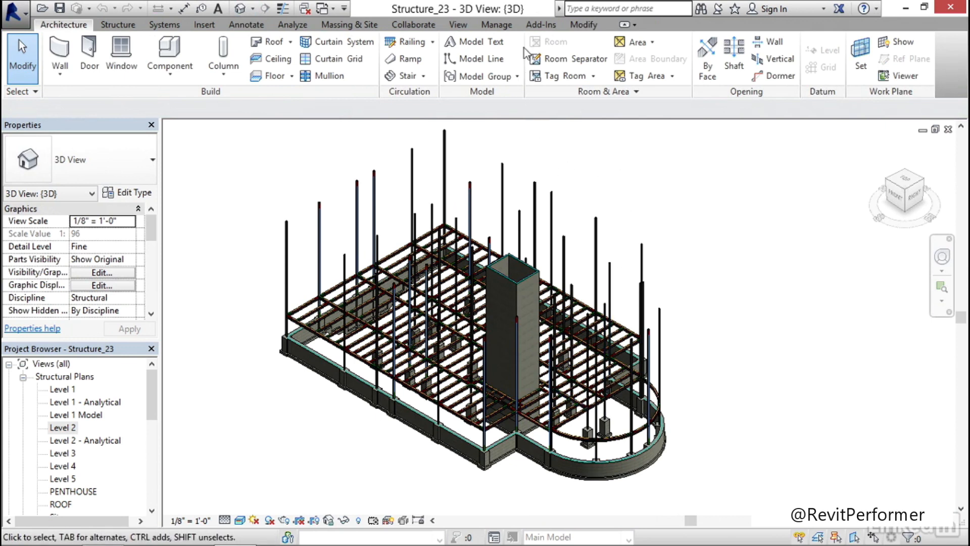
Paste the copied Level 2 framing aligned to Level 3, Level 4, Level 5 and ROOF
click(584, 25)
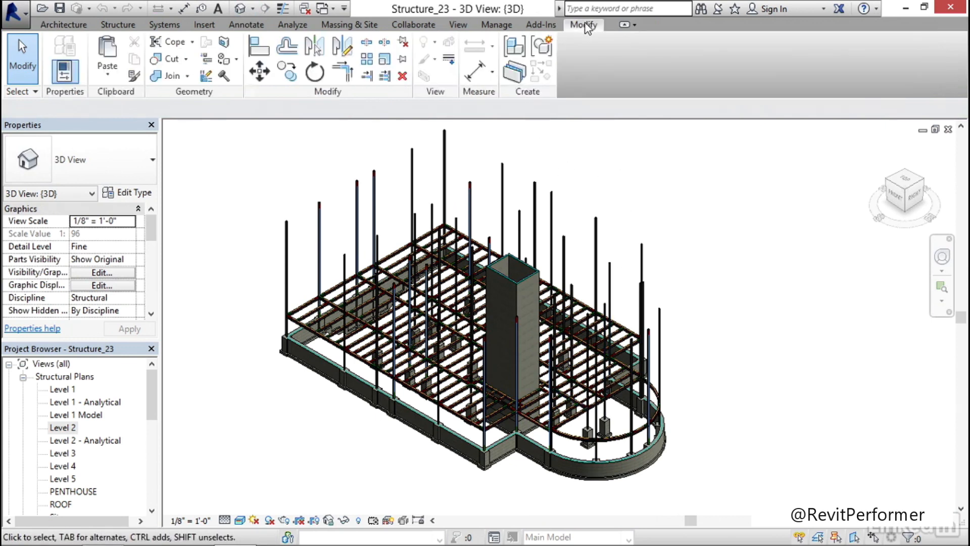
click(108, 75)
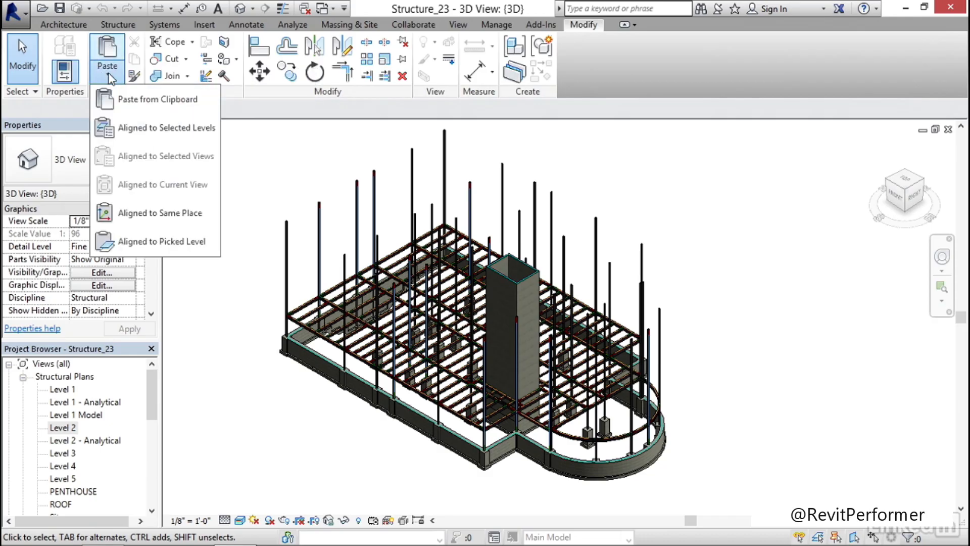
click(175, 130)
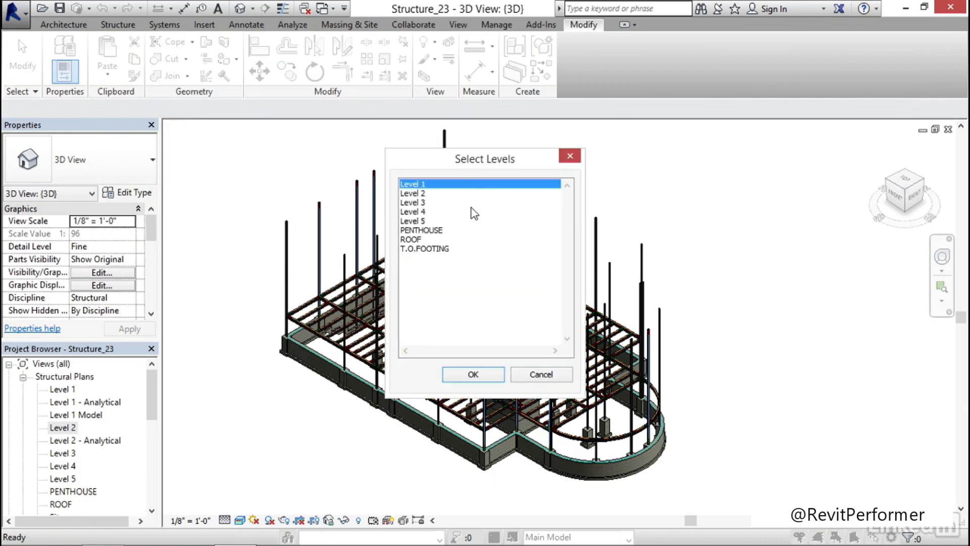
click(416, 203)
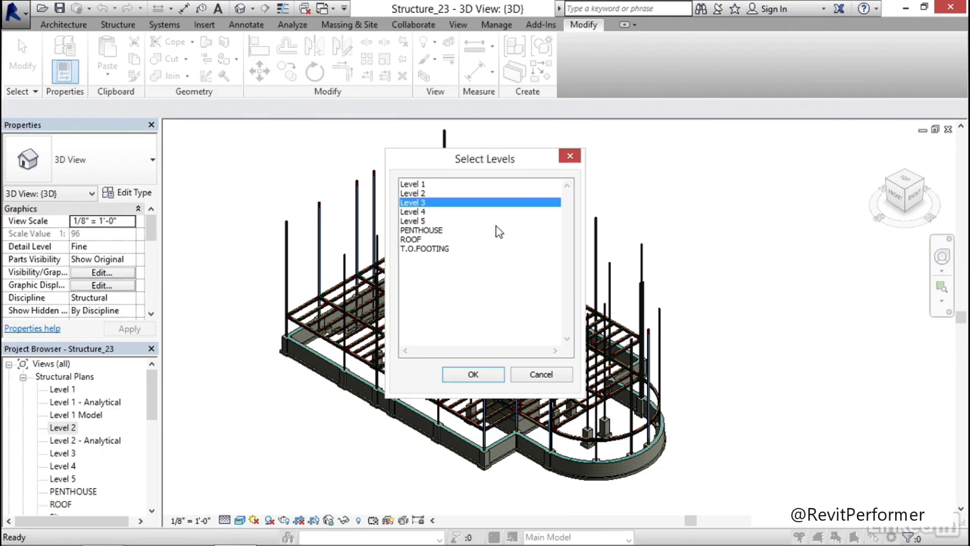
ctrl+click(417, 211)
ctrl+click(420, 222)
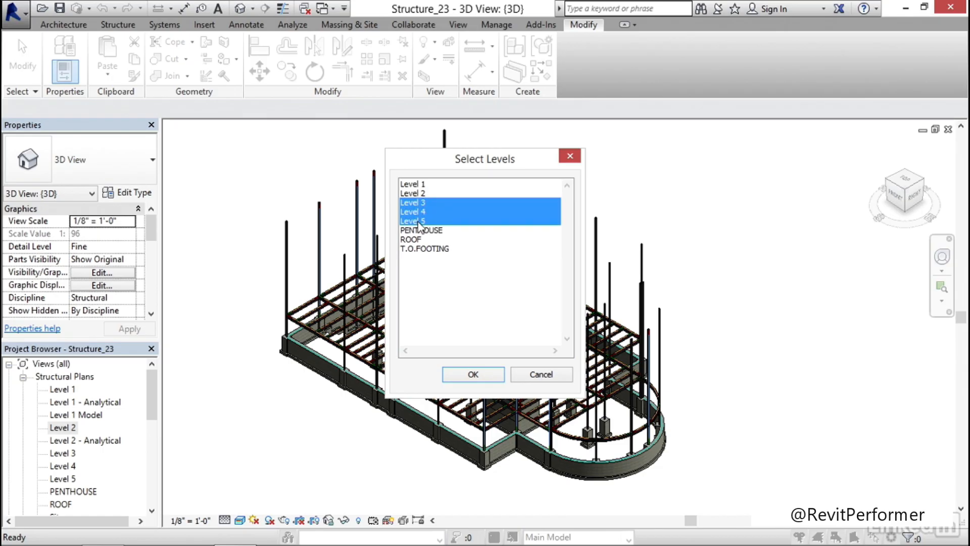
ctrl+click(414, 240)
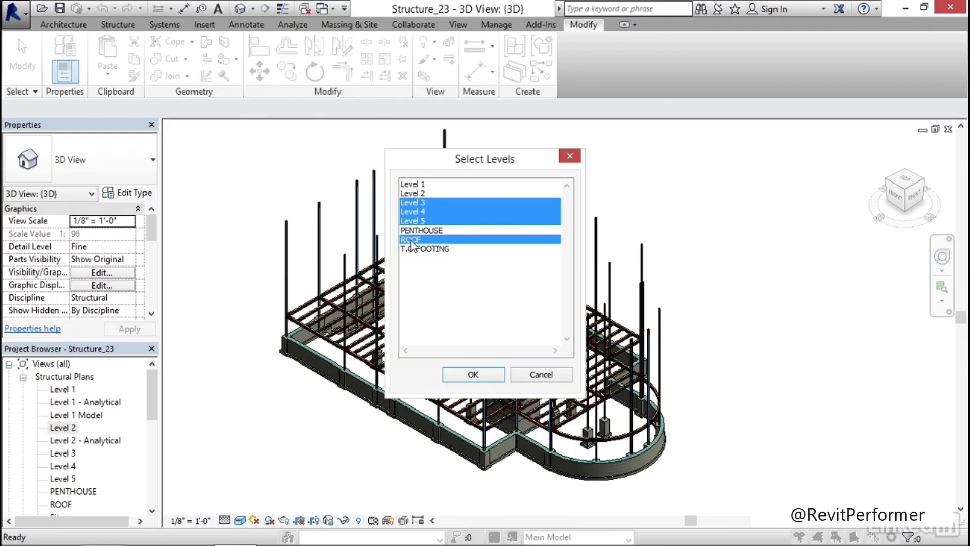
click(474, 374)
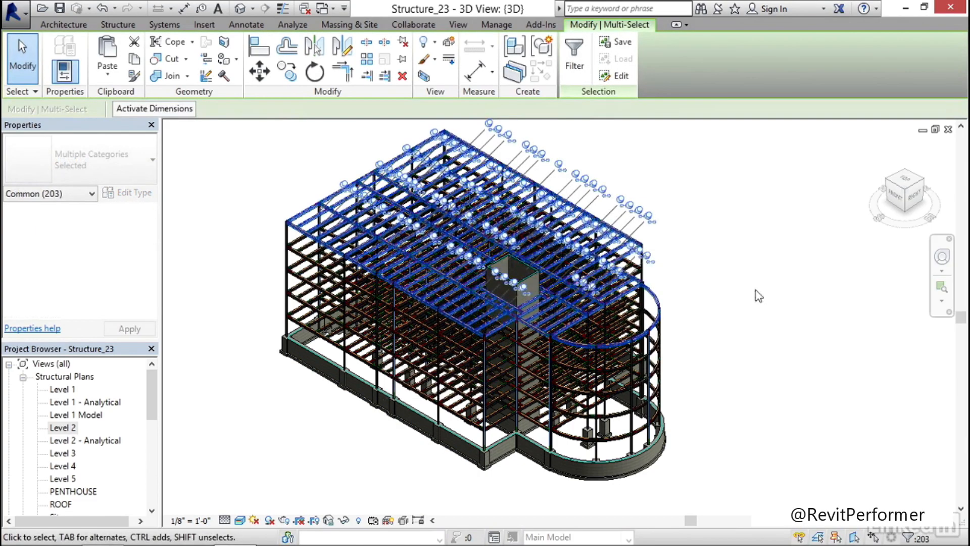
click(753, 285)
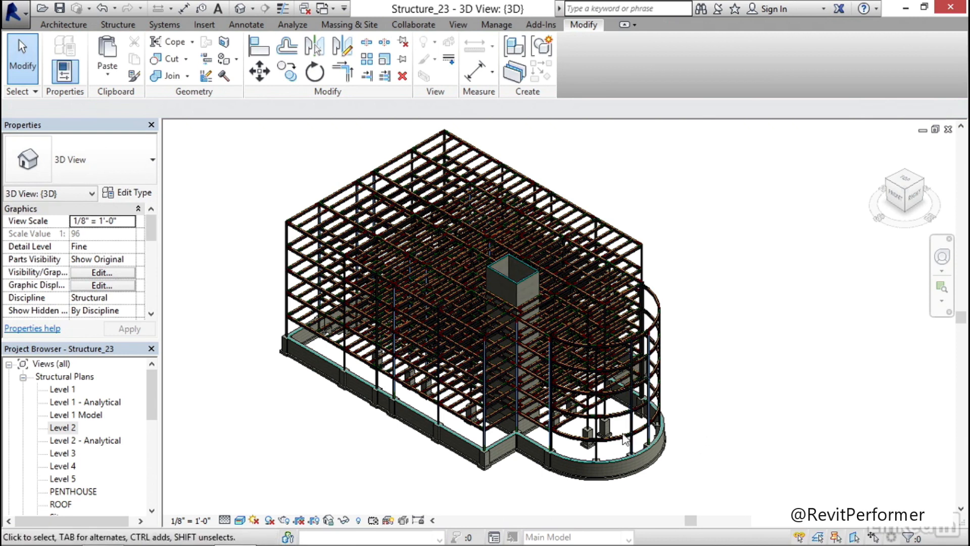
Examine the pasted framing around the curved end of the building and the shaft opening from above
scroll(581, 435, up, 5)
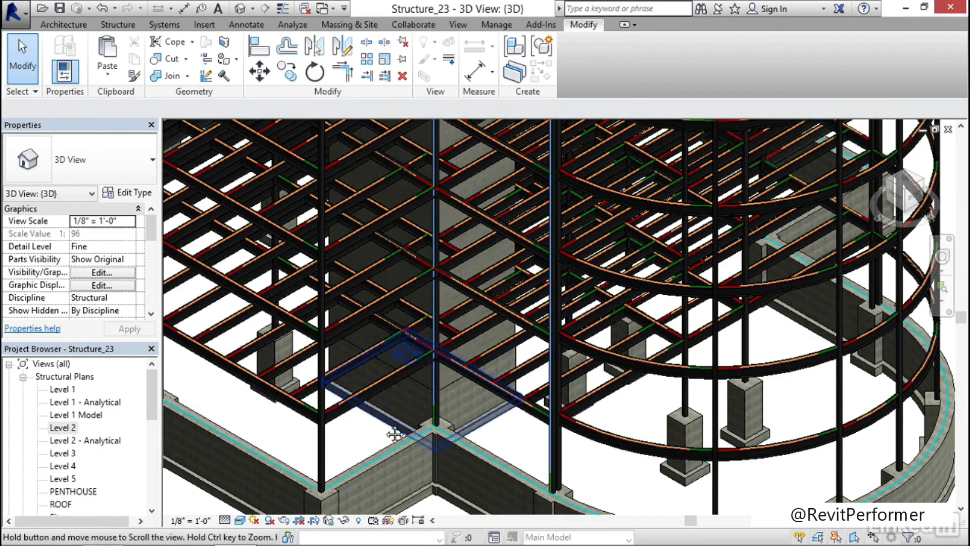
scroll(397, 432, up, 2)
scroll(433, 435, down, 4)
shift+middle_drag(463, 272, 254, 422)
scroll(394, 281, up, 8)
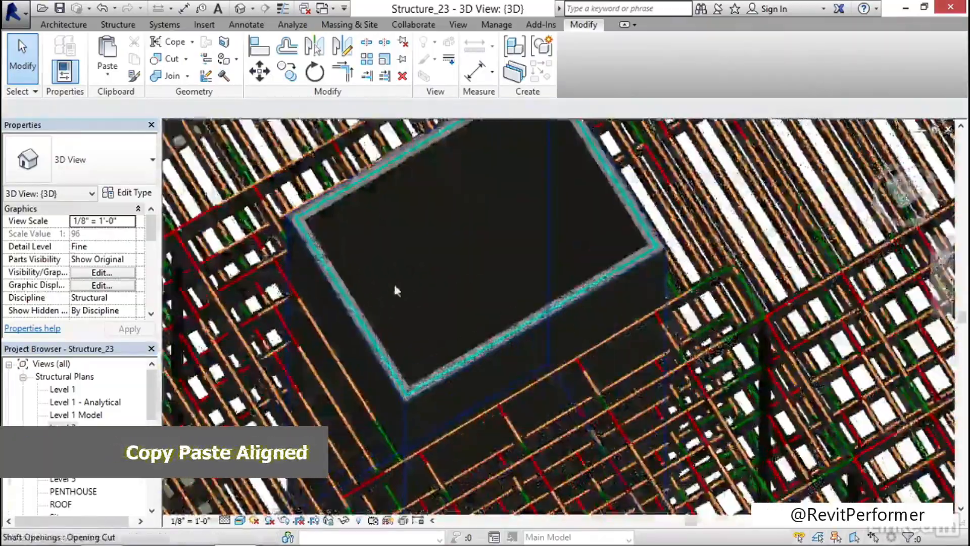
scroll(413, 279, up, 8)
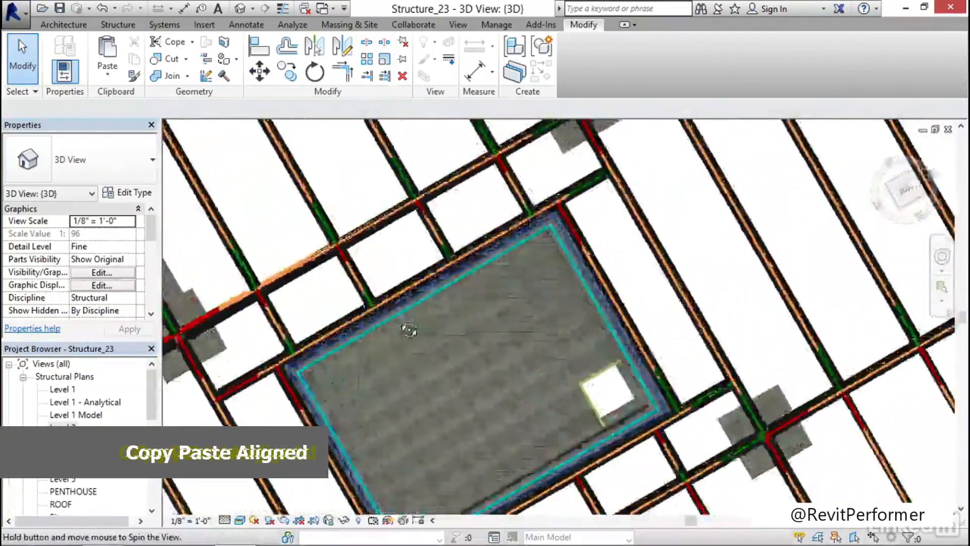
shift+middle_drag(407, 332, 514, 184)
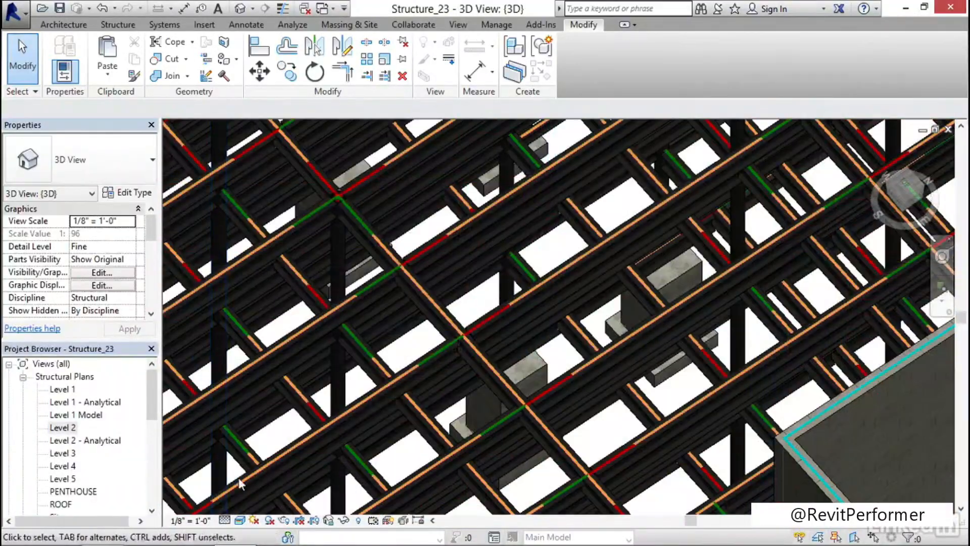
Inspect how the beams meet the shaft's masonry walls on each level, and review the complete building frame
middle_drag(793, 277, 552, 140)
scroll(556, 349, down, 3)
shift+middle_drag(549, 354, 401, 526)
scroll(340, 407, up, 4)
scroll(449, 405, up, 2)
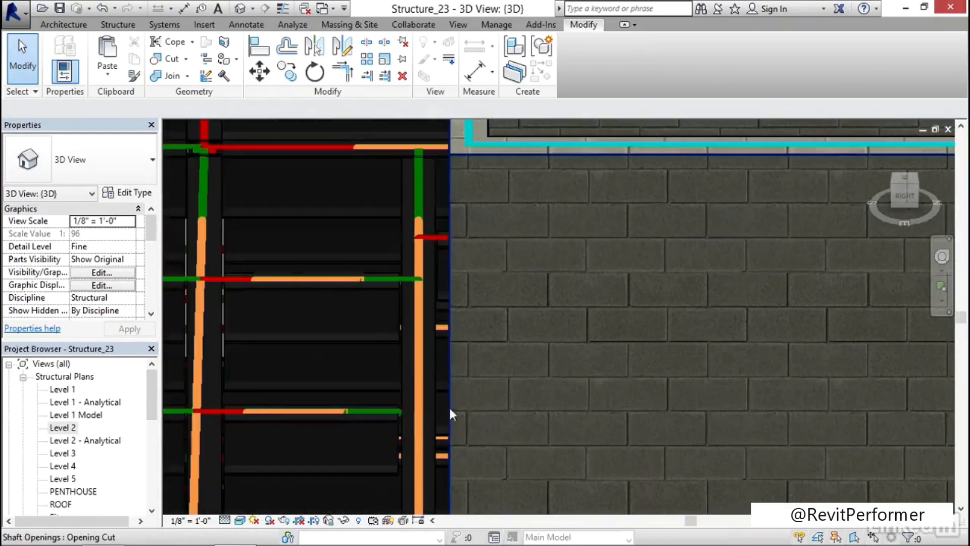
scroll(482, 430, down, 6)
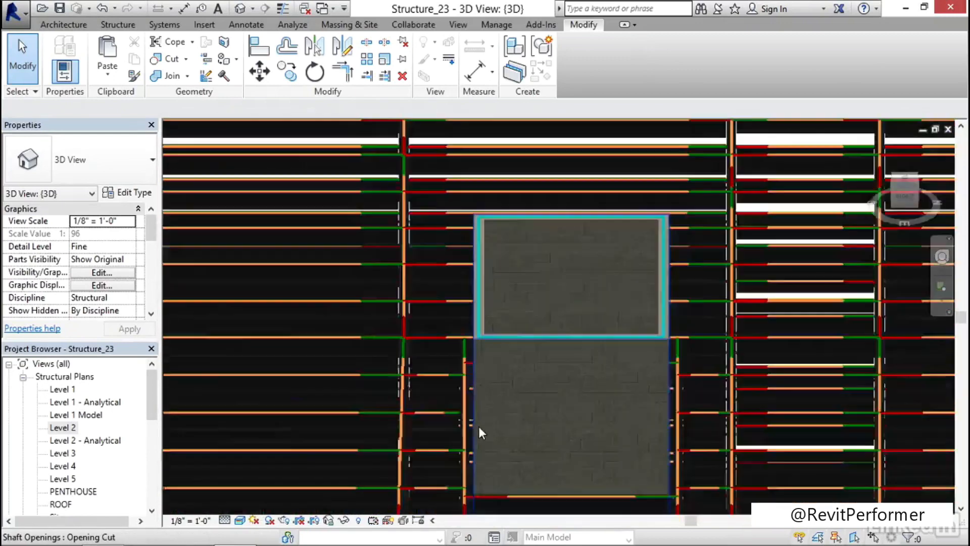
shift+middle_drag(478, 418, 586, 441)
scroll(612, 319, down, 4)
shift+middle_drag(639, 337, 443, 391)
key(Tab)
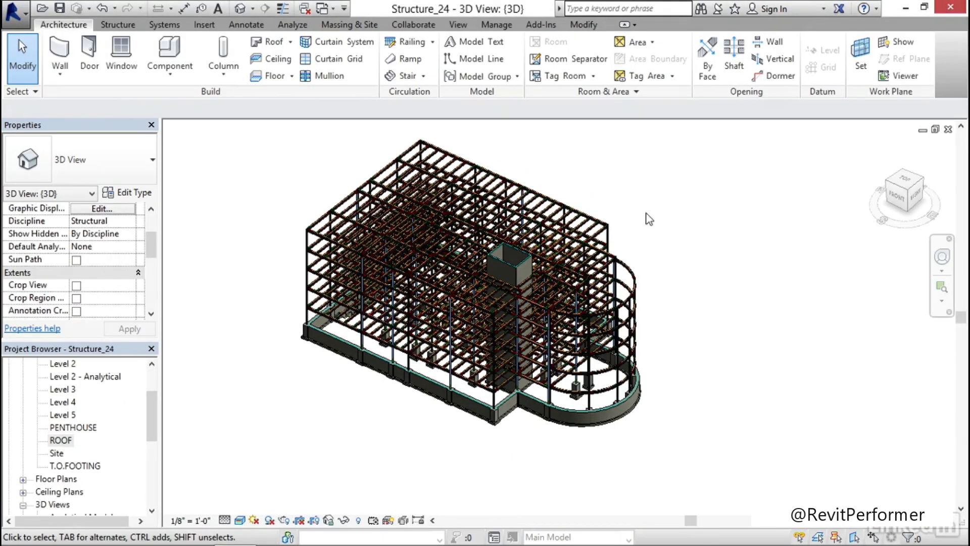
middle_drag(646, 213, 665, 272)
Check the joist and girder connections at the roof corner of Structure_24, and open the ROOF structural plan
scroll(474, 203, up, 6)
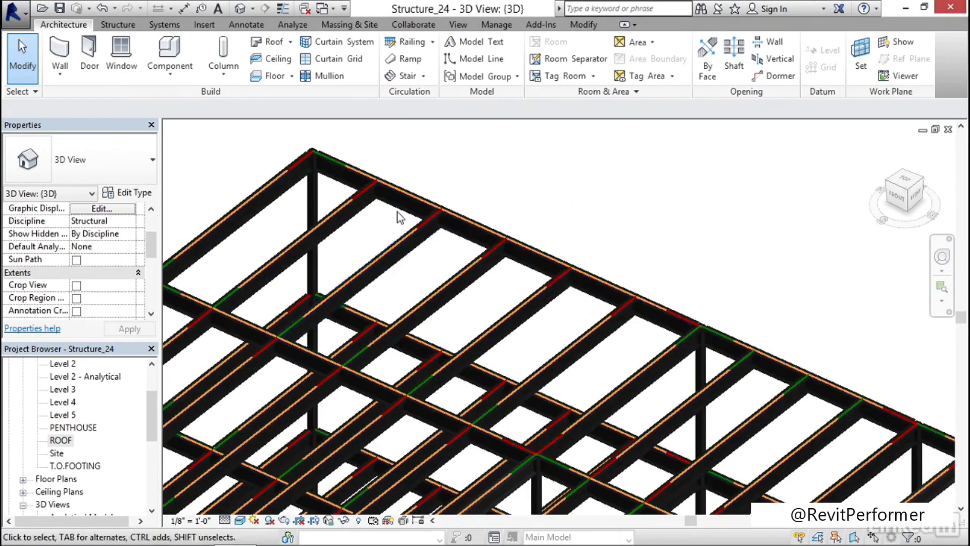
scroll(324, 242, up, 5)
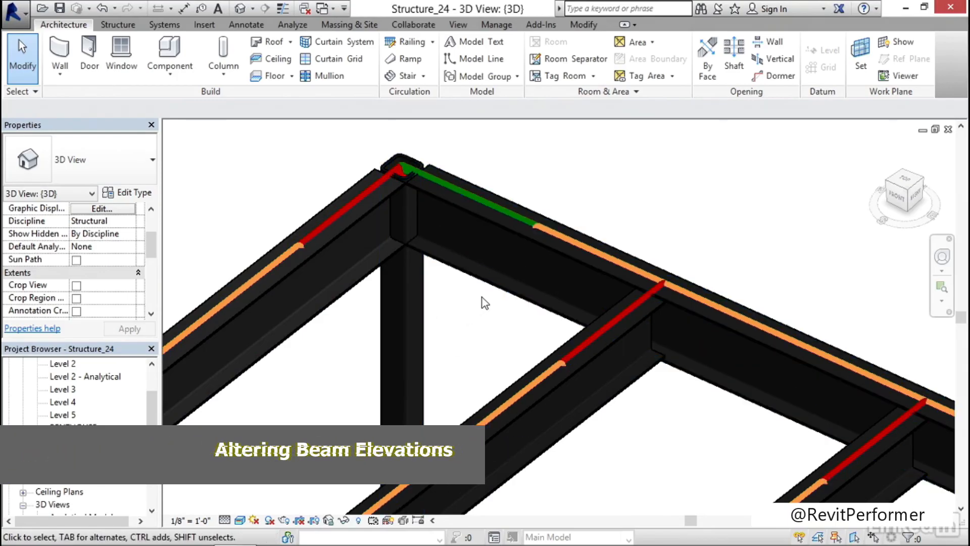
scroll(485, 302, down, 2)
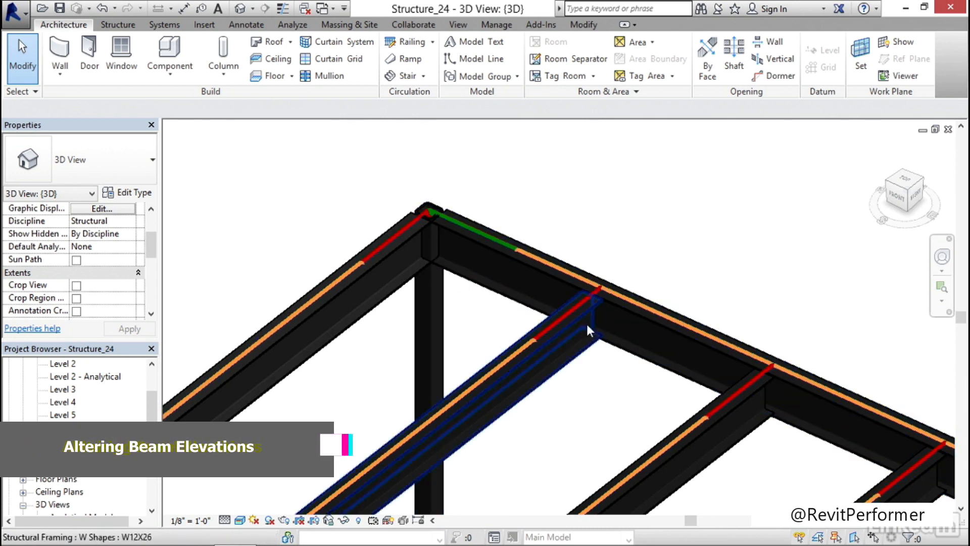
scroll(474, 318, down, 6)
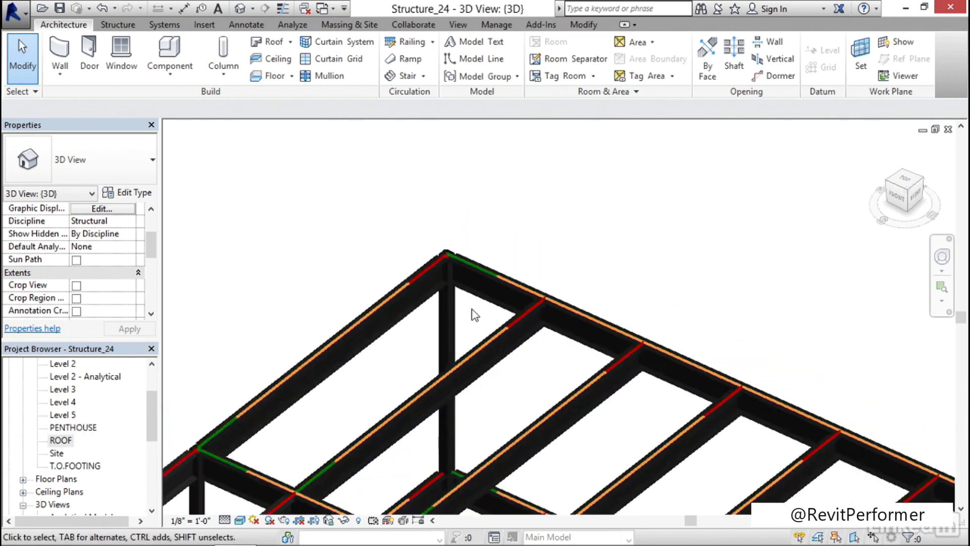
middle_drag(497, 277, 520, 179)
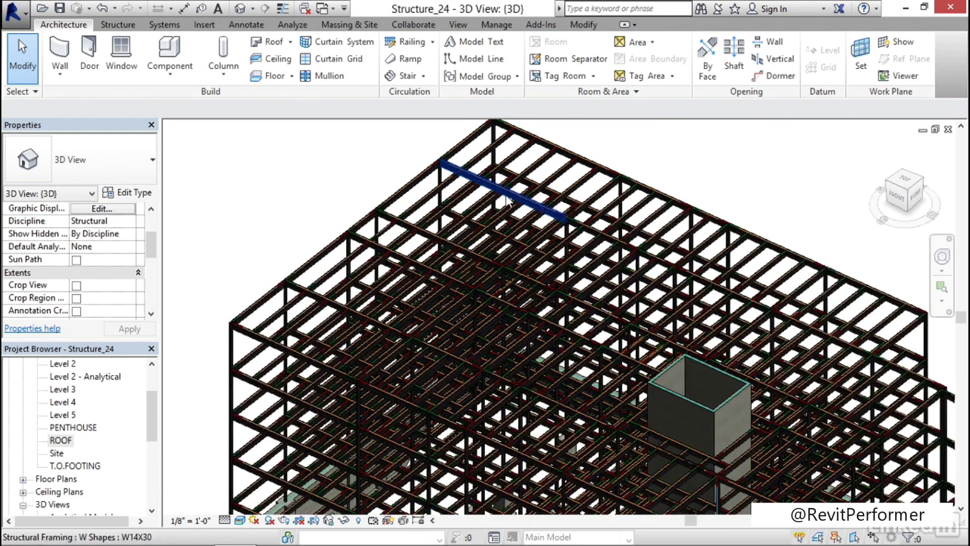
double_click(60, 440)
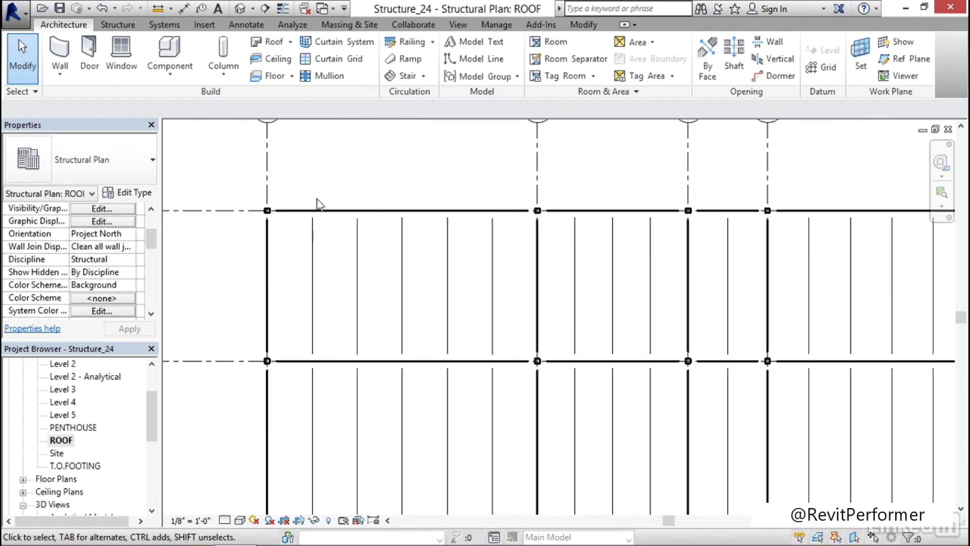
Select all structural beam systems visible in the ROOF plan and delete them
click(318, 211)
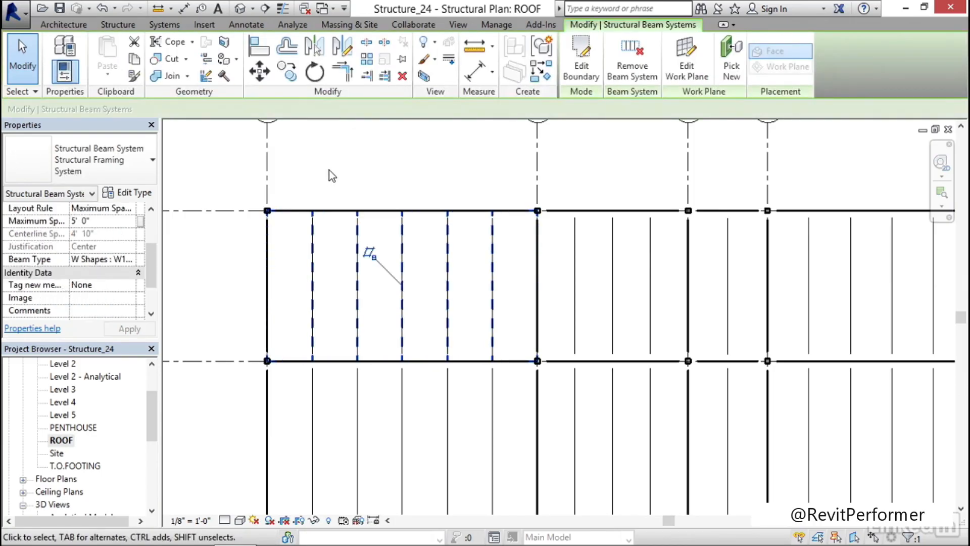
right_click(331, 174)
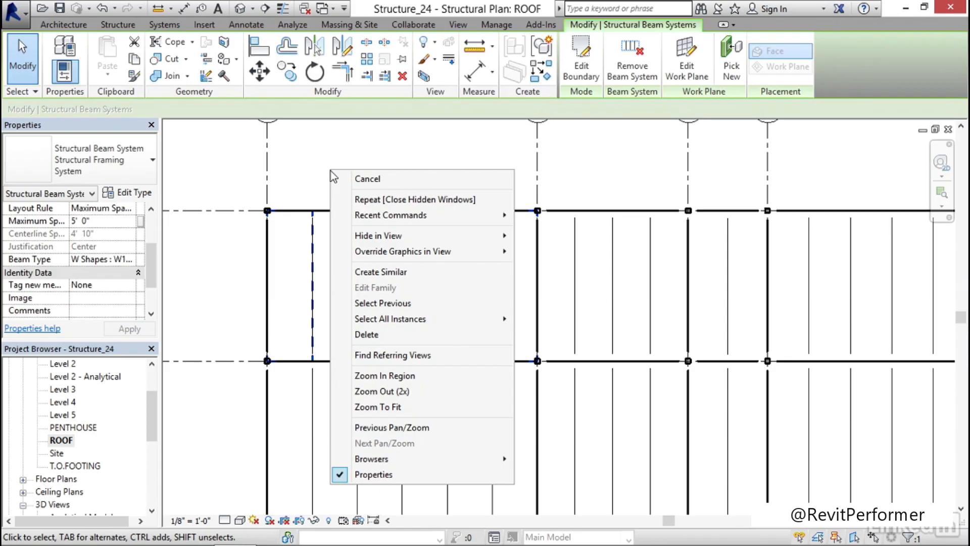
mouse_move(430, 323)
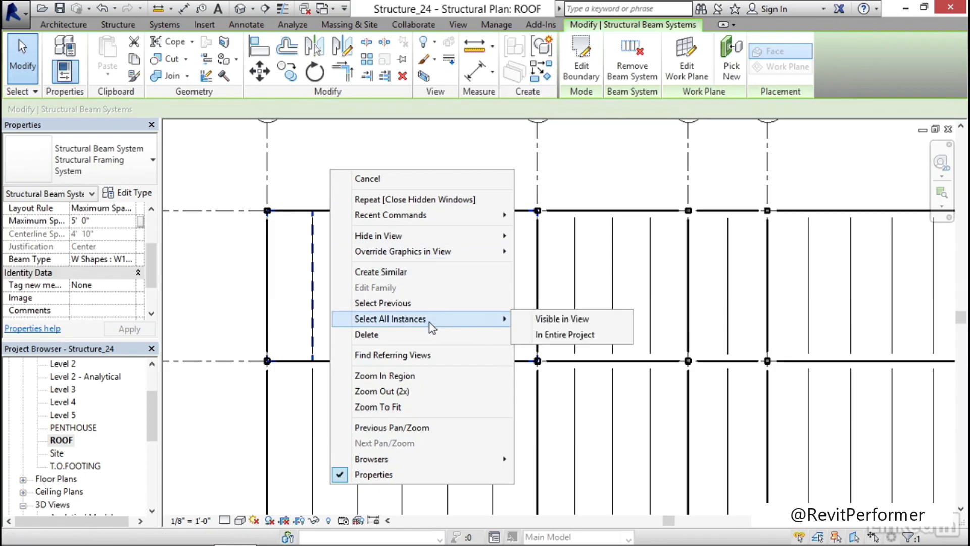
click(577, 321)
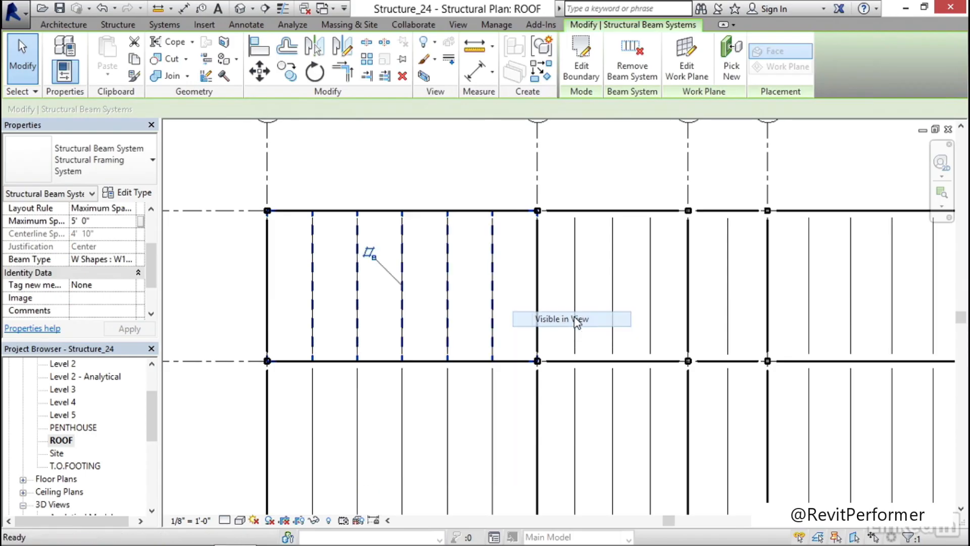
scroll(556, 273, down, 5)
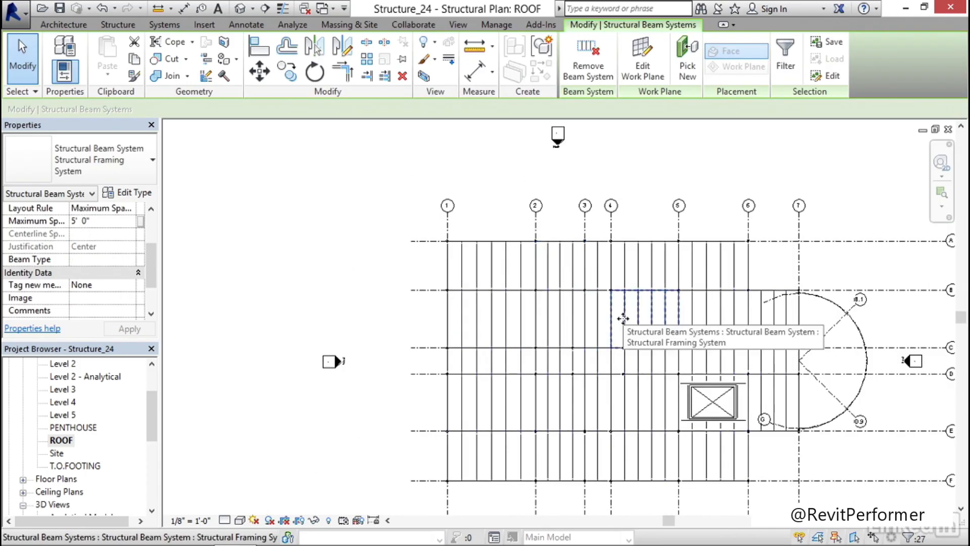
scroll(510, 282, up, 2)
scroll(510, 282, up, 2)
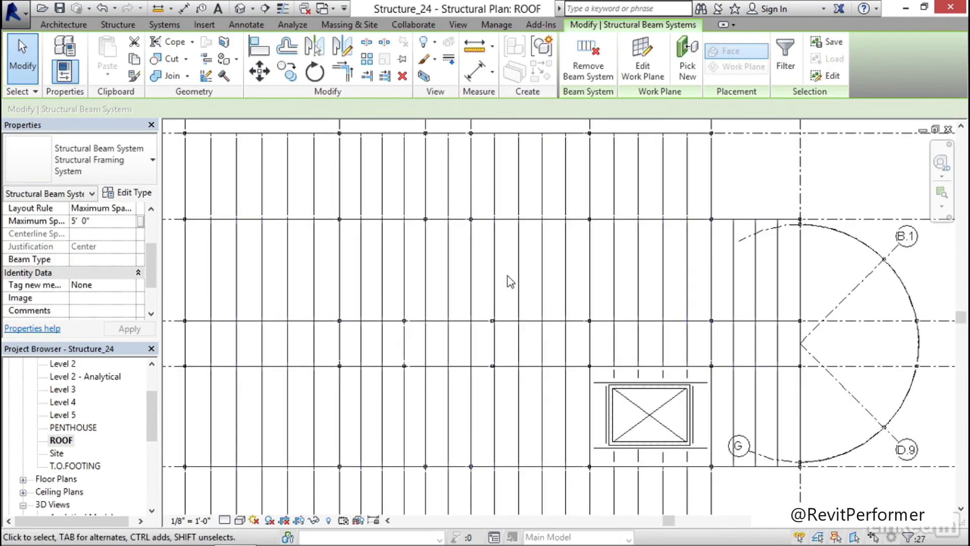
key(Delete)
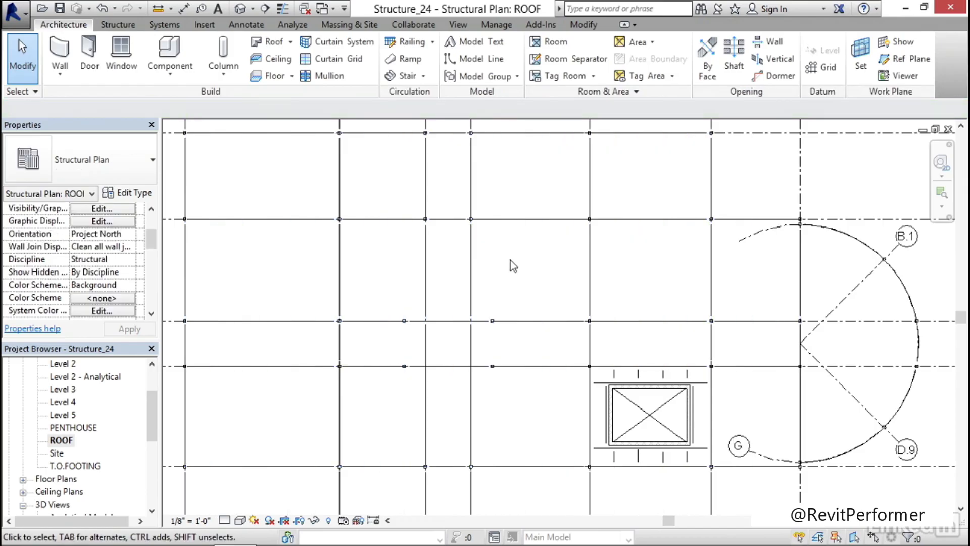
Select the W-shape framing throughout the ROOF plan and set its start level offset to -2.5"
middle_drag(498, 256, 511, 213)
scroll(618, 275, up, 4)
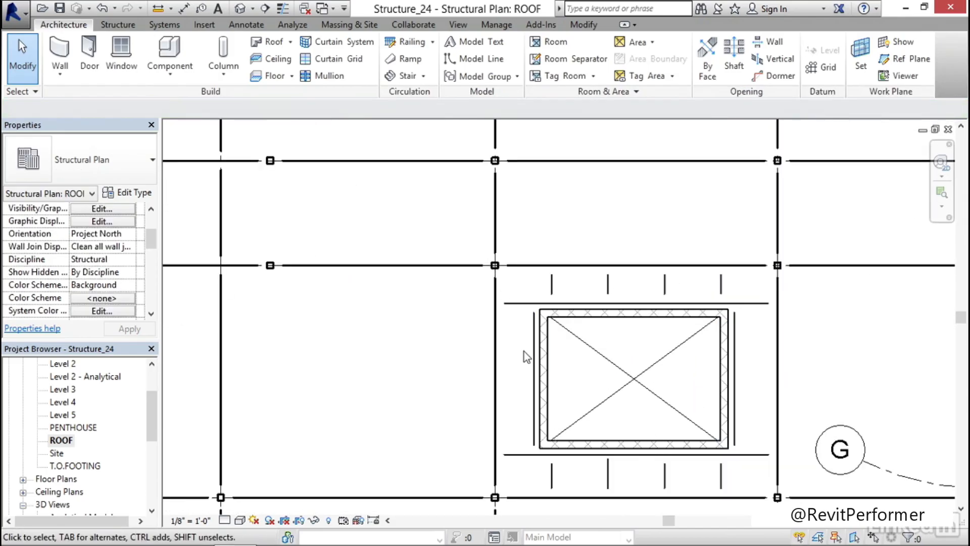
scroll(524, 352, down, 4)
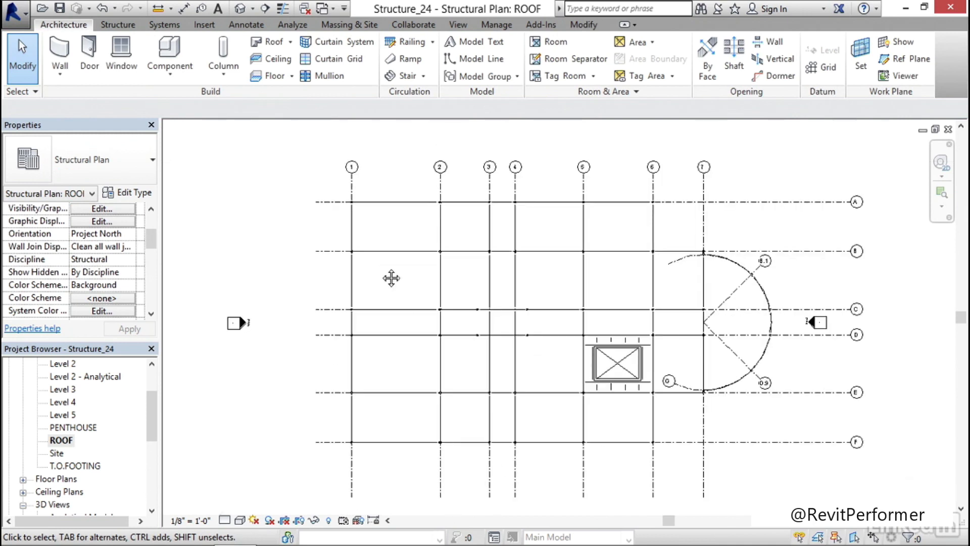
middle_drag(391, 277, 398, 267)
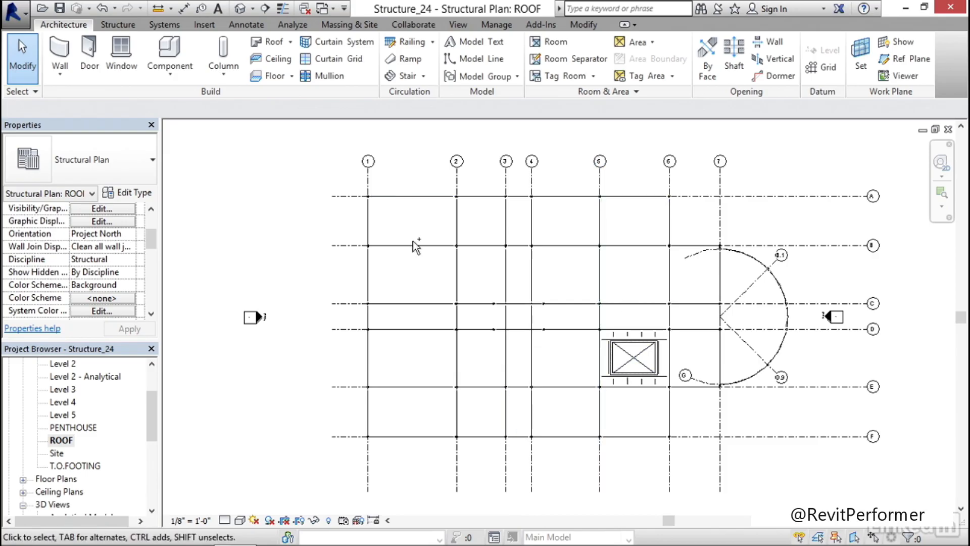
click(415, 198)
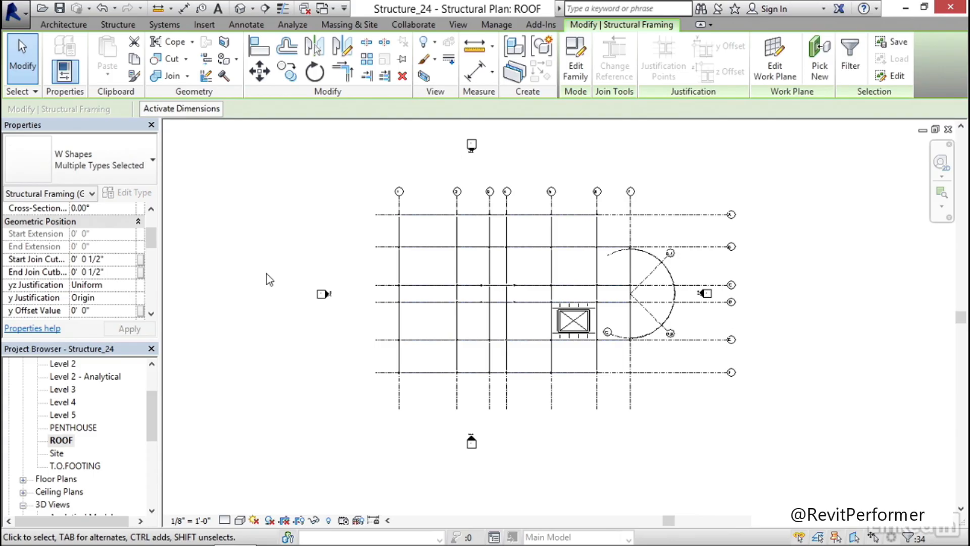
drag(151, 241, 151, 217)
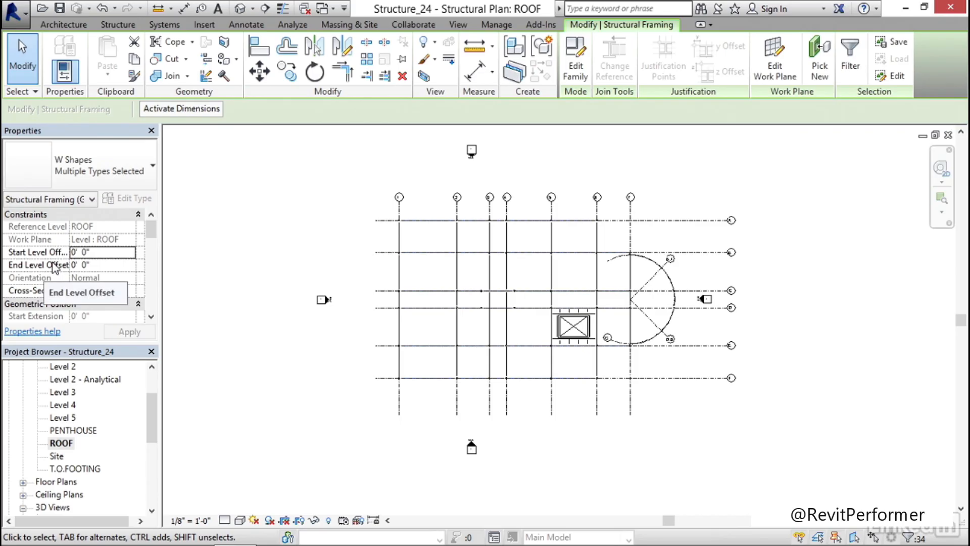
click(101, 253)
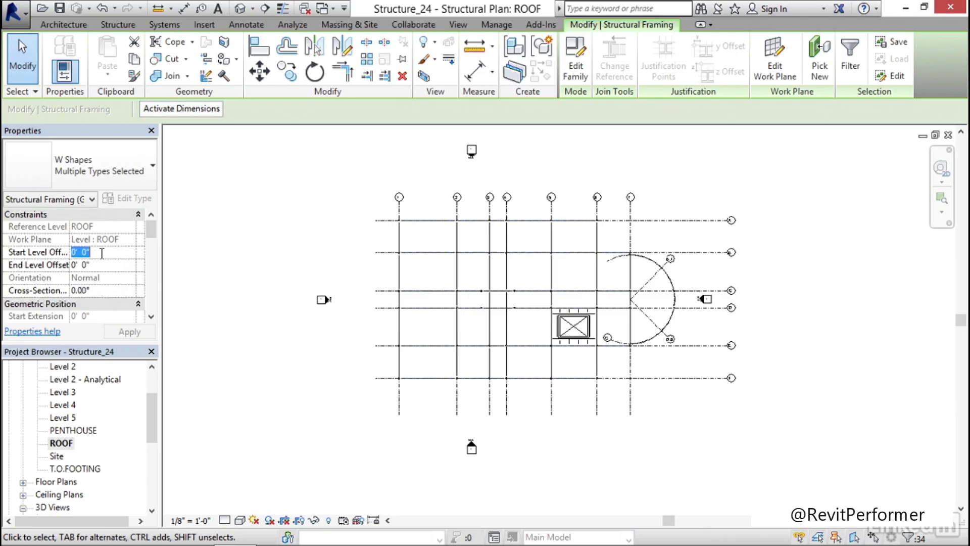
text(-2.5)
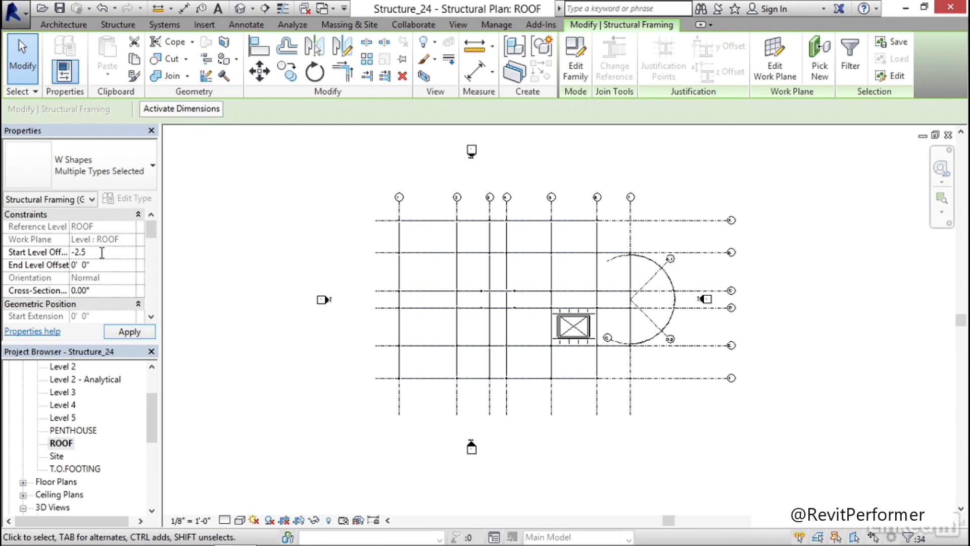
text(")
Set the end level offset of the selected roof framing to -2.5", accept the detachment from the work plane, and clear the selection
click(103, 271)
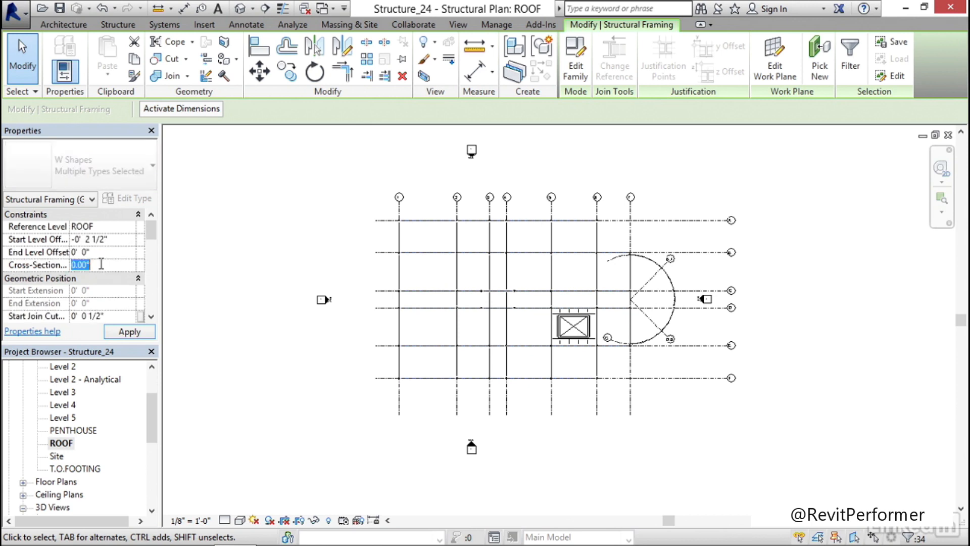
click(107, 253)
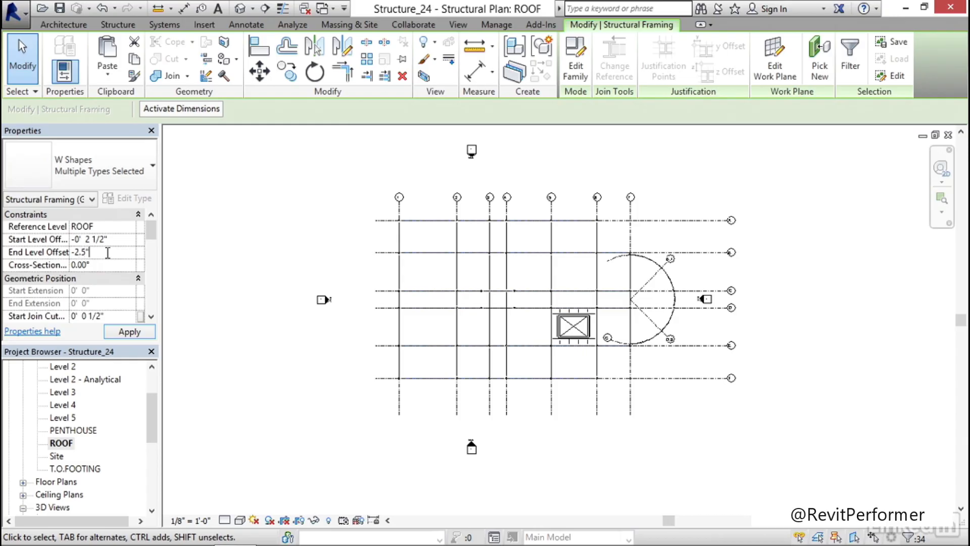
click(120, 333)
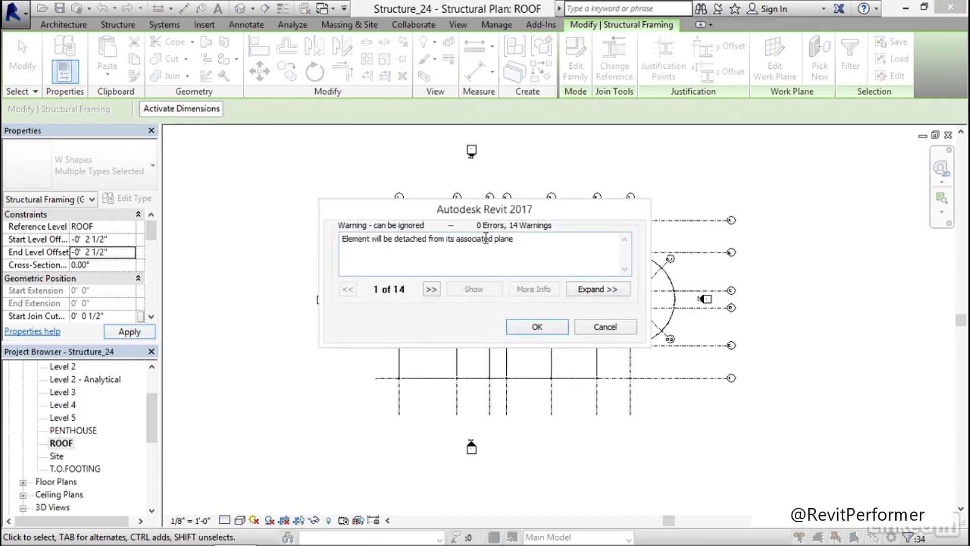
click(546, 327)
click(290, 223)
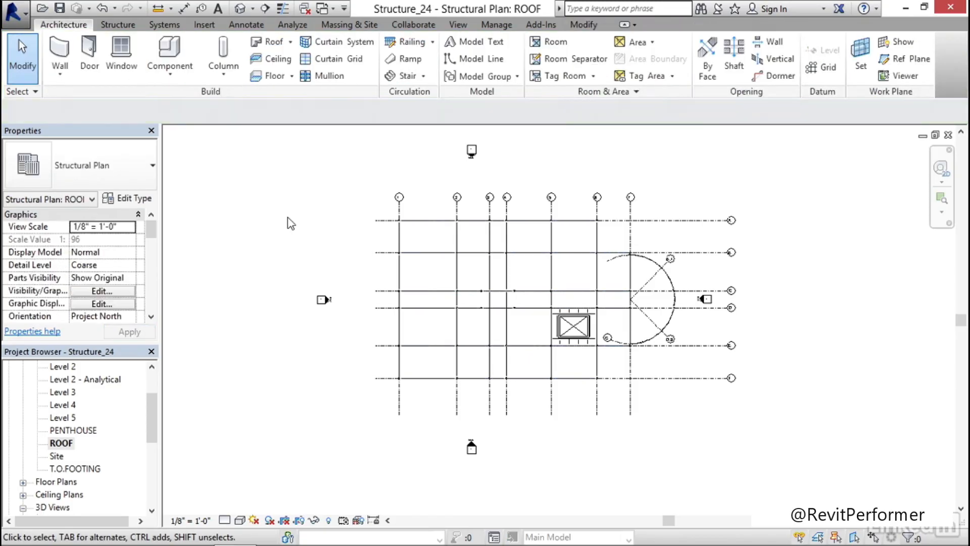
Inspect the lowered roof beams at the corner column and across the whole frame in 3D, and reopen the ROOF structural plan
click(240, 8)
scroll(392, 243, up, 5)
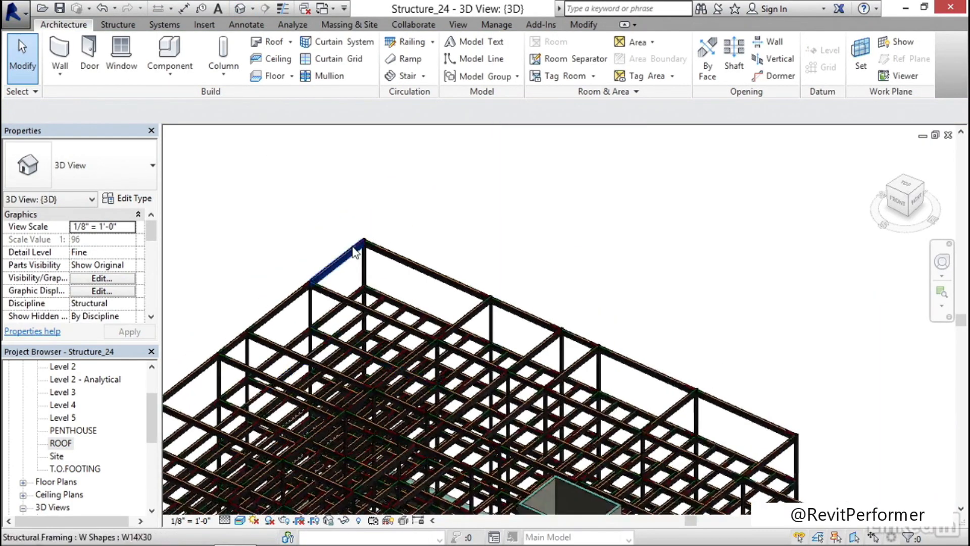
scroll(395, 235, up, 6)
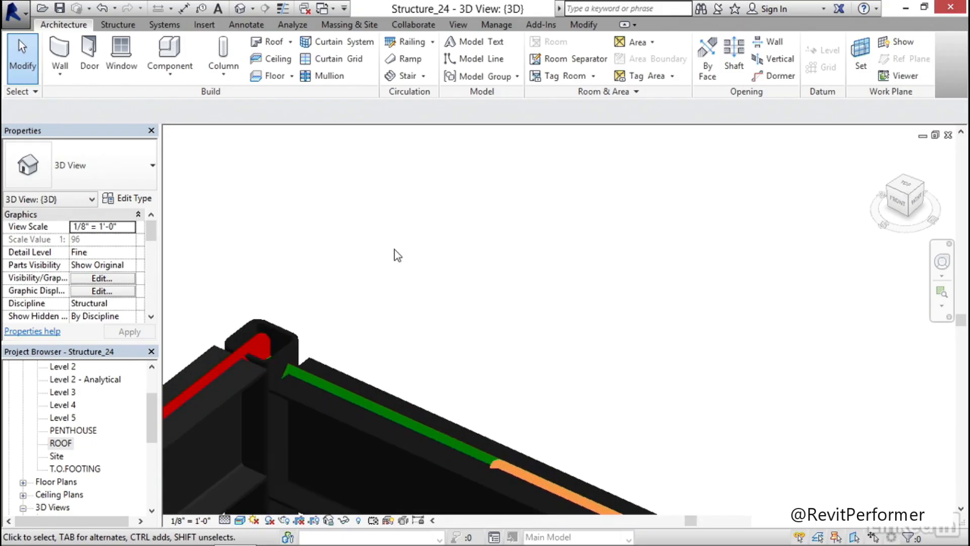
scroll(389, 250, down, 6)
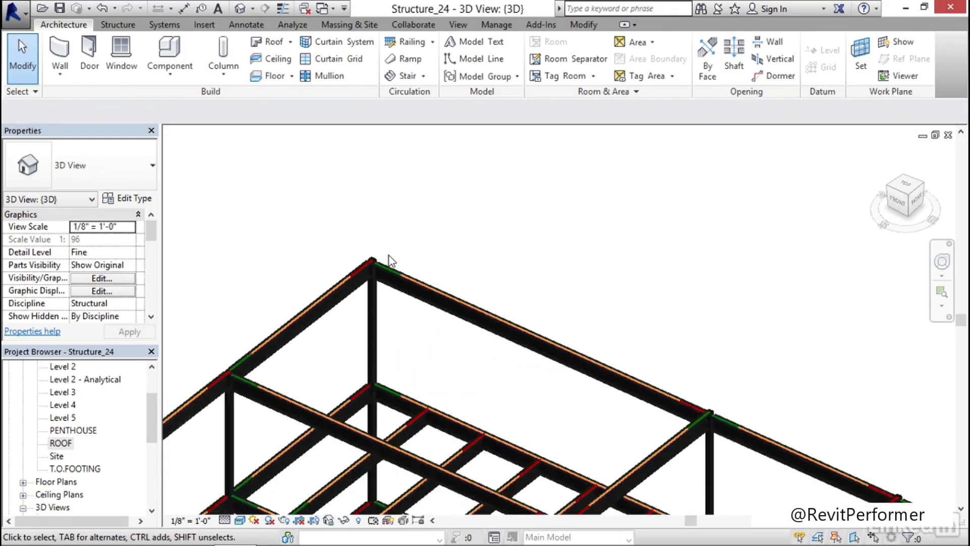
scroll(398, 284, down, 2)
middle_drag(487, 390, 475, 240)
middle_drag(397, 386, 472, 341)
middle_drag(425, 246, 431, 282)
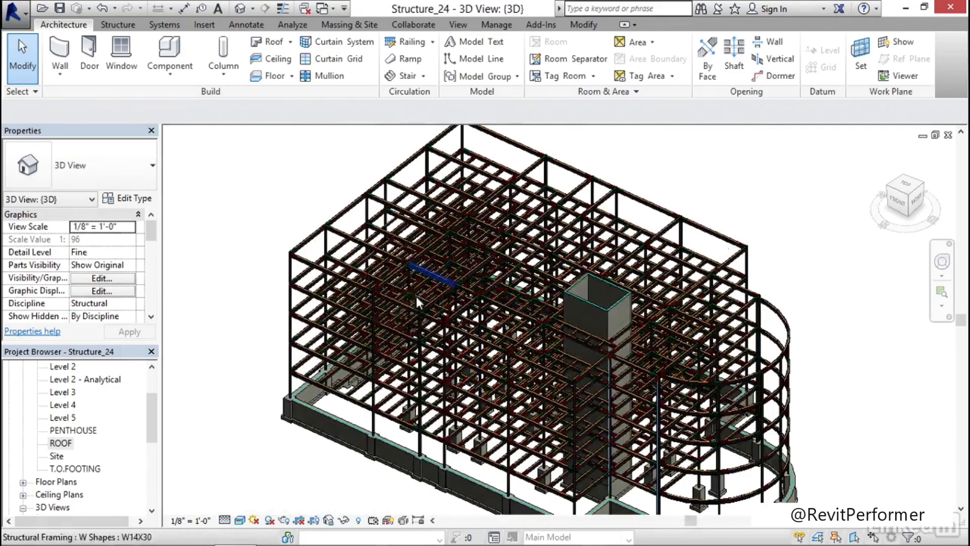
double_click(70, 443)
scroll(447, 267, up, 5)
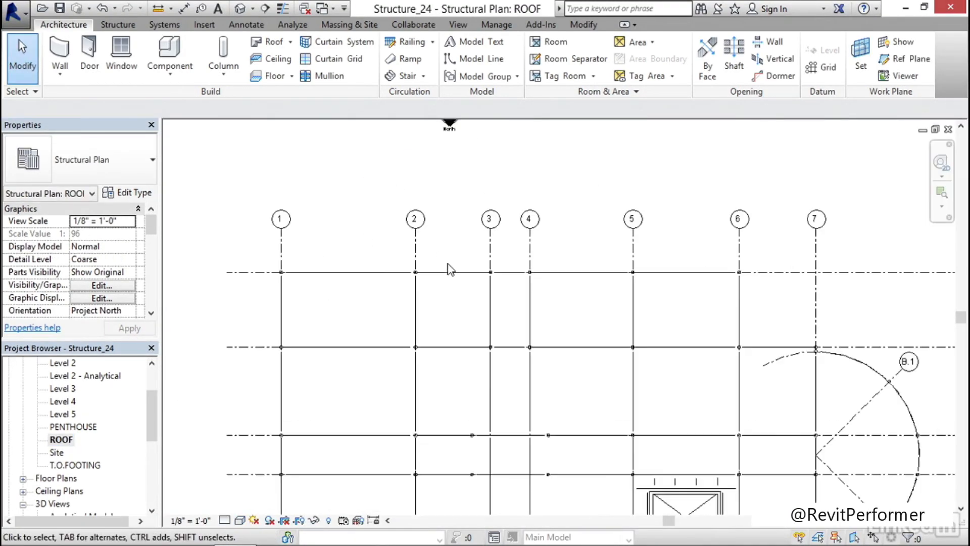
click(246, 25)
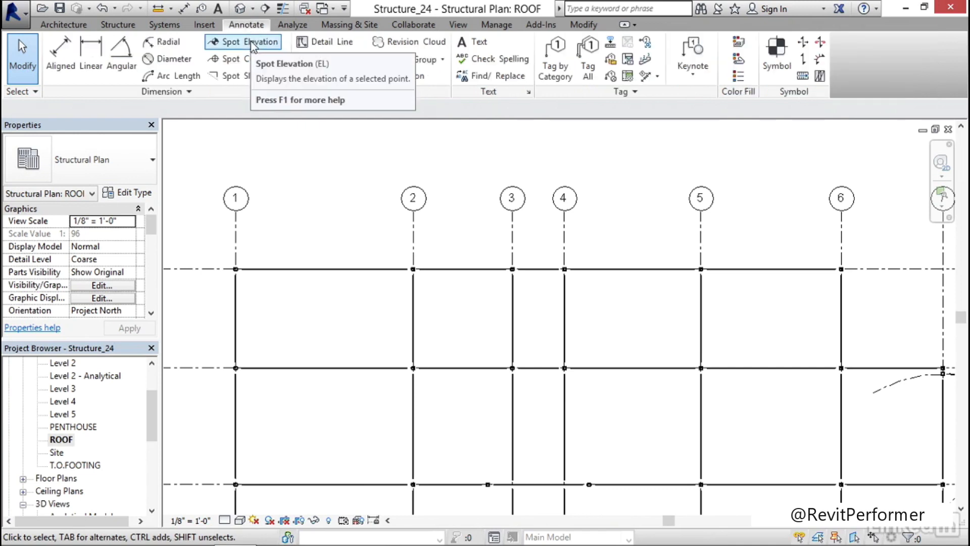
click(252, 45)
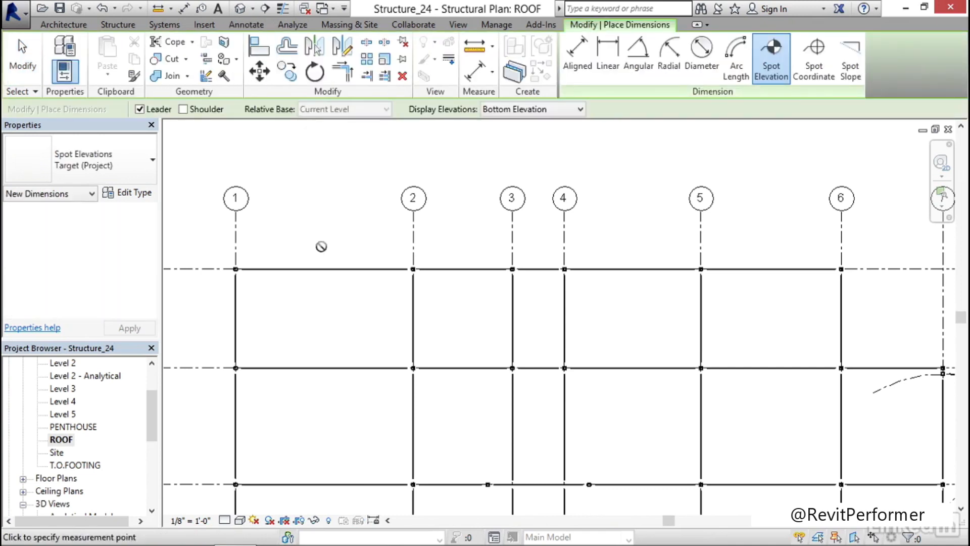
scroll(243, 269, up, 4)
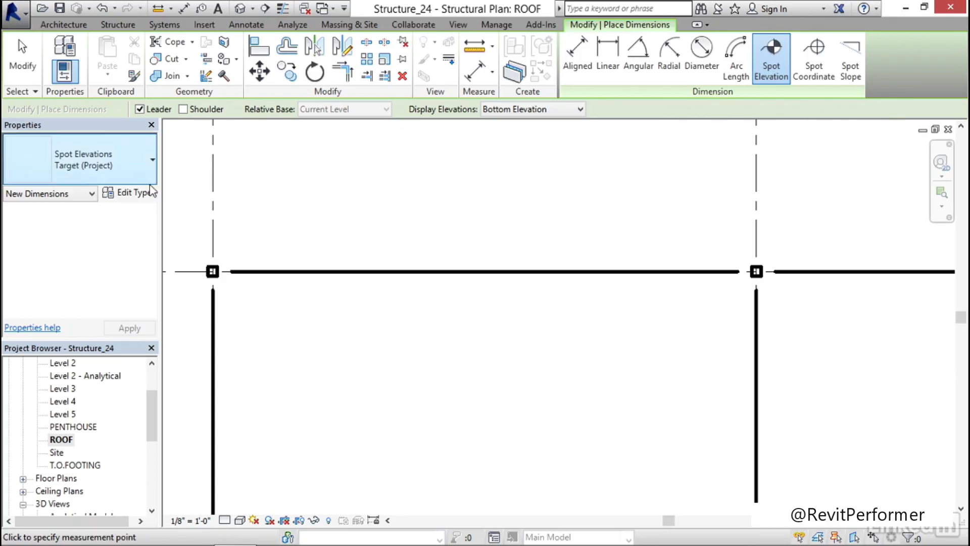
click(127, 170)
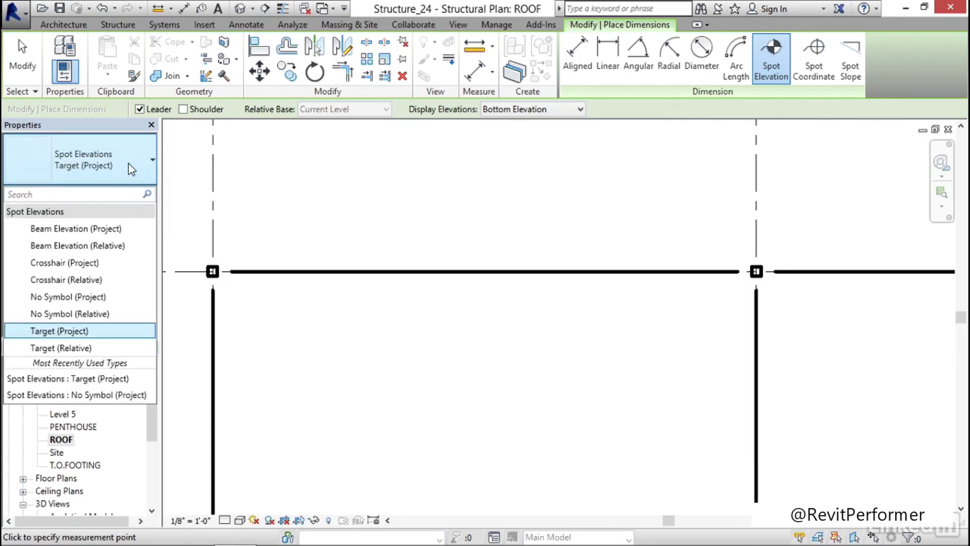
click(83, 348)
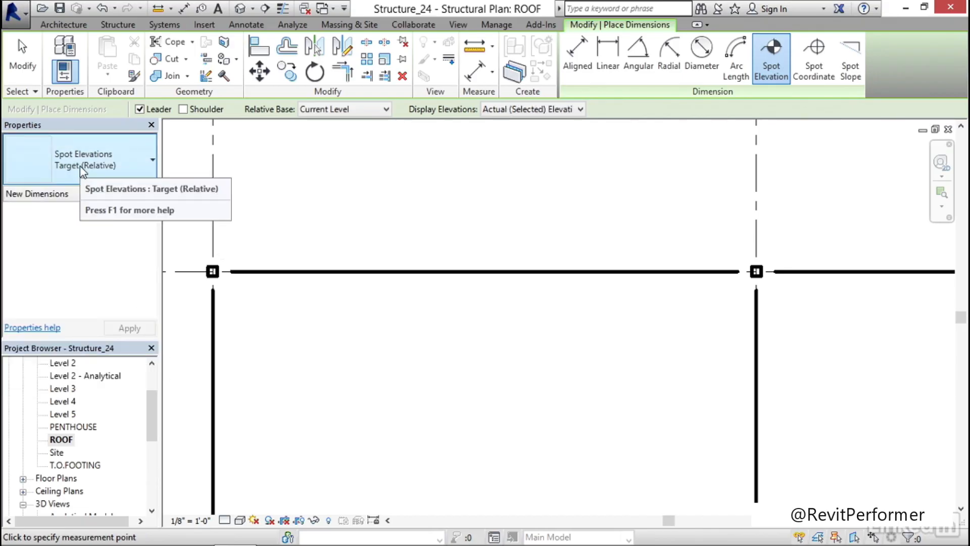
click(526, 110)
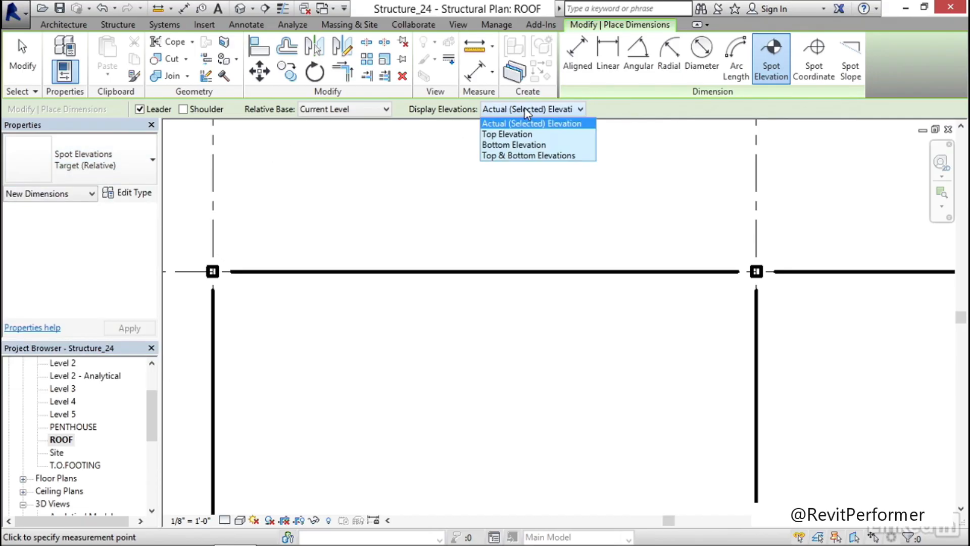
click(556, 123)
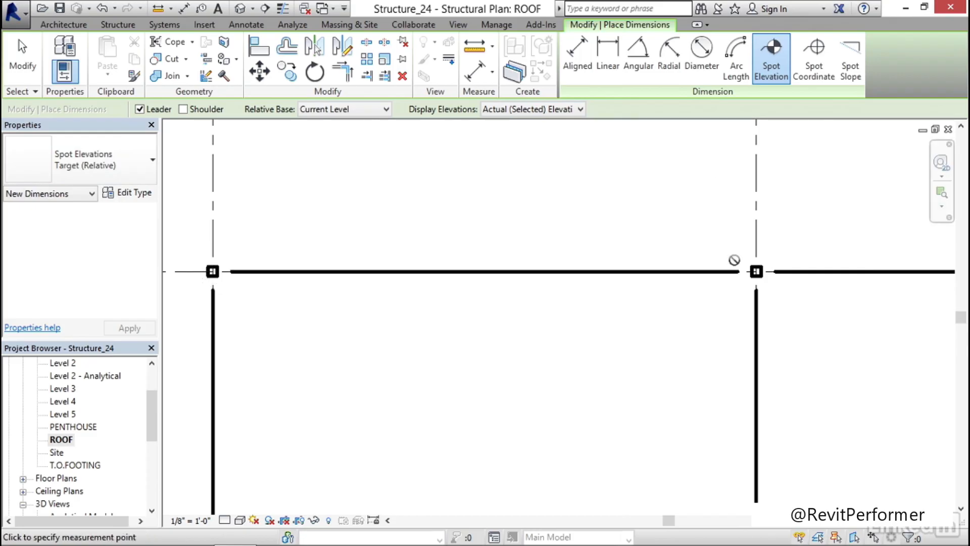
scroll(591, 226, down, 8)
middle_drag(542, 280, 327, 253)
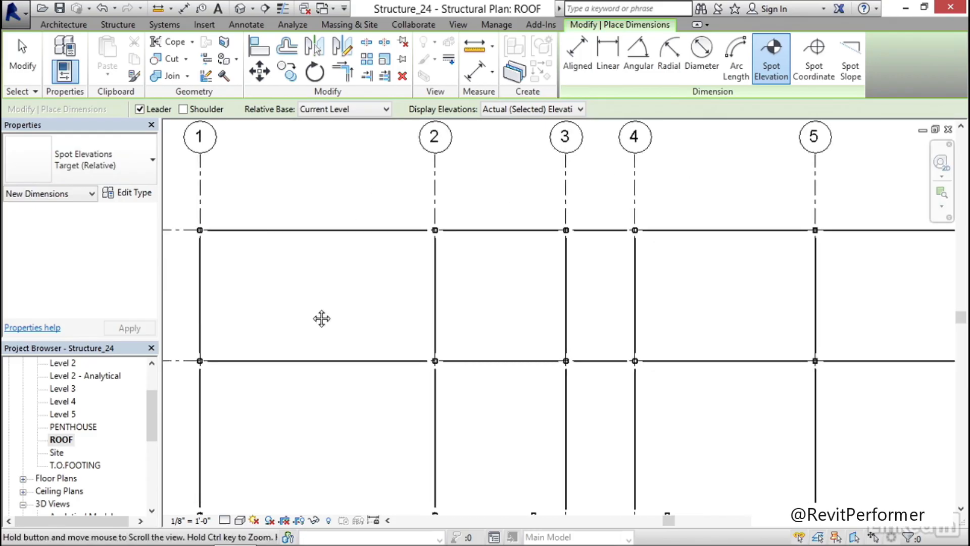
middle_drag(321, 318, 351, 287)
key(Escape)
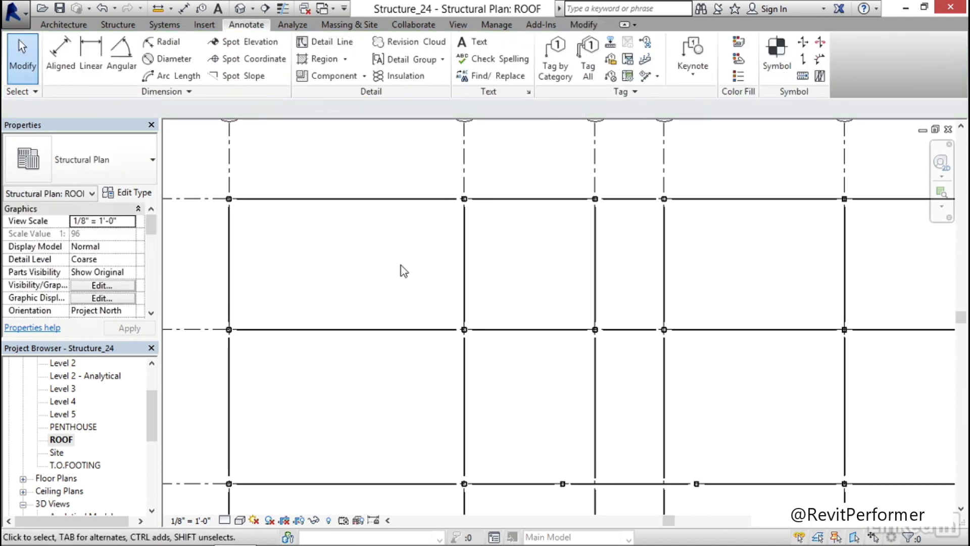
Tag all untagged structural framing in the ROOF plan with Structural Framing Tag : Standard, without leaders
scroll(396, 283, down, 5)
middle_drag(449, 347, 439, 285)
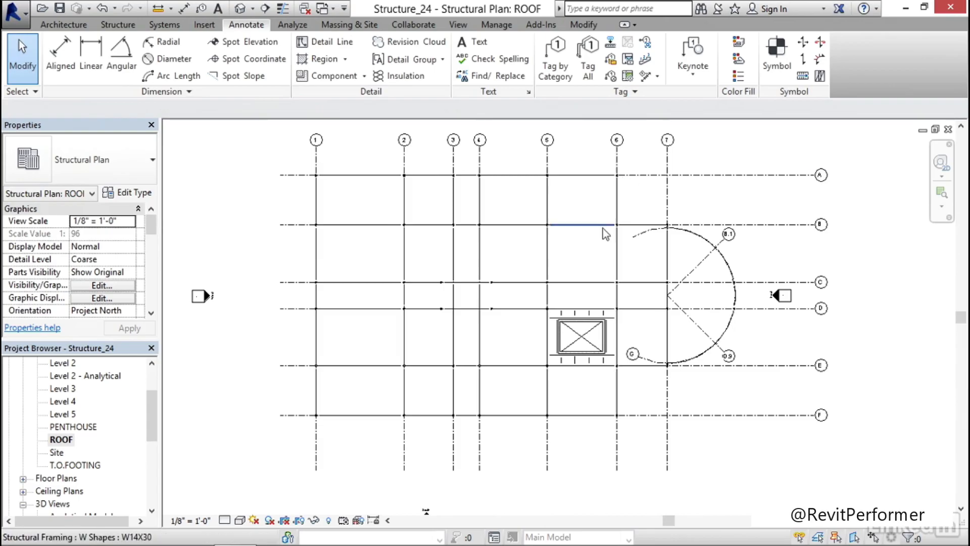
scroll(450, 214, down, 1)
middle_drag(433, 206, 420, 221)
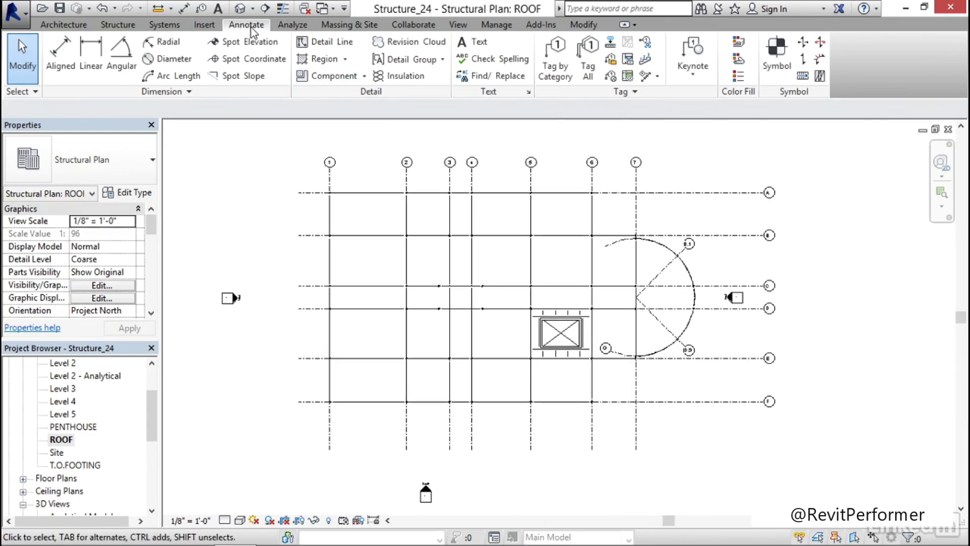
click(588, 75)
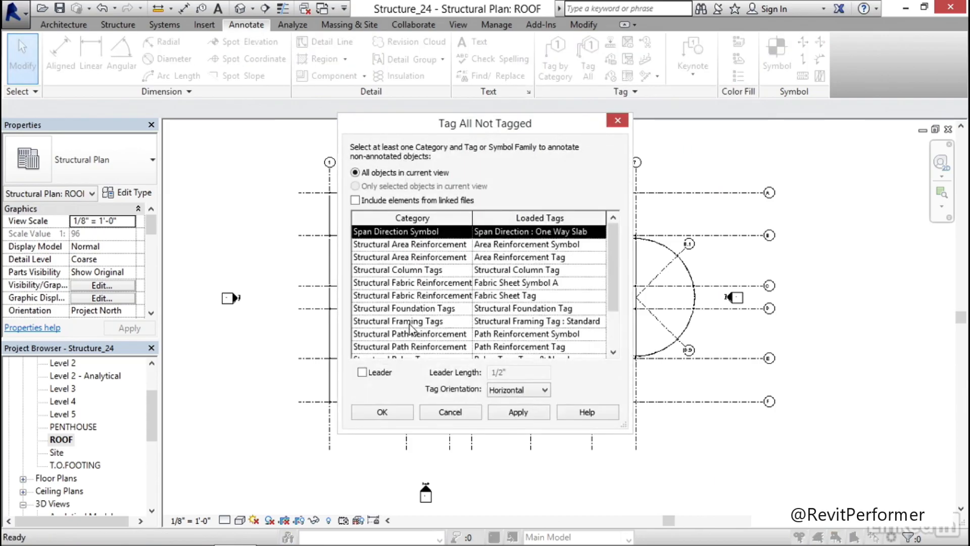
click(410, 322)
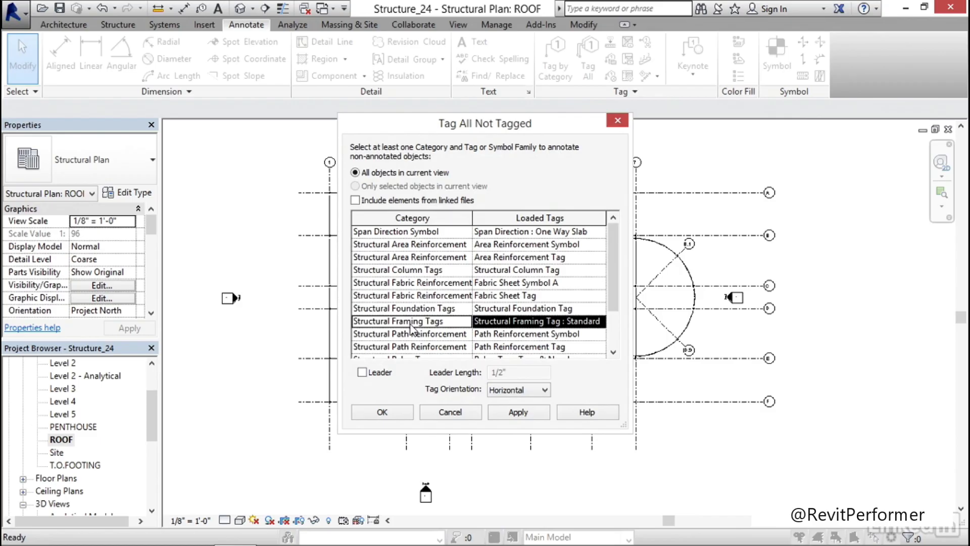
click(382, 412)
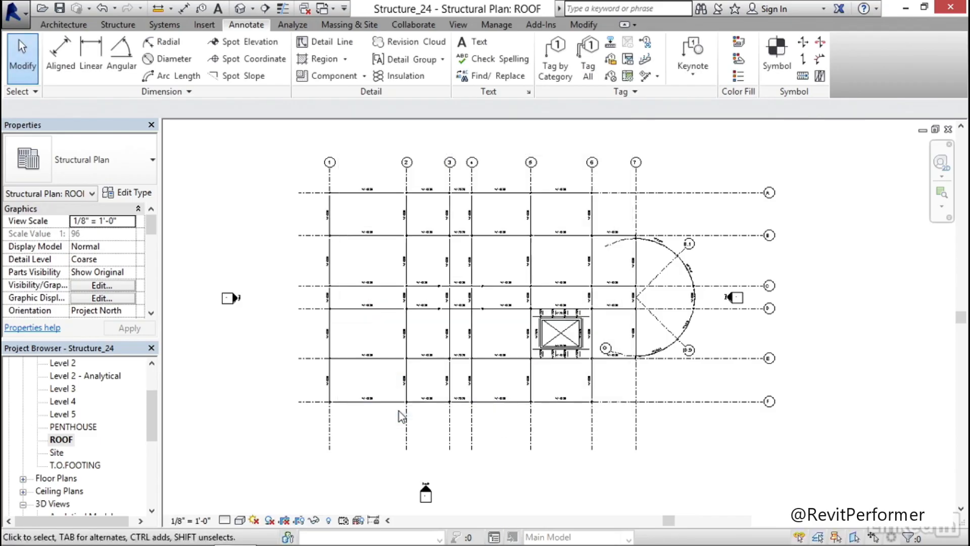
Move the W12X26 tag that overlaps the W14X30 label below the shaft to the other side of its beam
scroll(581, 369, up, 8)
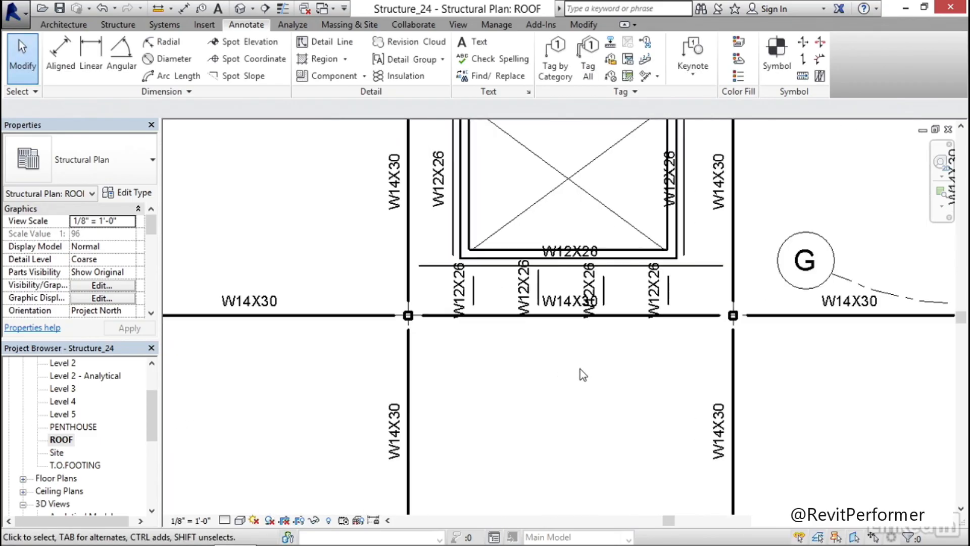
click(597, 260)
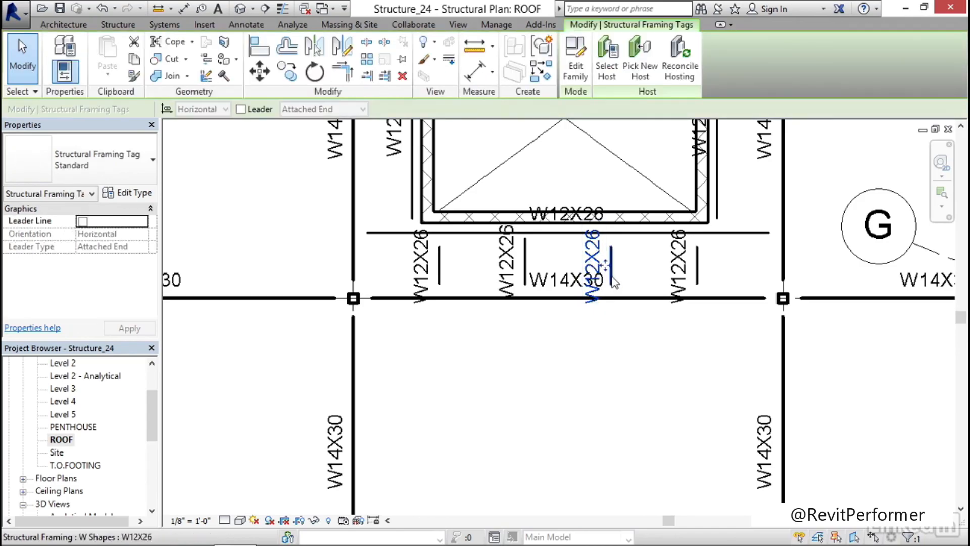
drag(609, 268, 644, 276)
click(585, 347)
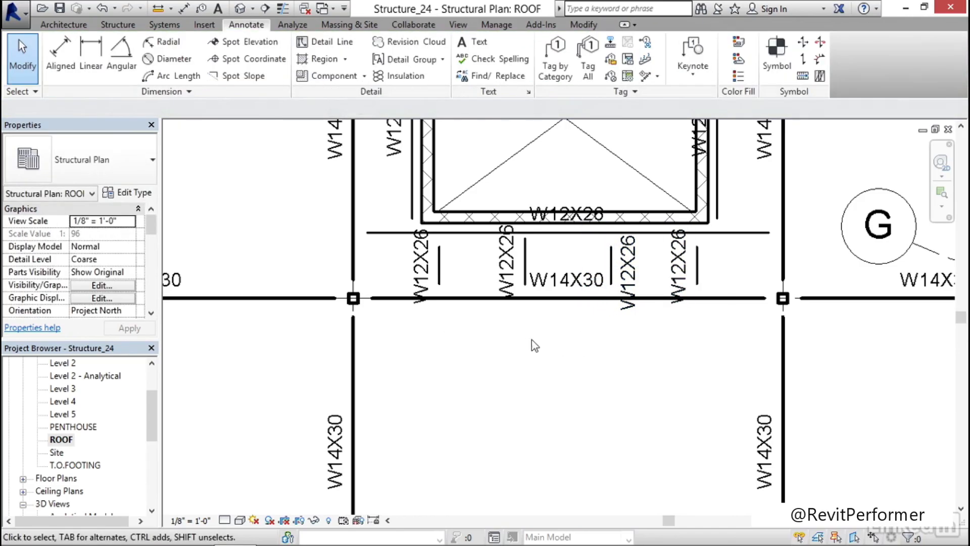
scroll(513, 332, down, 6)
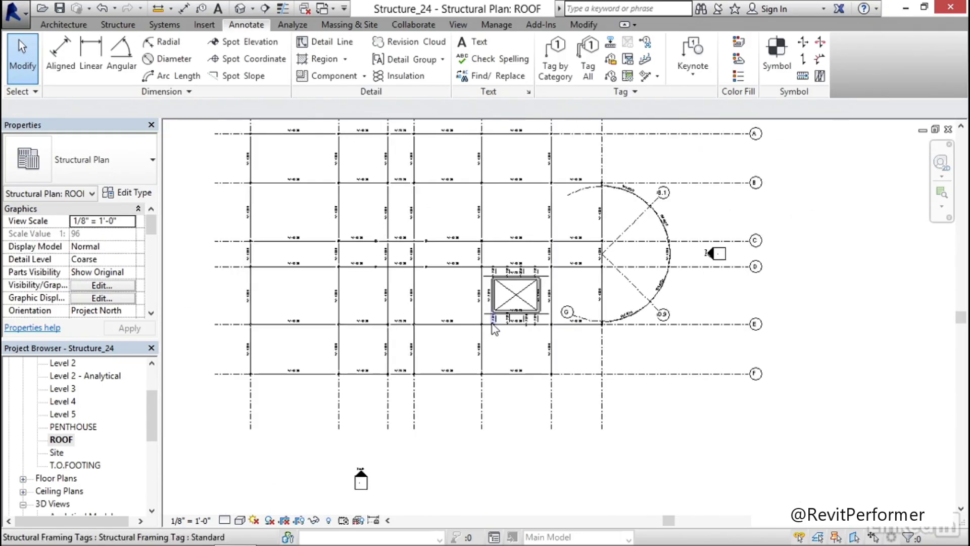
scroll(376, 269, up, 2)
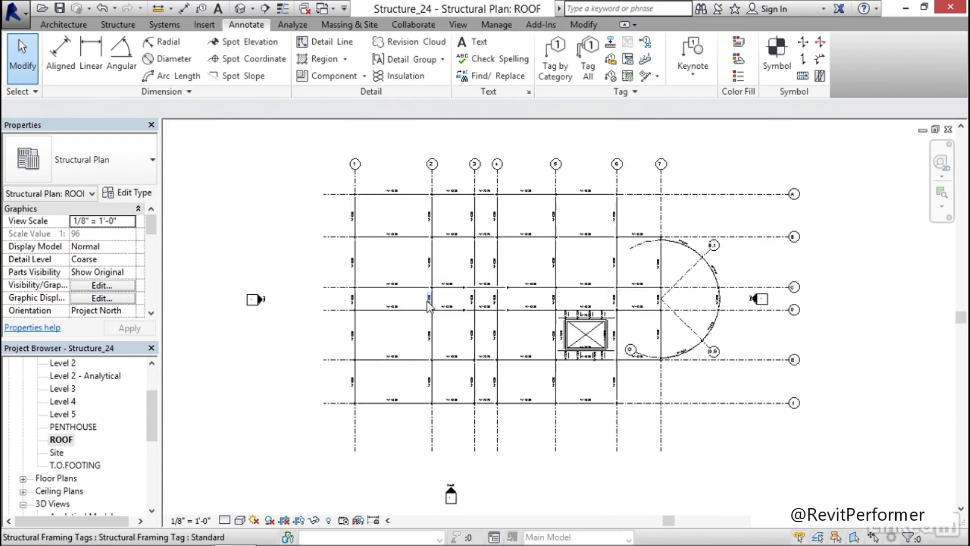
scroll(379, 214, up, 4)
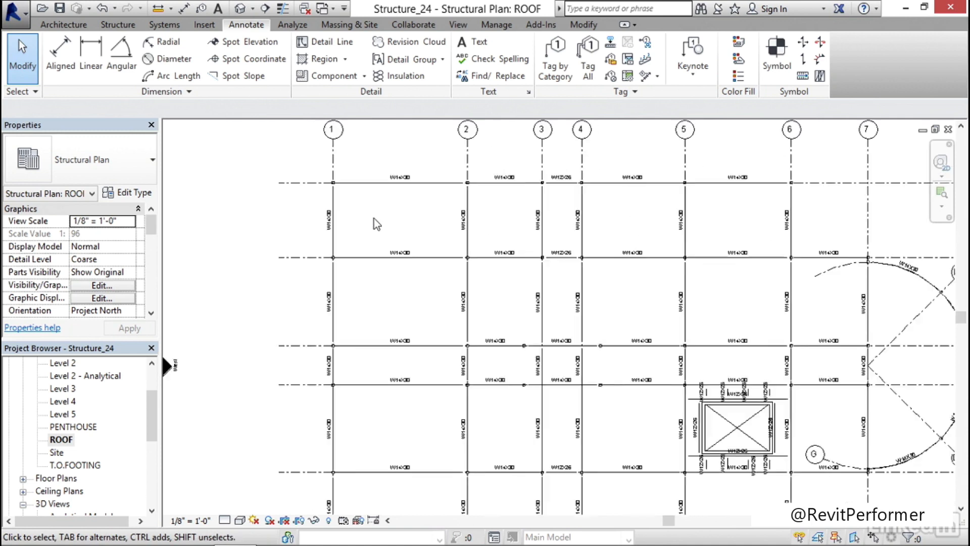
scroll(374, 218, down, 3)
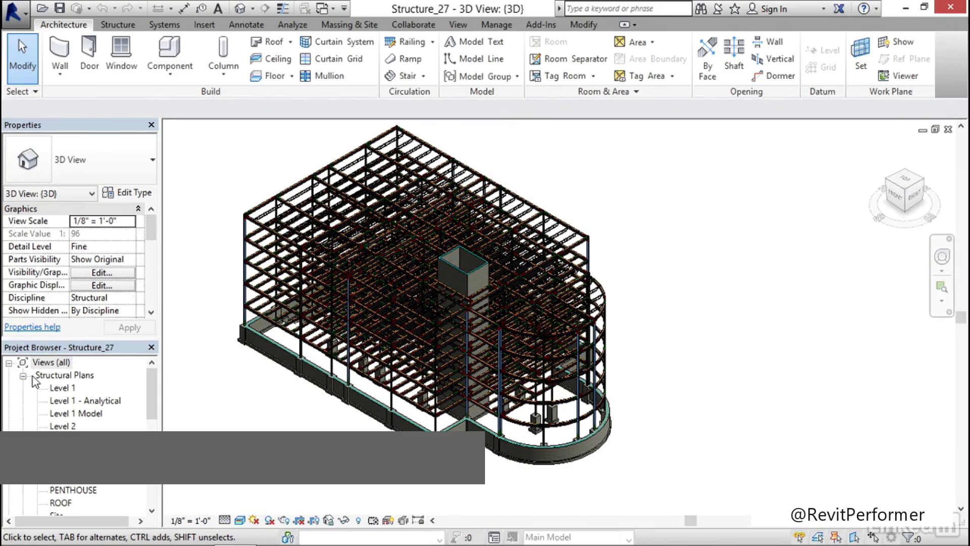
Open the Level 1 structural plan of Structure_27 and start a structural floor boundary using the 6" Concrete floor type
double_click(64, 388)
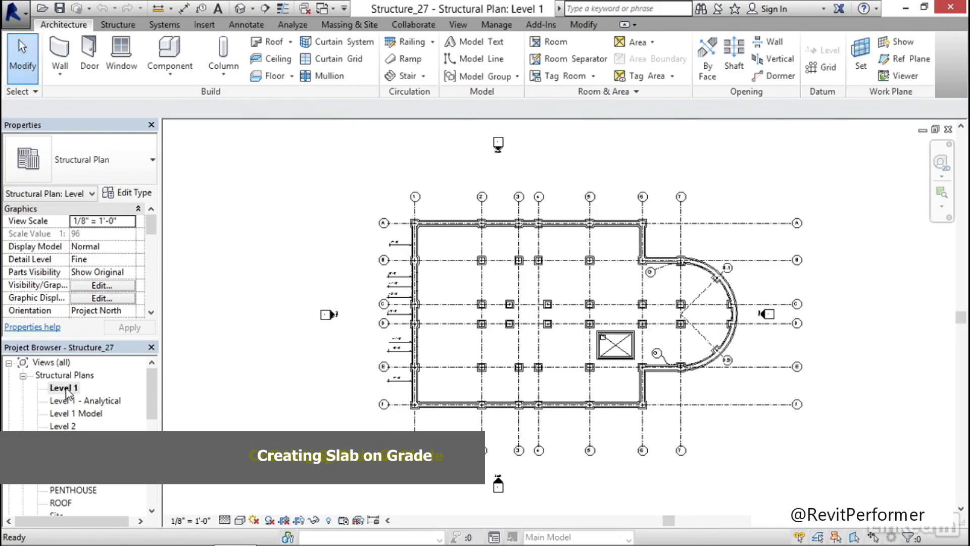
middle_drag(500, 373, 385, 359)
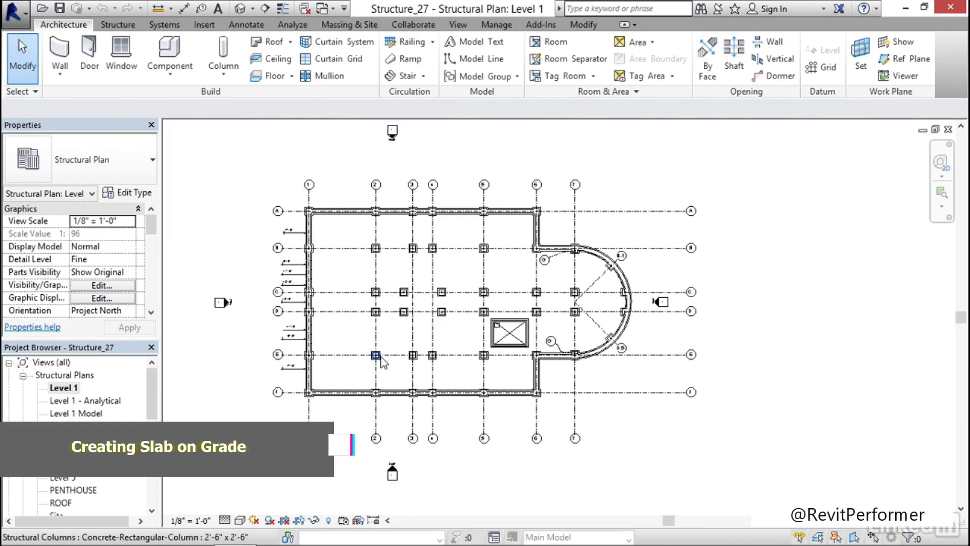
scroll(331, 229, up, 2)
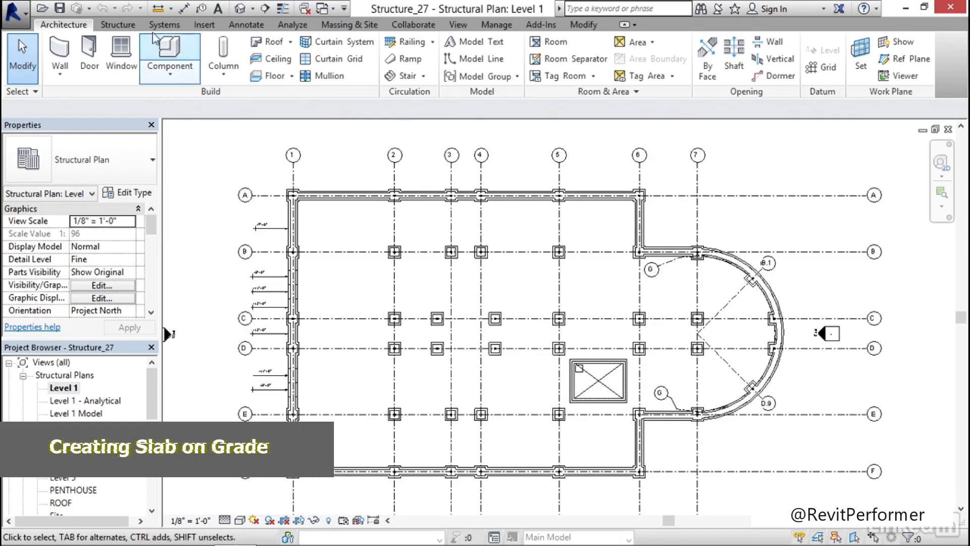
click(115, 26)
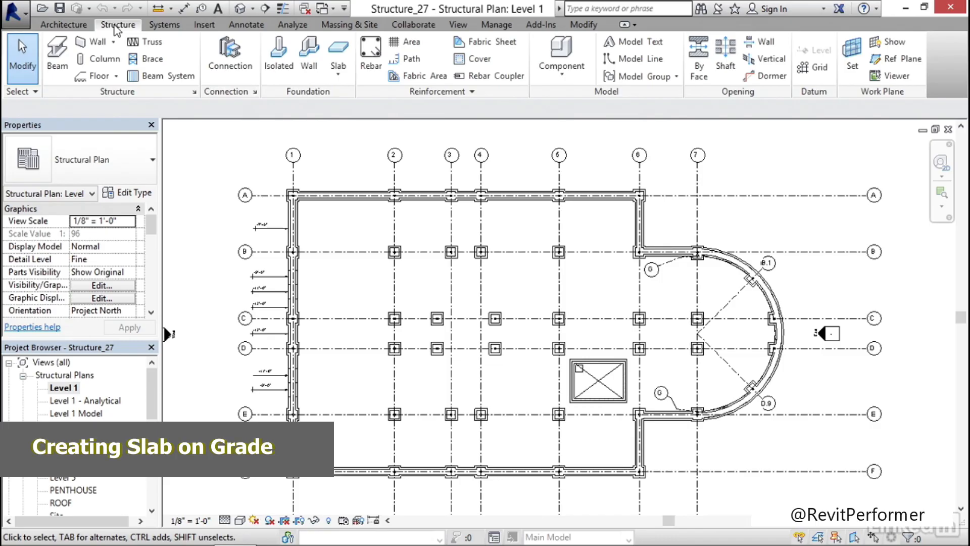
click(97, 77)
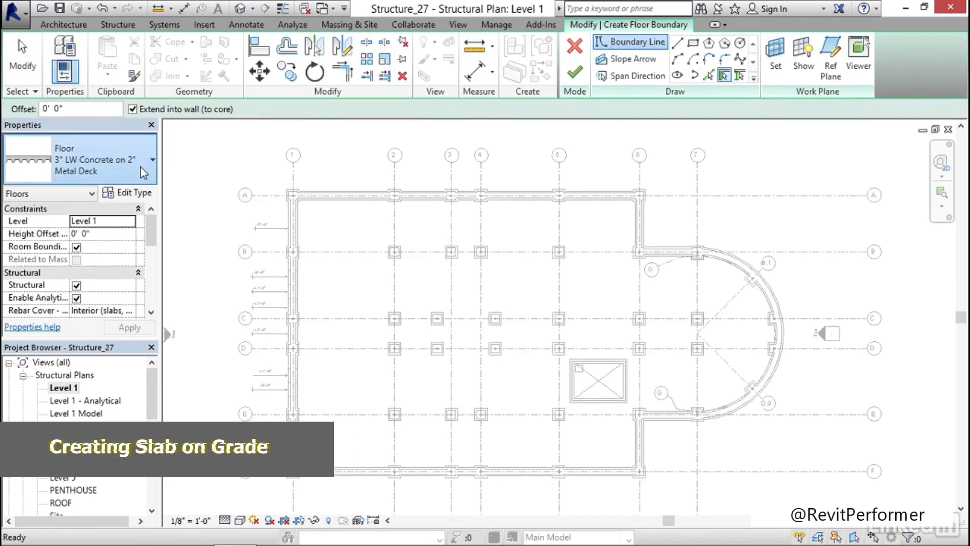
click(141, 167)
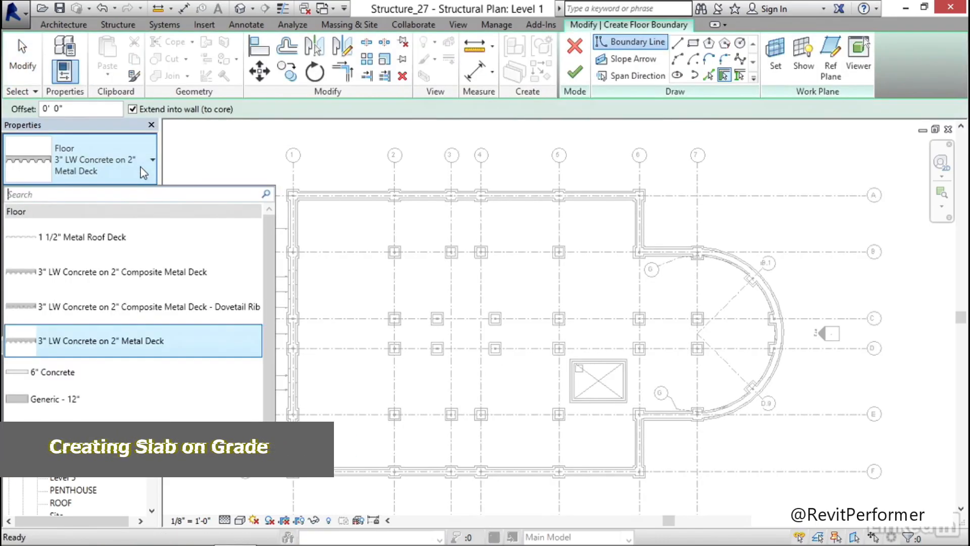
click(72, 376)
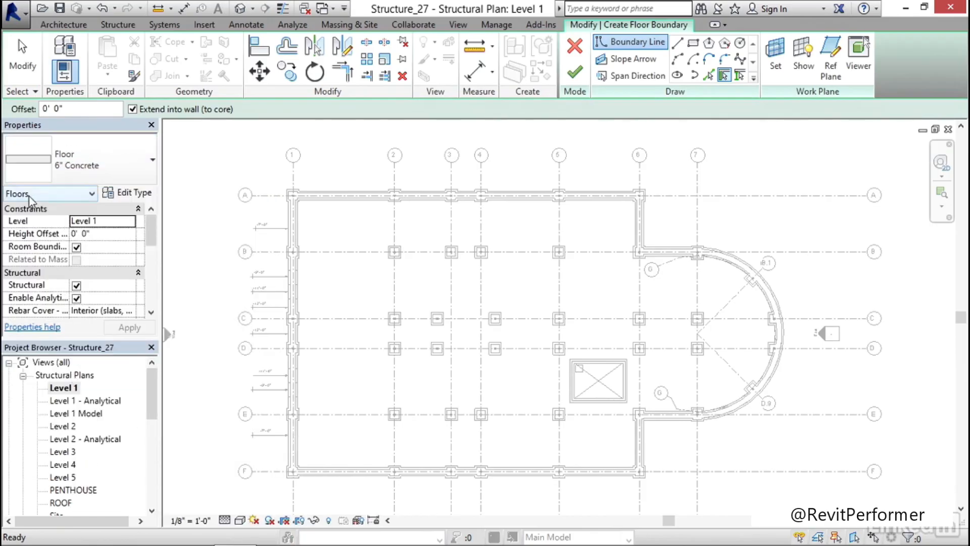
Open the 6" Concrete floor's type properties with the section preview shown, and open its layer structure for editing
click(129, 195)
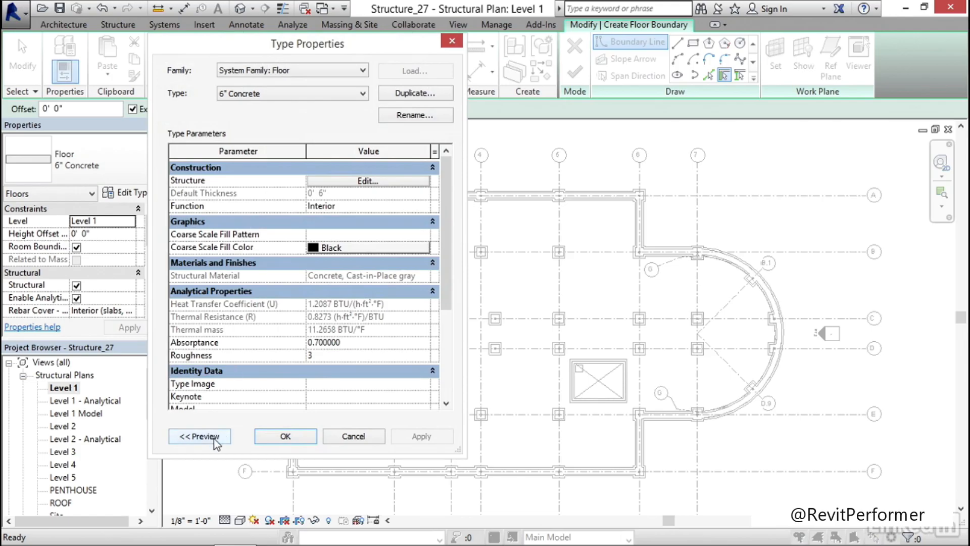
drag(273, 49, 335, 41)
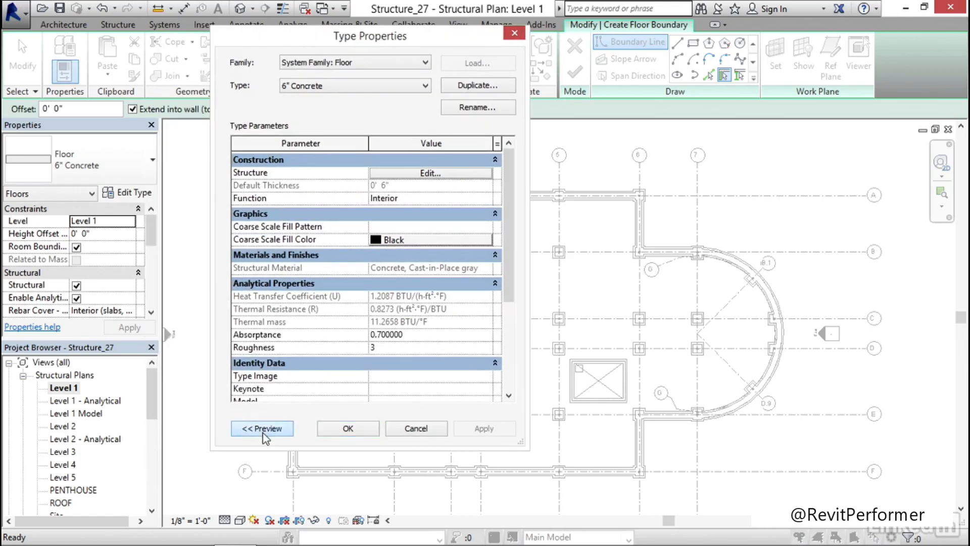
click(262, 432)
middle_drag(273, 242, 248, 237)
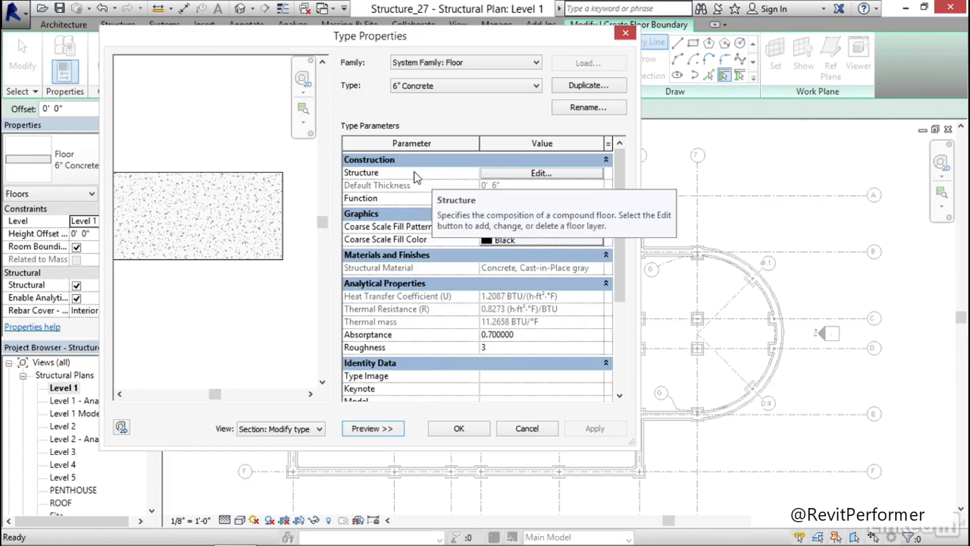
click(541, 173)
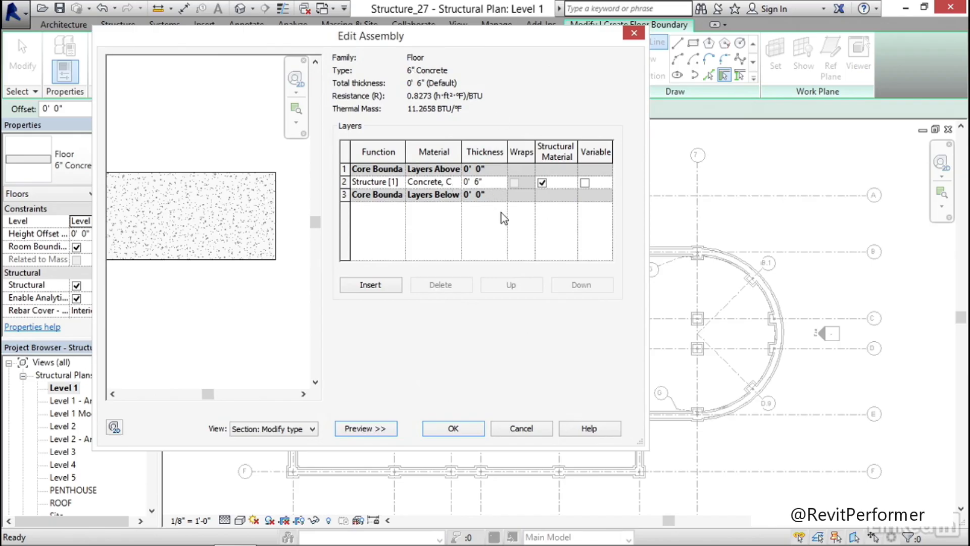
Open the material selection for the Structure [1] layer of the 6" Concrete floor assembly
click(433, 183)
drag(425, 182, 454, 183)
click(443, 182)
click(456, 182)
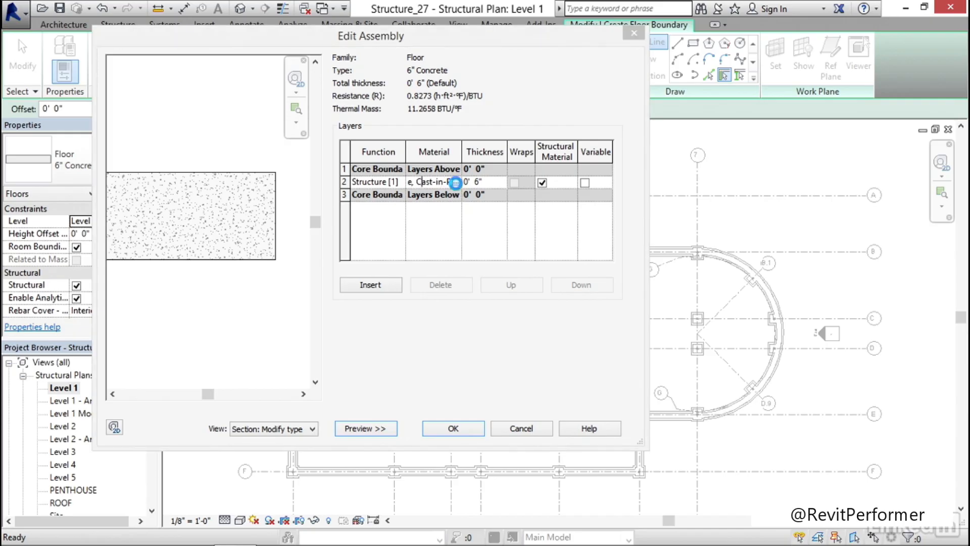
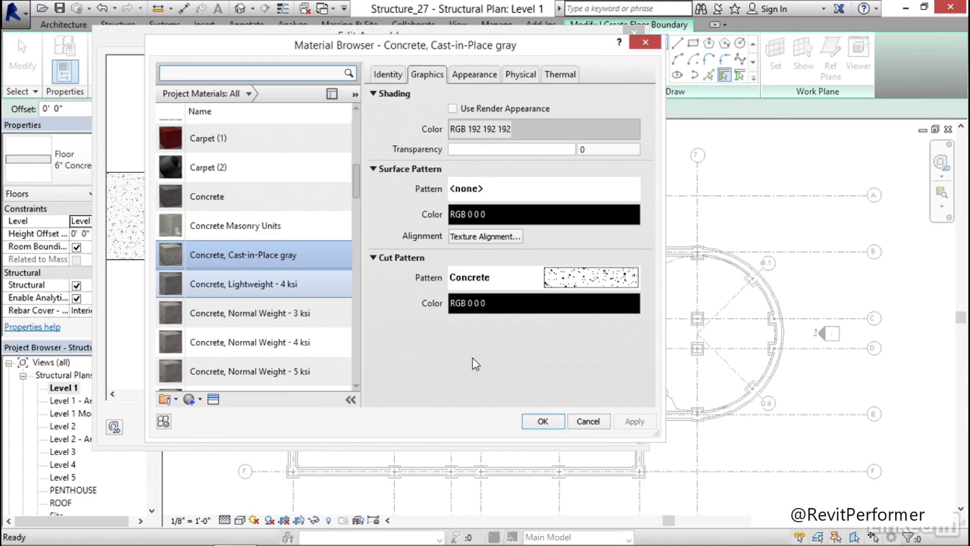
Accept Concrete, Cast-in-Place gray as the Structure [1] layer material and confirm the 6" Concrete floor's assembly and type properties
click(543, 425)
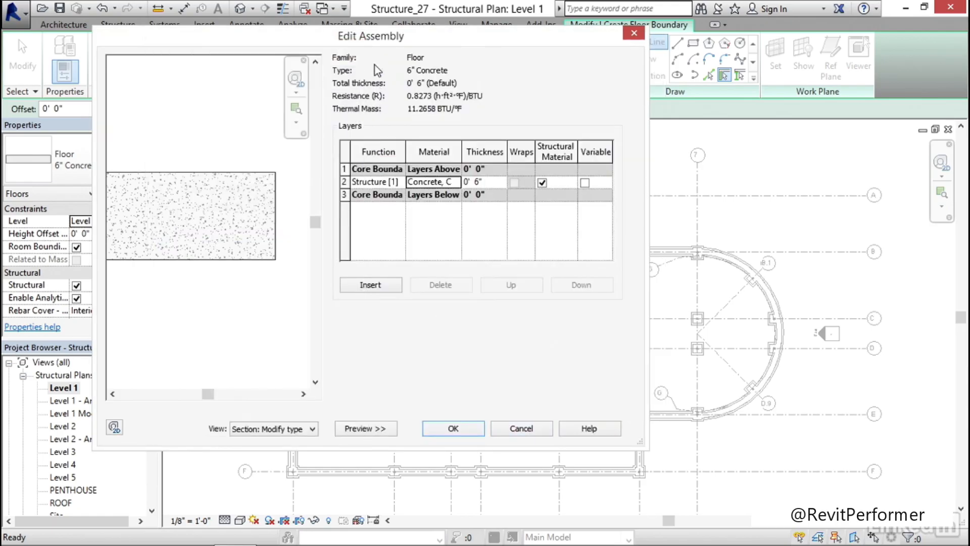
click(453, 428)
click(595, 429)
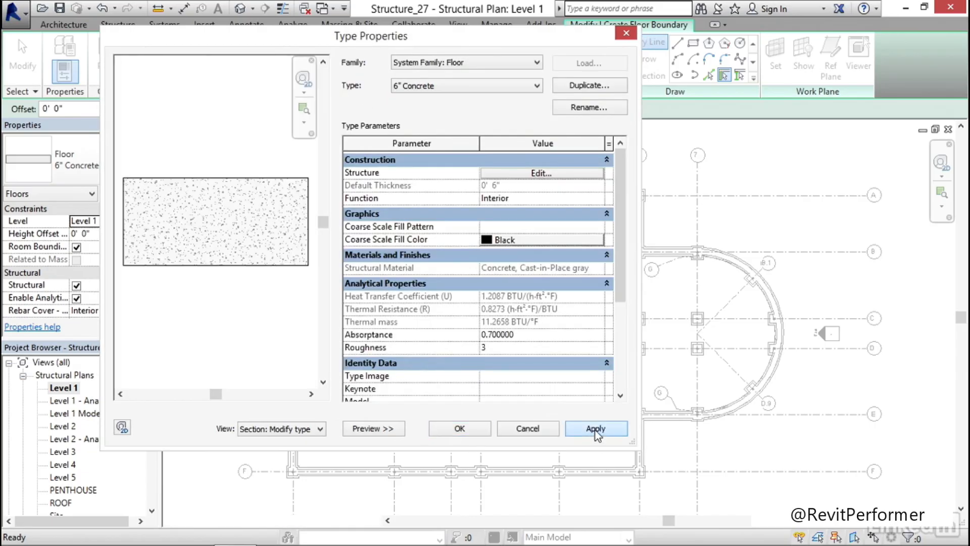
click(460, 428)
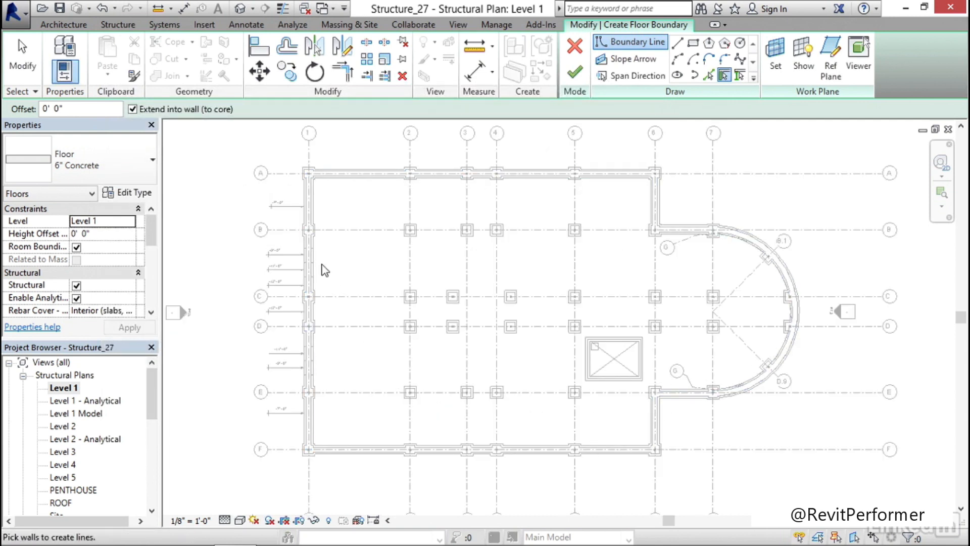
Create the slab boundary by picking the whole connected chain of 1'-6" concrete foundation walls around the building perimeter
scroll(363, 280, up, 3)
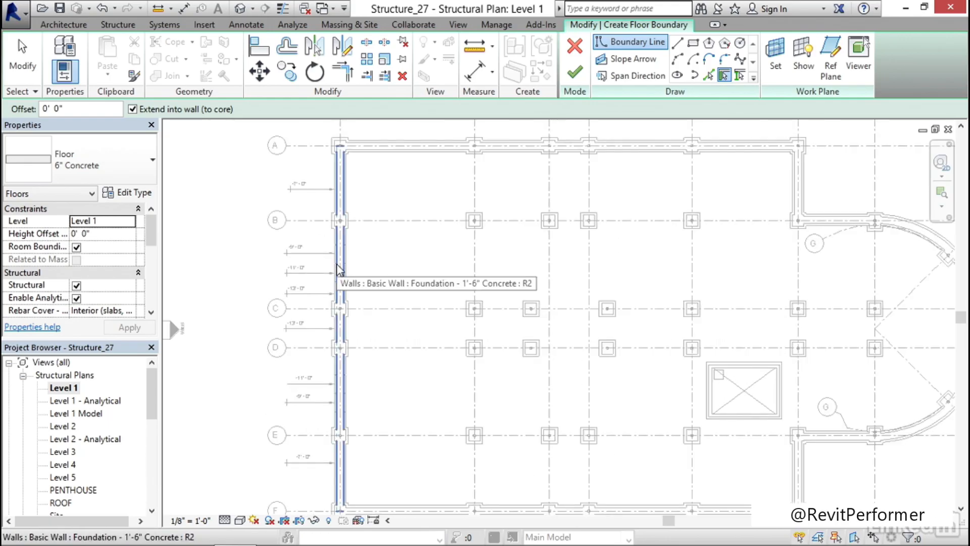
key(Tab)
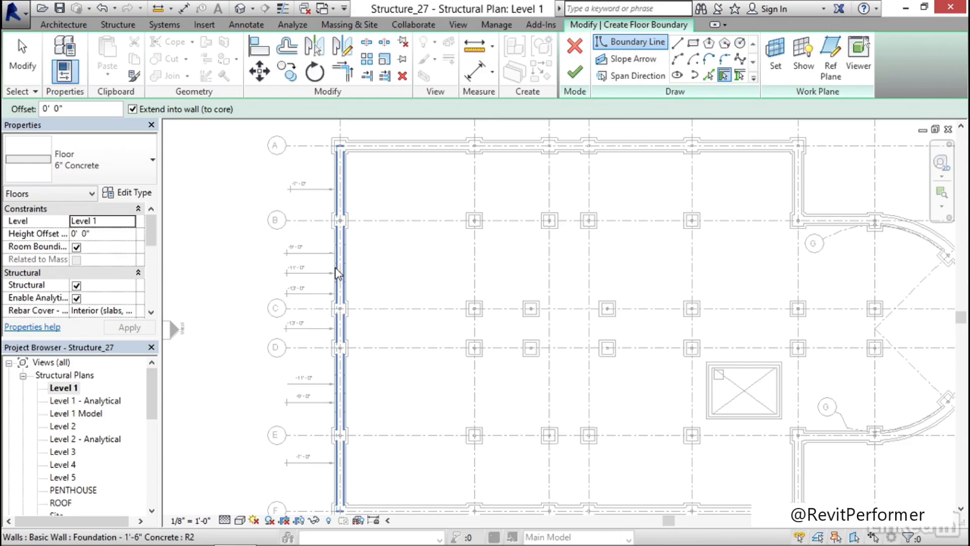
key(Tab)
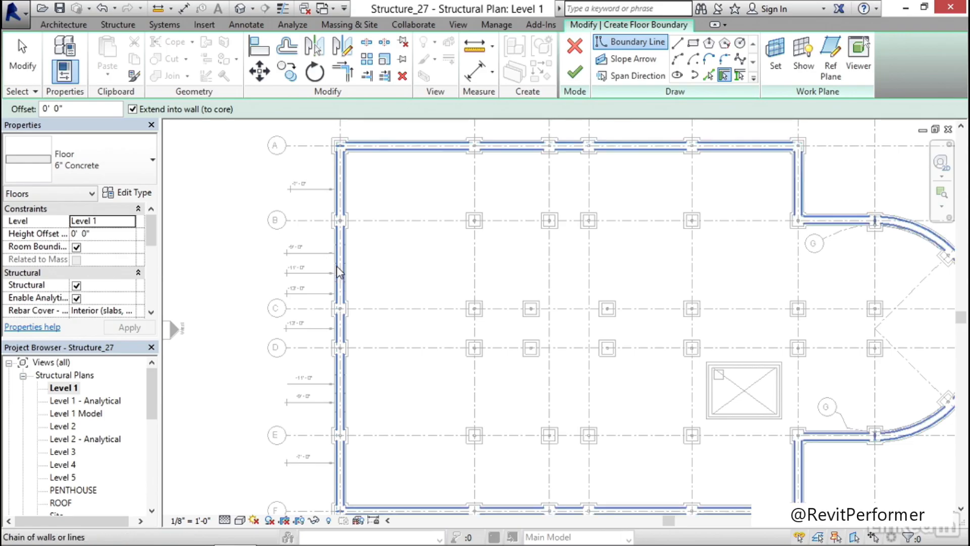
click(338, 279)
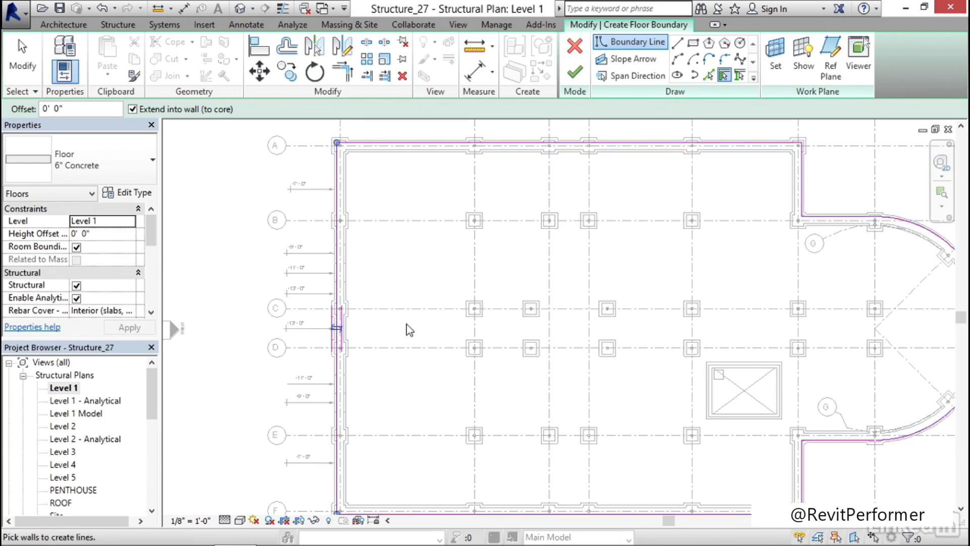
scroll(415, 354, down, 1)
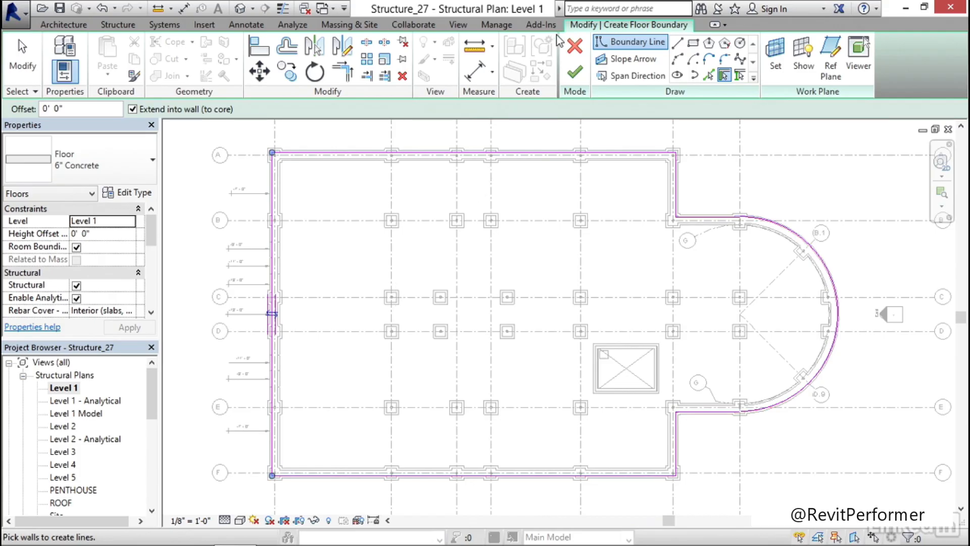
Finish the floor sketch, attach the walls that reach this level to the floor's bottom, and clear the selection
click(575, 76)
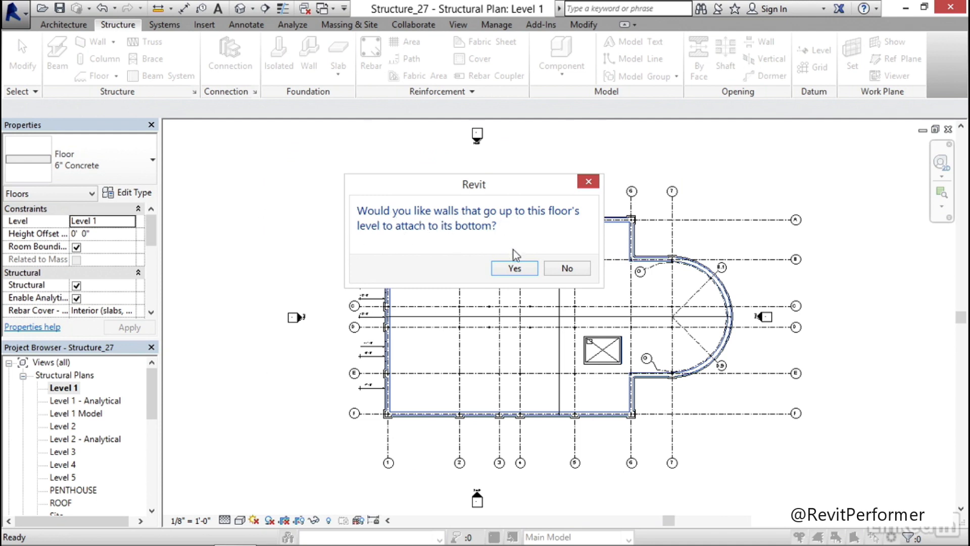
click(515, 269)
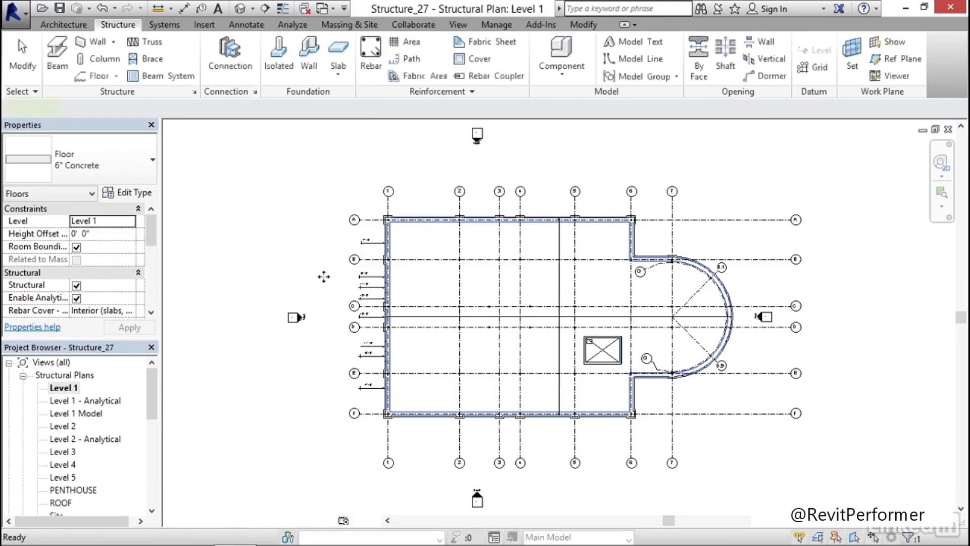
click(192, 185)
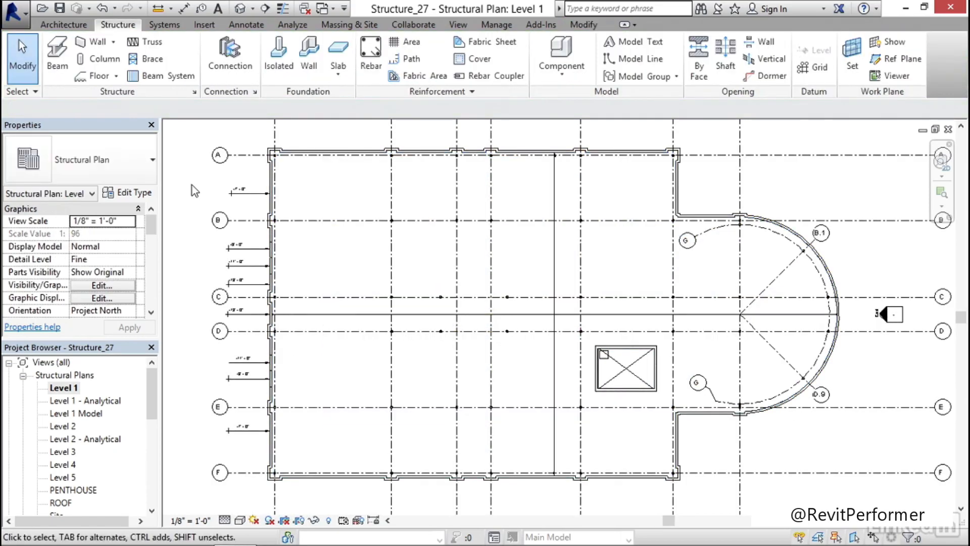
Set the Level 1 structural plan's discipline to Structural and apply the change
middle_drag(335, 381, 351, 379)
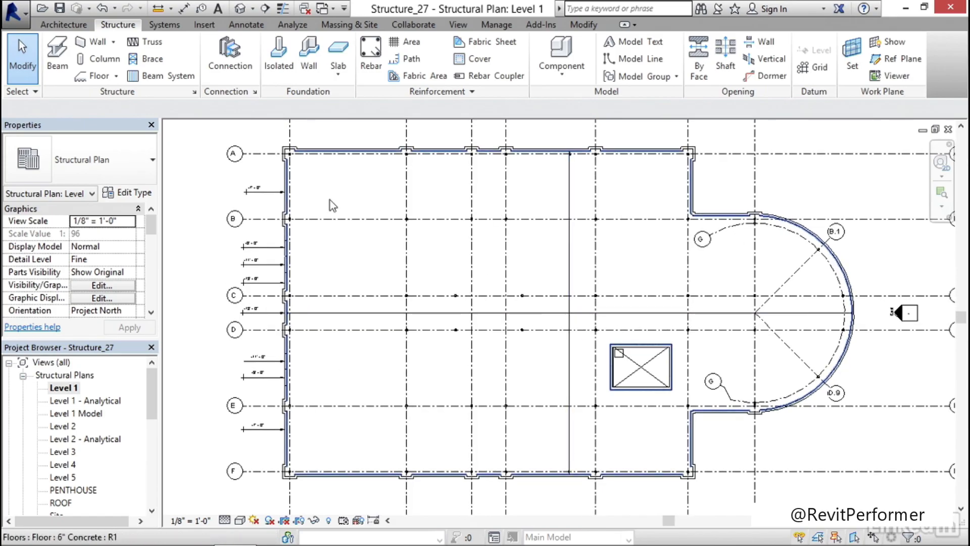
scroll(329, 200, up, 5)
scroll(328, 199, down, 5)
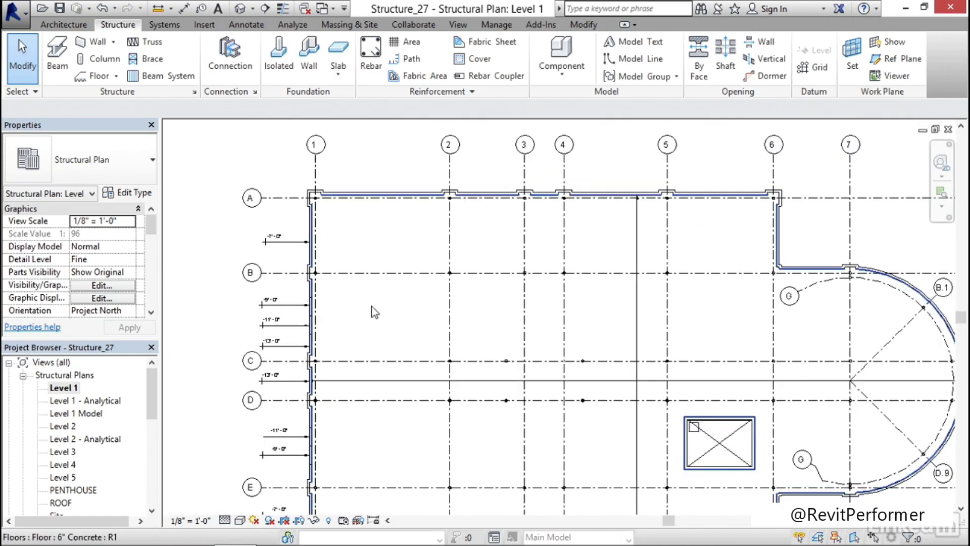
middle_drag(382, 340, 378, 326)
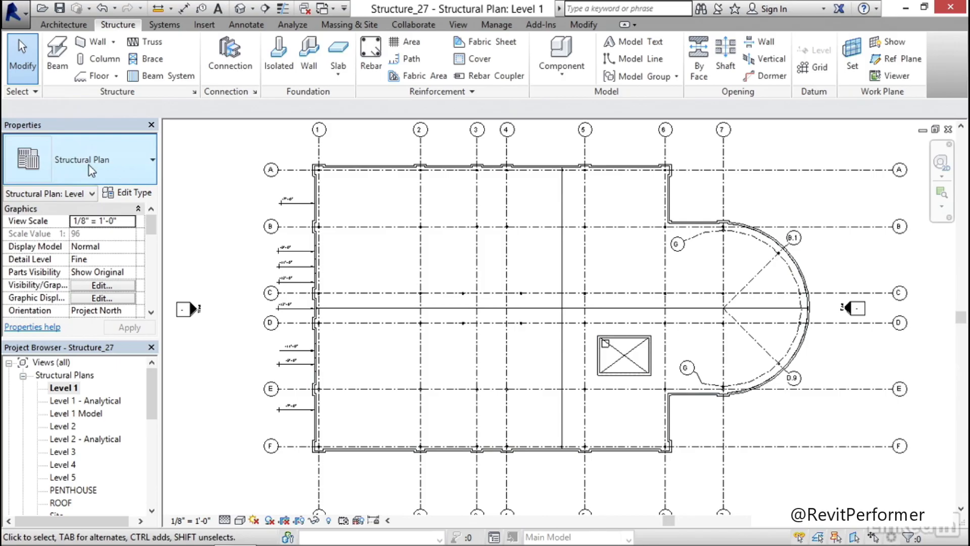
scroll(150, 228, down, 3)
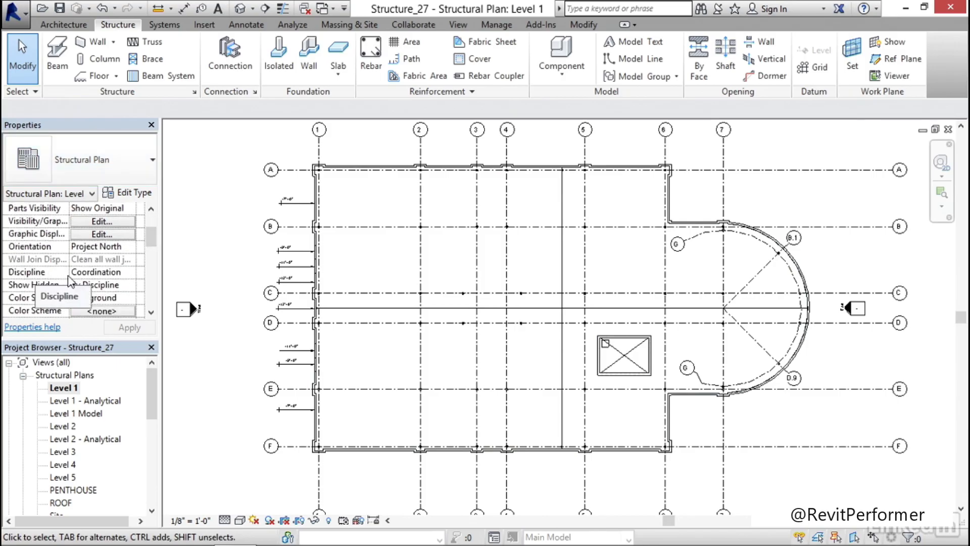
click(110, 276)
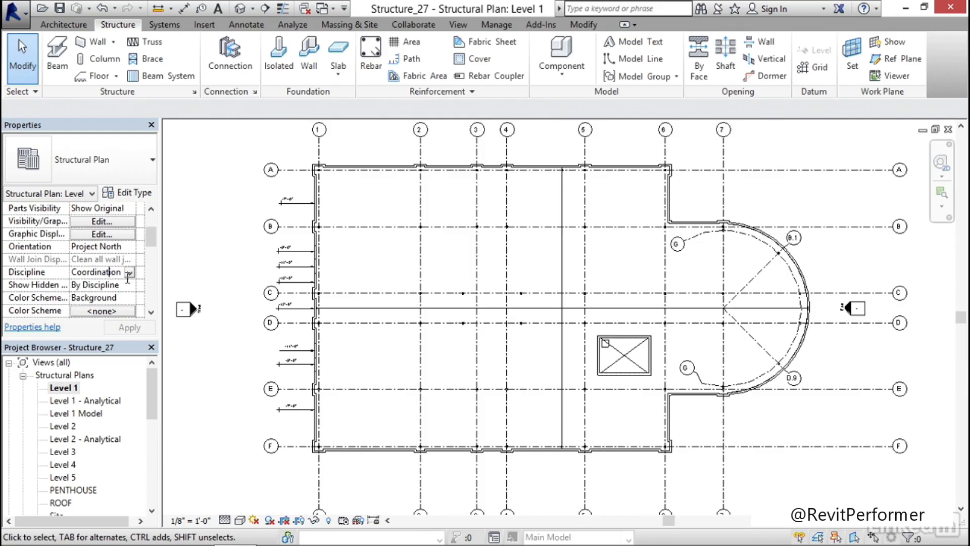
click(131, 273)
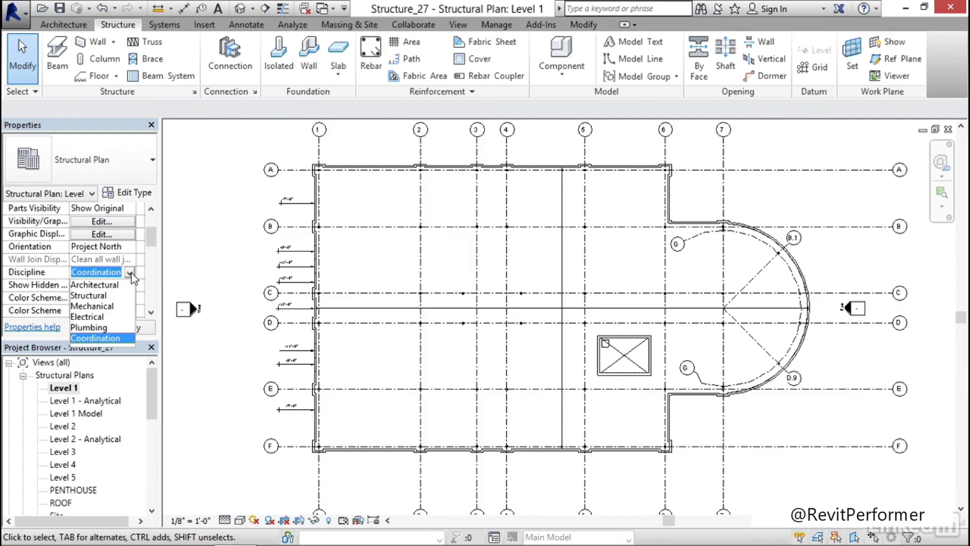
click(96, 298)
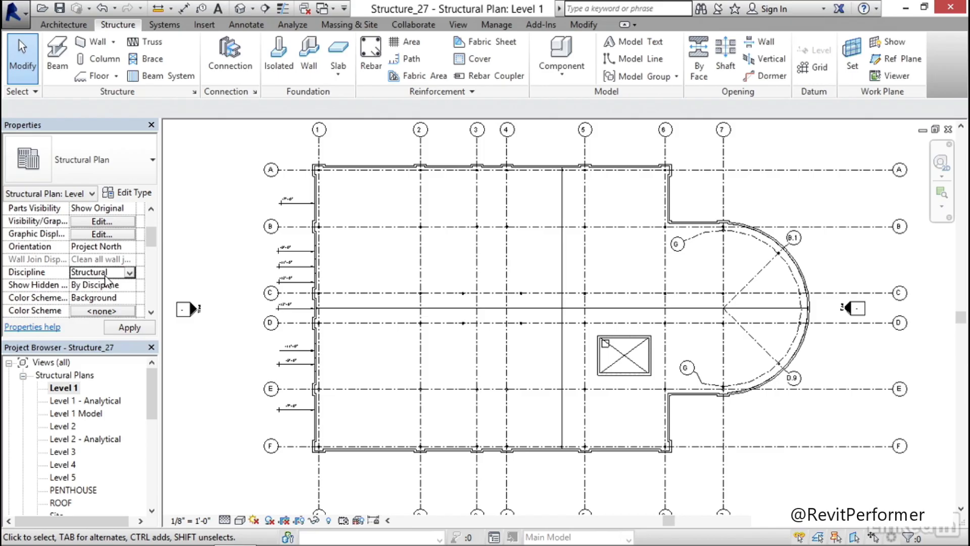
click(130, 328)
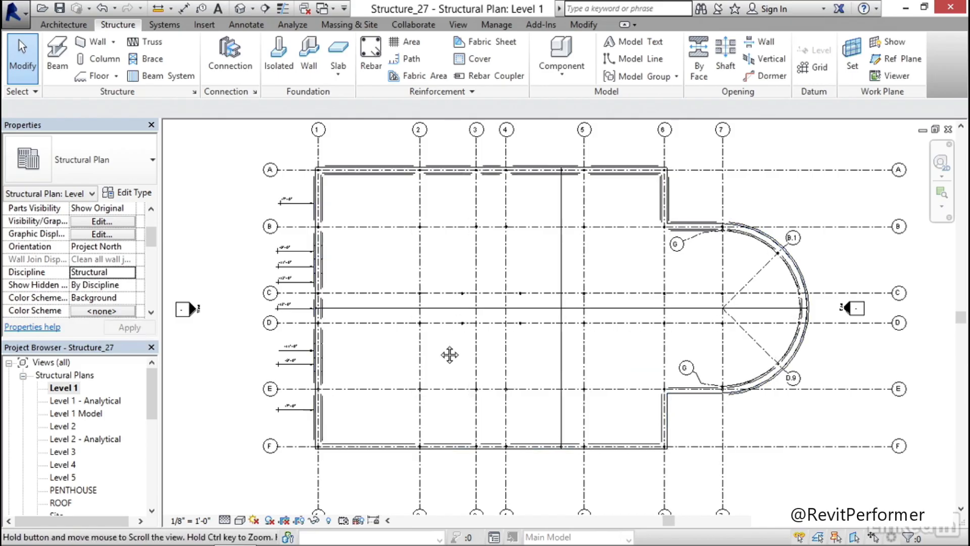
scroll(448, 353, up, 8)
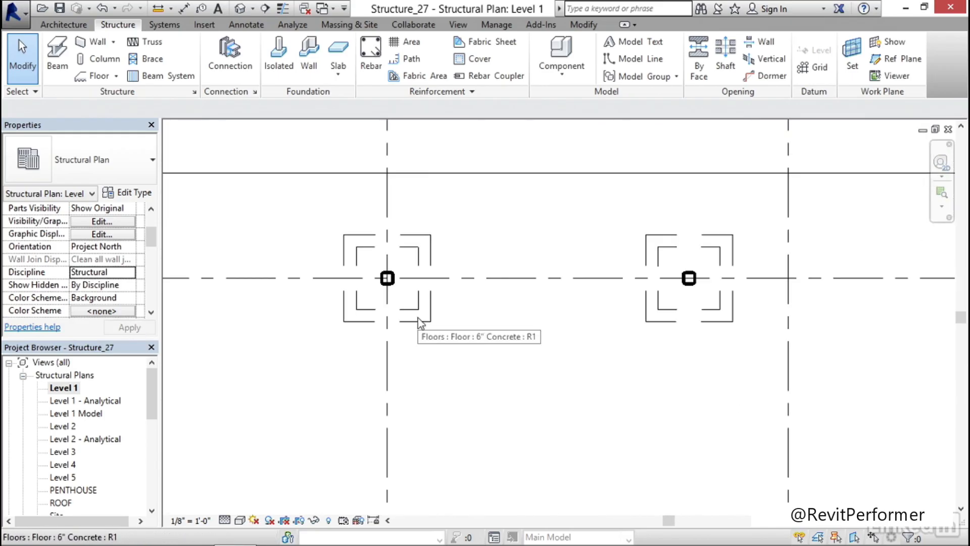
scroll(418, 318, down, 8)
middle_drag(374, 375, 400, 368)
scroll(400, 368, up, 6)
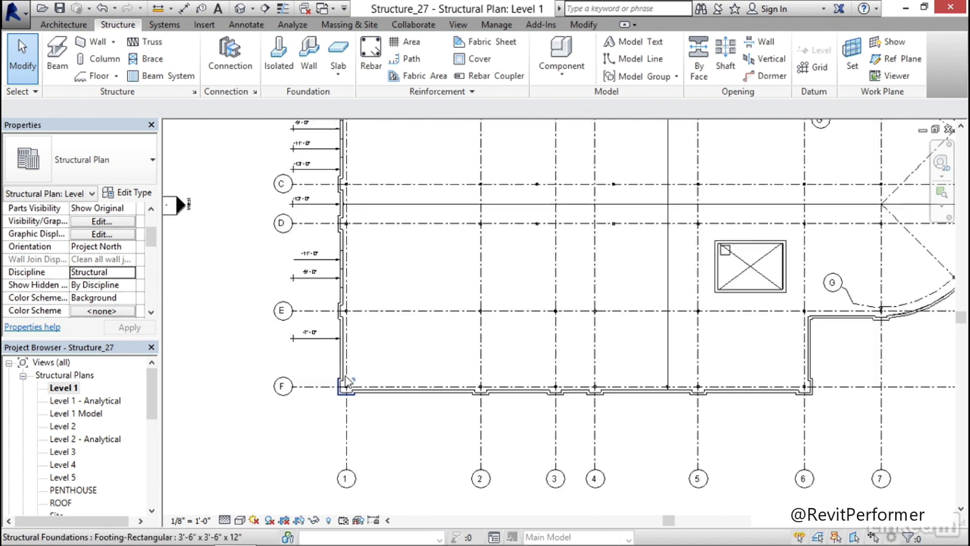
scroll(387, 346, down, 4)
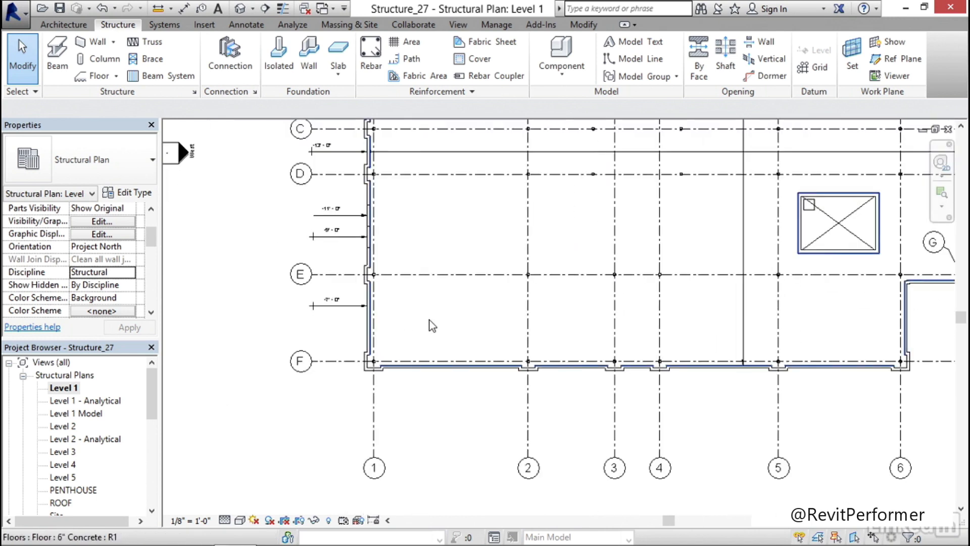
middle_drag(441, 325, 383, 396)
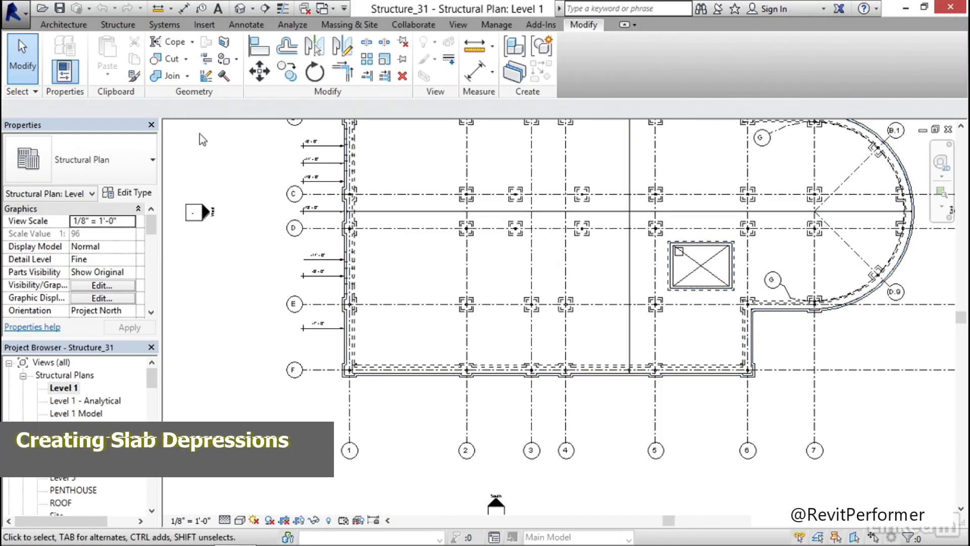
In the Level 1 plan of Structure_31, start an in-place model component in the Structural Foundations category
click(121, 24)
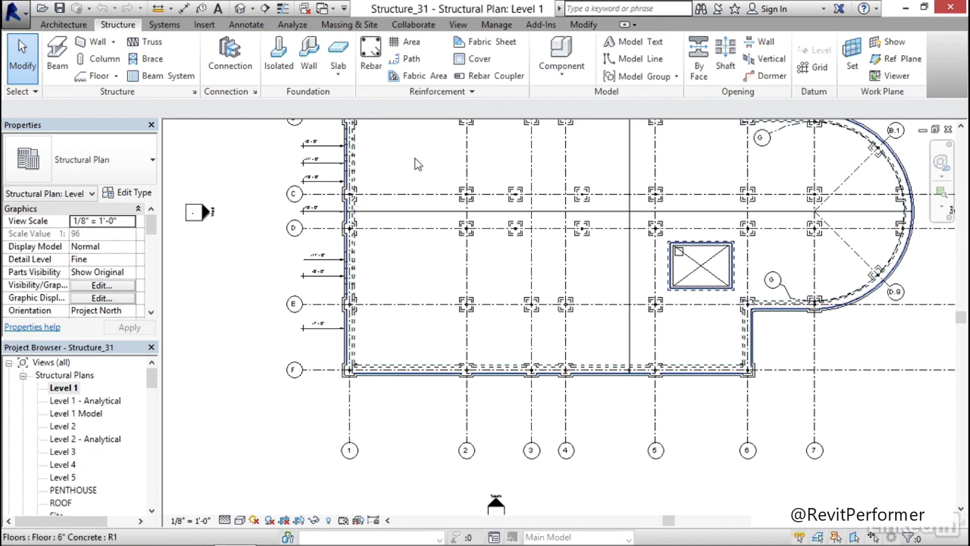
click(566, 79)
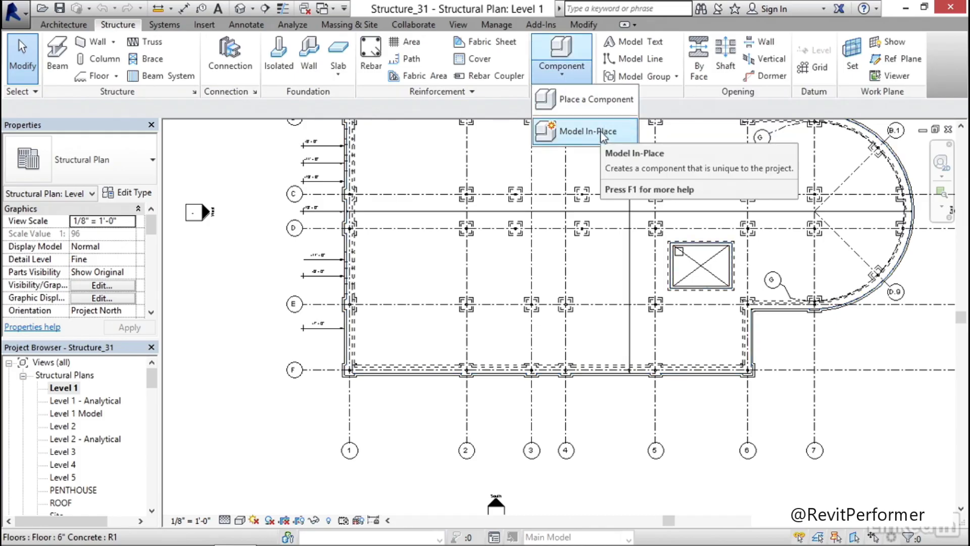
click(588, 131)
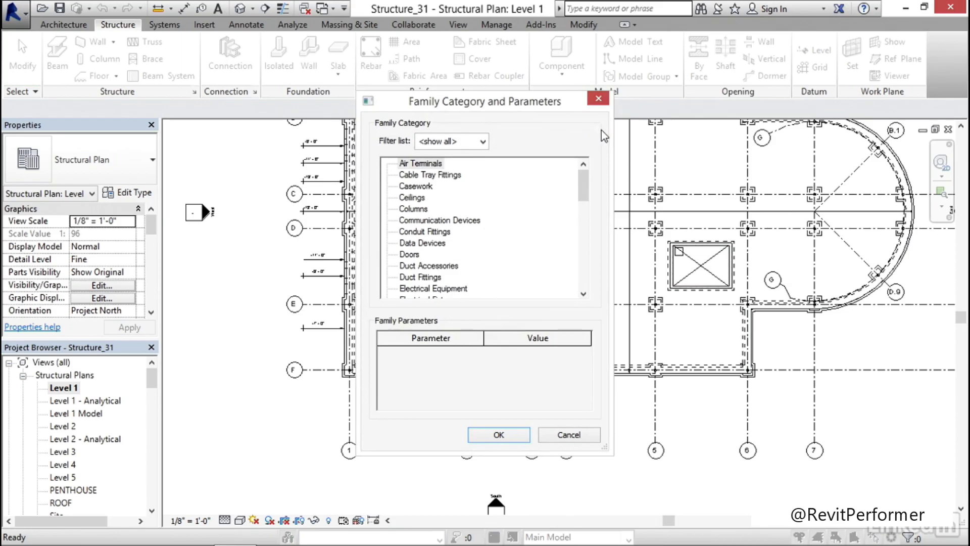
drag(584, 185, 585, 273)
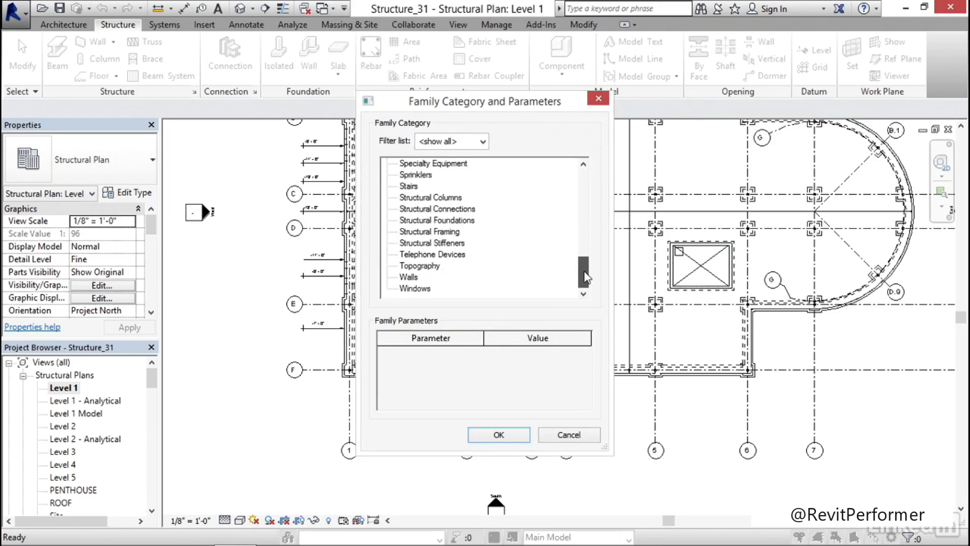
click(454, 225)
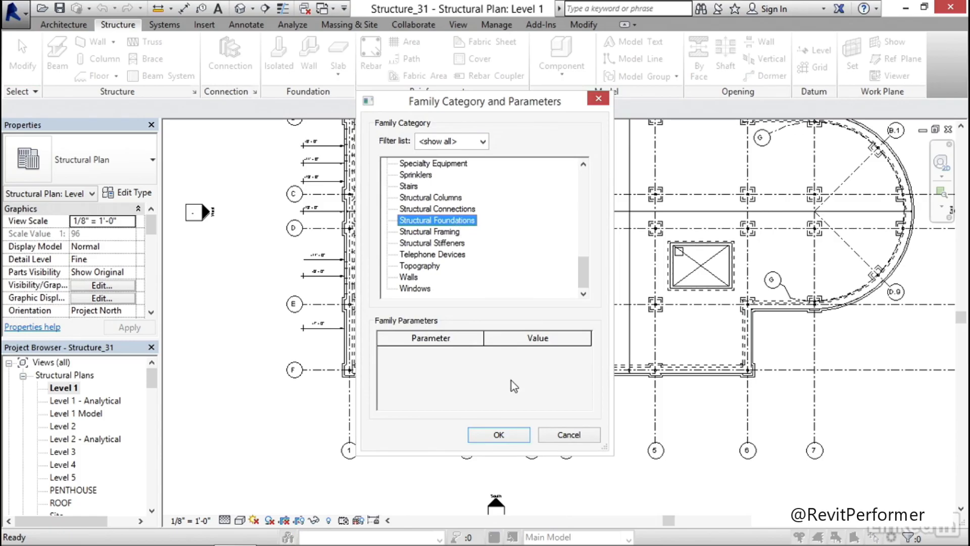
click(499, 435)
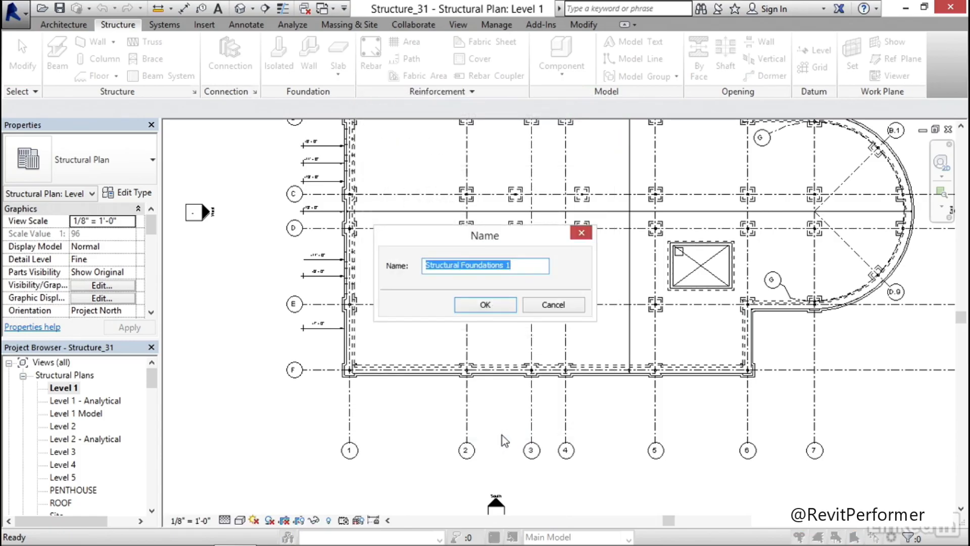
Name the in-place foundation family First Floor Depression
drag(509, 265, 424, 265)
key(BackSpace)
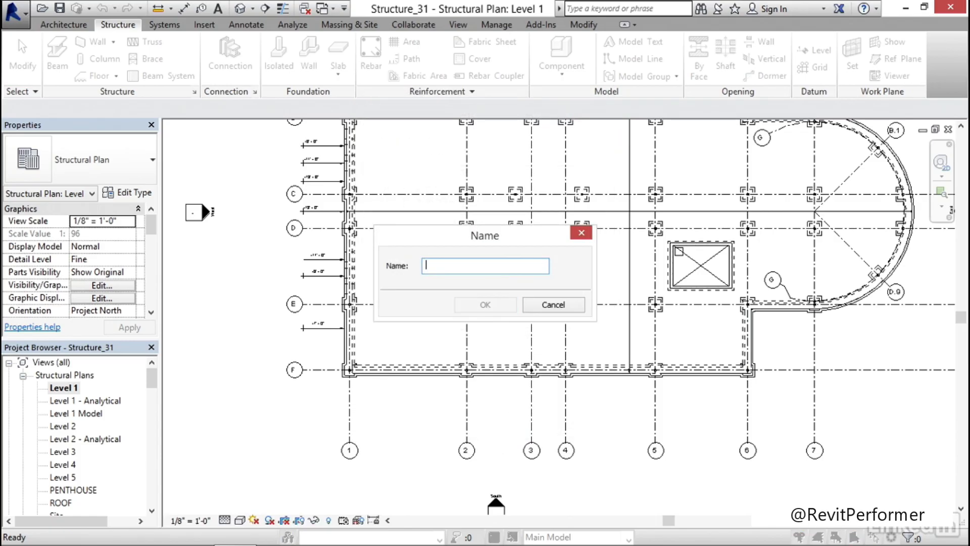
text(First Floor Depression)
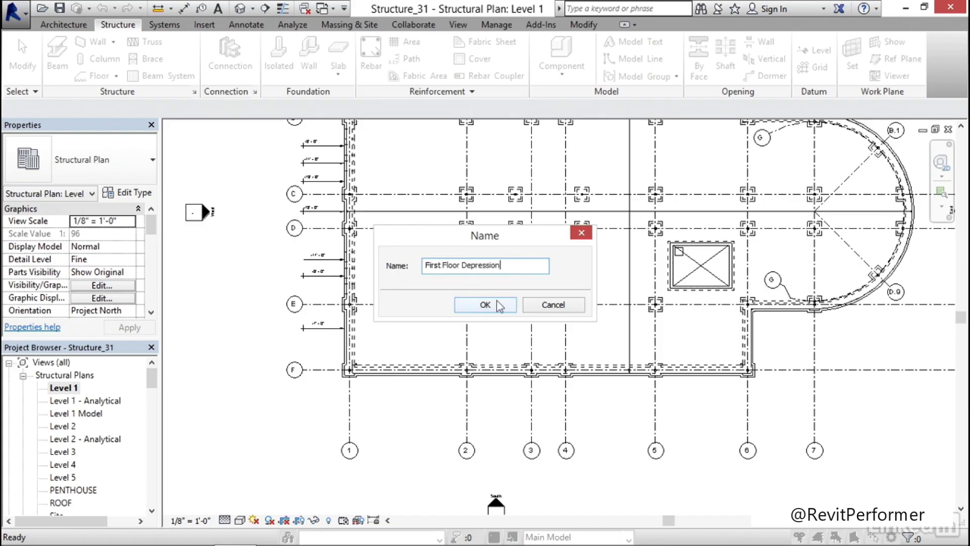
click(497, 306)
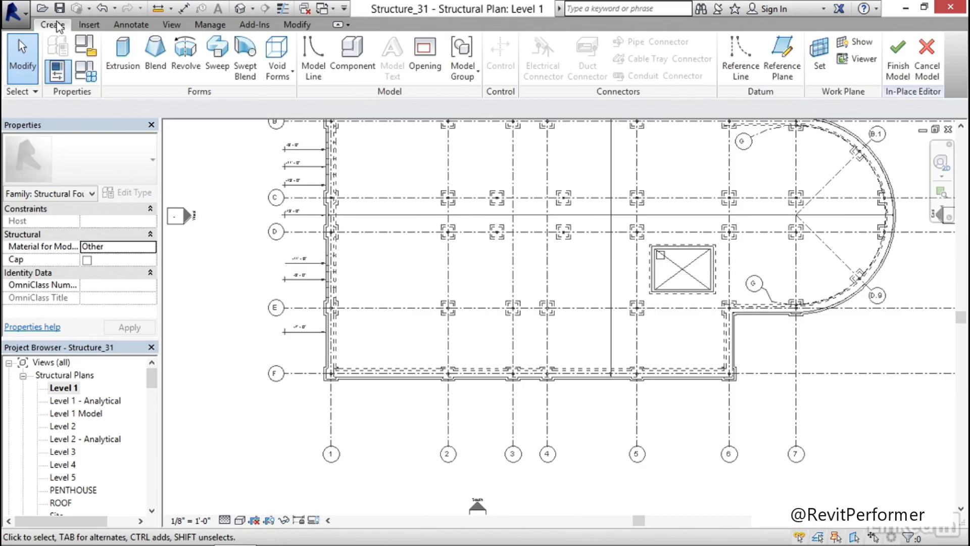
Start a void extrusion and set its work plane by picking the 6" concrete floor
click(273, 78)
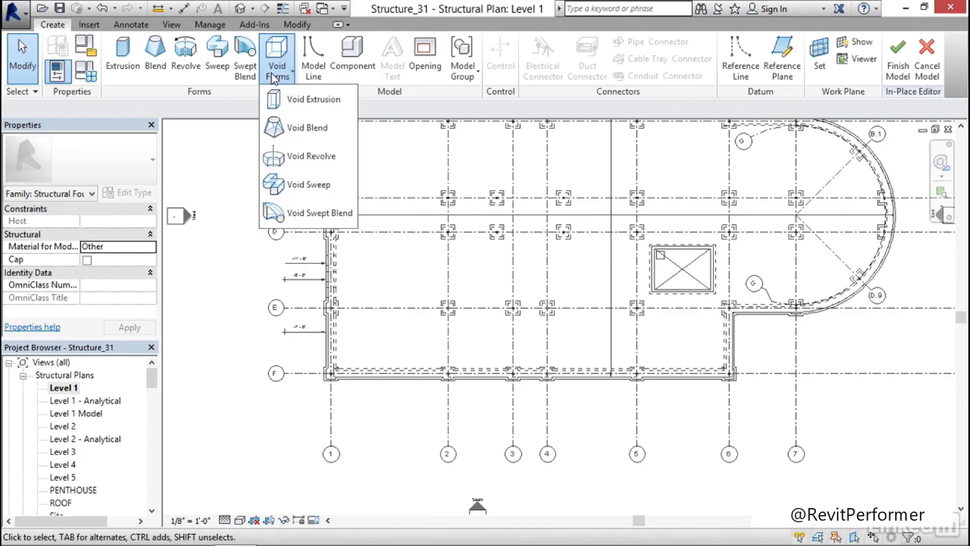
click(330, 100)
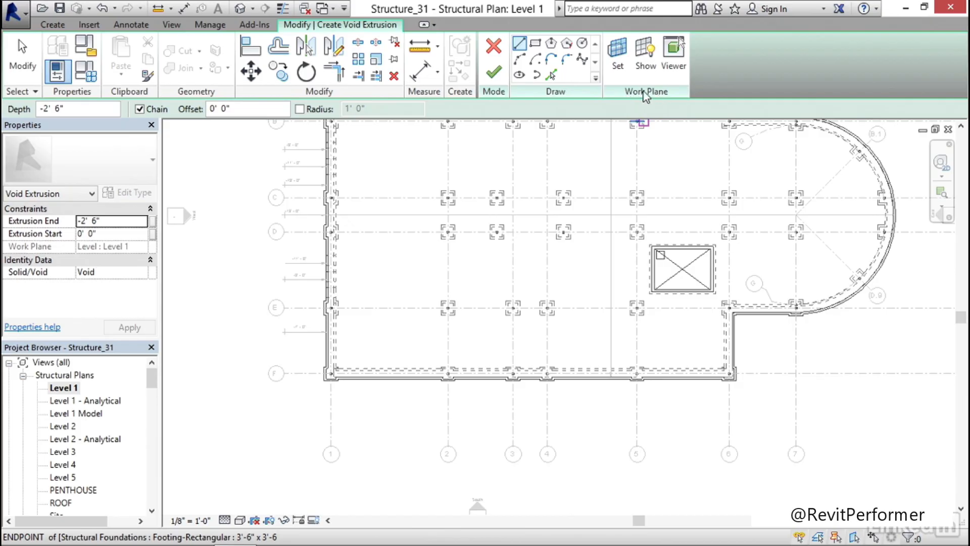
click(618, 67)
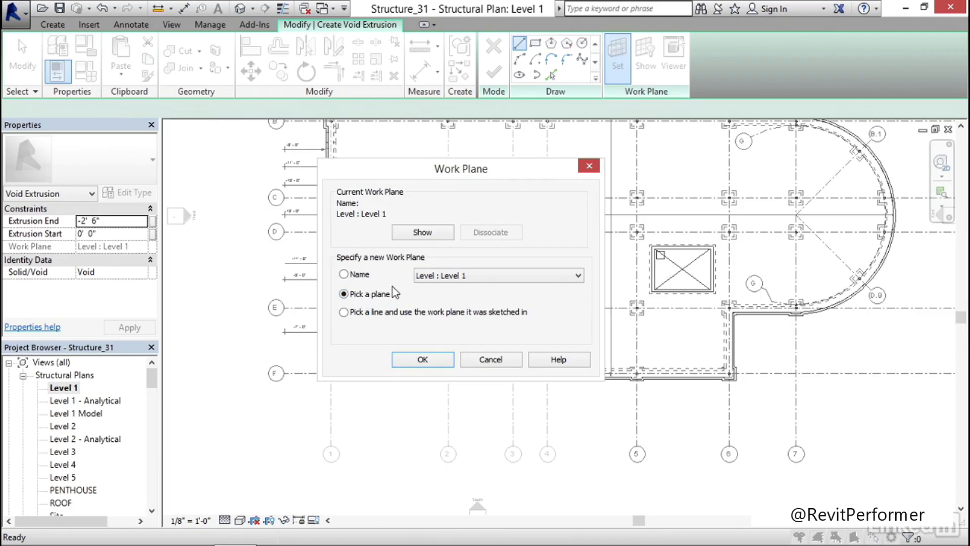
click(423, 360)
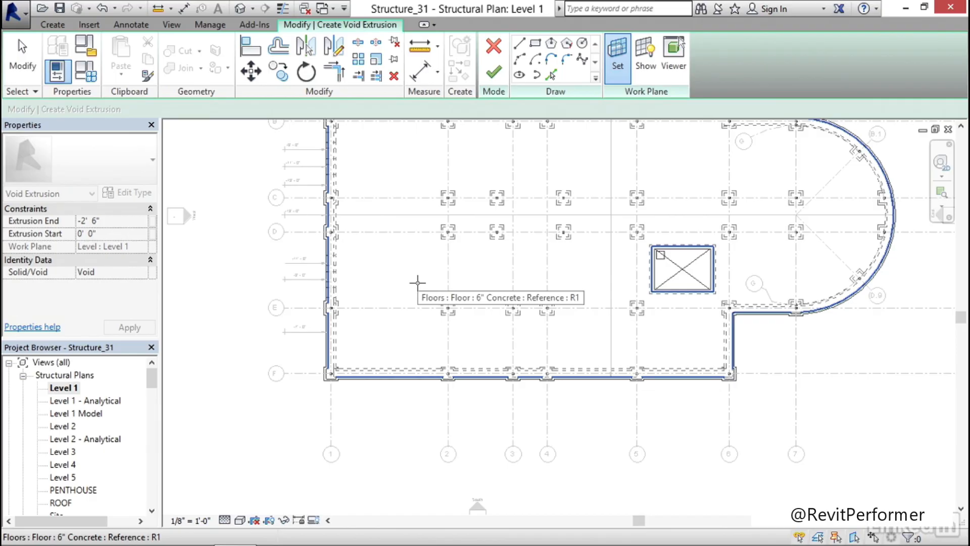
click(417, 283)
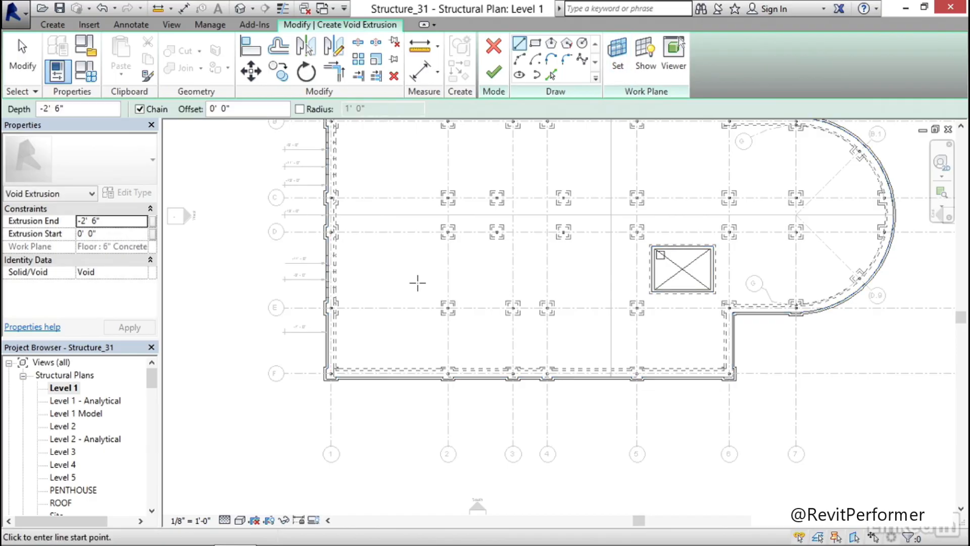
Set the void extrusion's end to 3"
click(115, 221)
text(3)
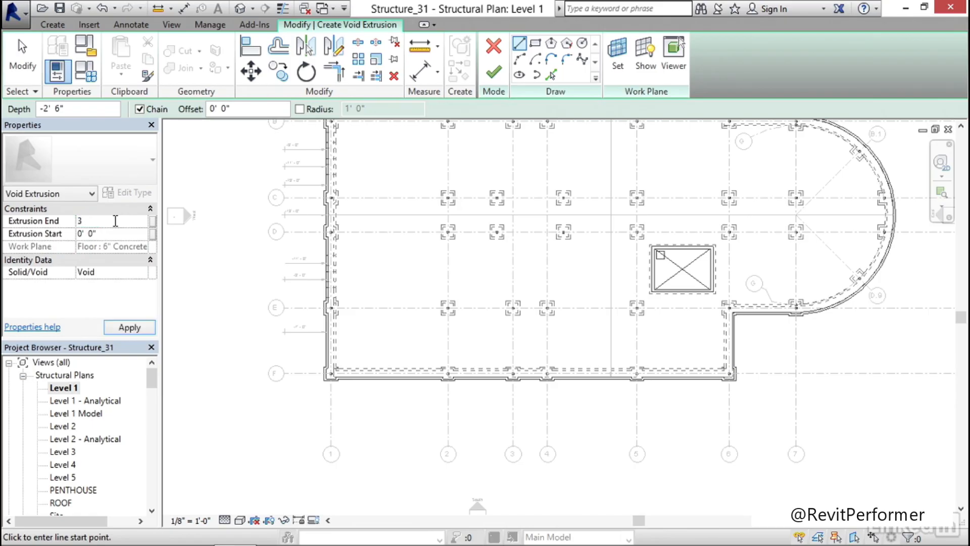
middle_drag(484, 312, 429, 294)
key(Escape)
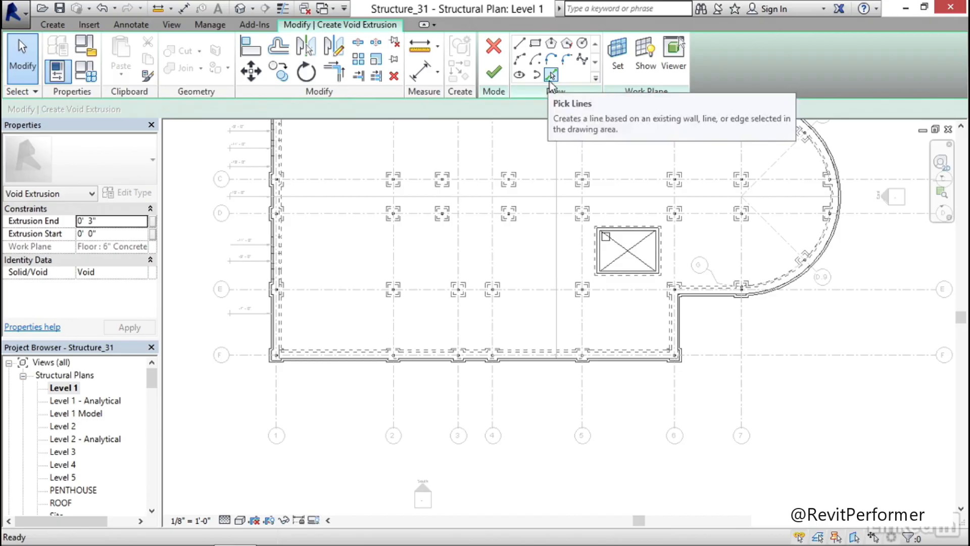
Sketch a vertical line about 37' 6" long from the slab edge beside grid 3, and a horizontal line joining its upper end to the west slab edge
click(521, 44)
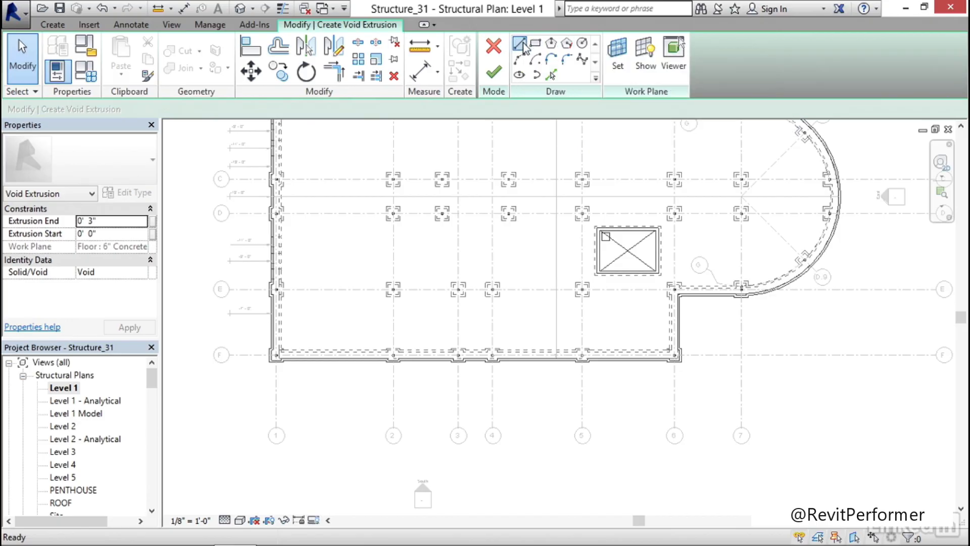
scroll(460, 358, up, 5)
scroll(477, 340, up, 2)
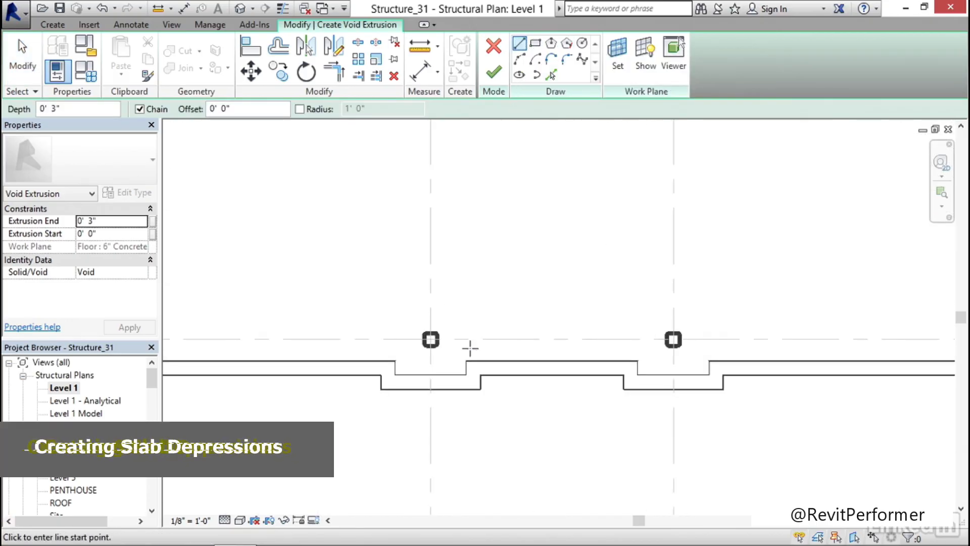
click(466, 358)
scroll(456, 268, down, 4)
scroll(460, 258, down, 3)
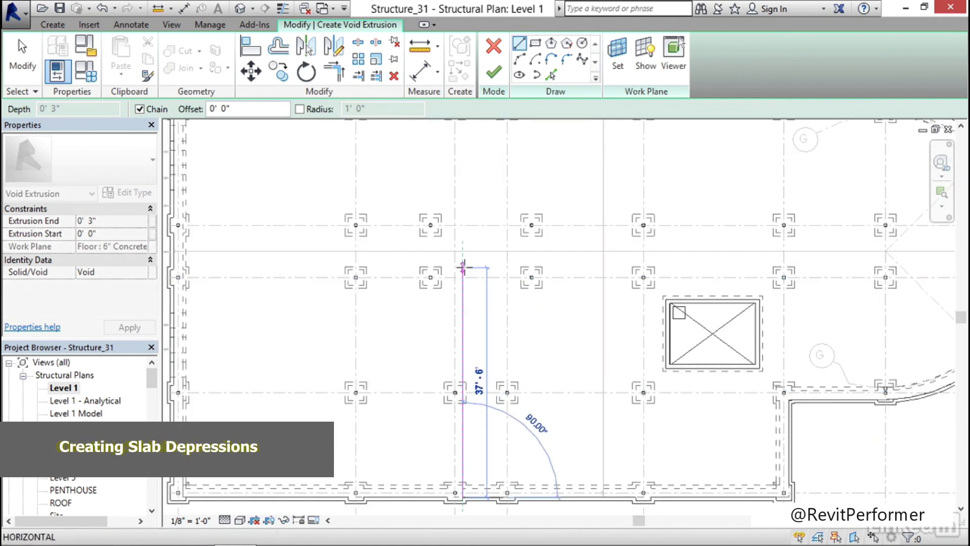
click(464, 267)
key(Escape)
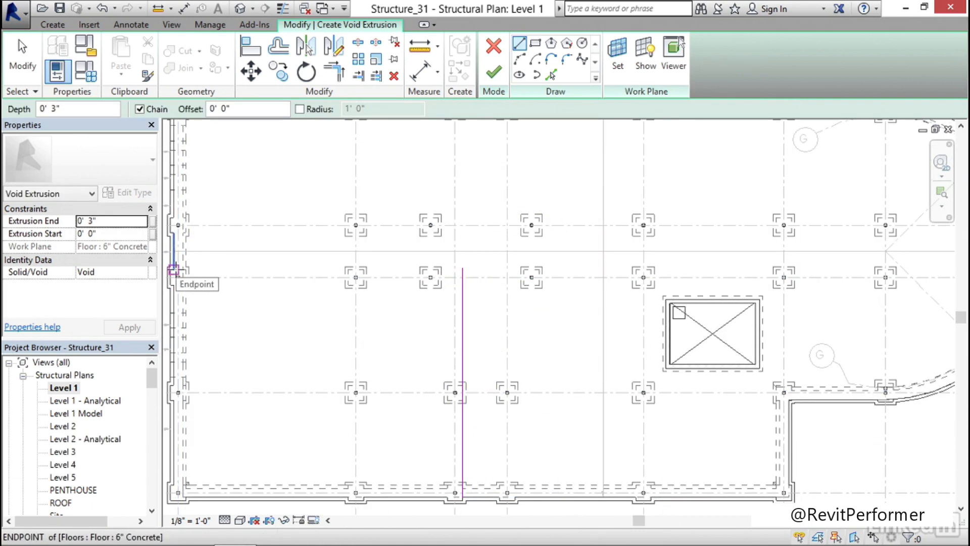
click(173, 270)
click(462, 269)
key(Escape)
Sketch an outer vertical line about 43' long beside grid 4, and a horizontal line about 53' 2" long joining it to the west slab edge
scroll(481, 267, up, 5)
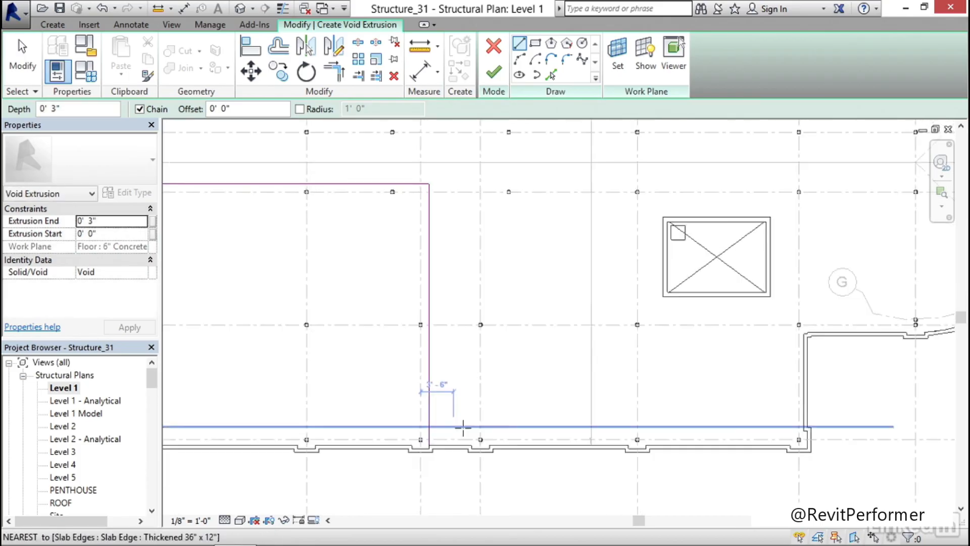
click(477, 448)
scroll(485, 435, down, 5)
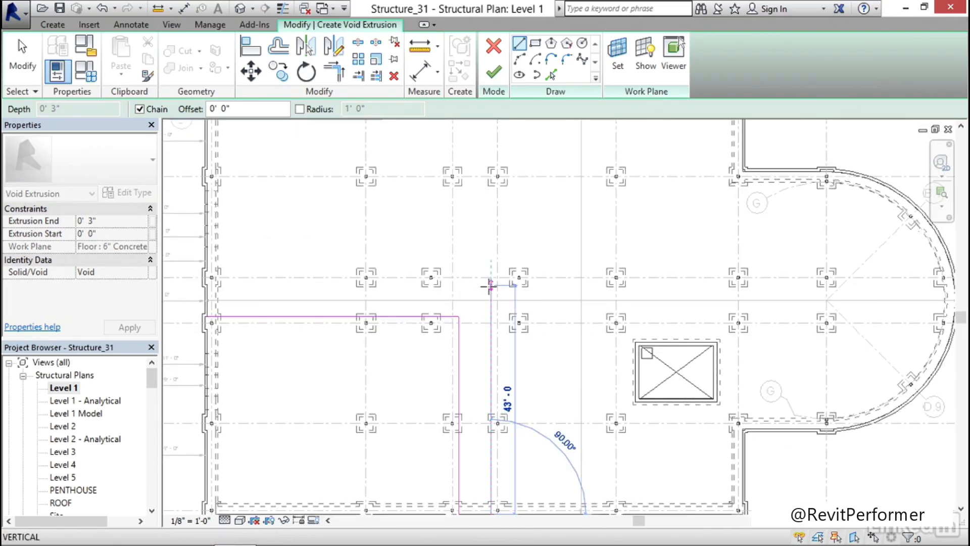
click(491, 286)
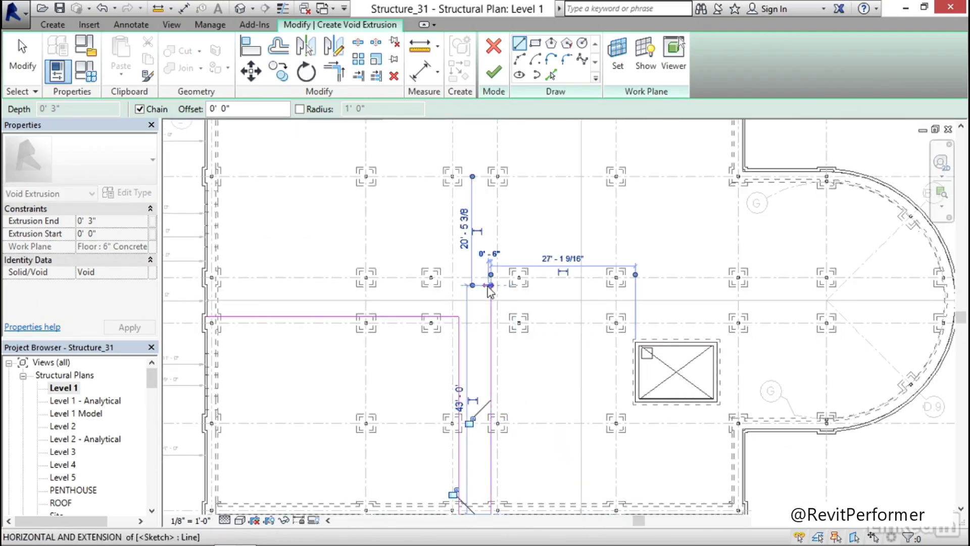
click(206, 284)
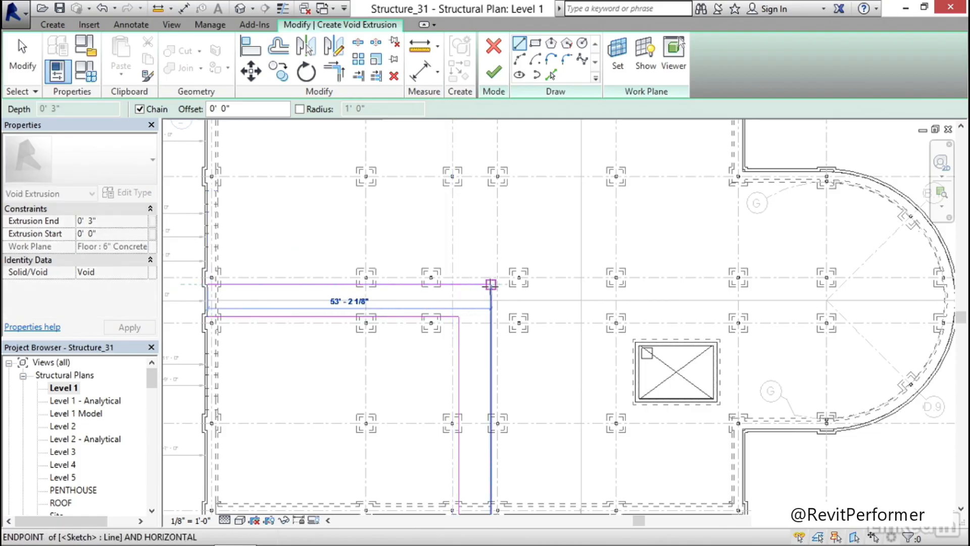
key(Escape)
key(Escape)
Pull the outer horizontal line's end back from the corner, and trim it and the outer vertical line to a corner again
scroll(475, 299, up, 5)
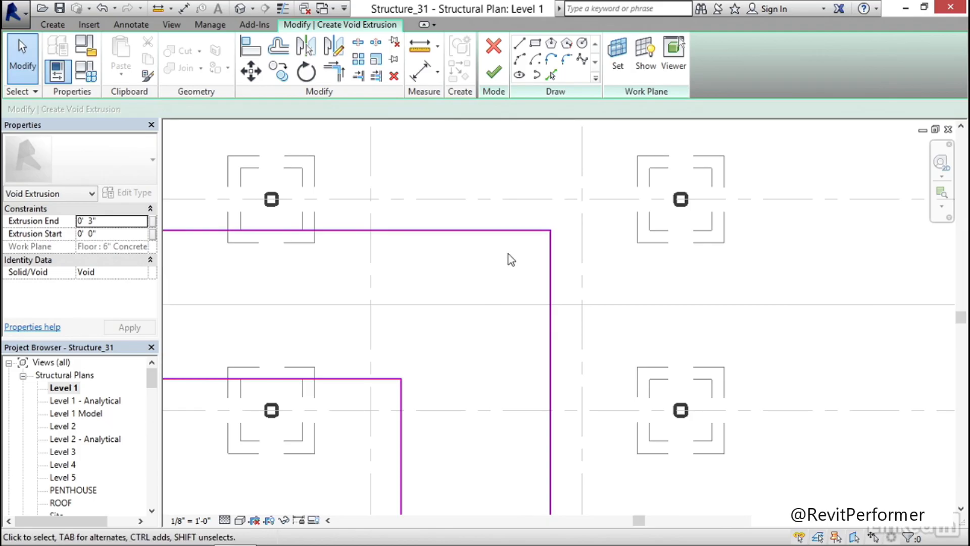
click(530, 230)
drag(550, 231, 513, 231)
click(492, 265)
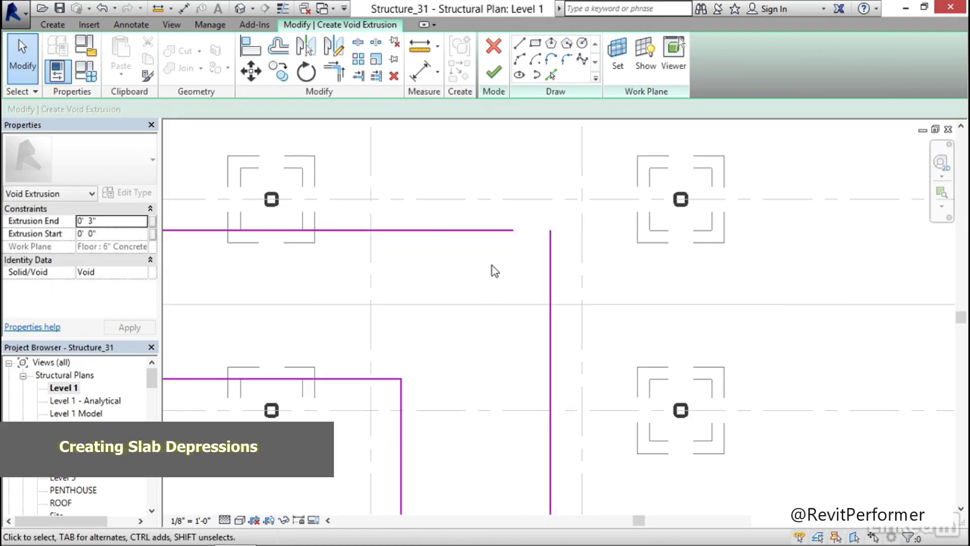
key(t)
key(r)
click(468, 232)
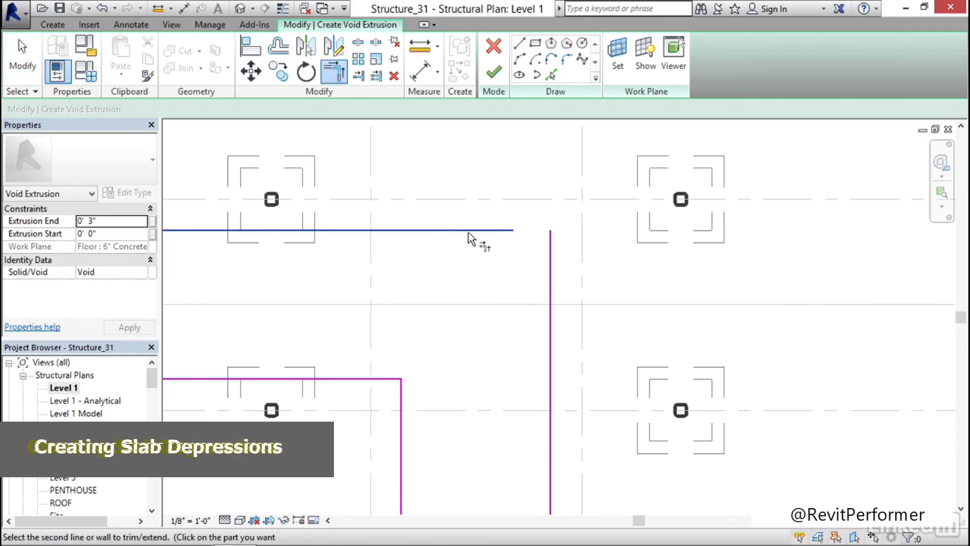
click(552, 266)
key(Escape)
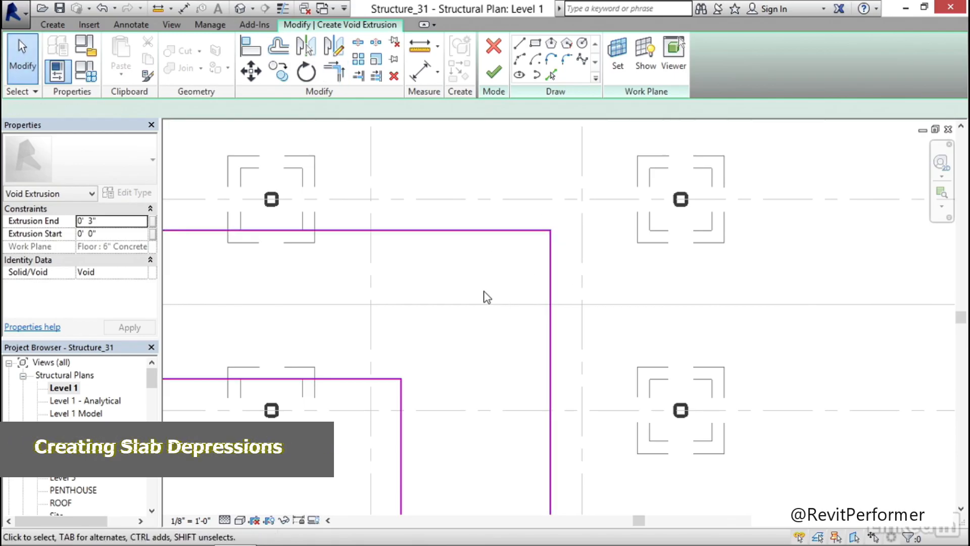
Close the south end of the sketch with a line along the slab edge between the two vertical lines
scroll(474, 313, down, 3)
scroll(474, 314, down, 3)
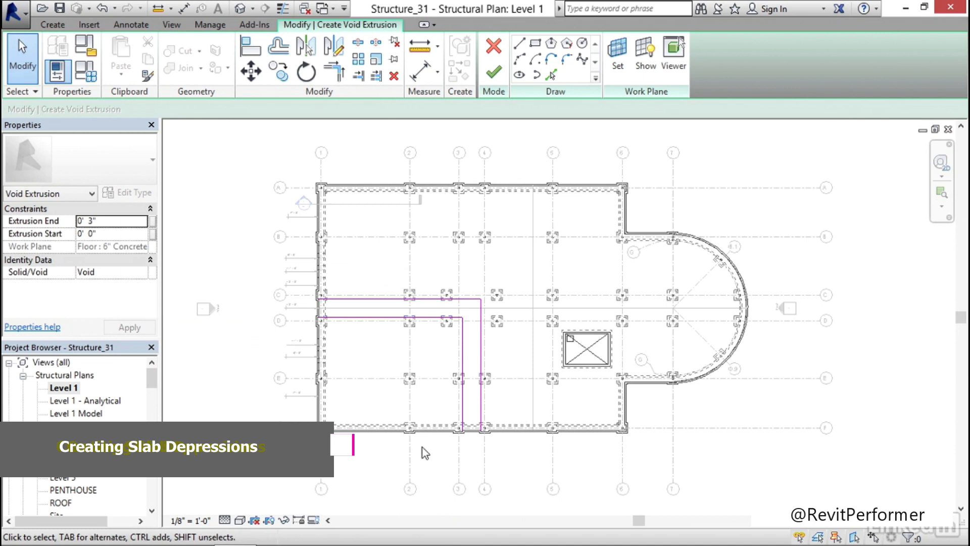
scroll(478, 436, up, 3)
scroll(479, 437, up, 4)
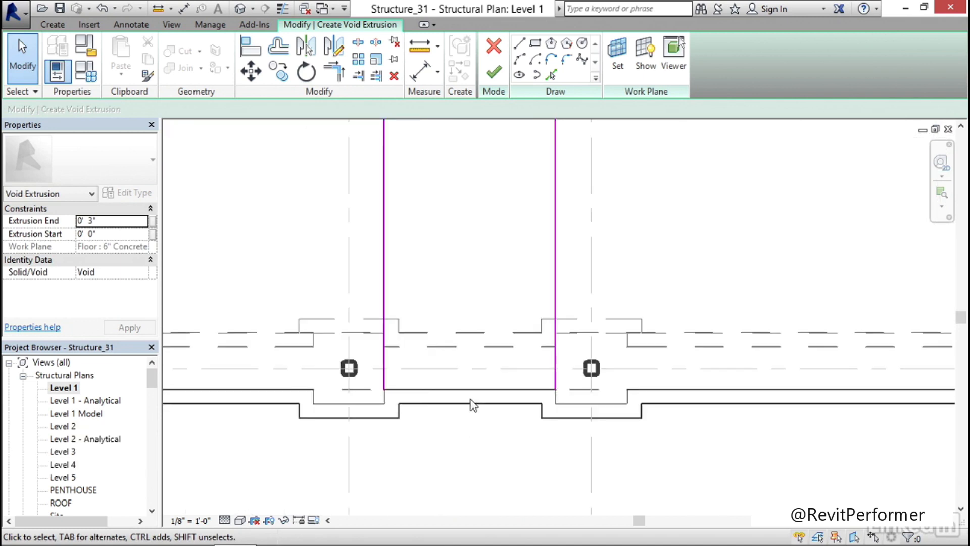
click(520, 43)
click(384, 389)
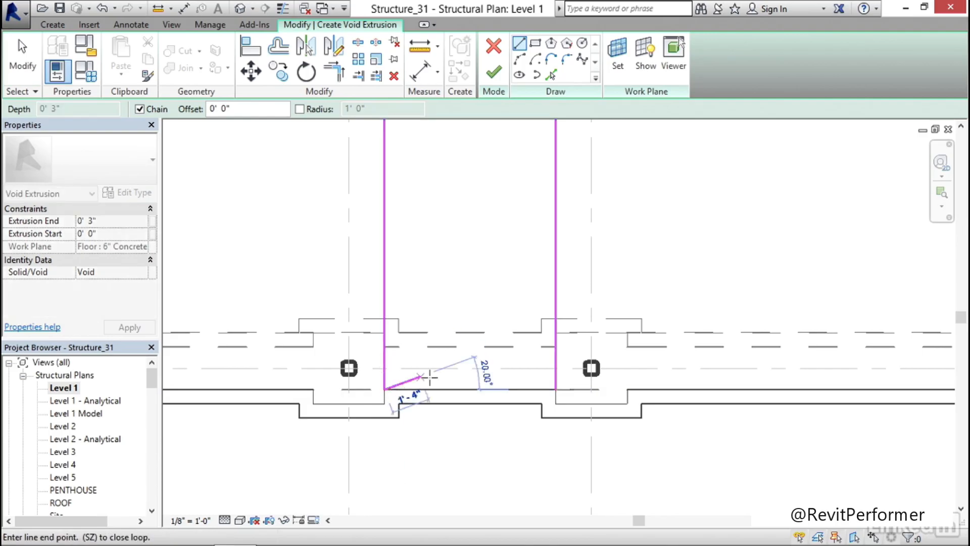
click(555, 389)
Close the west end of the sketch with a line between the two horizontal lines, and leave the Line tool
scroll(511, 338, down, 5)
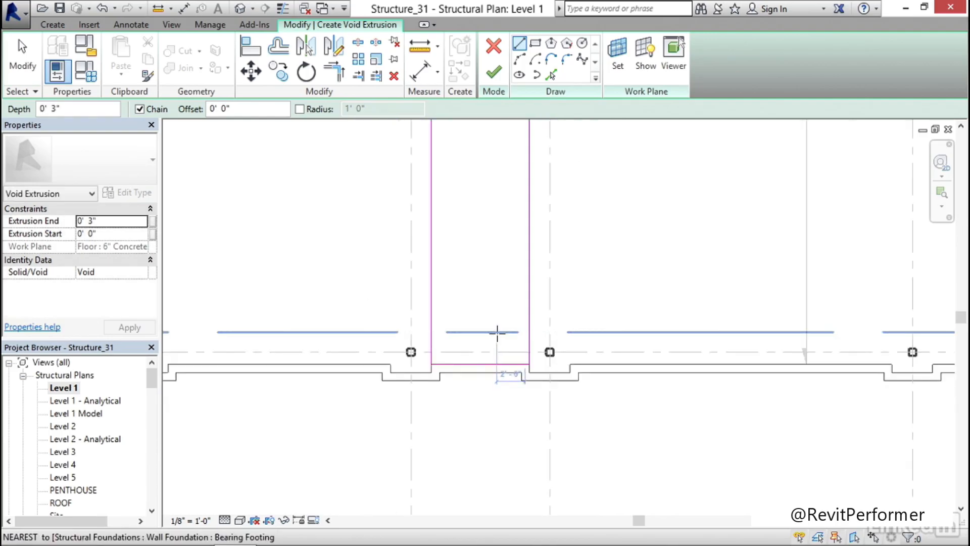
scroll(222, 212, up, 10)
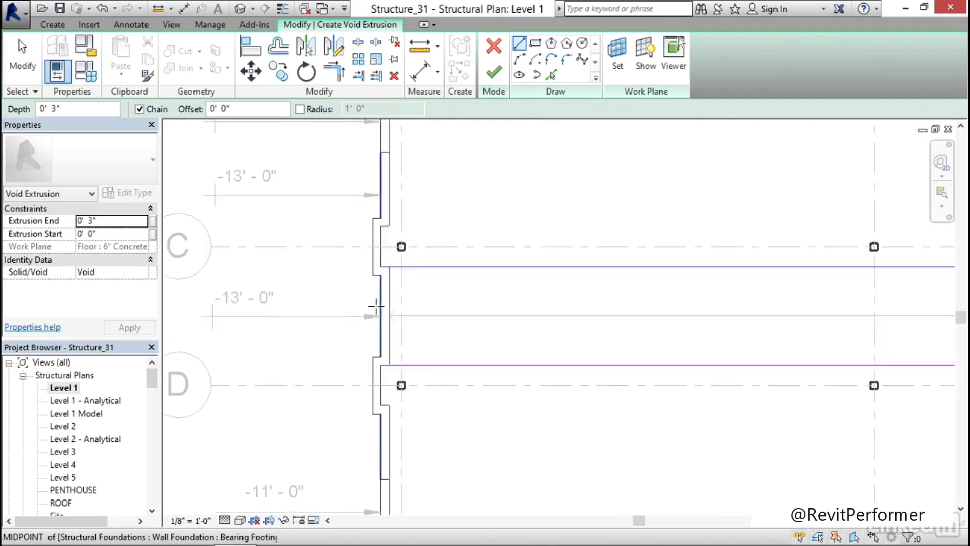
click(396, 247)
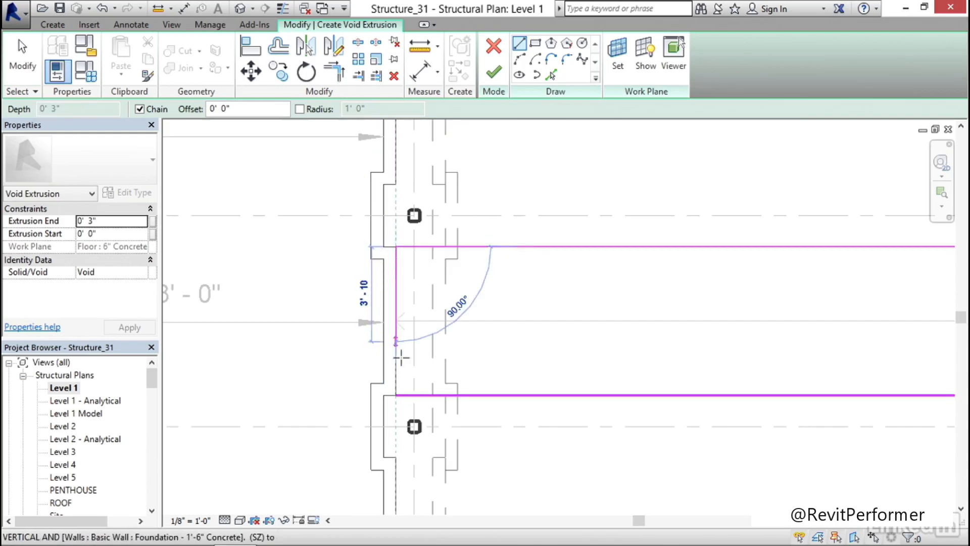
click(396, 395)
key(Escape)
key(Escape)
Finish the L-shaped void extrusion sketch and clear the selection
scroll(473, 320, down, 8)
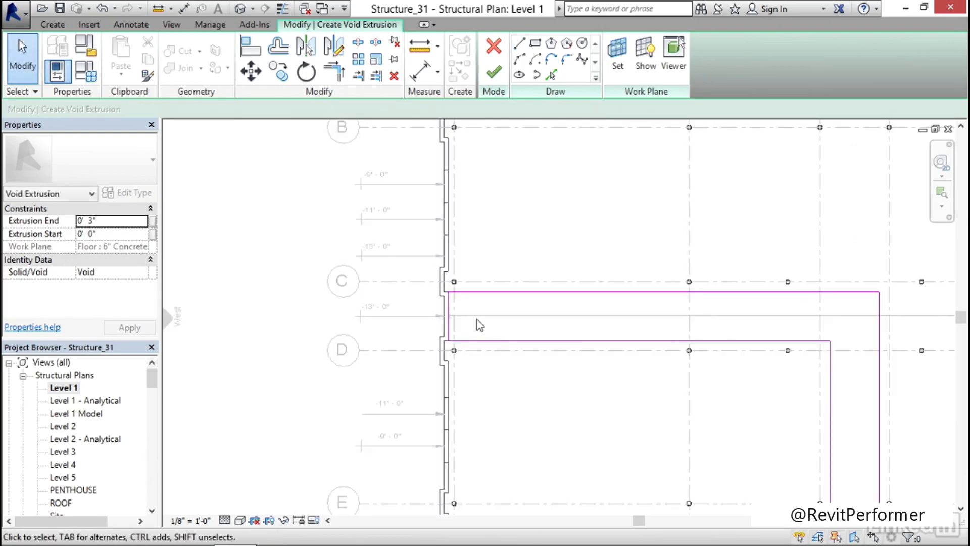
scroll(603, 392, up, 2)
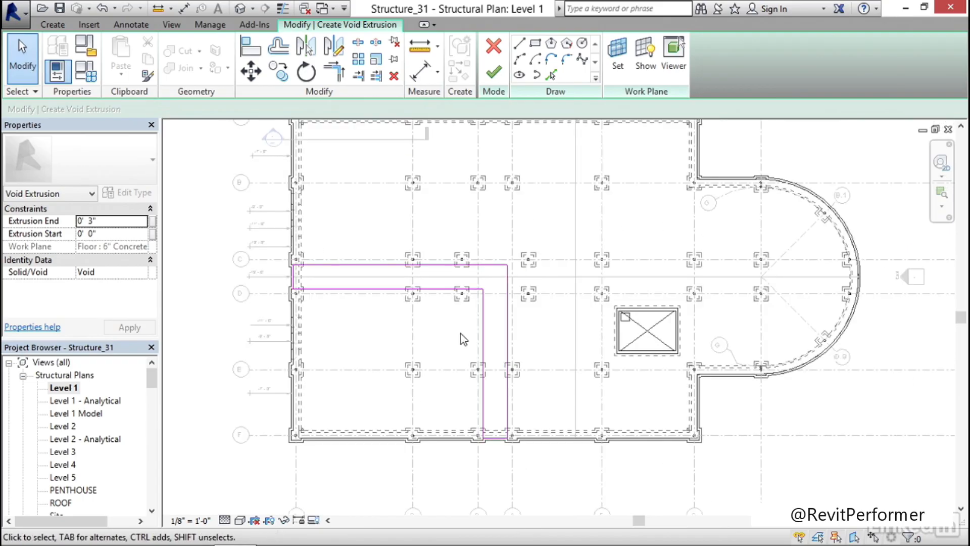
click(493, 75)
key(Escape)
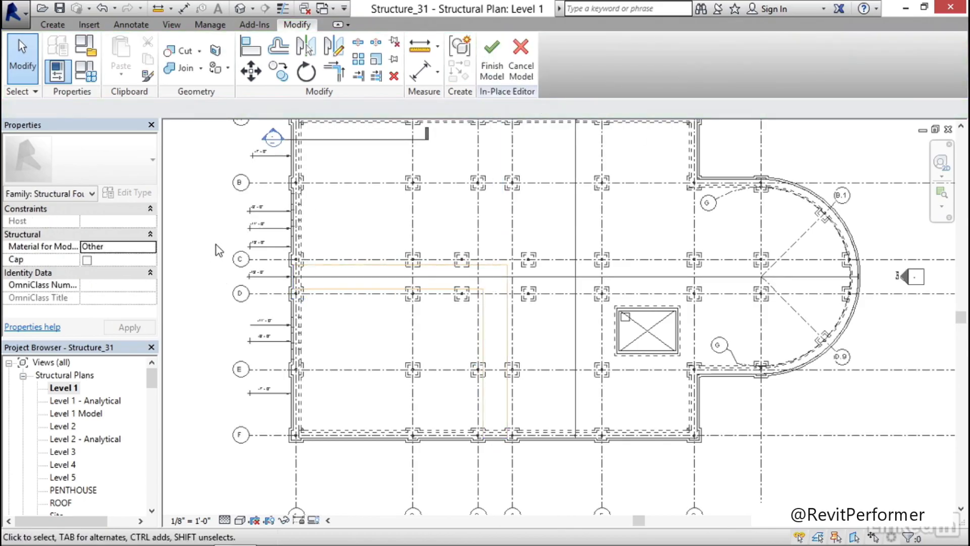
In the default 3D view, cut the 6" concrete floor with the void extrusion and inspect the depression at the foundation wall
click(240, 9)
scroll(390, 355, up, 8)
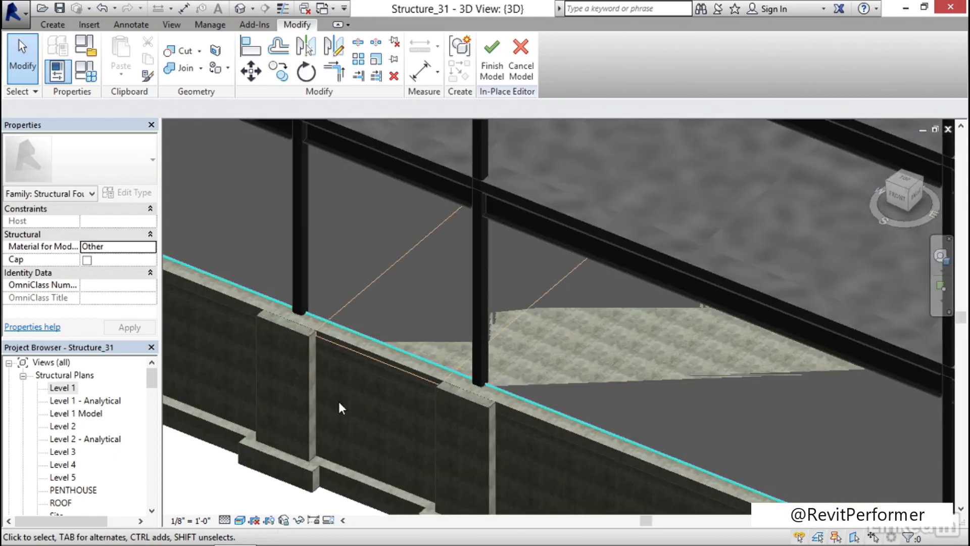
scroll(337, 399, up, 3)
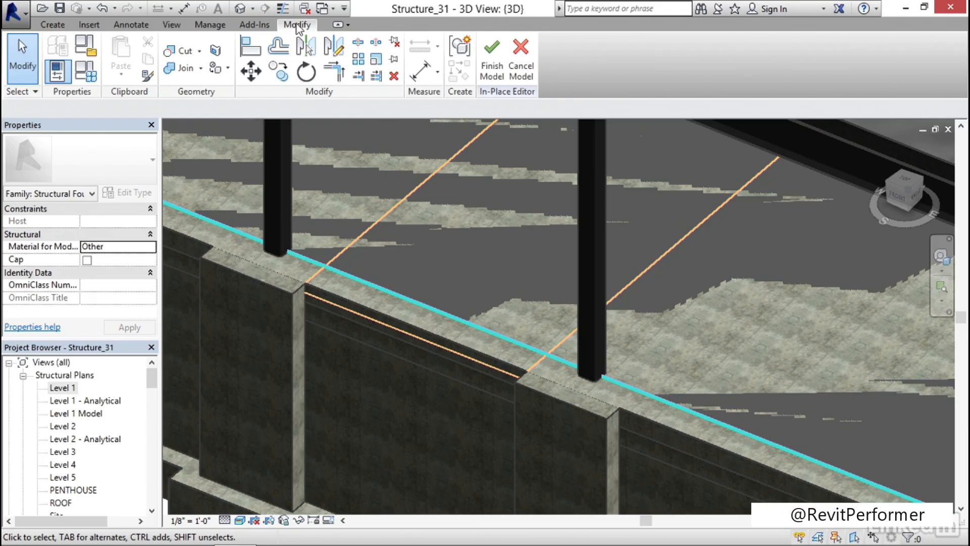
click(183, 53)
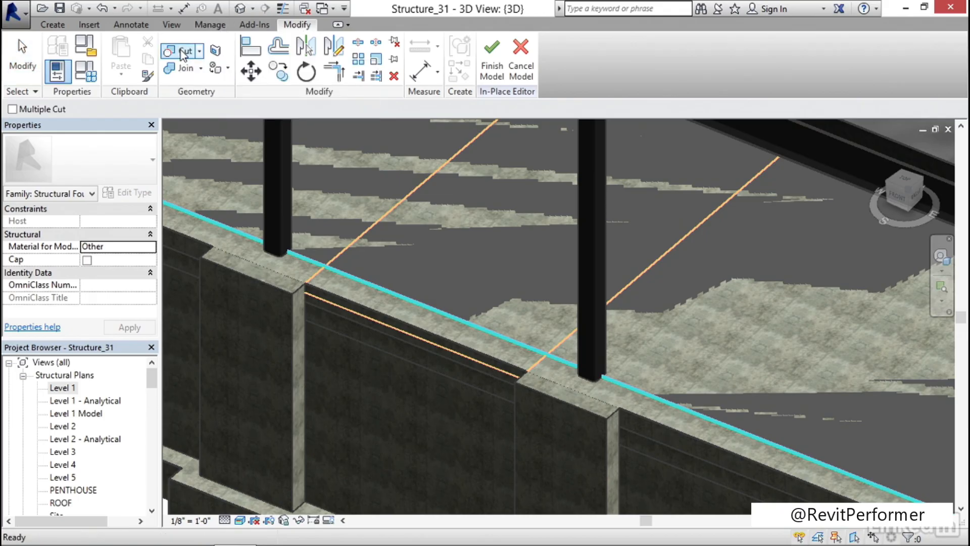
click(199, 245)
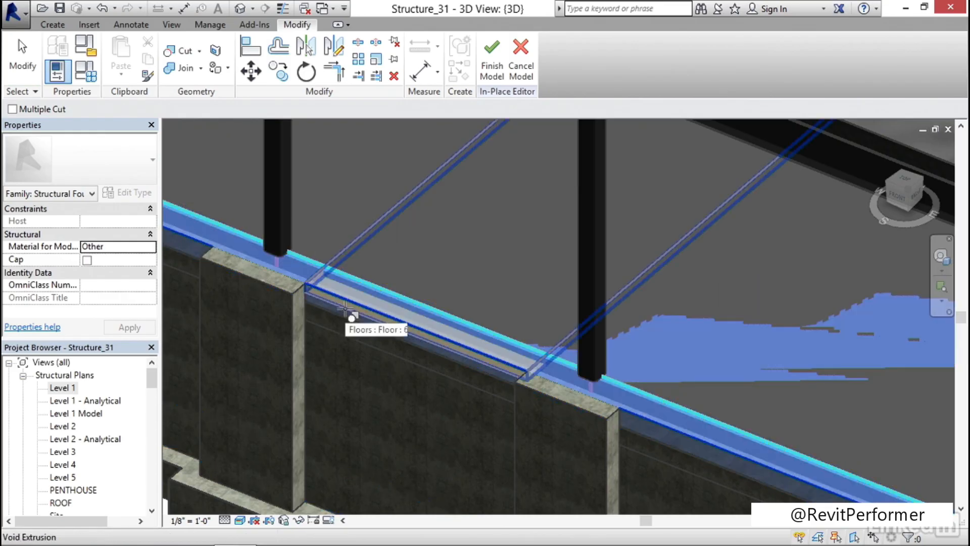
click(359, 362)
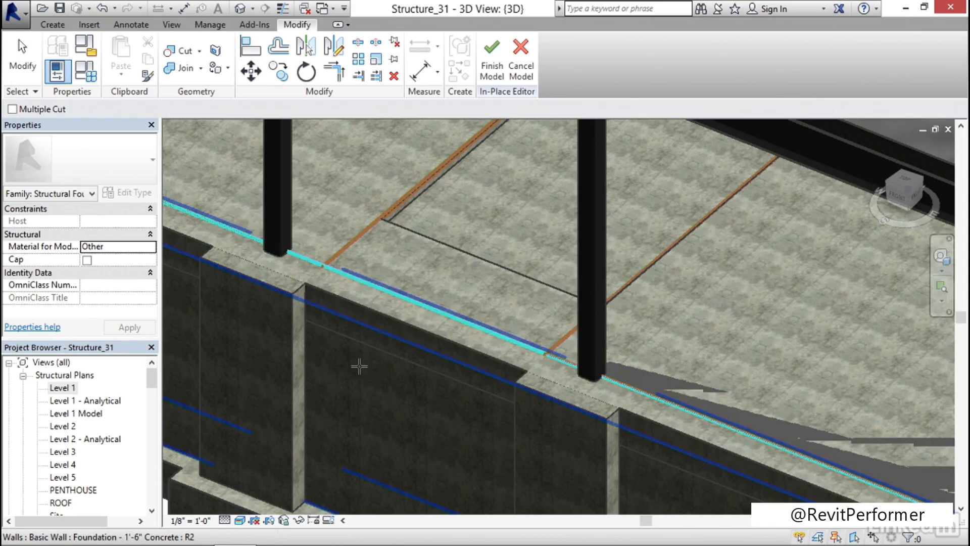
key(Escape)
scroll(394, 321, down, 4)
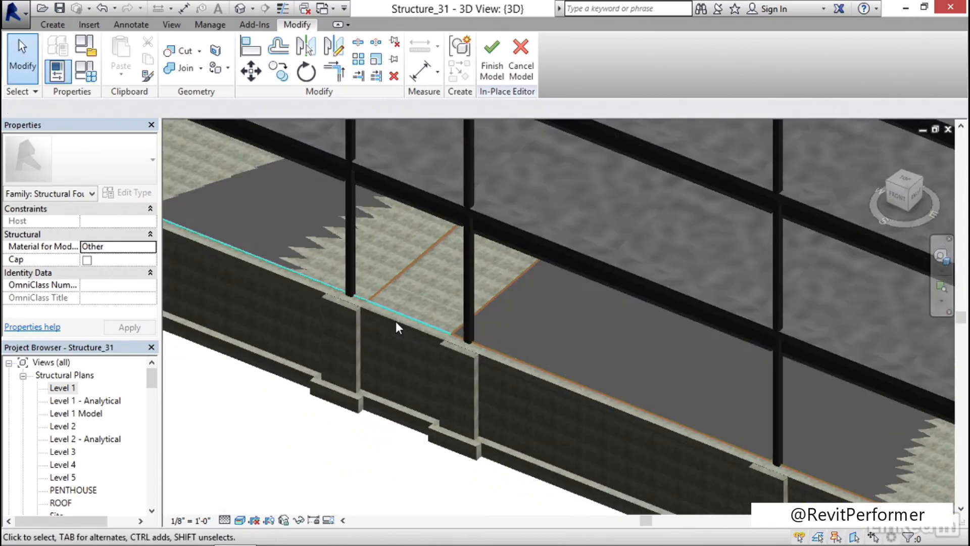
scroll(381, 330, up, 3)
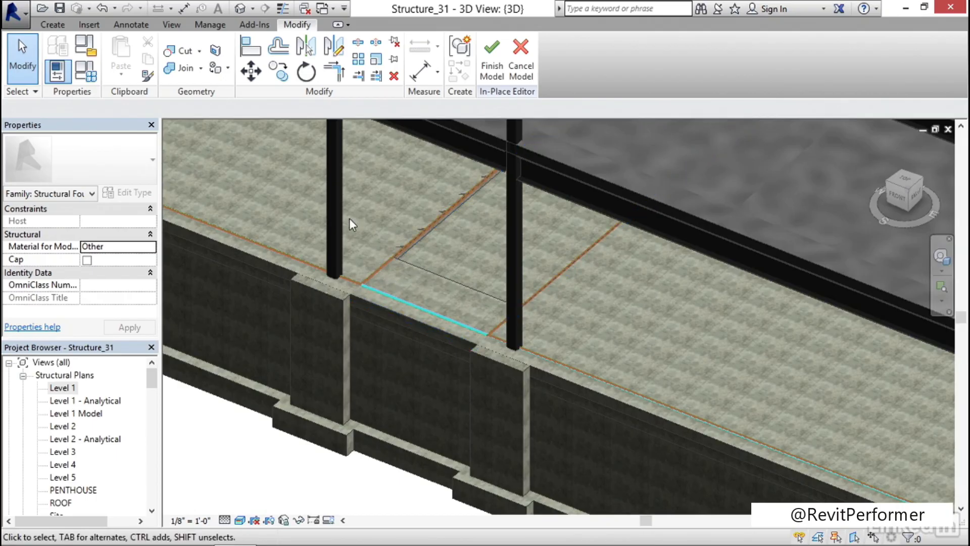
Cut the Thickened 36" x 12" slab edge with the void extrusion and finish the in-place model
click(185, 51)
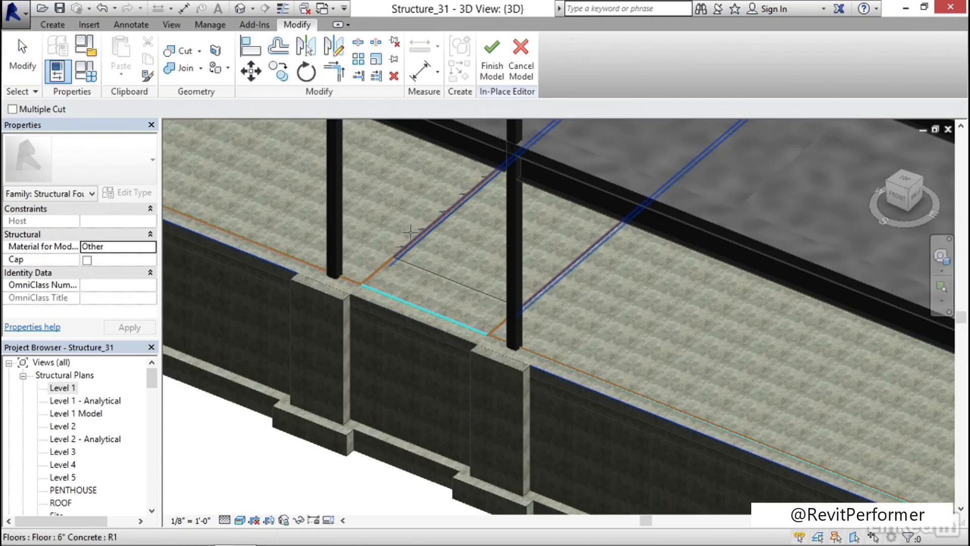
click(423, 265)
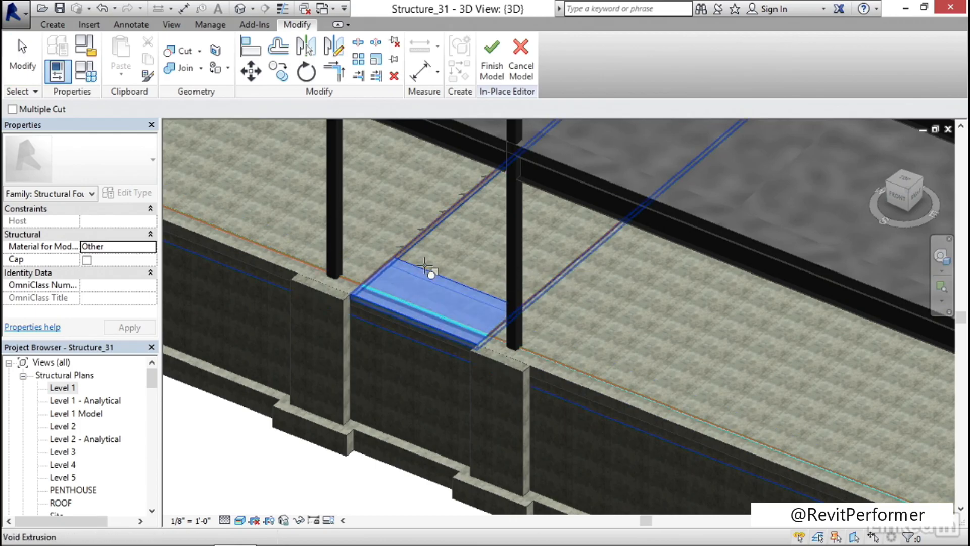
click(430, 240)
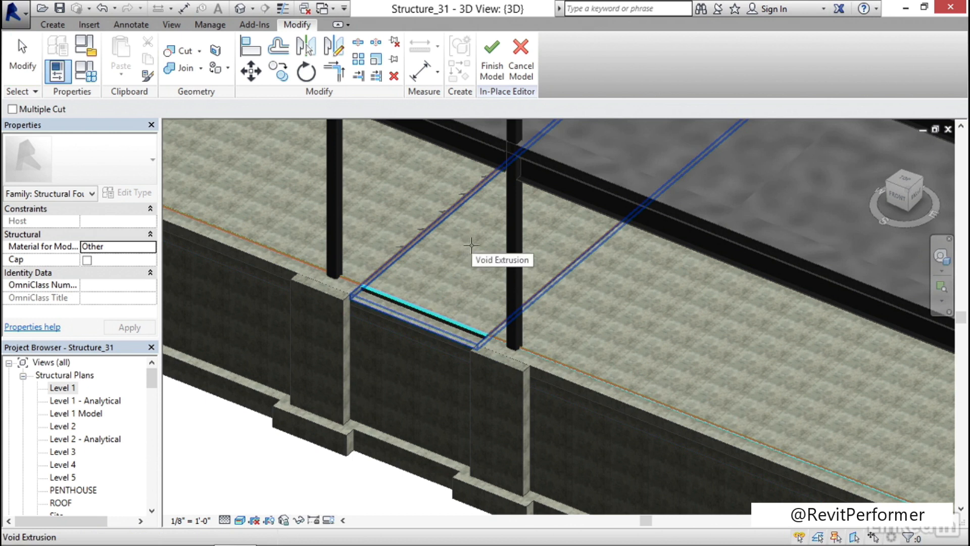
key(Escape)
key(Escape)
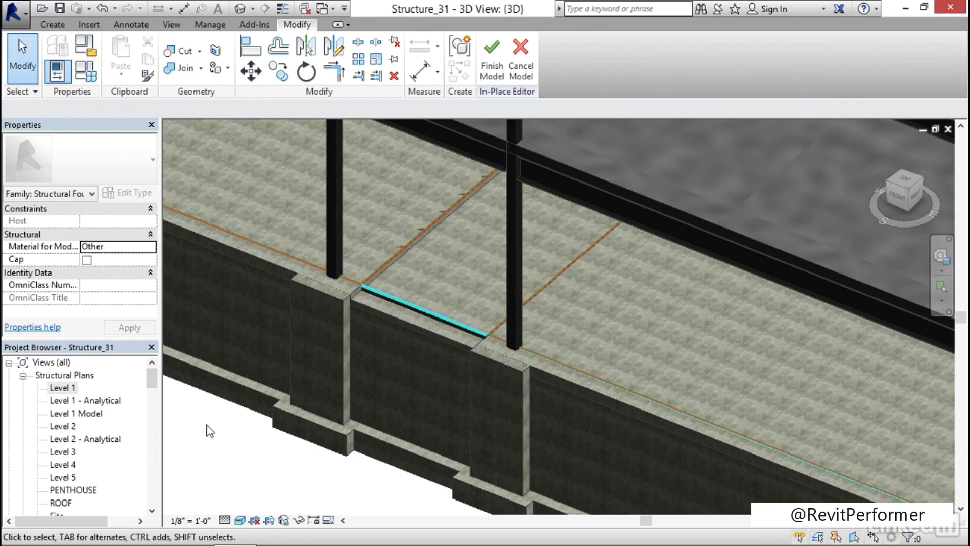
click(487, 74)
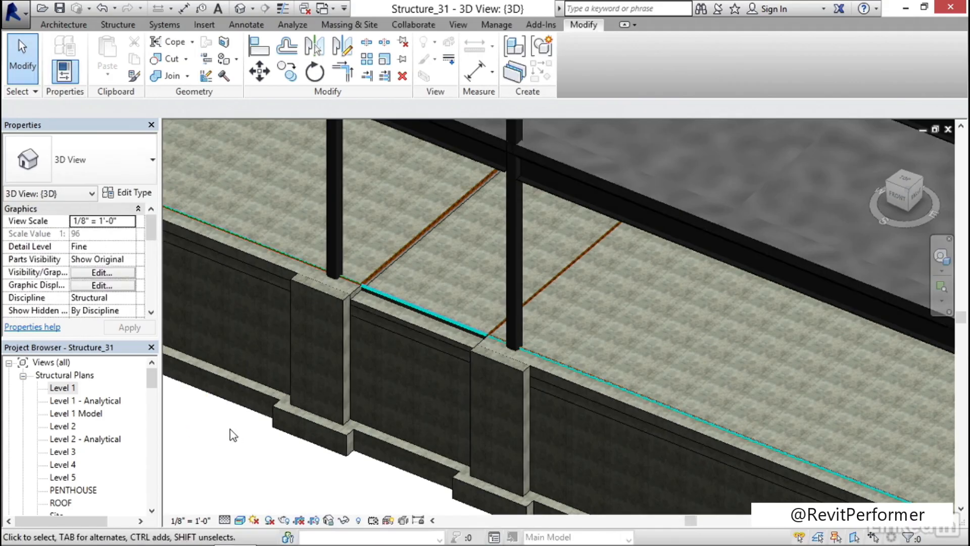
Examine the finished slab depression at the foundation wall from several angles in the 3D view
scroll(233, 434, down, 5)
shift+middle_drag(235, 402, 463, 329)
scroll(344, 490, up, 3)
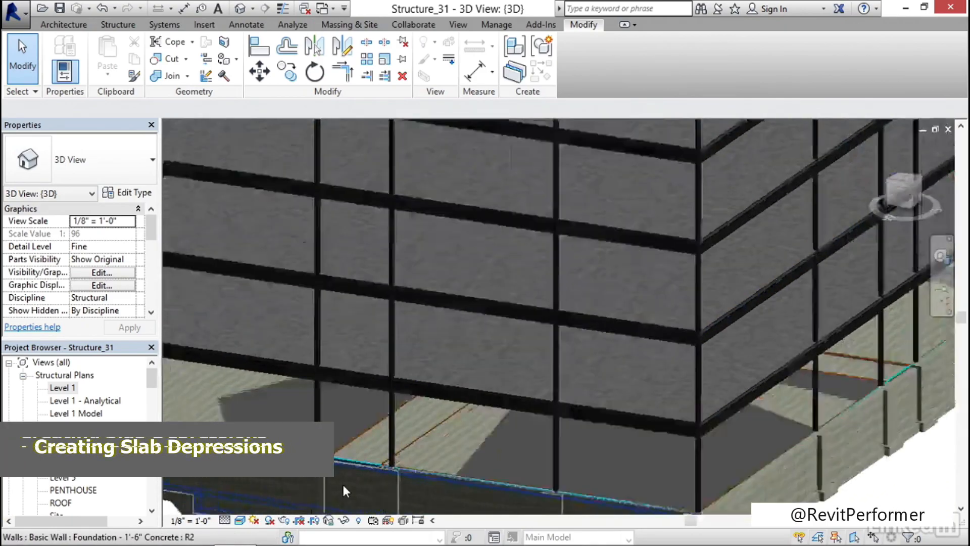
scroll(349, 480, up, 4)
scroll(353, 475, up, 2)
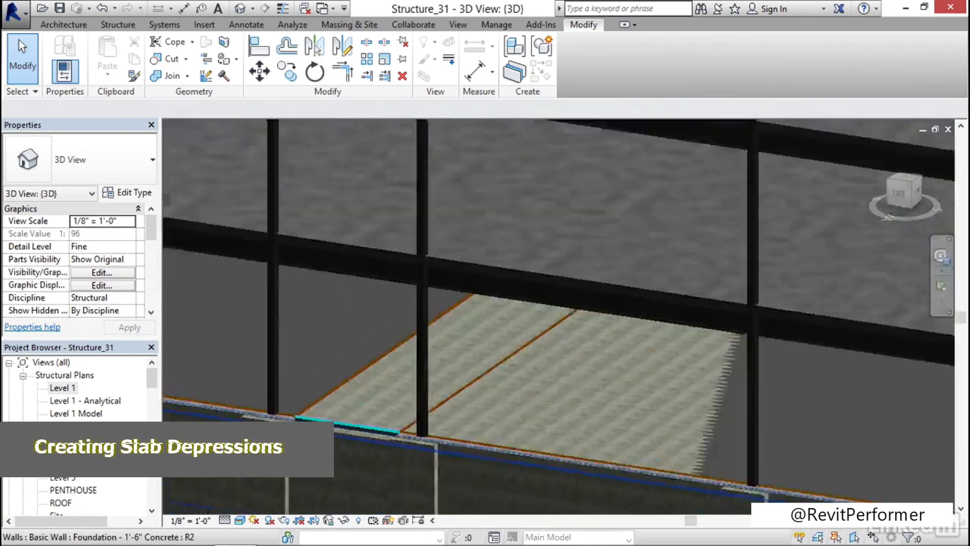
scroll(354, 475, down, 7)
shift+middle_drag(524, 480, 479, 456)
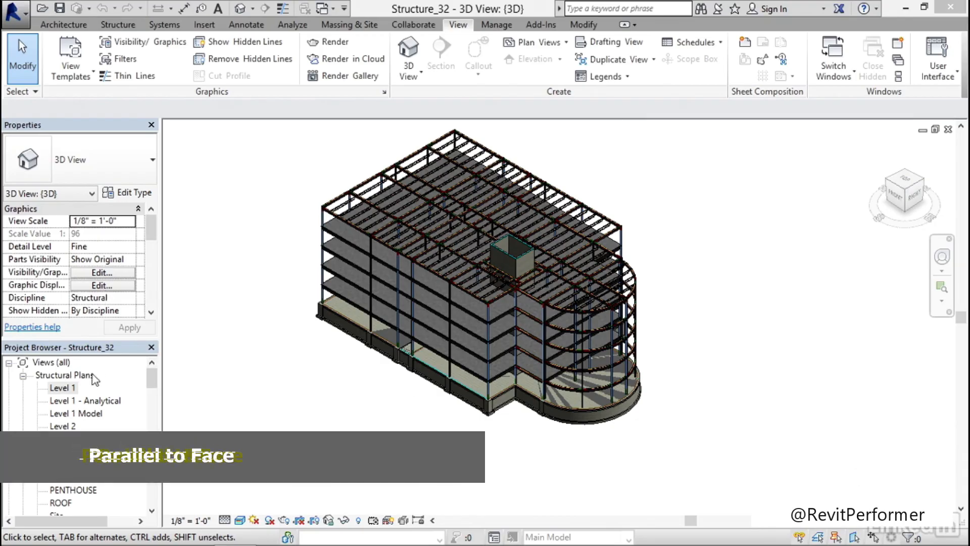
Open the Level 1 structural plan and go to the section view cut through the foundation wall between grids A and B
double_click(72, 388)
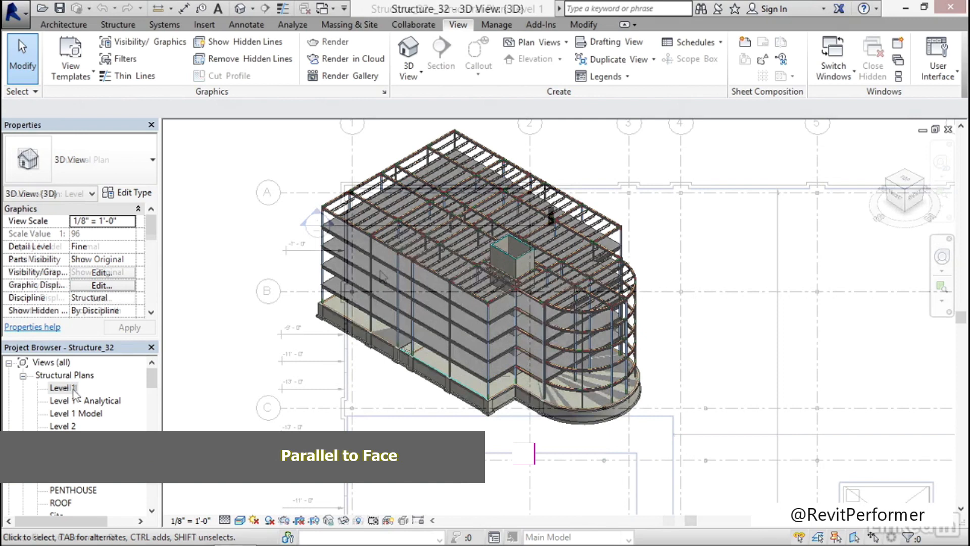
middle_drag(368, 257, 408, 286)
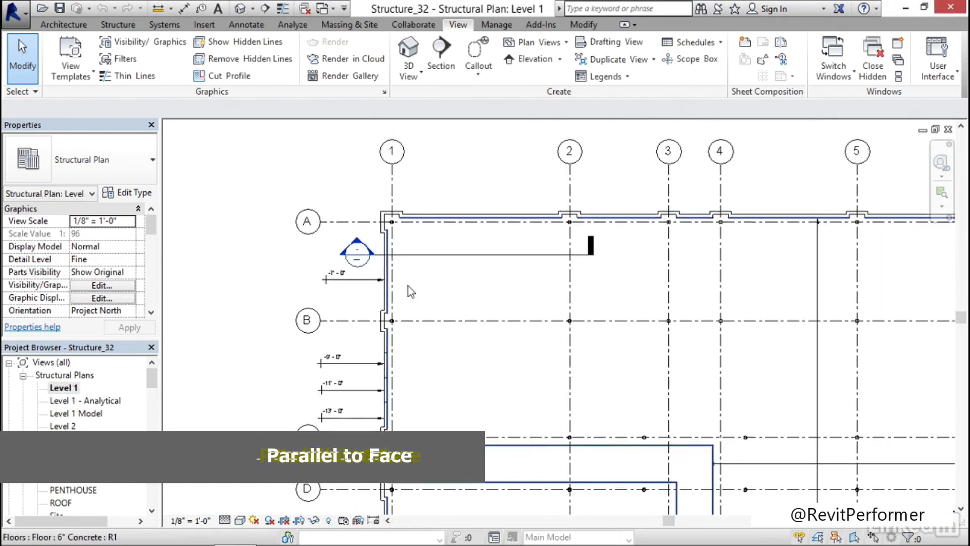
double_click(356, 260)
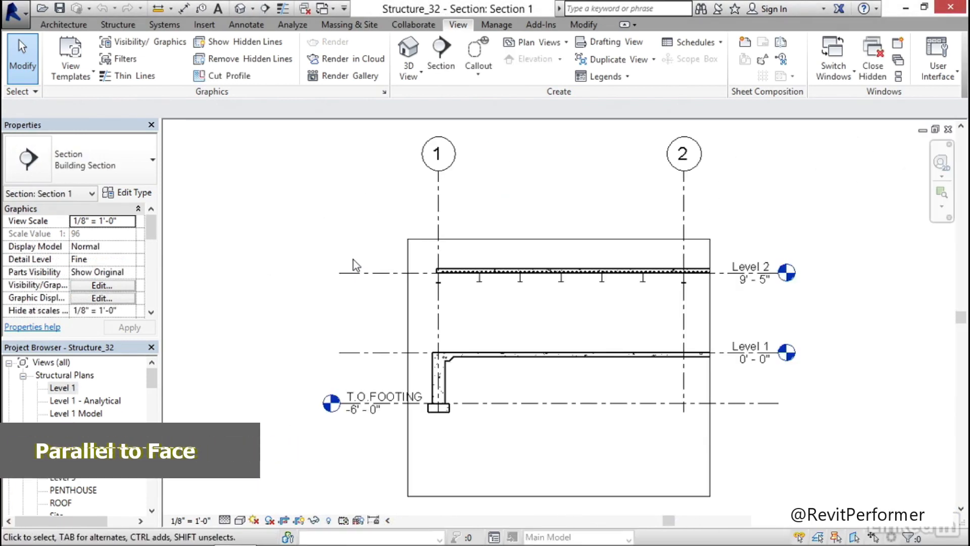
middle_drag(348, 321, 353, 290)
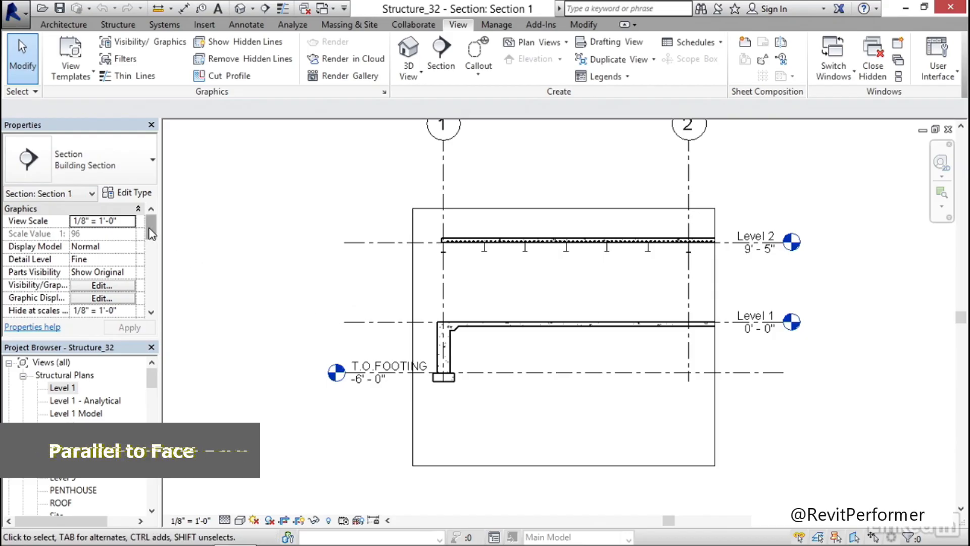
Rename the Section 1 view as TYPICAL EDGE DETAIL
drag(153, 377, 156, 412)
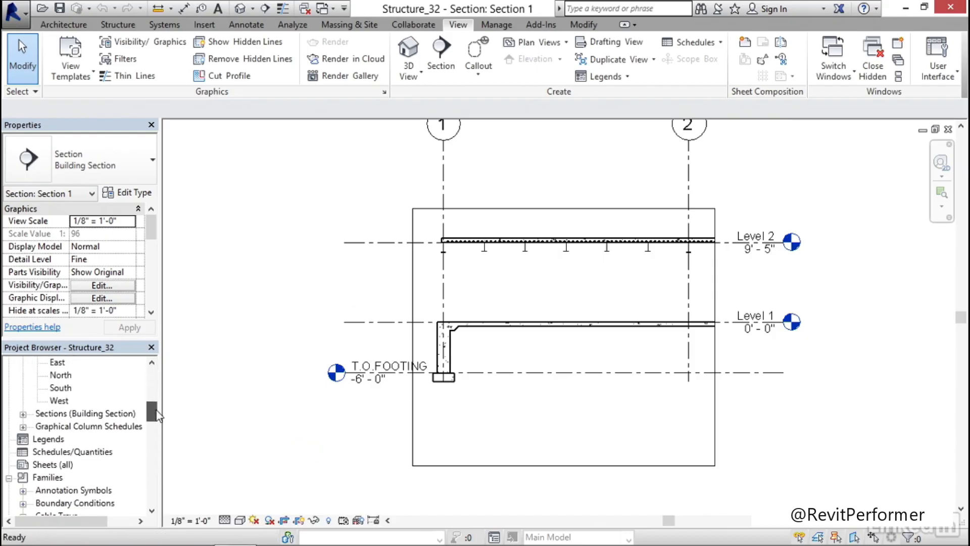
click(23, 414)
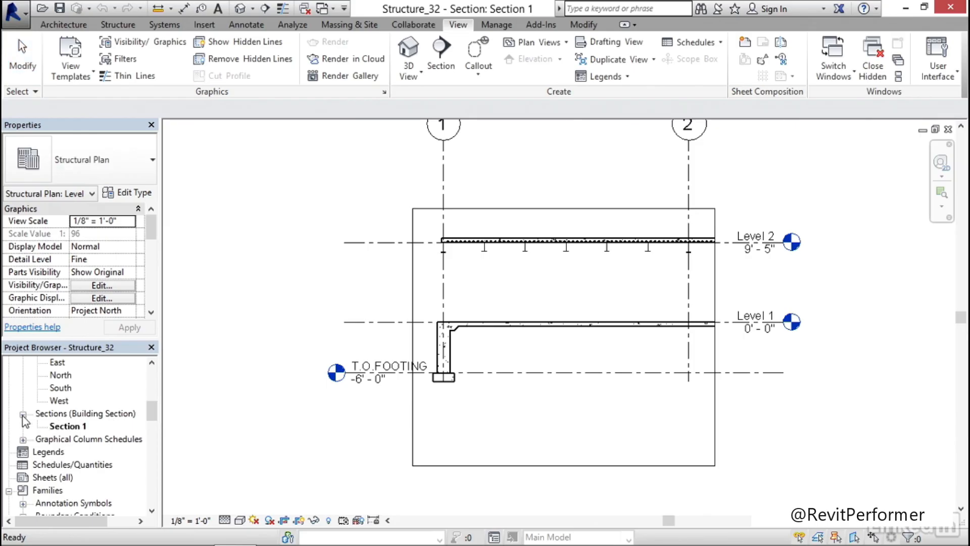
right_click(67, 428)
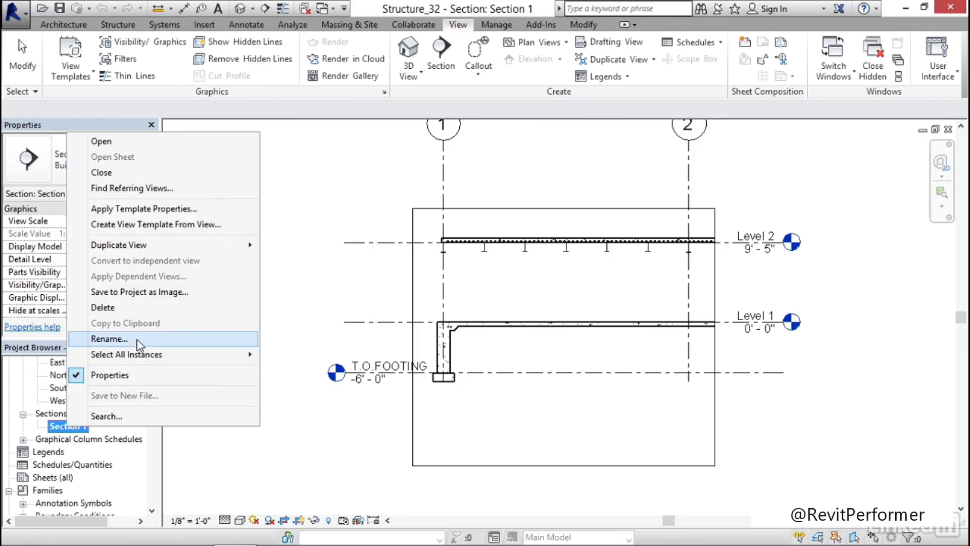
click(110, 338)
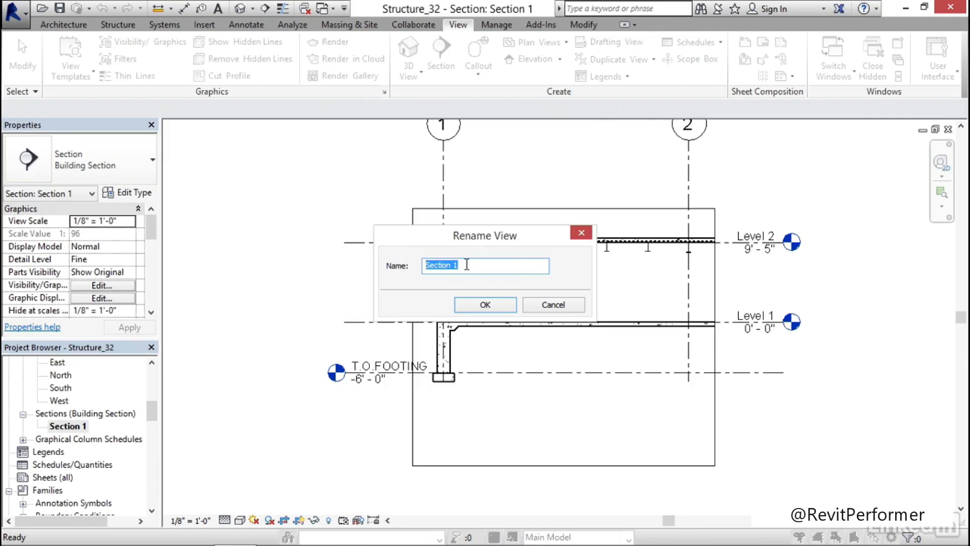
text(TYPICAL EDGE DETAIL)
click(480, 303)
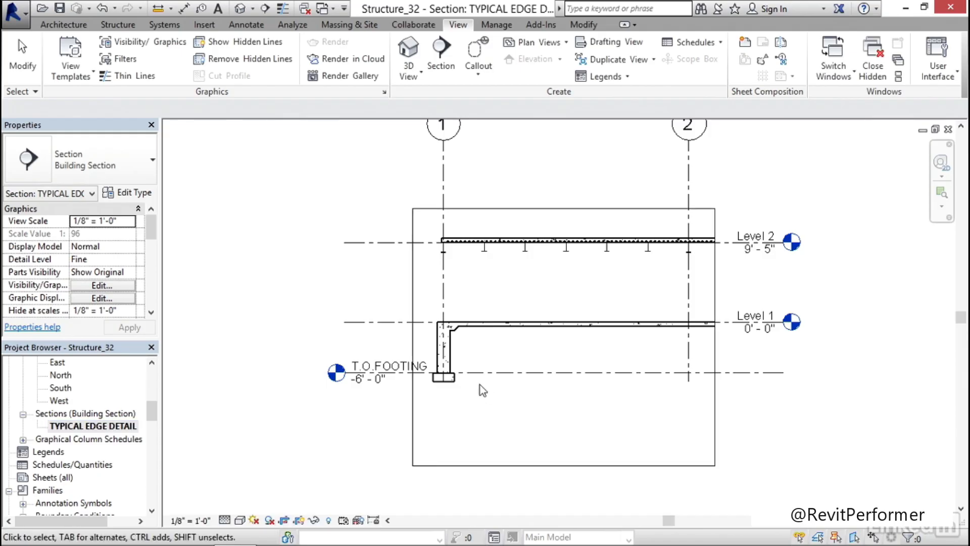
Draw a callout around the foundation wall and footing at grid 1 in the section, and open the callout view
middle_drag(479, 385, 458, 367)
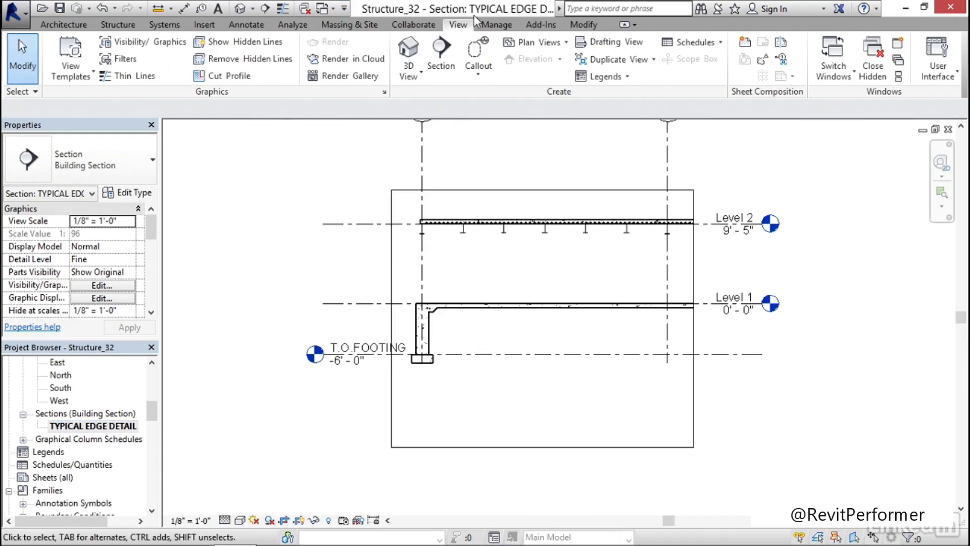
click(479, 53)
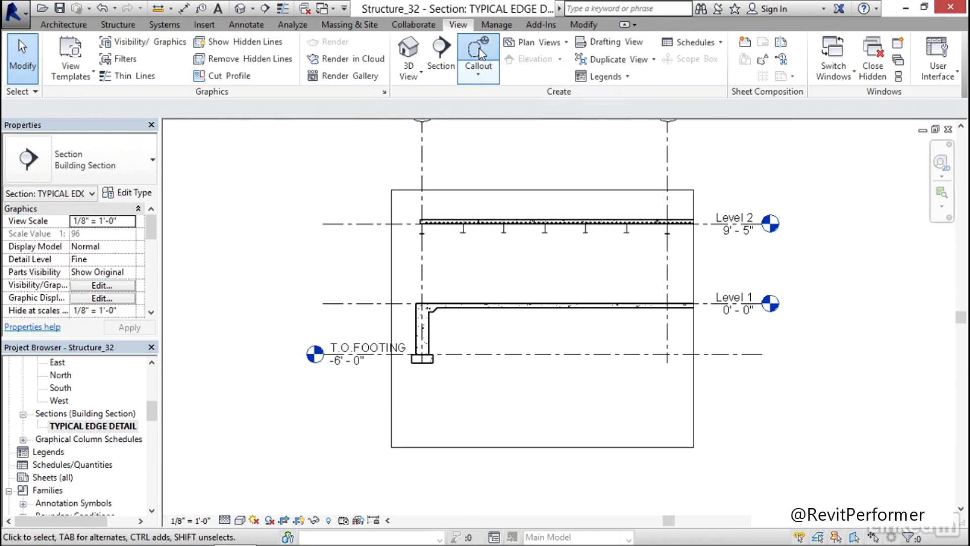
click(398, 280)
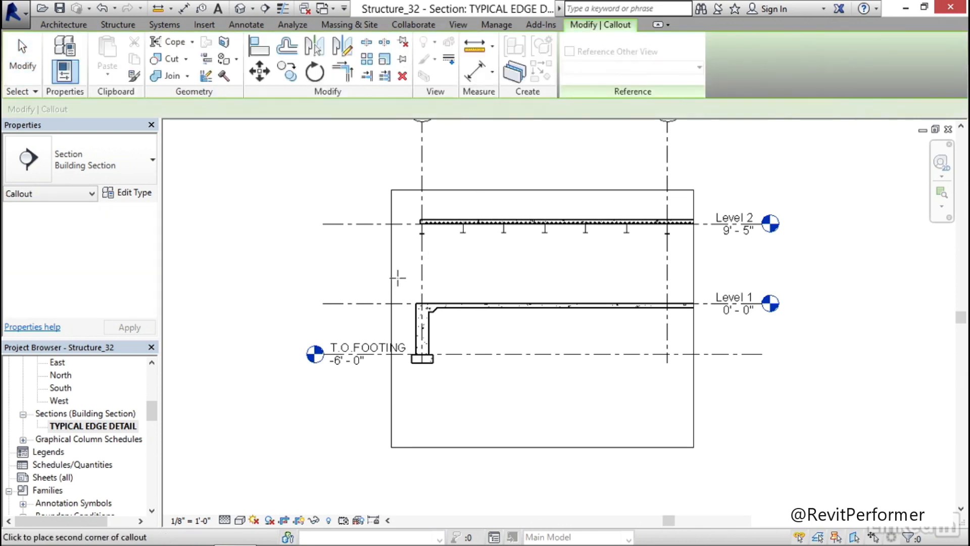
click(453, 378)
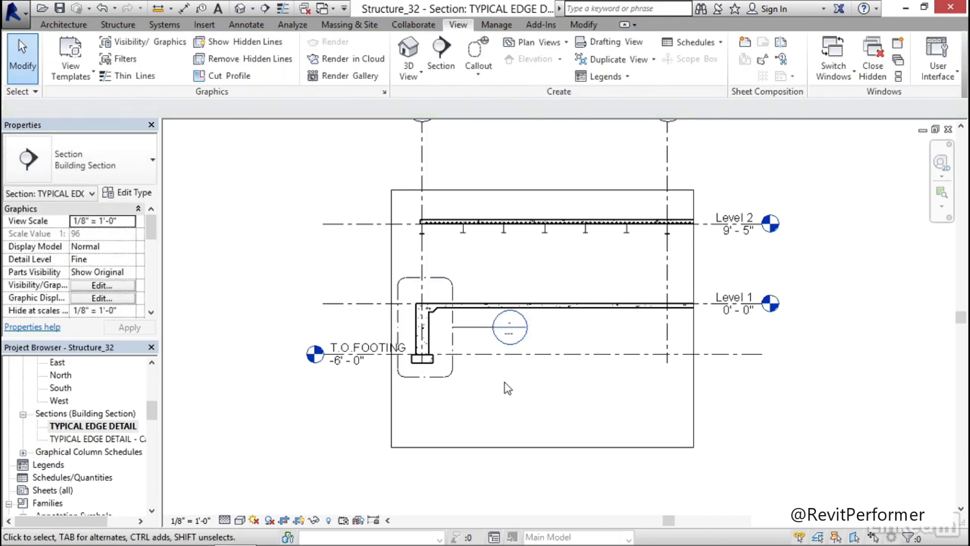
double_click(506, 329)
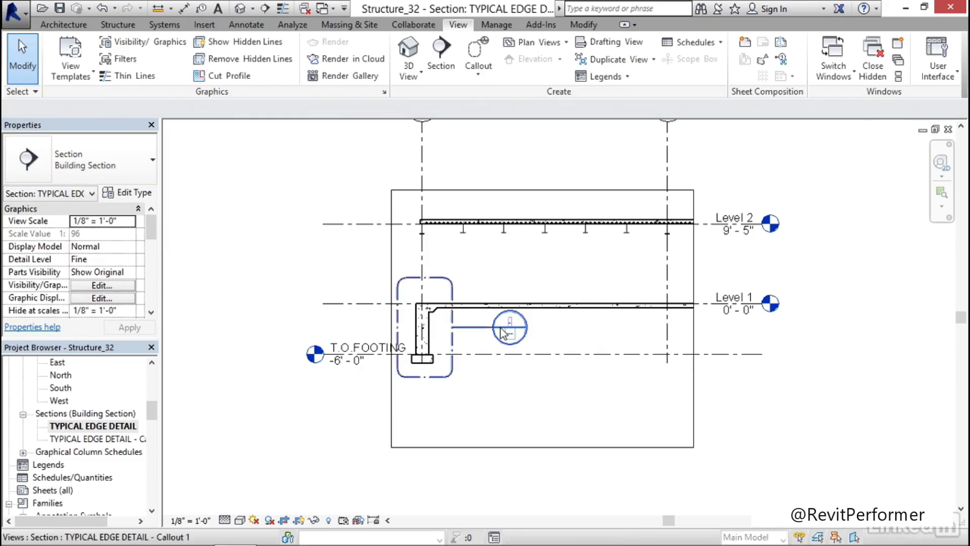
Rename the callout view as TYPICAL FOUNDATION DETAIL, dropping the Callout 1 suffix
click(102, 440)
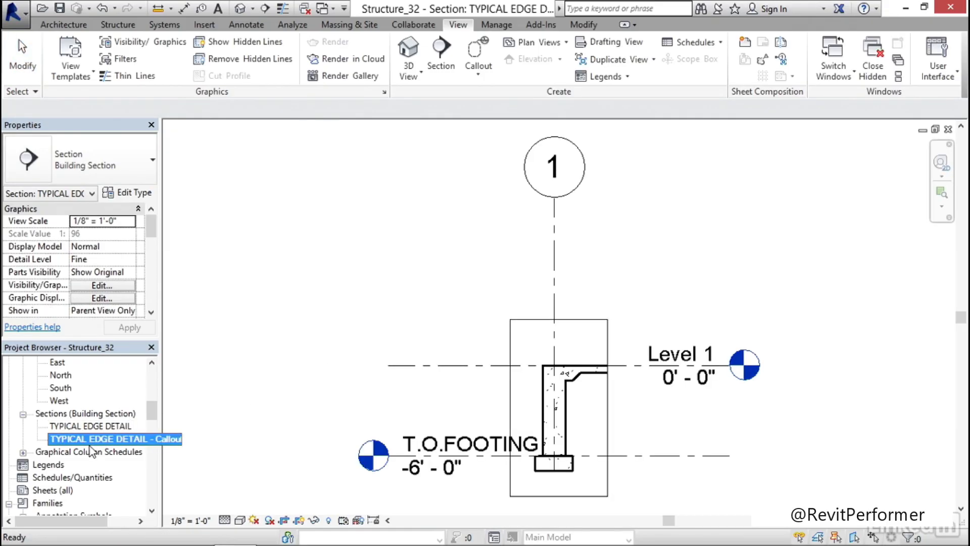
right_click(92, 444)
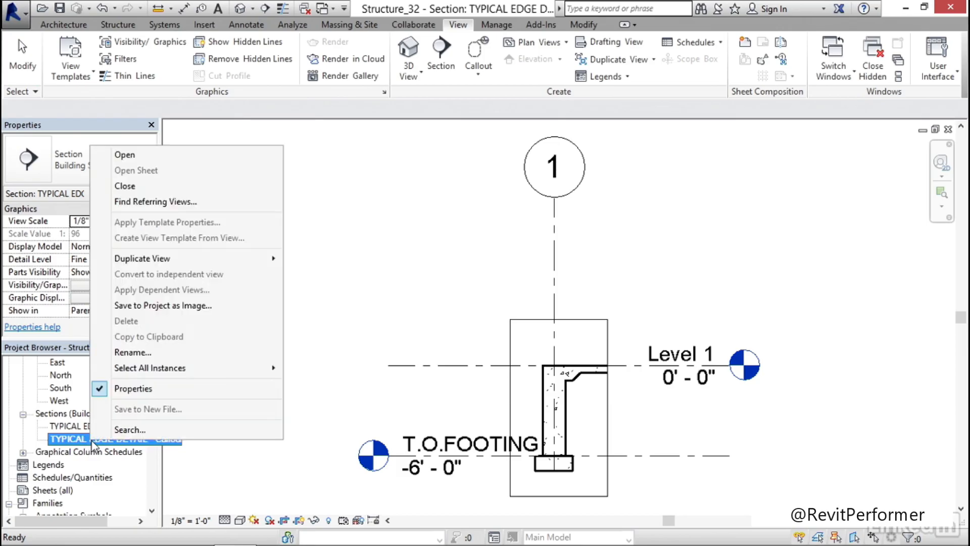
click(147, 352)
click(462, 268)
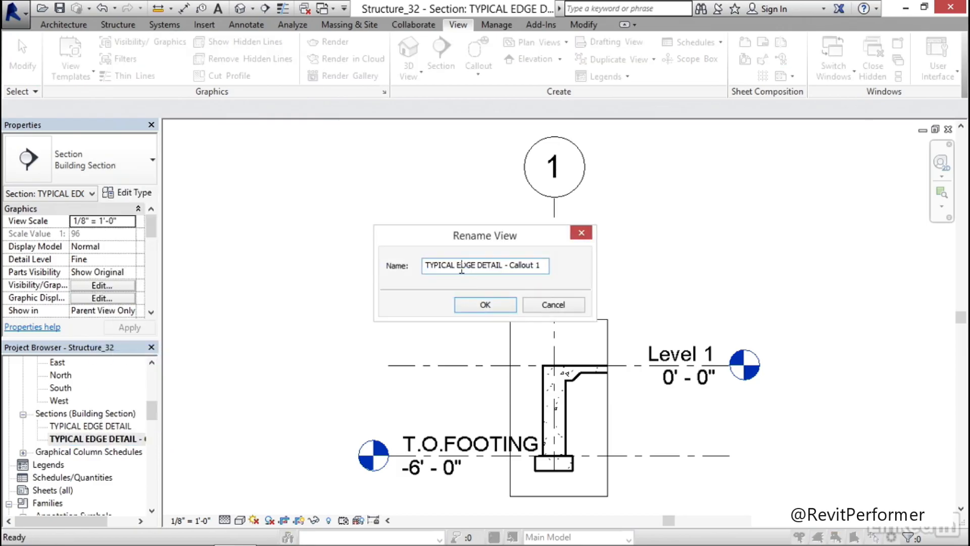
drag(535, 267, 507, 267)
key(BackSpace)
text(FOUNDATION)
click(462, 305)
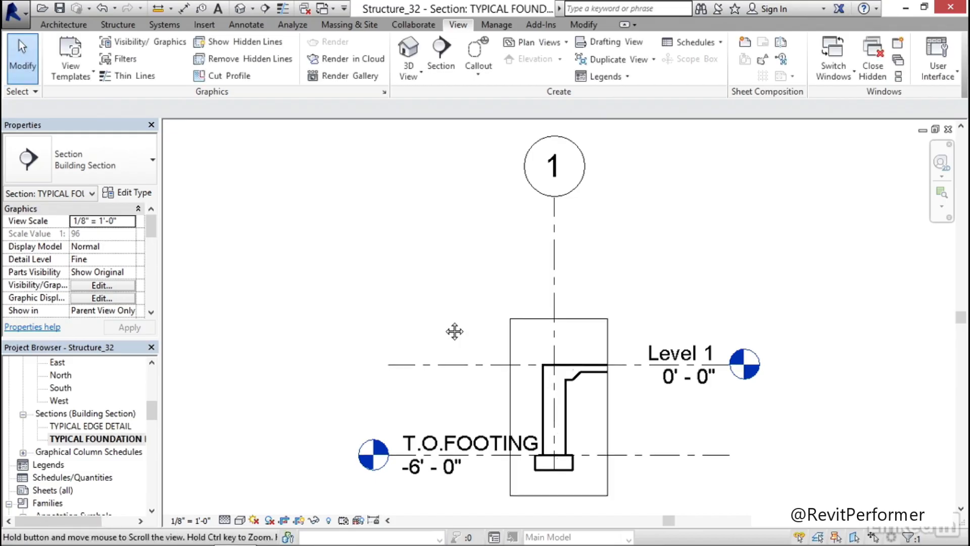
Set the foundation callout view's scale to 1/2" = 1'-0"
middle_drag(455, 332, 337, 264)
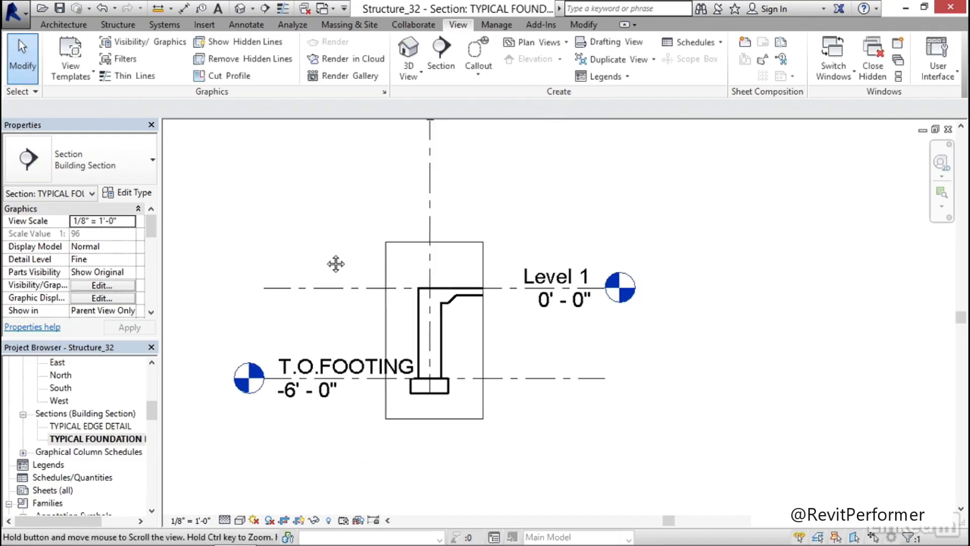
click(188, 523)
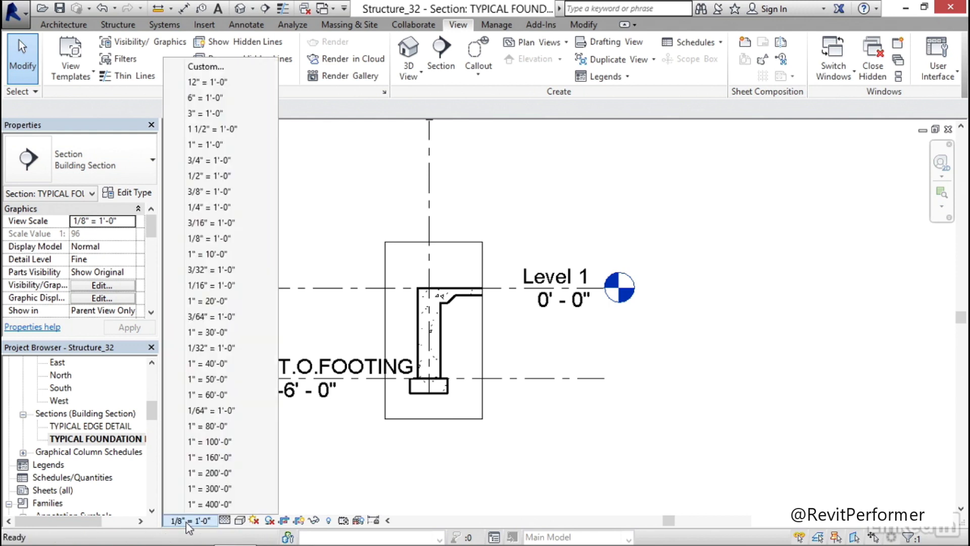
click(208, 176)
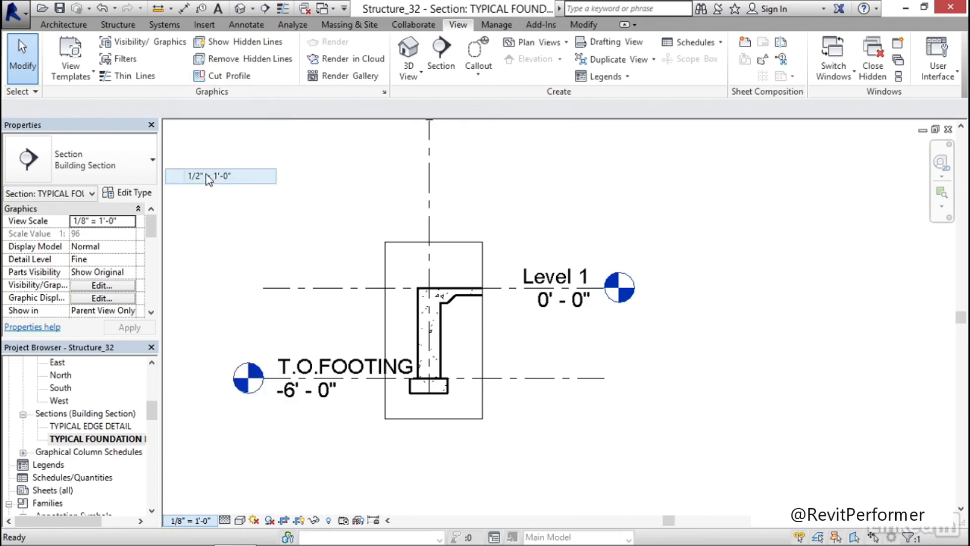
scroll(328, 299, up, 3)
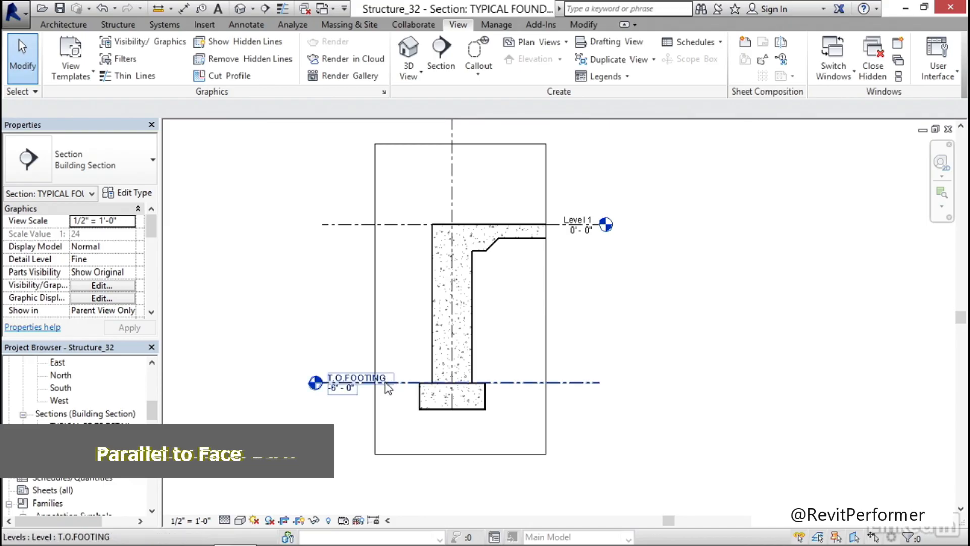
Show the T.O.FOOTING level head at the line's right end, hide the one at its left end, and clear the selection
click(386, 383)
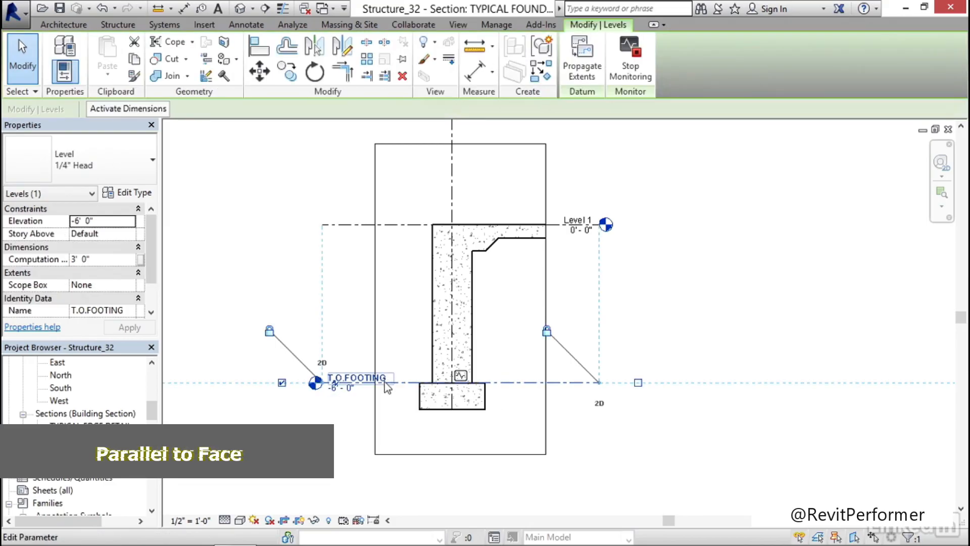
click(639, 383)
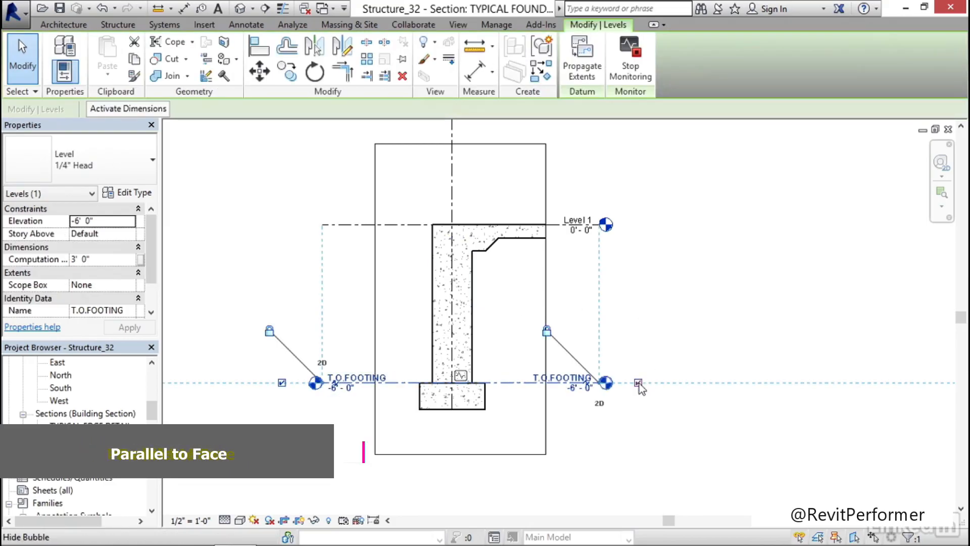
click(282, 383)
click(296, 407)
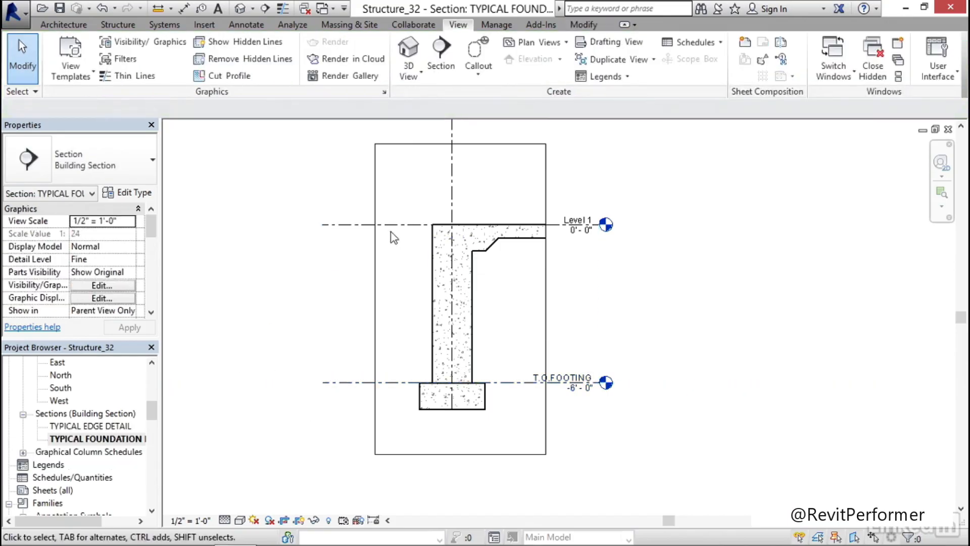
Shorten the aligned Level 1 and T.O.FOOTING lines by pulling their headless ends toward the level heads, just inside the crop boundary
click(341, 225)
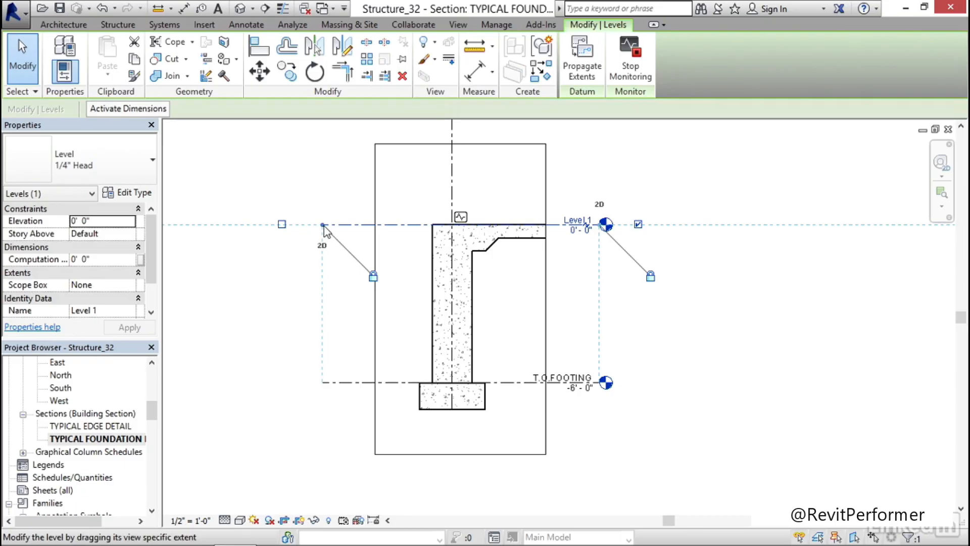
drag(387, 225, 529, 225)
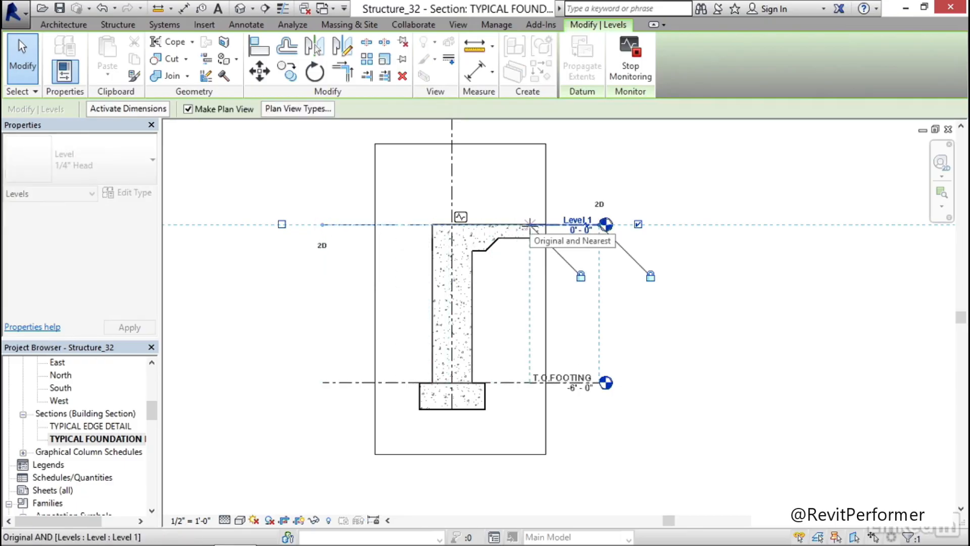
click(657, 371)
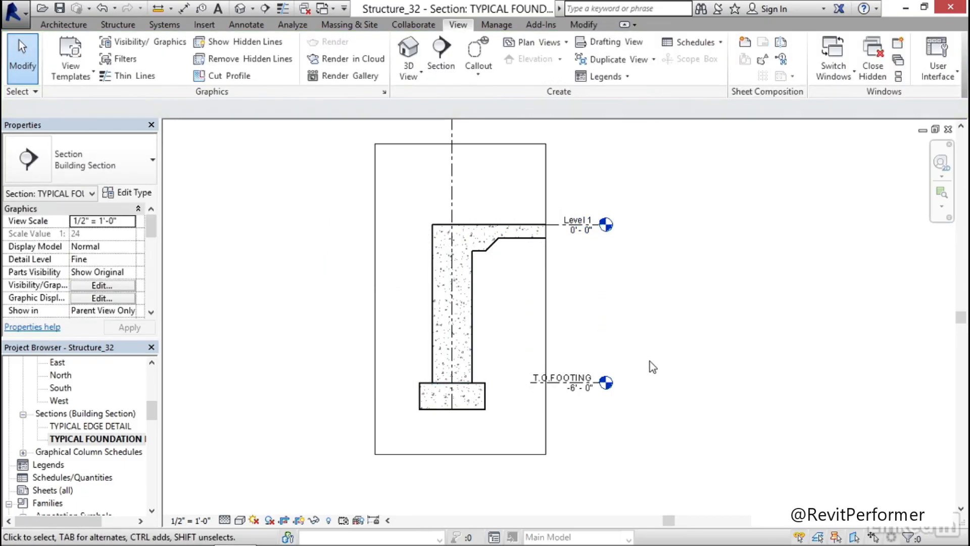
middle_drag(615, 302, 594, 275)
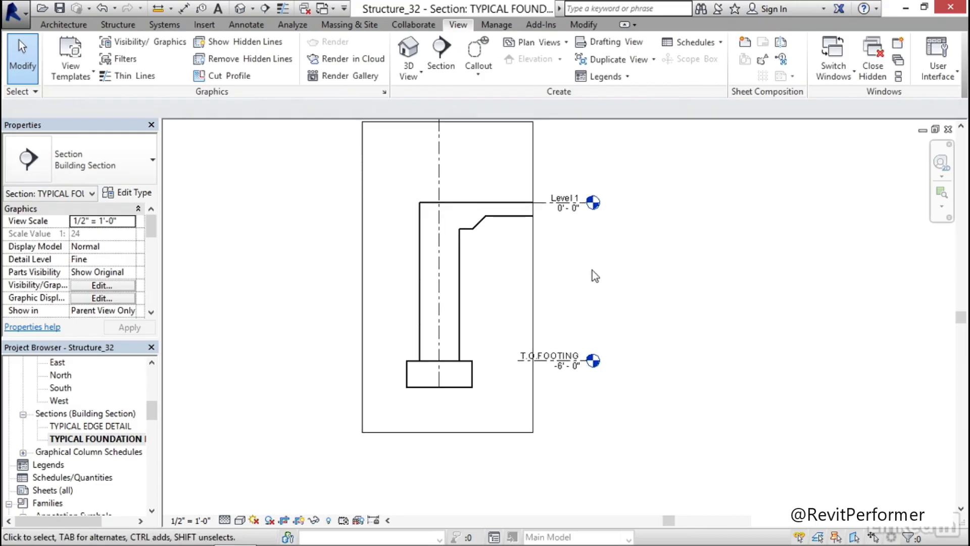
scroll(490, 283, up, 1)
middle_drag(488, 253, 479, 277)
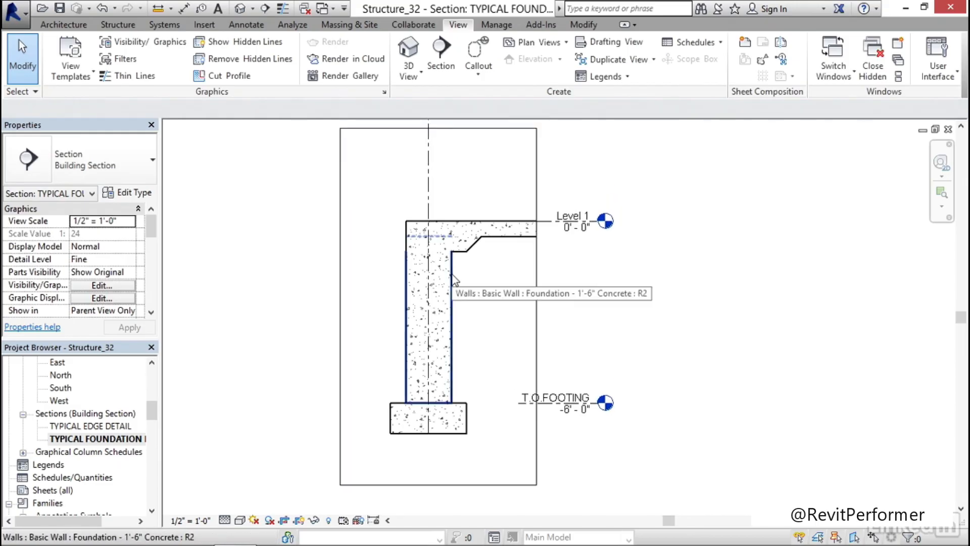
click(453, 279)
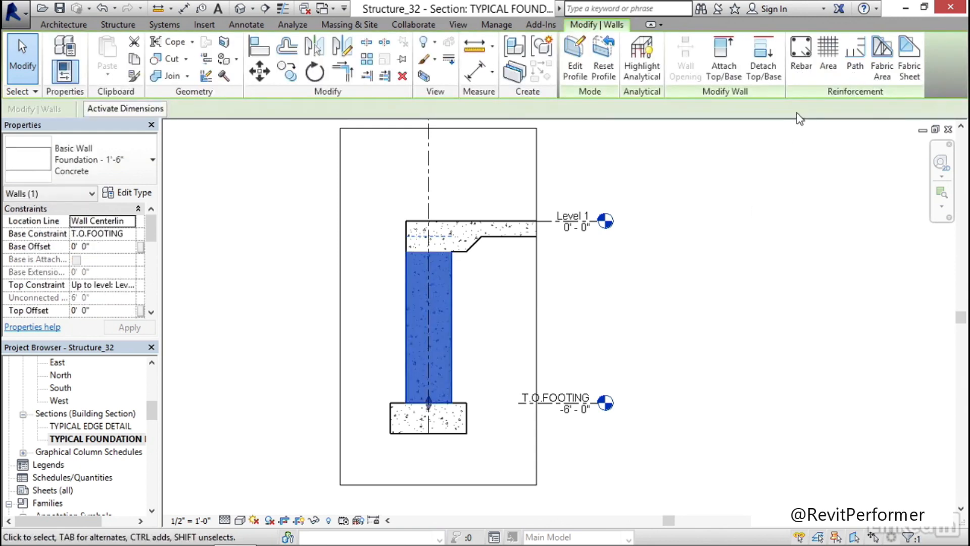
click(802, 70)
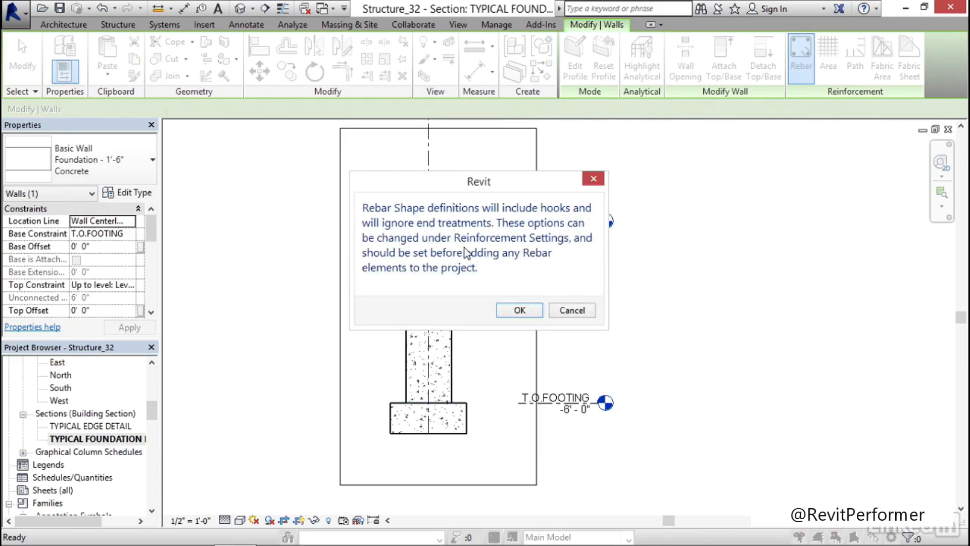
click(521, 310)
mouse_move(644, 84)
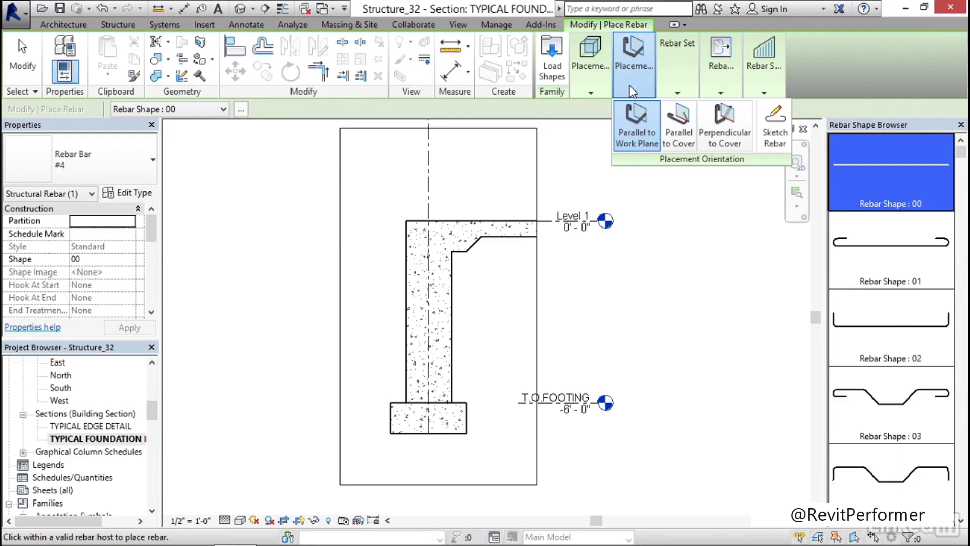
mouse_move(586, 80)
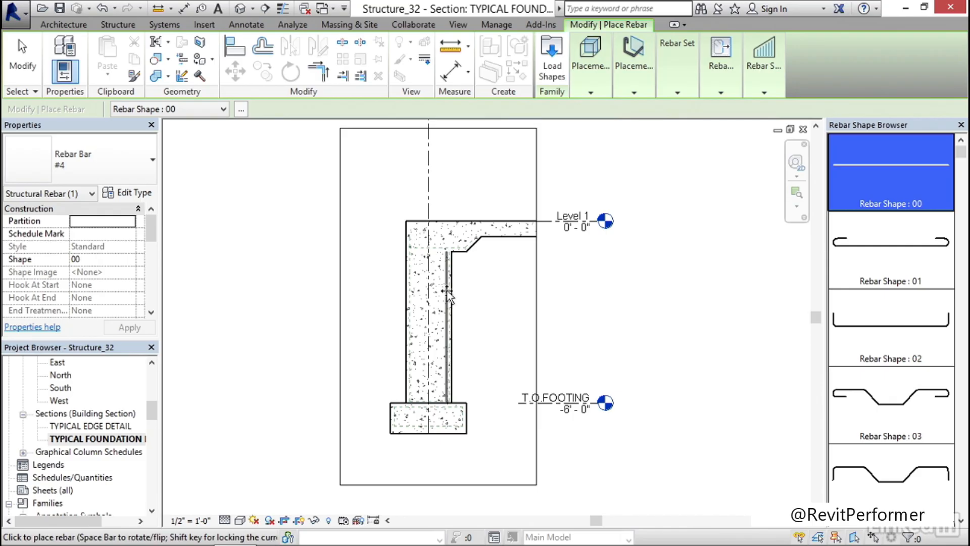
scroll(430, 252, up, 2)
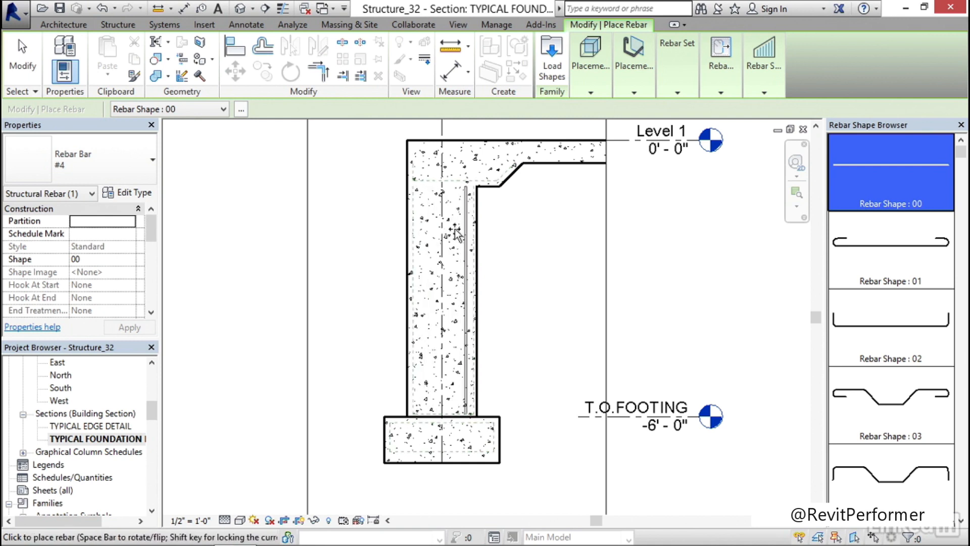
key(Escape)
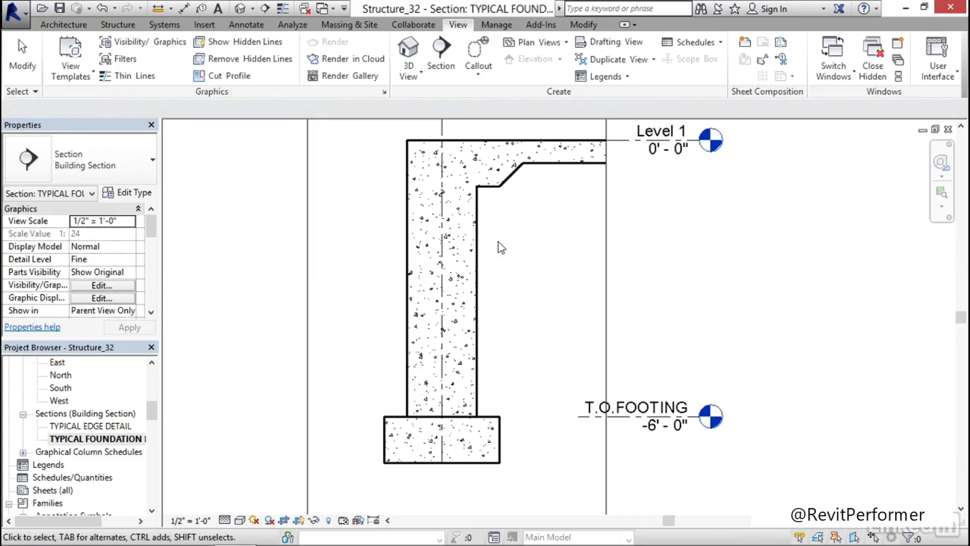
Place a vertical straight #4 rebar, shape 00, along each face of the foundation wall, parallel to the work plane
click(478, 248)
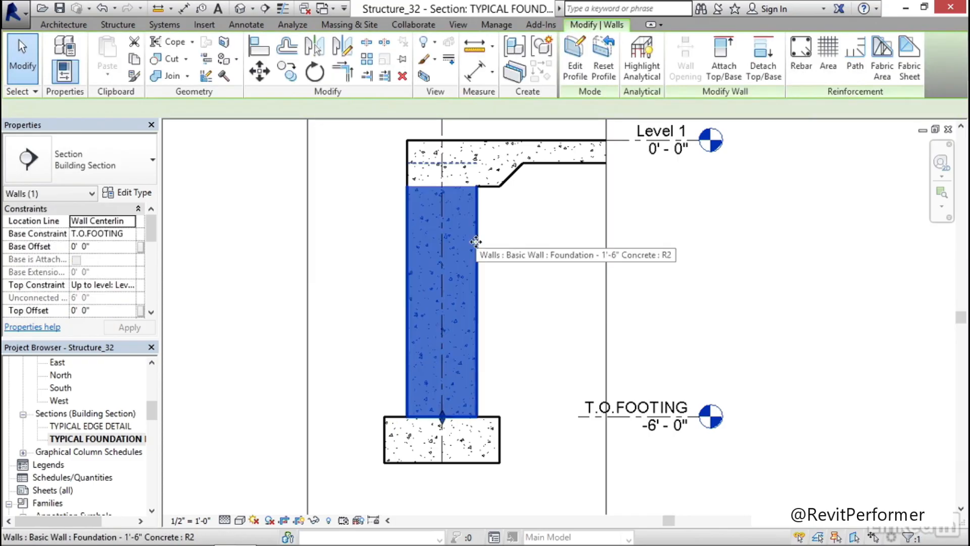
drag(150, 224, 166, 268)
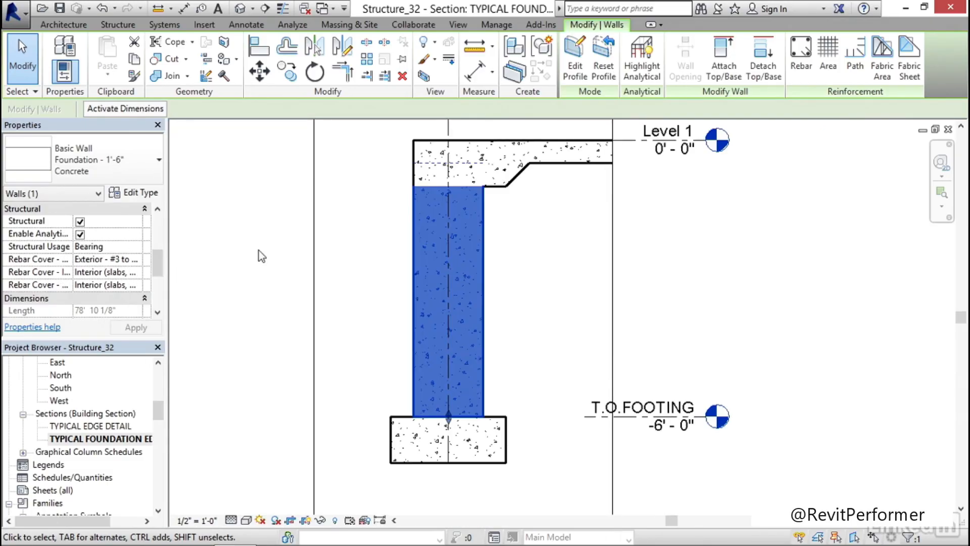
click(638, 167)
click(480, 240)
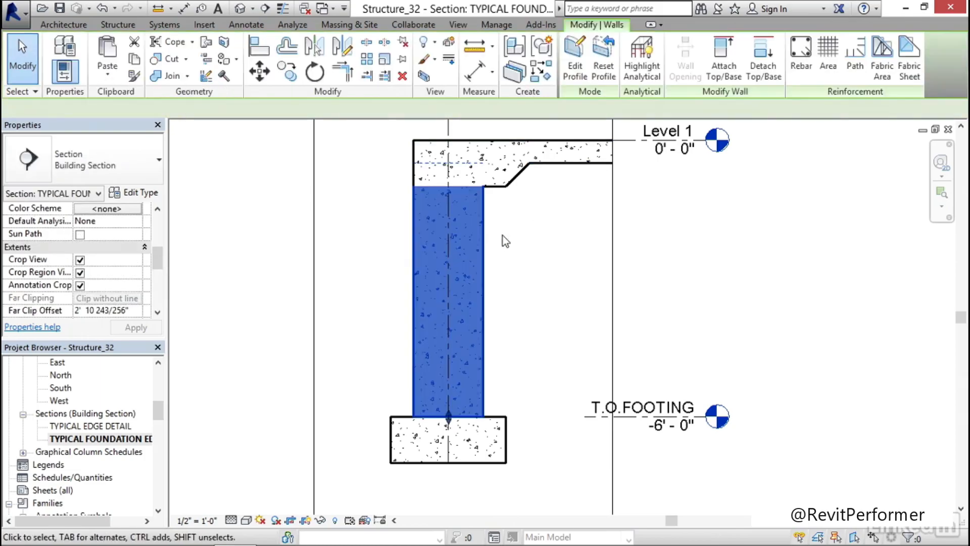
click(801, 53)
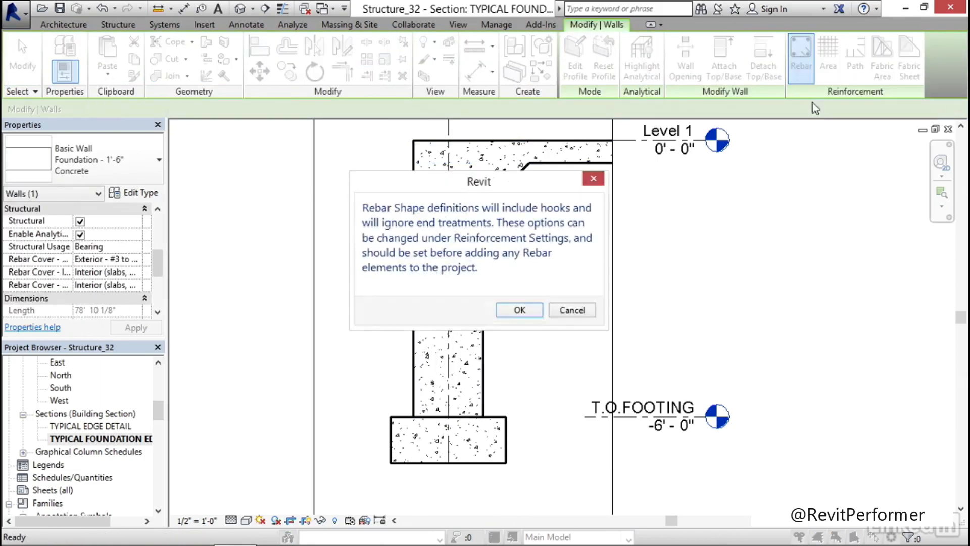
click(521, 310)
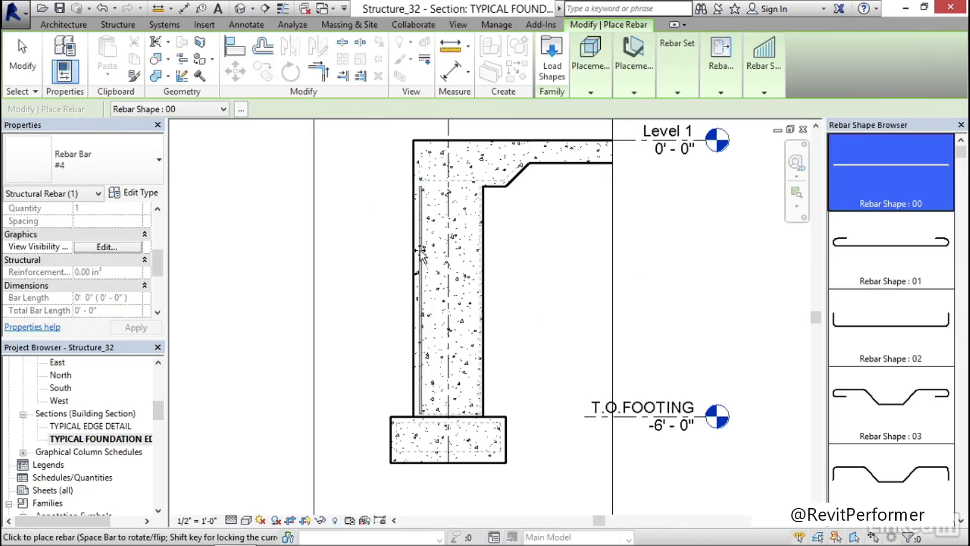
click(421, 252)
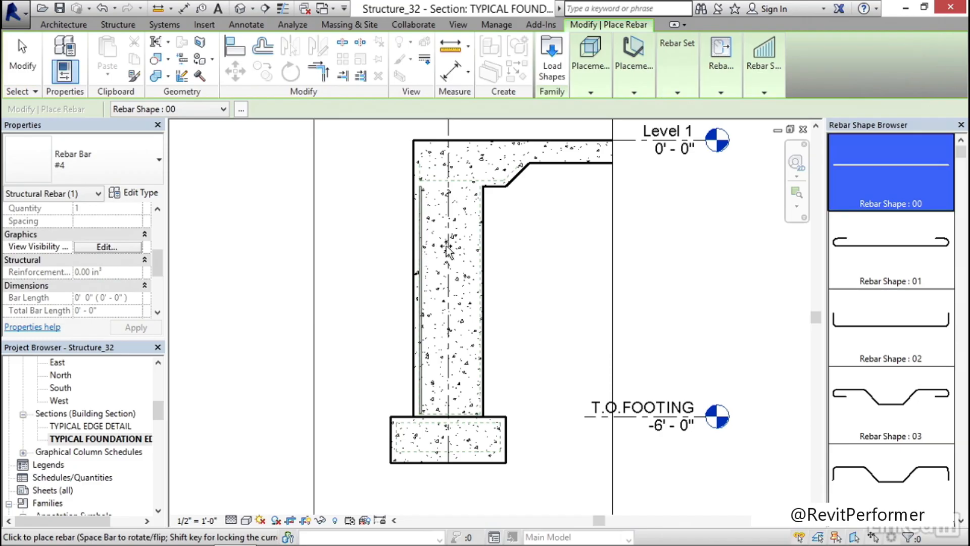
click(482, 250)
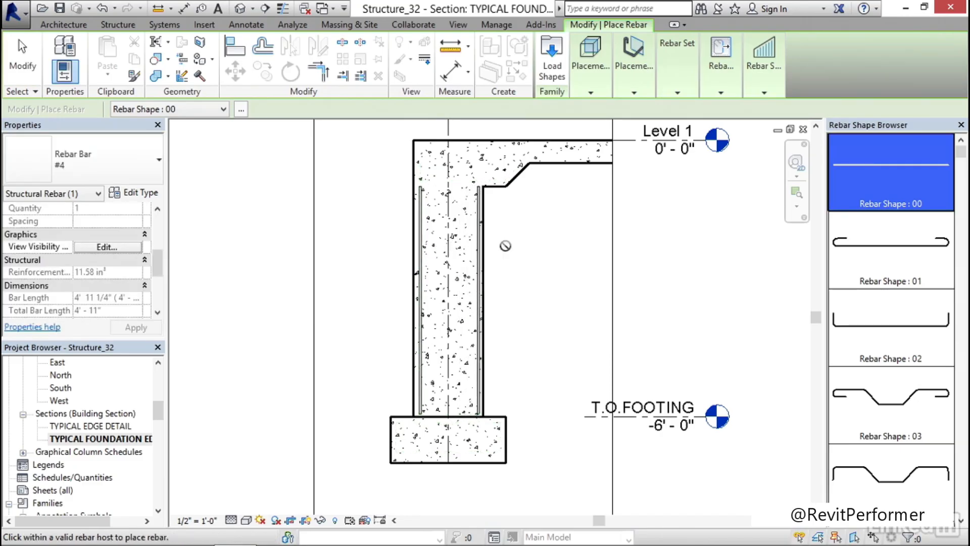
key(Escape)
key(Escape)
Set the layout rule of both vertical wall rebars to Maximum Spacing with a spacing of 12
scroll(388, 258, up, 2)
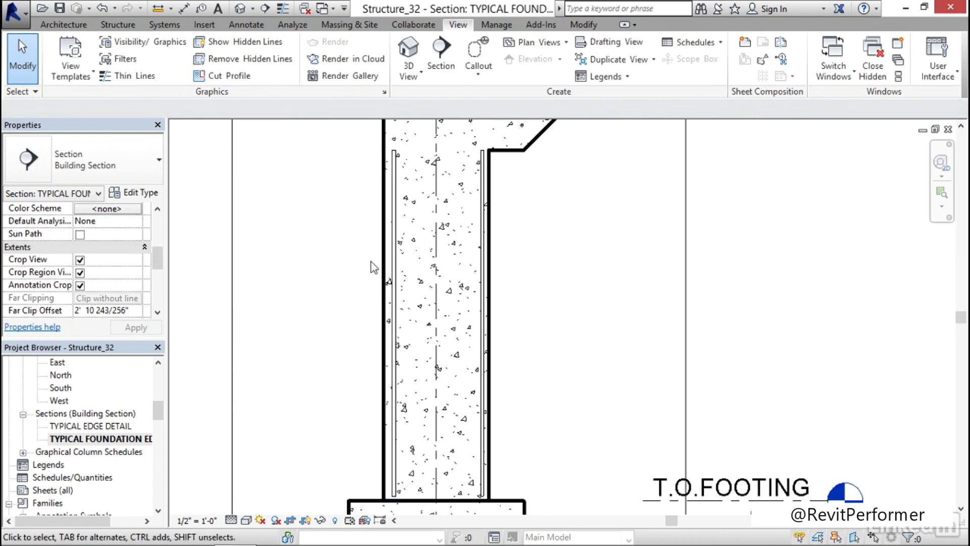
click(395, 232)
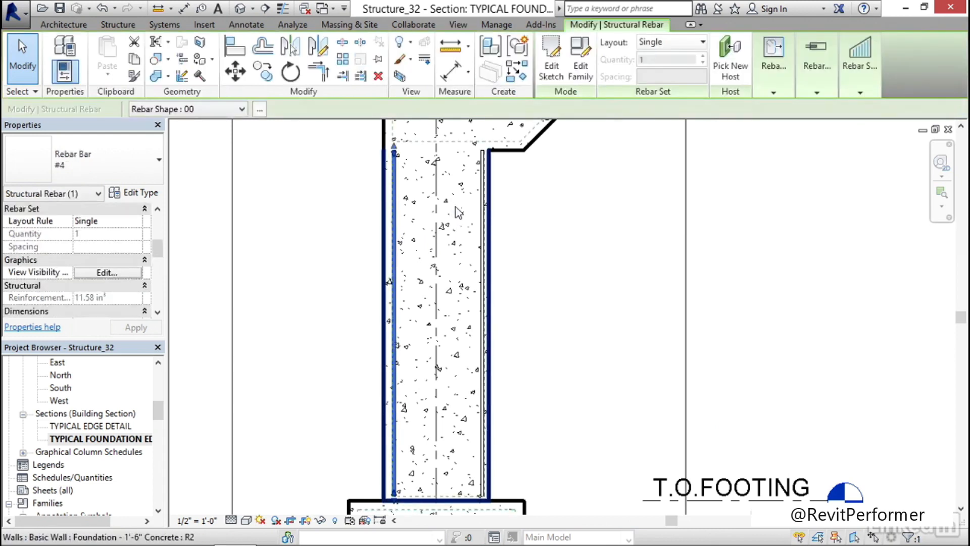
ctrl+click(484, 199)
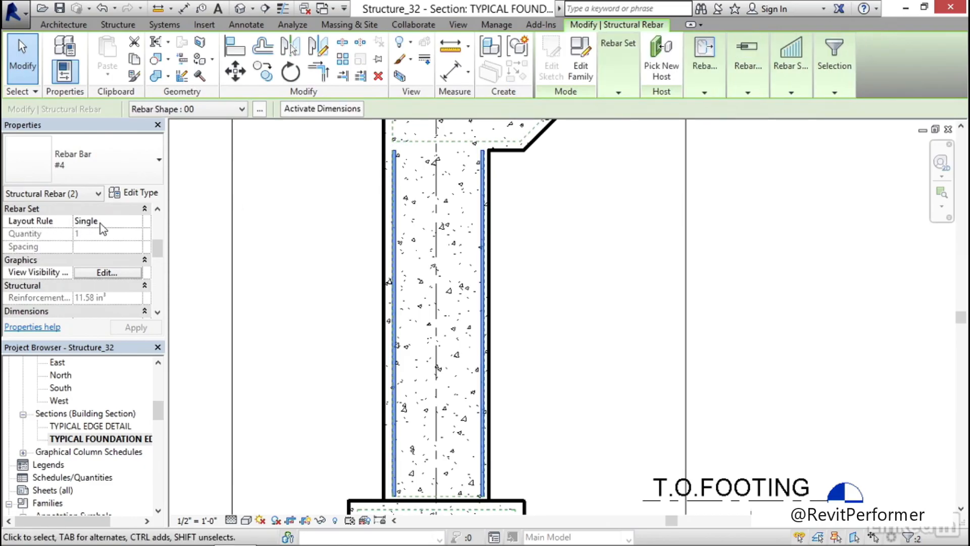
click(116, 221)
click(136, 222)
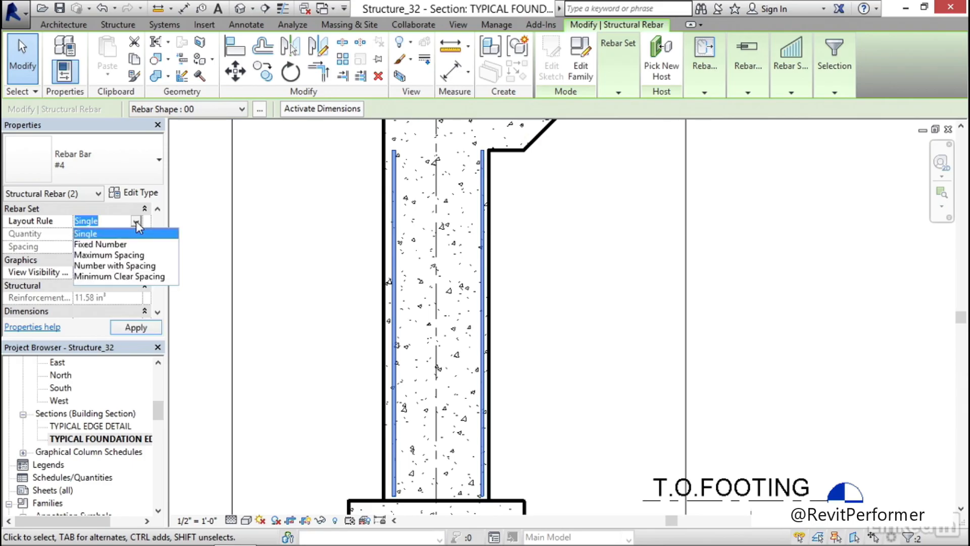
click(119, 256)
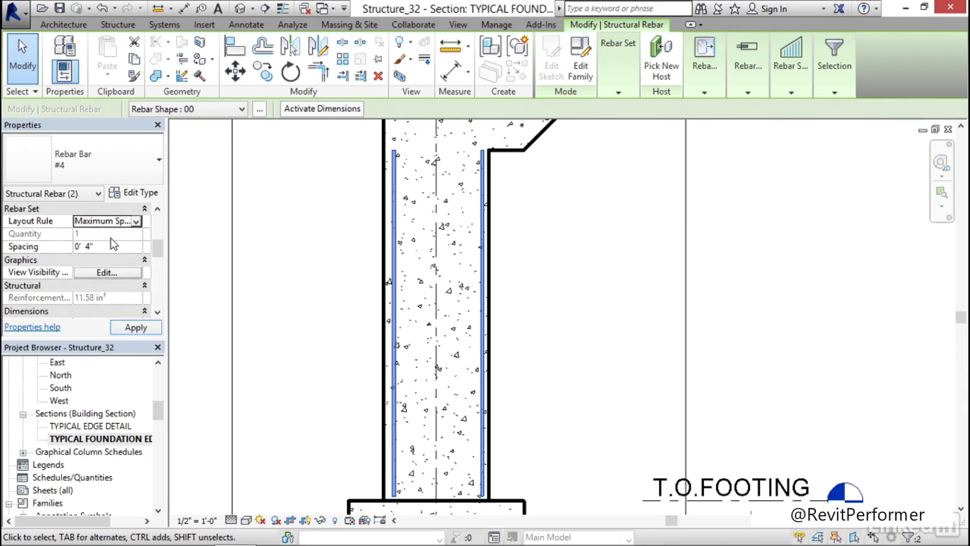
click(111, 247)
text(12)
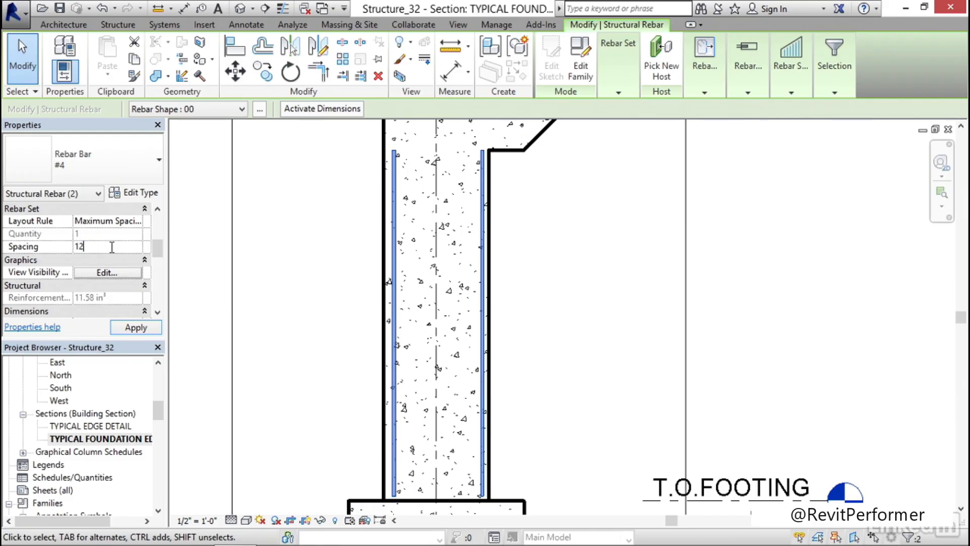
key(Return)
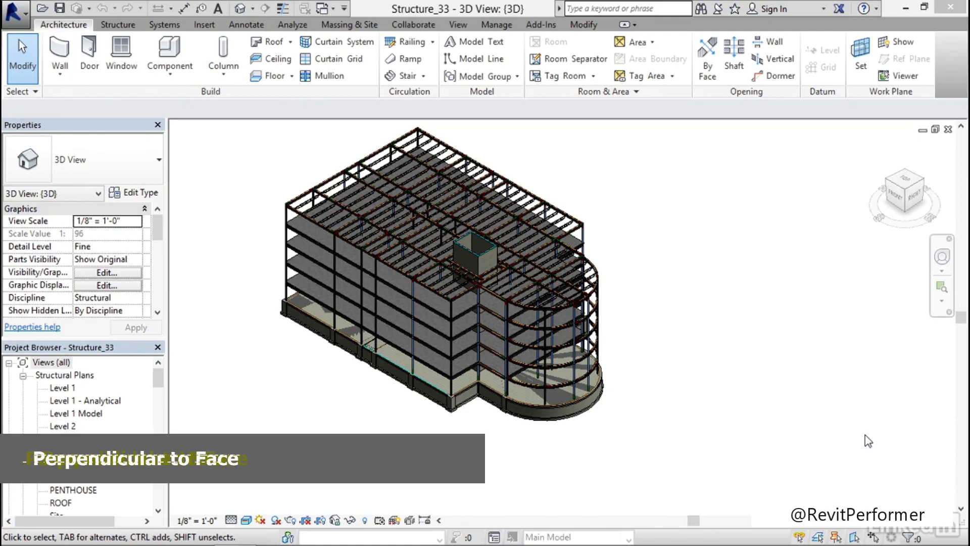
Open the TYPICAL FOUNDATION EDGE DETAIL section view of the Structure_33 project
drag(160, 377, 162, 411)
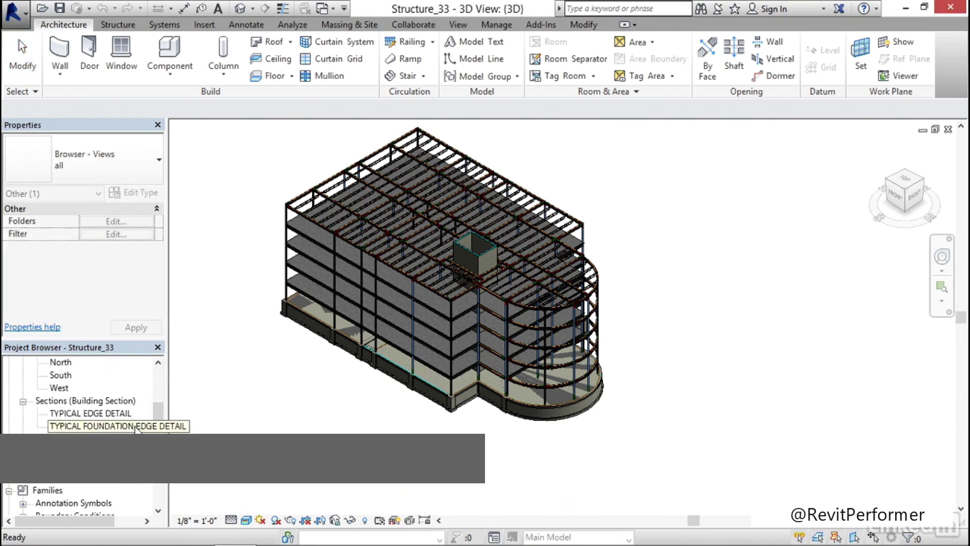
double_click(113, 427)
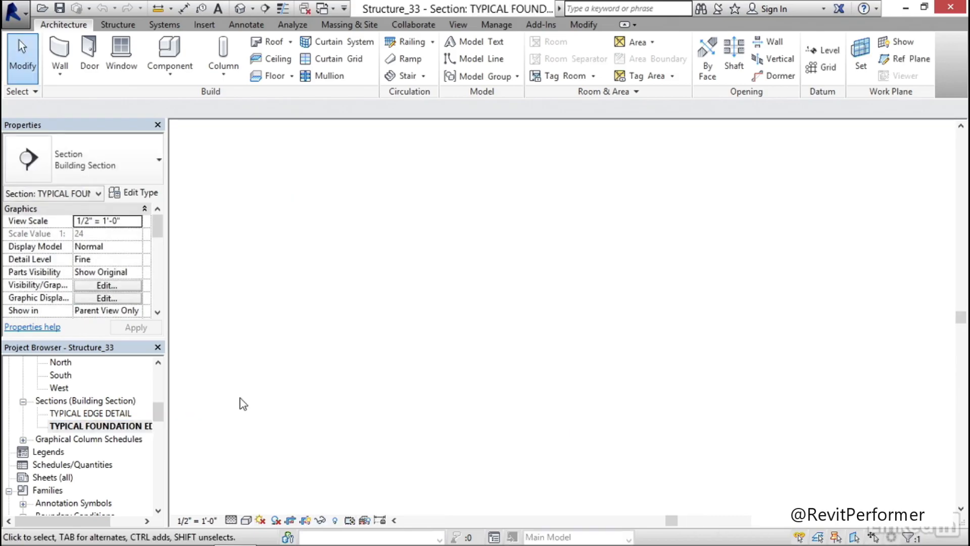
mouse_move(401, 389)
middle_down()
mouse_move(381, 372)
mouse_move(233, 350)
middle_up()
scroll(316, 363, up, 5)
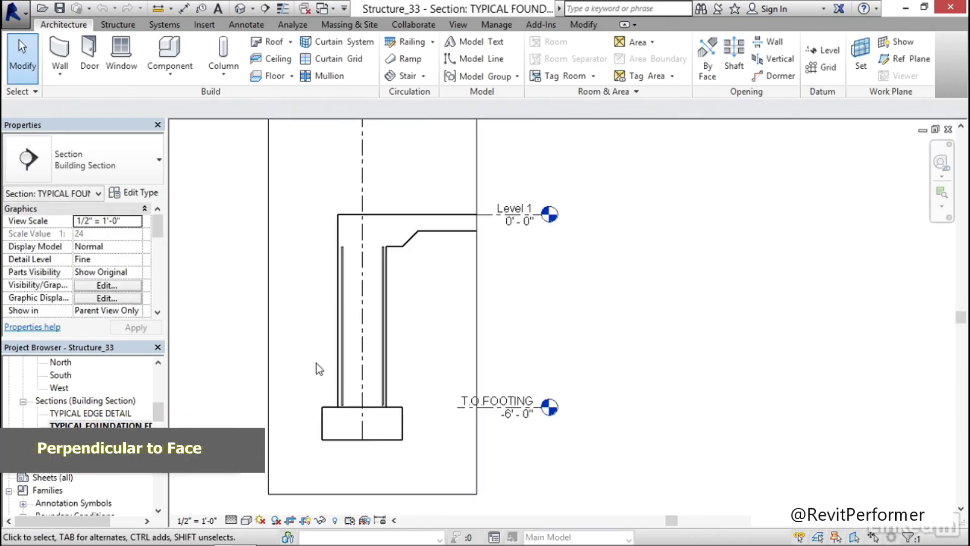
middle_drag(310, 300, 307, 307)
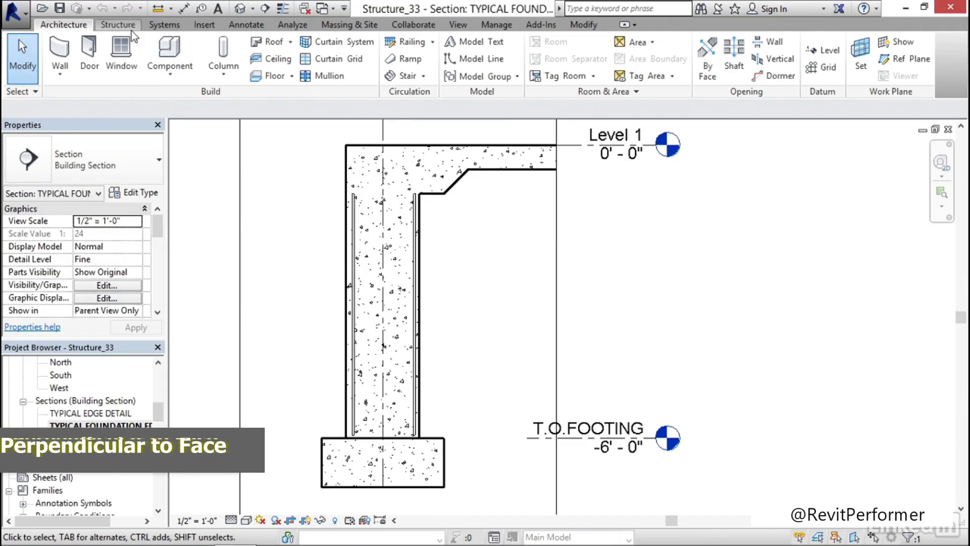
Place a straight #4 rebar, shape 00, with Parallel to Cover orientation, in the foundation wall beside the inner vertical bar's upper end
click(344, 255)
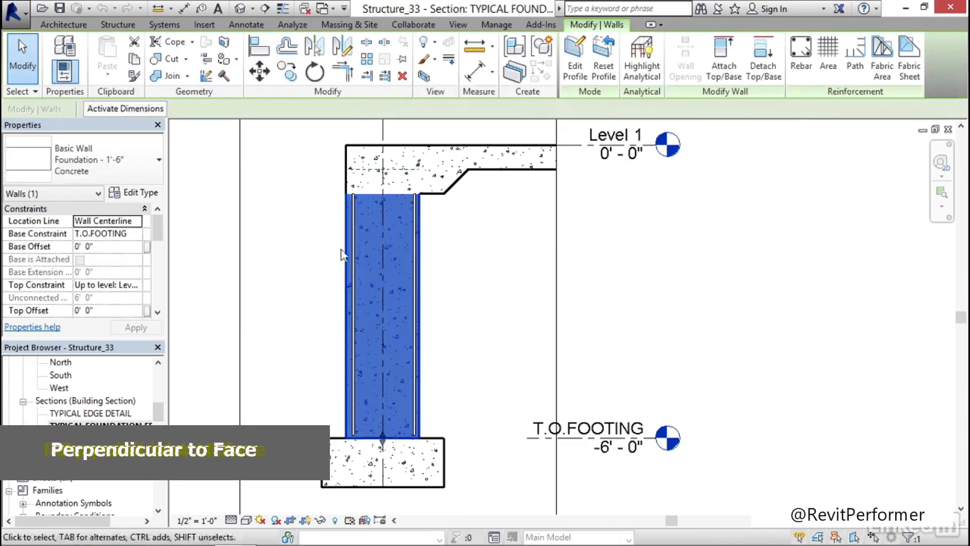
click(797, 66)
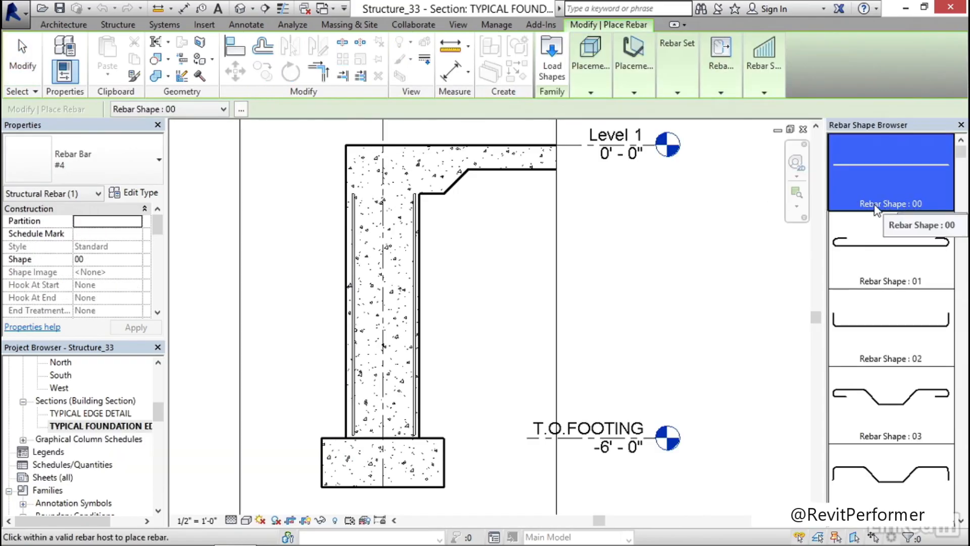
click(635, 93)
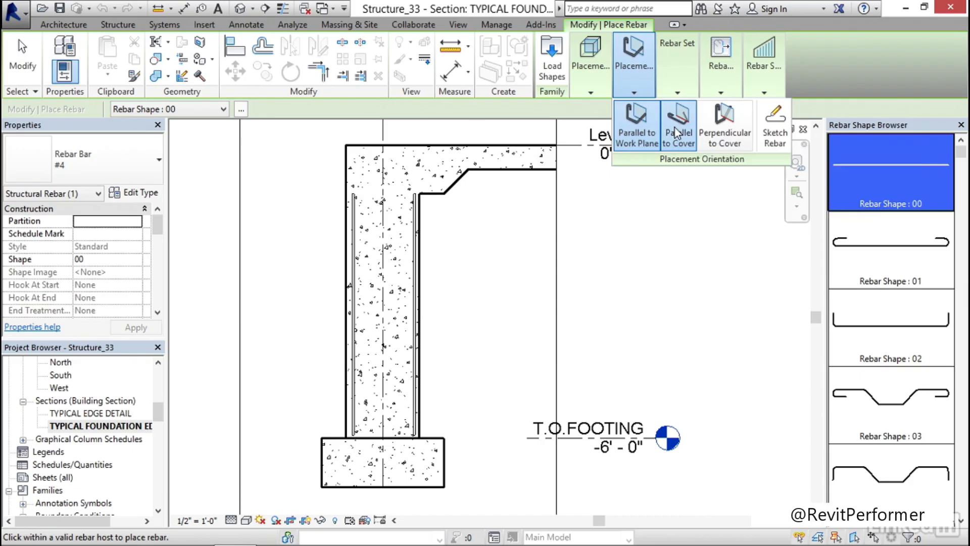
click(676, 144)
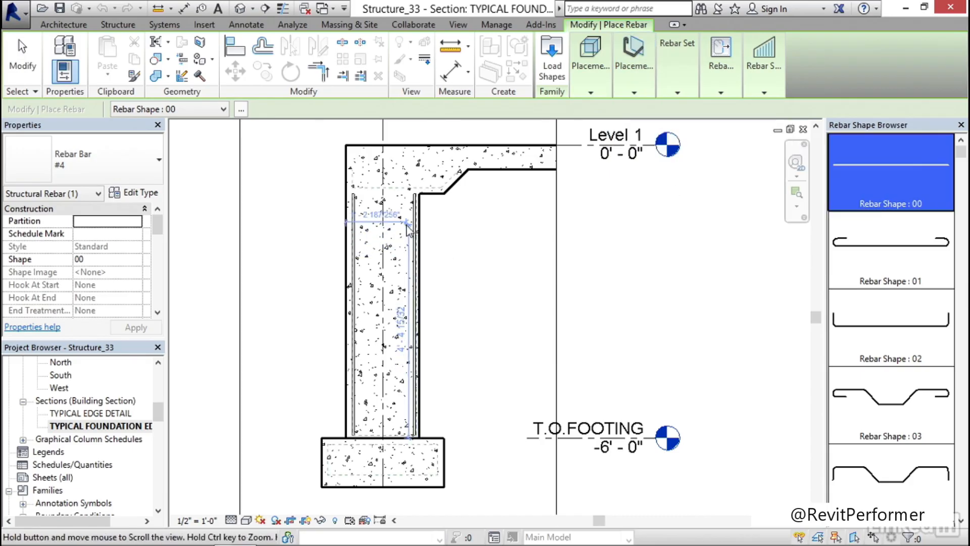
scroll(406, 230, up, 3)
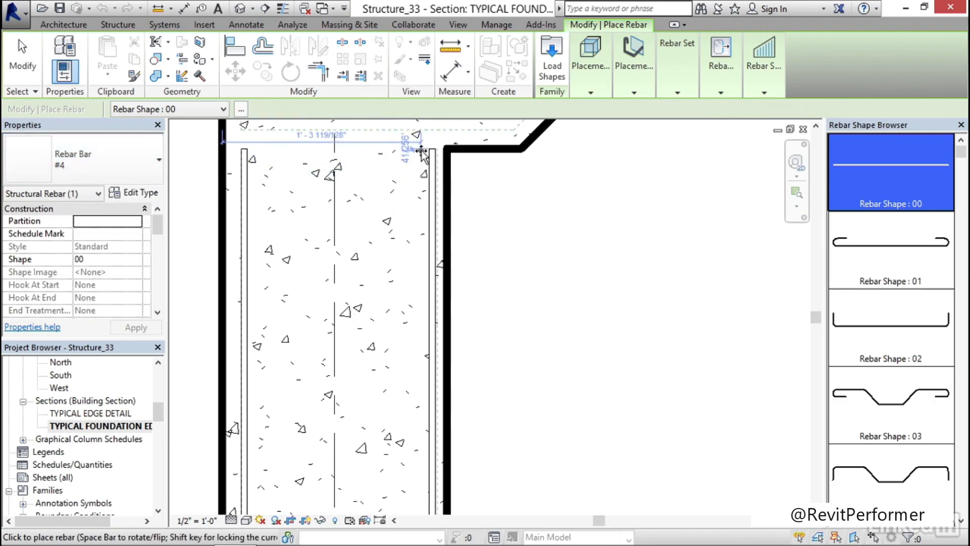
click(422, 151)
key(Escape)
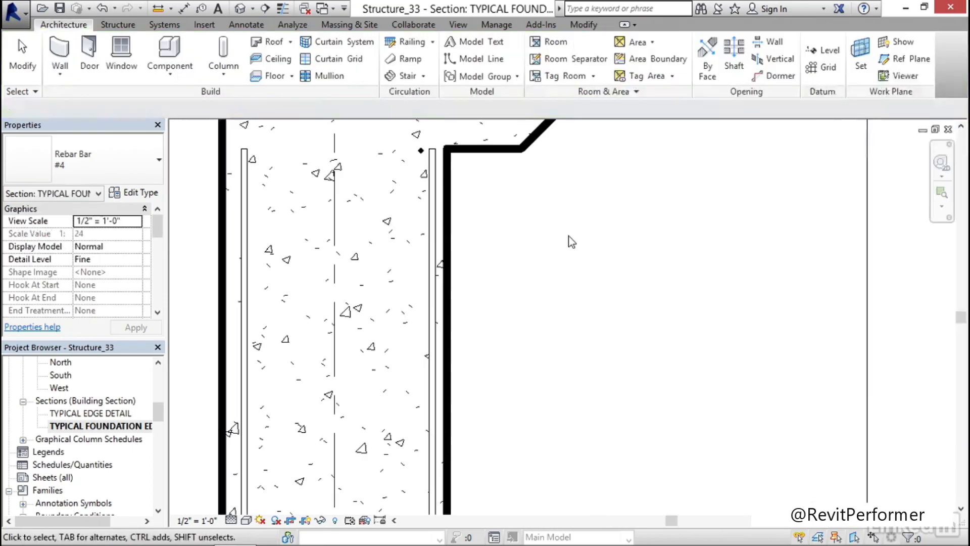
Set the layout rule of the longitudinal #4 wall rebar to Maximum Spacing with a spacing of 12"
click(422, 151)
mouse_move(513, 229)
middle_down()
mouse_move(548, 233)
mouse_move(564, 247)
middle_up()
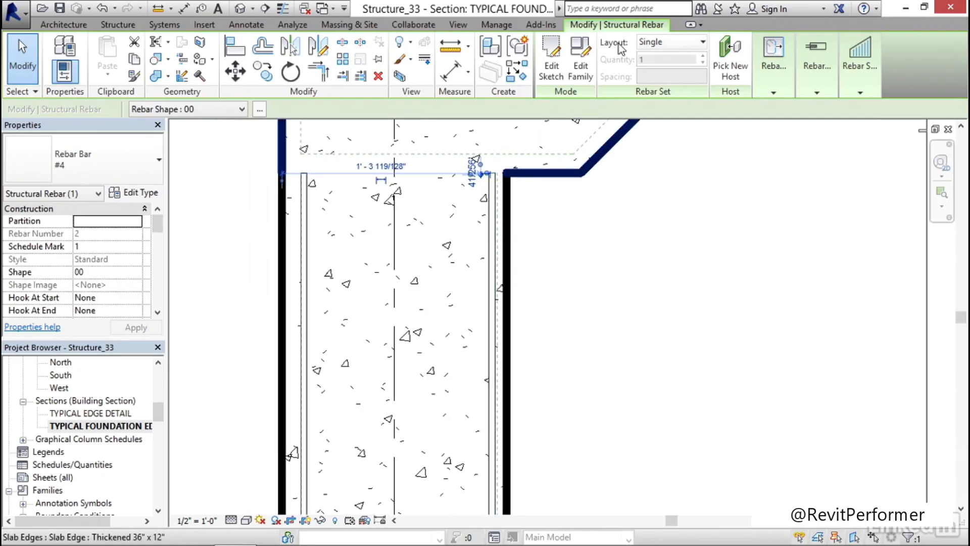
click(700, 44)
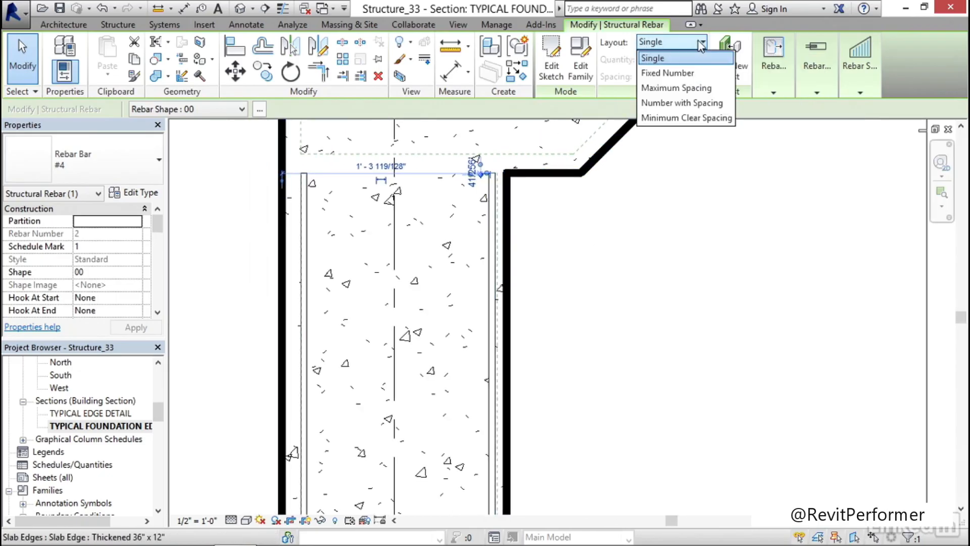
click(672, 88)
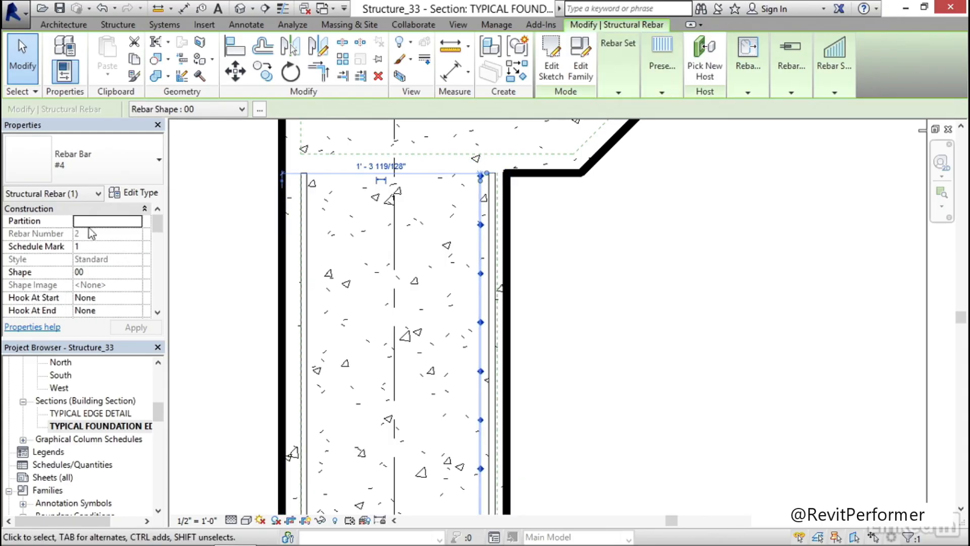
drag(158, 222, 161, 248)
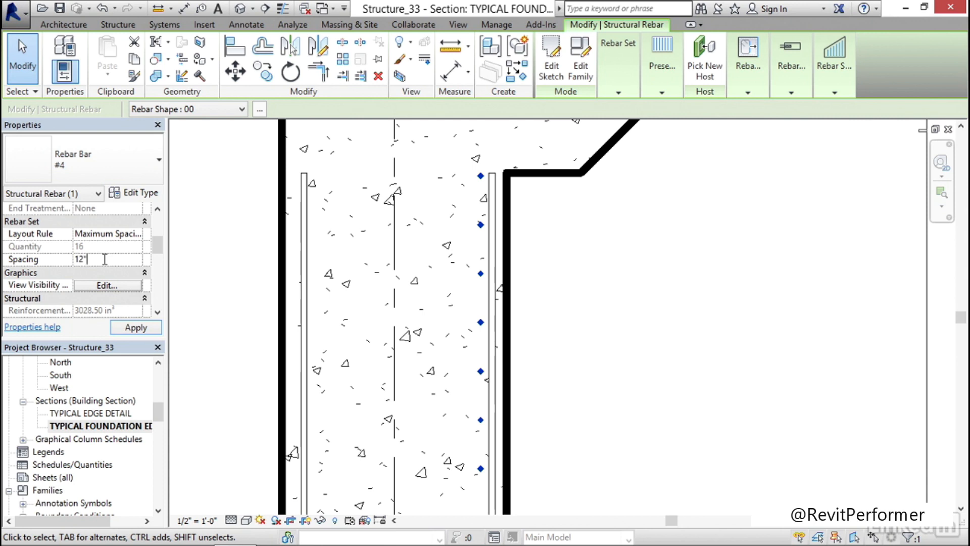
click(132, 329)
click(557, 260)
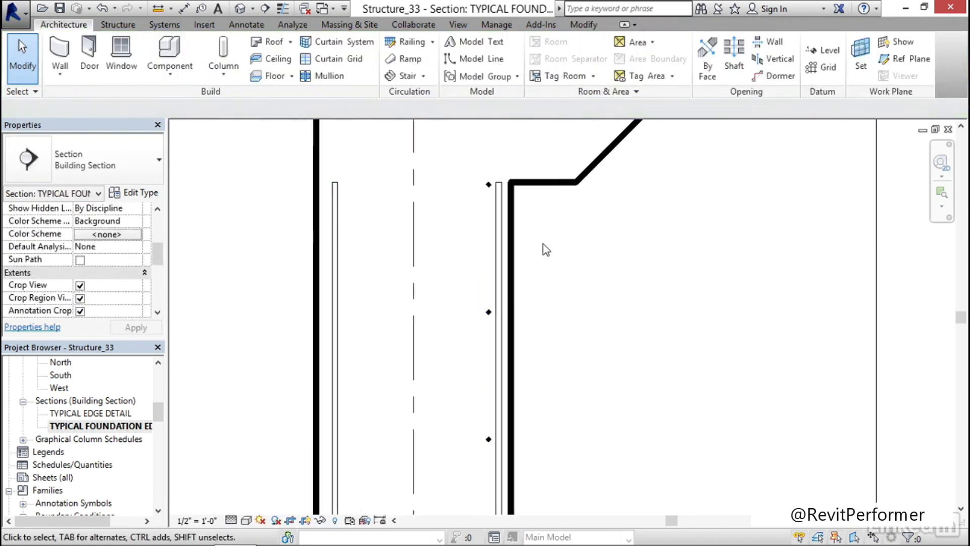
Examine the longitudinal bar set along the wall, from the lowest bar above the footing up to the highest bar
scroll(546, 247, down, 4)
middle_drag(589, 394, 516, 281)
scroll(503, 286, up, 2)
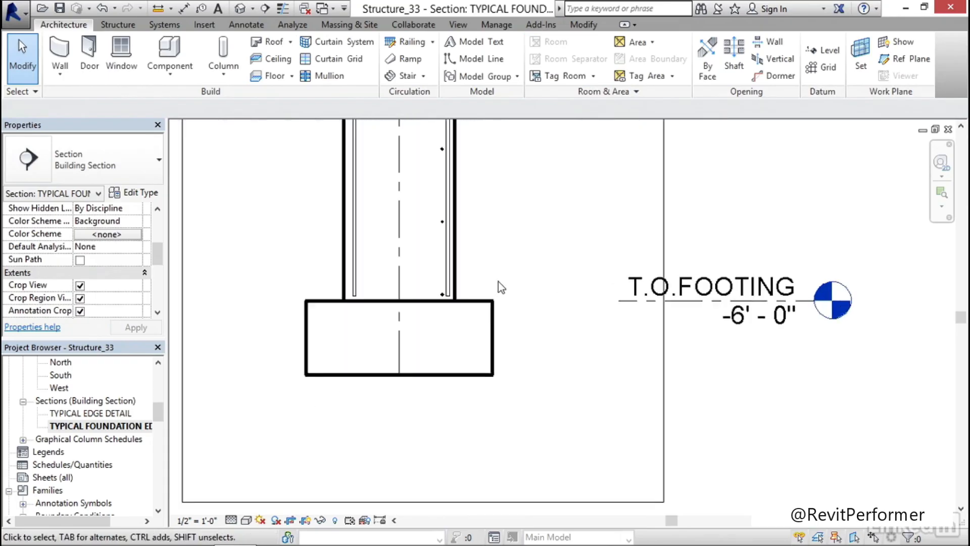
scroll(499, 287, up, 2)
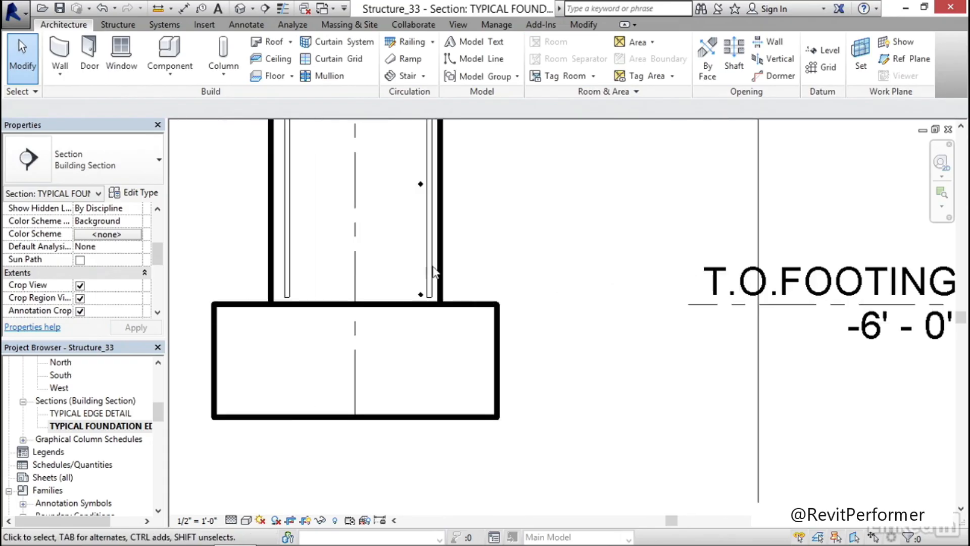
click(421, 296)
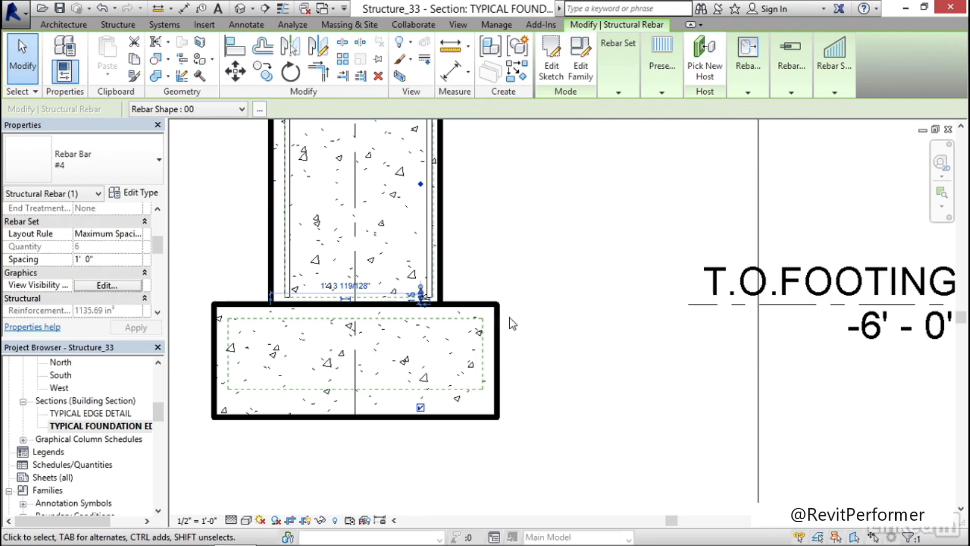
scroll(505, 318, down, 3)
middle_drag(505, 228, 507, 449)
scroll(478, 262, up, 3)
scroll(536, 316, up, 3)
key(Escape)
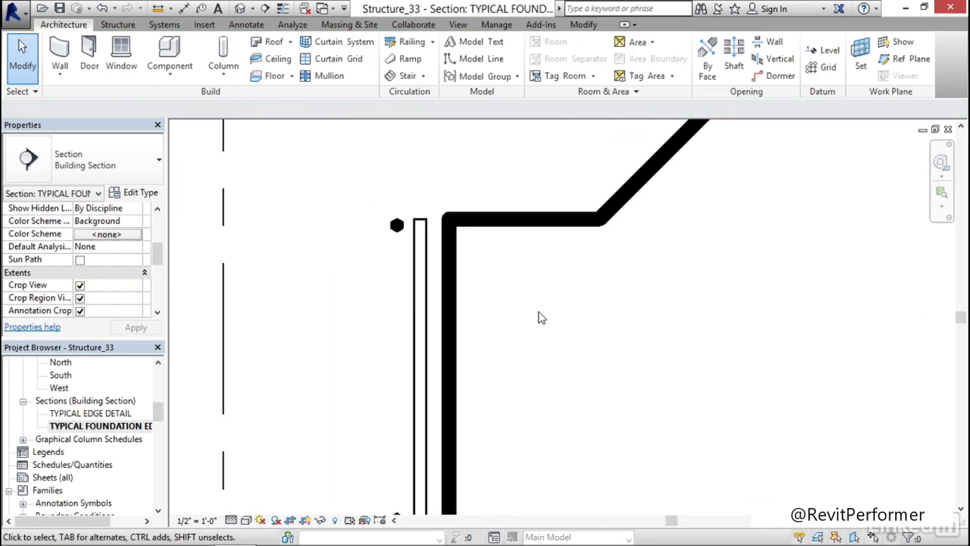
Nudge the longitudinal bar set closer to the inner vertical bar of the foundation wall
scroll(538, 311, down, 4)
scroll(485, 303, up, 4)
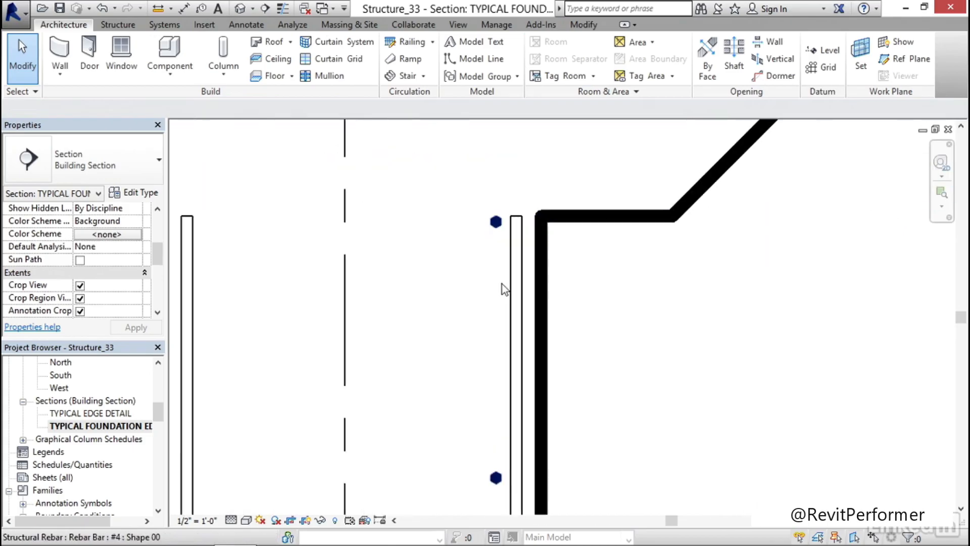
scroll(502, 284, up, 1)
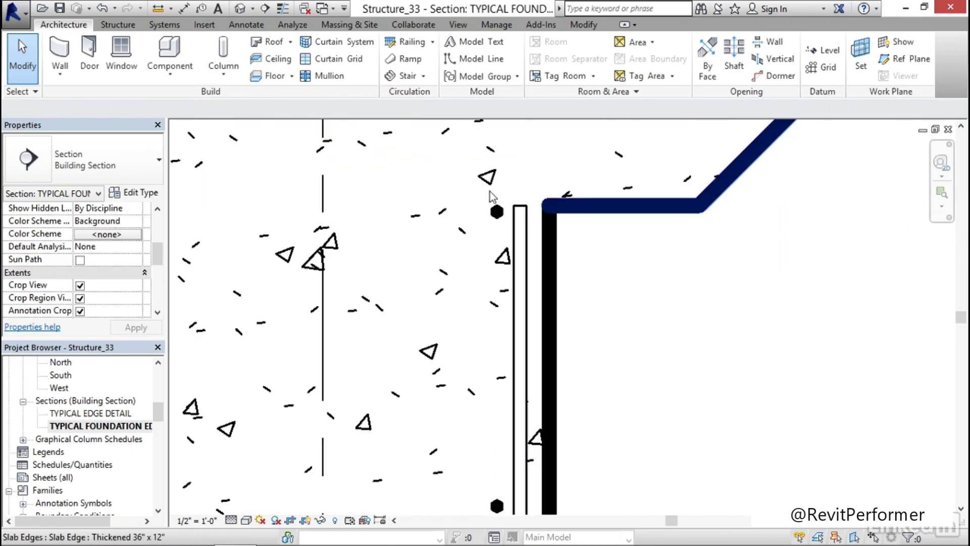
click(497, 213)
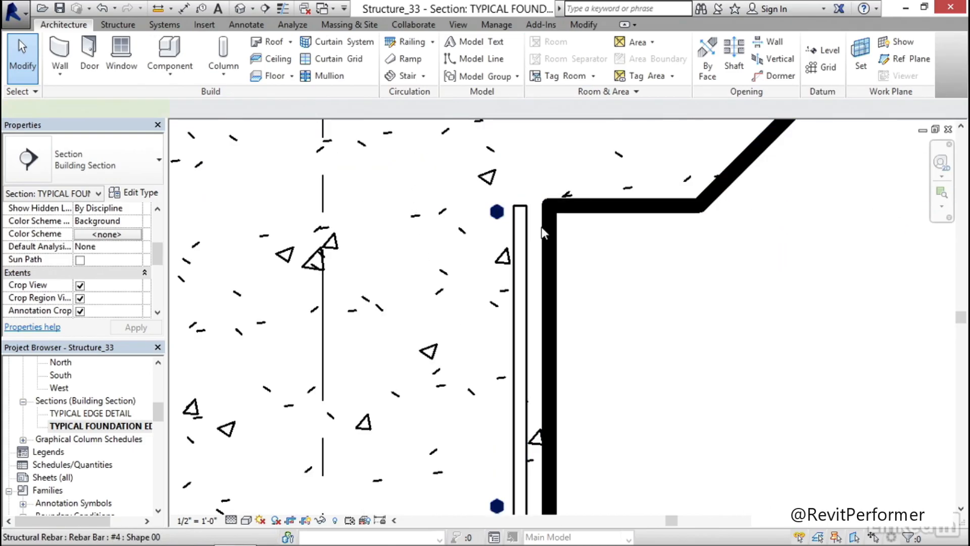
click(647, 274)
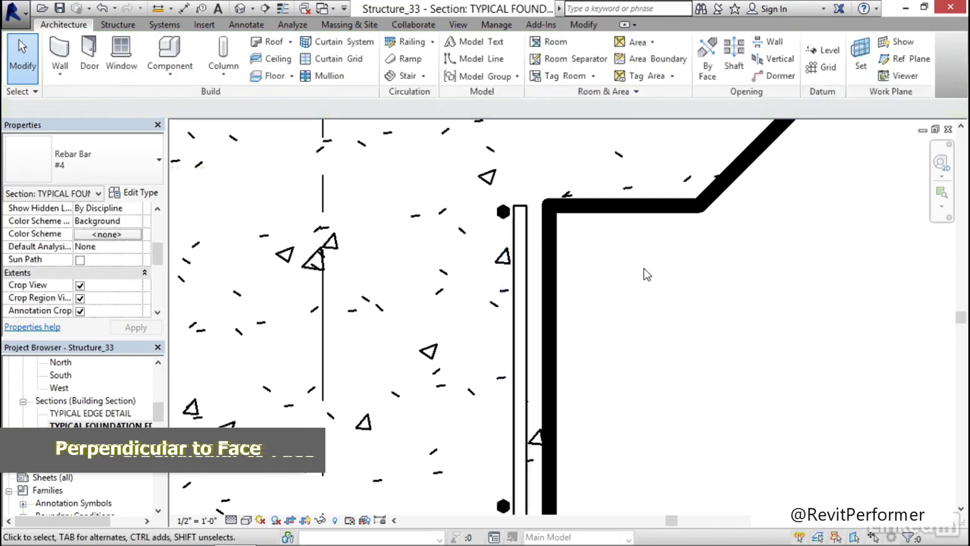
Mirror a copy of the longitudinal bar set about the wall's centerline to the outer face
scroll(638, 238, down, 7)
middle_drag(656, 295, 597, 288)
scroll(597, 284, up, 3)
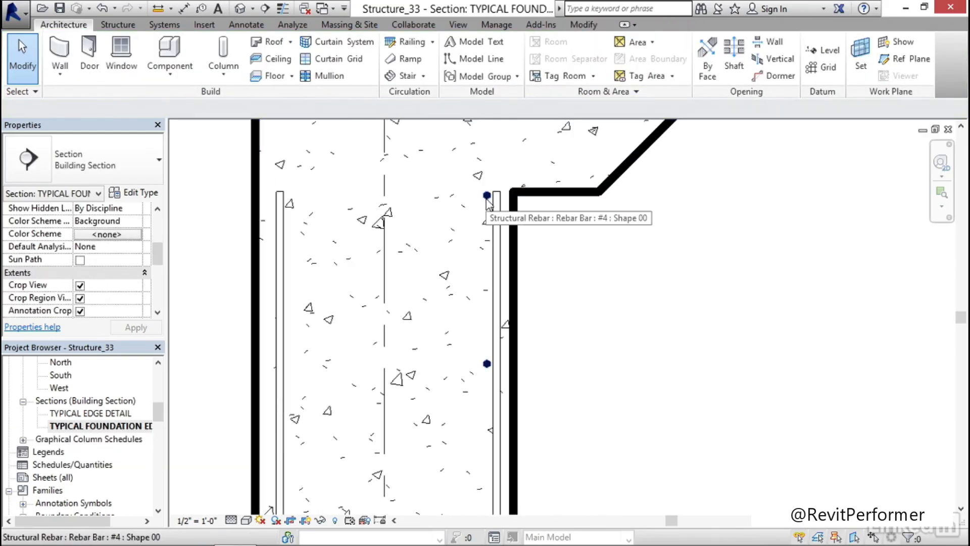
click(487, 197)
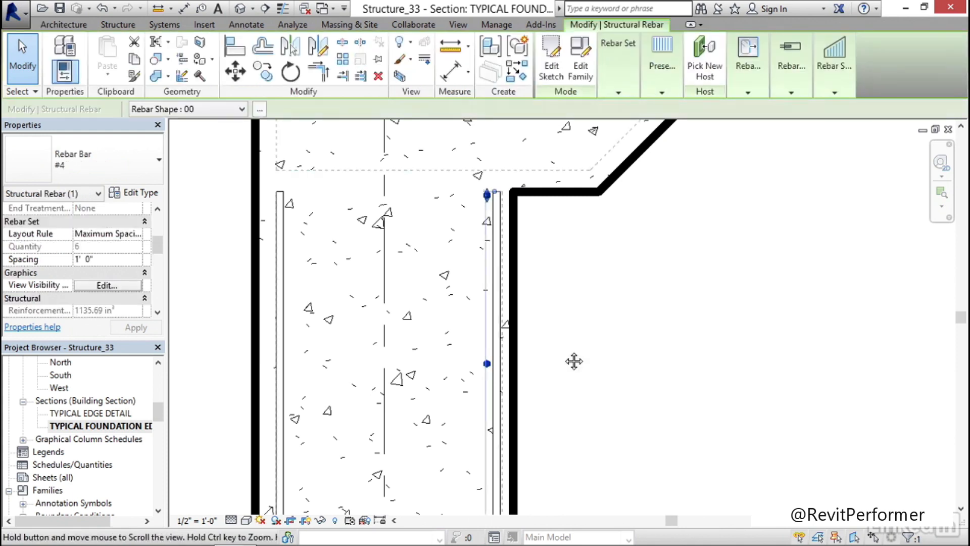
scroll(576, 354, down, 2)
key(m)
key(m)
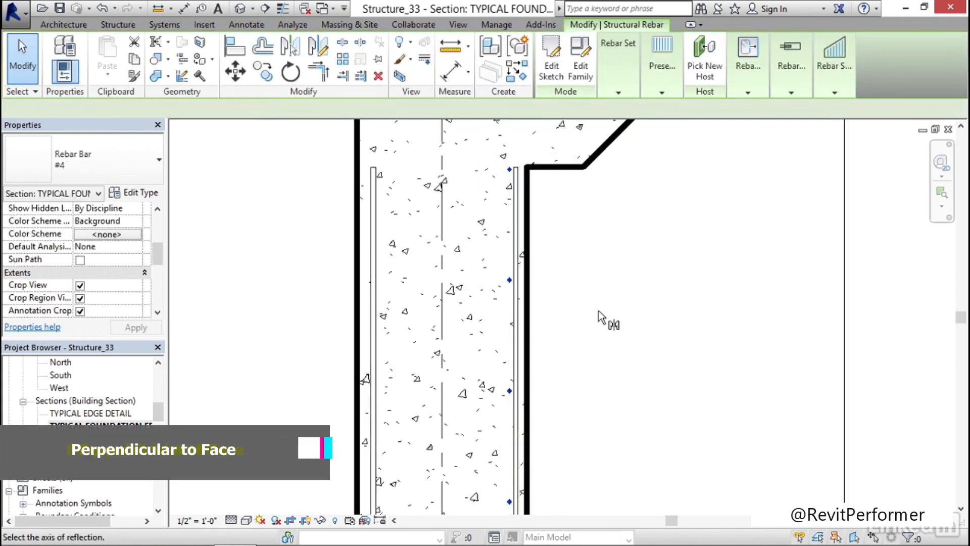
click(442, 267)
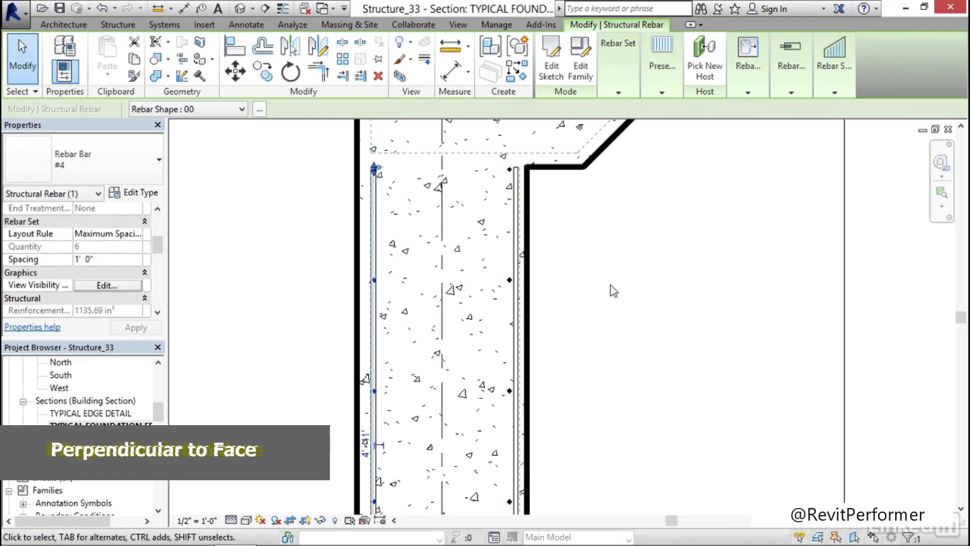
key(Escape)
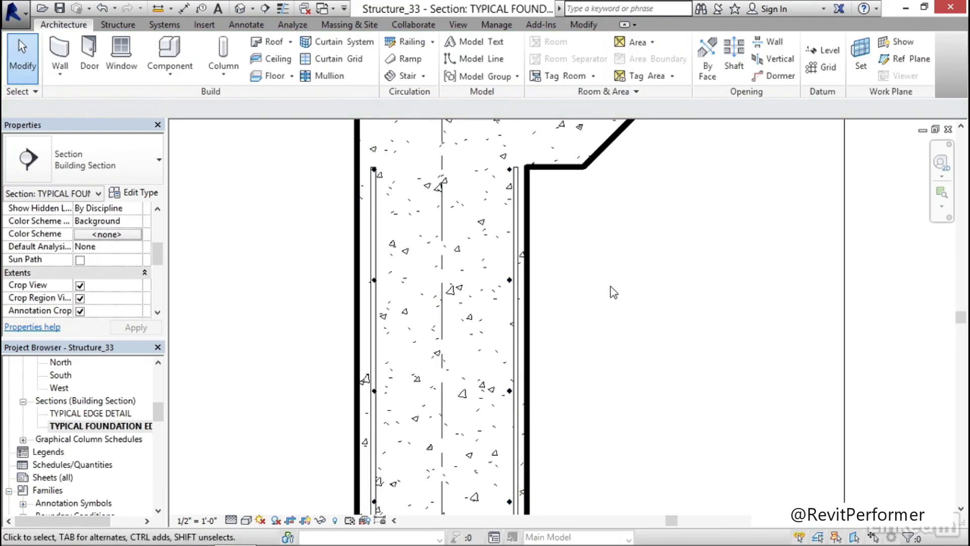
Delete the vertical bar set along the outer face of the foundation wall
scroll(334, 234, up, 3)
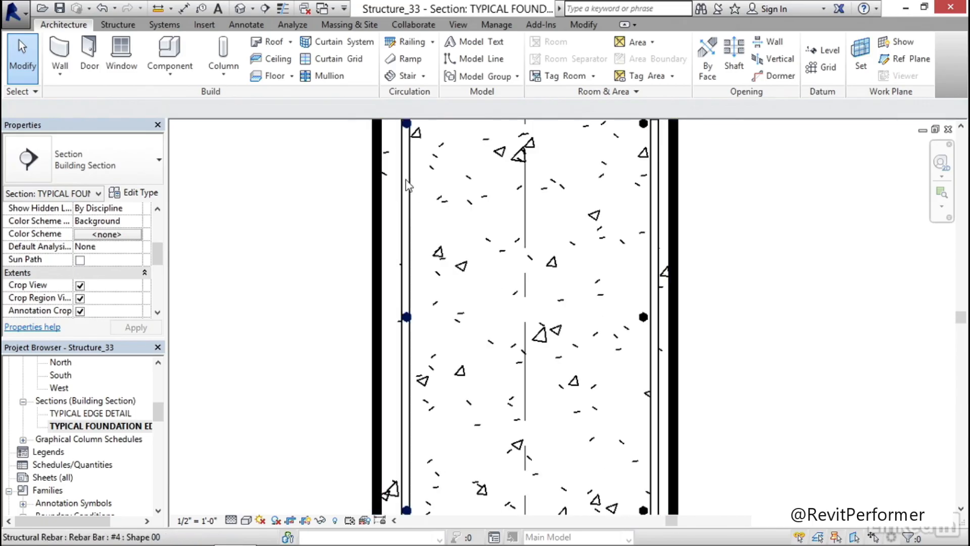
scroll(417, 192, down, 2)
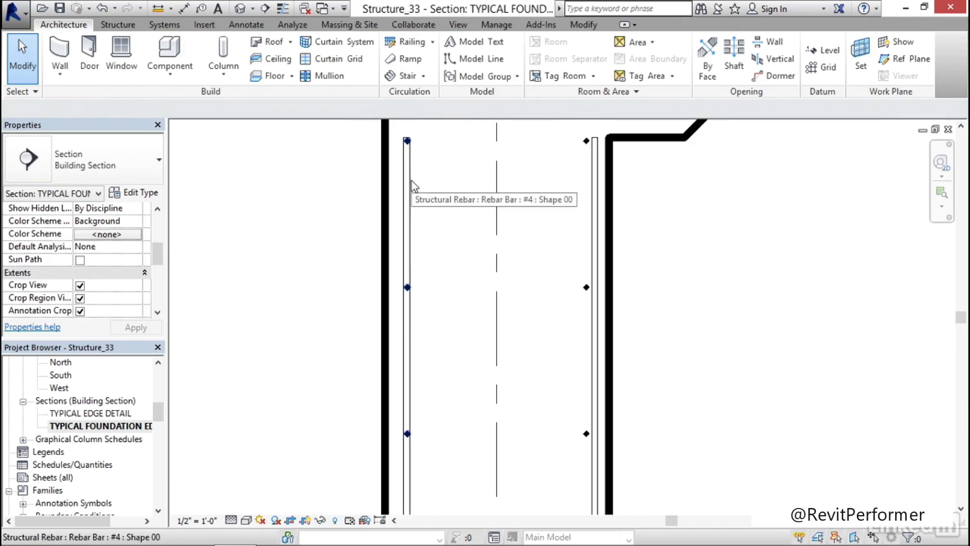
click(416, 228)
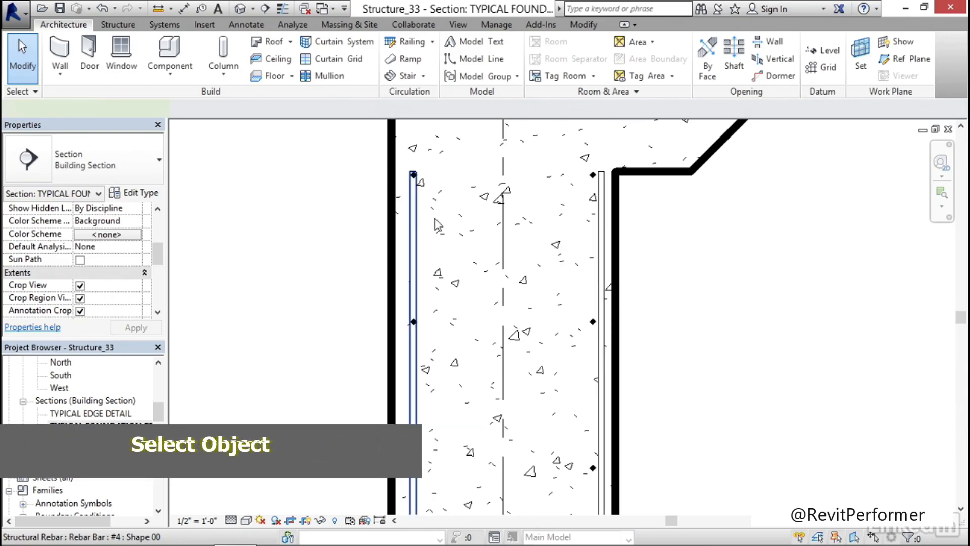
middle_drag(746, 254, 694, 245)
click(694, 247)
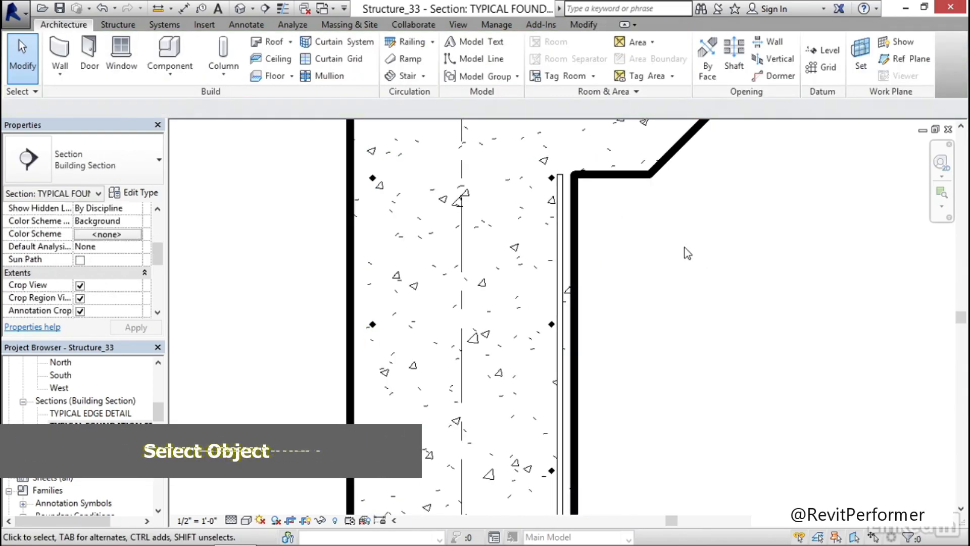
Mirror a copy of the inner vertical bar set about the wall's centerline to replace the outer one
click(565, 225)
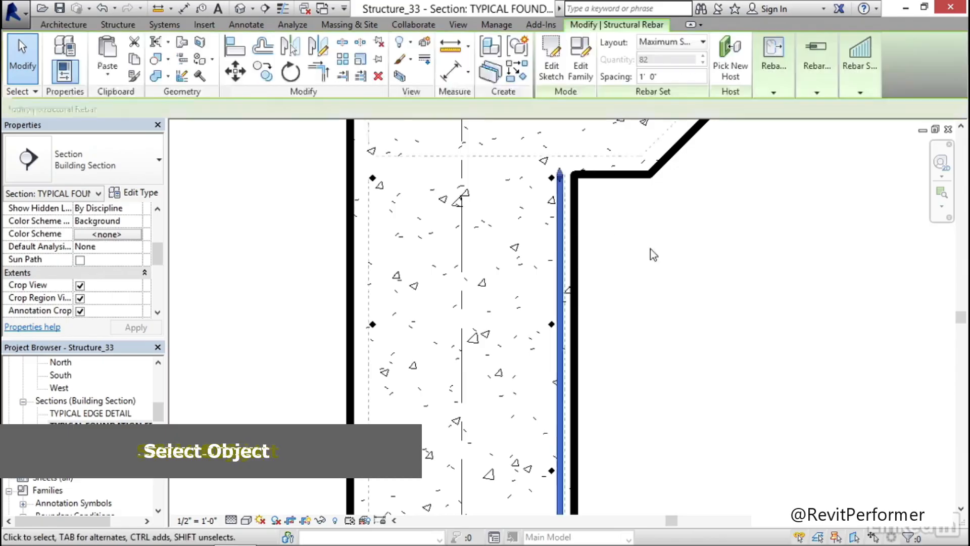
middle_drag(661, 268, 649, 248)
key(m)
key(m)
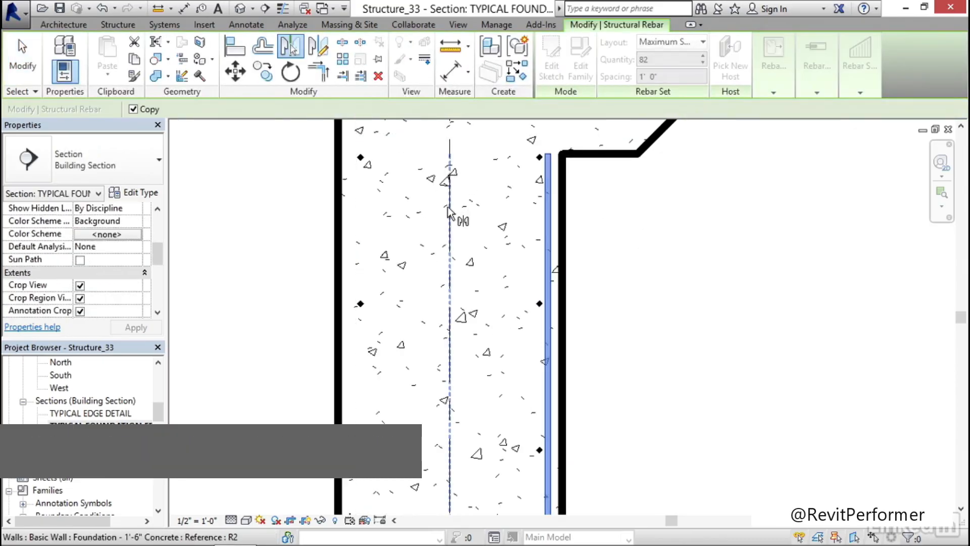
click(450, 209)
click(680, 241)
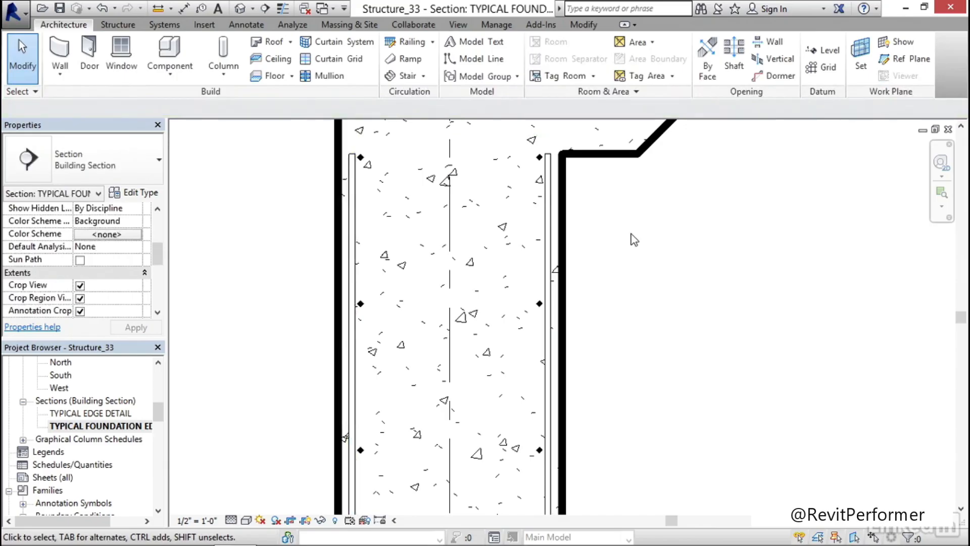
Start a Cut Profile sketch on the bearing footing's upper edge beneath the wall, editing the boundary between faces
scroll(627, 252, down, 4)
scroll(642, 381, up, 1)
middle_drag(642, 381, 604, 277)
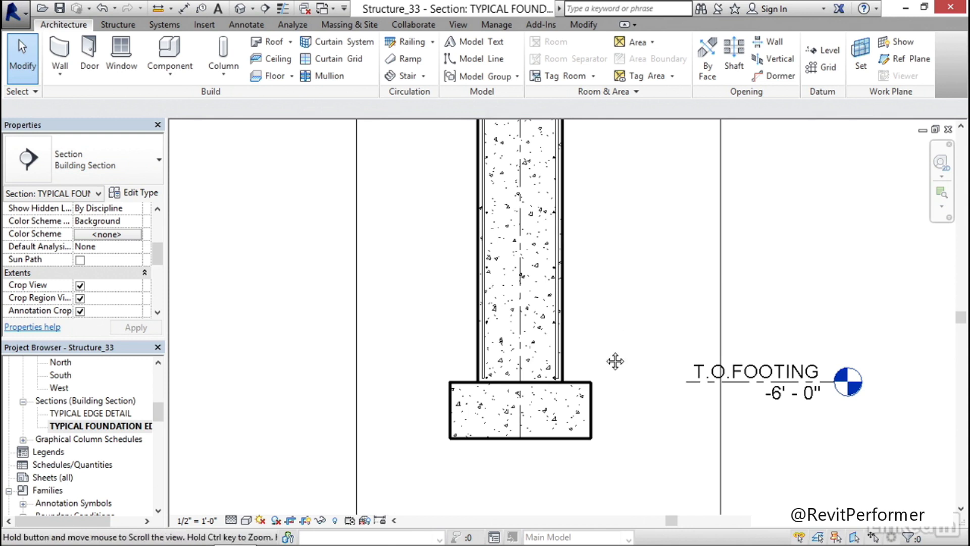
scroll(505, 316, up, 6)
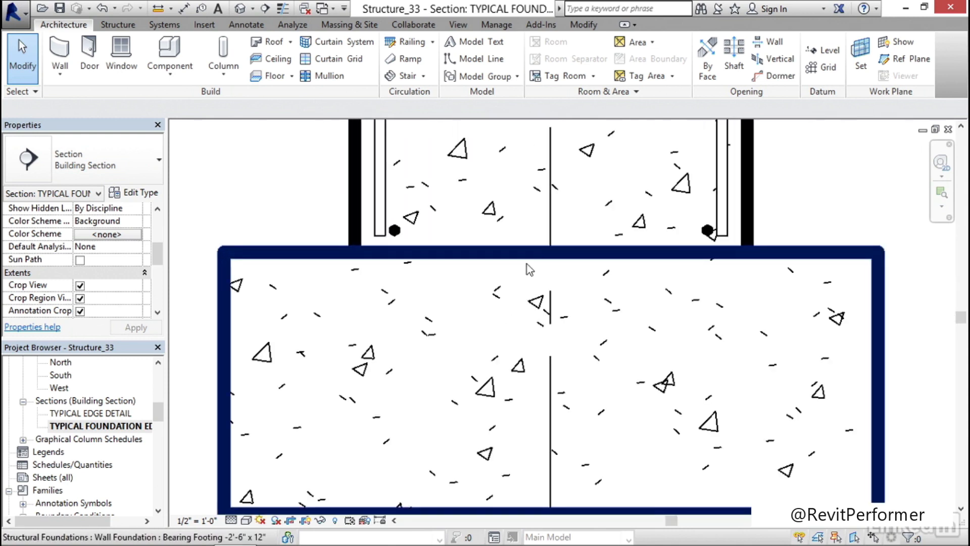
scroll(520, 294, down, 2)
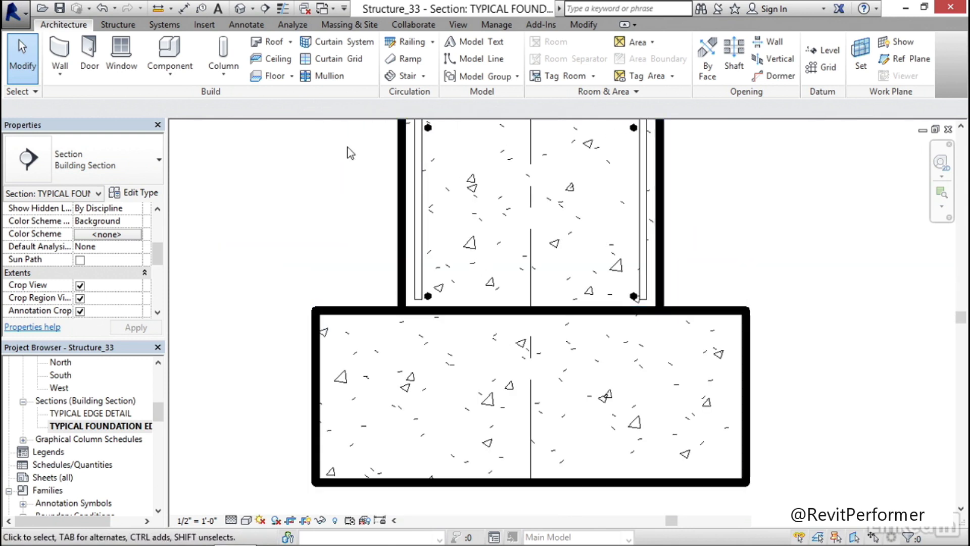
click(459, 25)
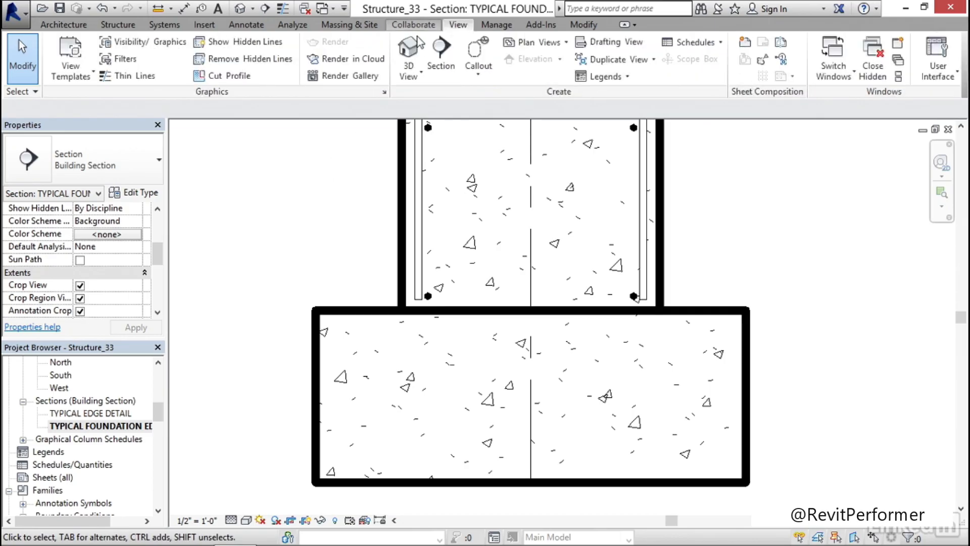
click(234, 77)
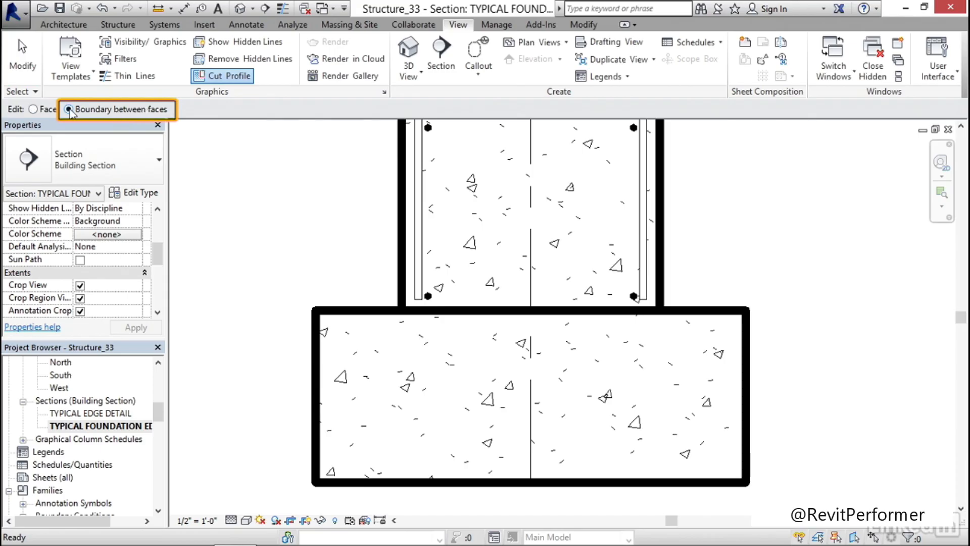
click(482, 321)
middle_drag(520, 348, 432, 330)
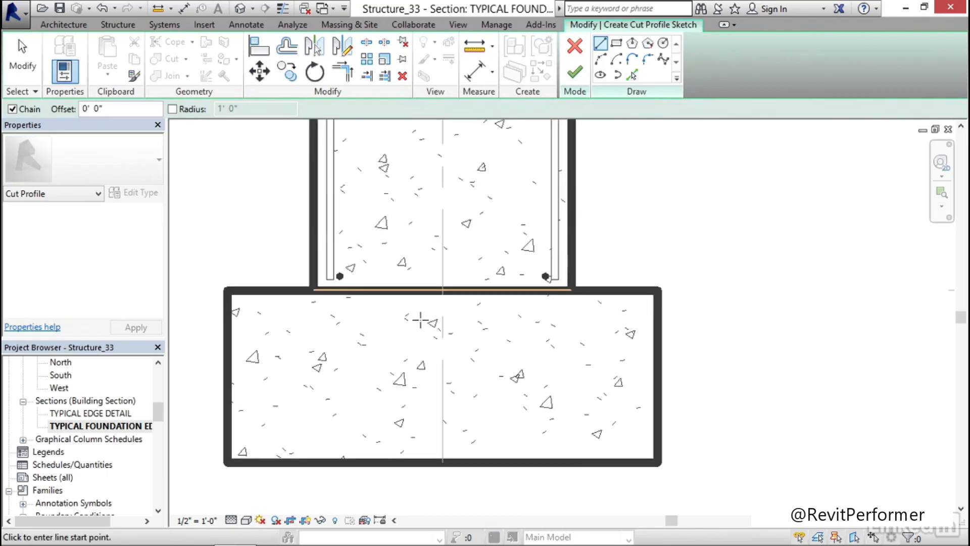
Sketch half a keyway: a 1 1/2" diagonal from the footing's upper edge down into it, plus a 2 3/16" horizontal line to the centerline
scroll(408, 315, up, 1)
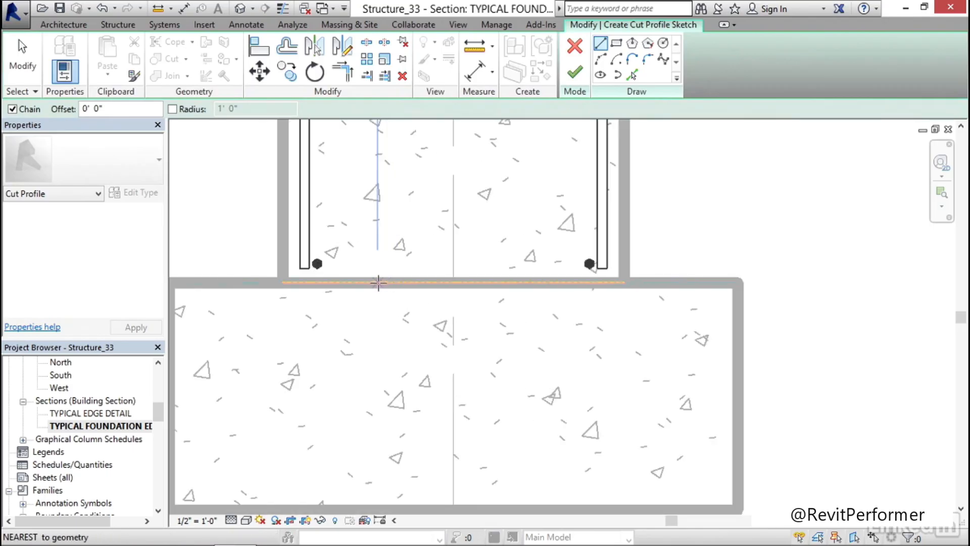
click(393, 282)
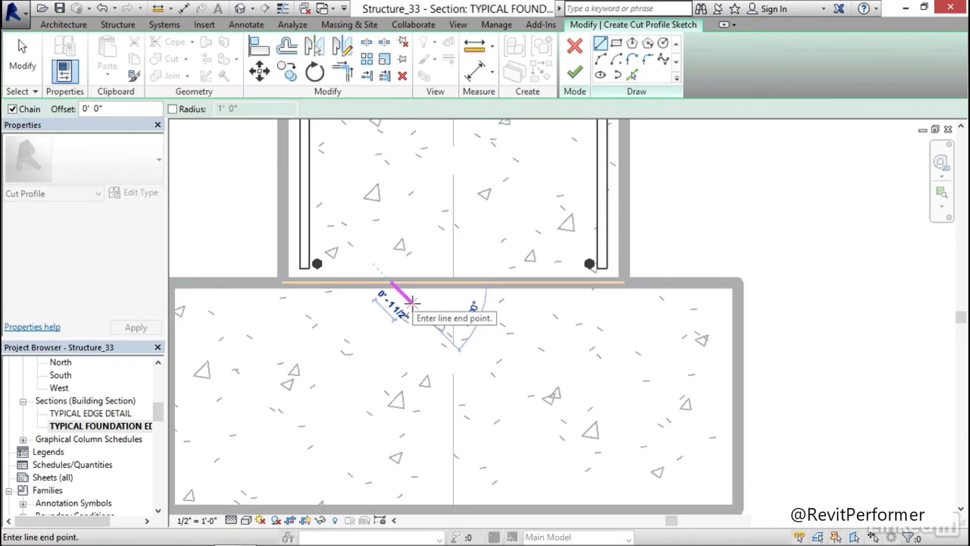
click(412, 302)
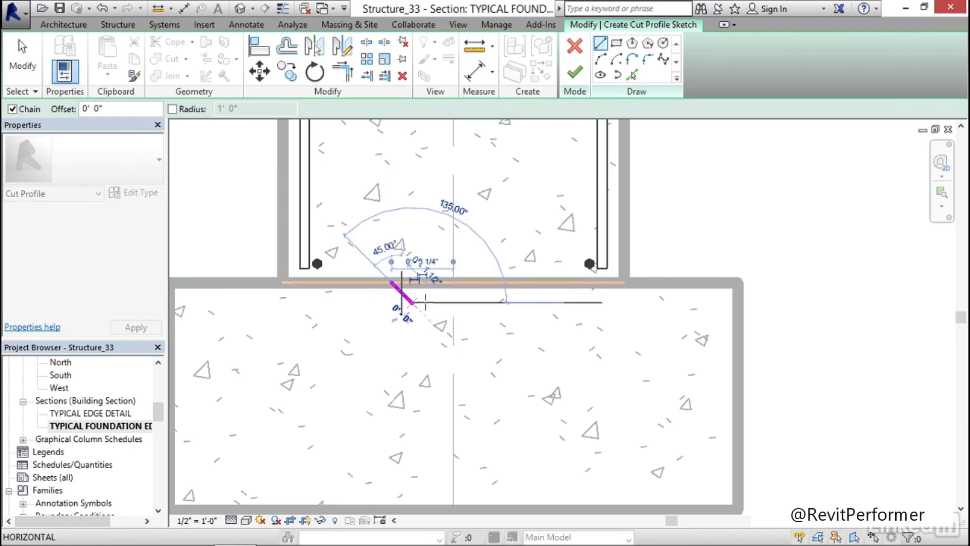
click(453, 302)
key(Escape)
key(Escape)
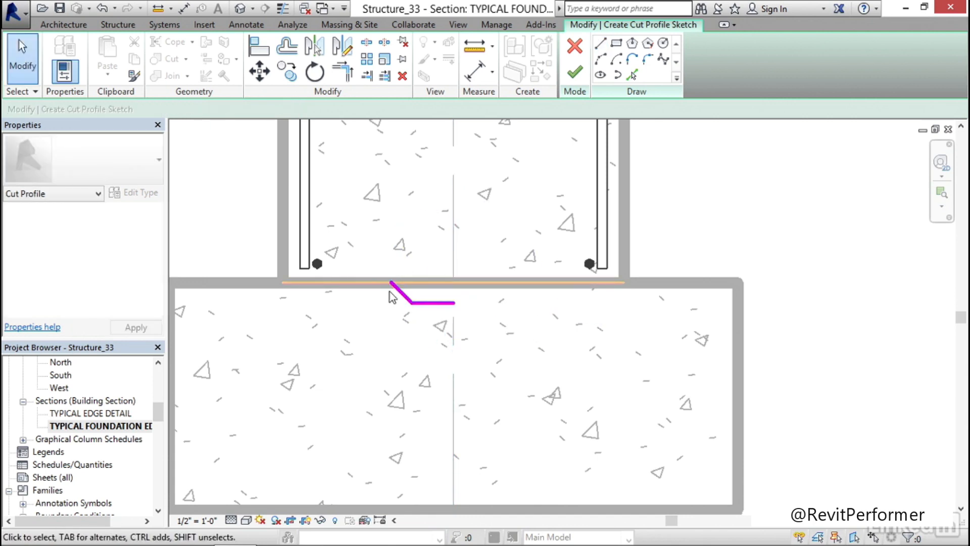
Mirror a copy of the keyway's diagonal sketch line about the foundation wall's centerline
click(403, 298)
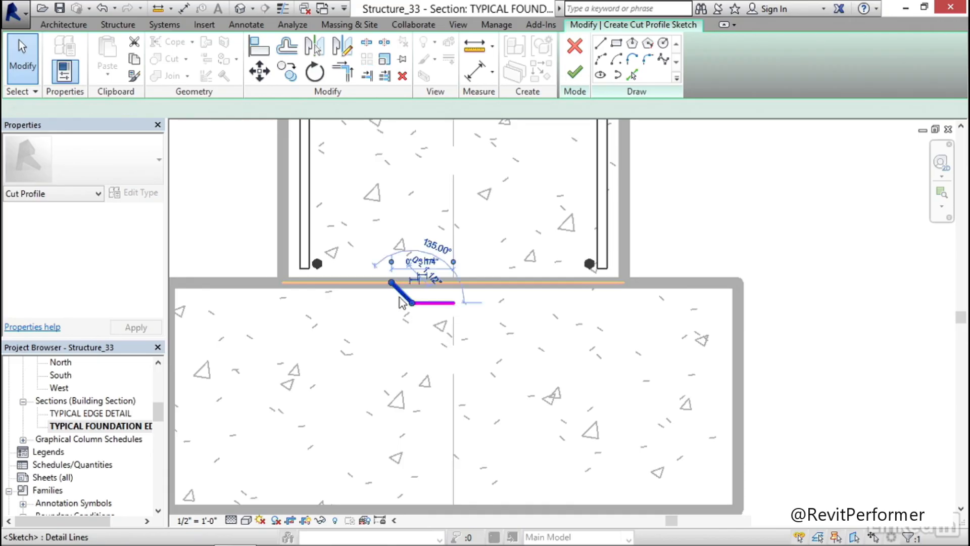
middle_drag(502, 364, 475, 354)
key(m)
key(m)
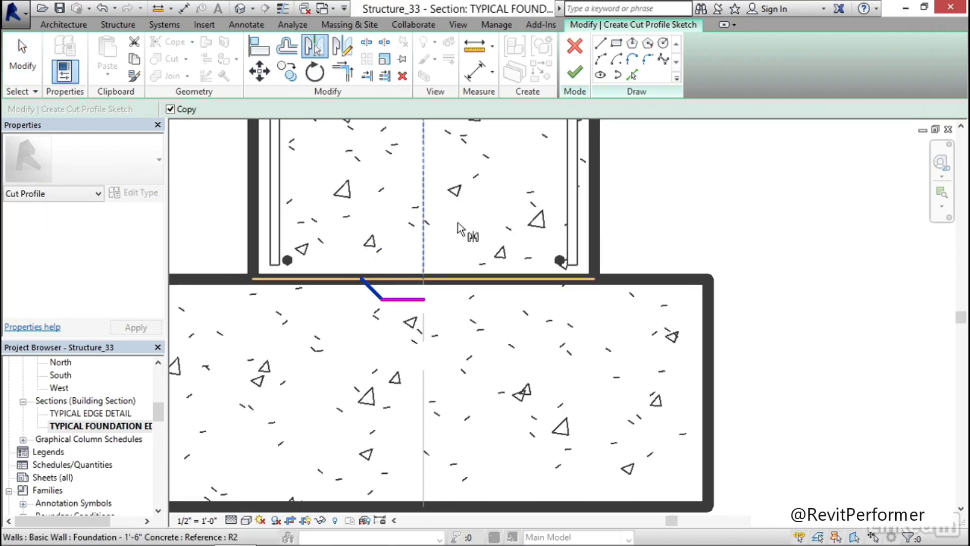
click(423, 188)
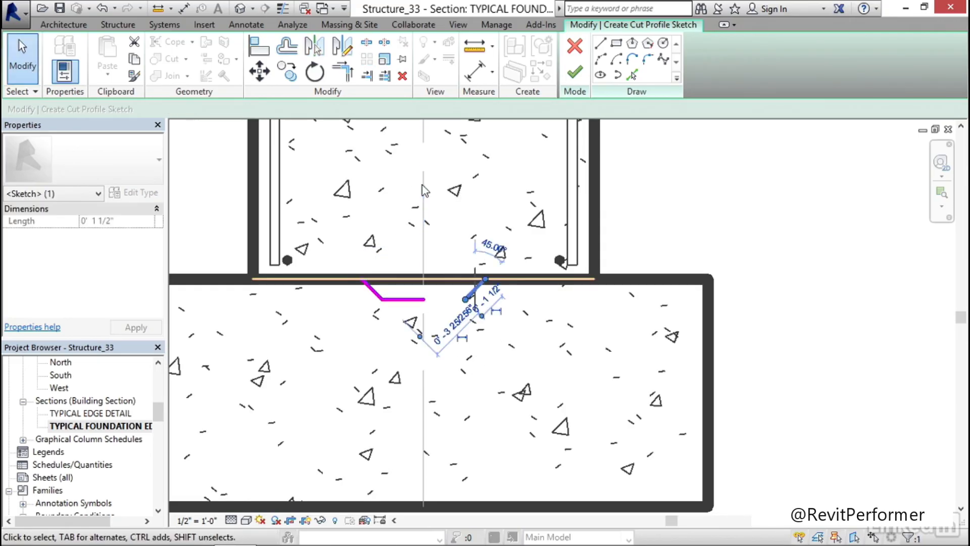
key(Escape)
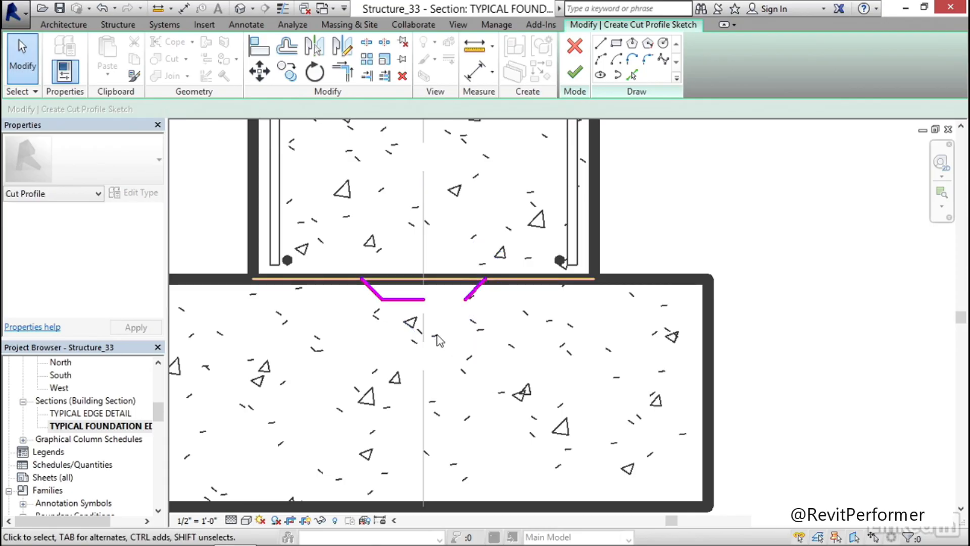
Extend the keyway's horizontal line to a corner with the mirrored diagonal using Trim/Extend
scroll(437, 340, up, 2)
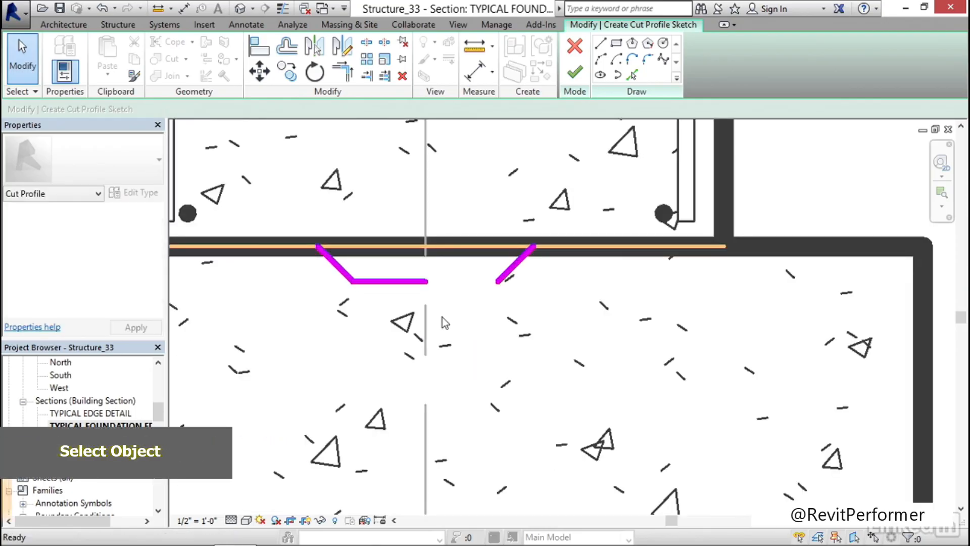
key(t)
key(r)
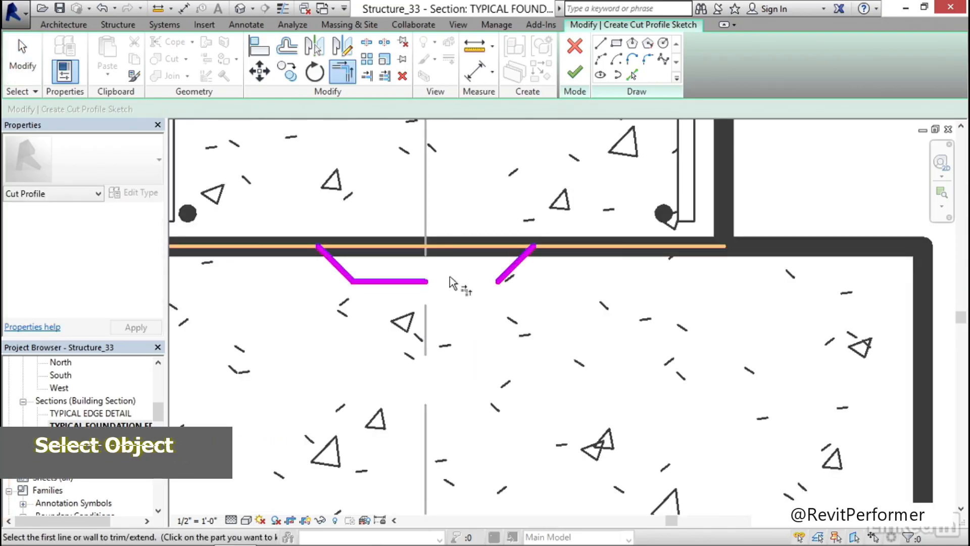
click(408, 281)
click(517, 270)
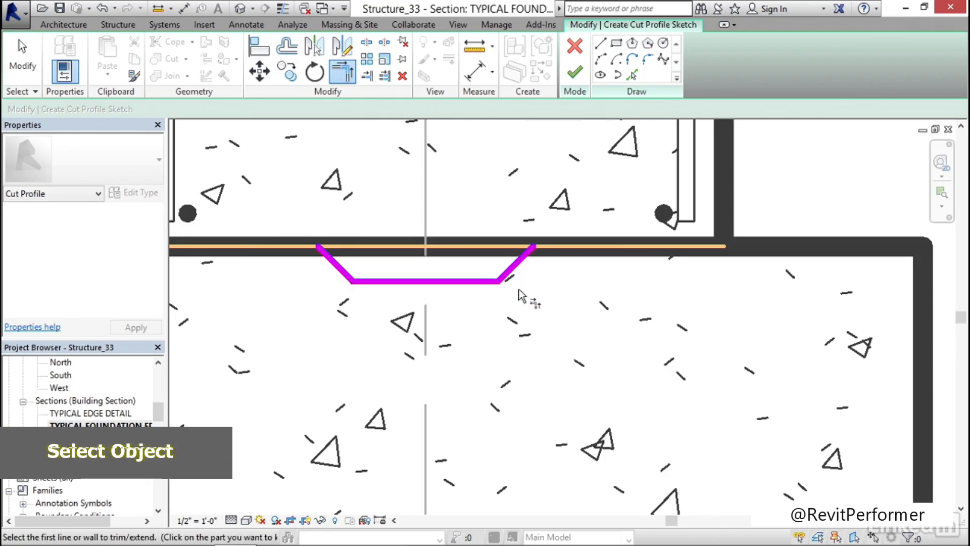
scroll(523, 295, down, 4)
key(Escape)
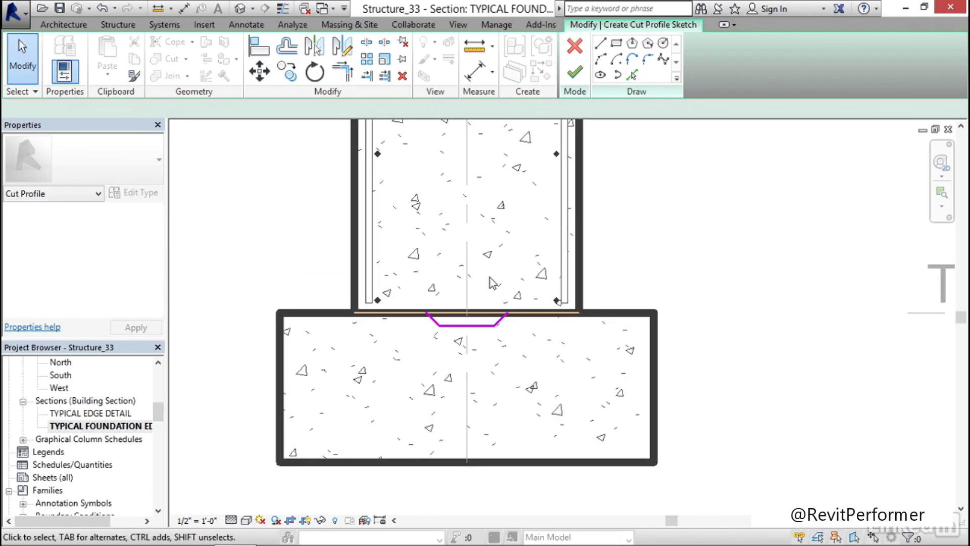
Finish the Cut Profile sketch to apply the keyway to the bearing footing
click(574, 76)
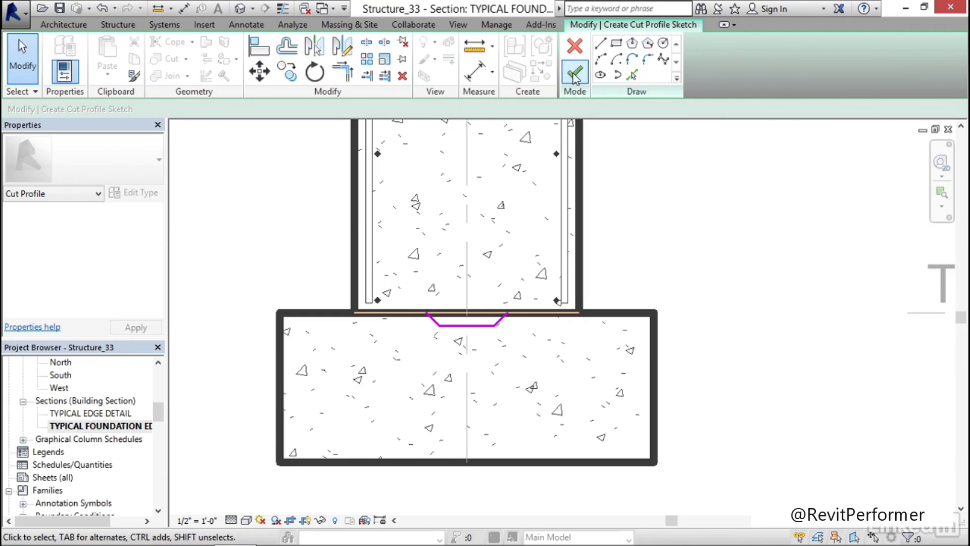
click(697, 254)
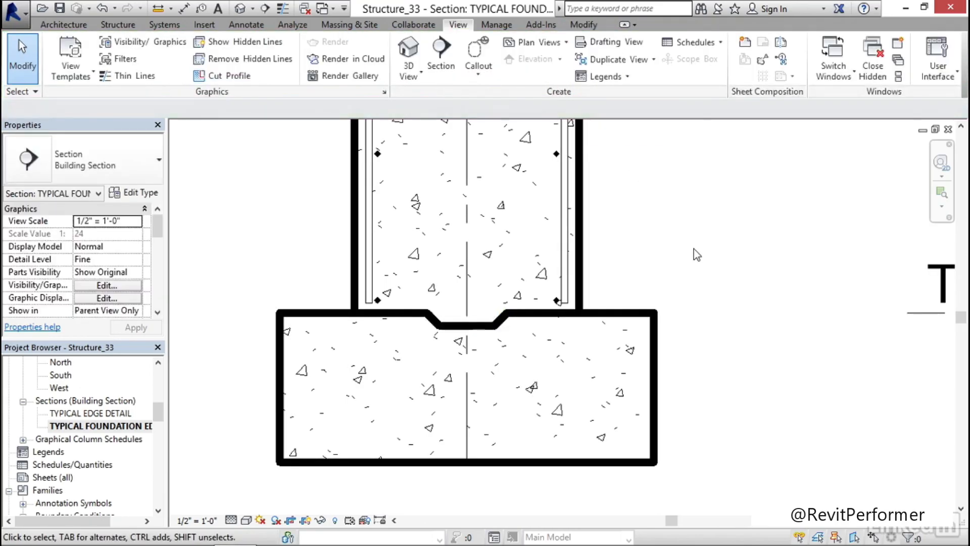
scroll(694, 249, down, 4)
middle_drag(698, 254, 498, 335)
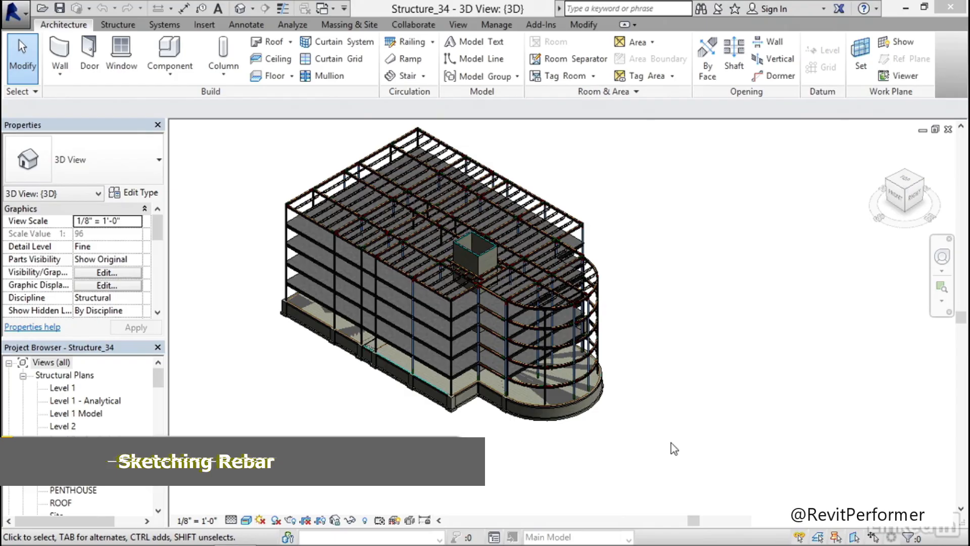
Open the TYPICAL FOUNDATION EDGE DETAIL section view in the Structure_34 model
drag(158, 378, 157, 415)
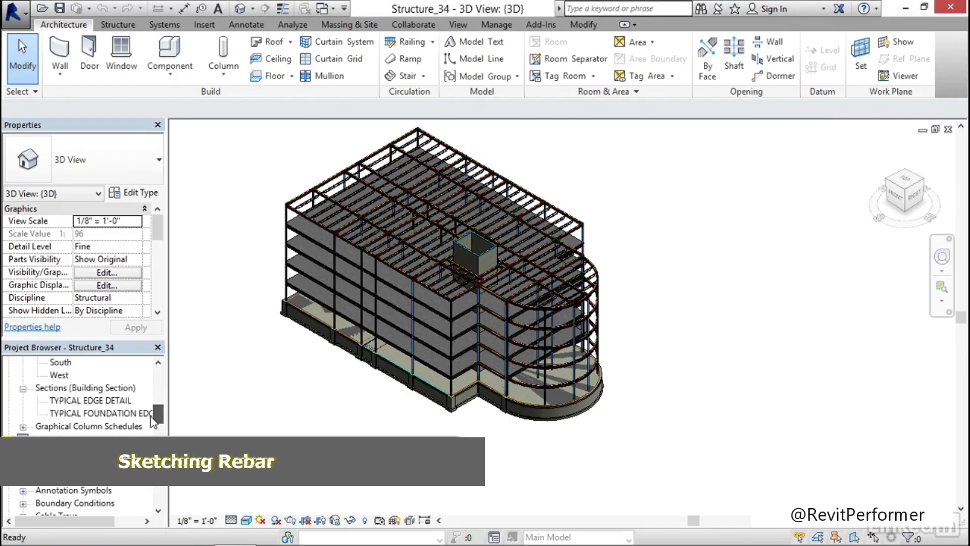
double_click(103, 415)
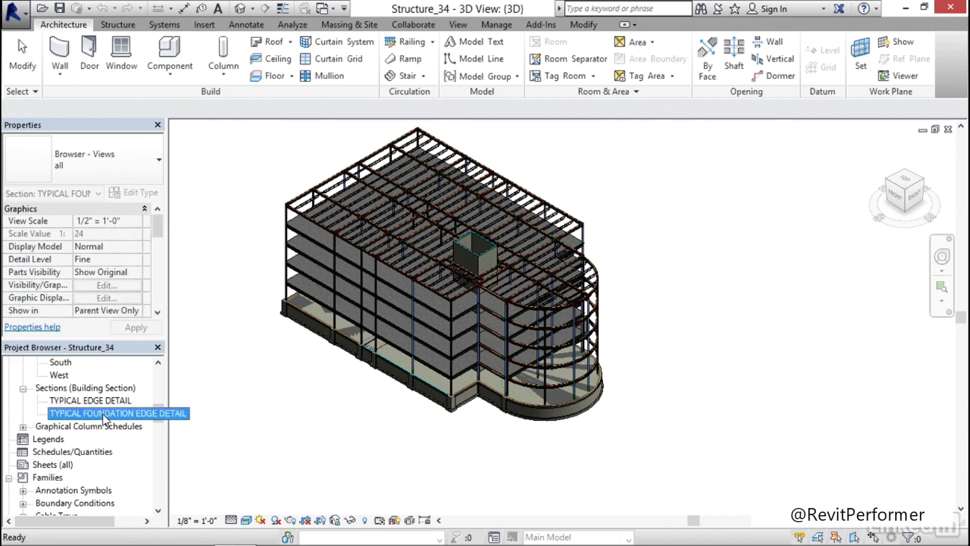
scroll(326, 332, up, 3)
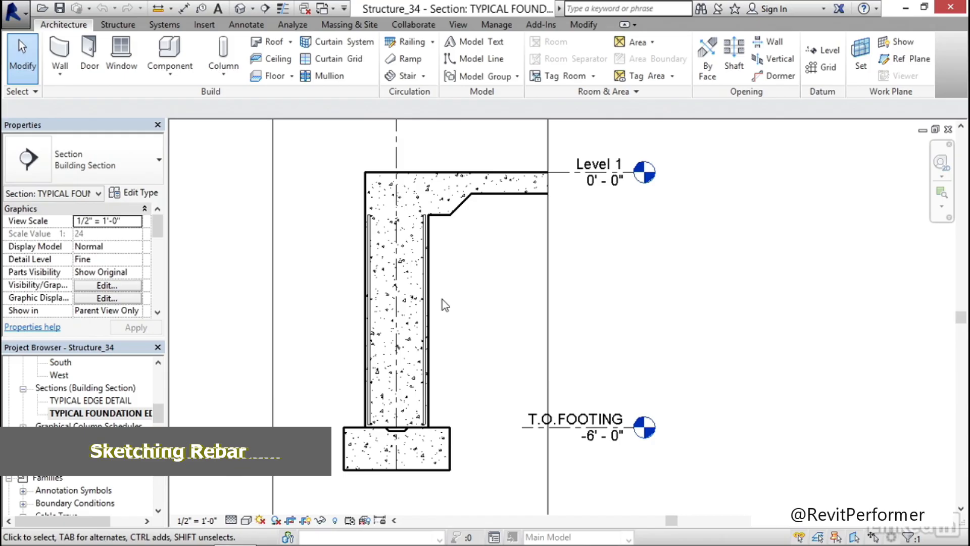
Start a #4 rebar sketch on the work plane with the foundation wall as its host
click(464, 295)
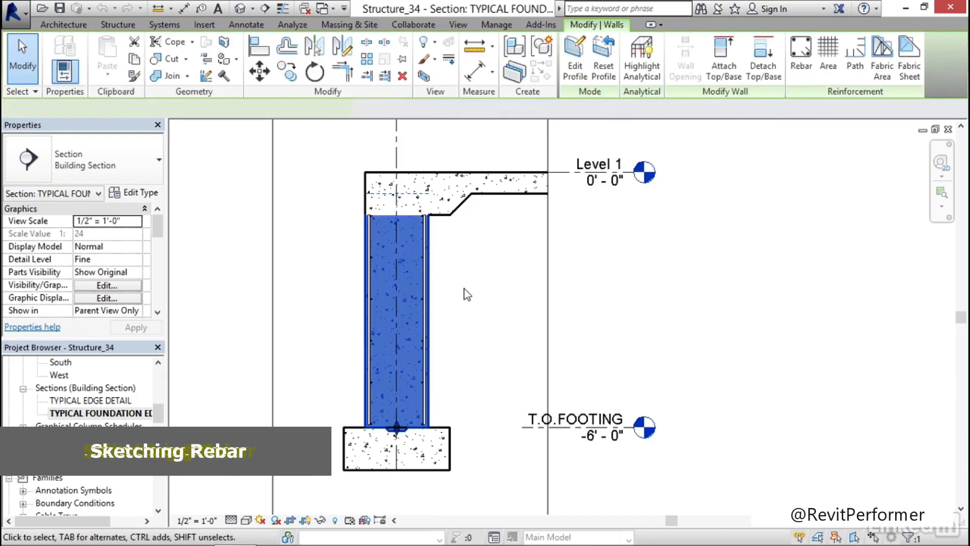
click(799, 72)
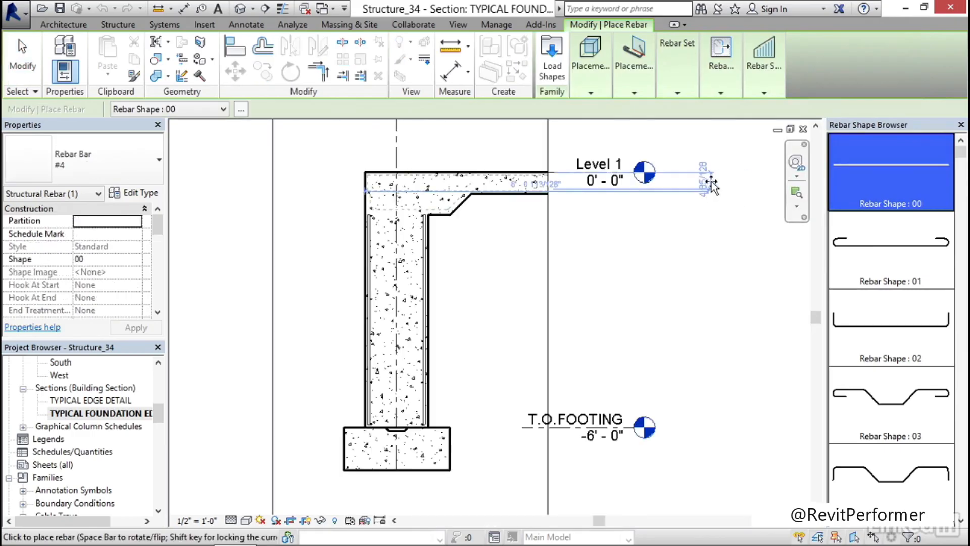
mouse_move(730, 87)
mouse_move(589, 92)
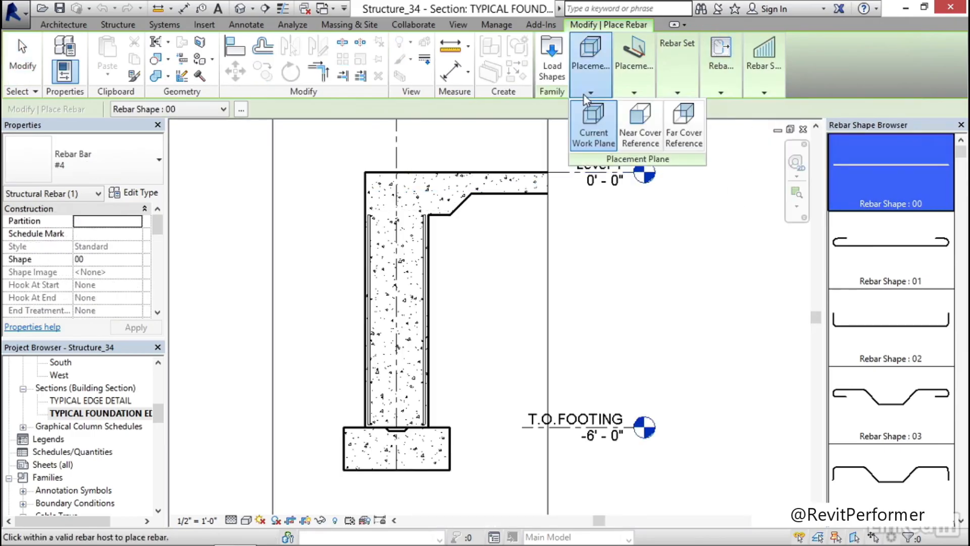
mouse_move(630, 93)
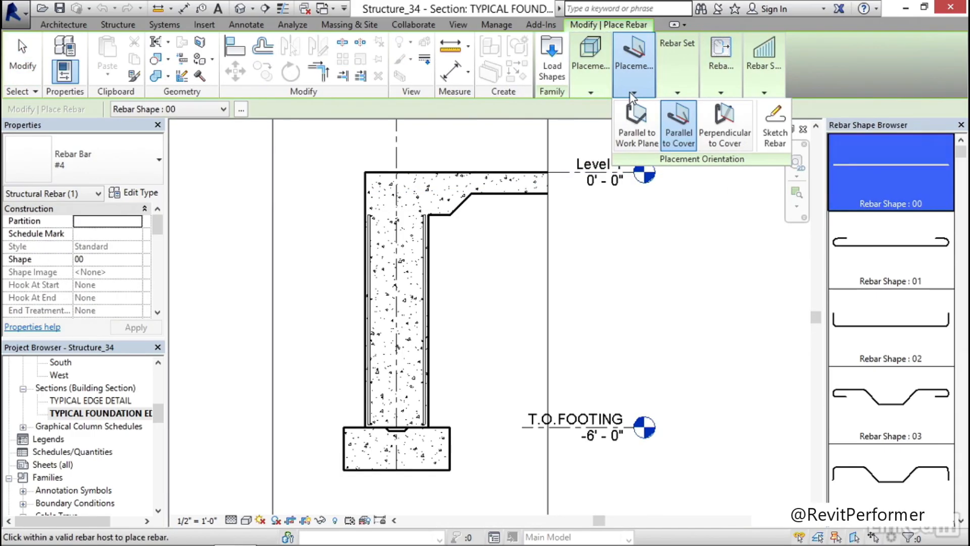
click(777, 130)
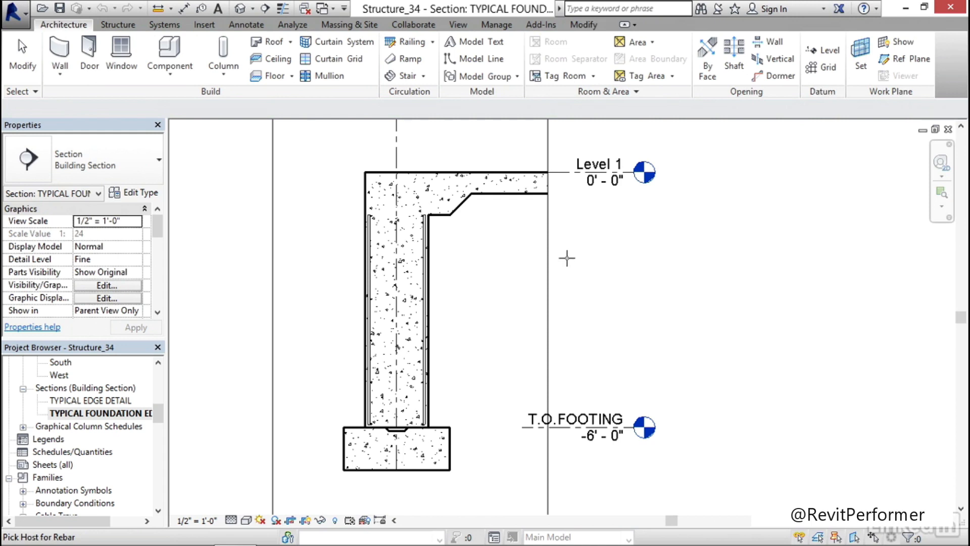
click(430, 271)
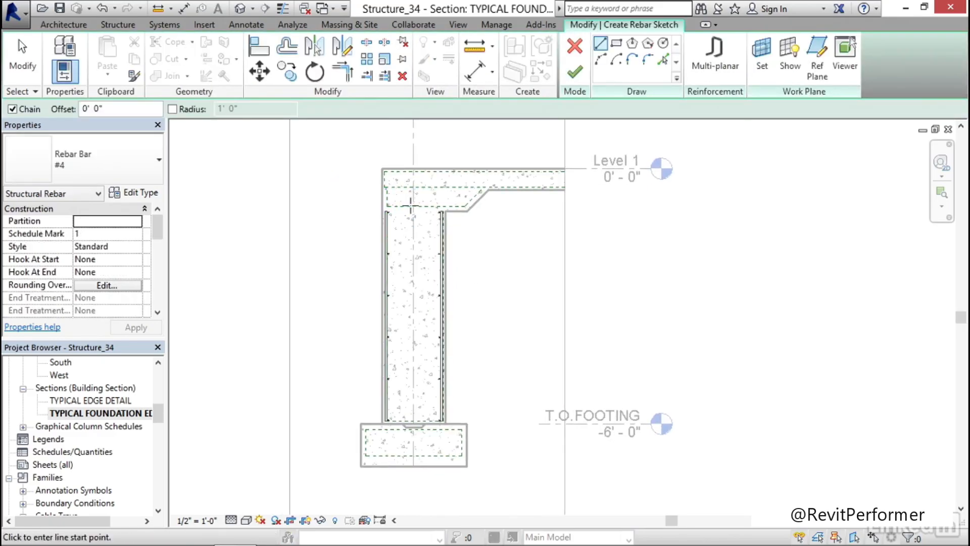
Sketch an L-shaped bar running about 2'-10" down the wall into the footing and about 1'-7 3/8" along its lower cover line toward the outer side
middle_drag(478, 259, 464, 146)
scroll(430, 257, up, 1)
scroll(440, 367, up, 3)
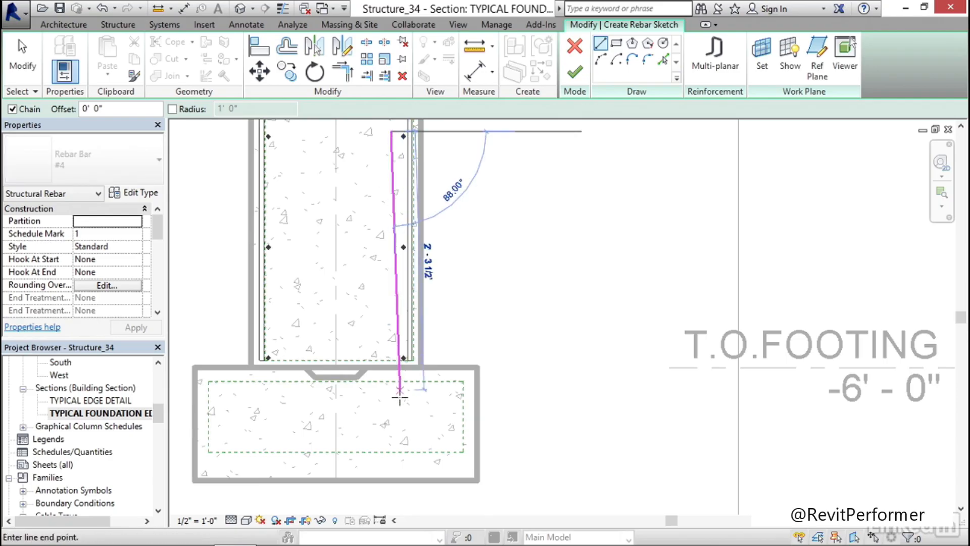
click(391, 450)
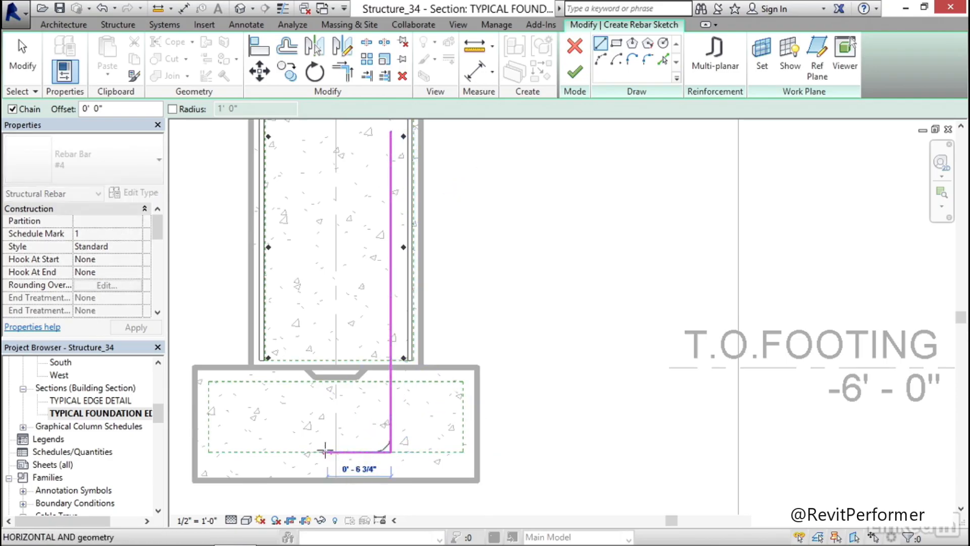
click(209, 451)
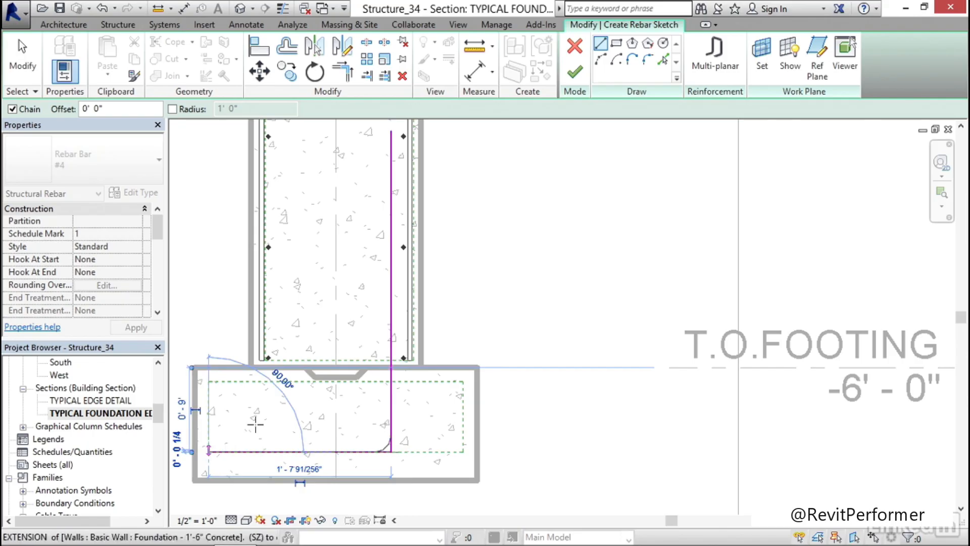
key(Escape)
key(Escape)
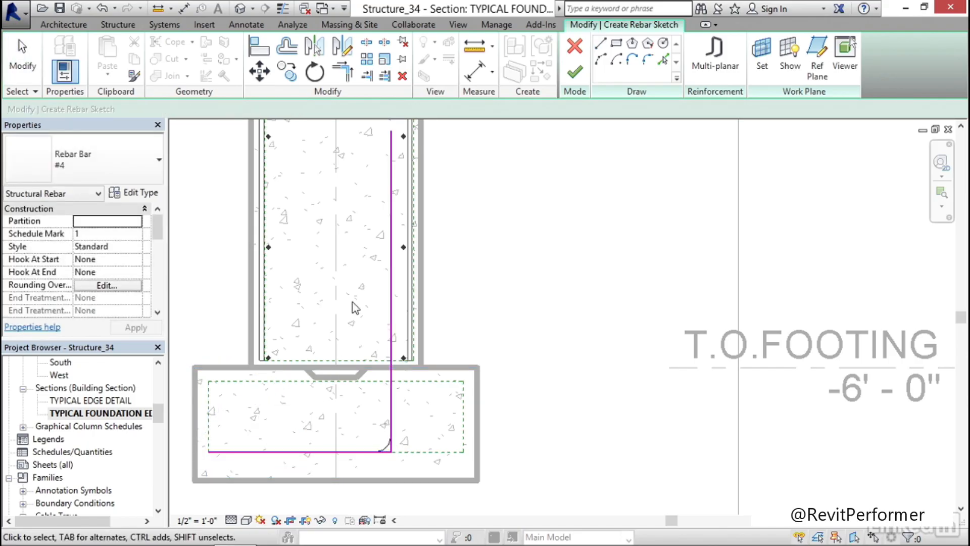
Nudge the sketched bar's vertical leg three increments toward the wall's inner face, close to the longitudinal bars
click(391, 275)
key(Right)
key(Right)
key(Right)
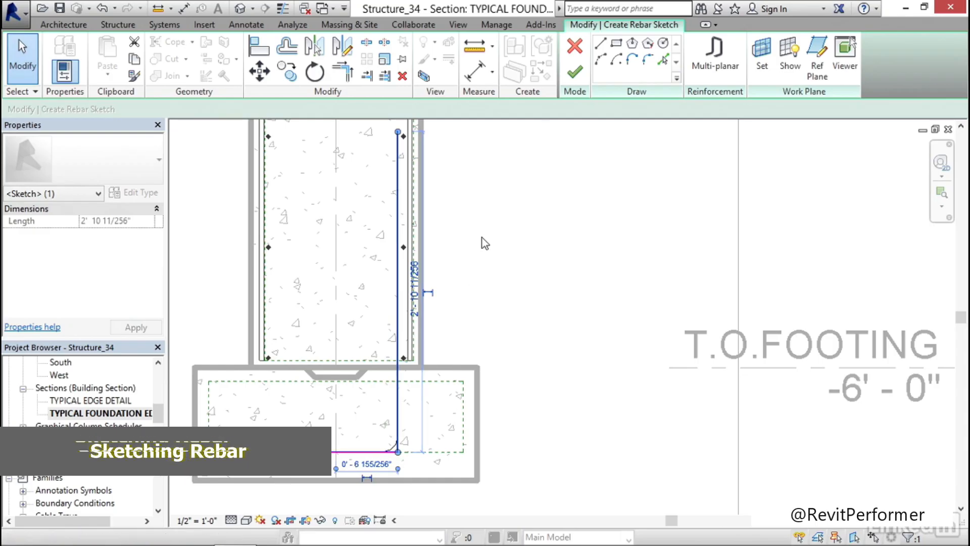
key(Escape)
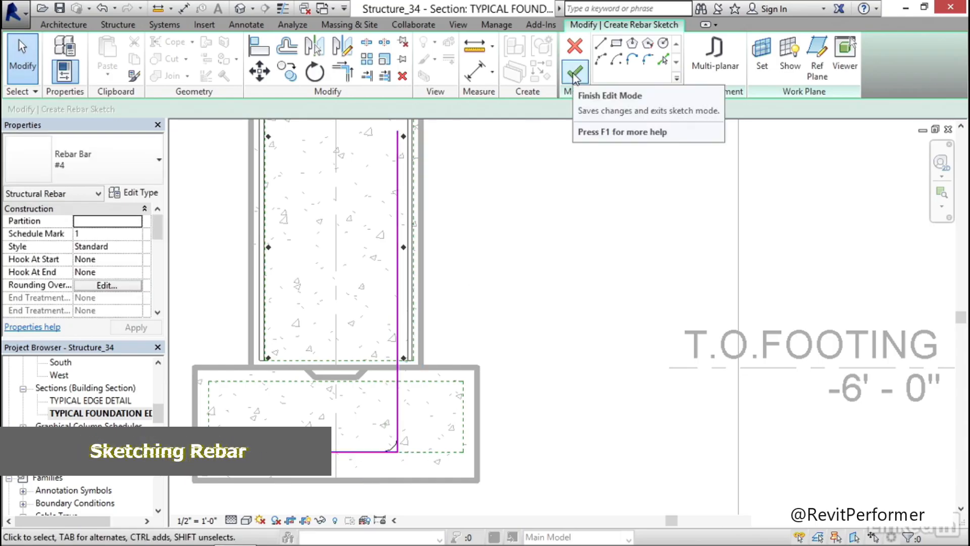
Finish the L-shaped rebar sketch and exit rebar placement
click(574, 76)
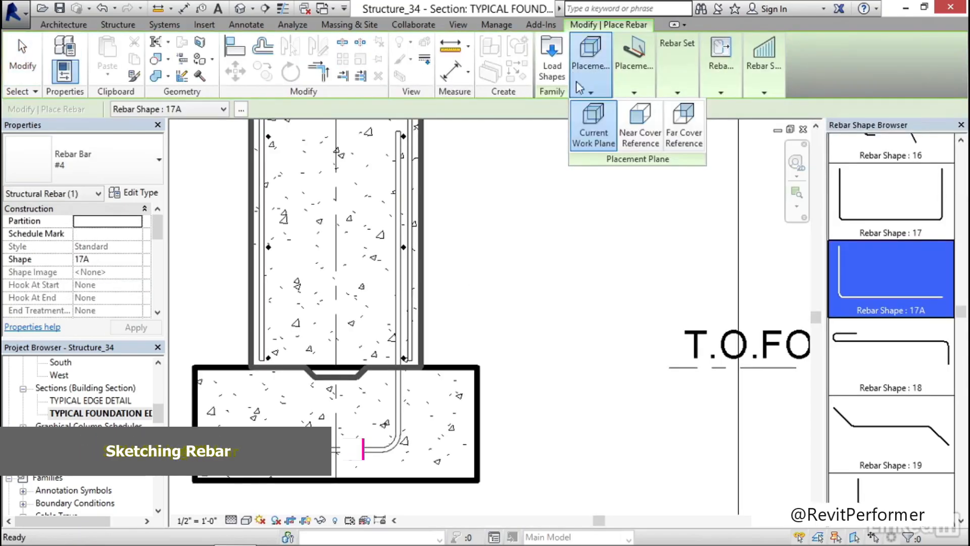
key(Escape)
key(Escape)
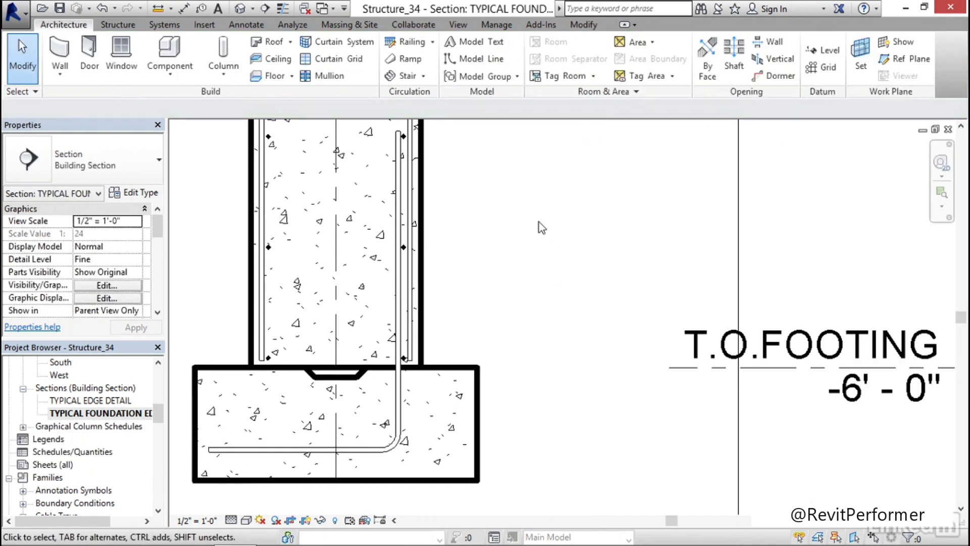
Mirror a copy of the L-shaped footing bar about the foundation wall's centerline
click(397, 295)
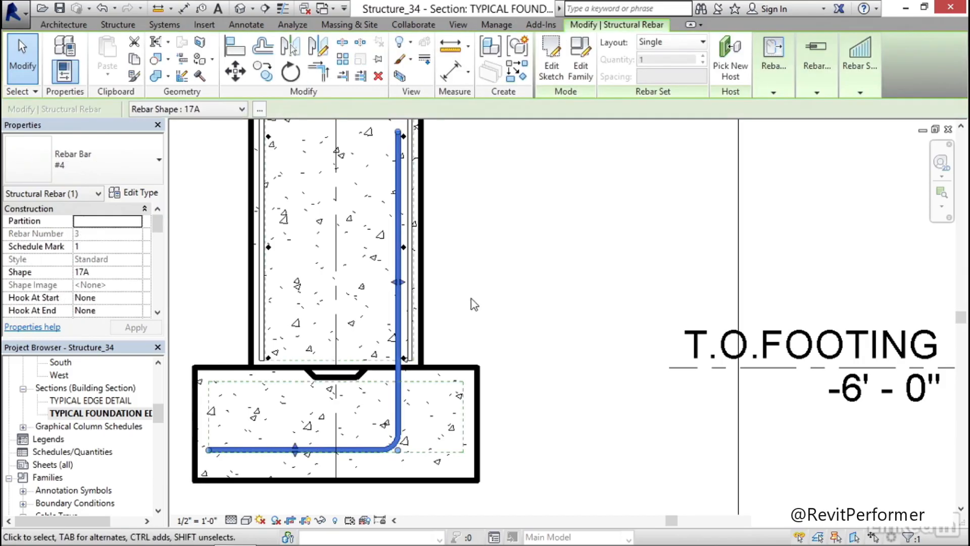
middle_drag(471, 299, 481, 284)
key(m)
key(m)
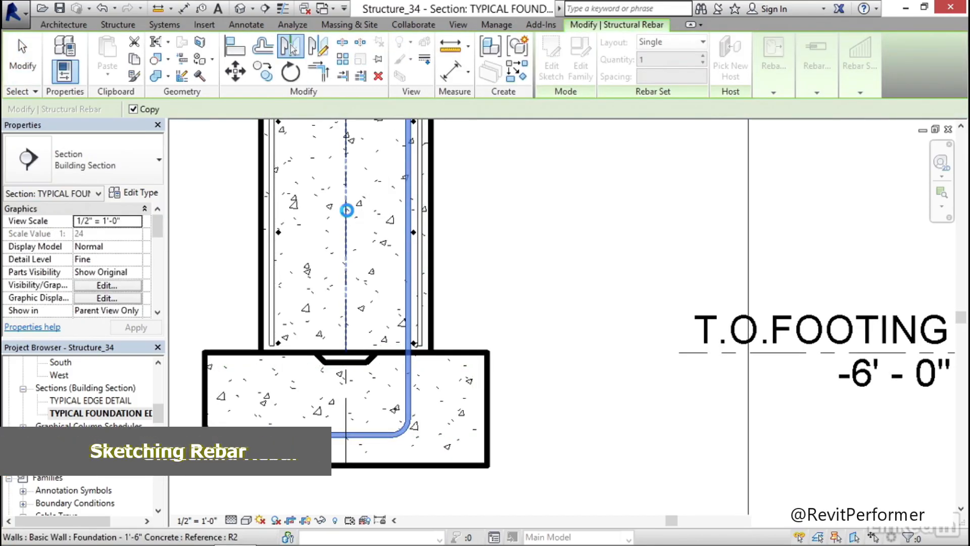
click(347, 209)
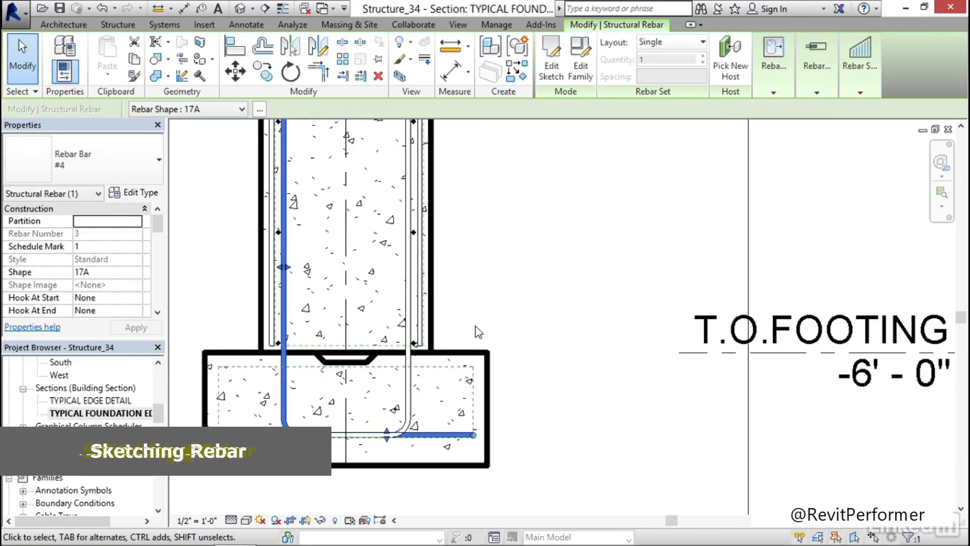
Raise the mirrored bar's horizontal leg in the footing so it sits above the original bar's leg
middle_drag(495, 331, 507, 286)
drag(400, 392, 400, 377)
click(509, 299)
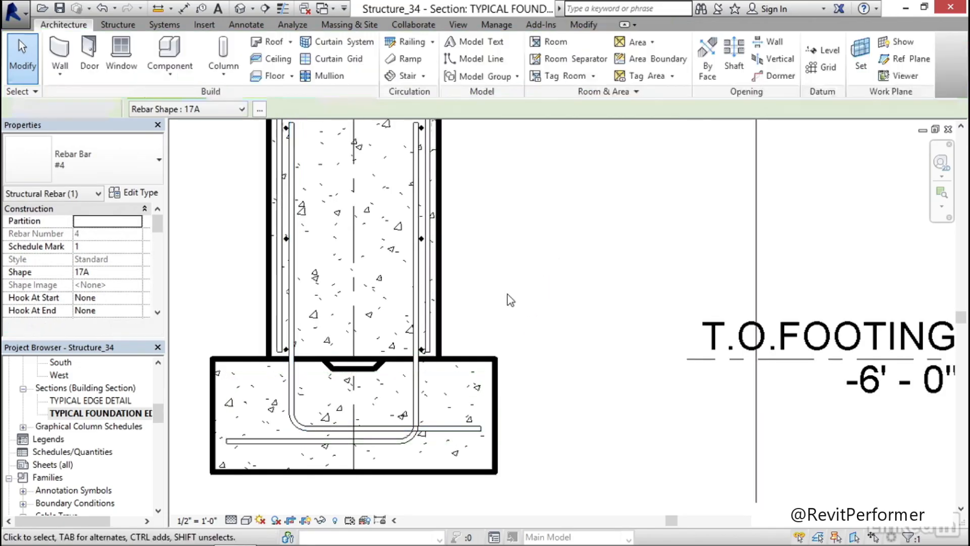
Sketch an L-shaped #4 rebar hosted by the foundation wall, about 2'-11" horizontally in the slab and about 2'-8" down the wall
scroll(509, 294, down, 4)
middle_drag(499, 180, 457, 342)
scroll(450, 325, up, 3)
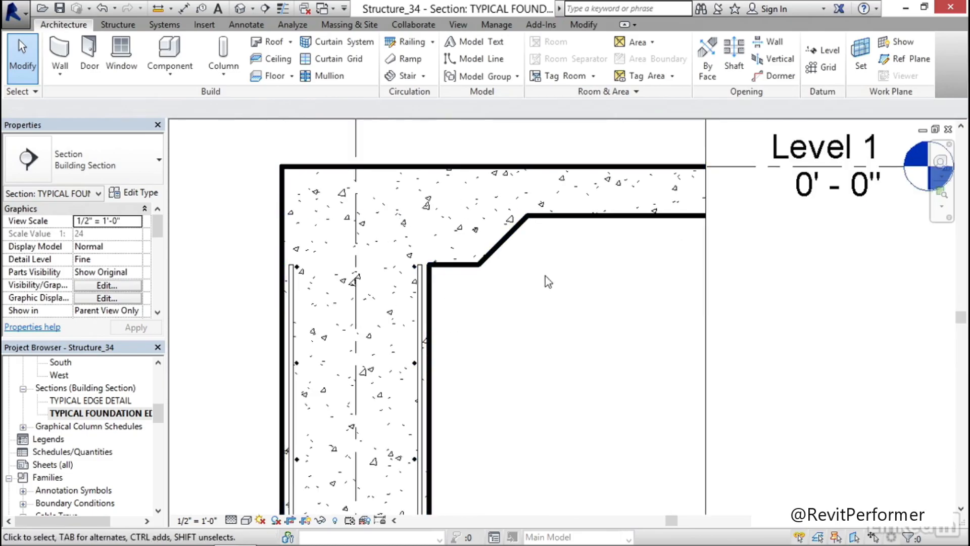
click(430, 329)
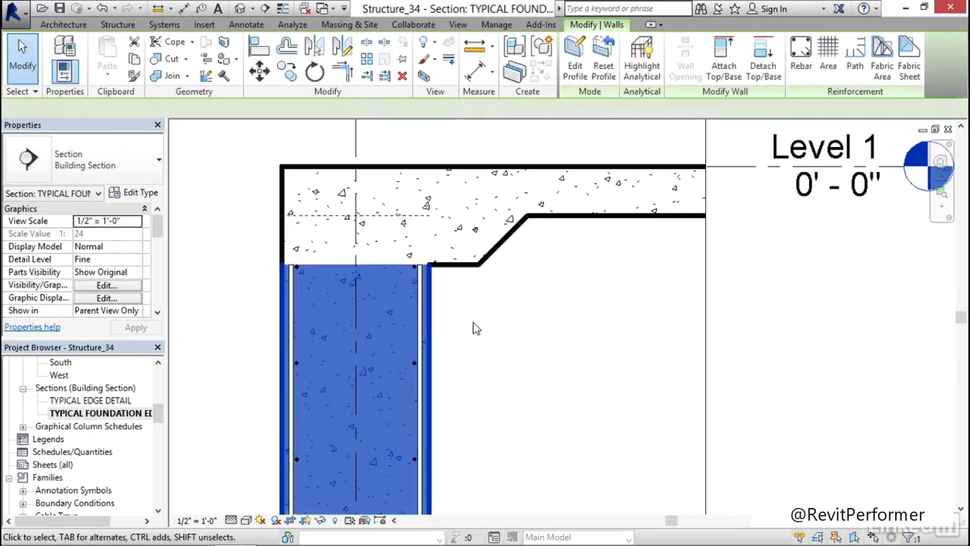
click(800, 67)
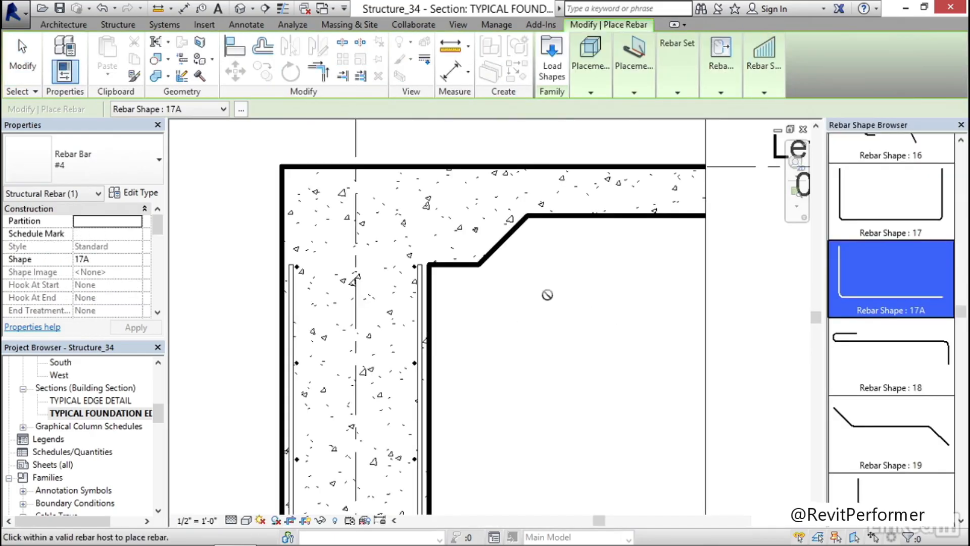
mouse_move(634, 86)
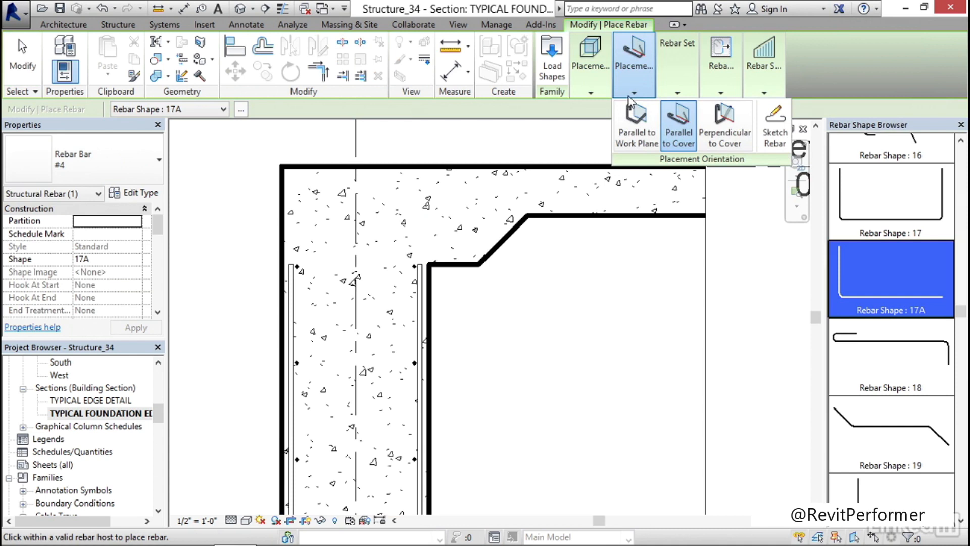
click(778, 126)
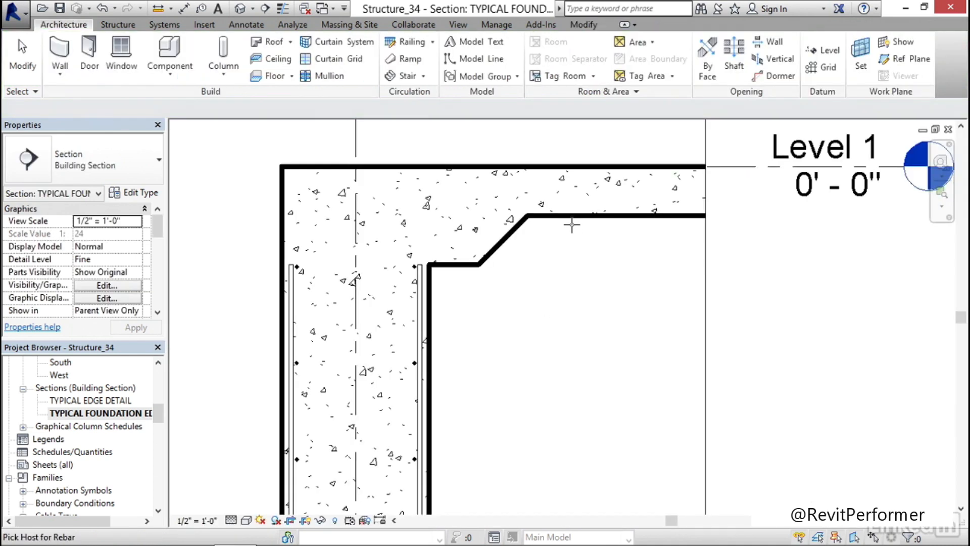
click(429, 292)
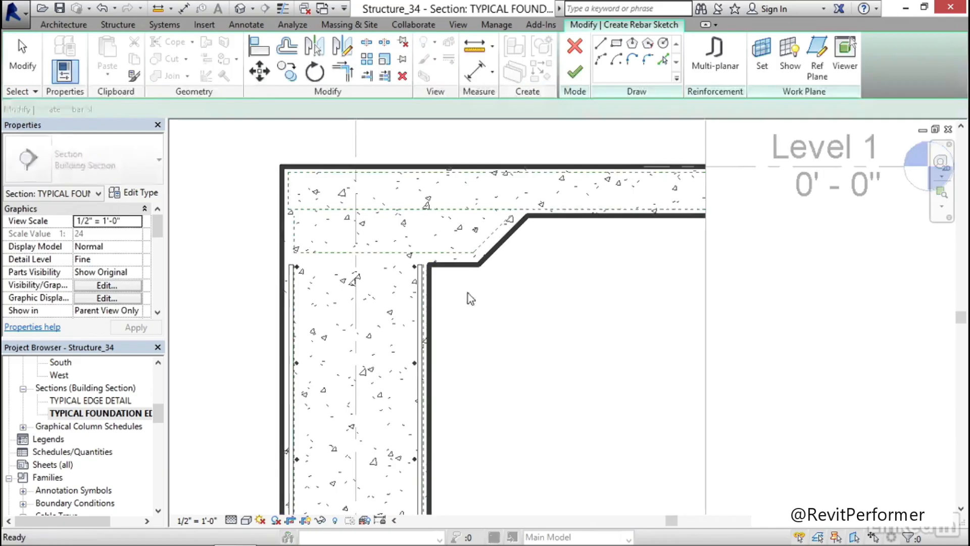
click(693, 203)
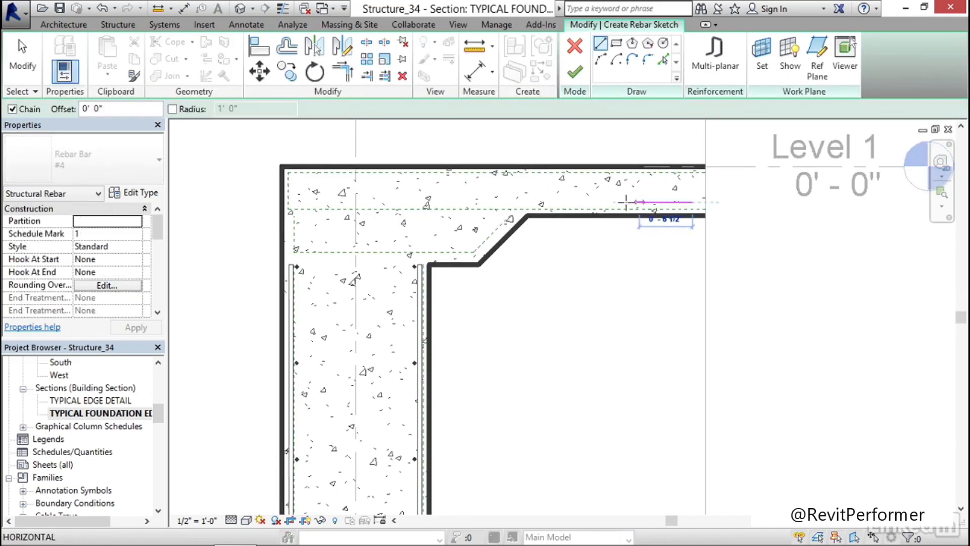
click(405, 203)
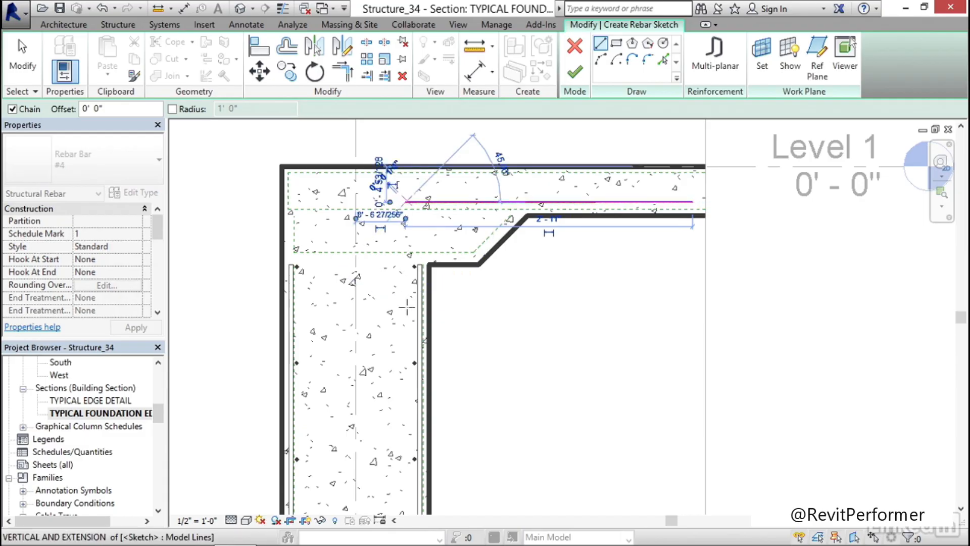
click(405, 463)
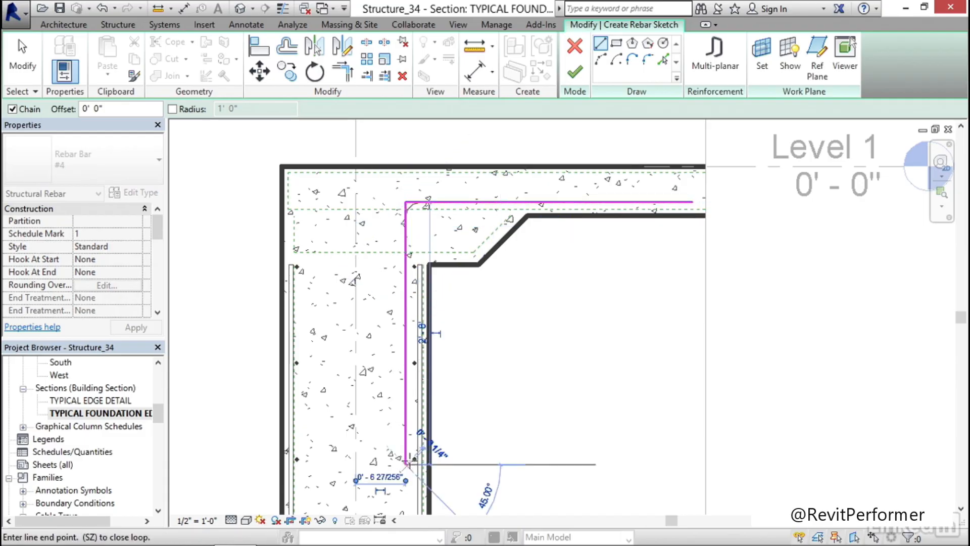
key(Escape)
key(Escape)
Nudge the sketched bar's vertical leg one increment toward the wall's inner face, finish the sketch, and exit rebar placement
click(405, 329)
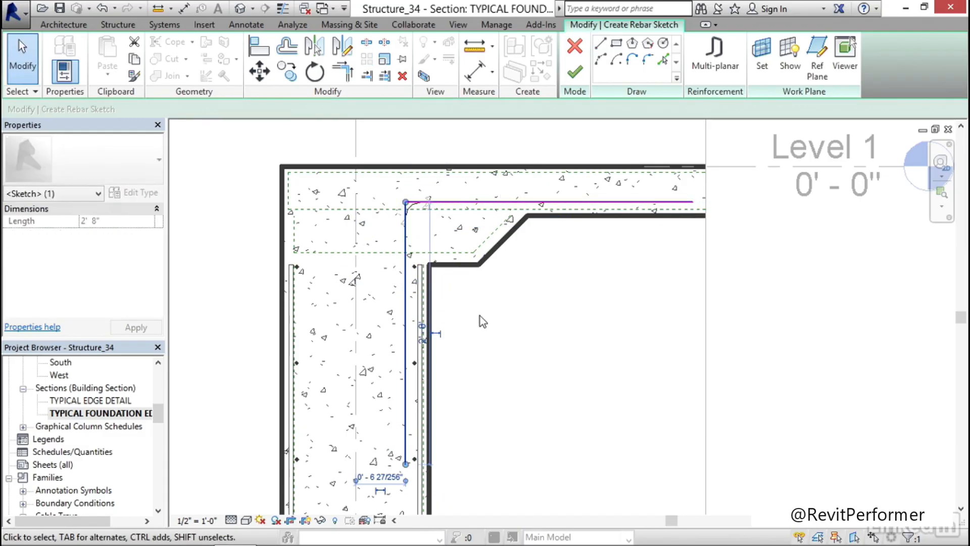
key(Right)
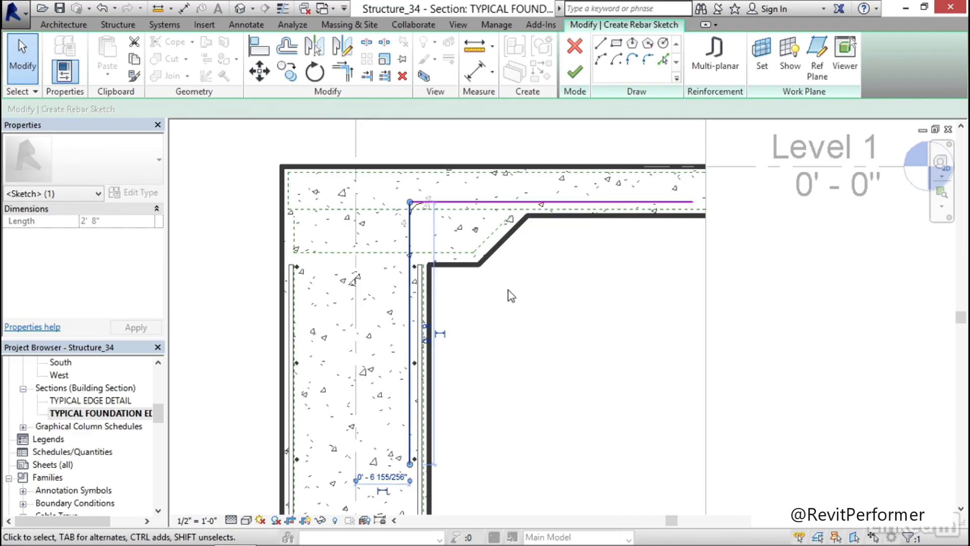
click(575, 72)
key(Escape)
key(Escape)
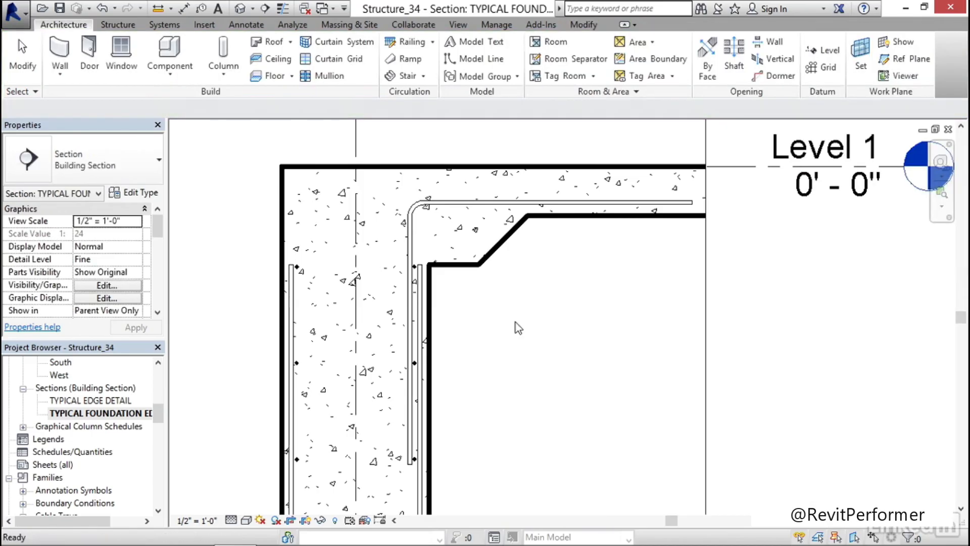
scroll(551, 271, down, 5)
middle_drag(542, 383, 469, 348)
scroll(469, 348, up, 3)
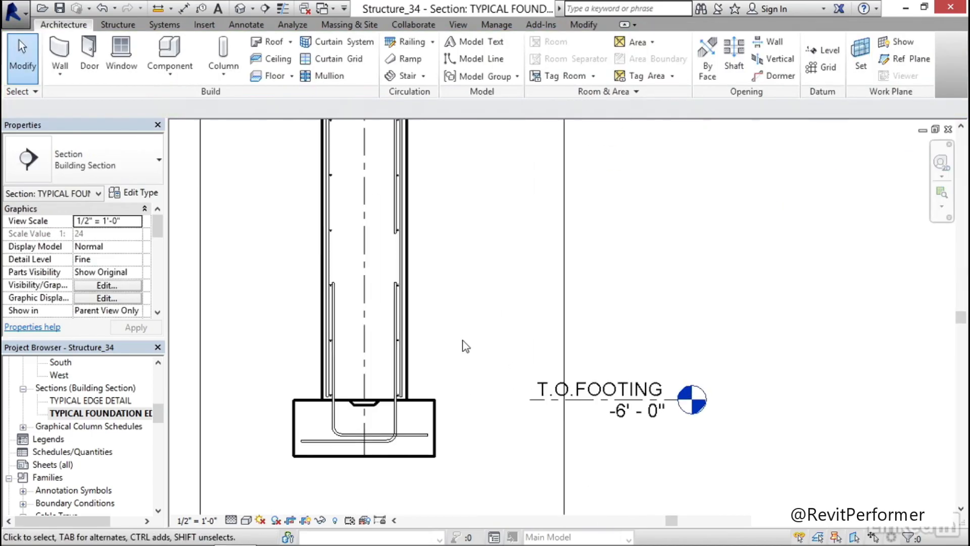
scroll(351, 470, up, 4)
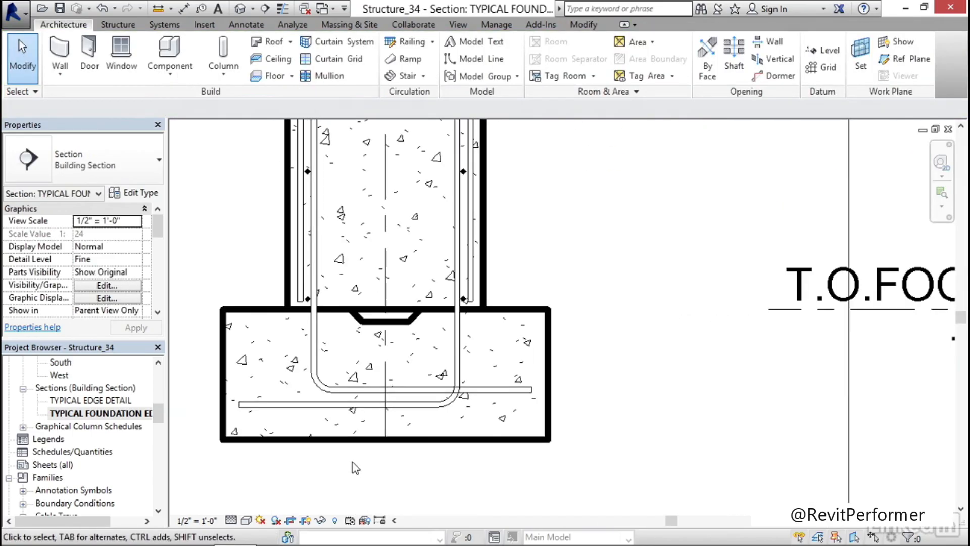
scroll(361, 434, down, 4)
mouse_move(453, 298)
middle_down()
mouse_move(460, 230)
mouse_move(443, 301)
middle_up()
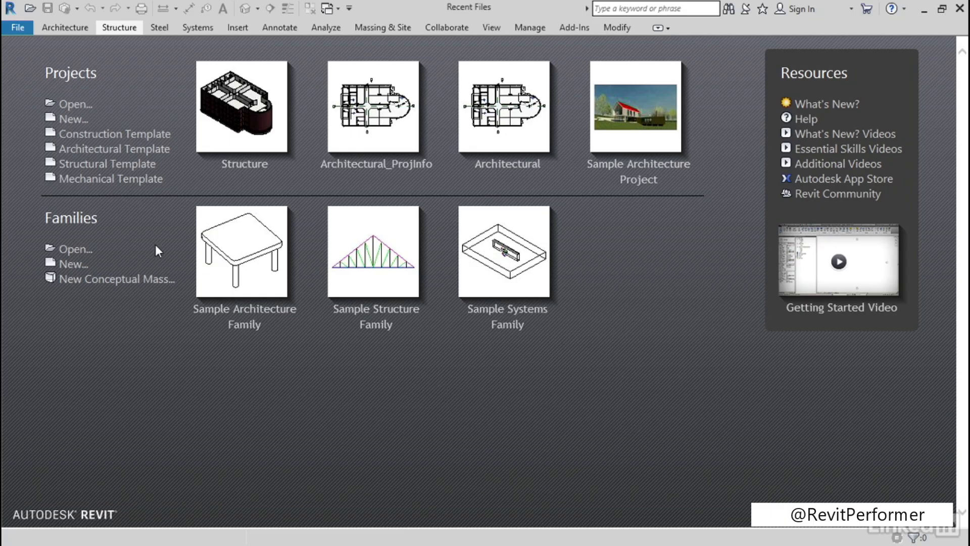
Create a new project from the Structural Template and start a 6" Foundation Slab boundary on Level 2
click(124, 166)
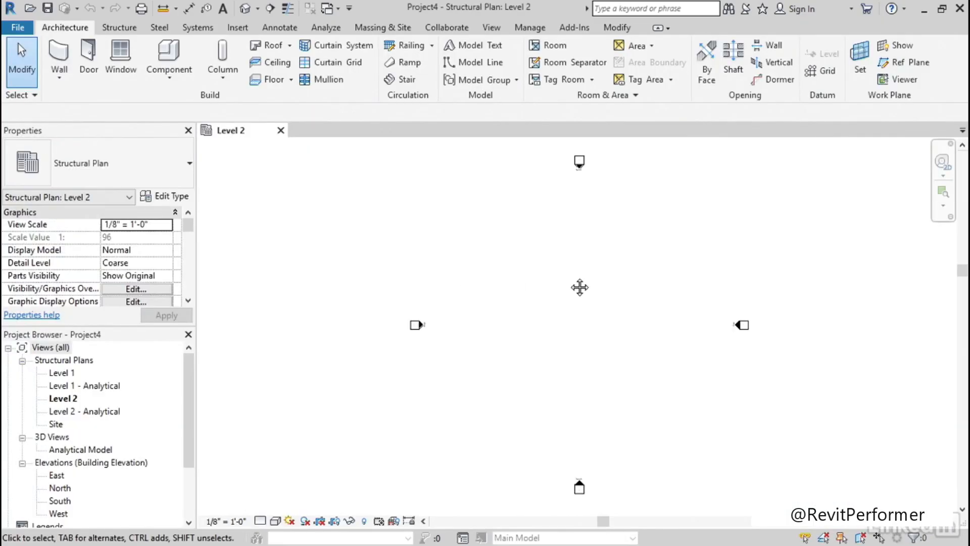
click(119, 28)
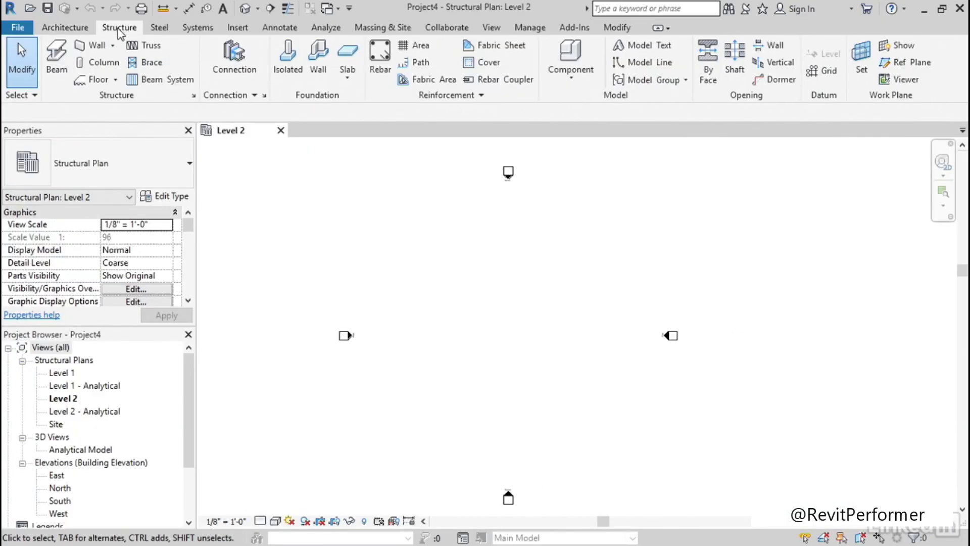
click(348, 58)
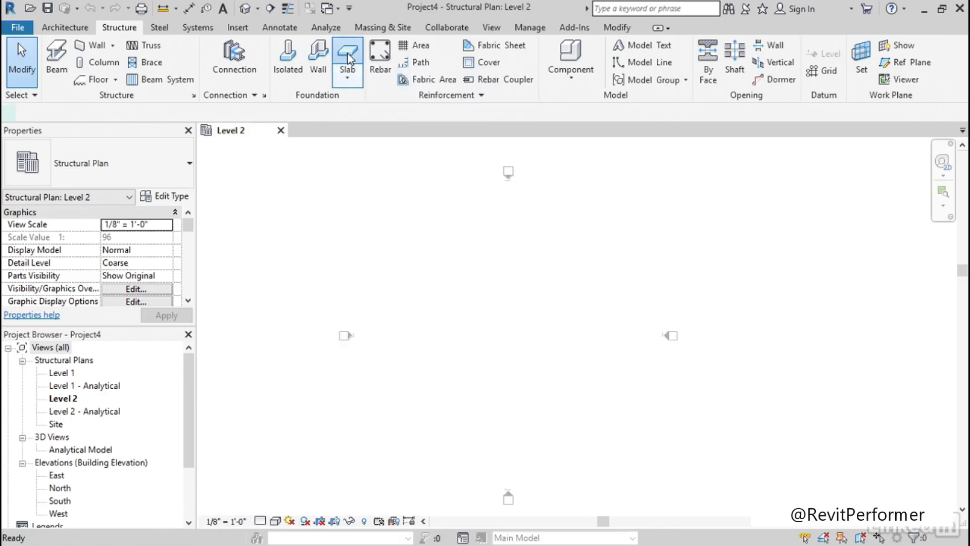
middle_drag(472, 311, 498, 292)
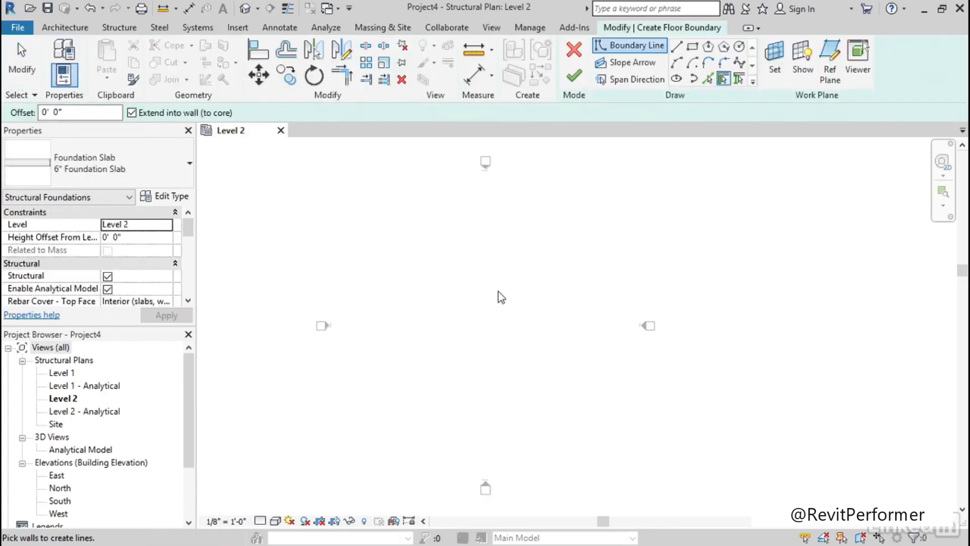
Draw a shallow upward-bulging start-end-radius arc spanning about 51' as the slab's outer boundary
click(677, 65)
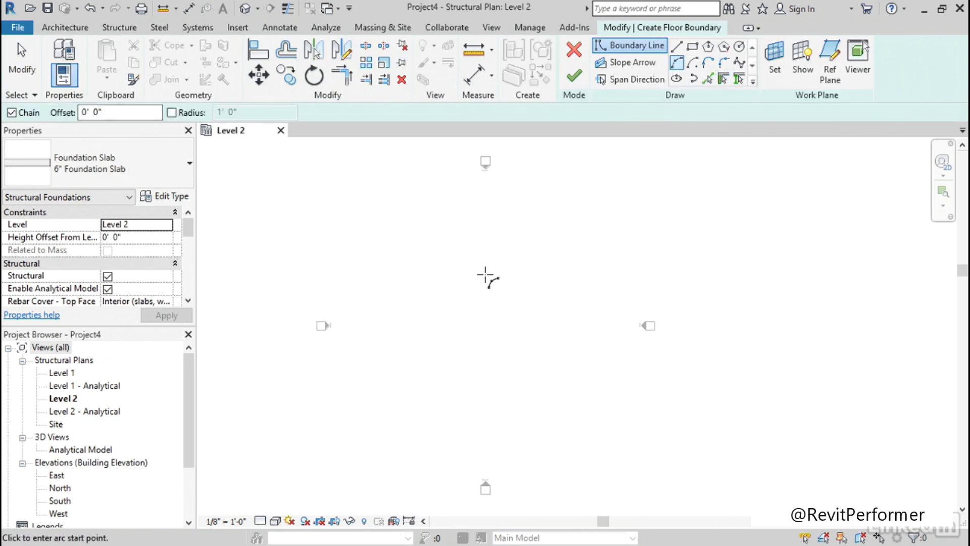
click(402, 303)
click(528, 304)
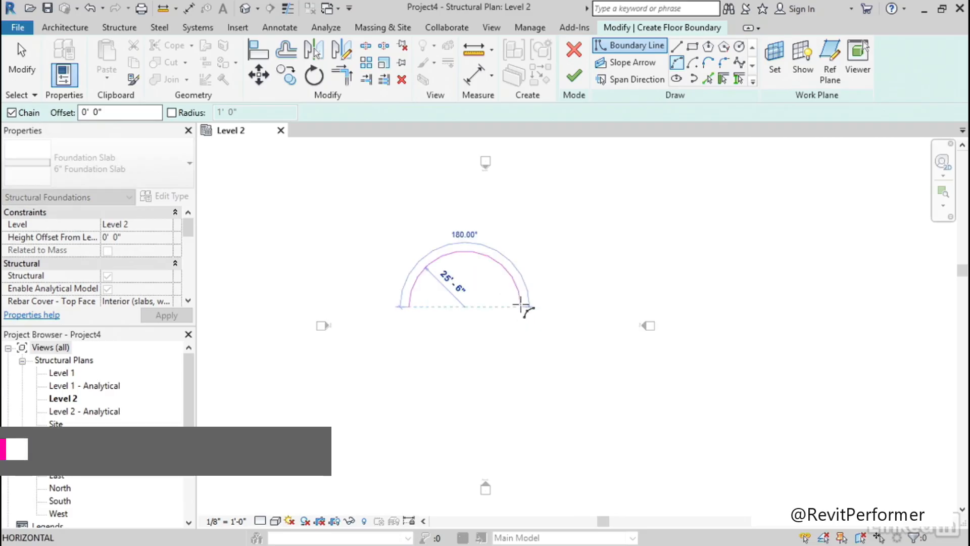
click(466, 277)
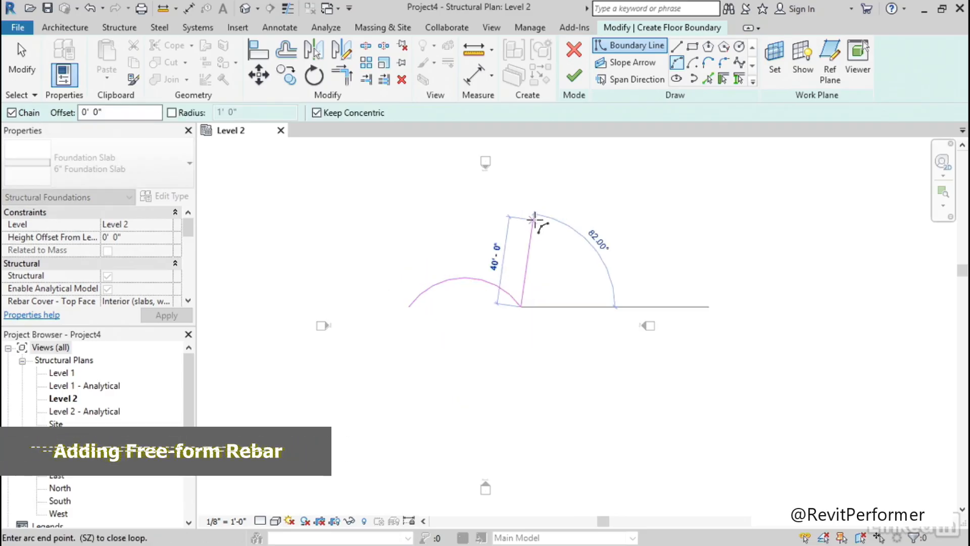
key(Escape)
key(Escape)
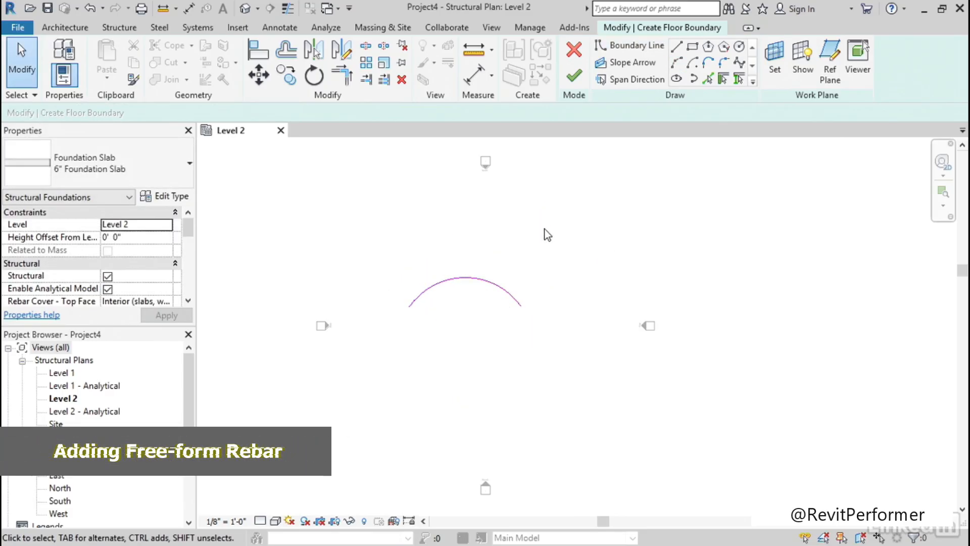
Create a parallel inner boundary arc from the outer arc with Pick Lines at a 4'-0" offset
click(709, 79)
click(40, 114)
text(4'  0")
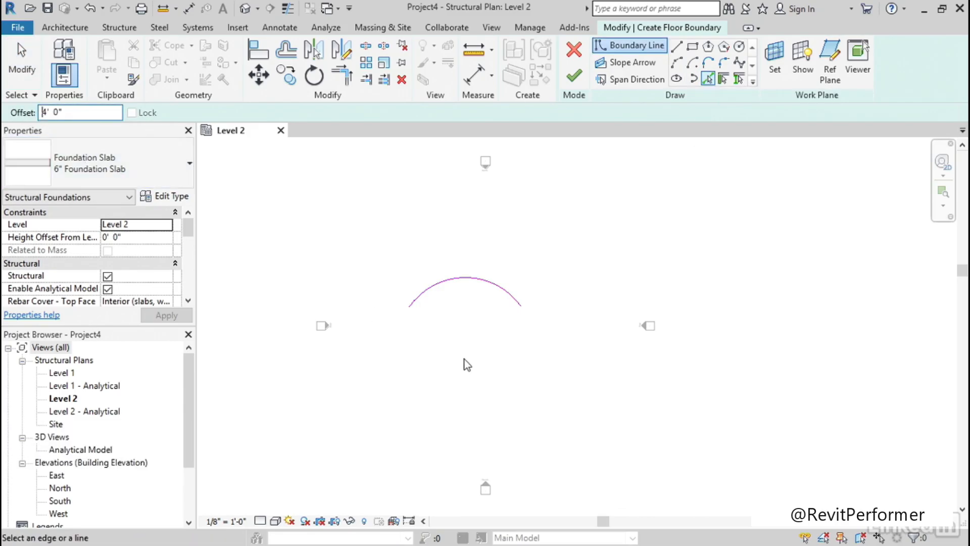
click(448, 289)
key(Escape)
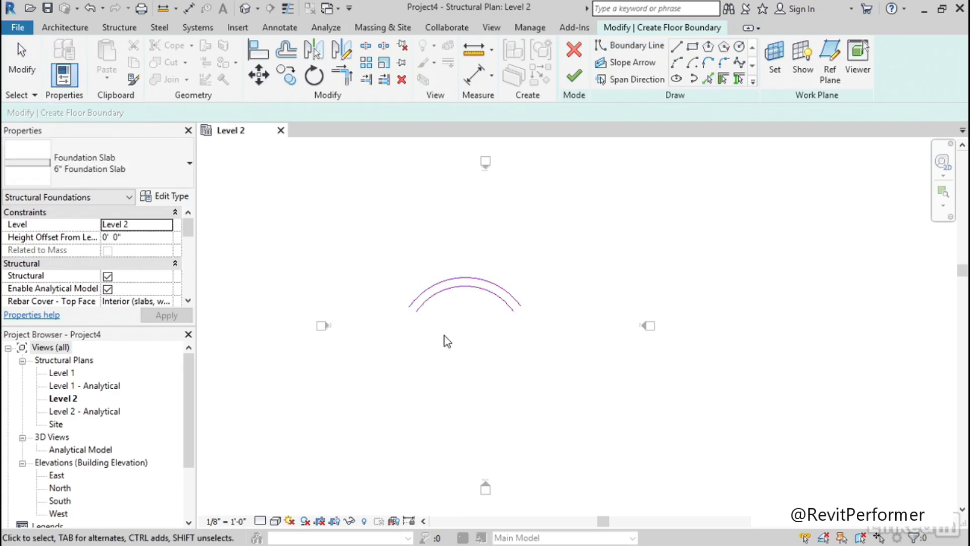
Close the slab boundary with straight lines joining the endpoints of the outer and inner arcs at both ends
scroll(444, 336, up, 4)
middle_drag(474, 329, 498, 342)
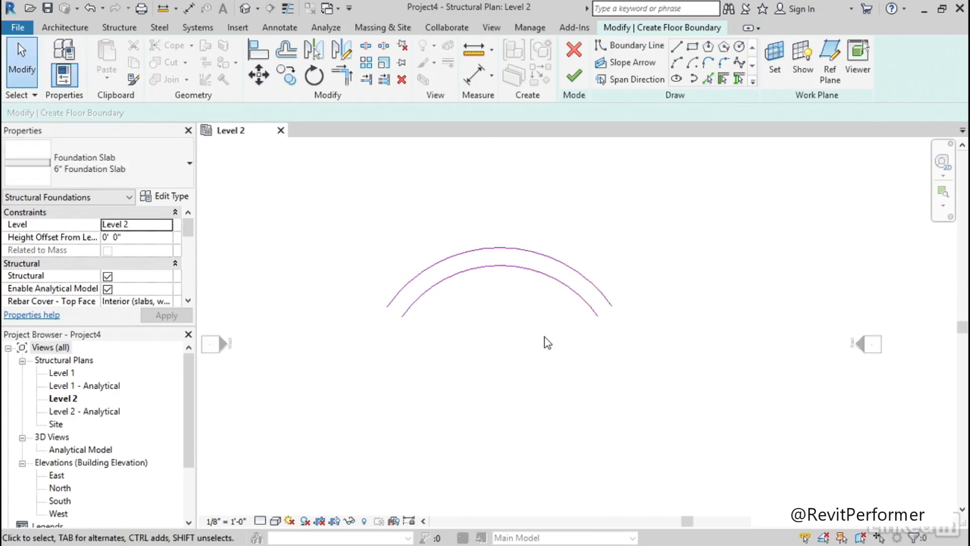
click(678, 47)
scroll(435, 313, up, 3)
click(373, 276)
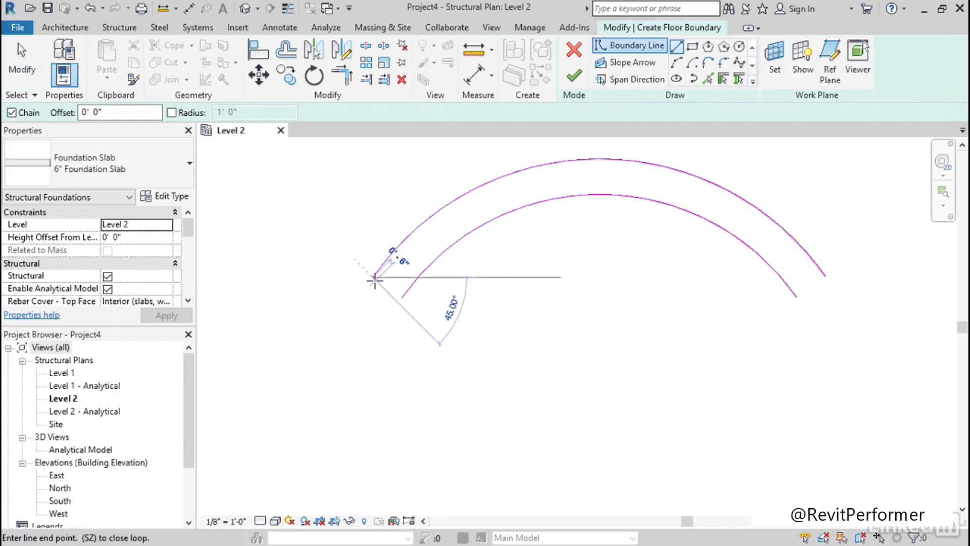
click(402, 297)
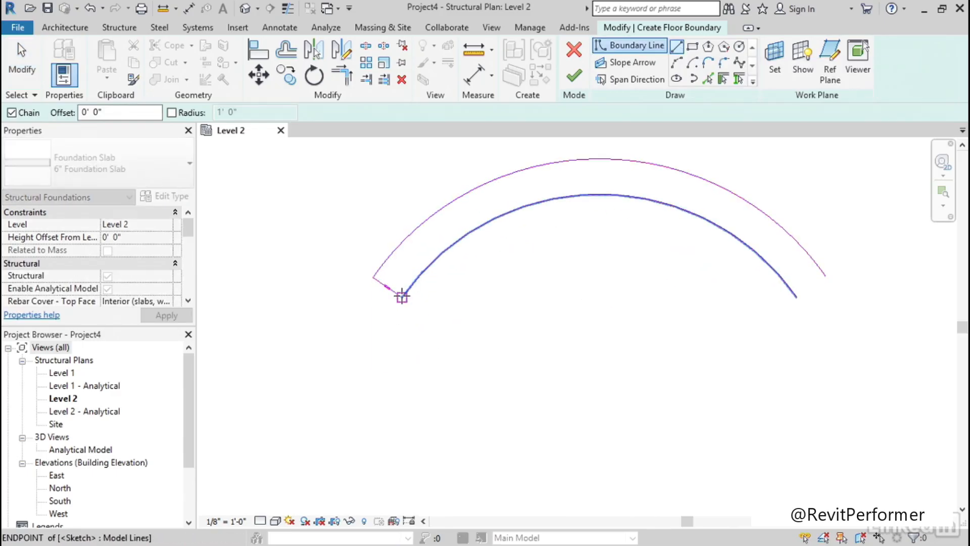
click(797, 297)
click(825, 276)
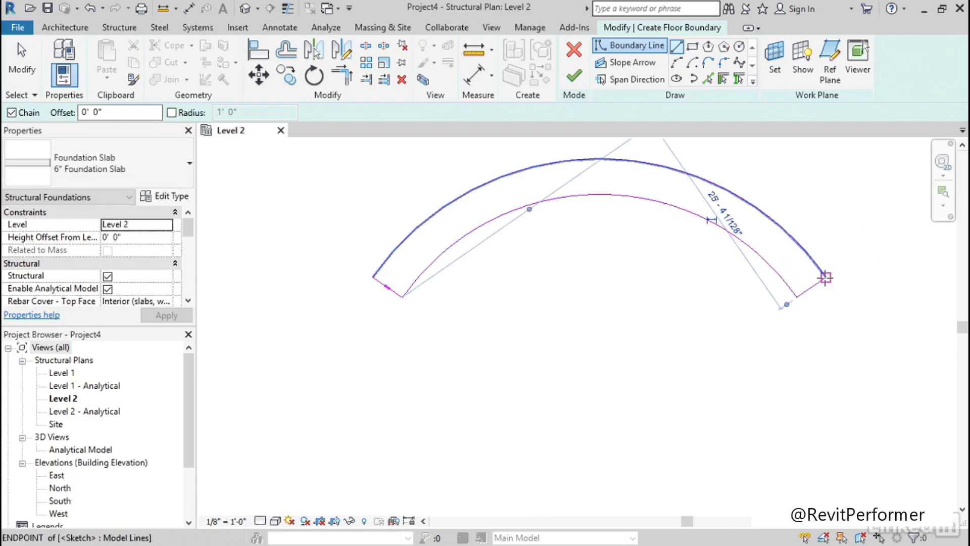
key(Escape)
Finish the curved foundation slab's boundary sketch and delete its span direction symbol
scroll(399, 317, up, 5)
scroll(422, 324, down, 4)
scroll(423, 326, down, 2)
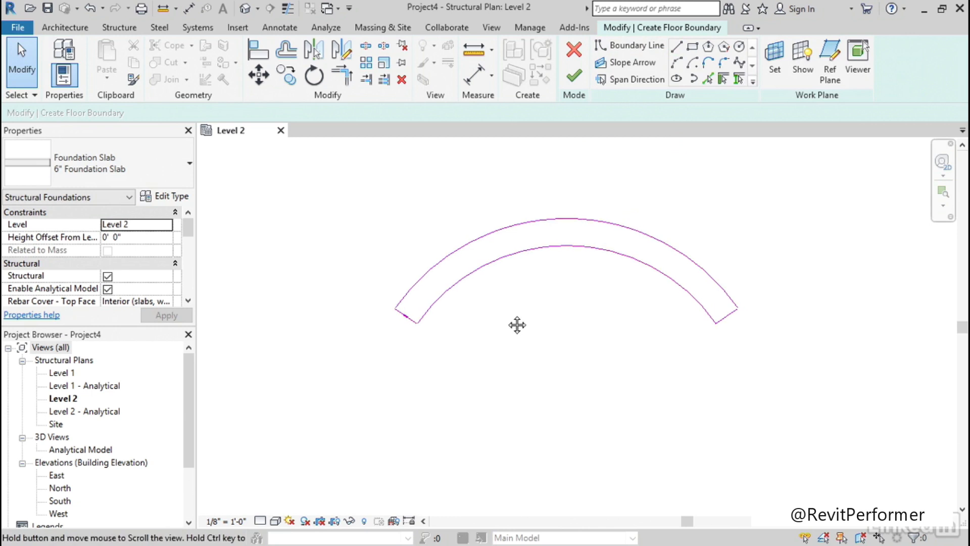
click(575, 77)
click(567, 308)
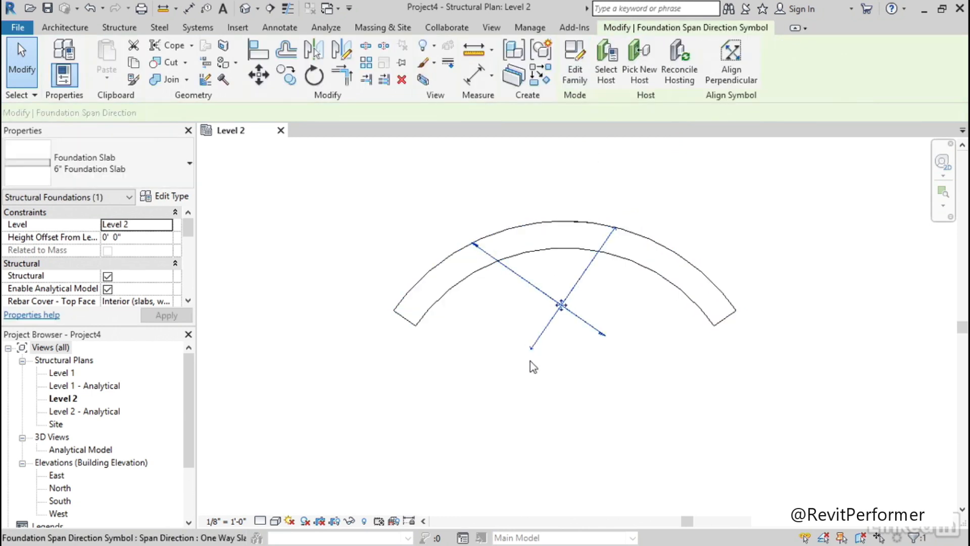
click(302, 171)
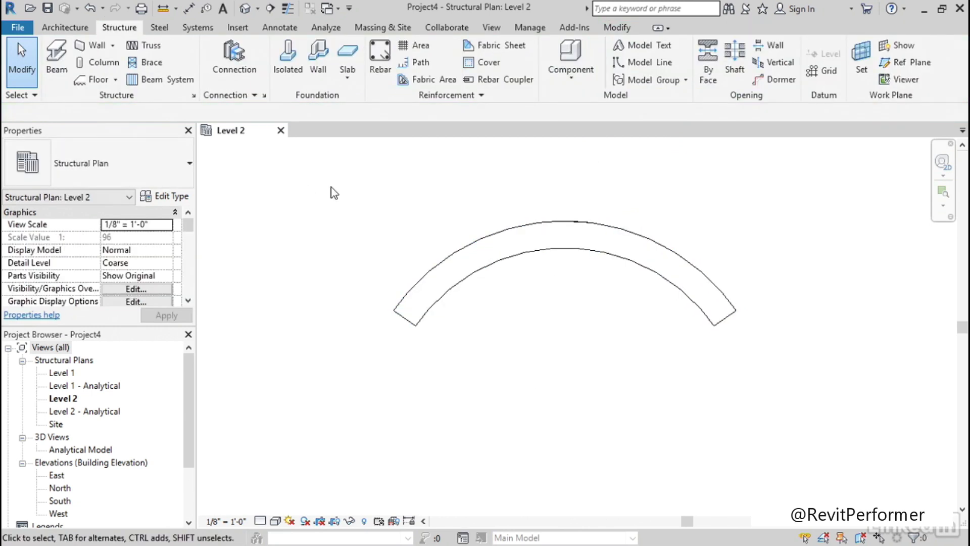
Open the default 3D view, orbit around the curved foundation slab, and select it
middle_drag(331, 187, 316, 206)
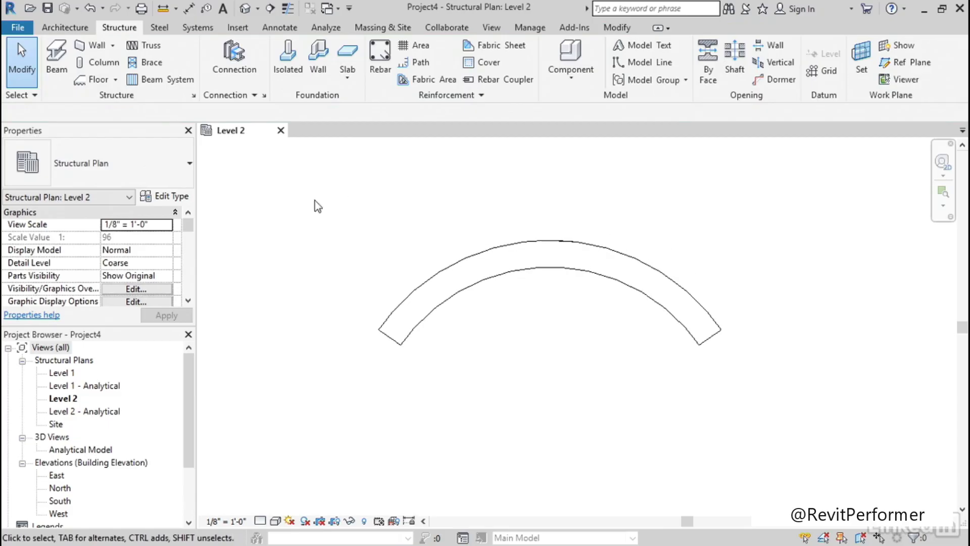
click(246, 12)
scroll(377, 277, up, 5)
scroll(390, 286, down, 6)
middle_drag(569, 352, 353, 426)
scroll(475, 375, up, 5)
shift+middle_drag(460, 373, 429, 342)
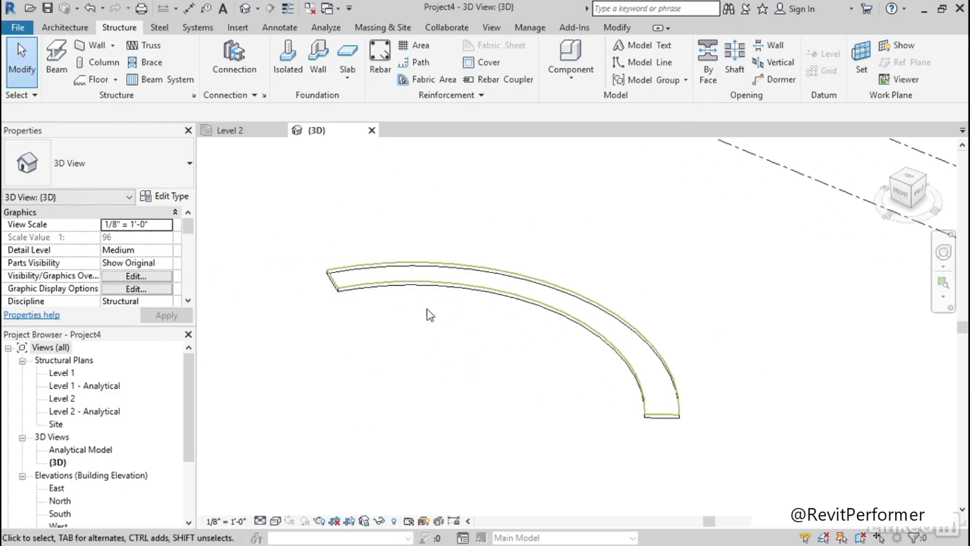
click(433, 286)
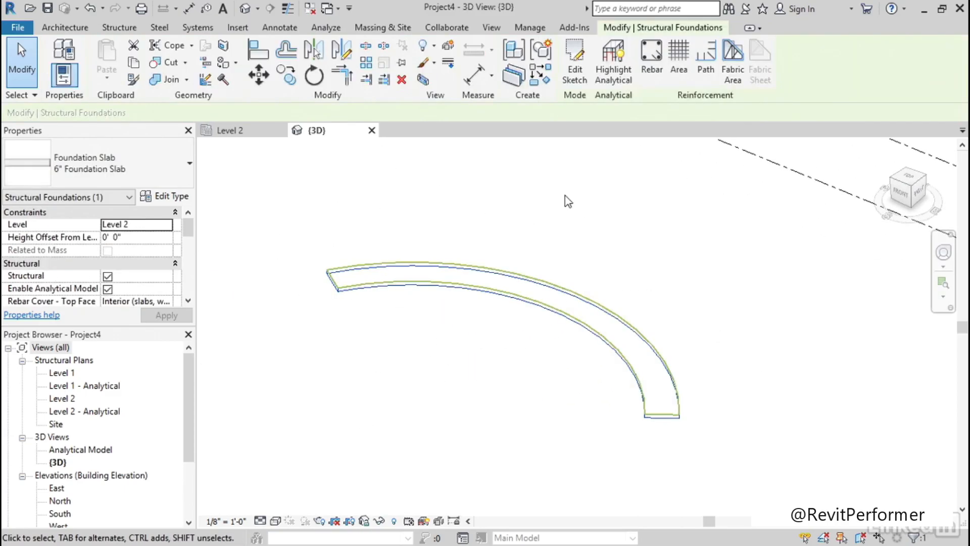
Start free-form rebar placement on the curved foundation slab and cycle the surface selection through start and end back to host
click(652, 56)
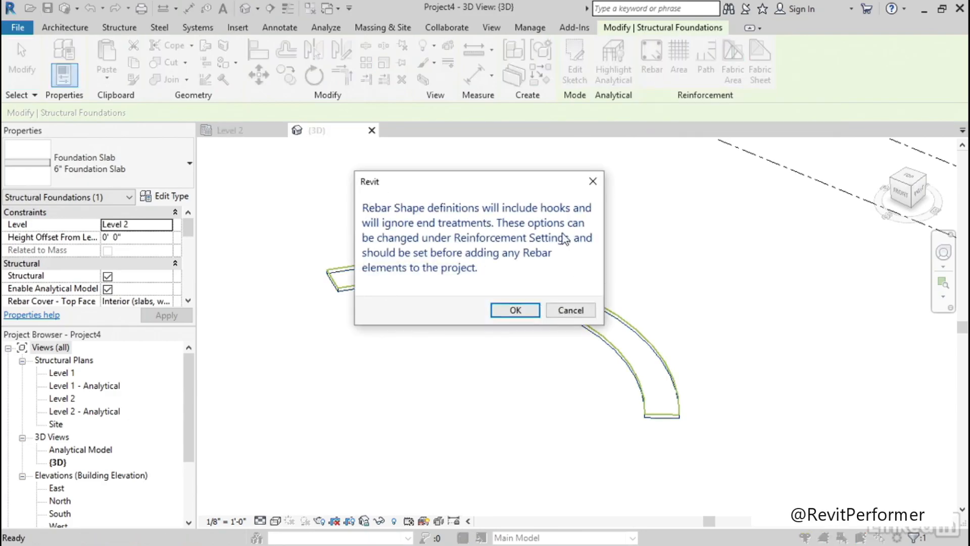
click(504, 310)
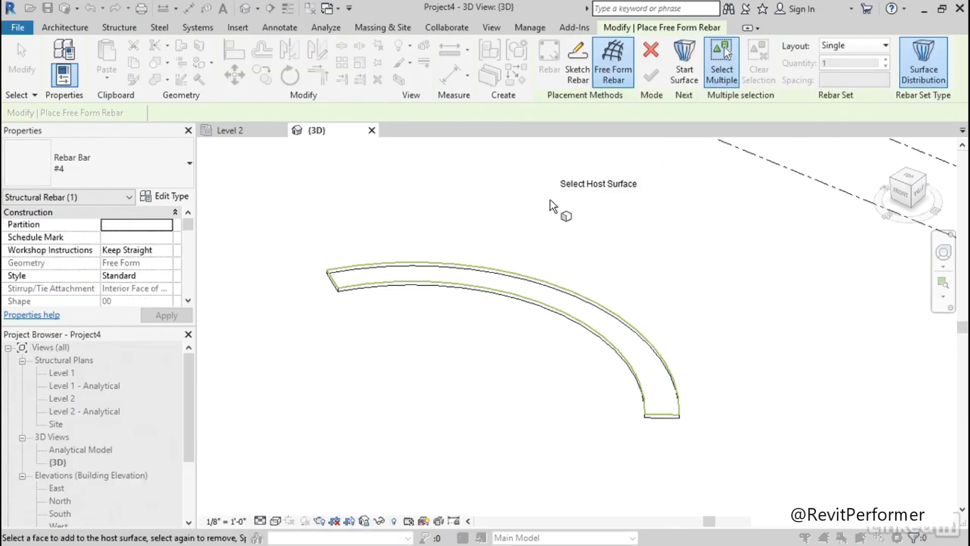
click(691, 81)
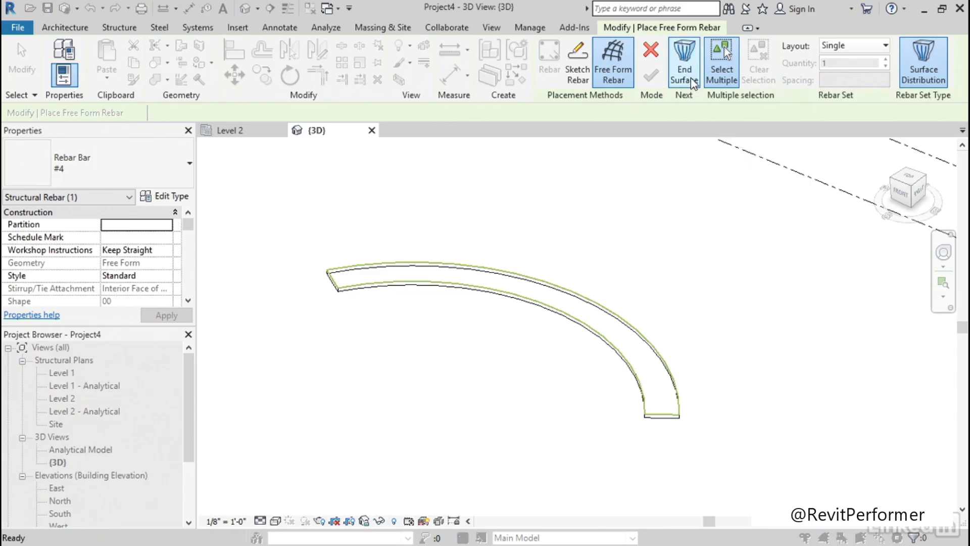
click(691, 81)
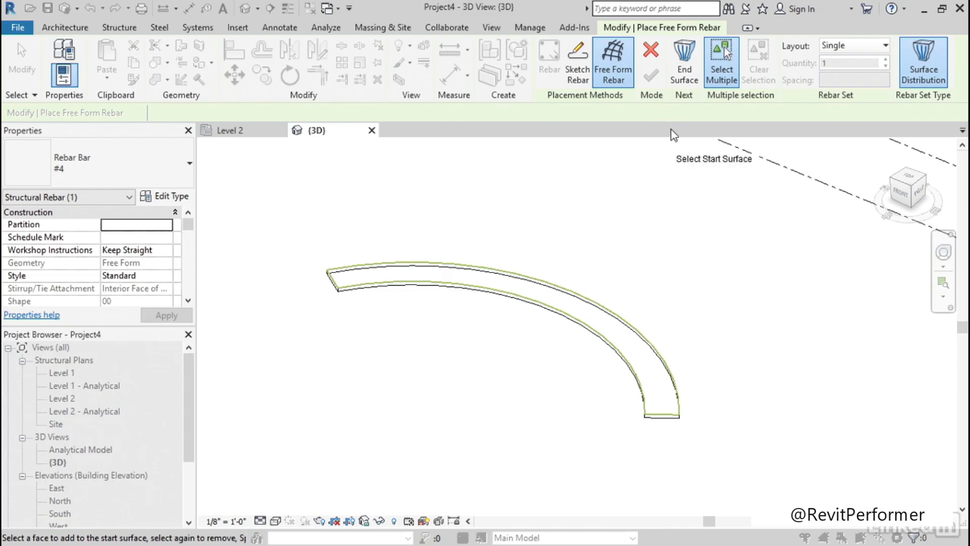
click(687, 80)
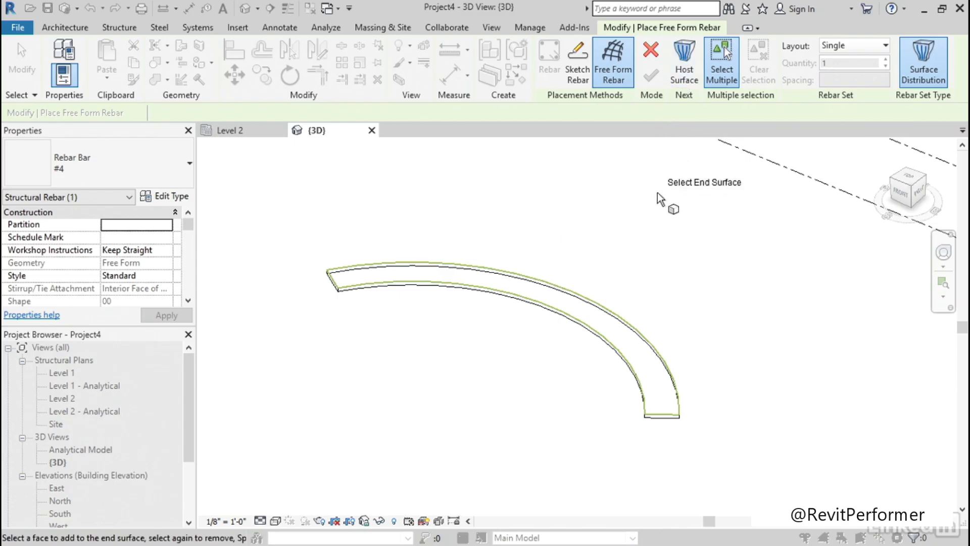
click(686, 71)
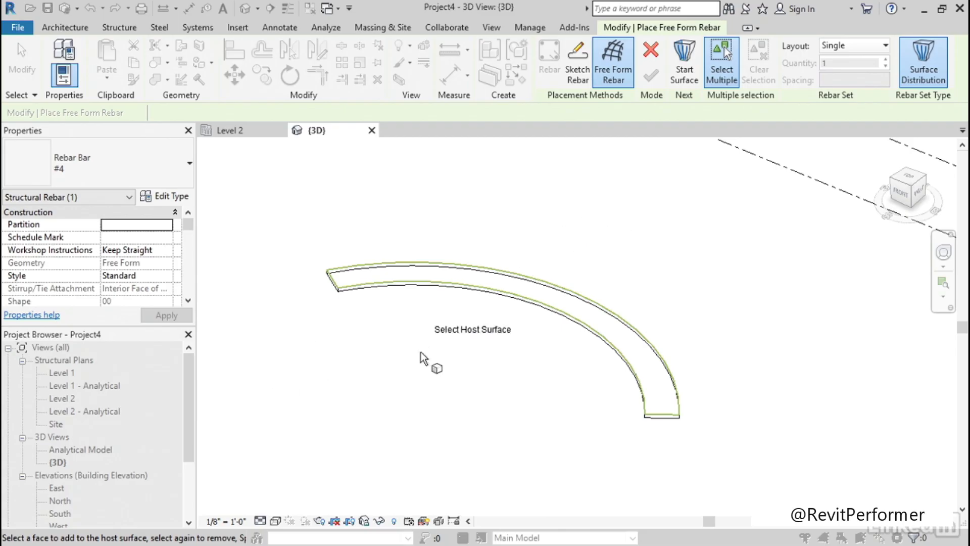
Pick the slab's bottom face as the host surface for the #4 free-form rebar
shift+middle_drag(397, 380, 500, 352)
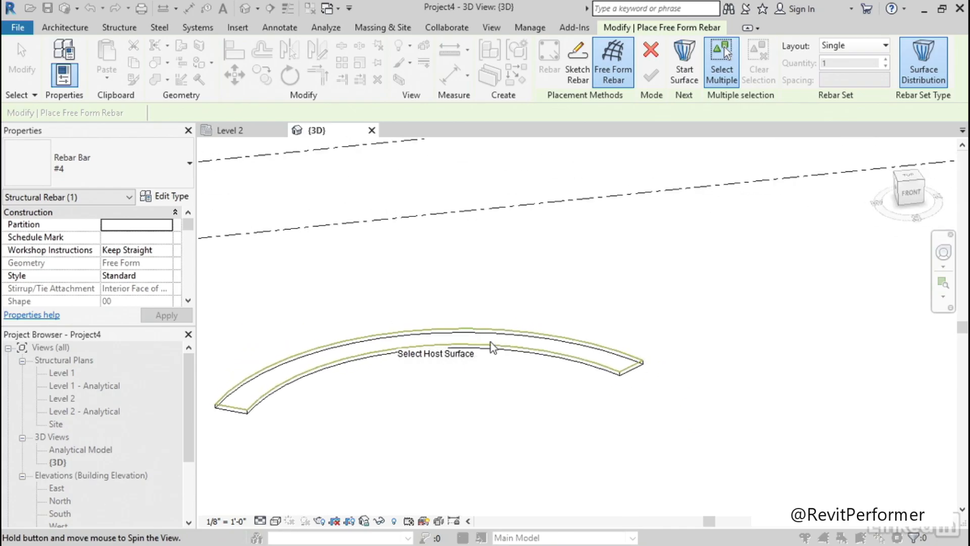
middle_drag(384, 414, 537, 380)
shift+middle_drag(449, 399, 460, 370)
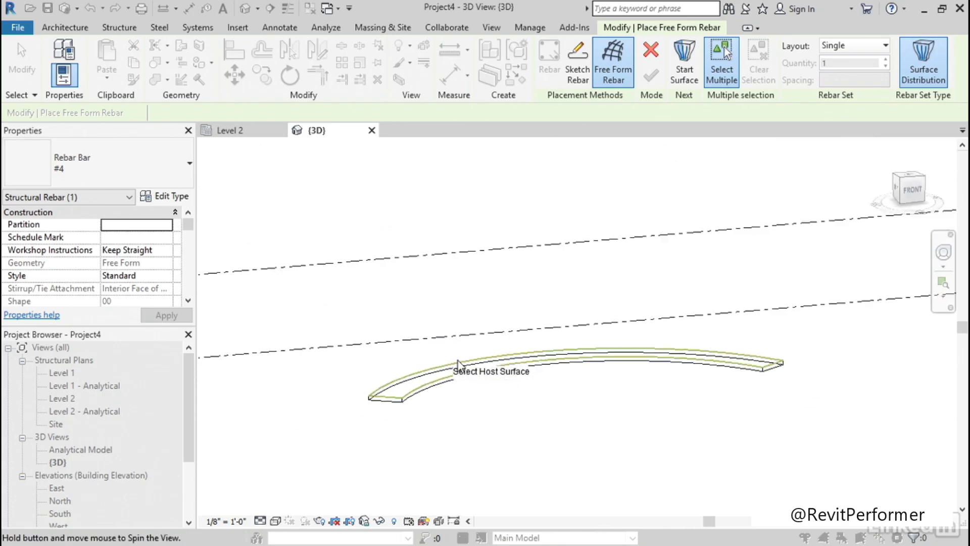
scroll(409, 435, up, 4)
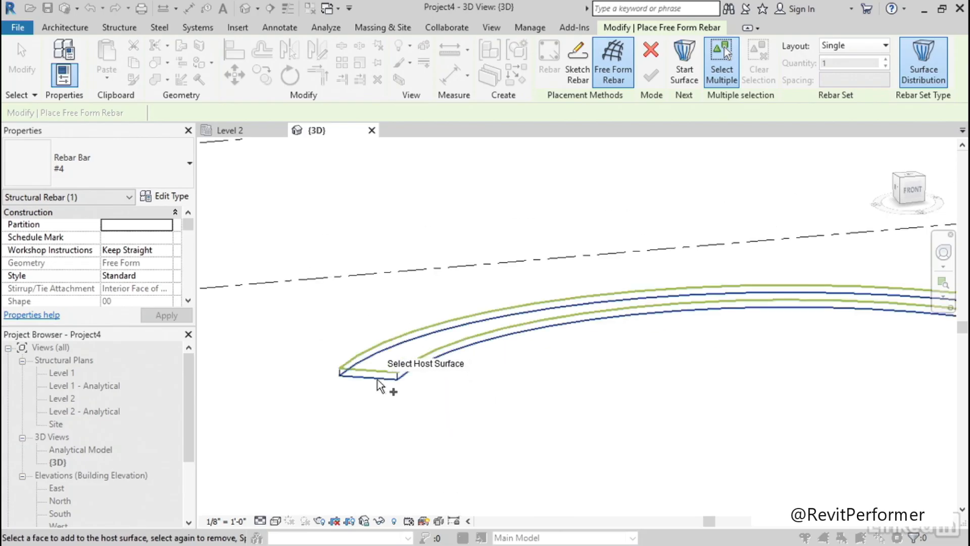
click(380, 386)
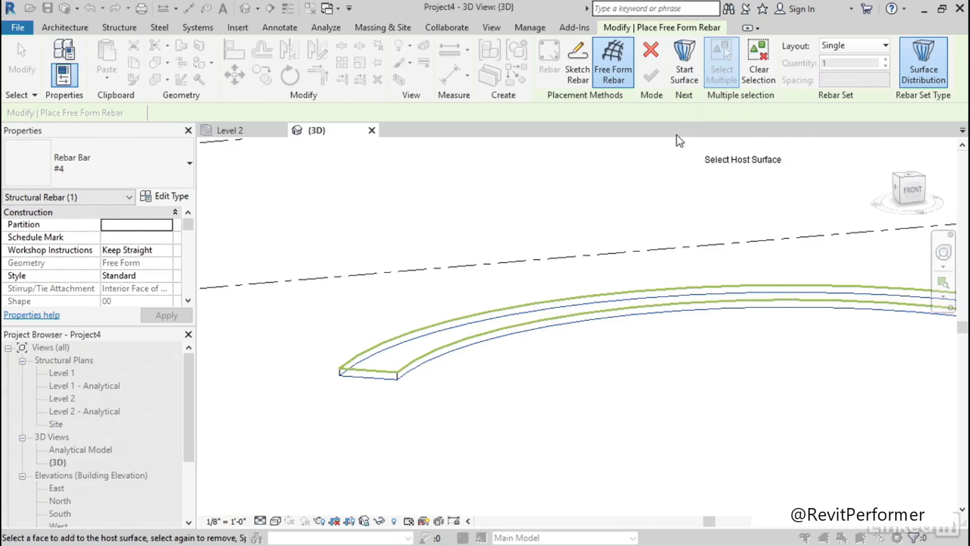
Assign the slab's inner curved side face as the start surface and its outer curved side face as the end surface
click(686, 78)
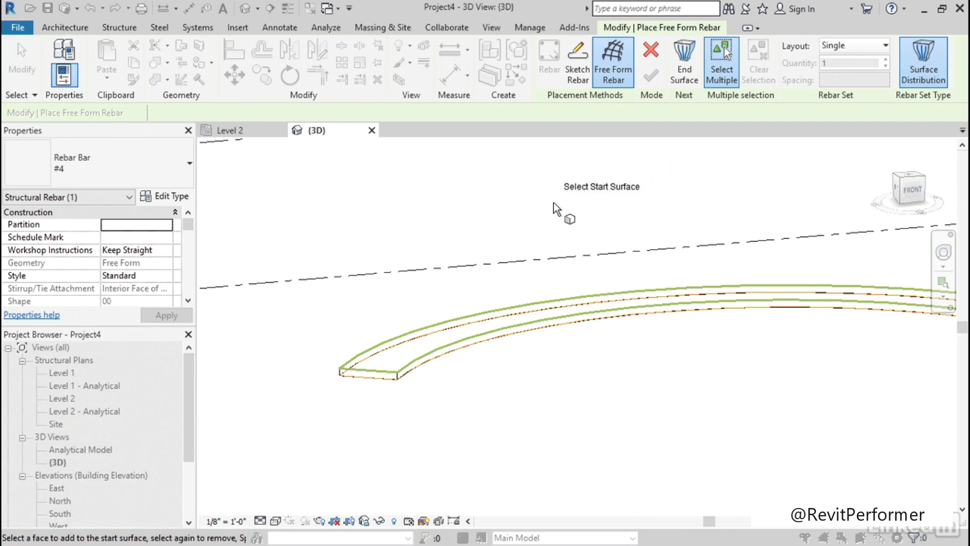
scroll(483, 417, up, 3)
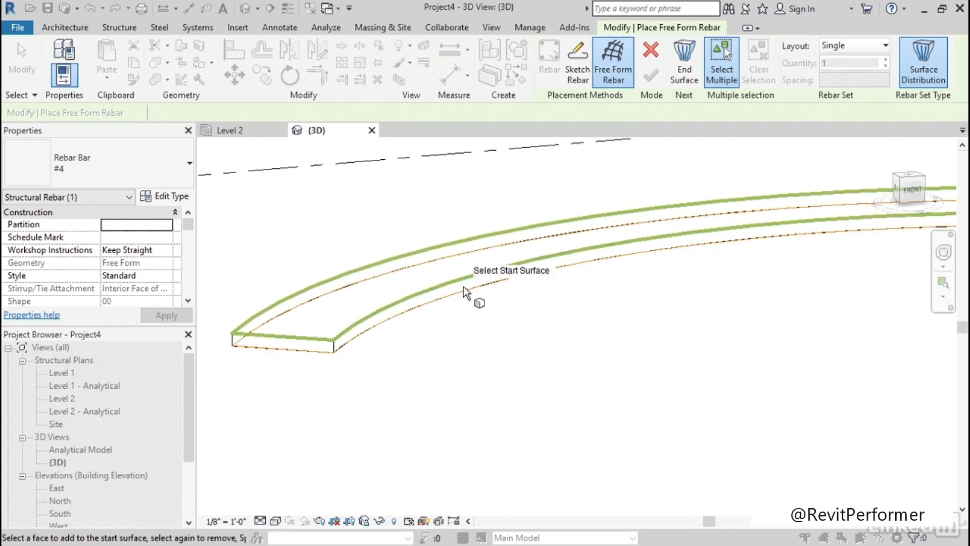
click(463, 287)
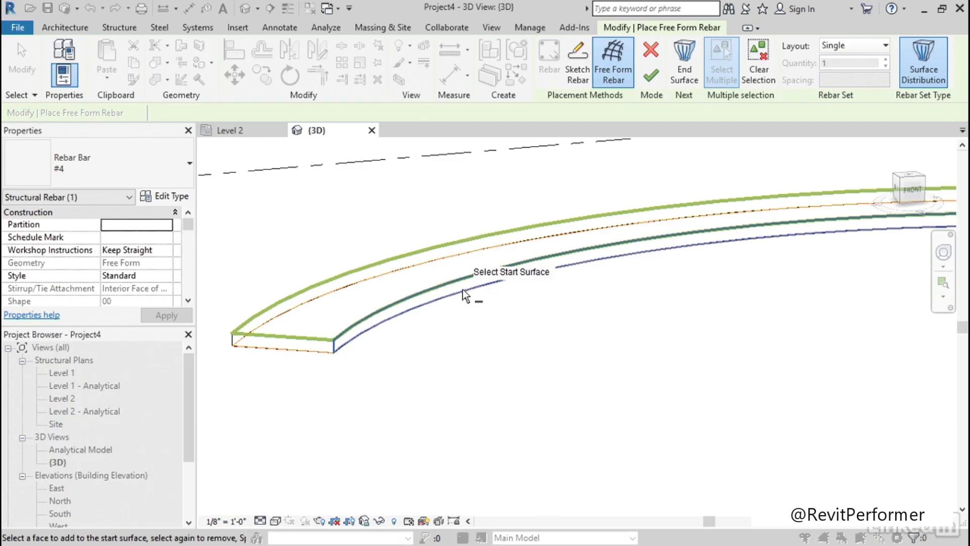
click(685, 68)
shift+middle_drag(440, 245, 484, 330)
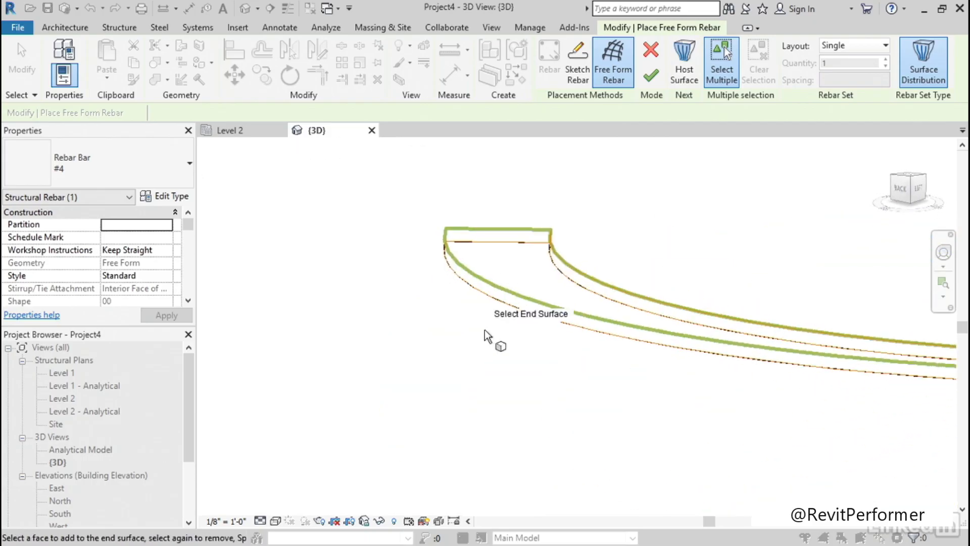
click(506, 305)
shift+middle_drag(426, 333, 485, 313)
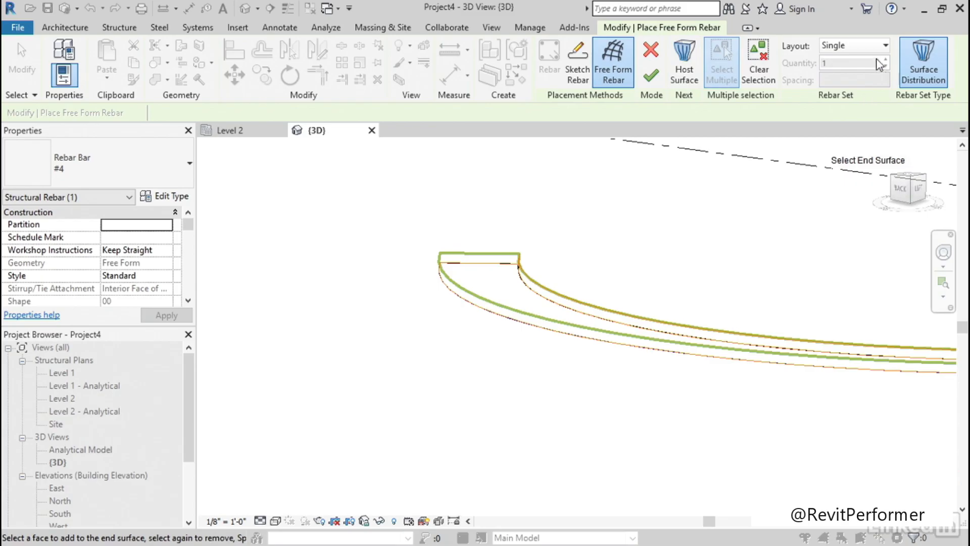
Set the rebar layout to Maximum Spacing at 1'-0" and finish placing the free-form rebar set
click(885, 46)
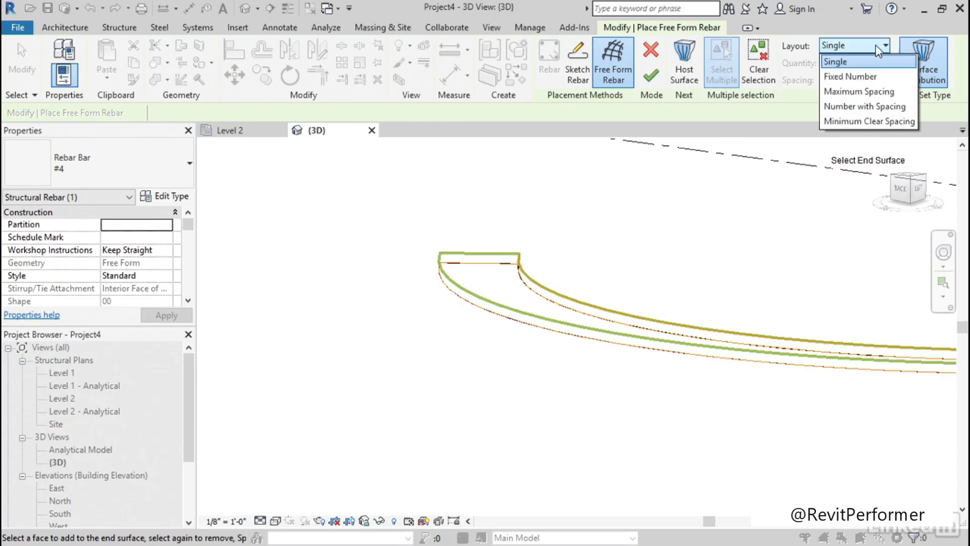
click(865, 92)
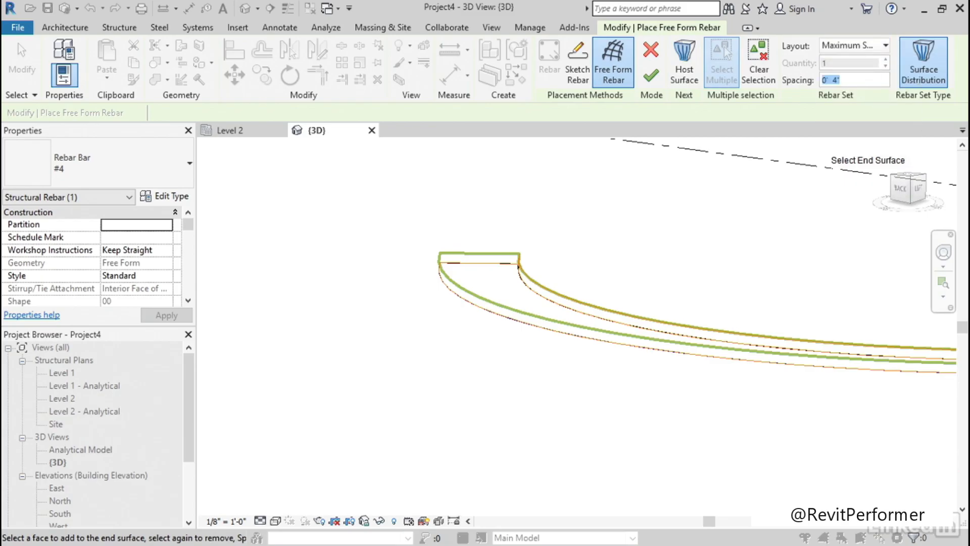
click(651, 77)
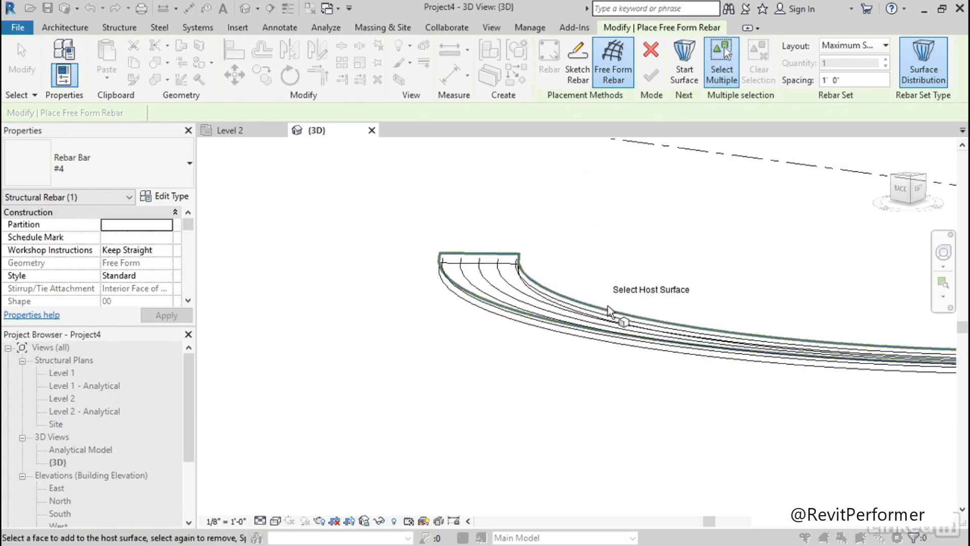
key(Escape)
Set the 3D view's detail level to Fine and make the rebar set view as solid in the {3D} view
click(260, 520)
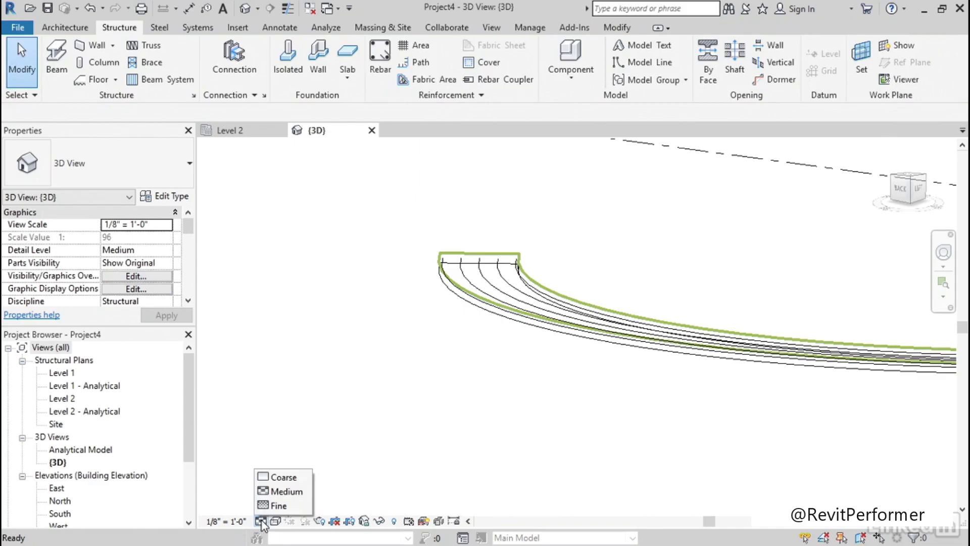
click(275, 507)
middle_drag(441, 353, 354, 374)
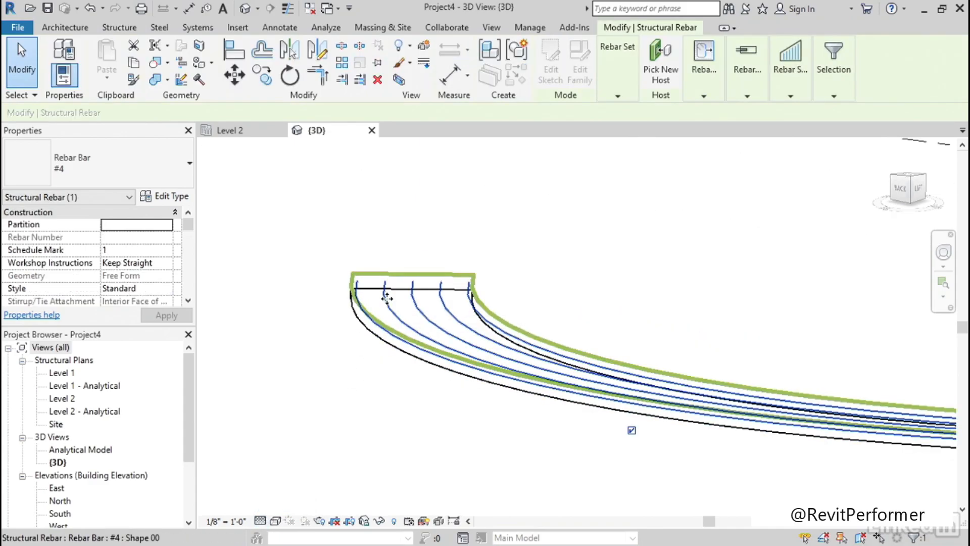
drag(189, 230, 189, 249)
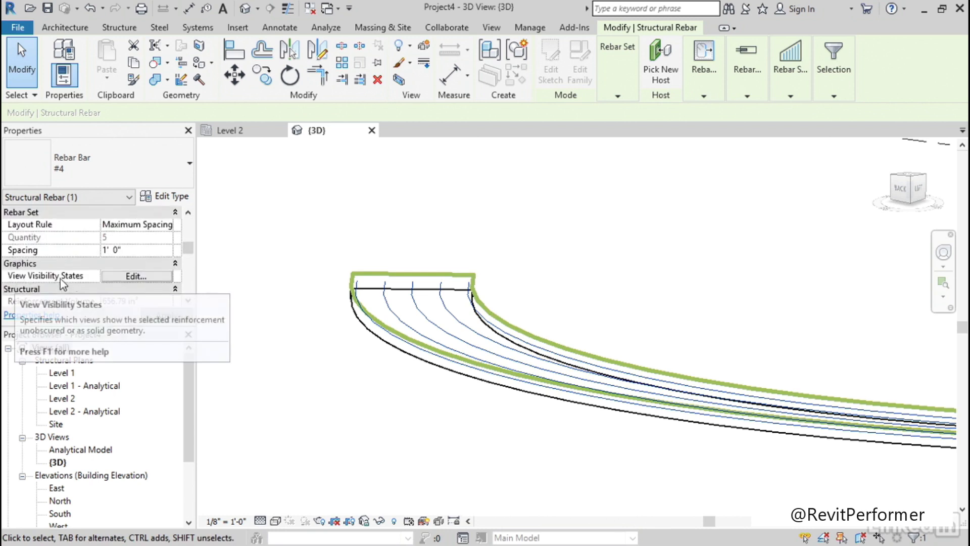
click(136, 276)
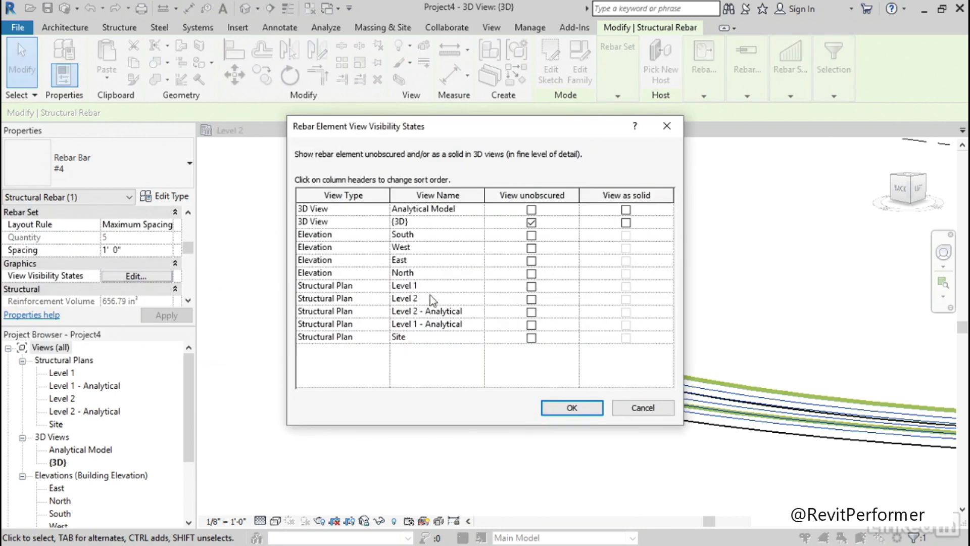
click(627, 223)
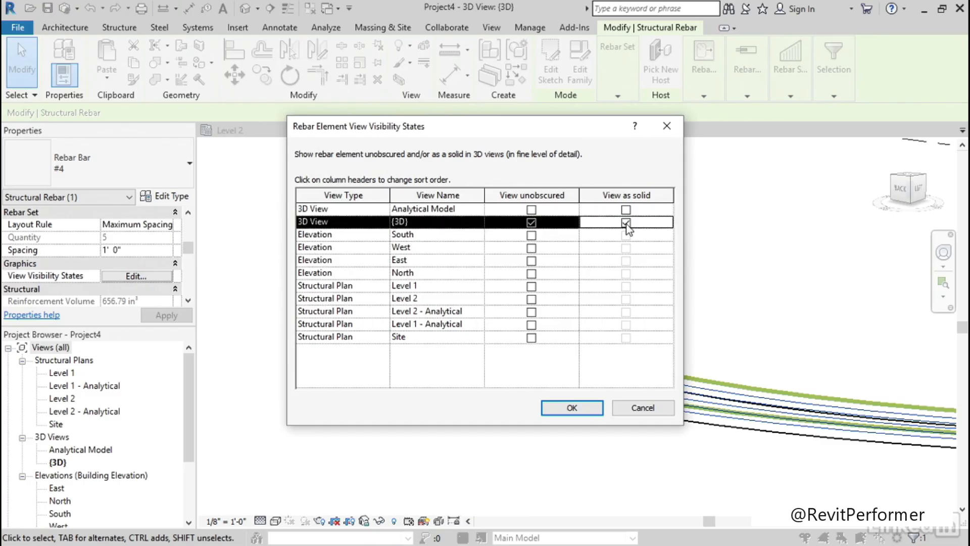
click(550, 405)
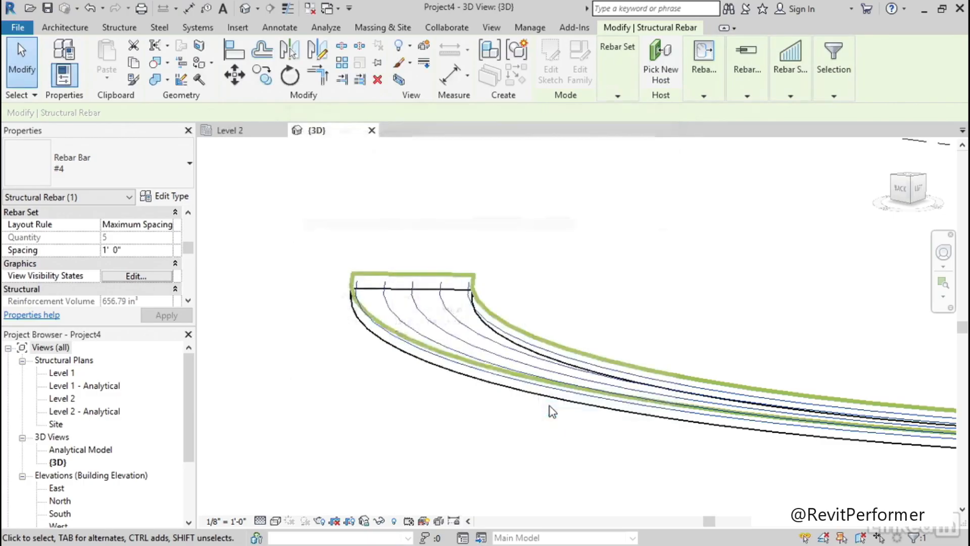
Switch the 3D view to the Realistic visual style and inspect the solid rebar at the slab's end
middle_drag(390, 426, 382, 407)
click(275, 521)
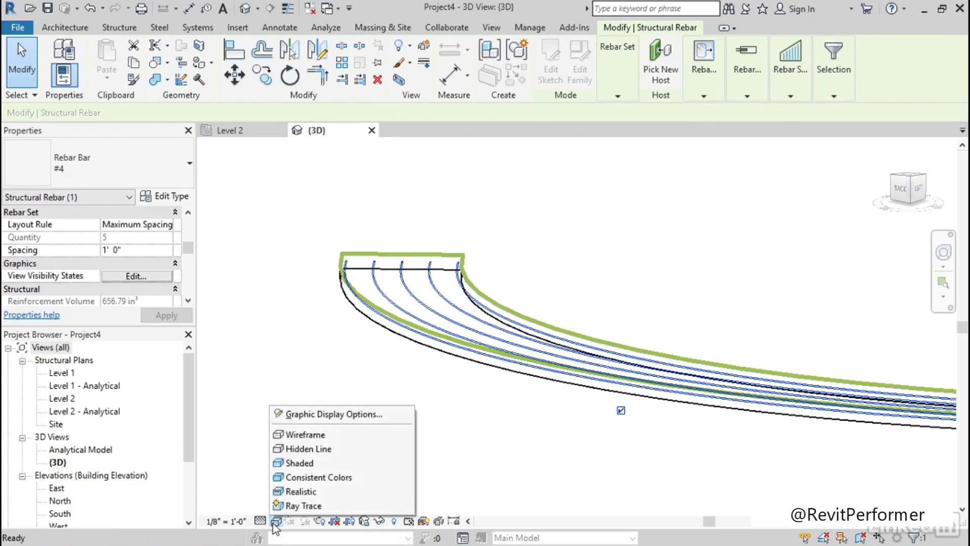
click(310, 494)
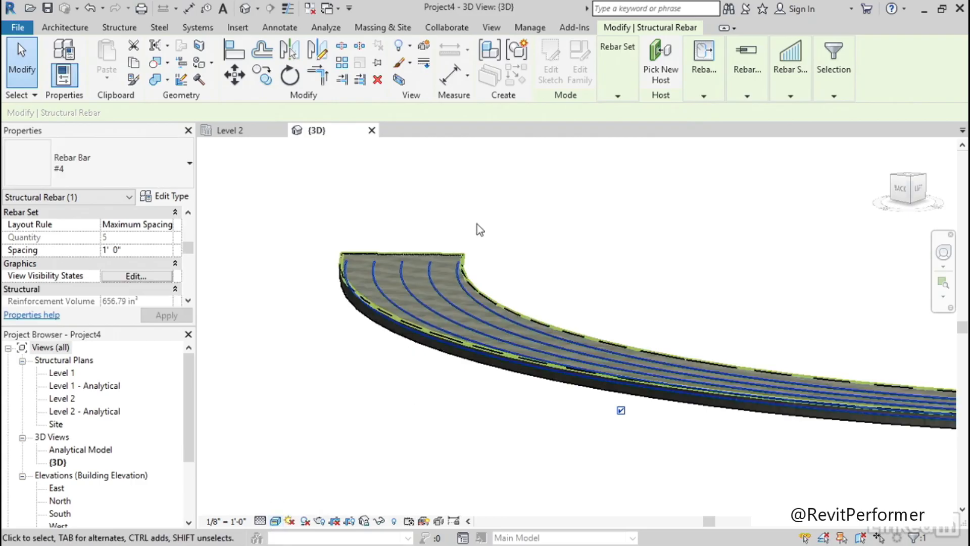
scroll(477, 223, up, 2)
click(508, 265)
scroll(400, 299, up, 4)
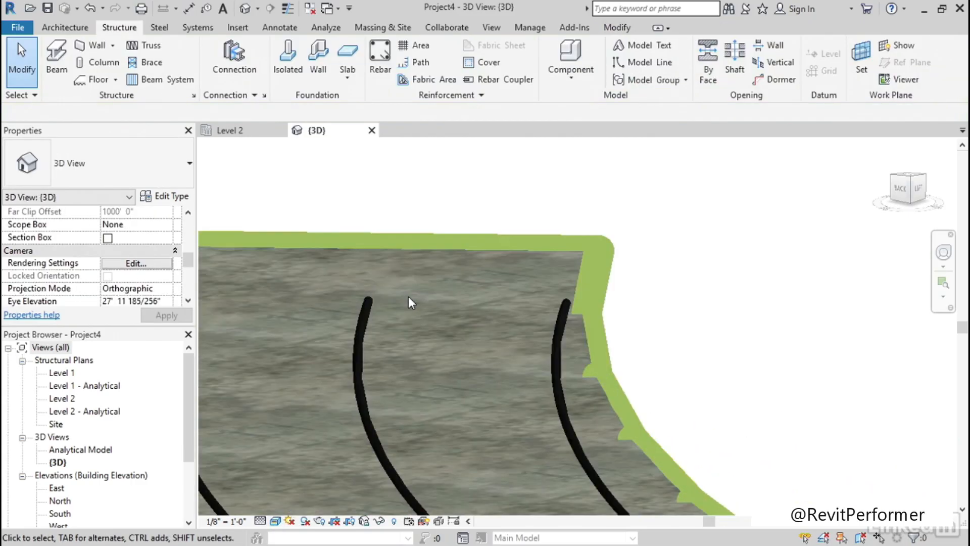
scroll(411, 299, down, 5)
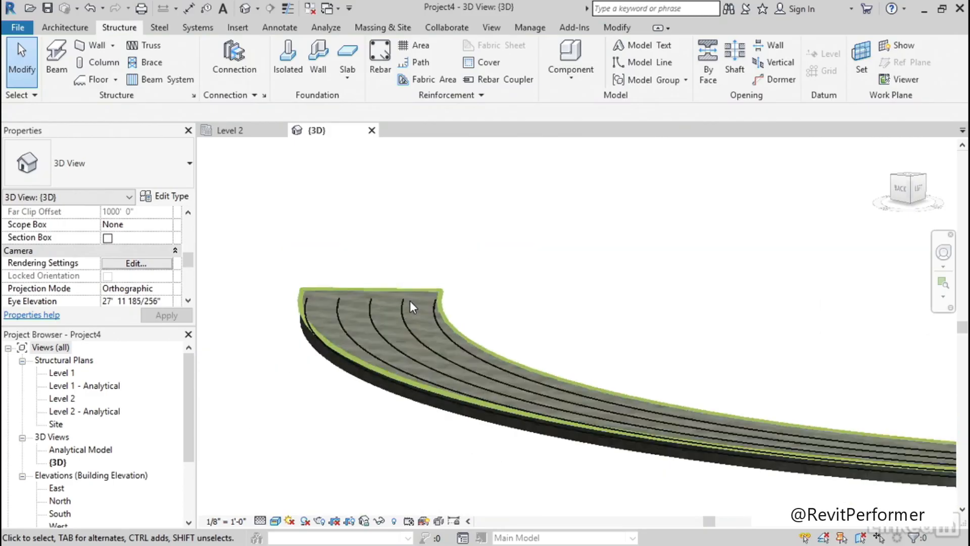
Select the curved foundation slab and set its bottom face rebar cover to Interior (framing, columns) <0' - 1 1/2">
shift+middle_drag(592, 374, 355, 378)
scroll(353, 425, up, 4)
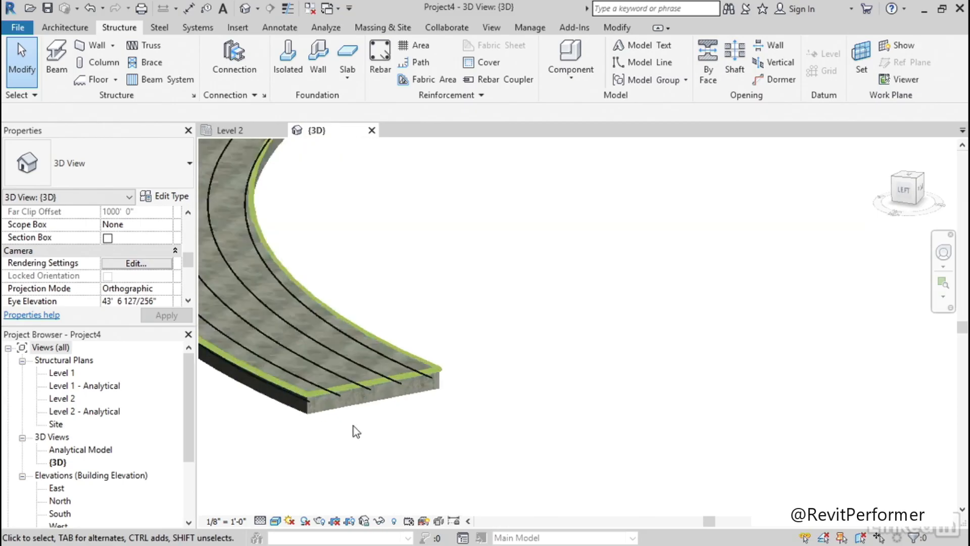
click(412, 384)
shift+middle_drag(430, 420, 510, 445)
scroll(404, 401, down, 3)
scroll(398, 465, up, 3)
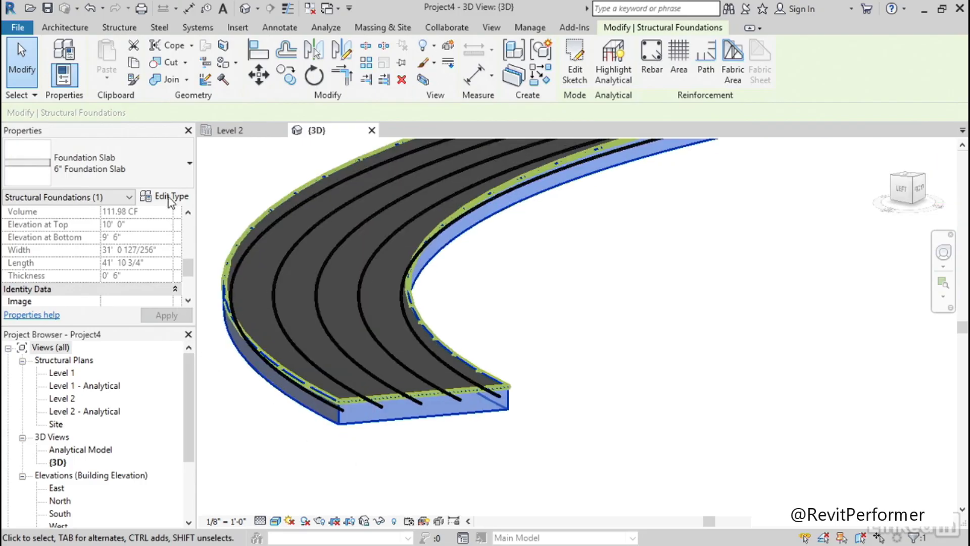
scroll(154, 270, up, 5)
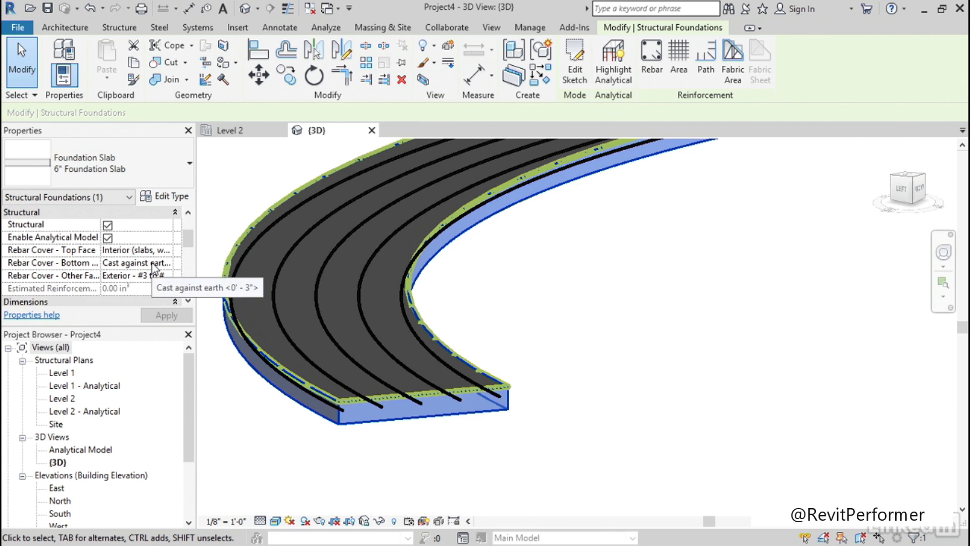
click(151, 264)
click(166, 263)
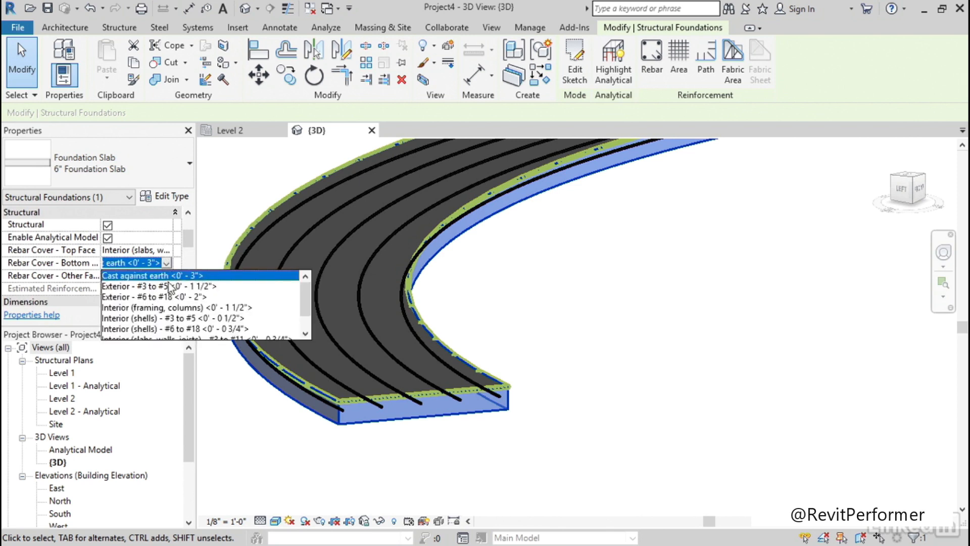
click(169, 307)
click(167, 317)
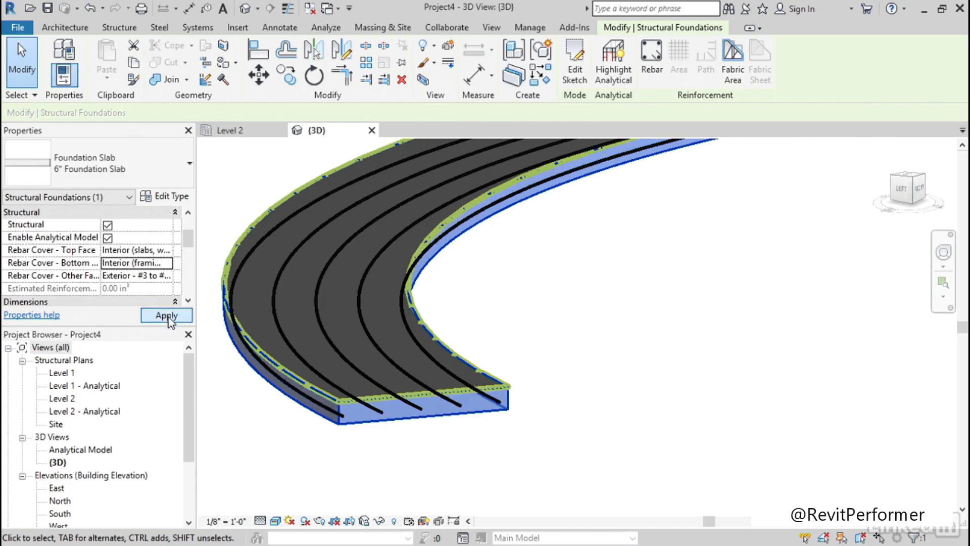
scroll(478, 458, down, 5)
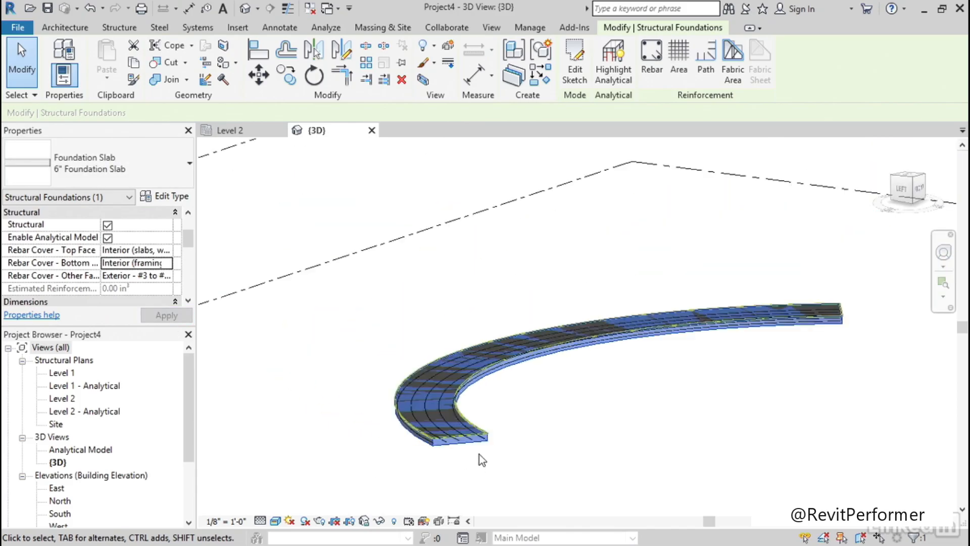
shift+middle_drag(657, 439, 496, 406)
scroll(496, 462, down, 2)
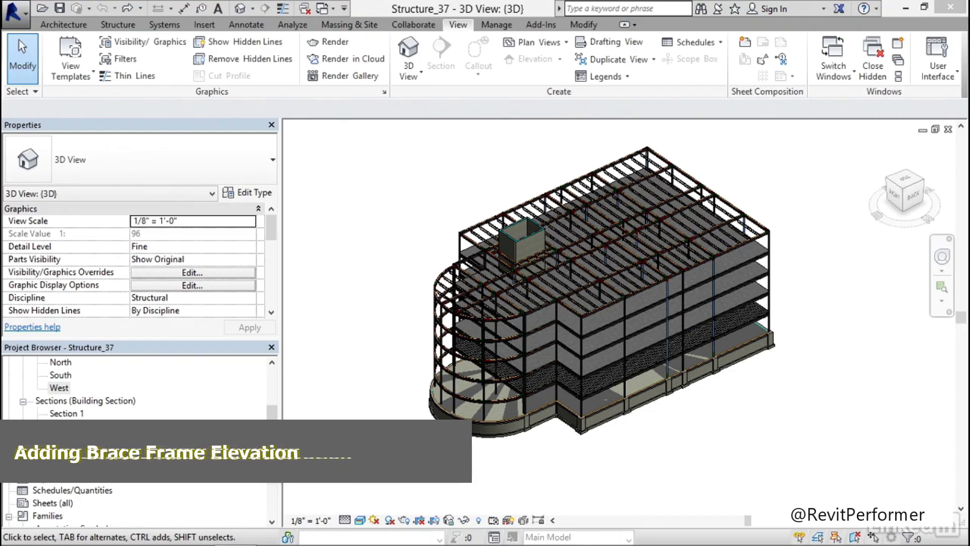
middle_drag(756, 422, 706, 422)
scroll(685, 422, up, 3)
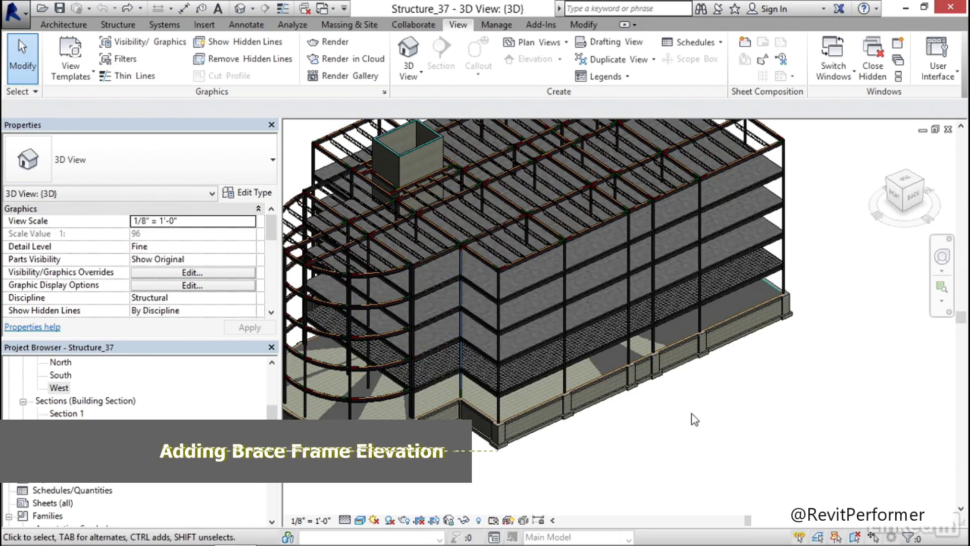
scroll(690, 418, down, 2)
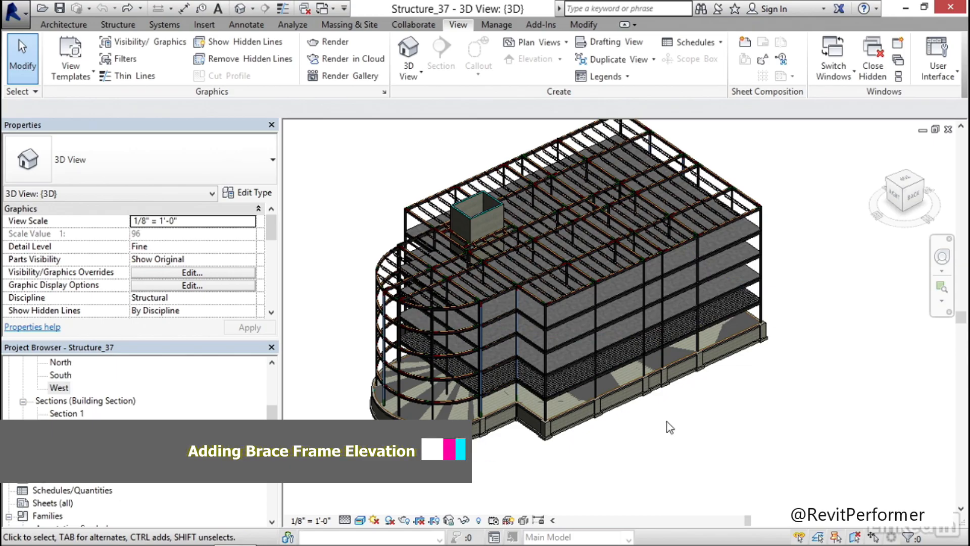
Open the Level 2 structural plan and start a Framing Elevation with Attach to Grid enabled
scroll(83, 373, up, 6)
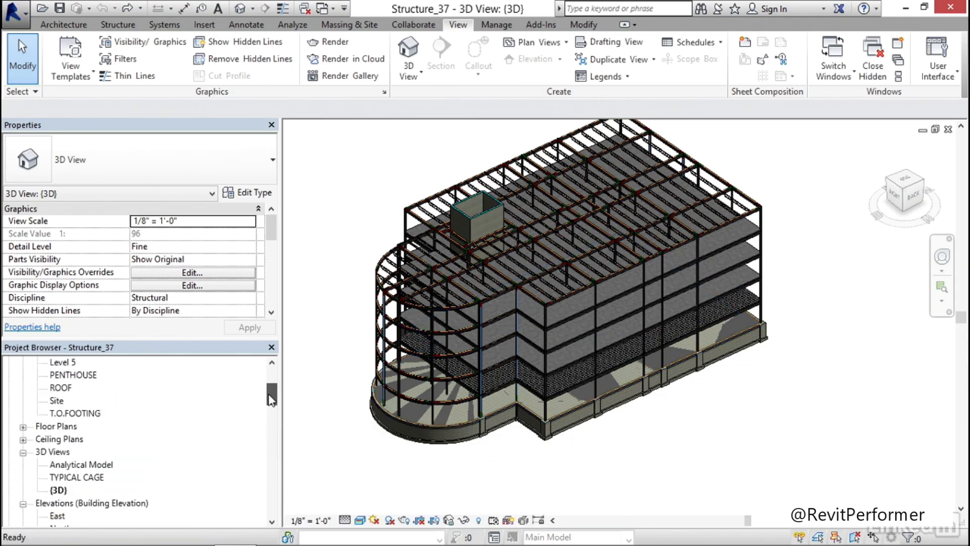
double_click(61, 388)
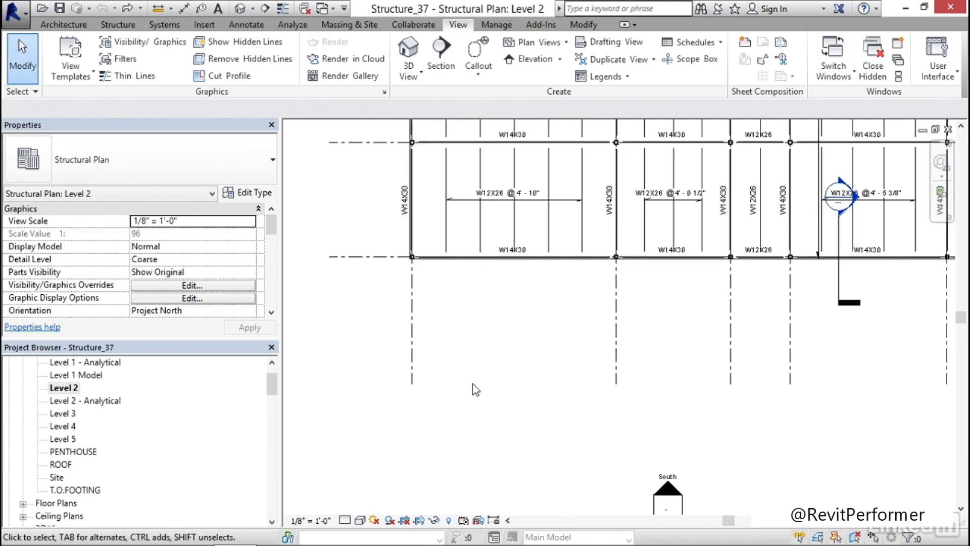
scroll(493, 363, down, 3)
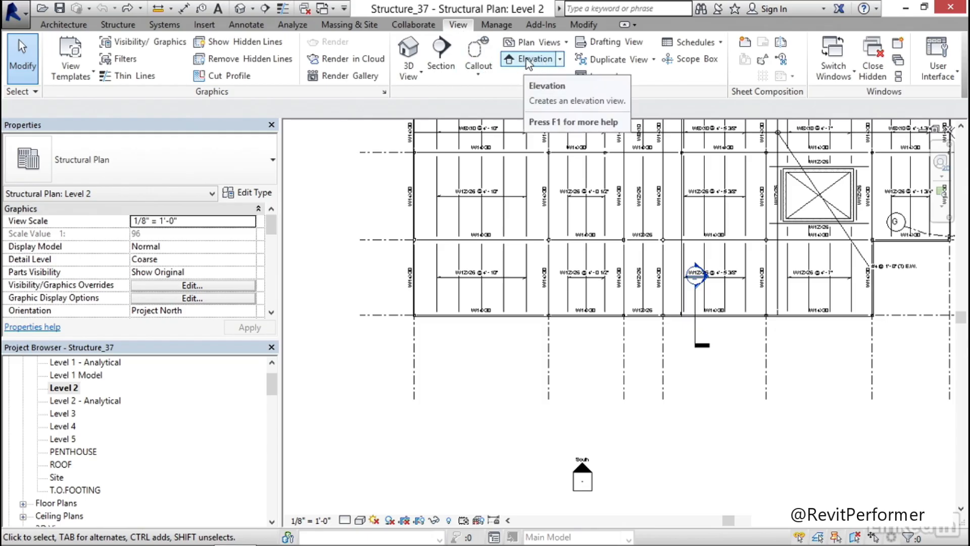
click(559, 58)
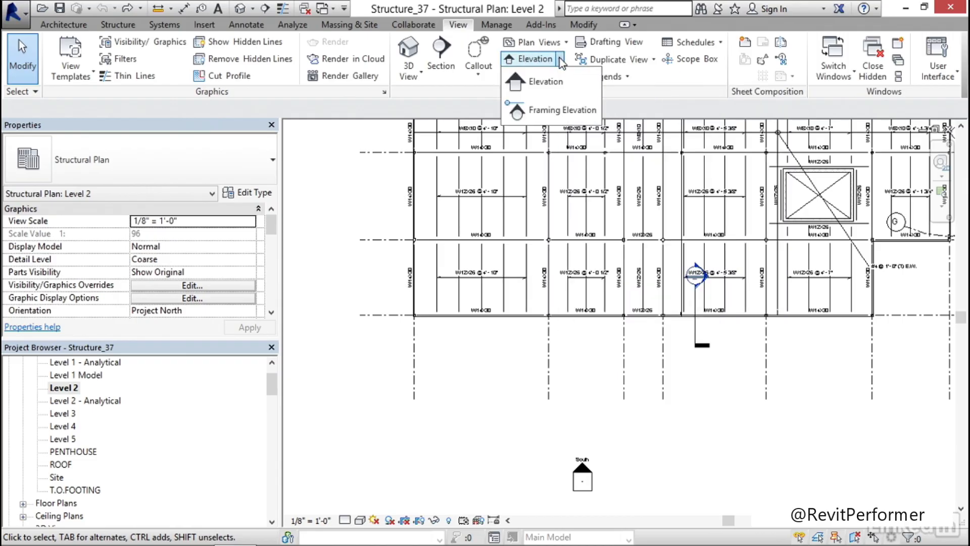
click(547, 113)
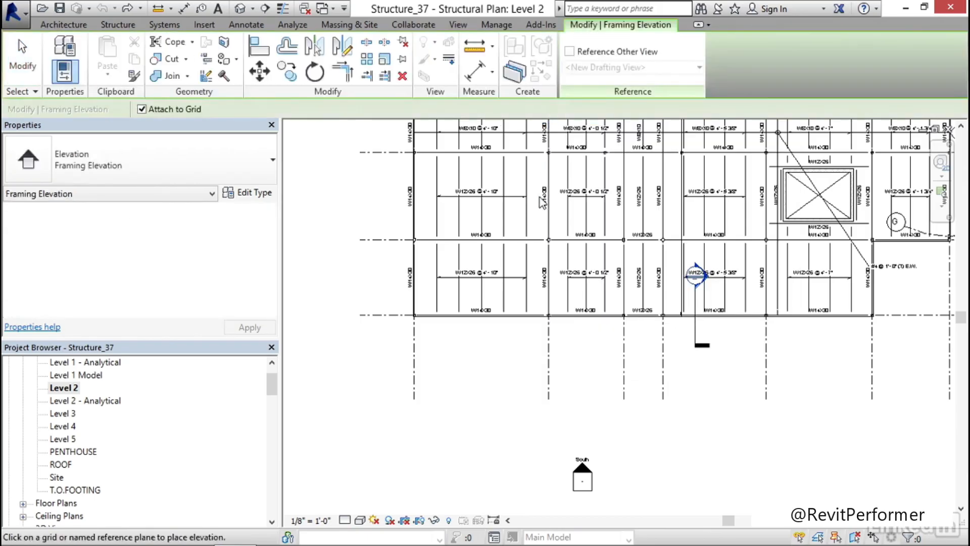
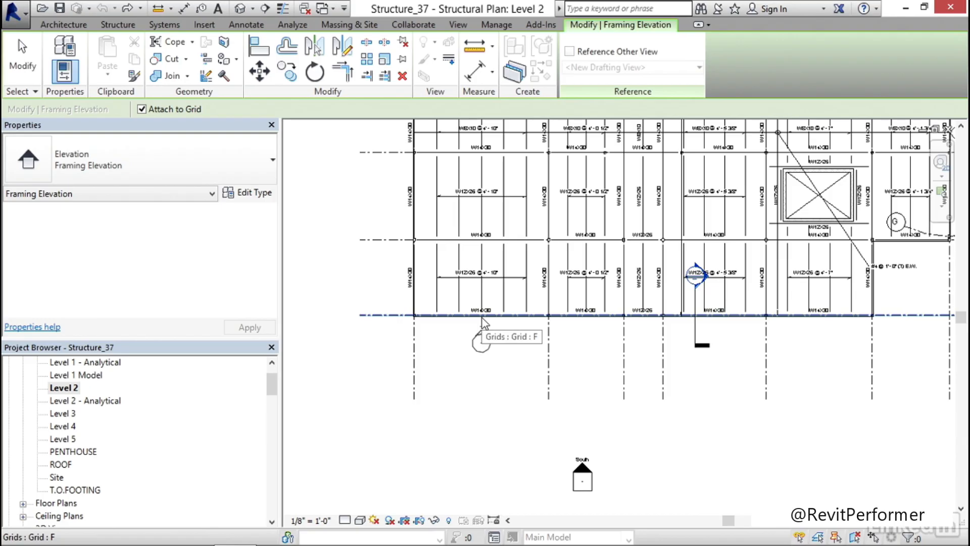
Place the framing elevation on grid F, below the bay between grids 1 and 2, and end the command
click(482, 318)
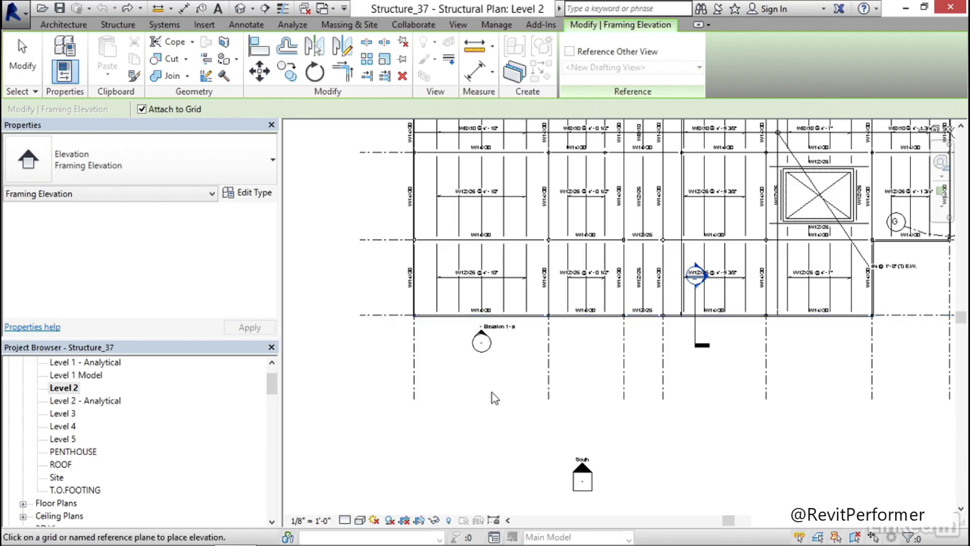
key(Escape)
scroll(493, 377, up, 4)
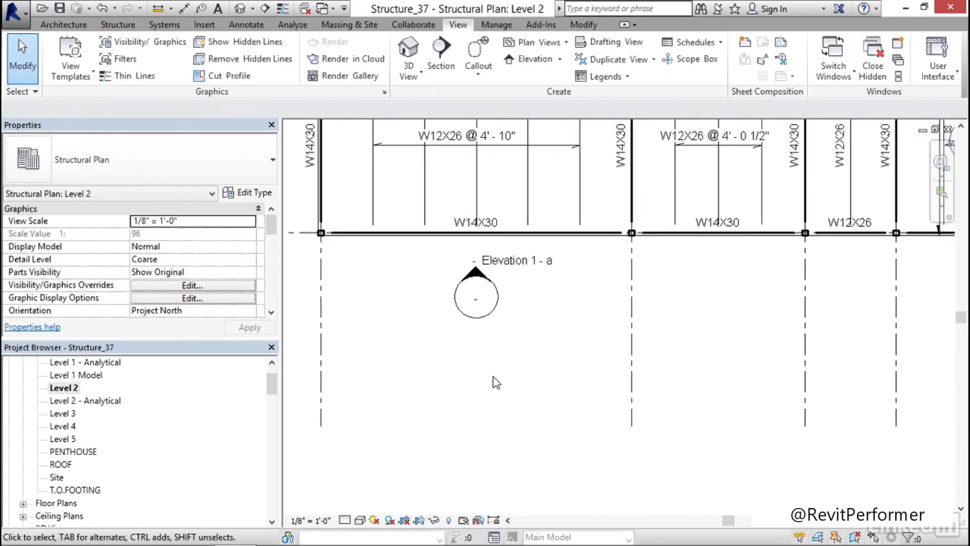
middle_drag(494, 345, 497, 357)
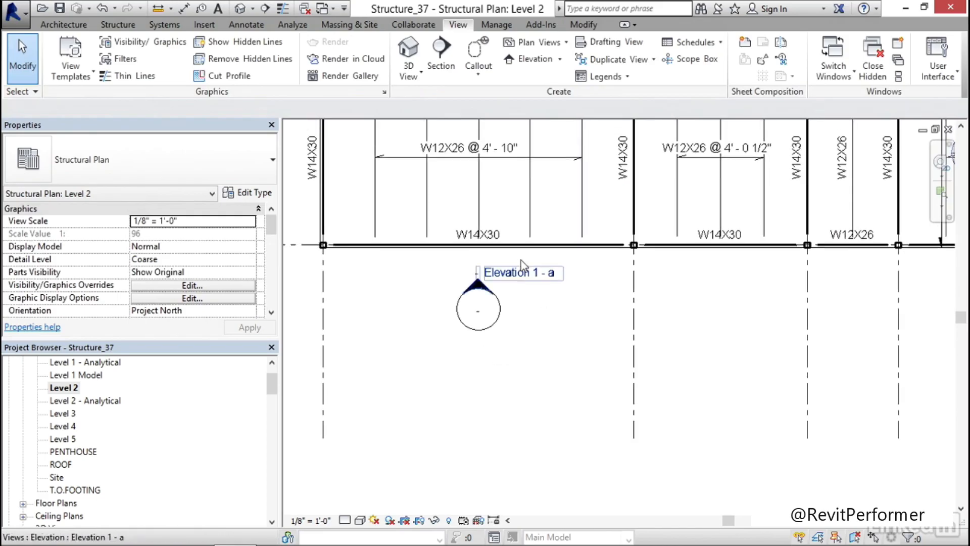
Open the new framing elevation view from its marker on grid F and set its detail level to Fine
double_click(478, 288)
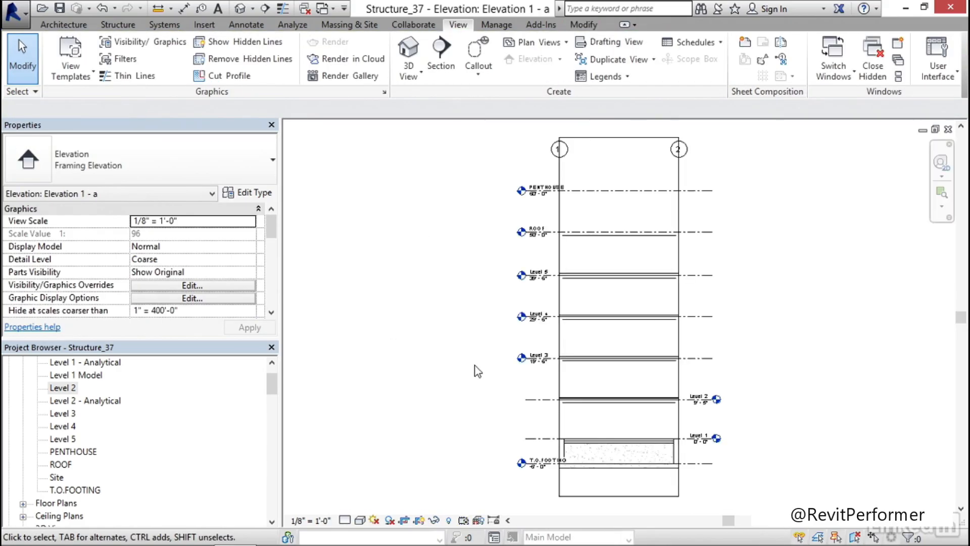
middle_drag(478, 411, 389, 404)
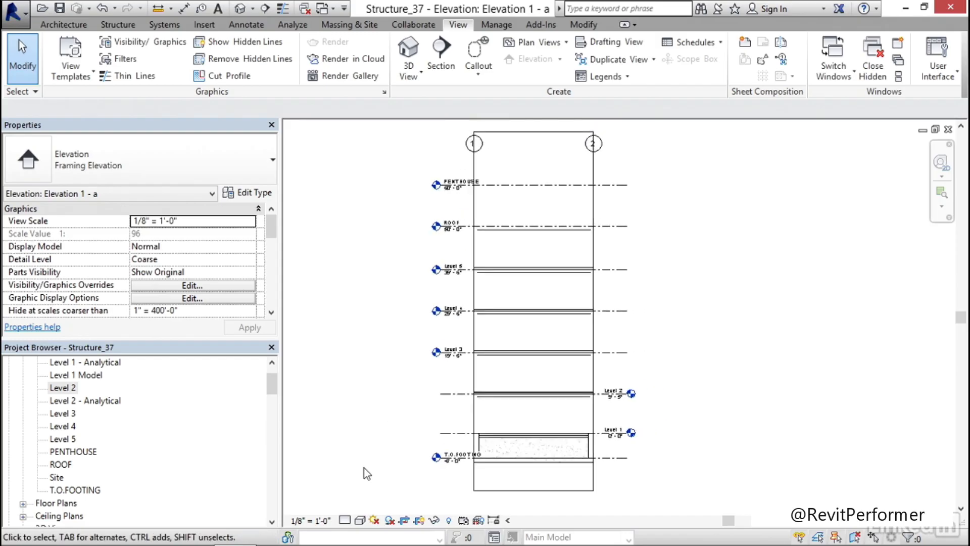
click(346, 520)
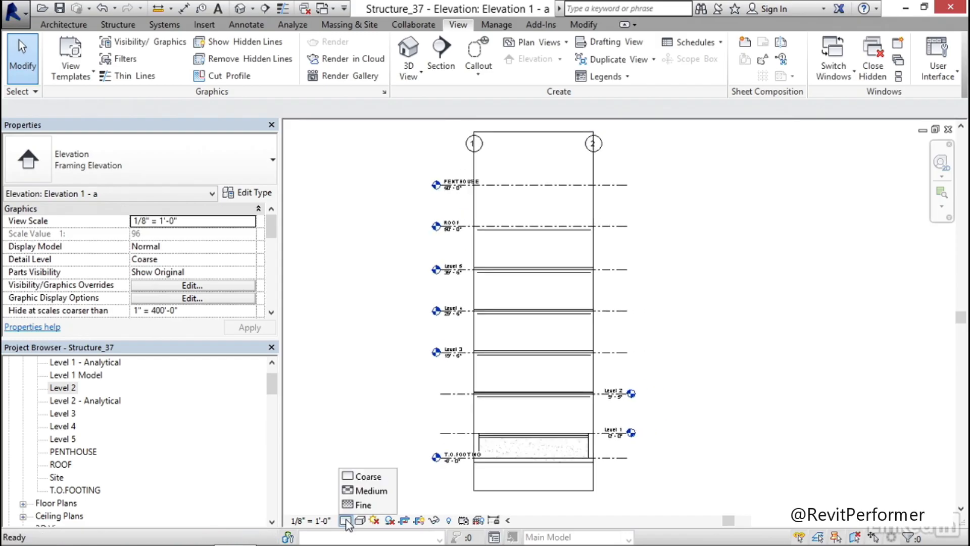
click(365, 505)
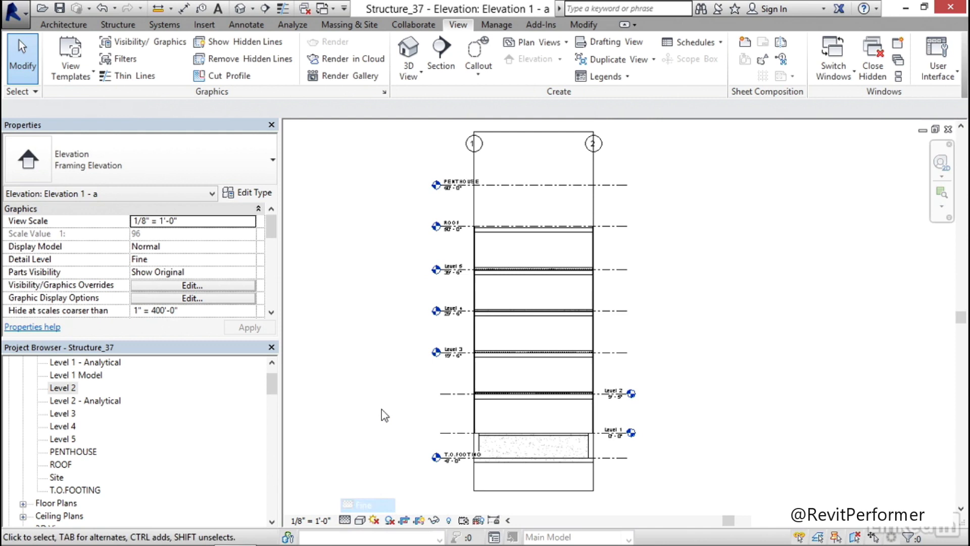
middle_drag(460, 379, 399, 374)
Rename the grid F framing elevation view to BRACE BAY-A
drag(271, 381, 271, 411)
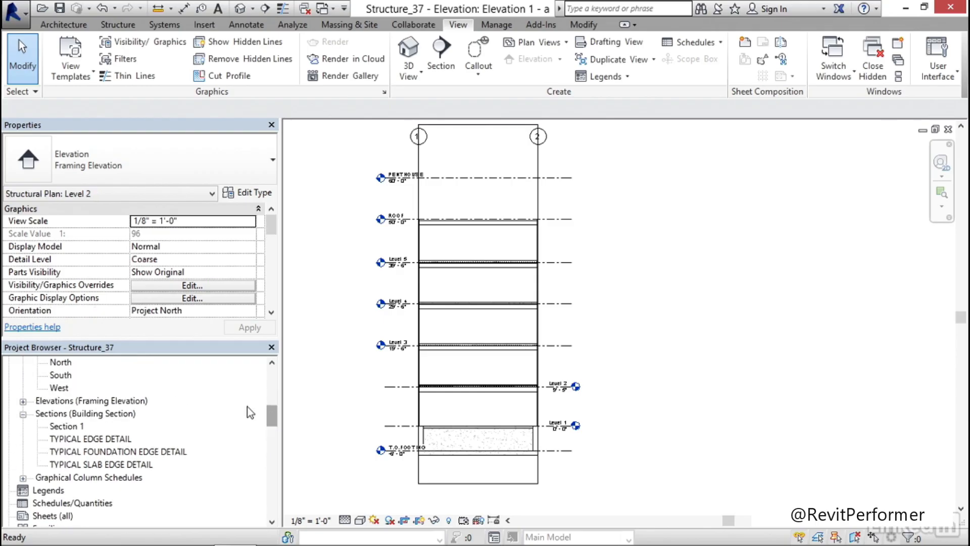
click(23, 402)
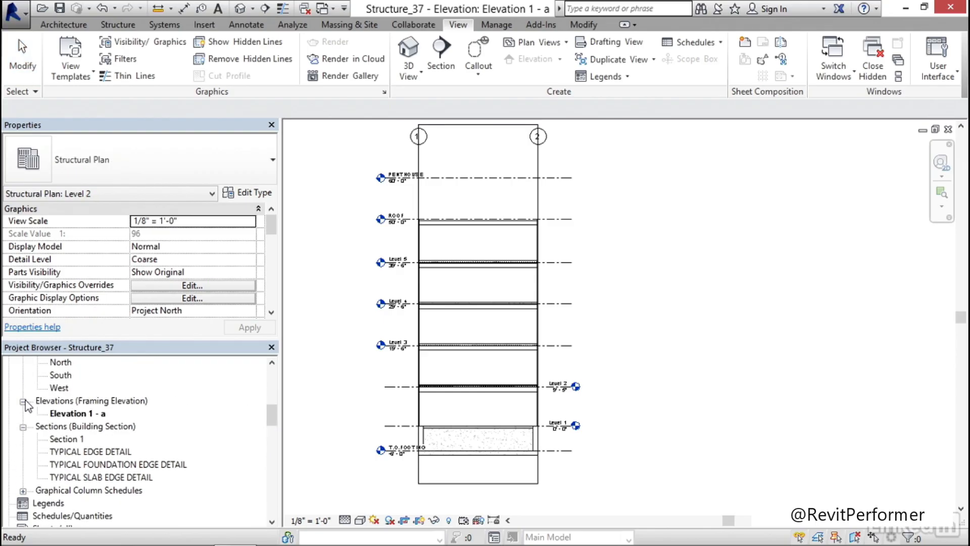
click(85, 418)
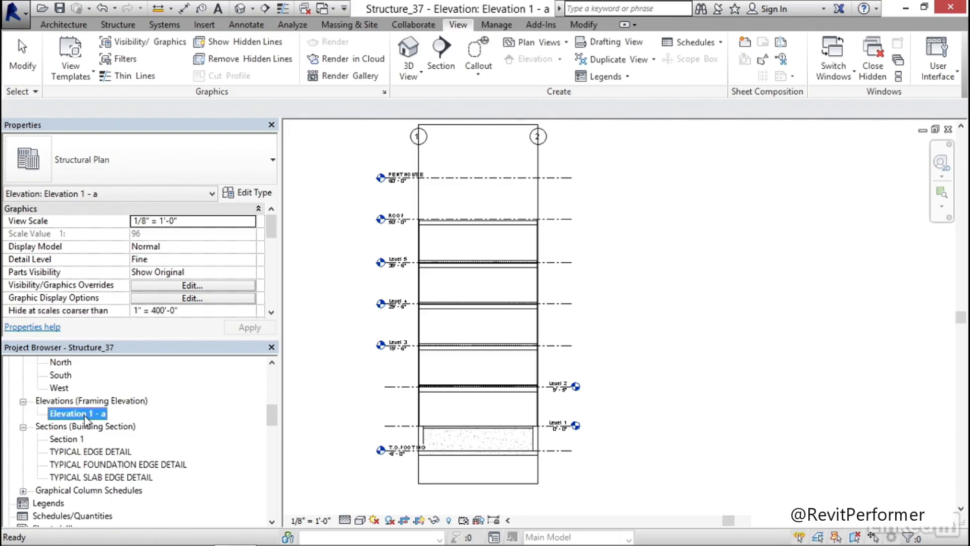
right_click(85, 418)
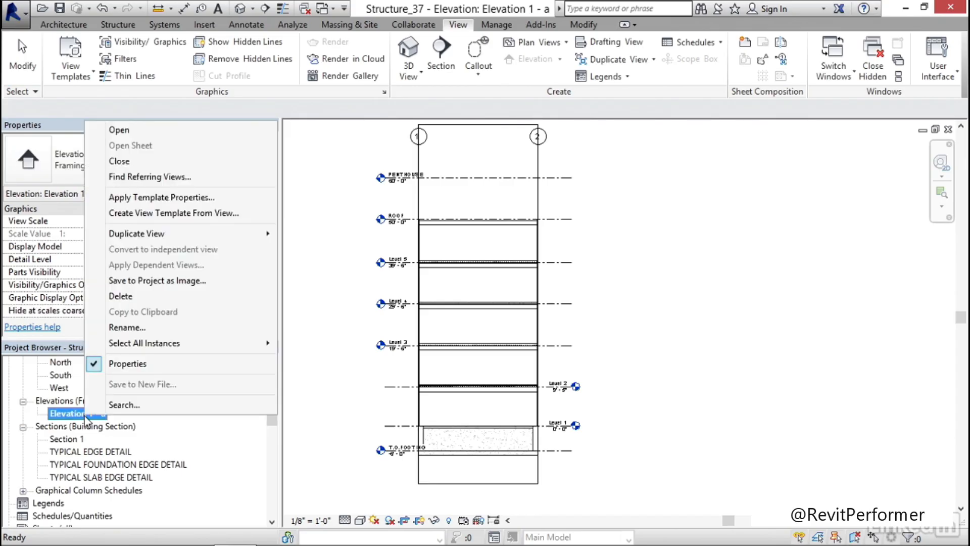
click(146, 326)
click(458, 265)
drag(492, 264, 417, 265)
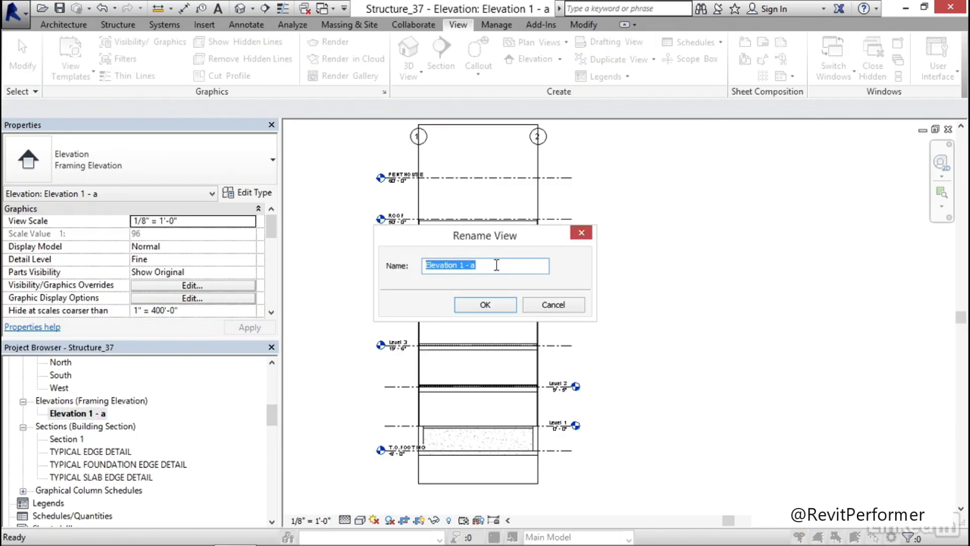
text(BRACE BAY-A)
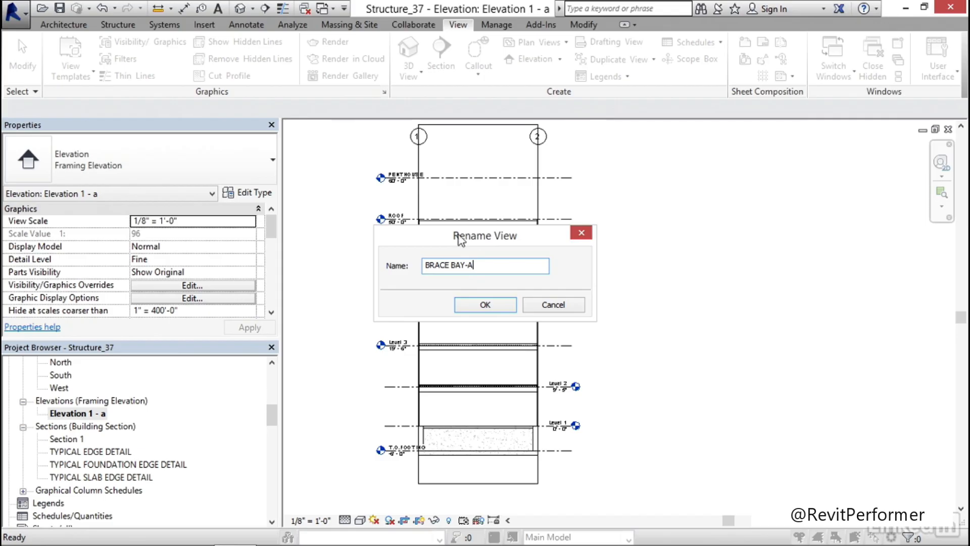
click(498, 306)
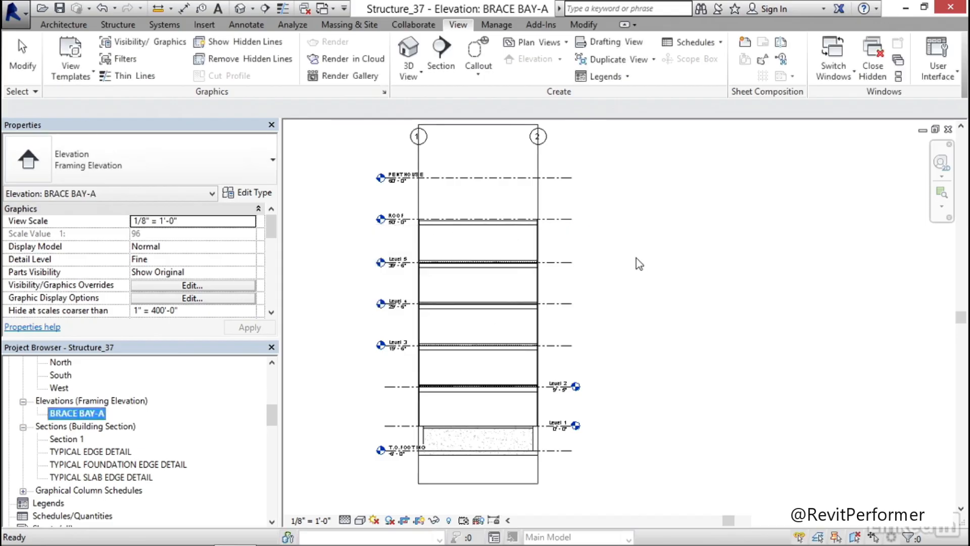
Lower the top of the BRACE BAY-A crop region to just above the ROOF level
click(480, 124)
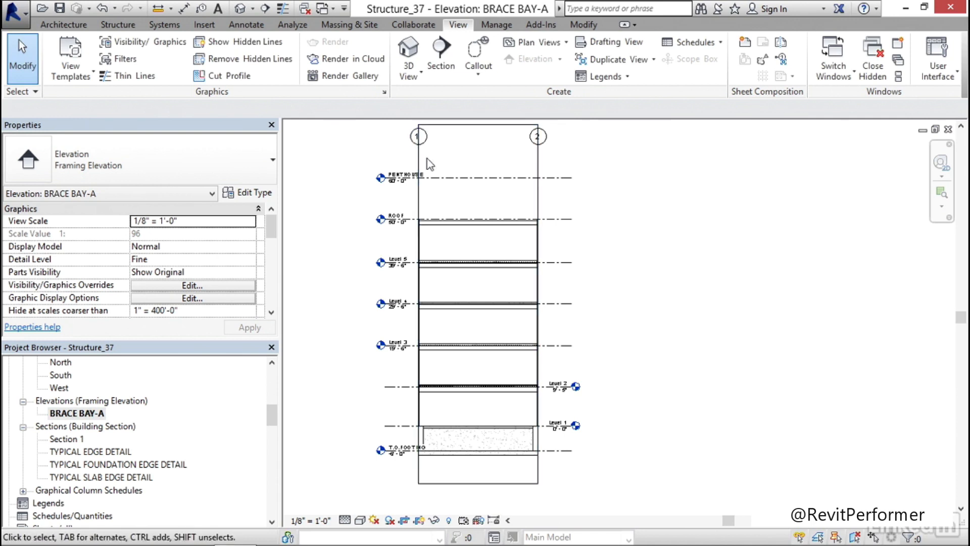
click(479, 126)
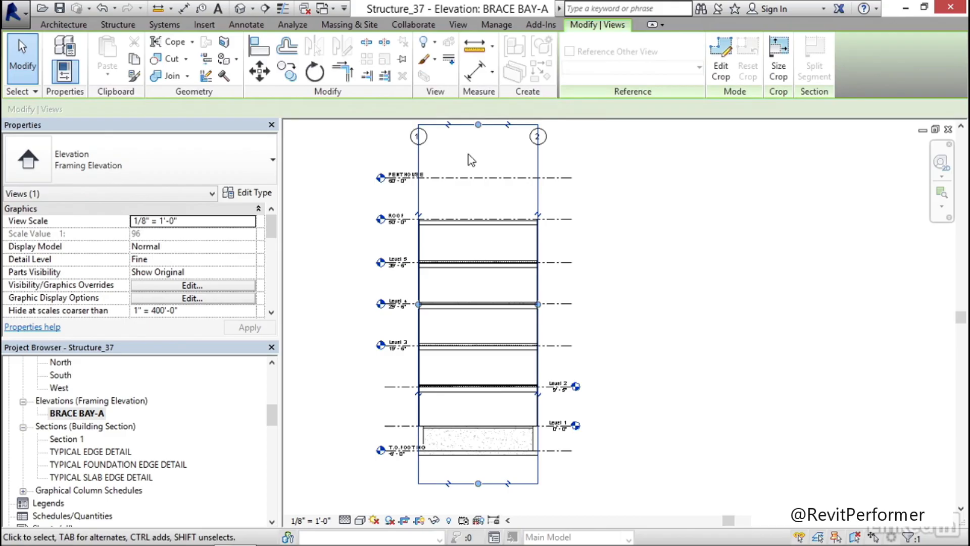
click(479, 126)
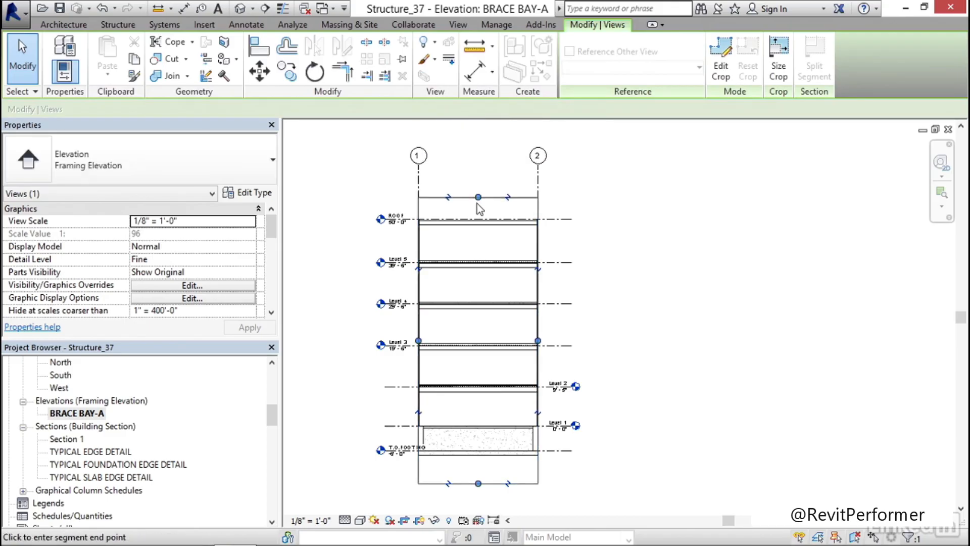
click(478, 208)
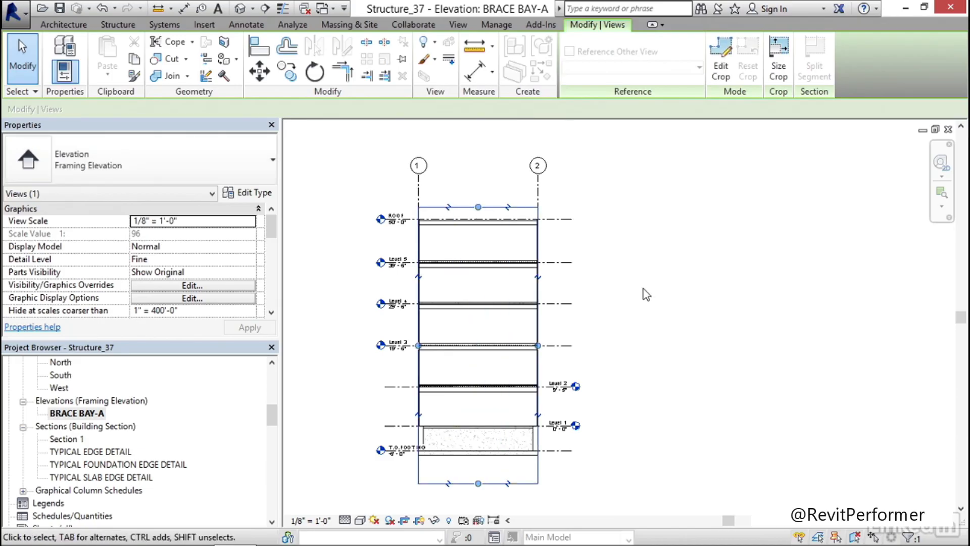
key(Escape)
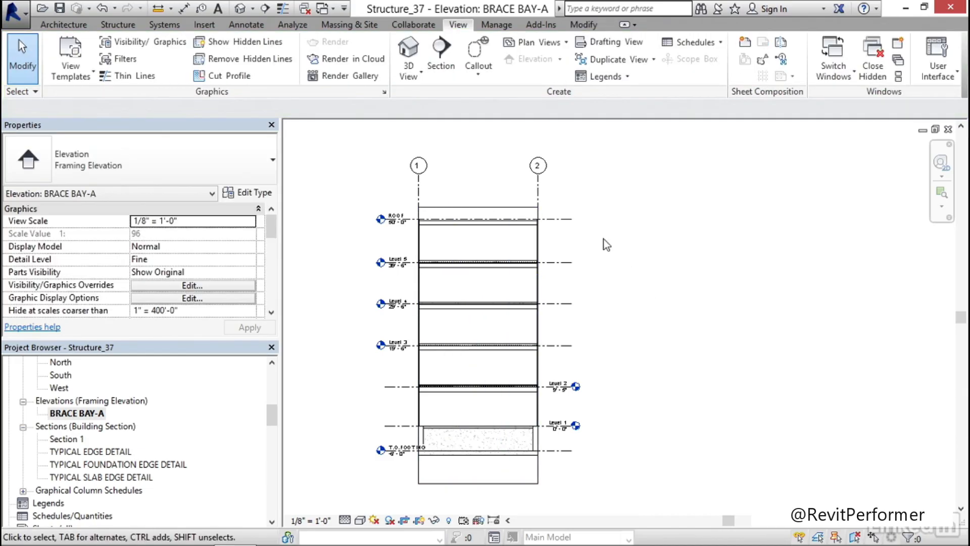
Check which work plane is set for the BRACE BAY-A elevation, leaving it as it is
click(123, 27)
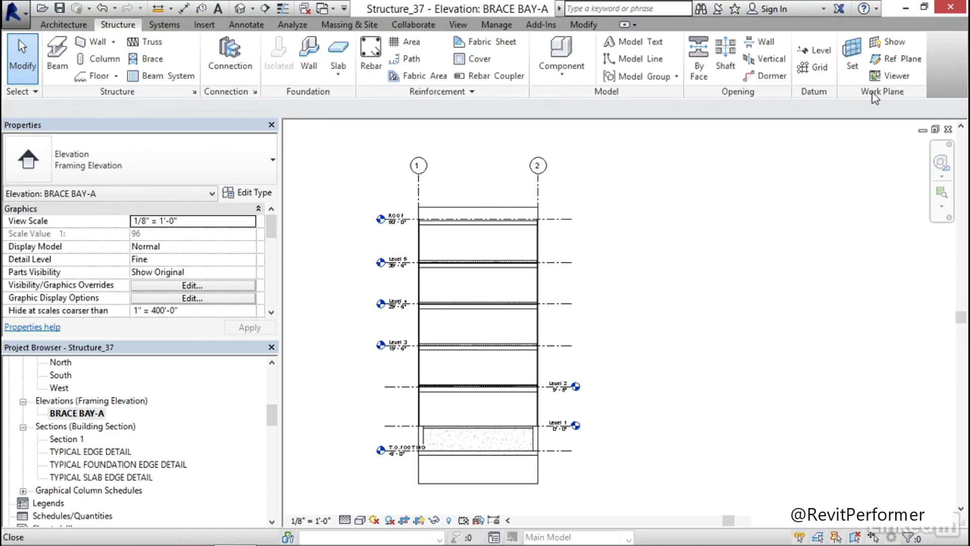
click(857, 57)
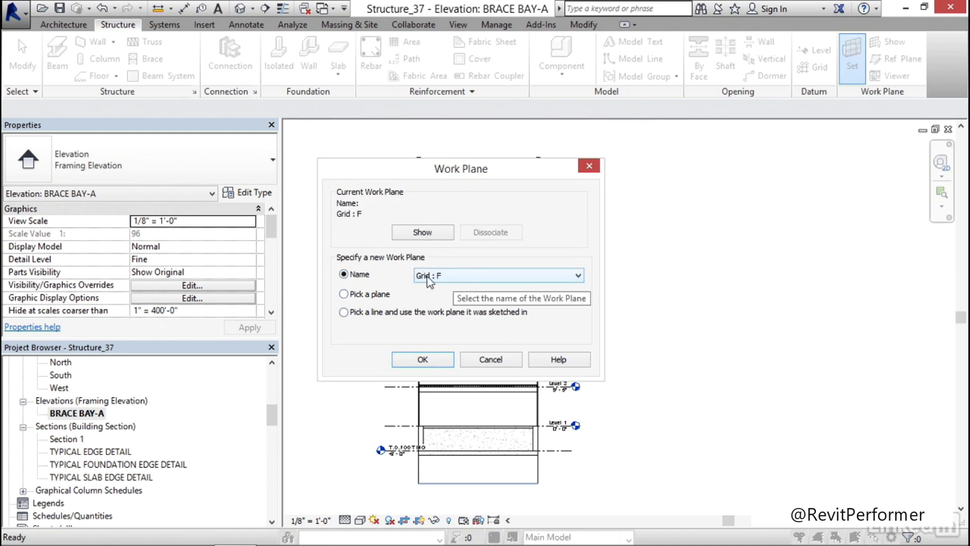
click(496, 365)
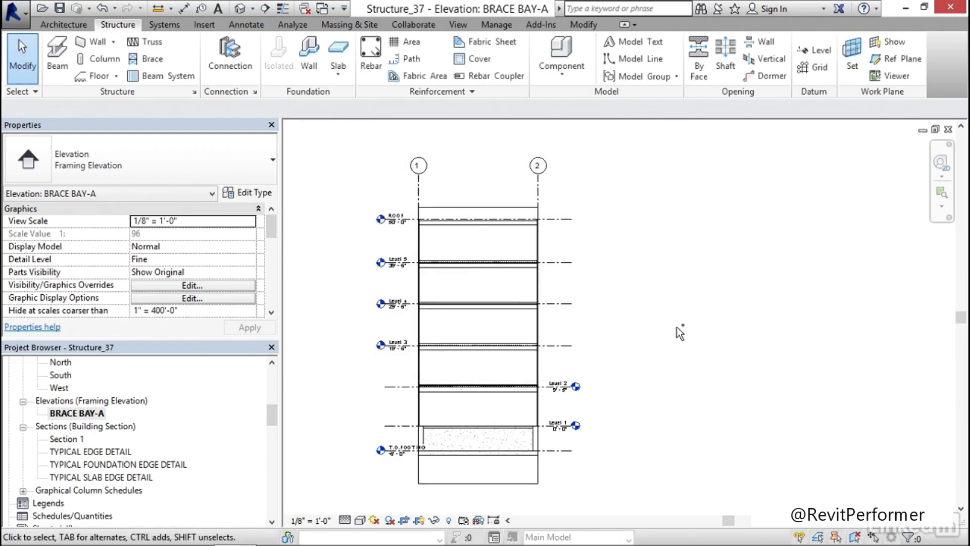
Return to the Level 2 structural plan and place another framing elevation on grid 1, beside the bay between grids E and F
key(ctrl+Tab)
scroll(397, 354, down, 5)
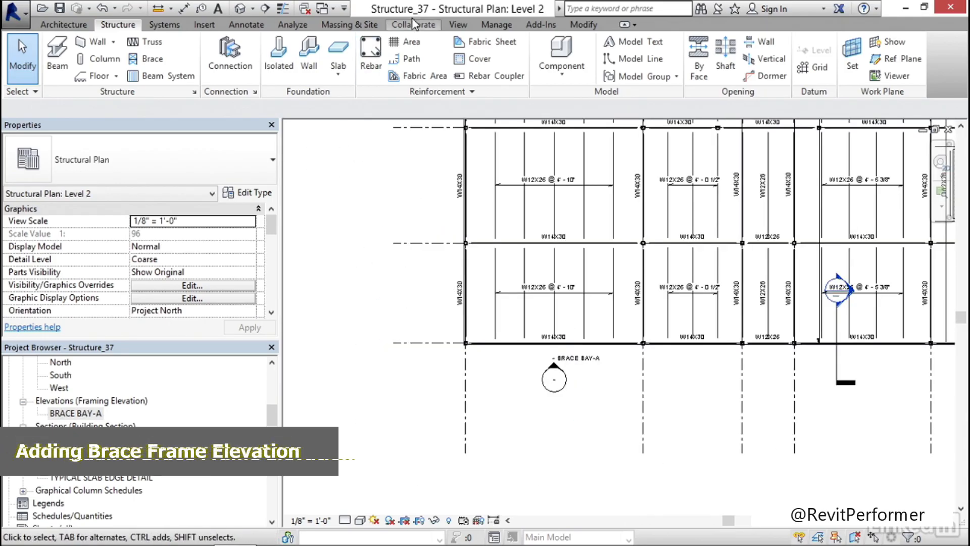
click(458, 25)
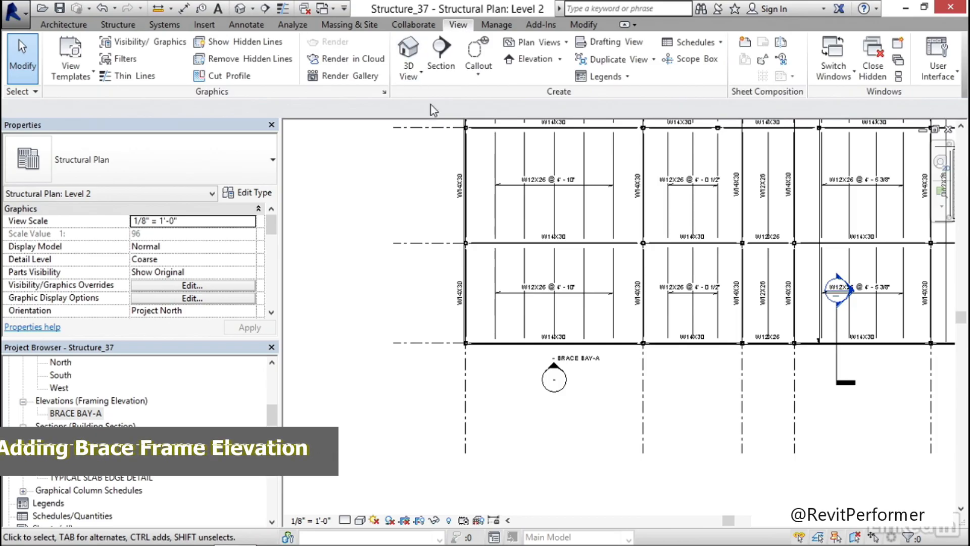
click(560, 60)
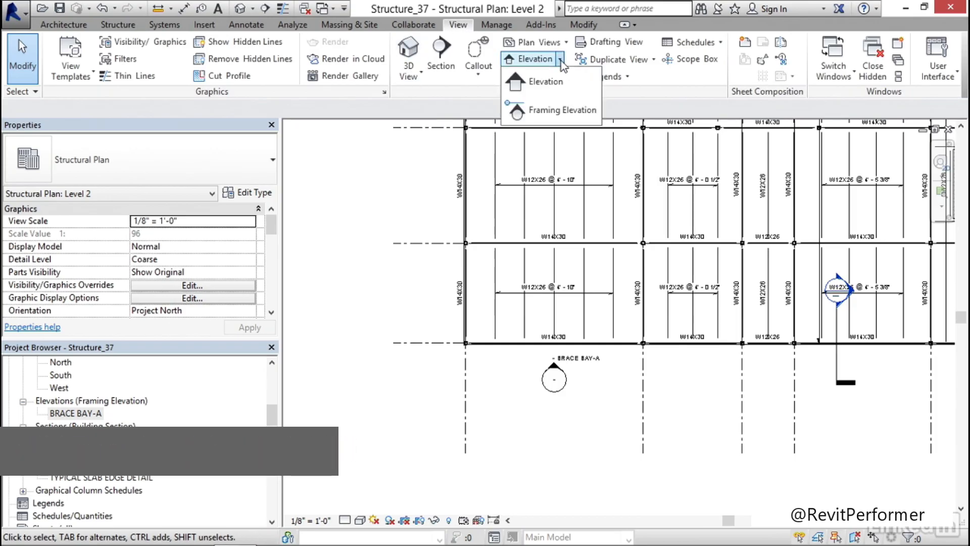
click(541, 111)
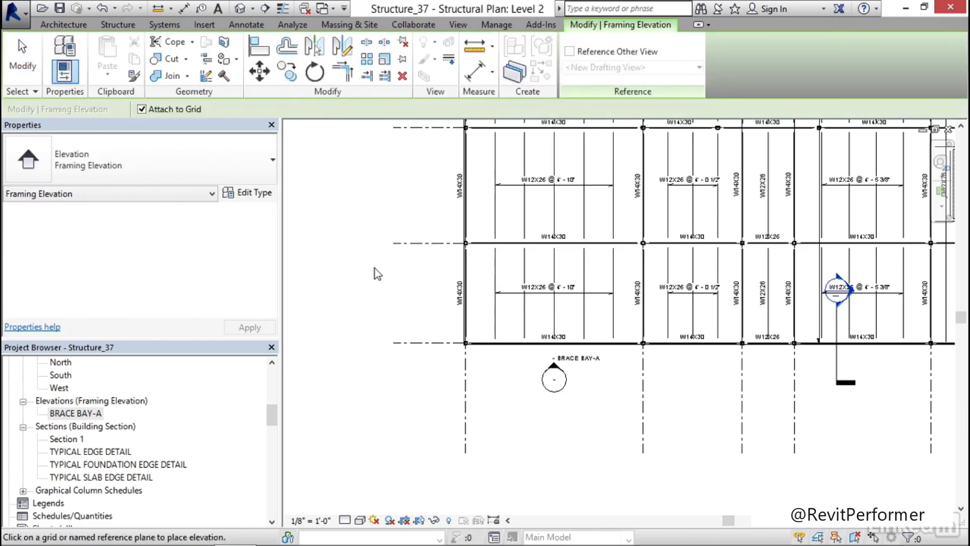
click(466, 297)
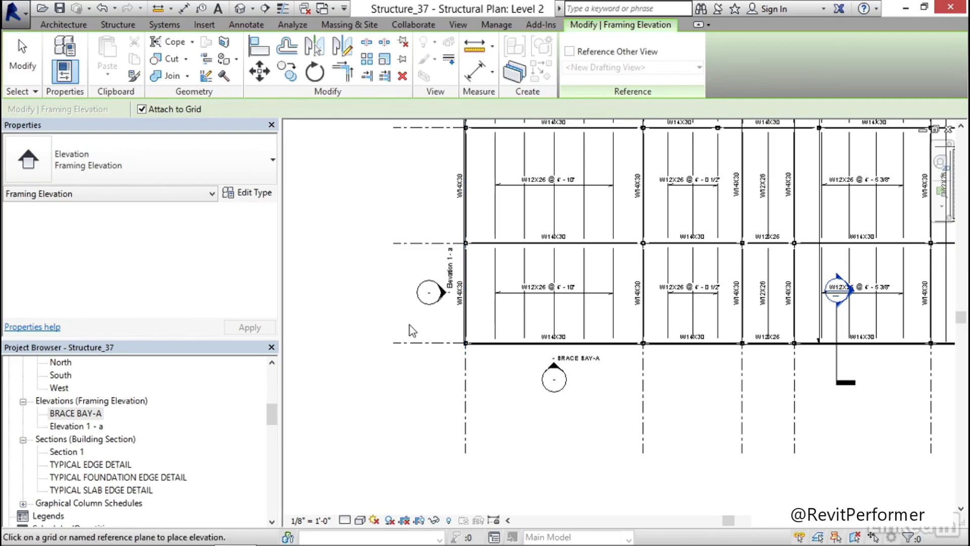
key(Escape)
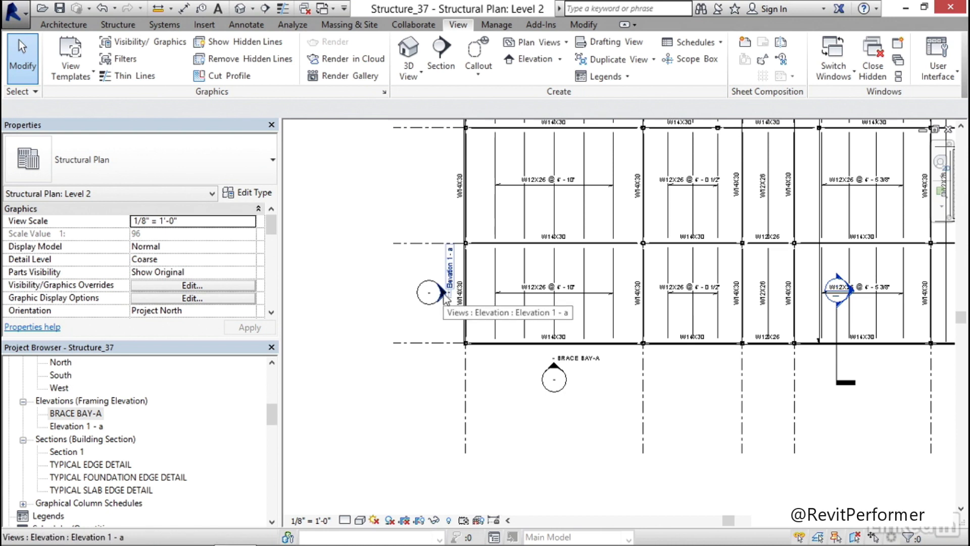
Open the framing elevation view from its marker on grid 1 and set its detail level to Fine
double_click(444, 293)
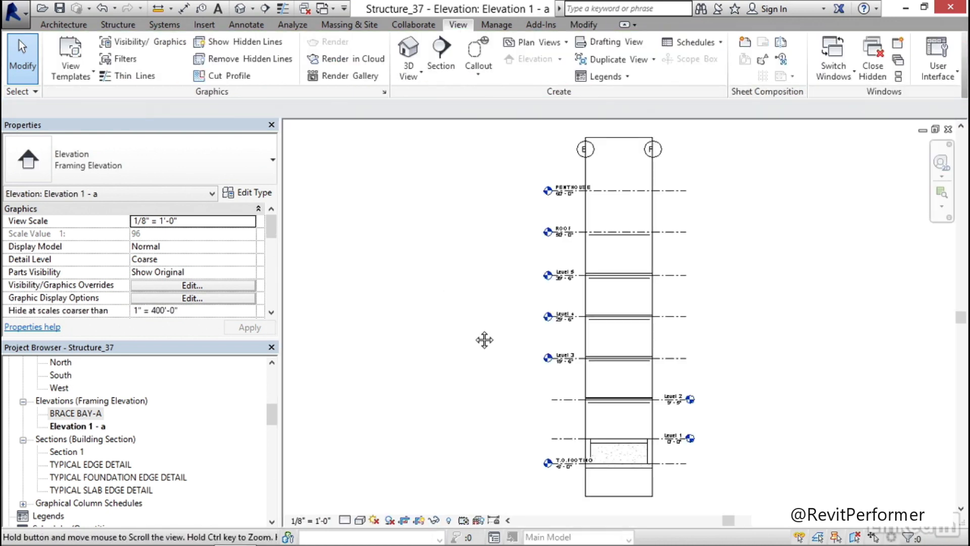
middle_drag(484, 339, 425, 325)
click(346, 521)
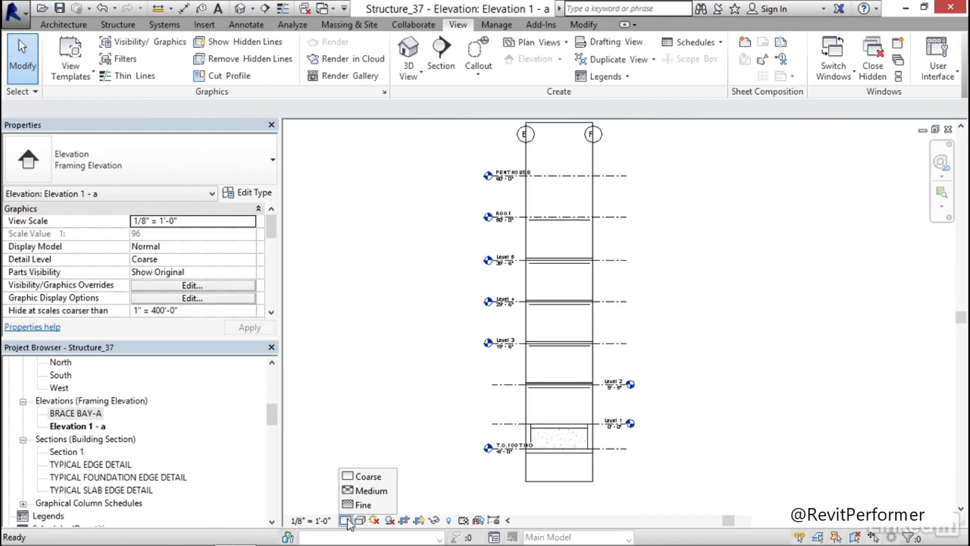
click(356, 505)
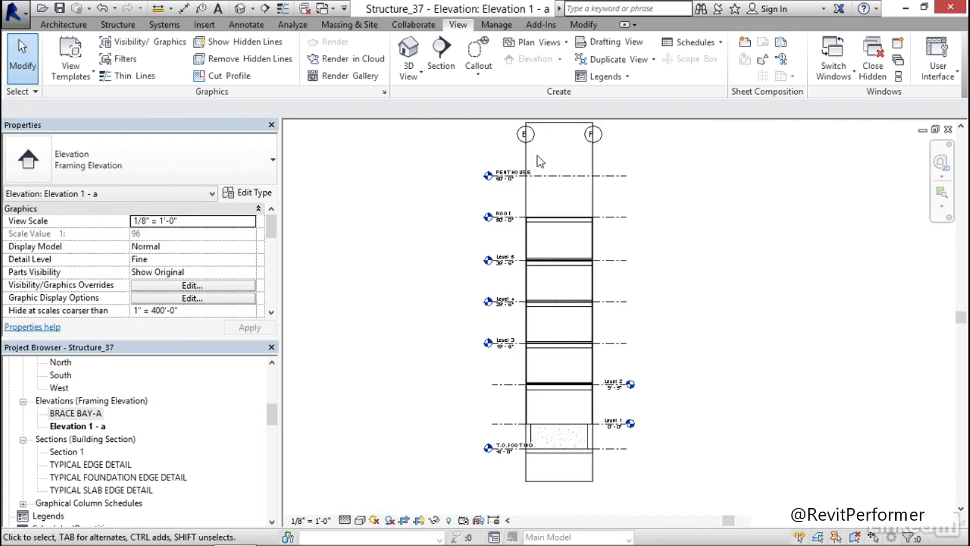
Lower the top of the grid 1 framing elevation's crop region to just above the ROOF level
click(556, 123)
drag(560, 122, 559, 204)
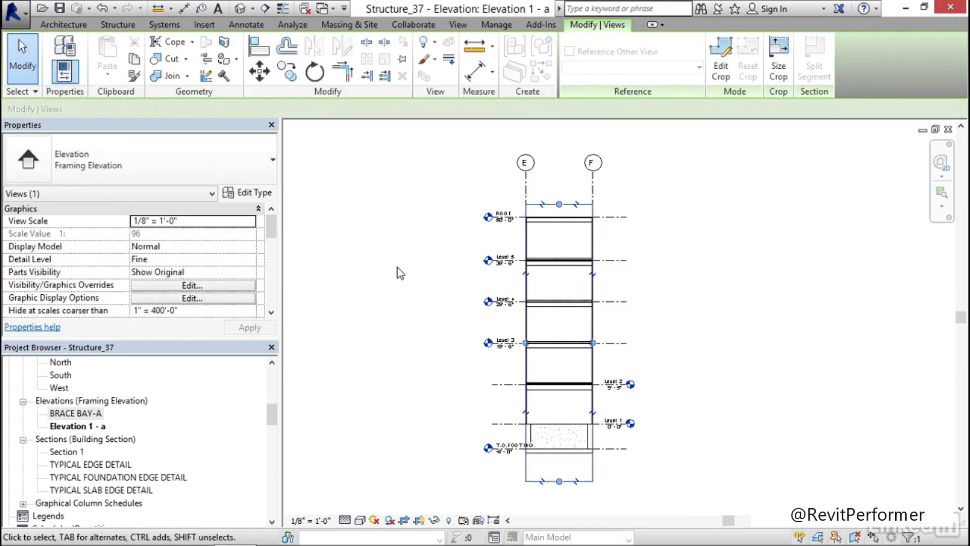
click(395, 275)
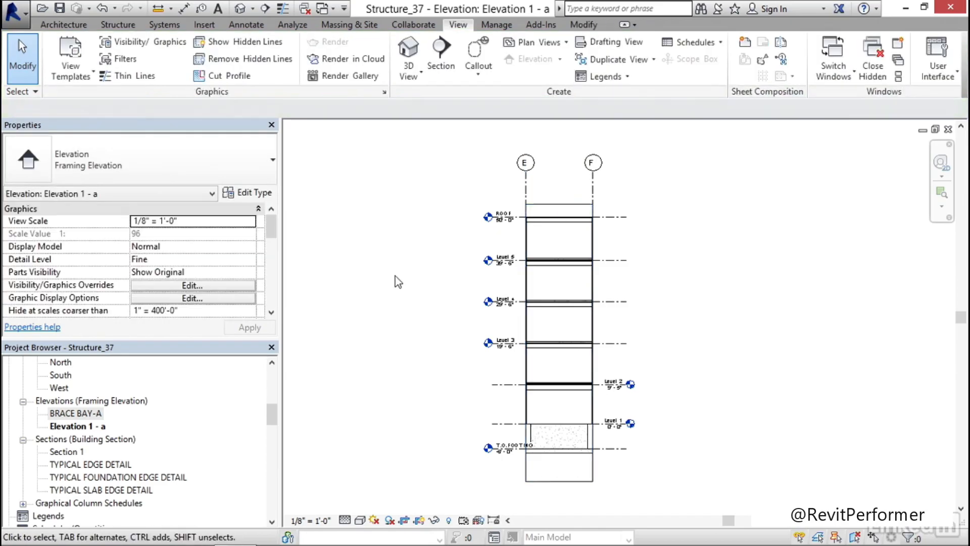
Rename the Elevation 1 - a framing elevation view as BRACE BAY-B
right_click(76, 428)
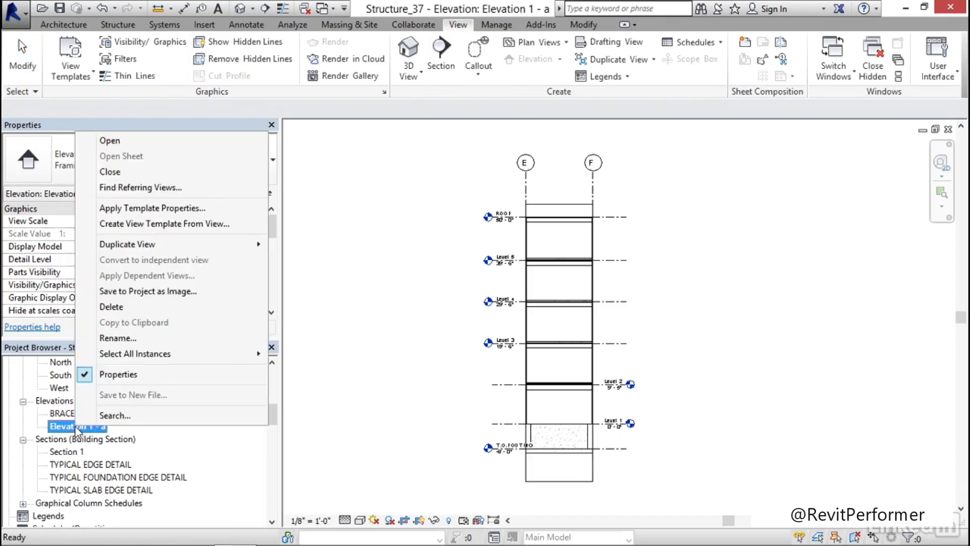
click(157, 337)
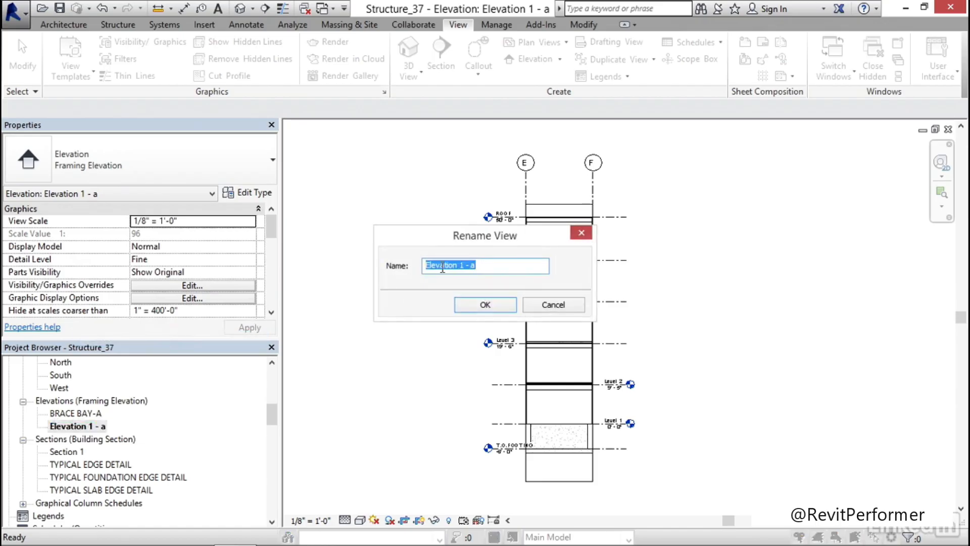
text(BRACE BAY-B)
click(500, 307)
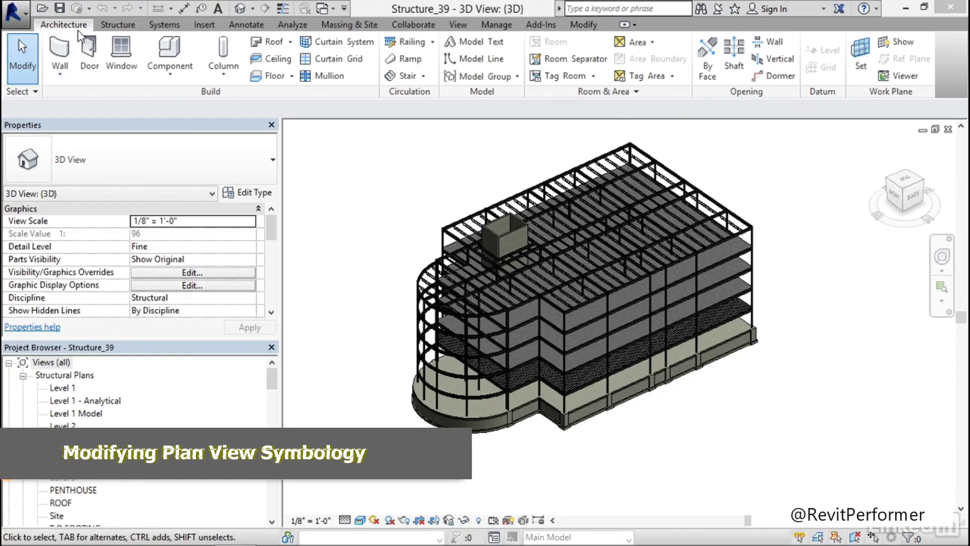
Review the symbolic cutback distances for braces, beams and columns in the Structural Settings, leaving them as they are
click(116, 25)
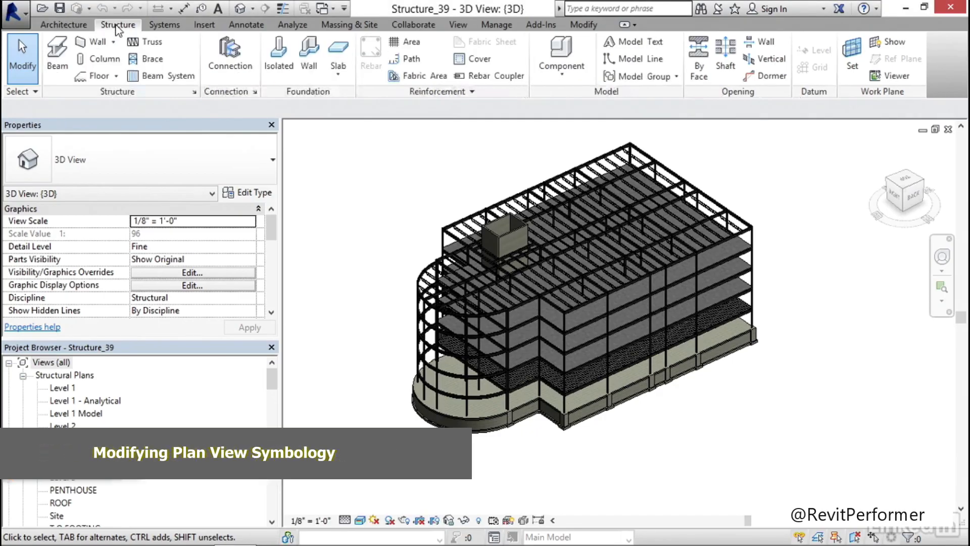
click(195, 92)
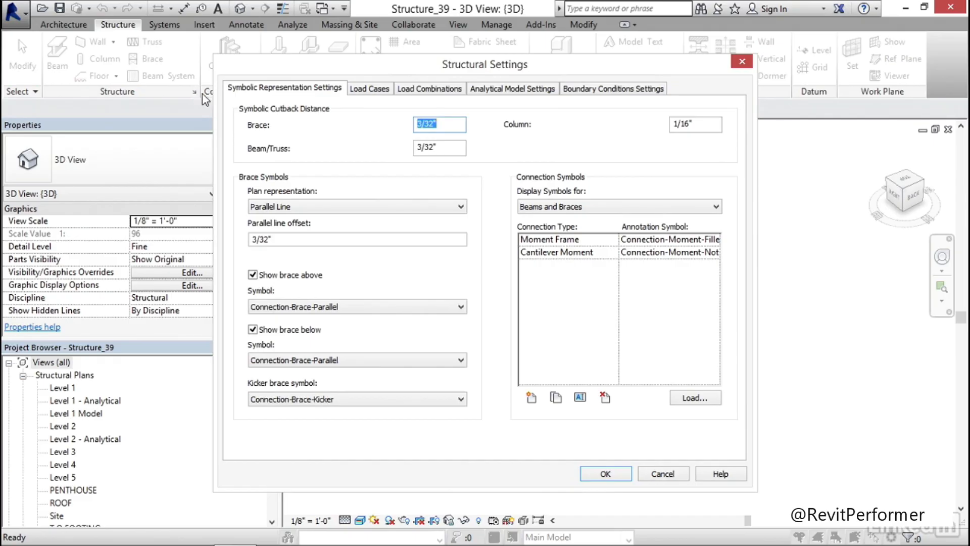
drag(348, 66, 307, 33)
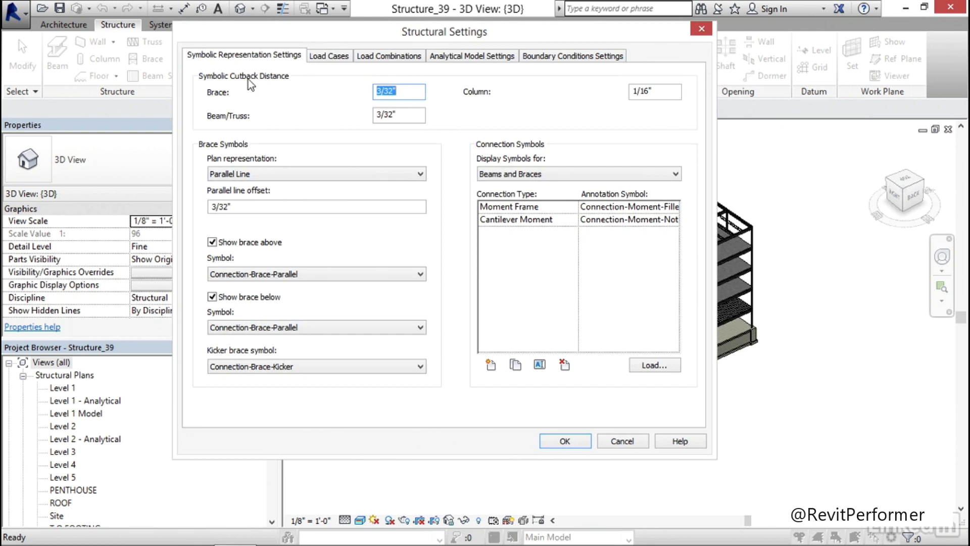
click(405, 92)
click(571, 442)
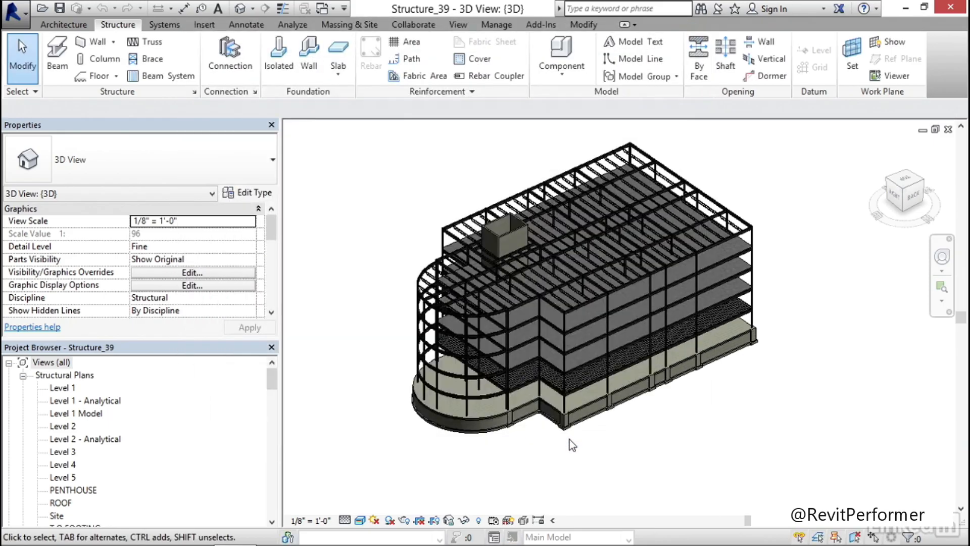
Open the Level 2 structural plan and examine the brace lines around the bay at grids 1 and F
double_click(63, 427)
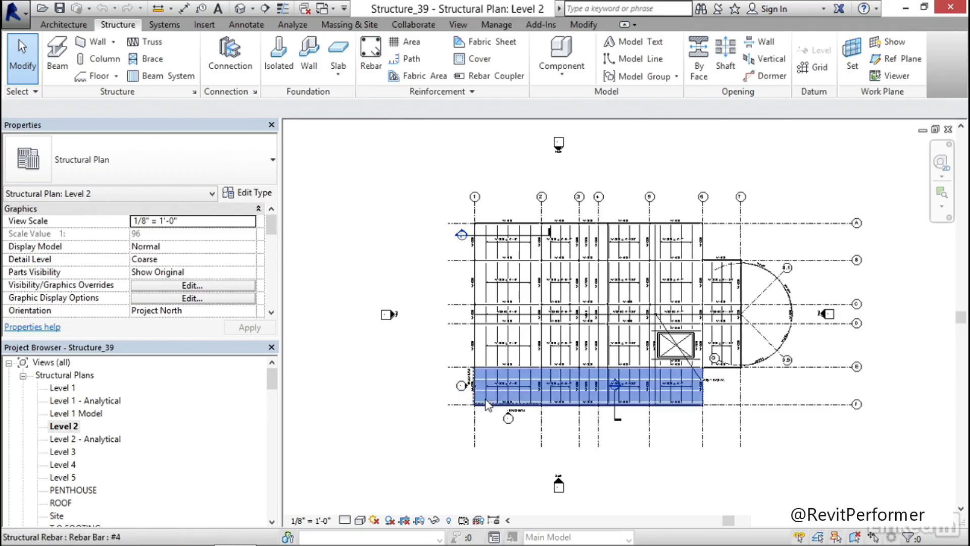
scroll(488, 405, up, 8)
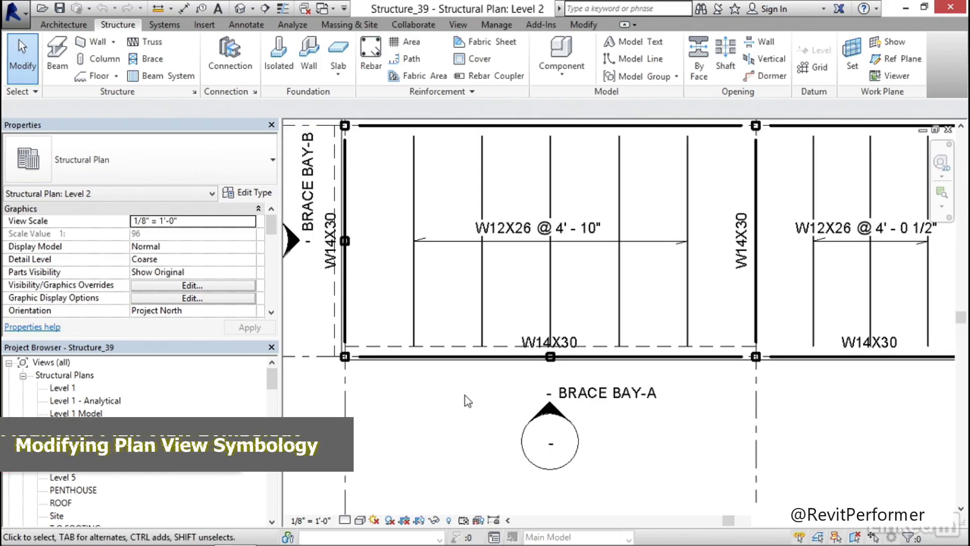
middle_drag(434, 392, 463, 404)
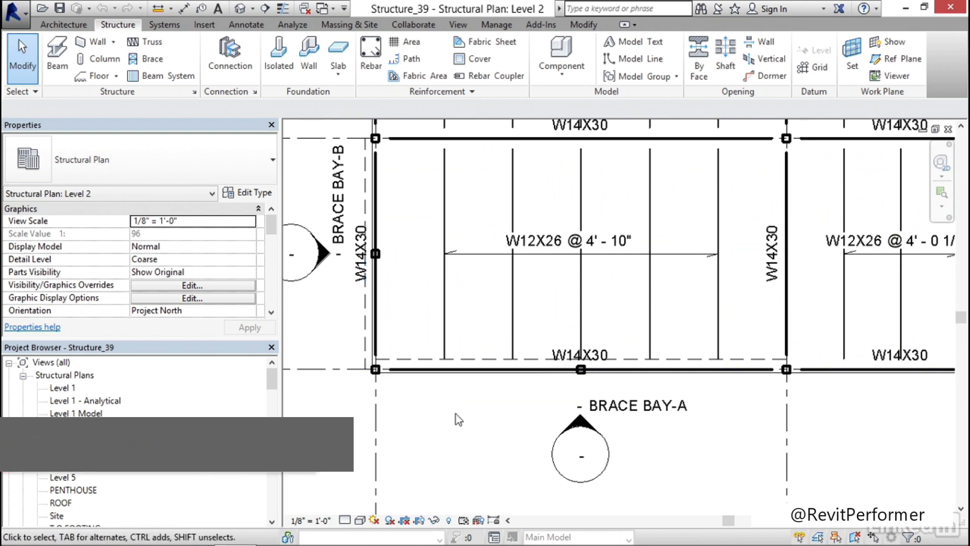
middle_drag(456, 414, 433, 413)
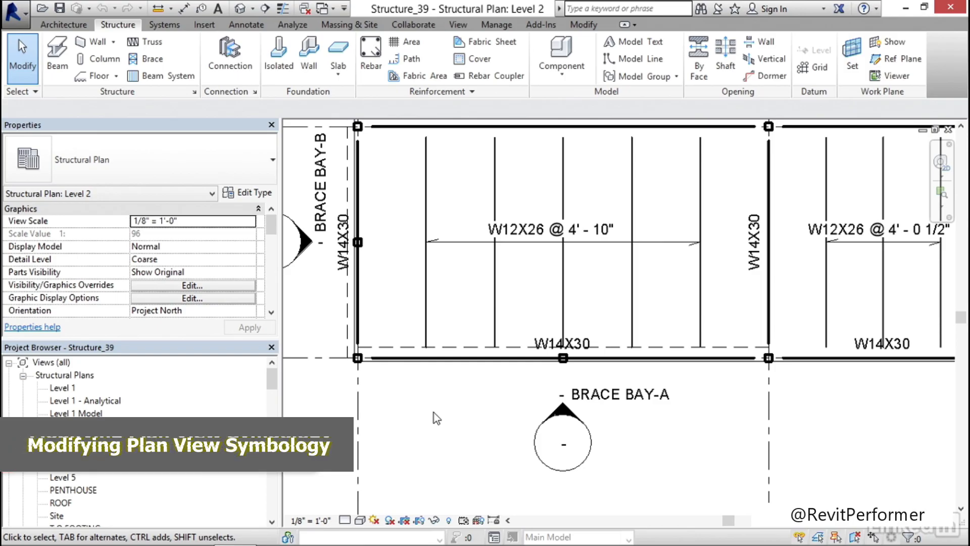
middle_drag(420, 398, 438, 400)
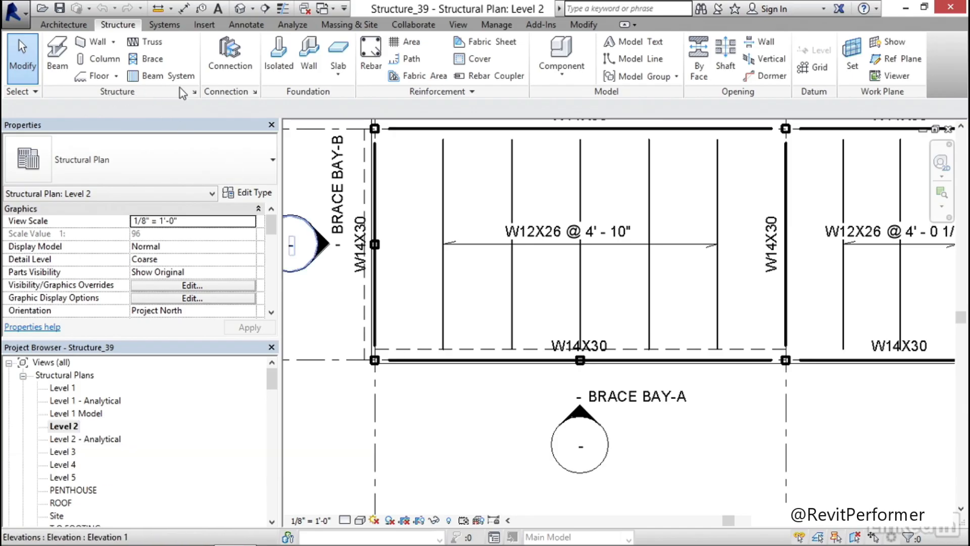
Change the plan representation of brace symbols to Line with Angle in the Structural Settings
click(195, 93)
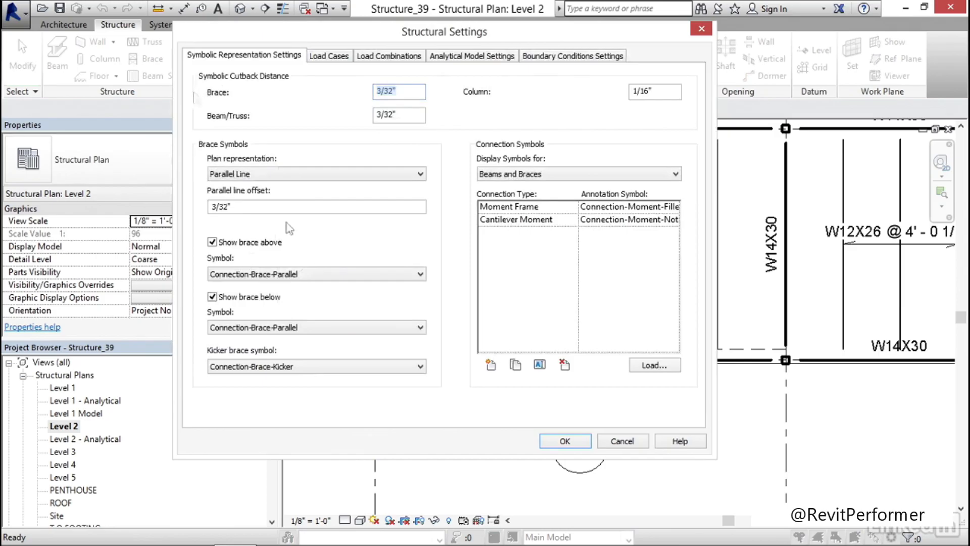
click(286, 174)
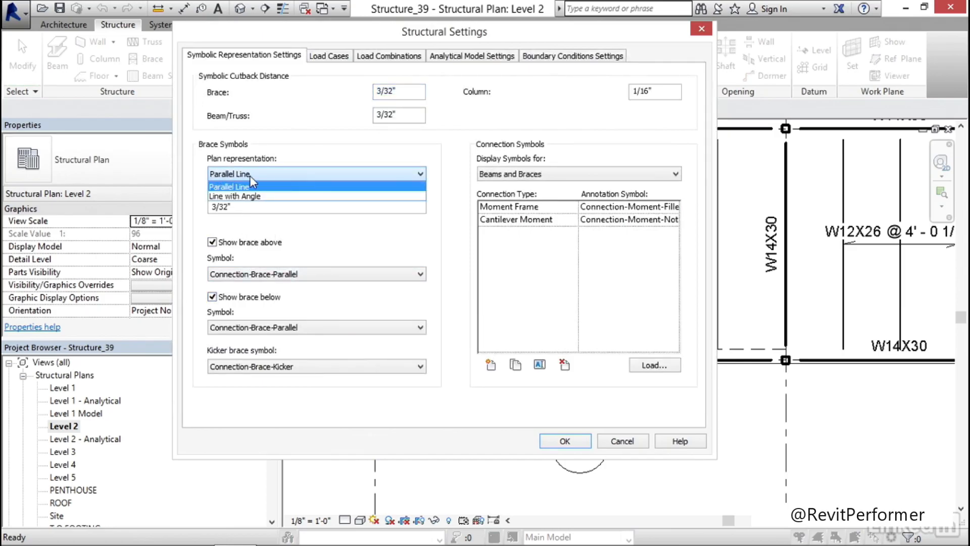
click(258, 197)
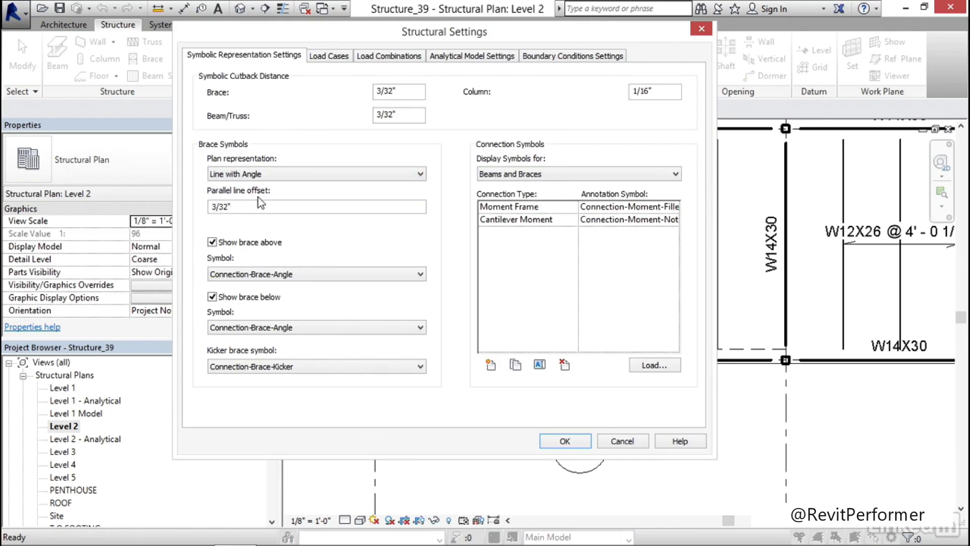
click(329, 274)
click(329, 274)
click(565, 441)
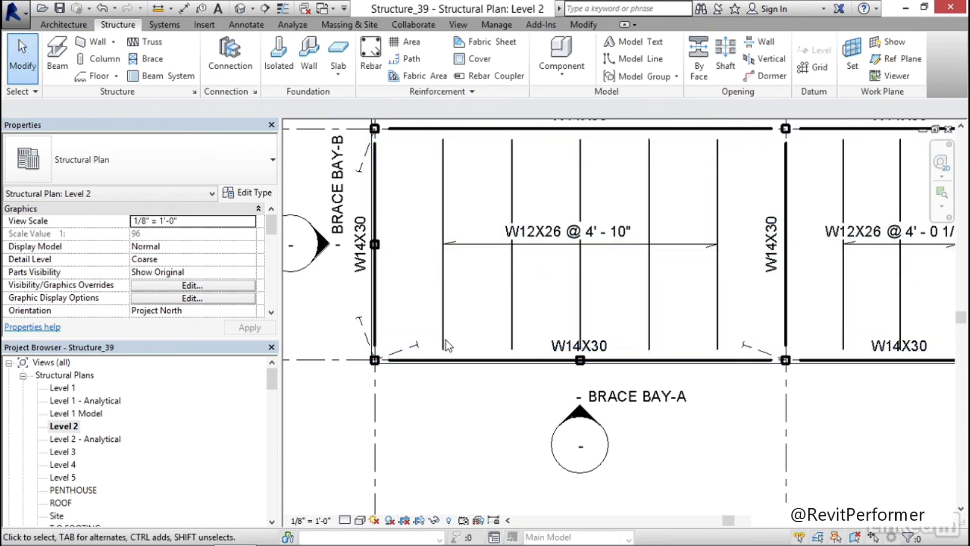
Examine the brace symbols around the corner bay on Level 2, compare them with the Level 3 plan, and return to Level 2
mouse_move(451, 405)
middle_down()
mouse_move(459, 414)
mouse_move(453, 403)
middle_up()
scroll(384, 350, up, 3)
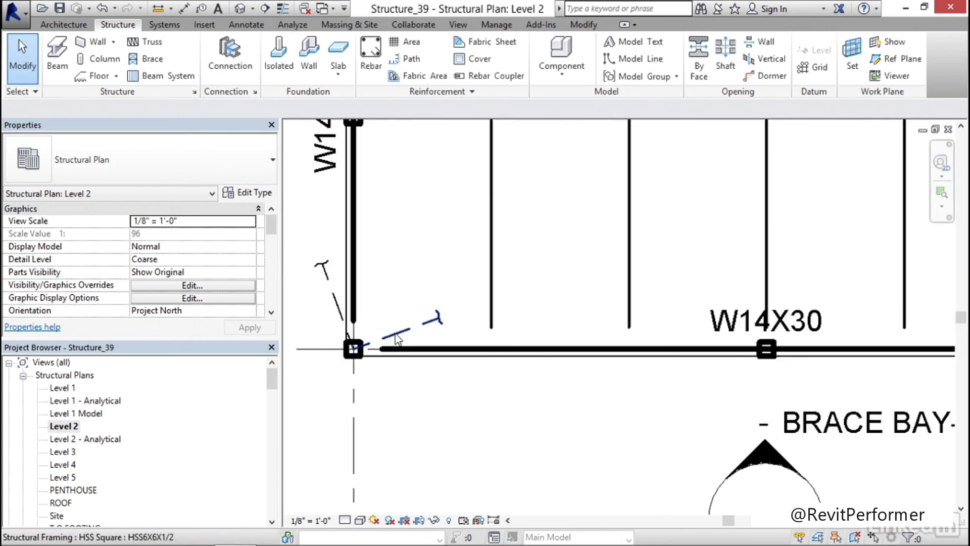
scroll(397, 341, down, 6)
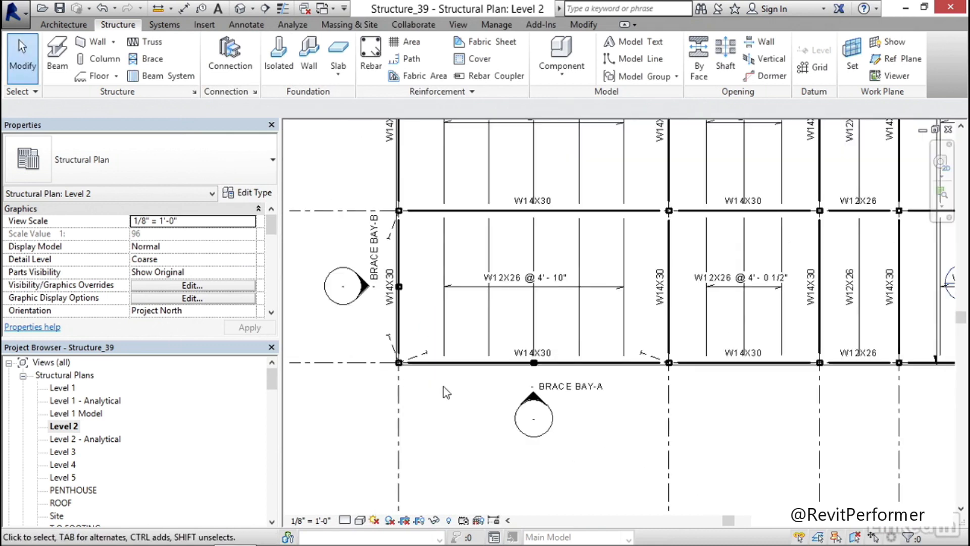
double_click(71, 451)
middle_drag(410, 383, 421, 407)
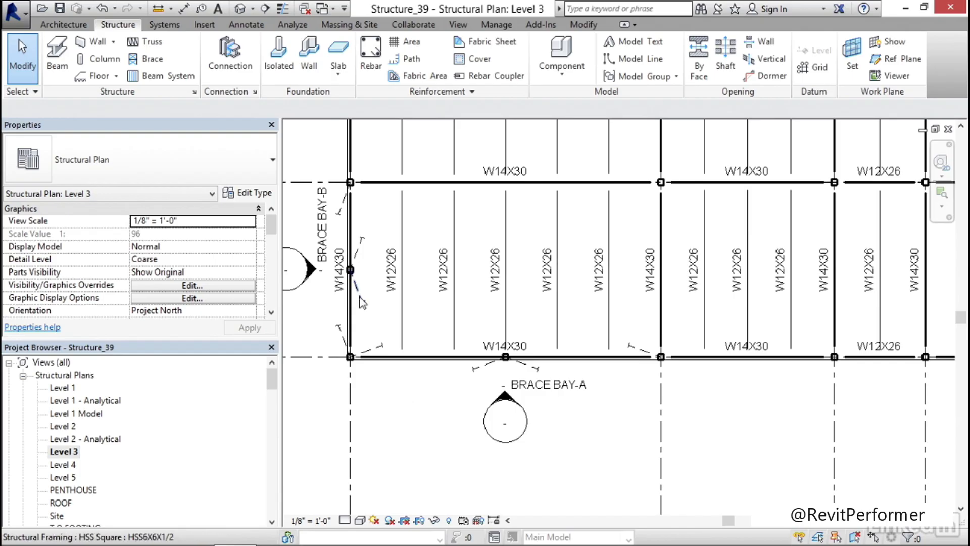
double_click(64, 426)
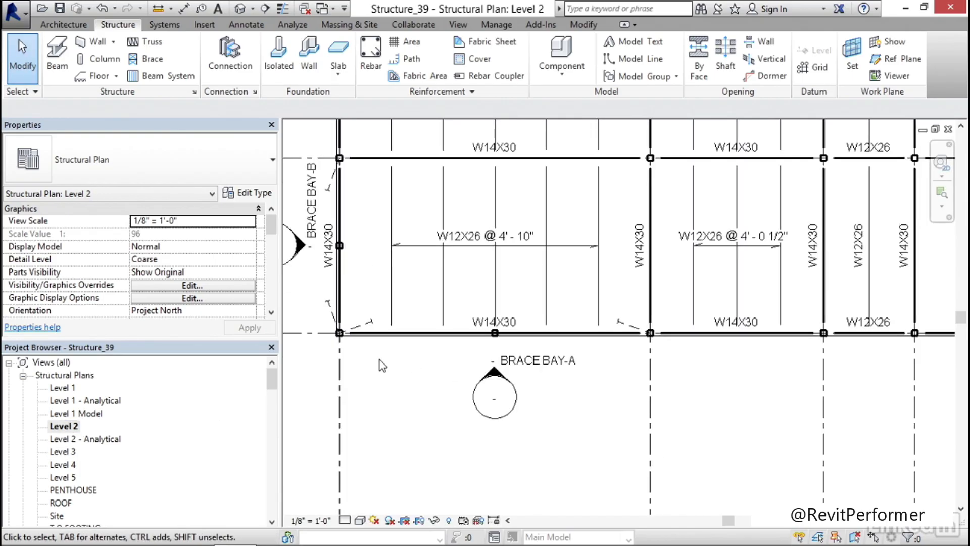
middle_drag(383, 365, 411, 369)
scroll(412, 369, up, 1)
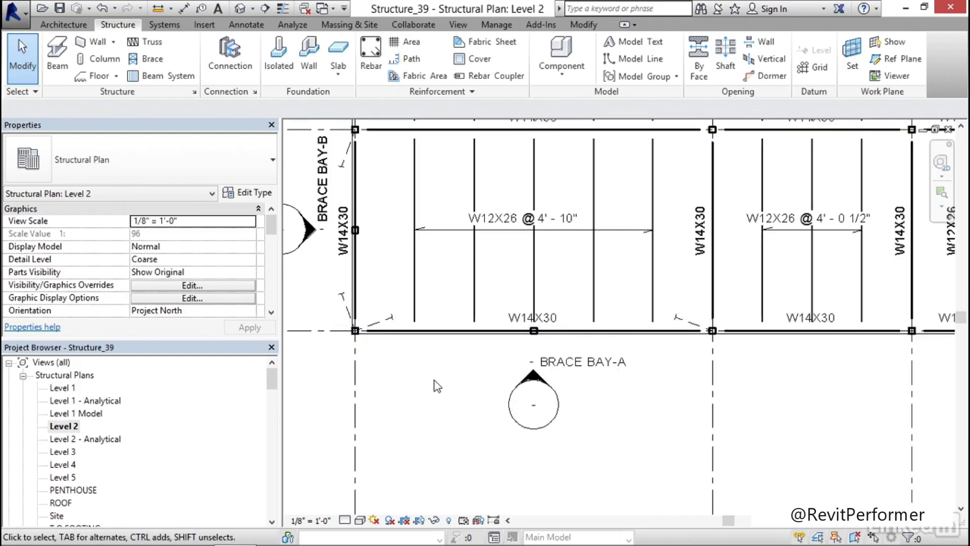
scroll(438, 384, down, 4)
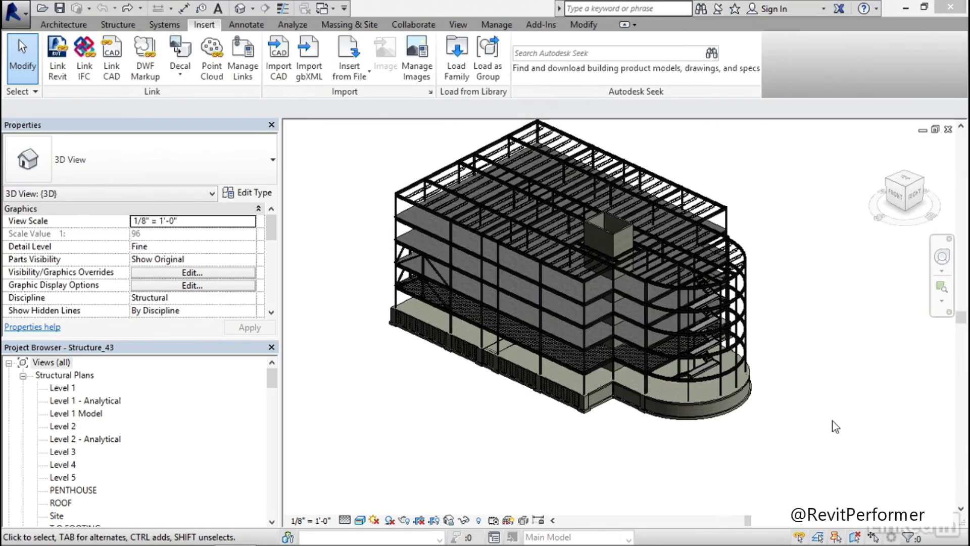
Examine the lowest stair run and its landing inside the curved end of the building in 3D
scroll(758, 414, up, 5)
scroll(685, 351, up, 3)
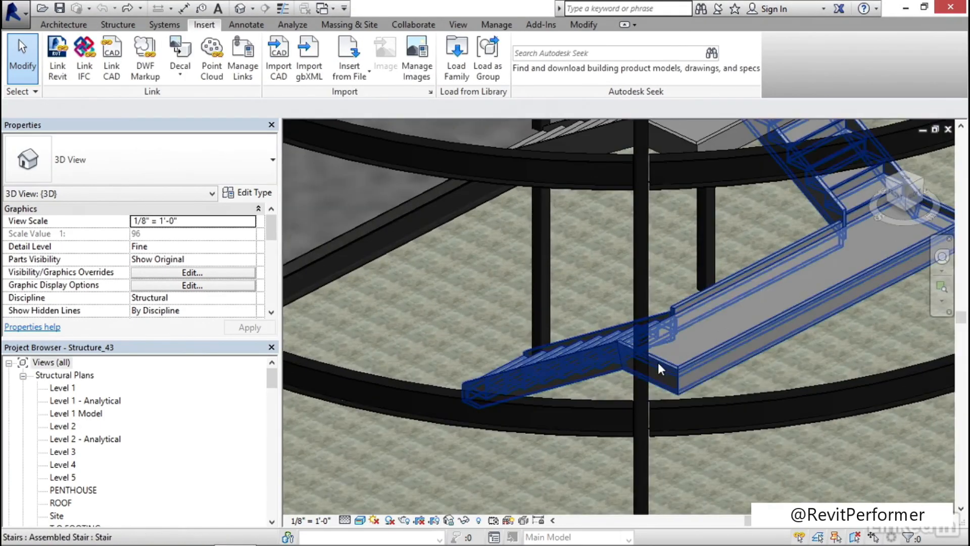
middle_drag(803, 370, 708, 362)
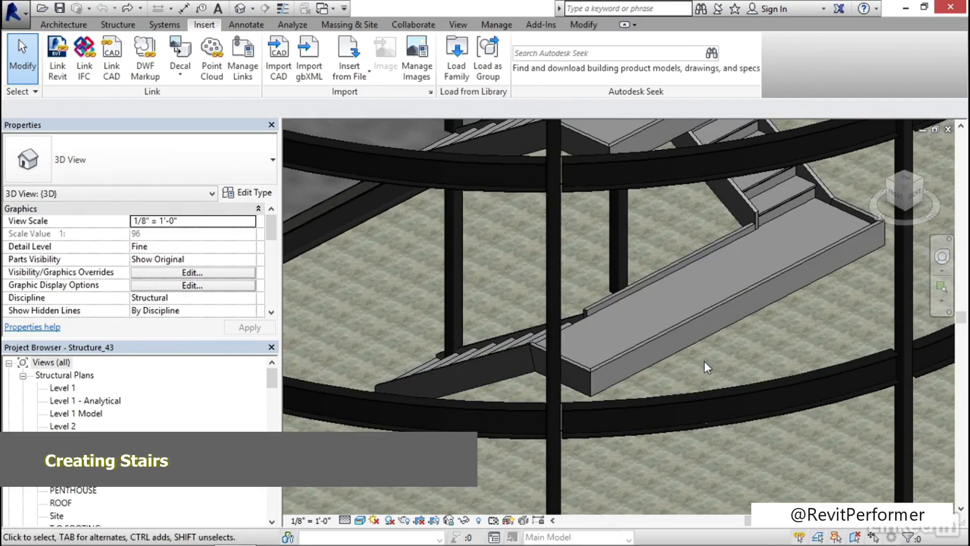
scroll(722, 237, down, 8)
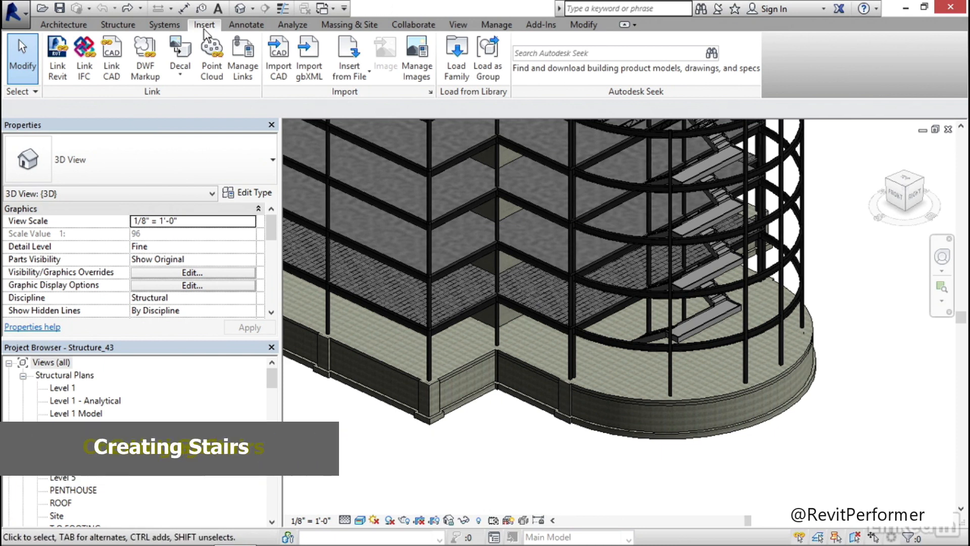
Load the C-Channel-Profile family from the US Imperial library's Profiles, Framing, Steel folder with only the C10X20 type
click(459, 74)
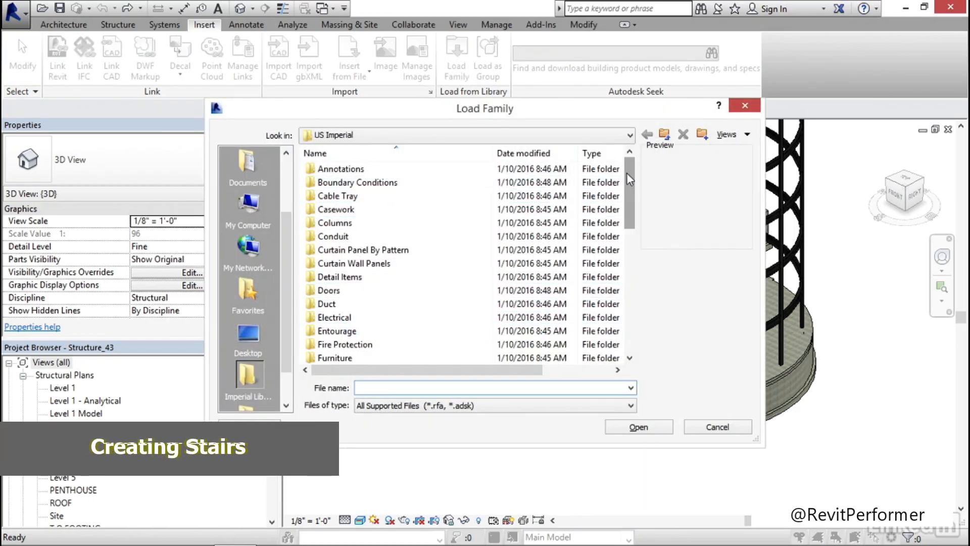
drag(628, 173, 632, 236)
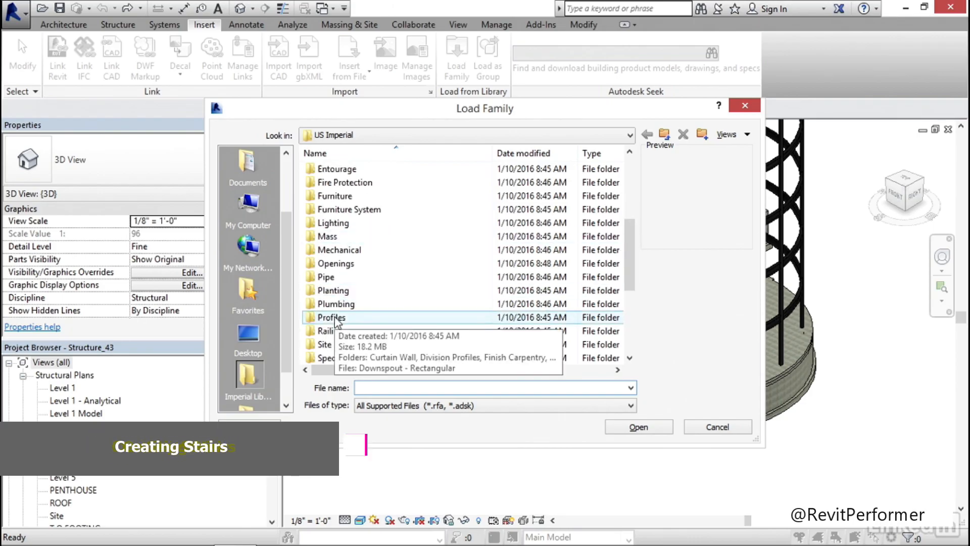
click(318, 319)
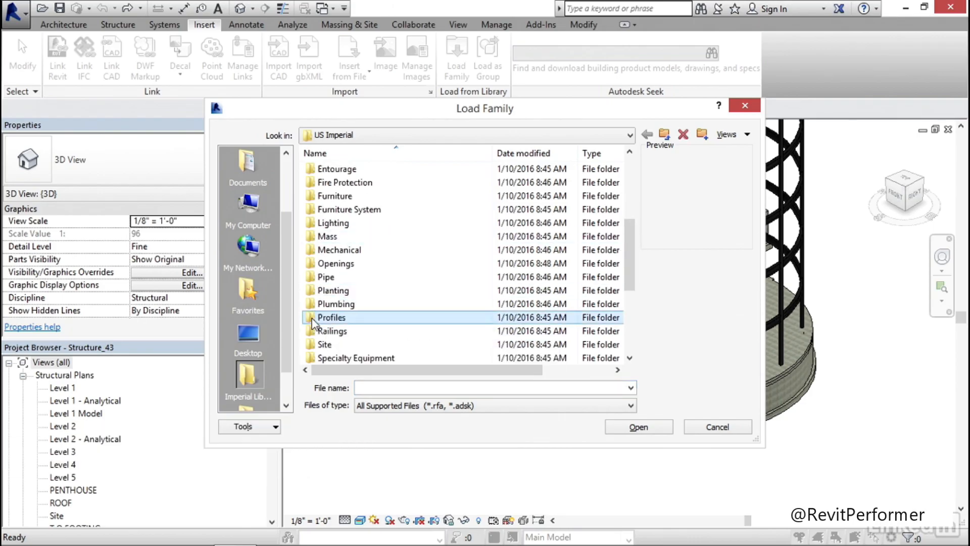
double_click(314, 323)
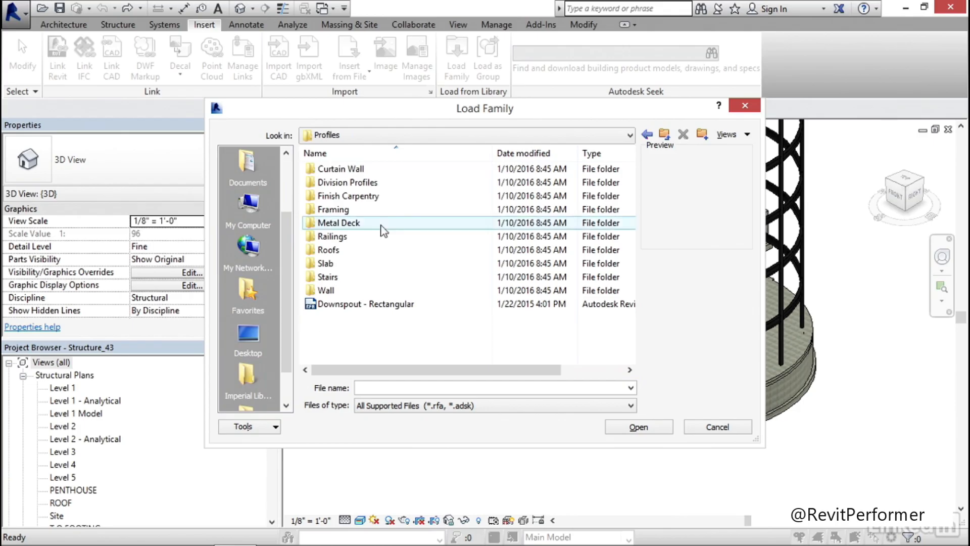
double_click(337, 212)
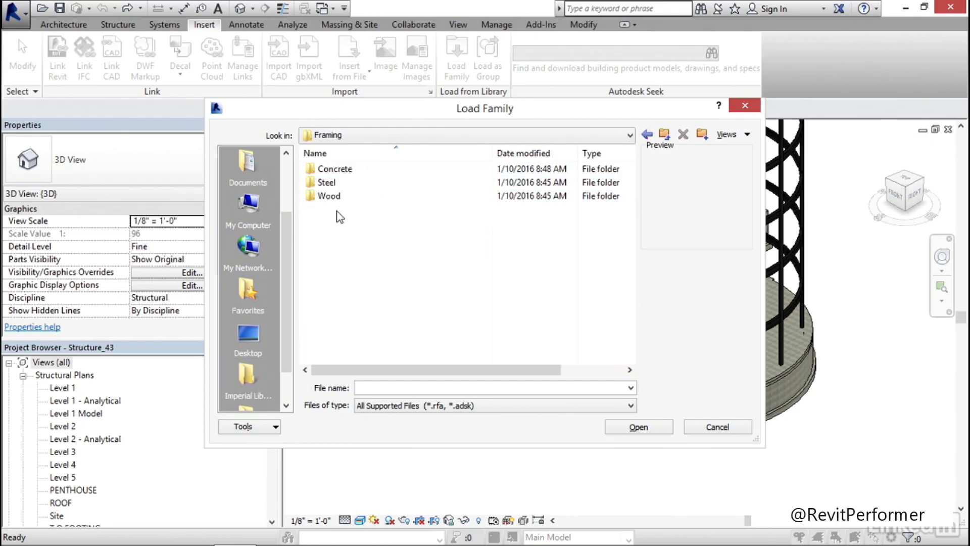
double_click(329, 182)
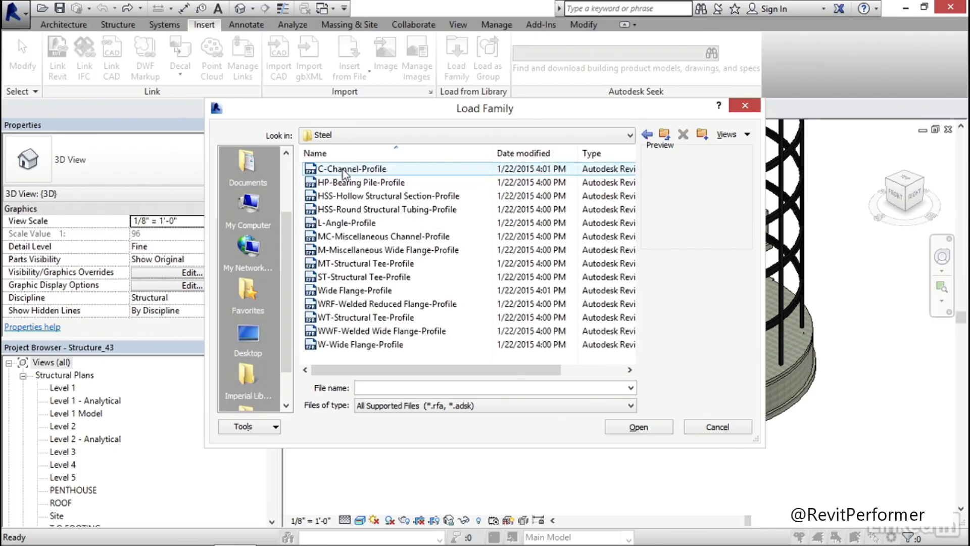
click(343, 170)
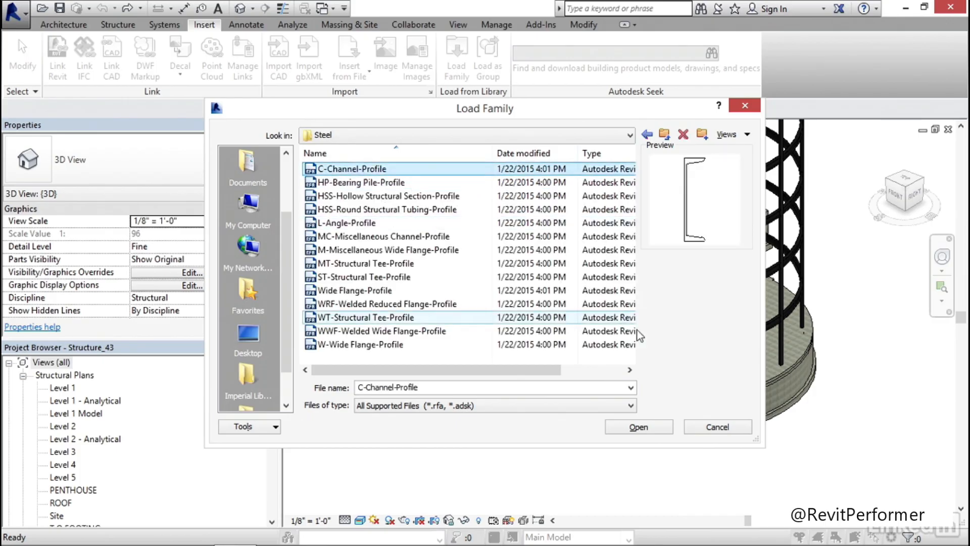
click(650, 429)
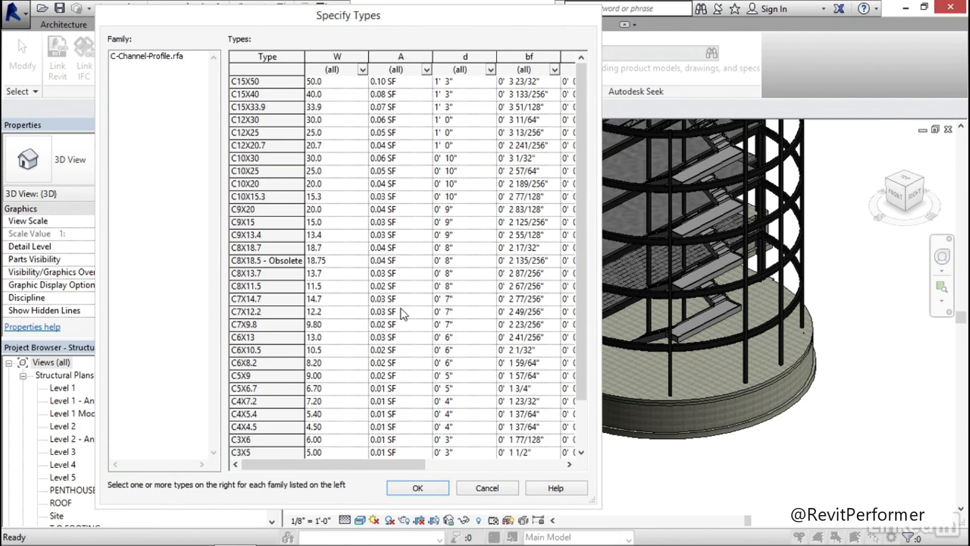
click(248, 184)
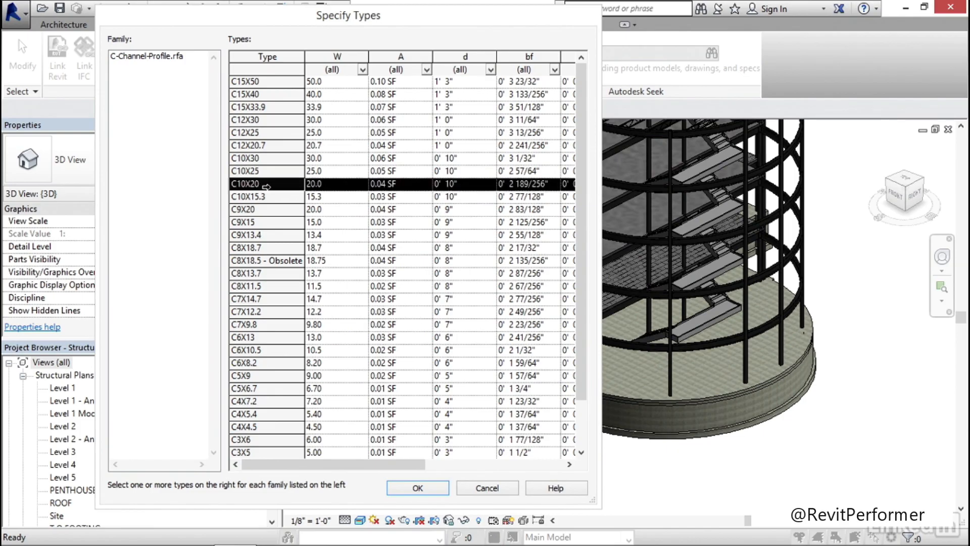
click(418, 488)
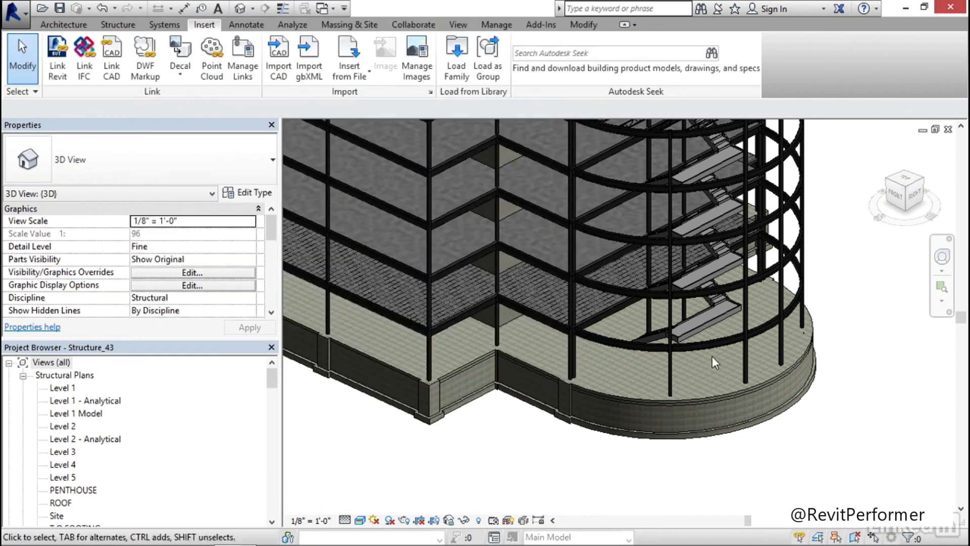
Open the type properties of the lowest stair in the curved end and review the settings of its landing type
click(722, 321)
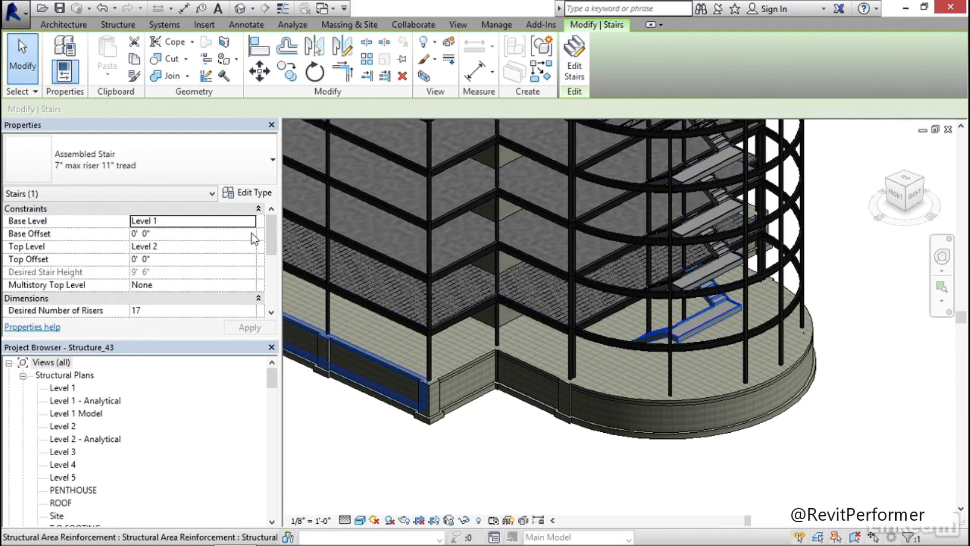
click(250, 193)
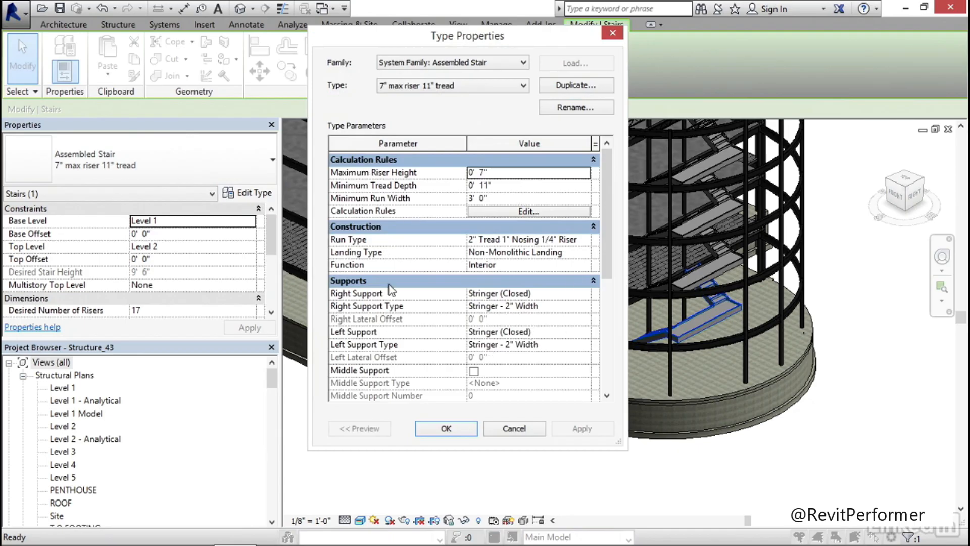
click(541, 252)
click(588, 252)
click(587, 252)
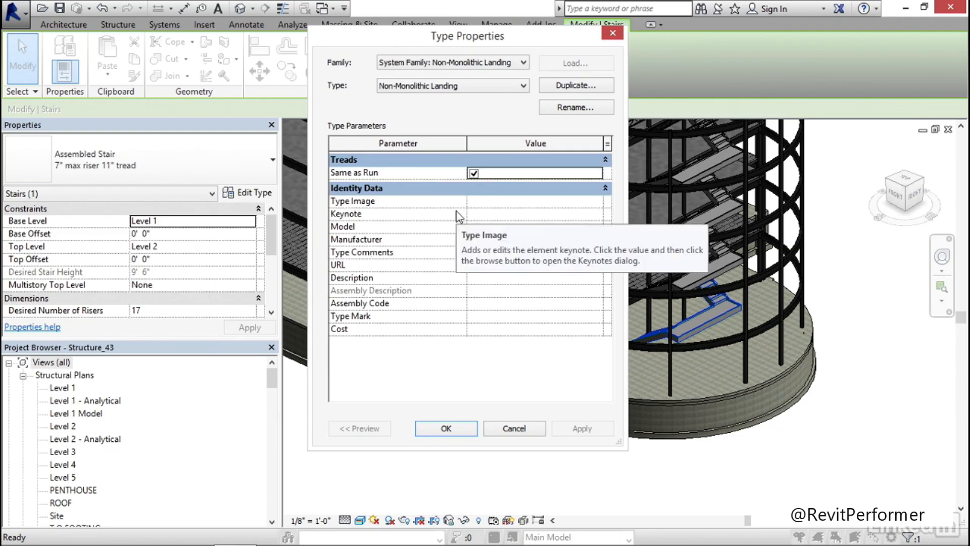
click(515, 429)
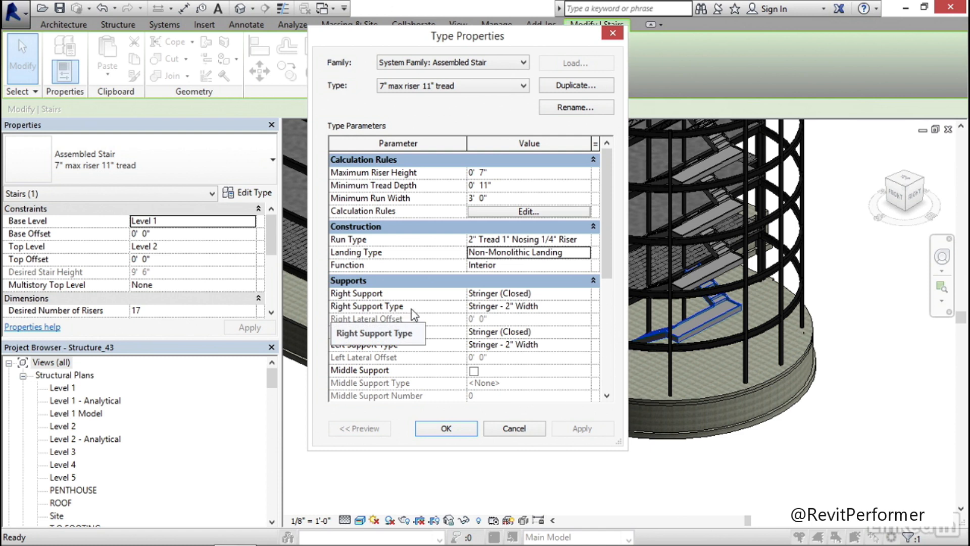
Set the material of the stair's right support stringer type to Steel ASTM A36
click(553, 307)
click(553, 306)
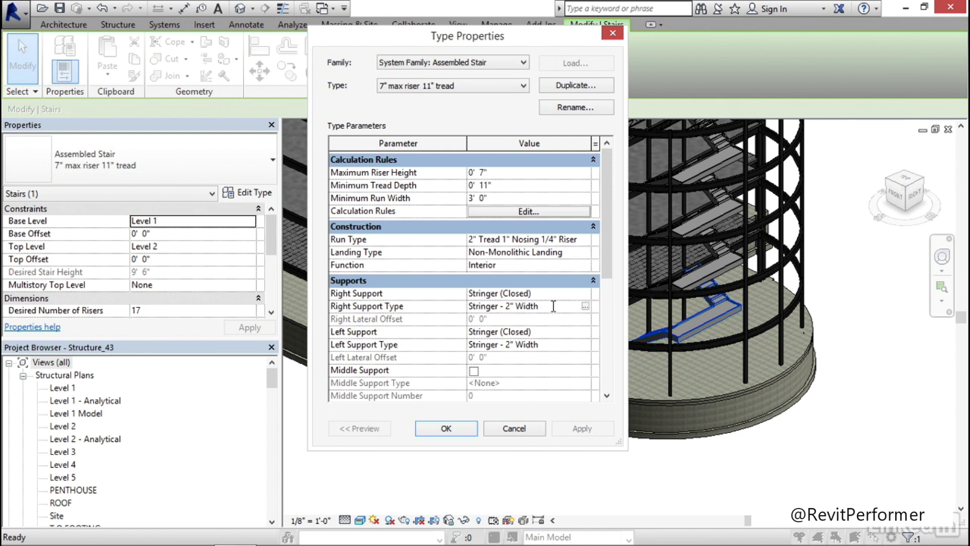
click(584, 307)
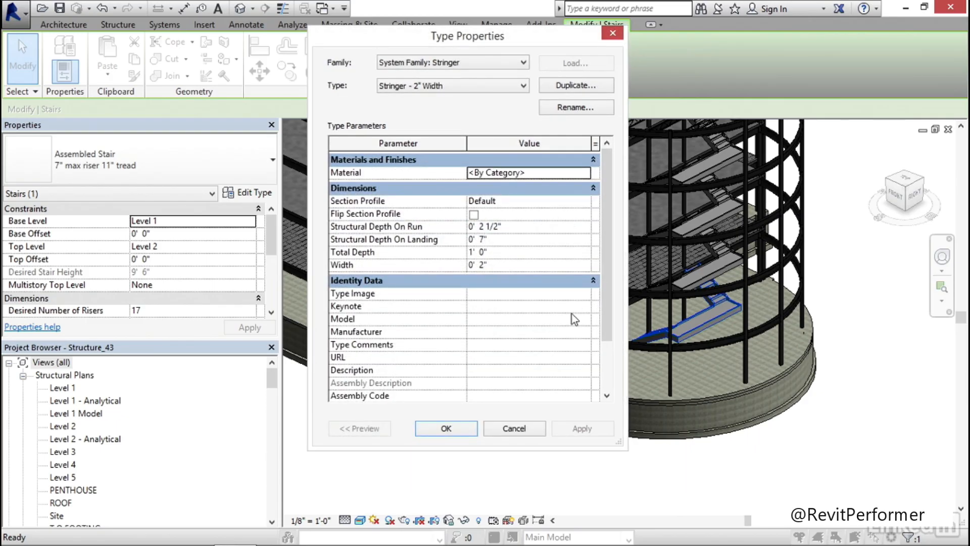
click(532, 173)
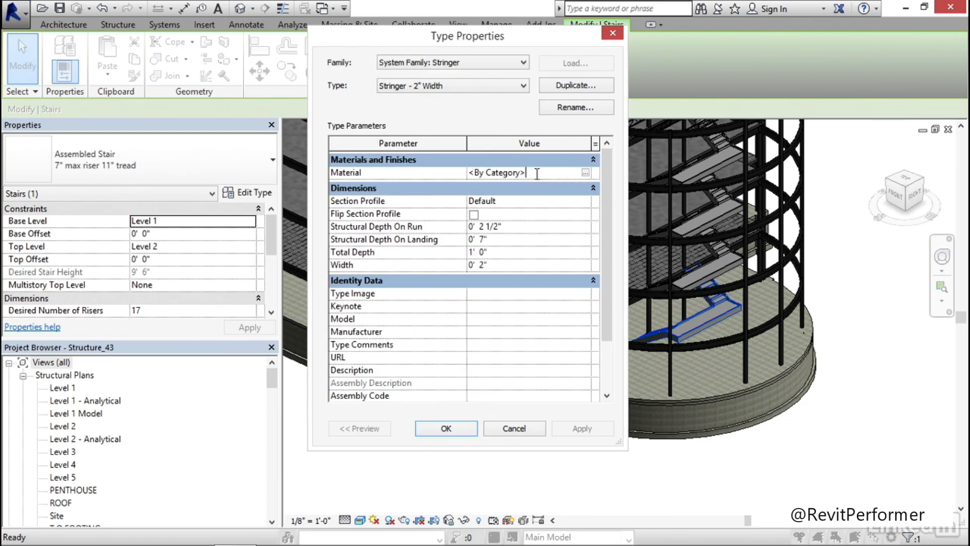
click(585, 172)
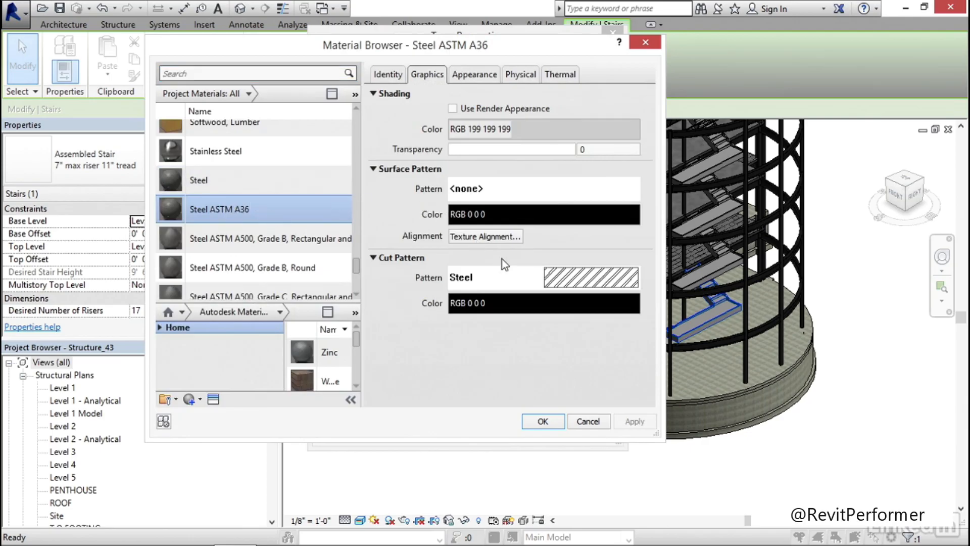
click(543, 422)
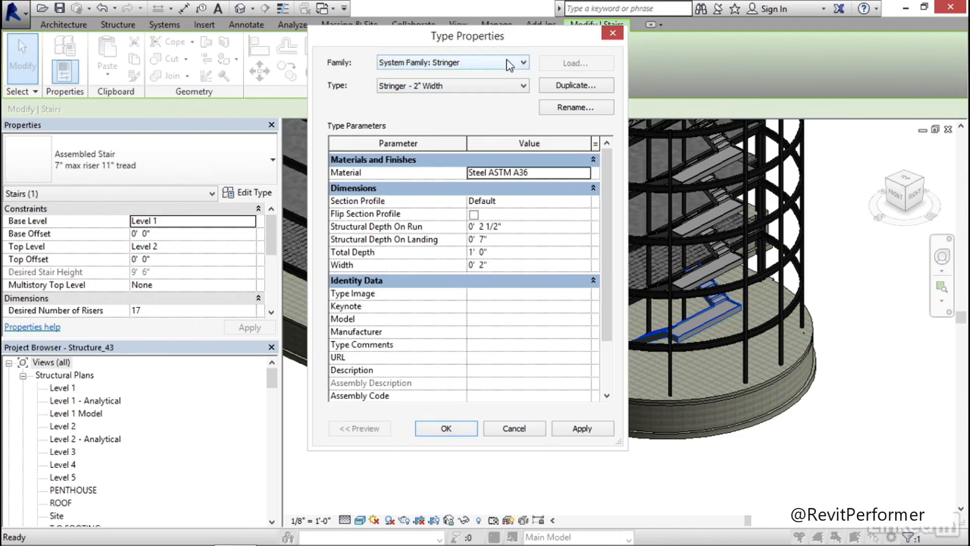
Duplicate the 2" wide stringer type under the name 10" C Channel
click(576, 86)
drag(493, 230, 399, 233)
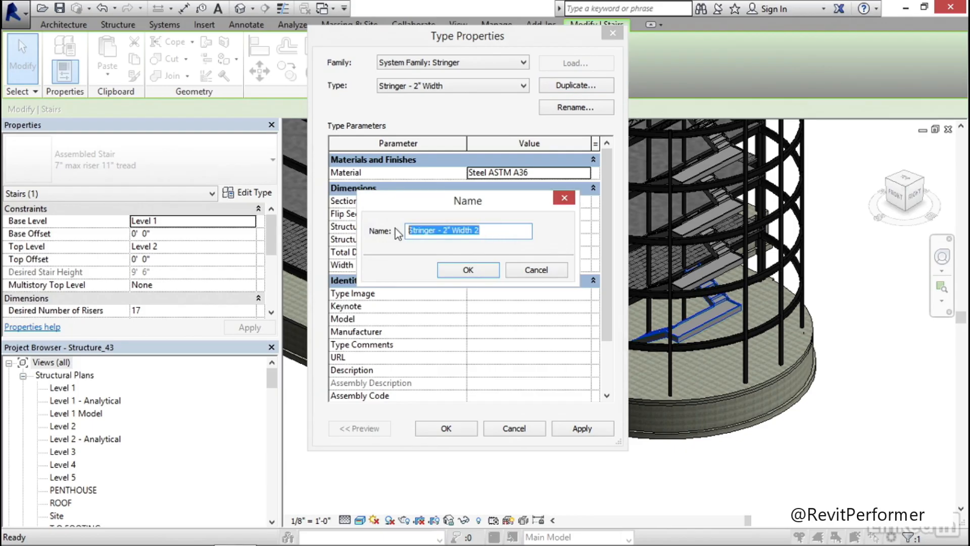
text(10)
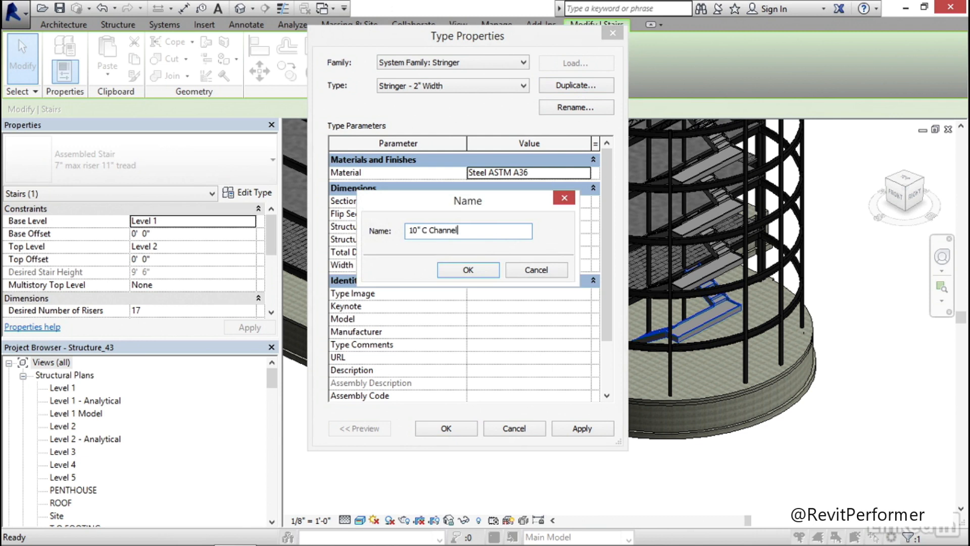
text(" C Channel)
click(468, 269)
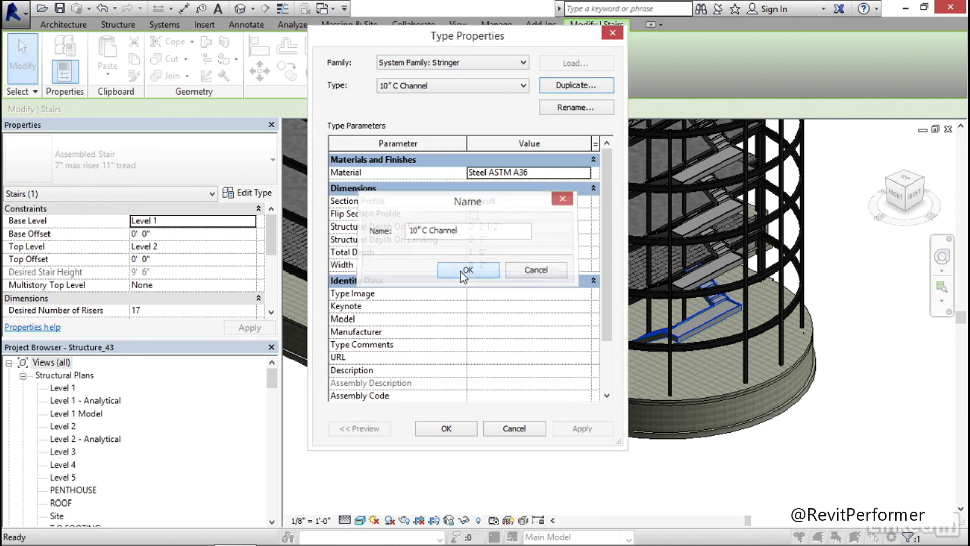
Give the 10" C Channel stringer the C-Channel-Profile : C10X20 section profile, flip the profile, and accept it as the right support type
click(534, 201)
click(533, 201)
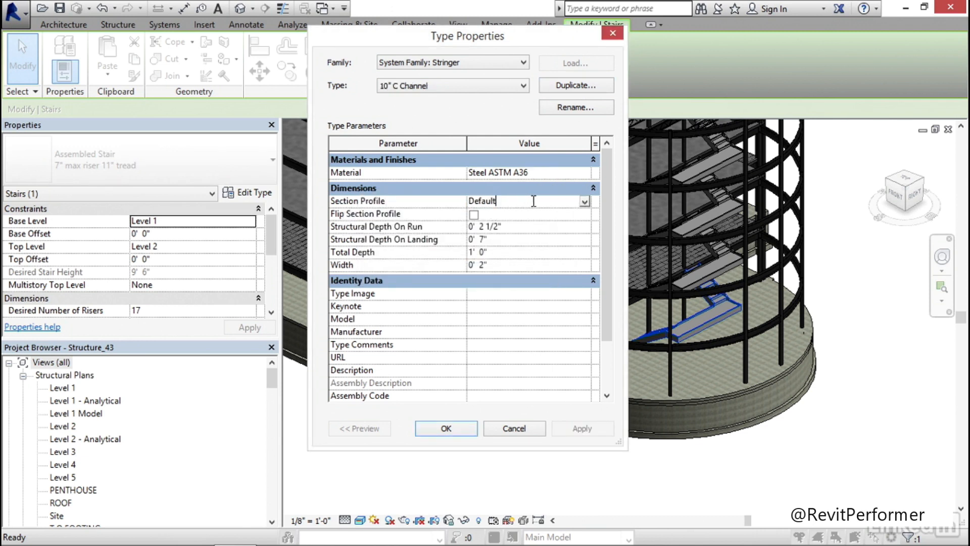
click(585, 202)
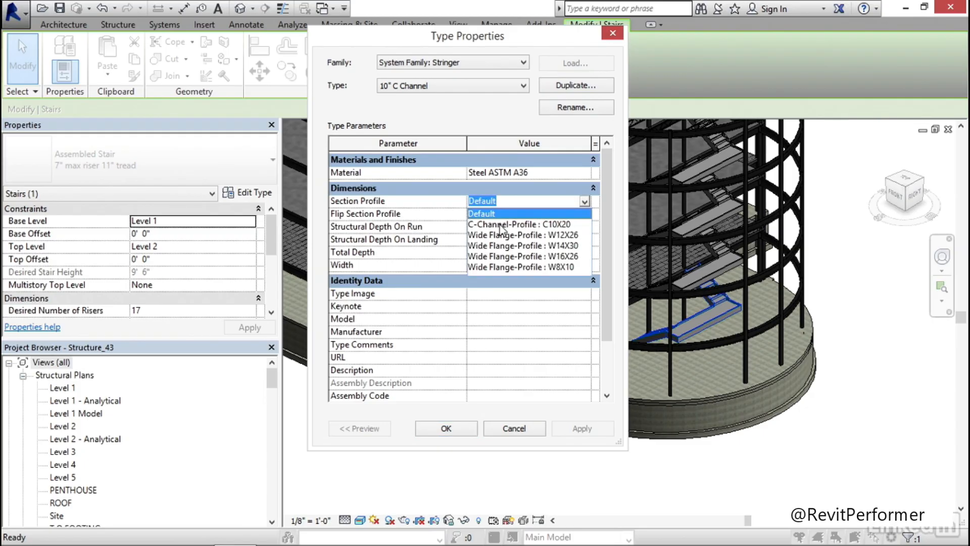
click(501, 225)
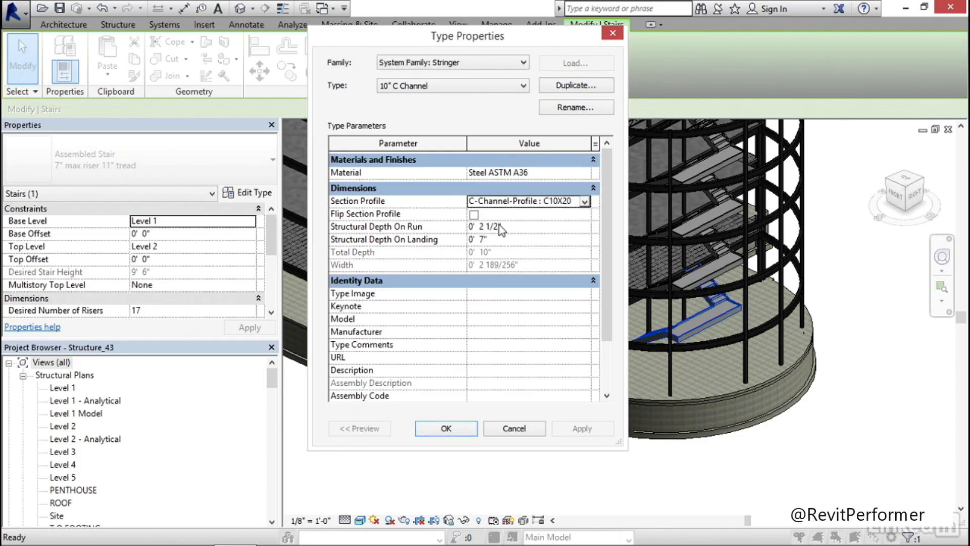
click(474, 215)
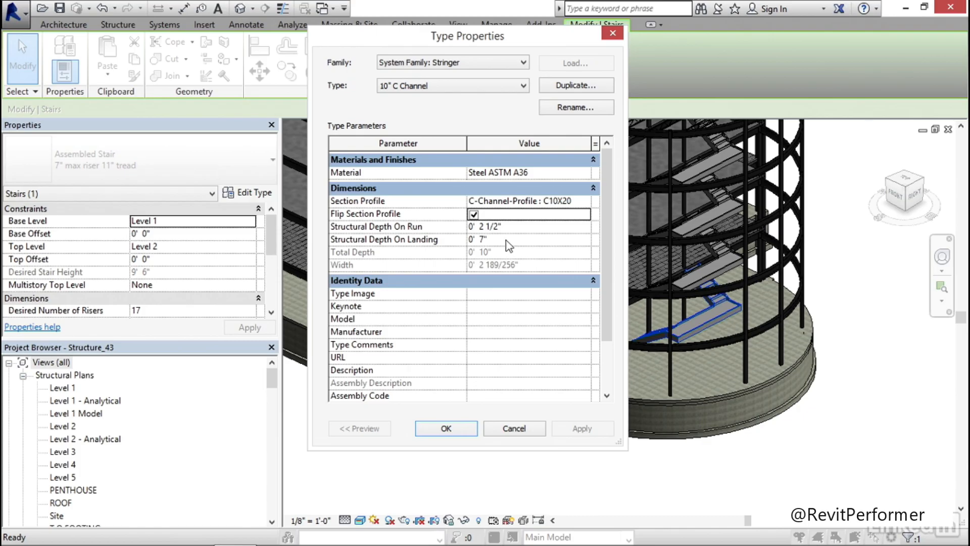
click(446, 428)
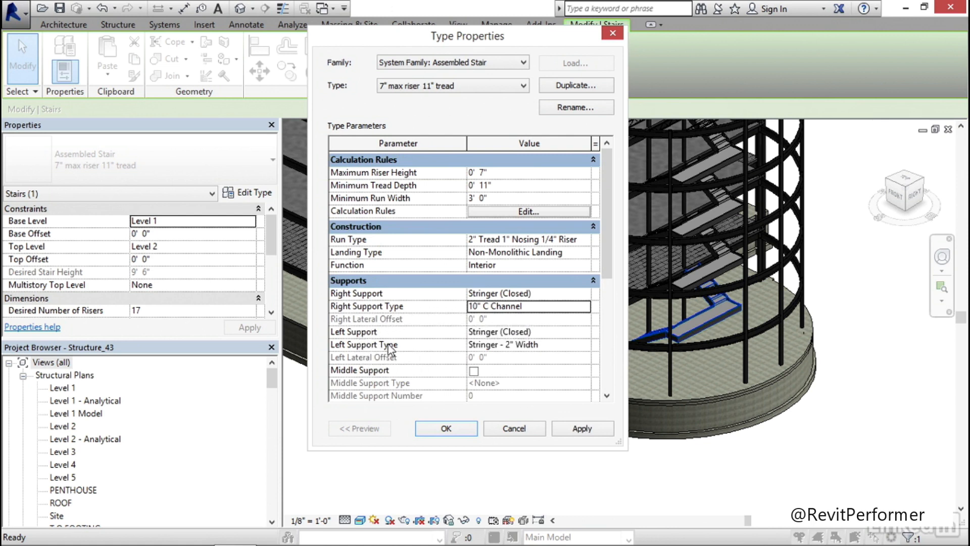
Change the stair's left support type to 10" C Channel
click(523, 347)
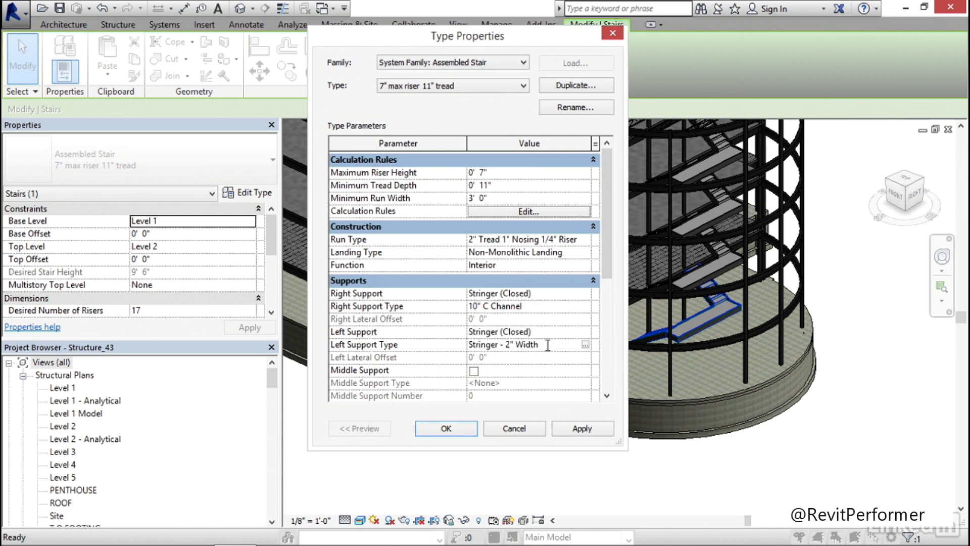
click(586, 345)
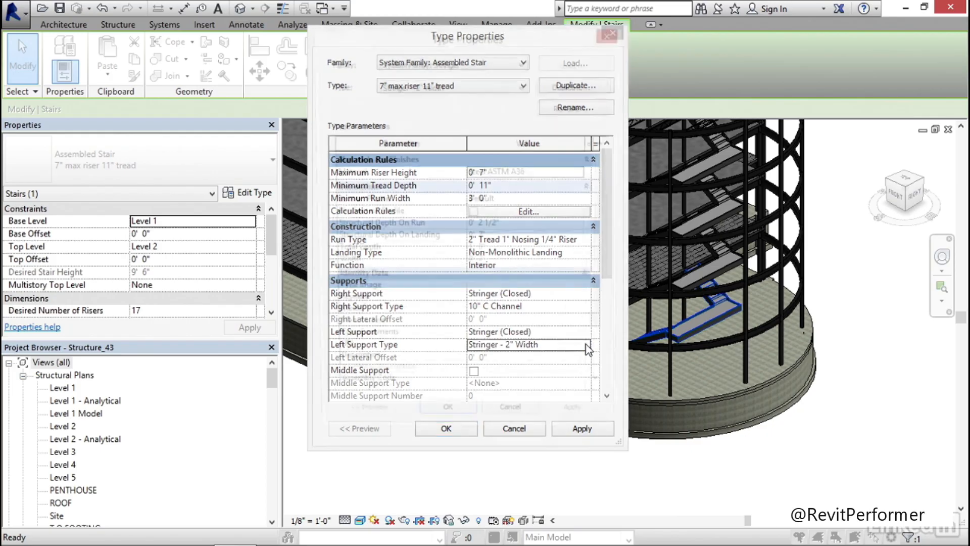
click(453, 87)
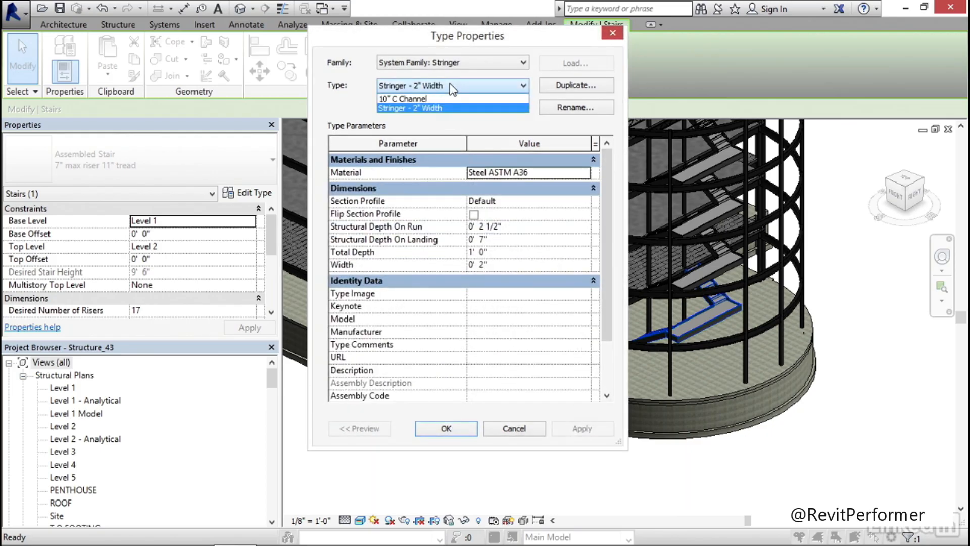
click(418, 101)
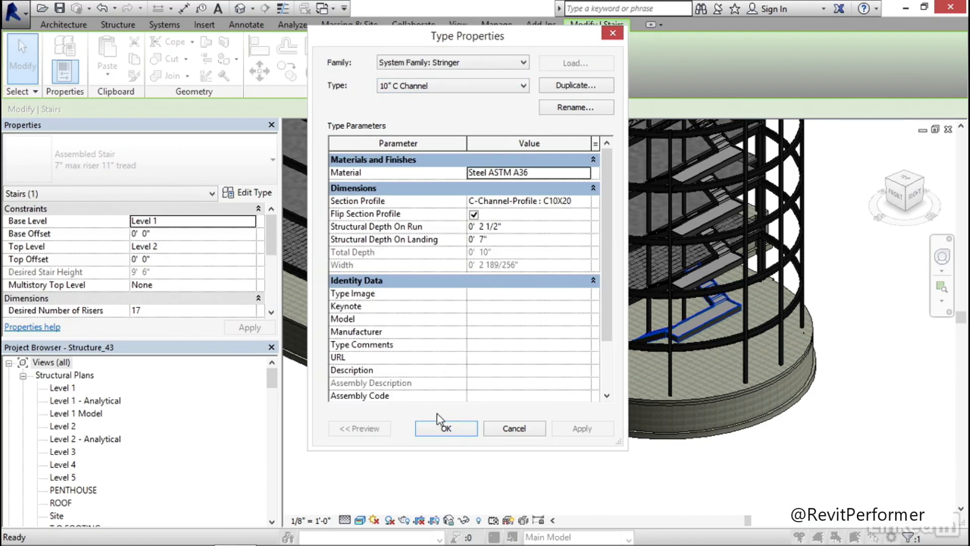
click(446, 429)
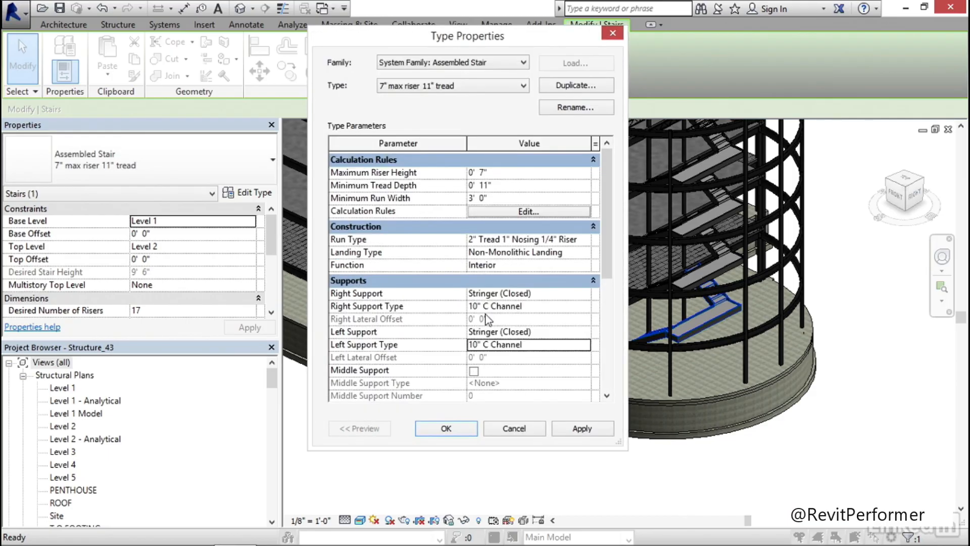
Enable the middle support for the stair type, apply the type changes, and deselect the stair
click(475, 371)
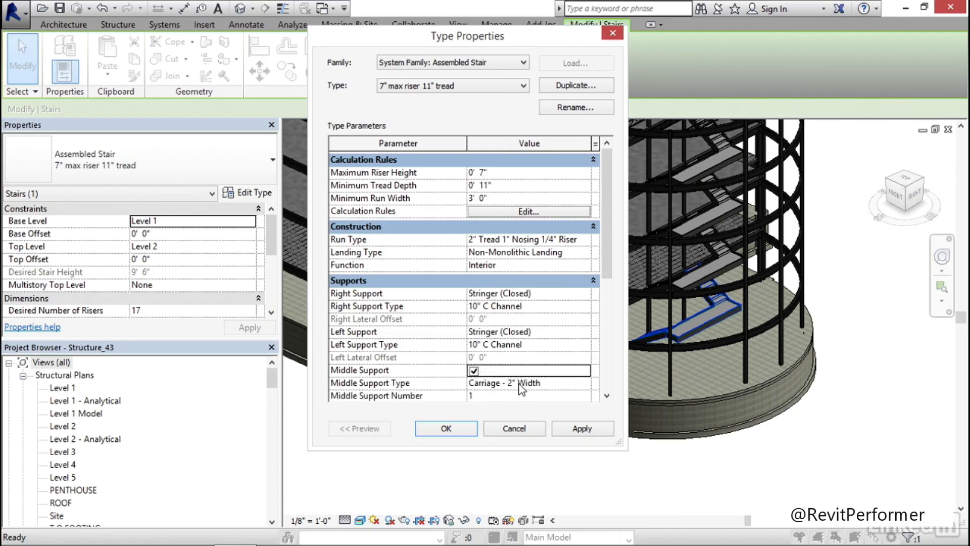
click(581, 429)
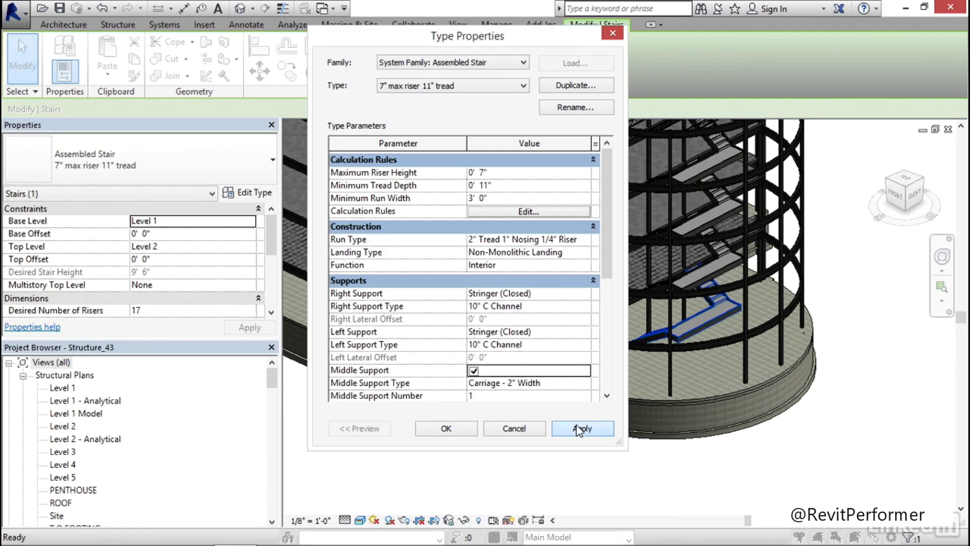
click(447, 429)
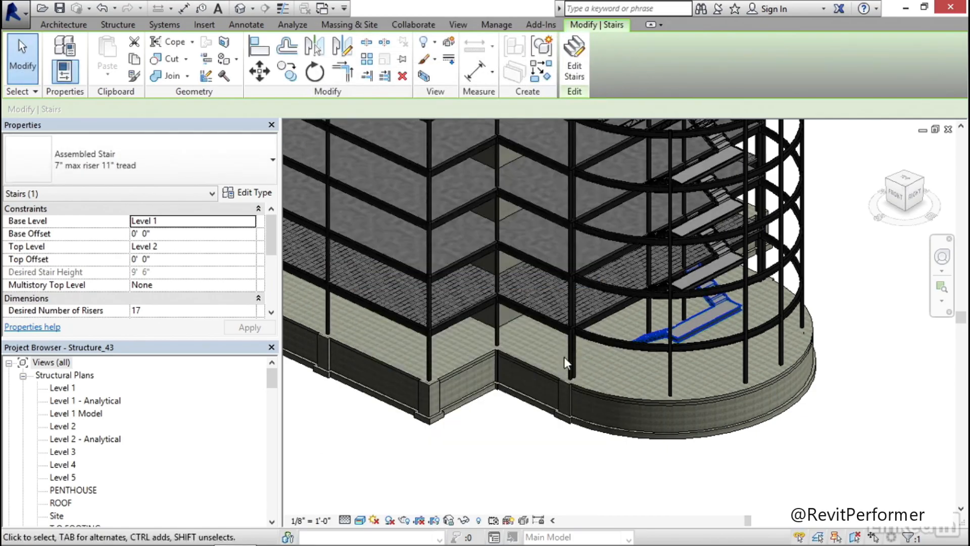
key(Escape)
Examine the channel stringers around the lowest landing and on the upper stair flights in the 3D view
middle_drag(711, 332, 608, 345)
scroll(617, 336, up, 6)
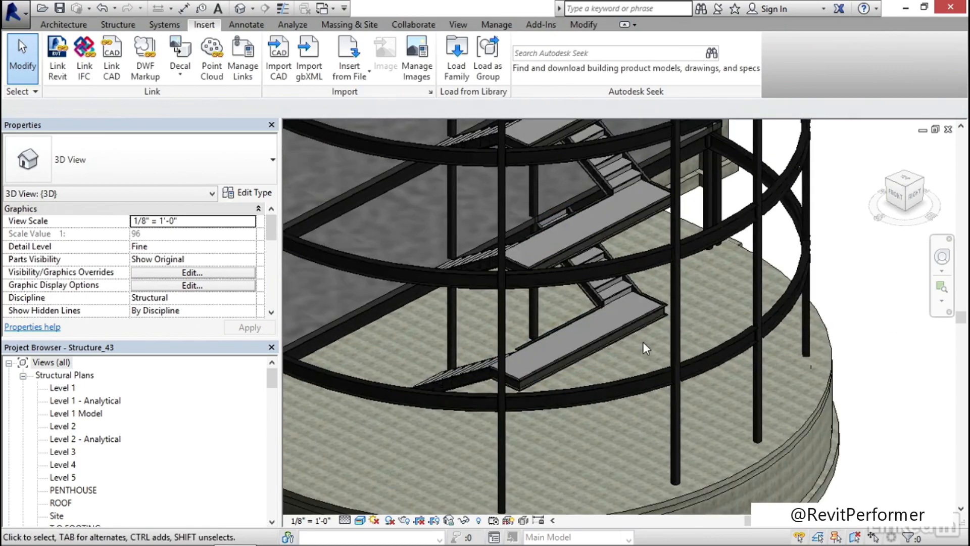
scroll(648, 356, up, 5)
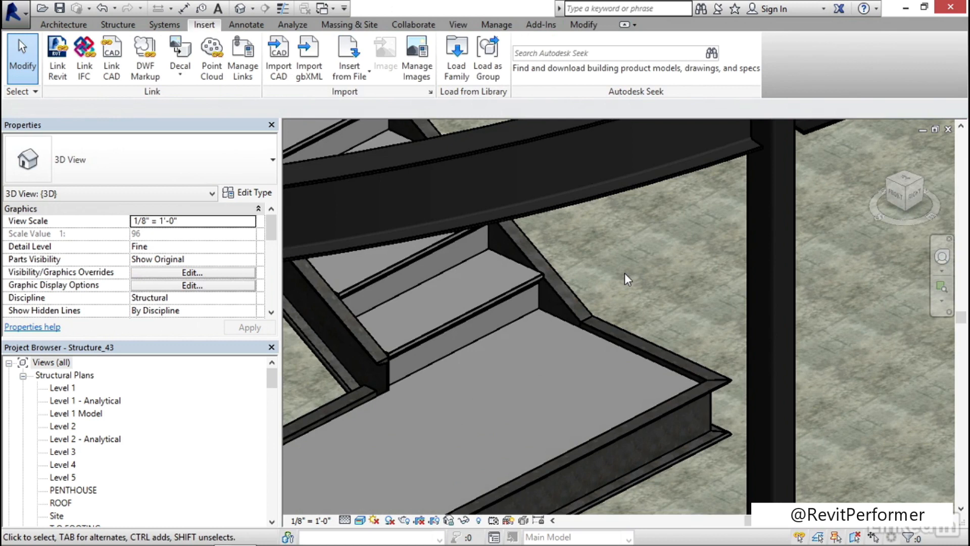
scroll(626, 276, down, 5)
middle_drag(435, 256, 585, 330)
scroll(579, 276, down, 8)
scroll(584, 331, up, 10)
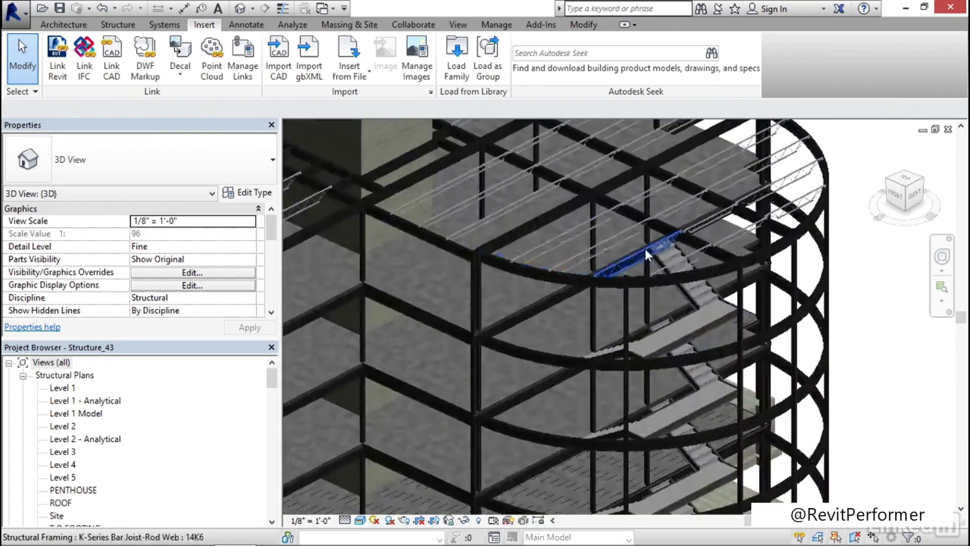
scroll(670, 245, down, 10)
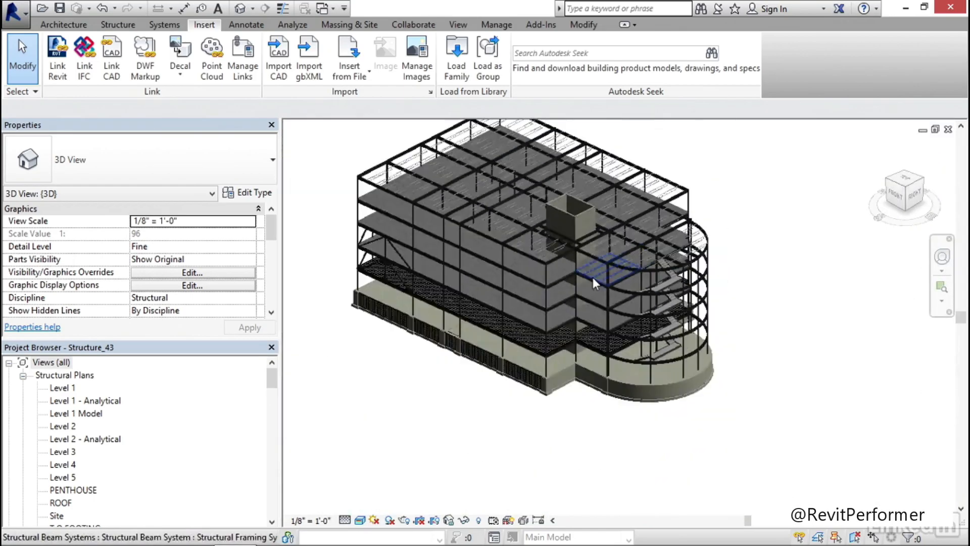
middle_drag(593, 277, 542, 313)
scroll(745, 393, up, 5)
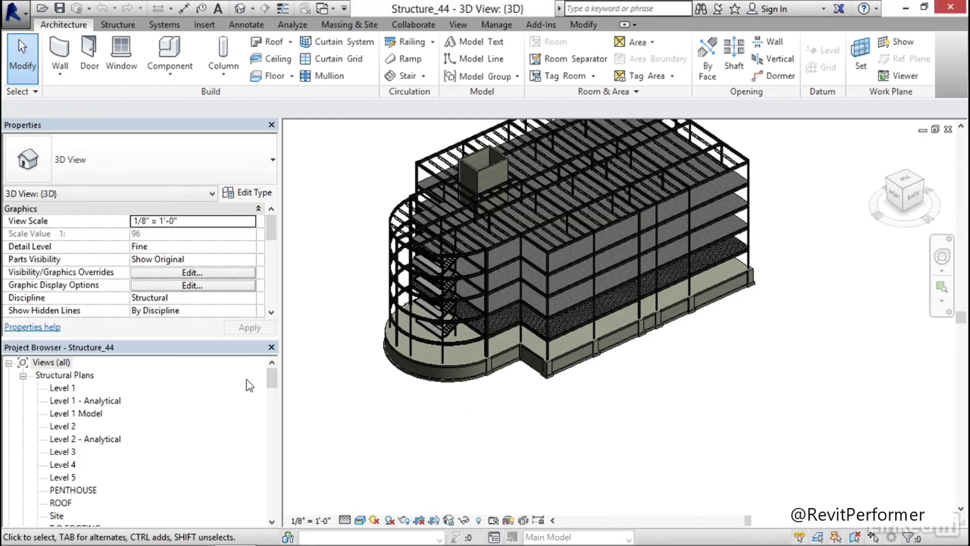
Start a ramp sketch in the Level 1 structural plan and set its base offset to -2' 6"
double_click(62, 388)
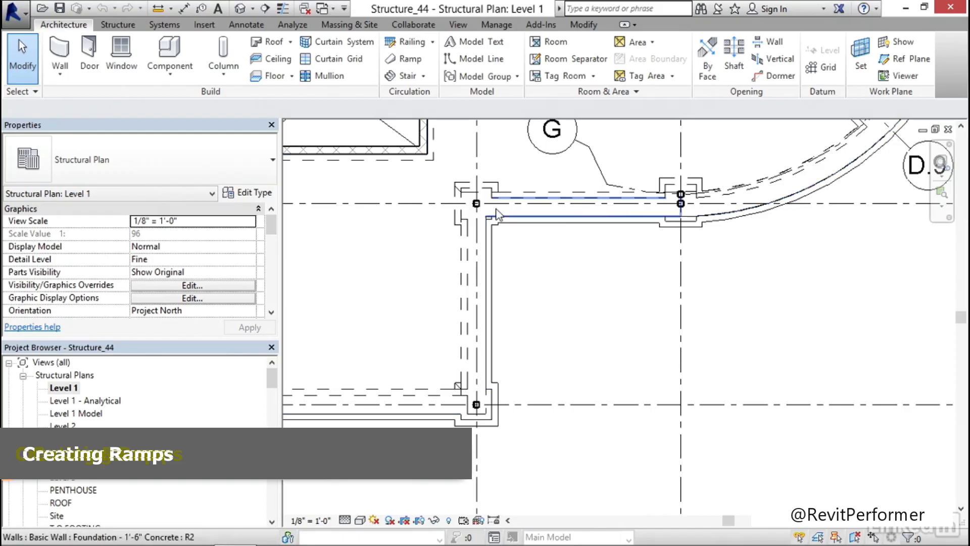
middle_drag(578, 290, 561, 295)
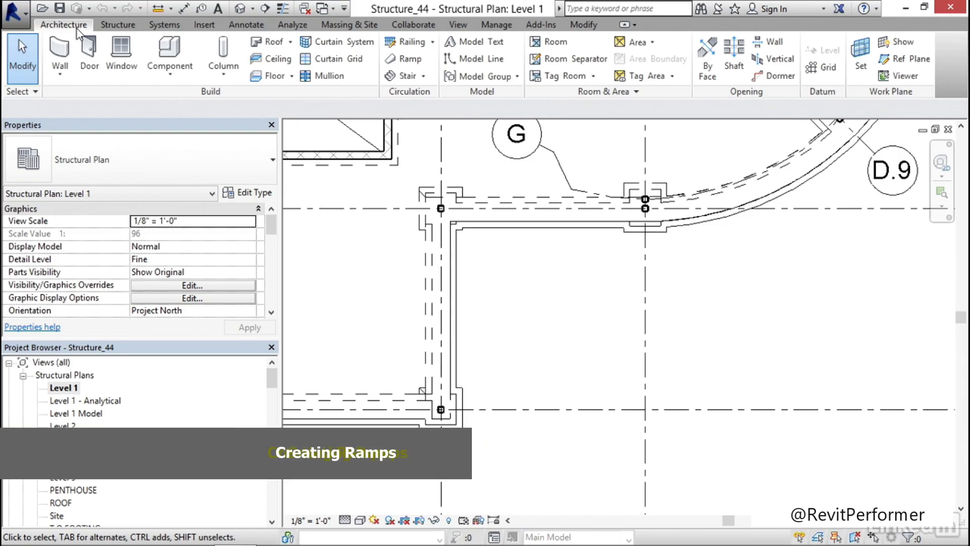
click(407, 59)
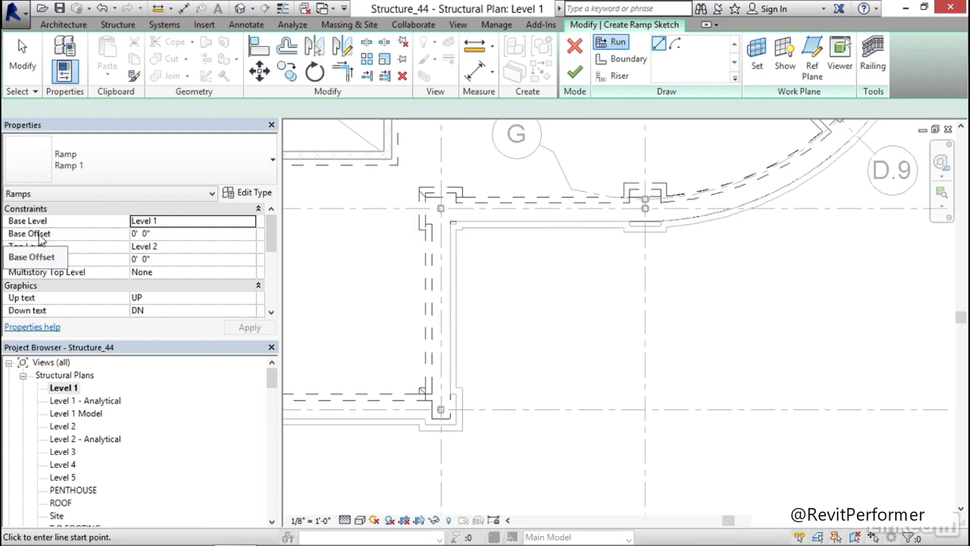
click(172, 234)
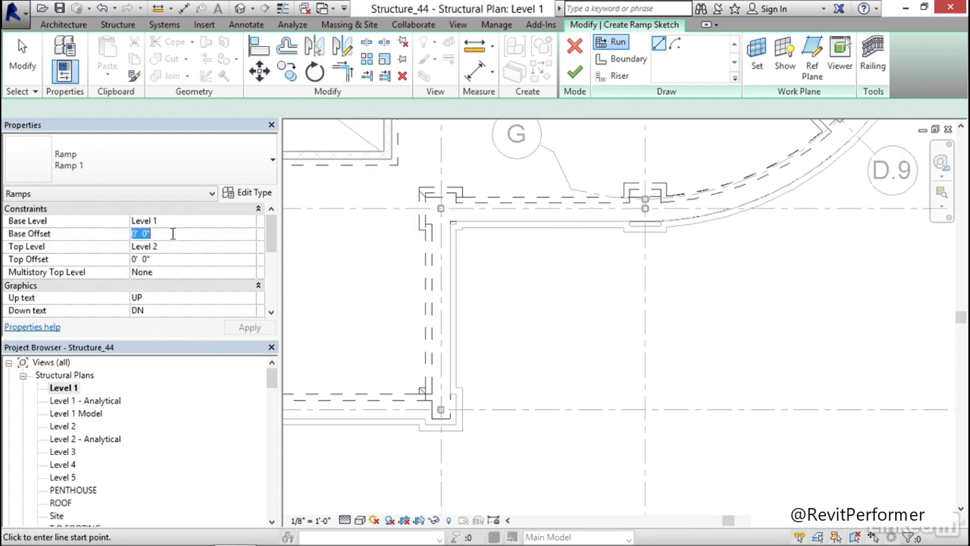
text(-2' 6)
key(Return)
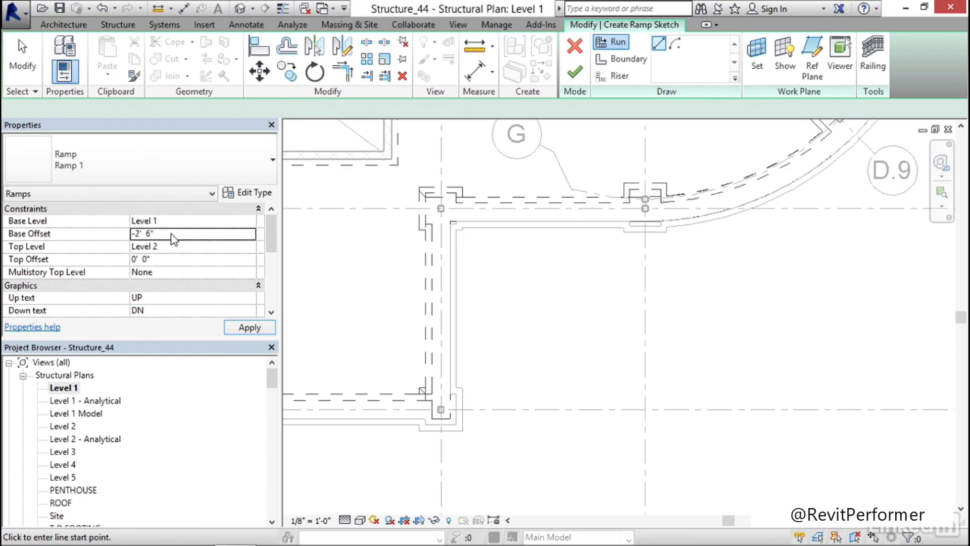
Set the ramp's top level to Level 1 and apply the change
click(188, 247)
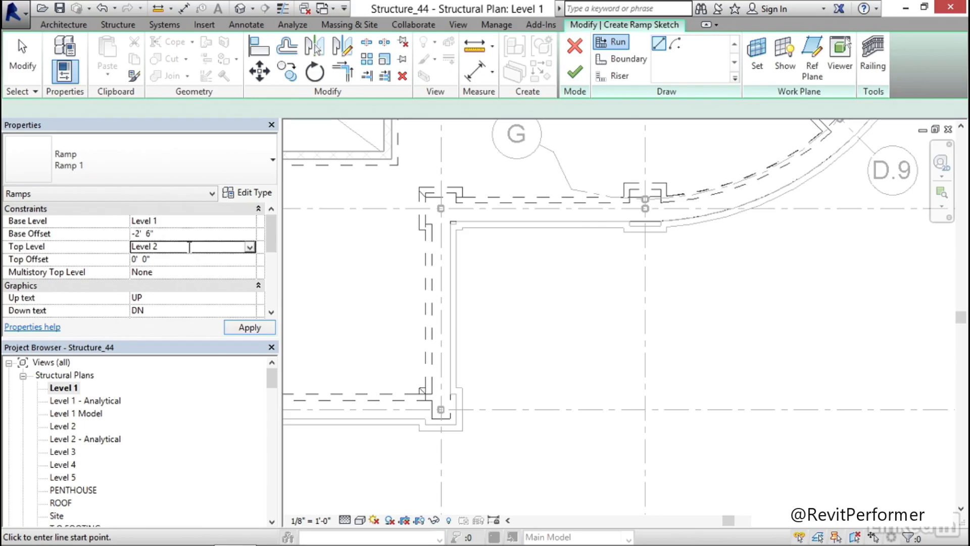
click(249, 247)
click(139, 260)
click(250, 327)
Draw the first ramp run 15' long, perpendicular to the slab, from the midpoint of the short straight floor edge beside the curved wall
middle_drag(538, 284, 486, 268)
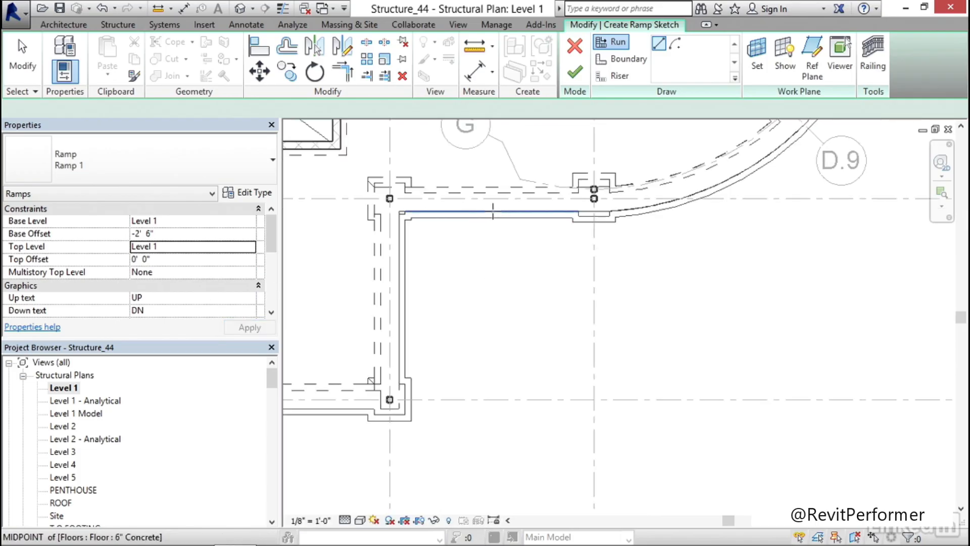
click(493, 211)
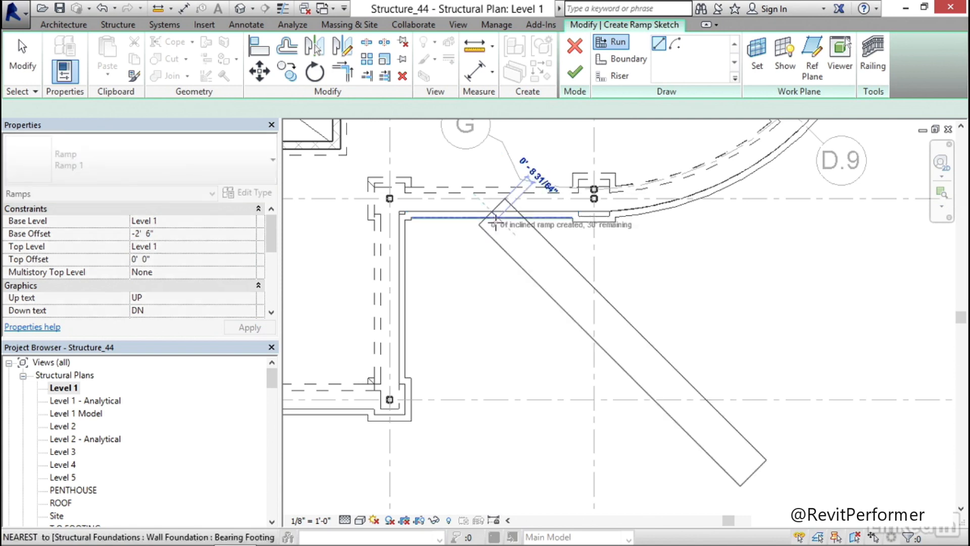
mouse_move(506, 257)
middle_down()
mouse_move(496, 234)
mouse_move(496, 248)
middle_up()
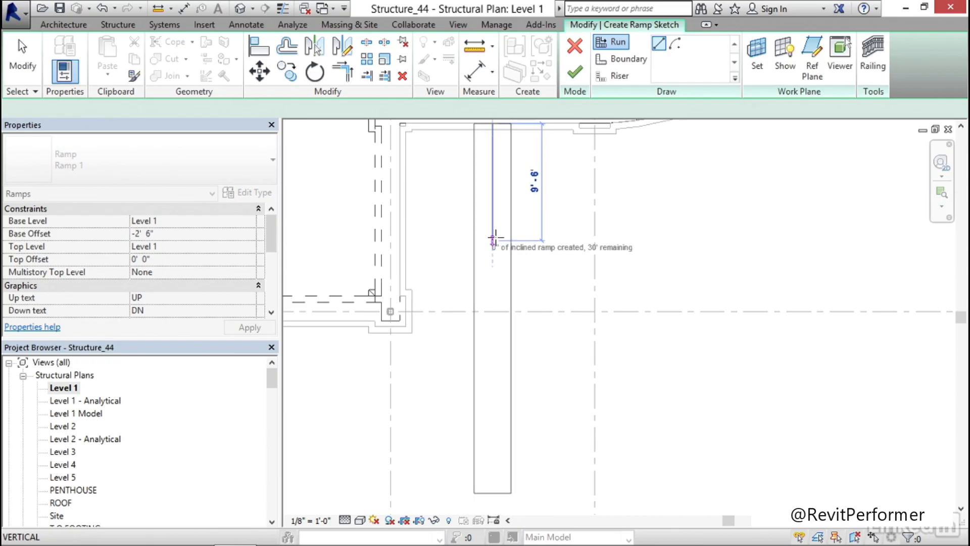
click(494, 306)
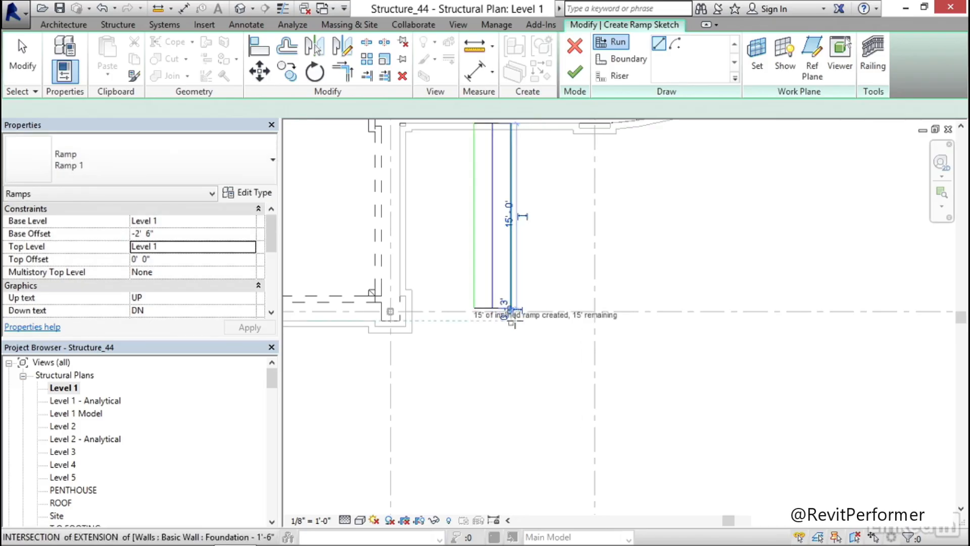
Draw a second 15' ramp run perpendicular to the first, heading away from the building, leaving a corner landing between them
click(512, 362)
click(696, 362)
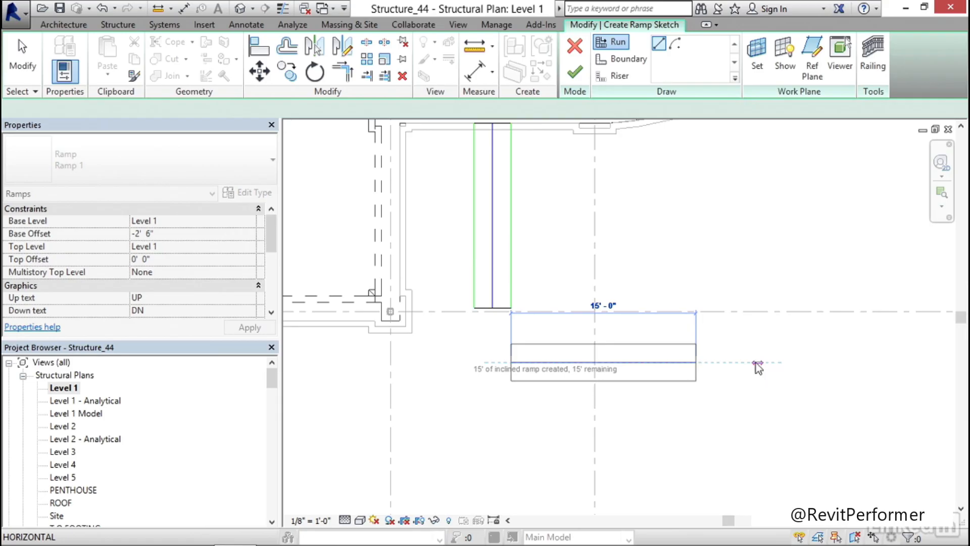
click(756, 362)
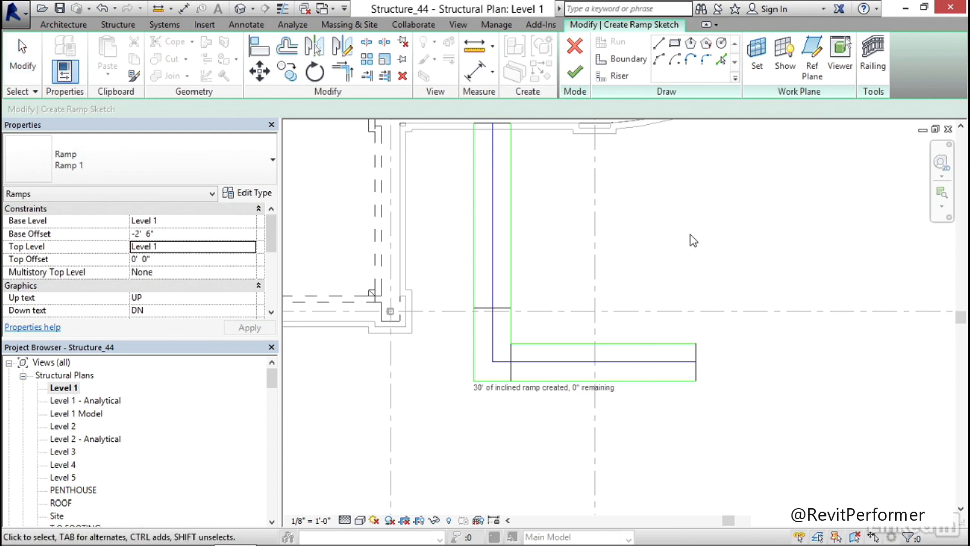
Set the ramp's railing type to None, finish the ramp sketch, and deselect the ramp
click(873, 65)
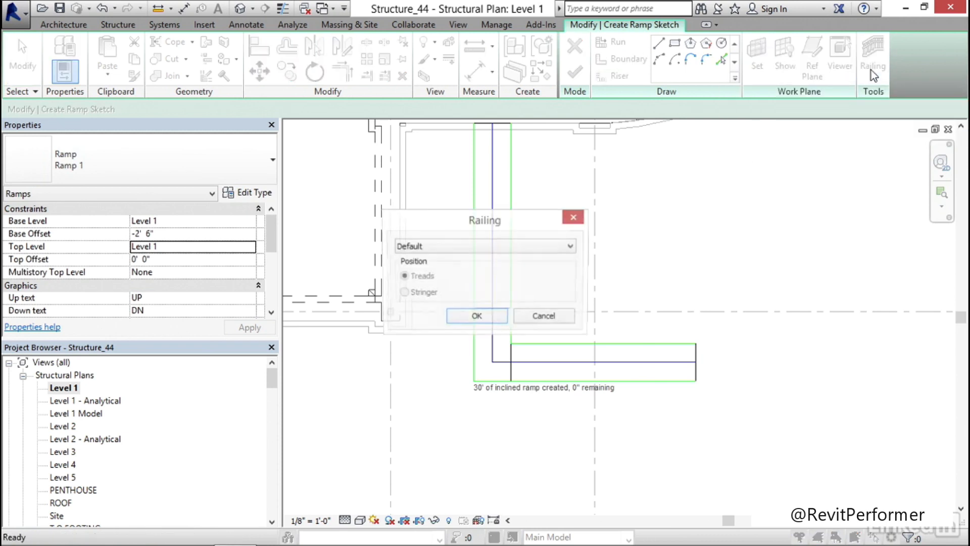
click(461, 247)
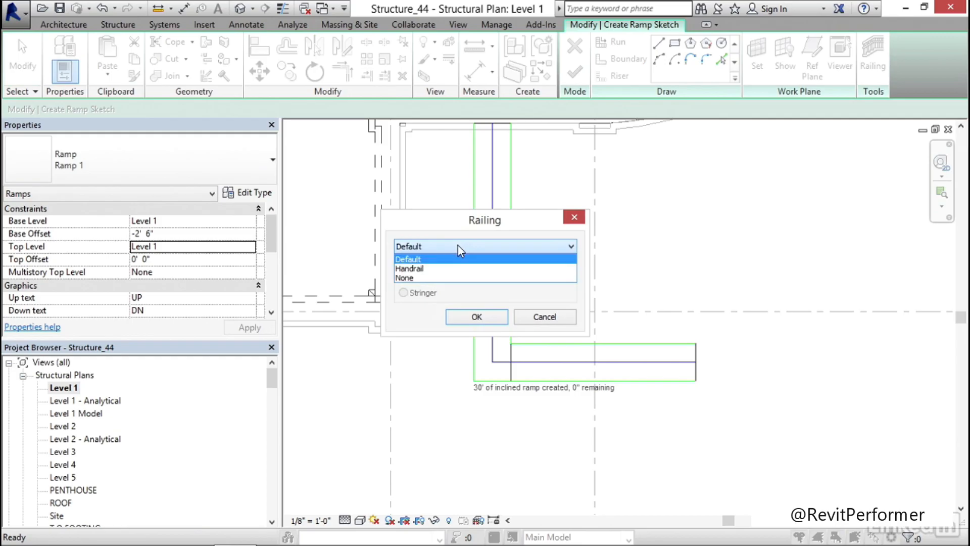
click(421, 278)
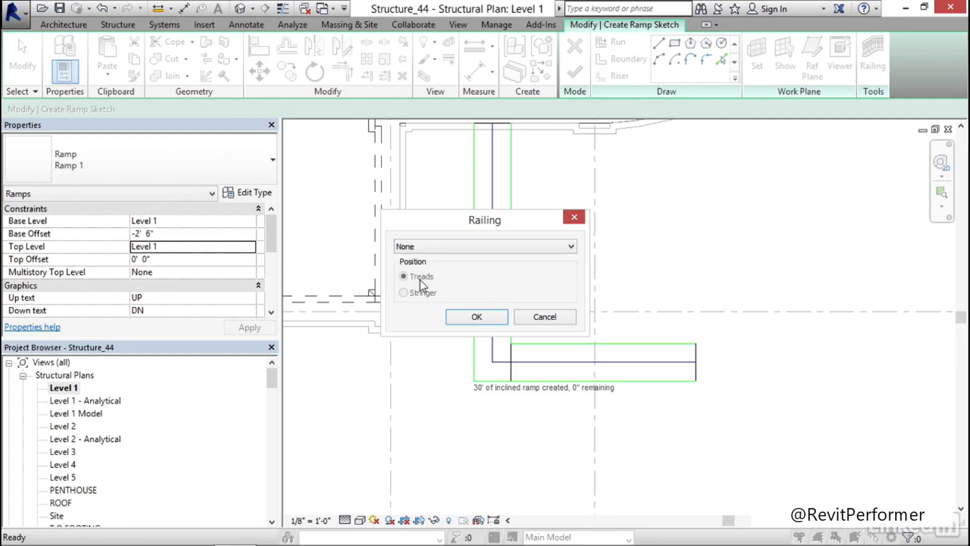
click(491, 319)
middle_drag(653, 225, 607, 238)
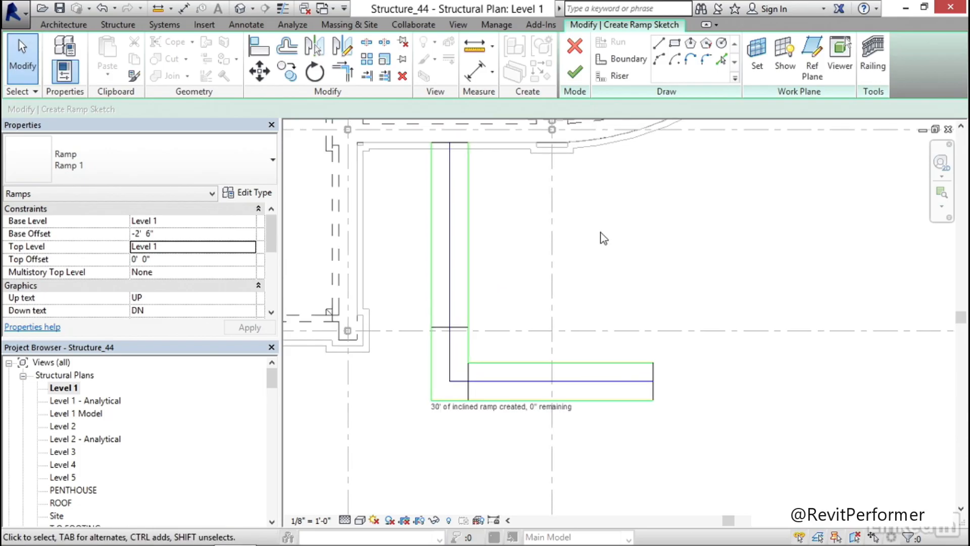
click(579, 77)
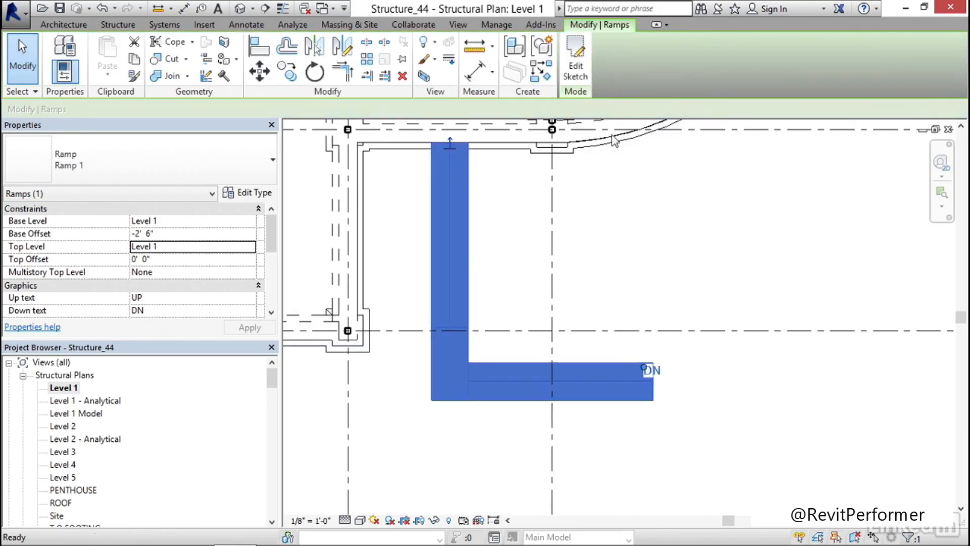
click(627, 195)
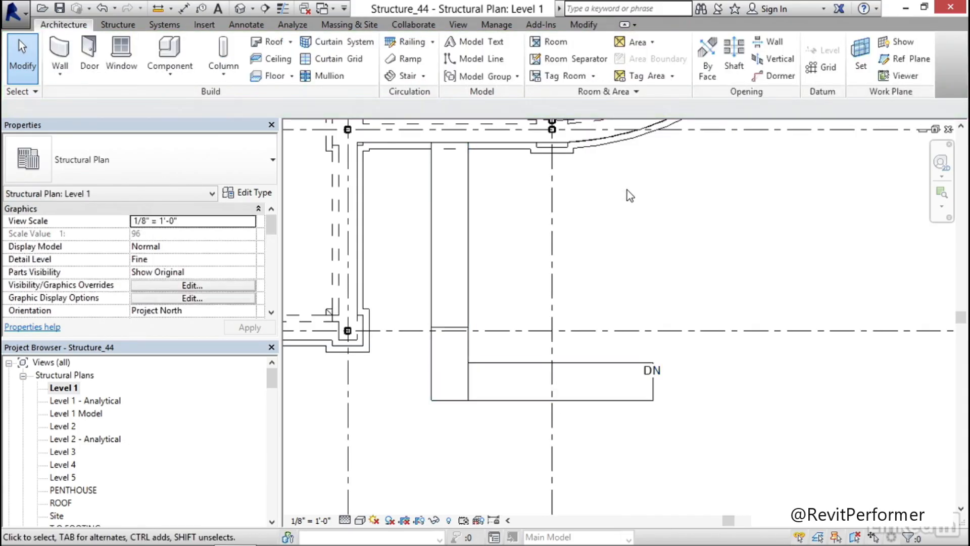
Turn on visibility of the Ramps category in the default 3D view and bring the ramp into close view
click(239, 9)
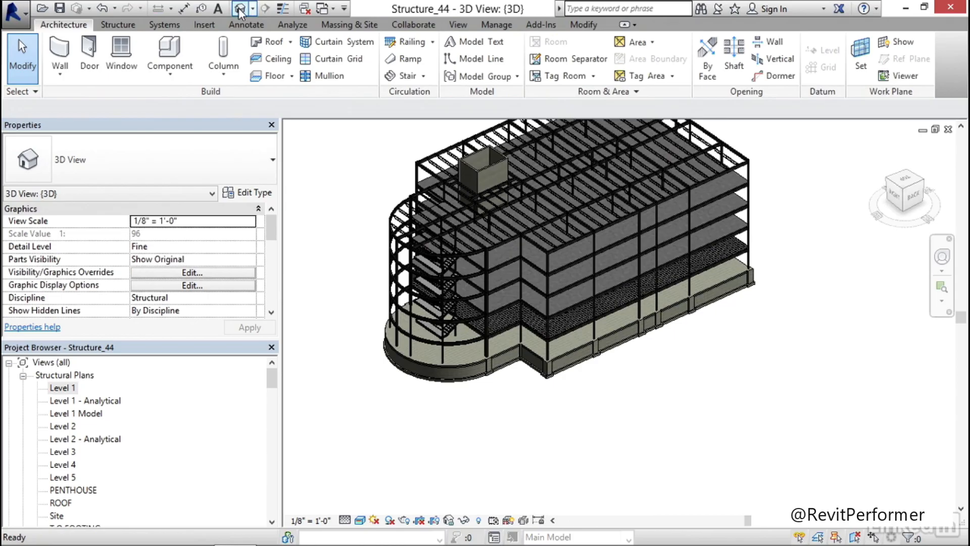
shift+middle_drag(355, 318, 513, 407)
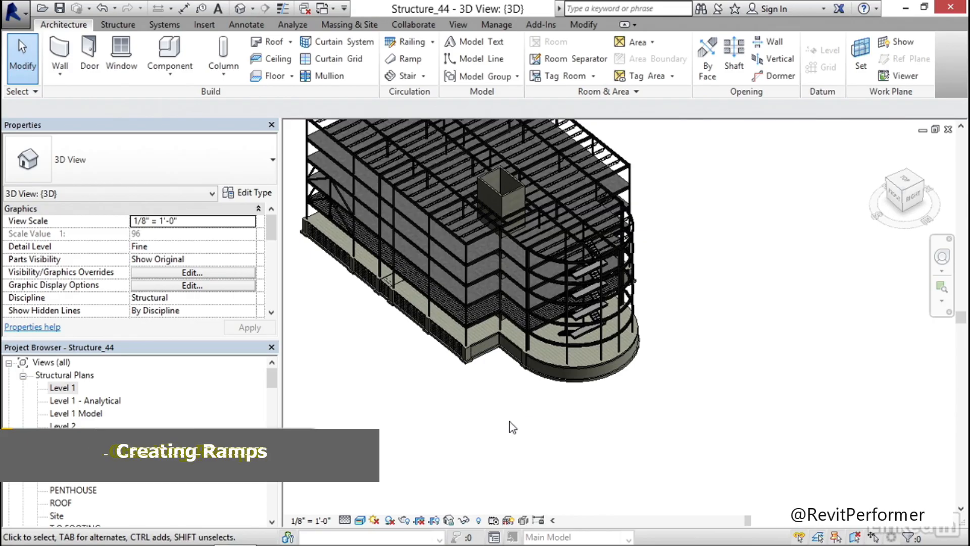
key(v)
key(v)
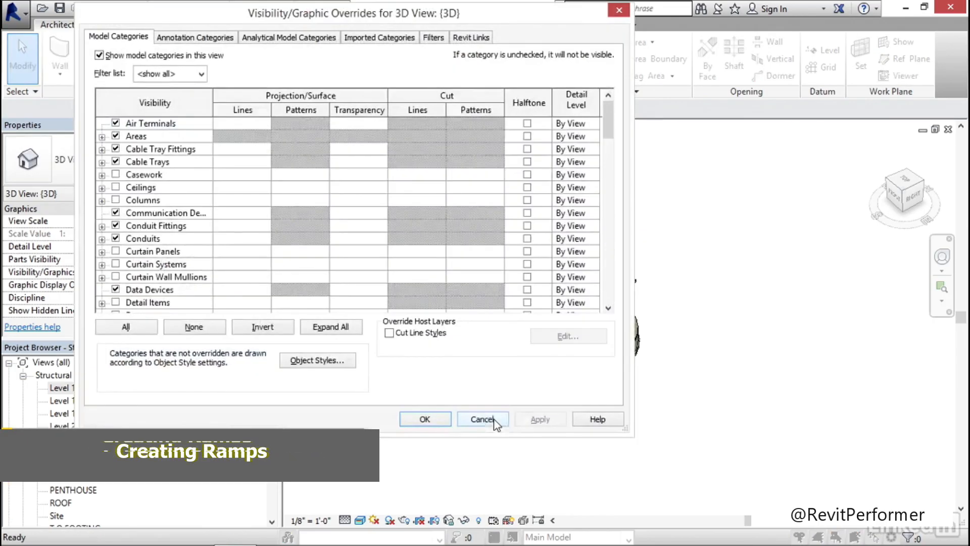
click(188, 236)
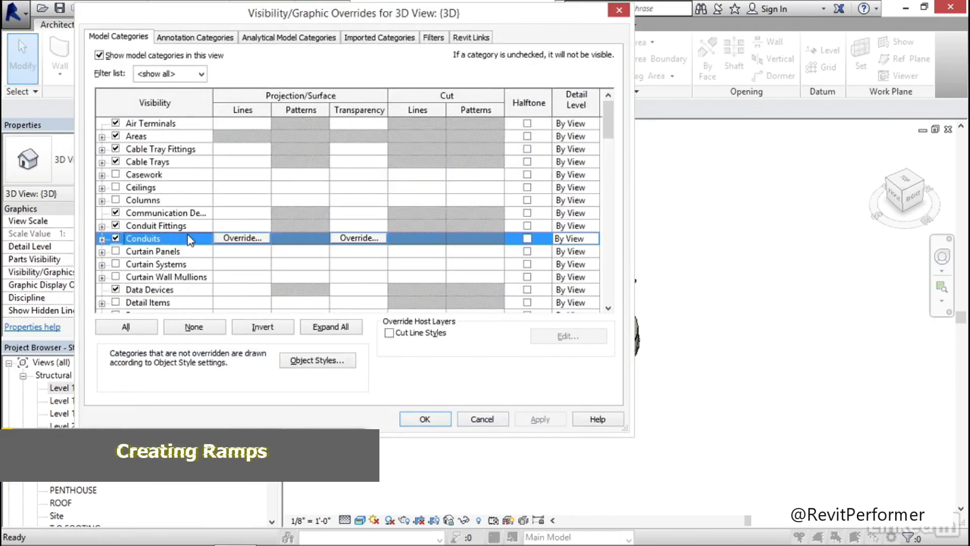
key(f)
key(r)
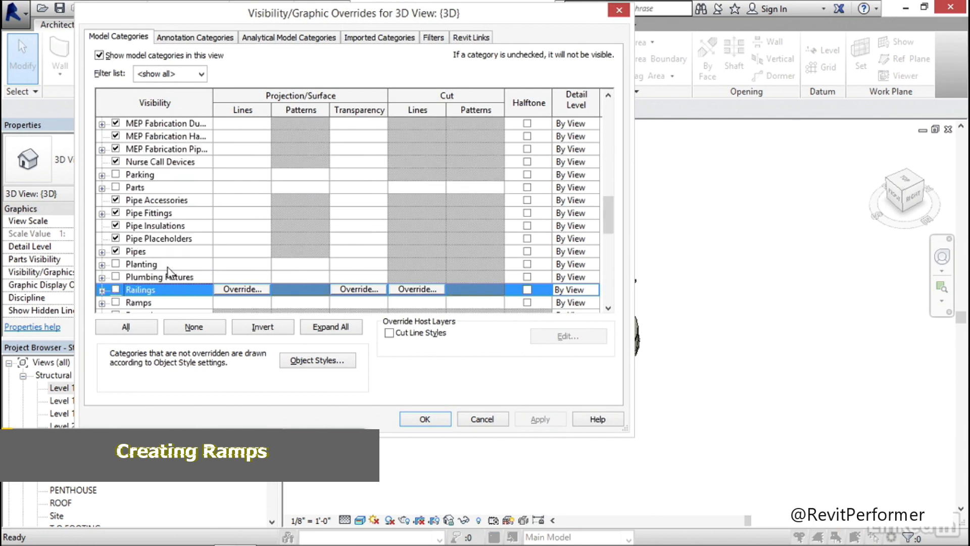
click(116, 303)
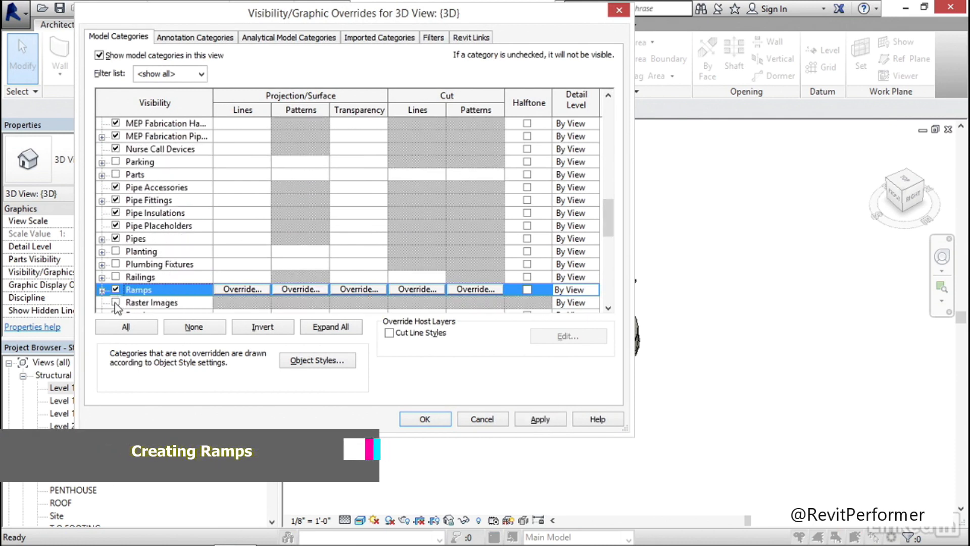
click(538, 418)
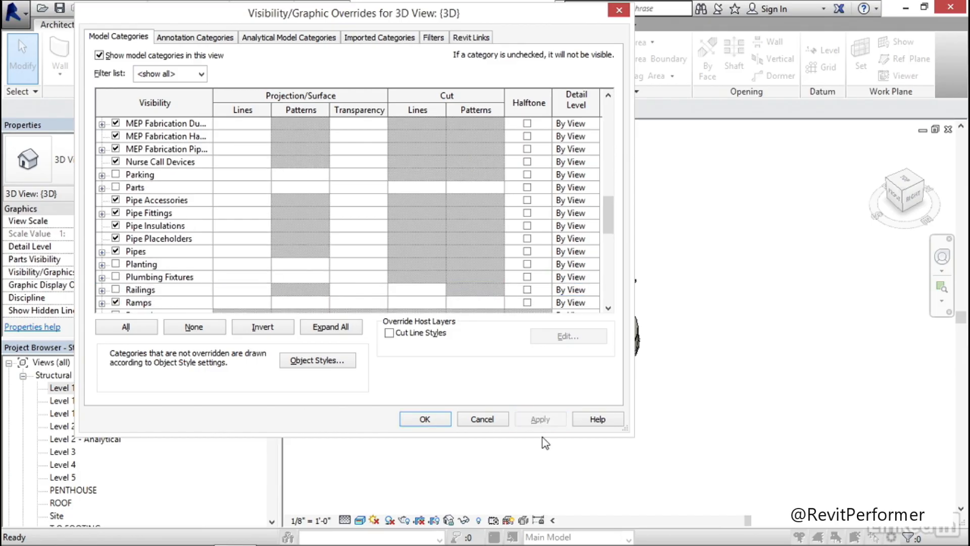
click(419, 423)
scroll(477, 404, up, 6)
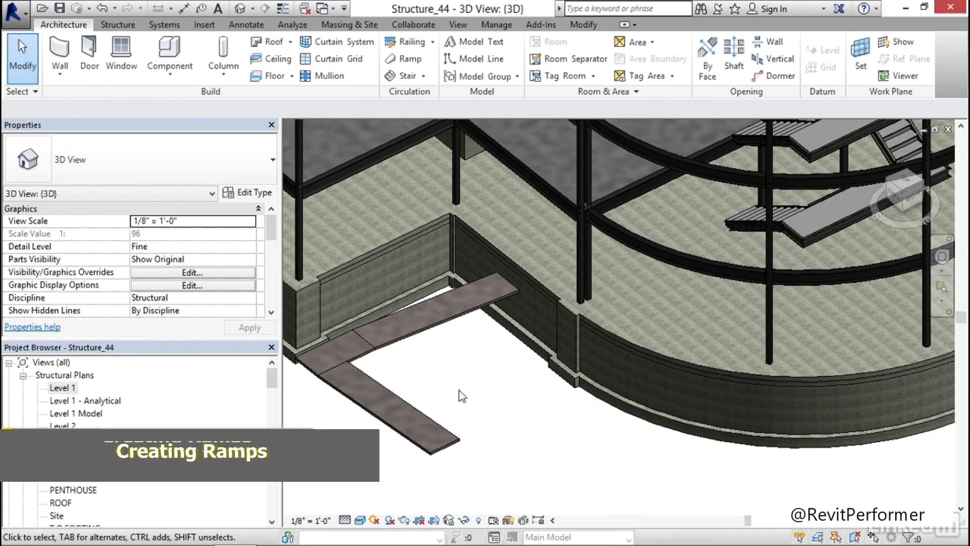
middle_drag(460, 393, 513, 369)
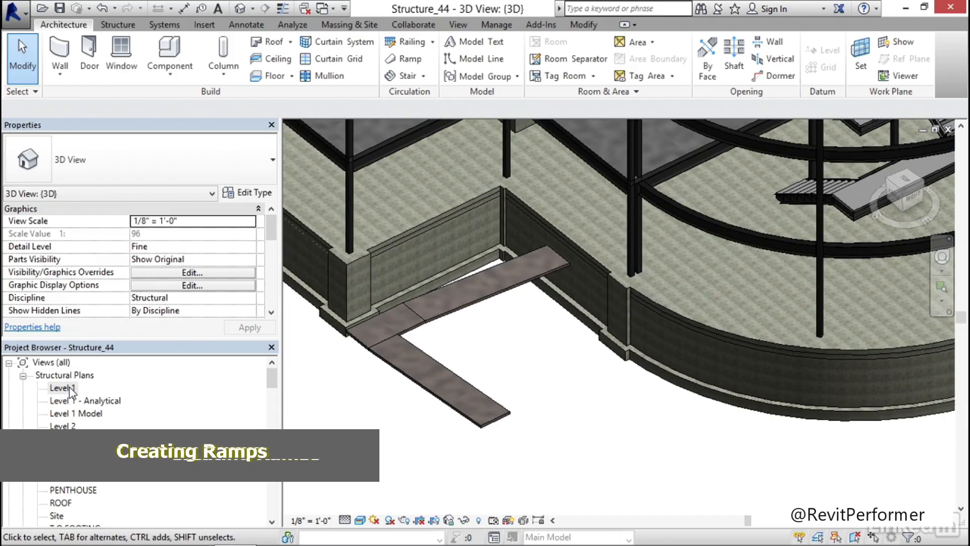
Flip the ramp's up direction in the Level 1 structural plan and check its slope in the 3D view
double_click(63, 388)
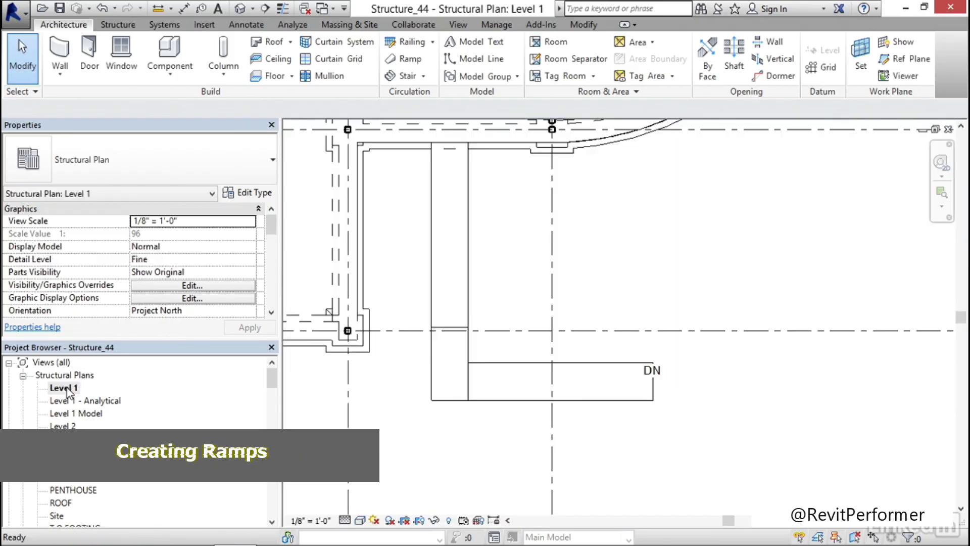
click(470, 289)
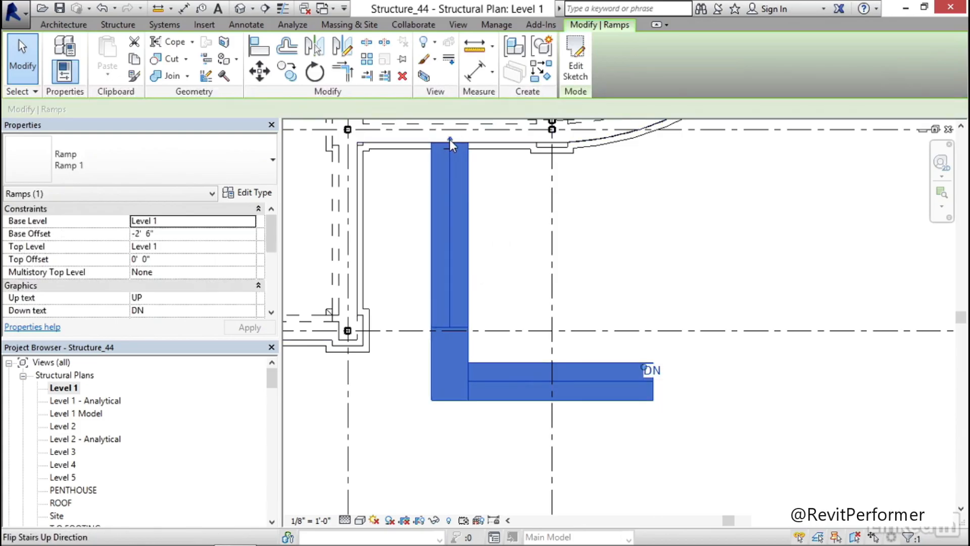
click(450, 141)
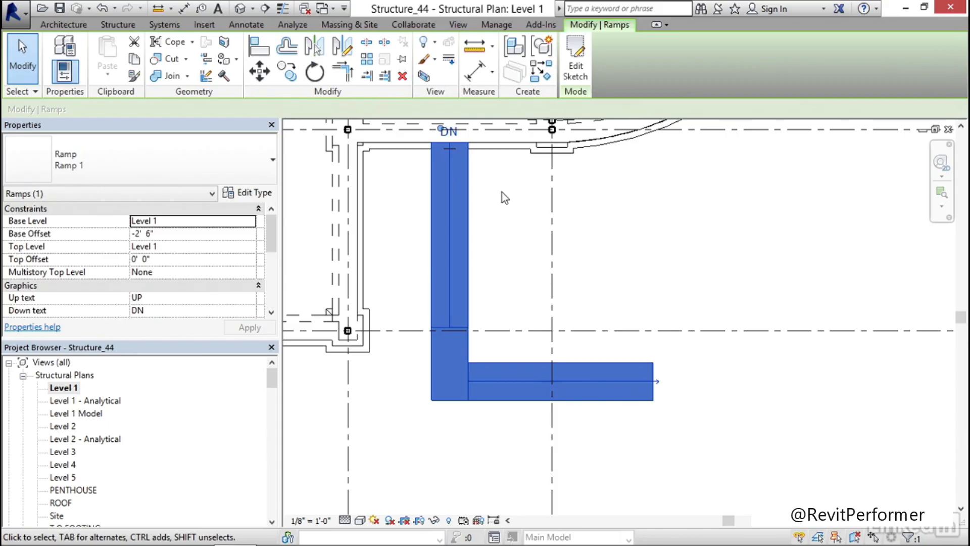
click(239, 8)
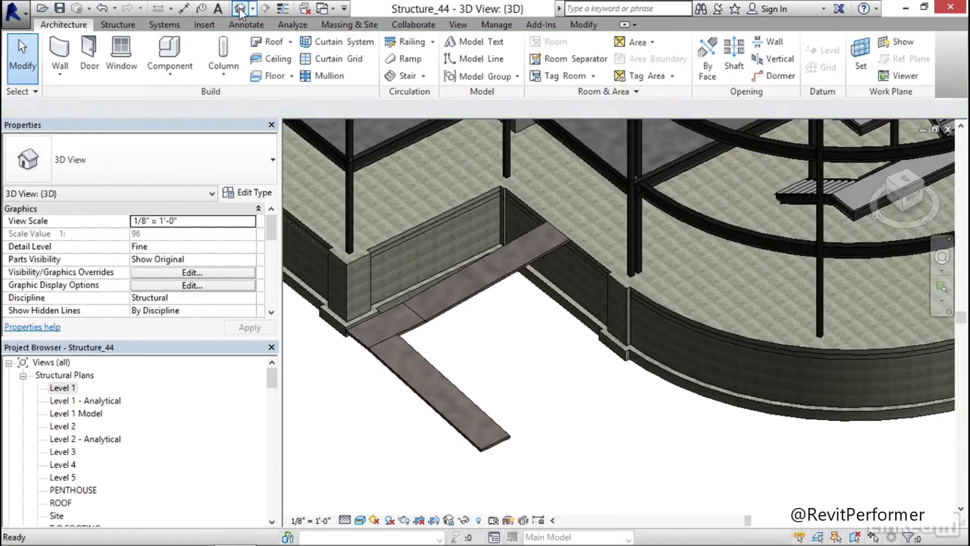
scroll(480, 335, up, 3)
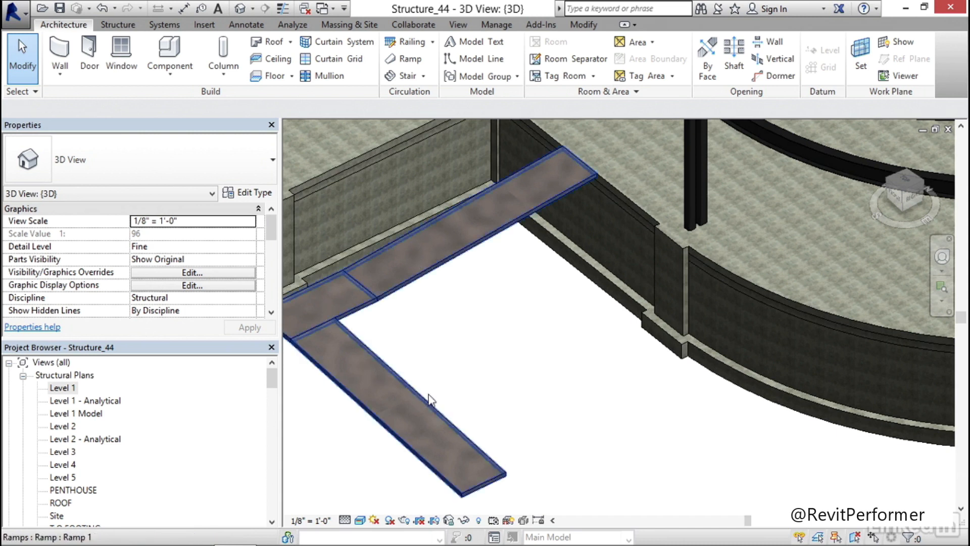
shift+middle_drag(505, 327, 514, 279)
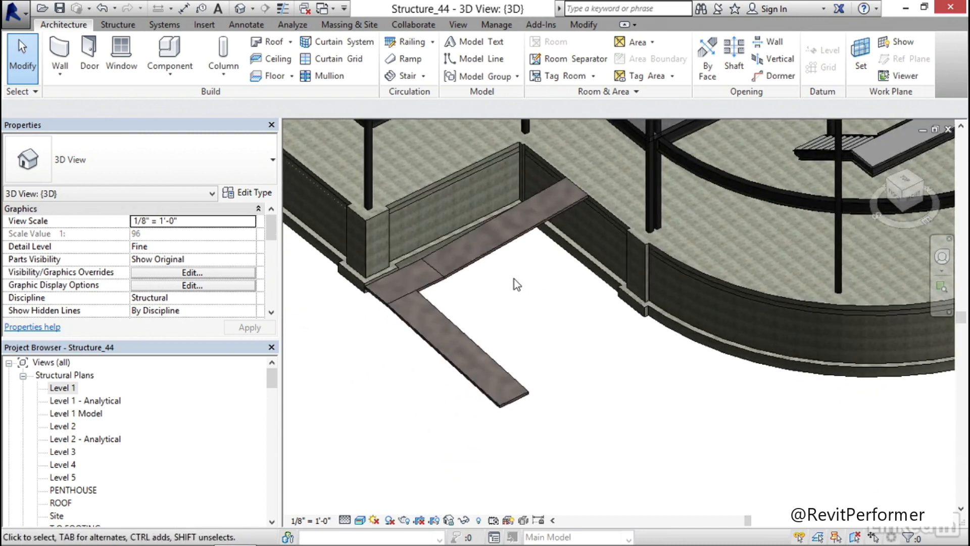
Duplicate the selected ramp's type as Exterior Ramp
click(488, 271)
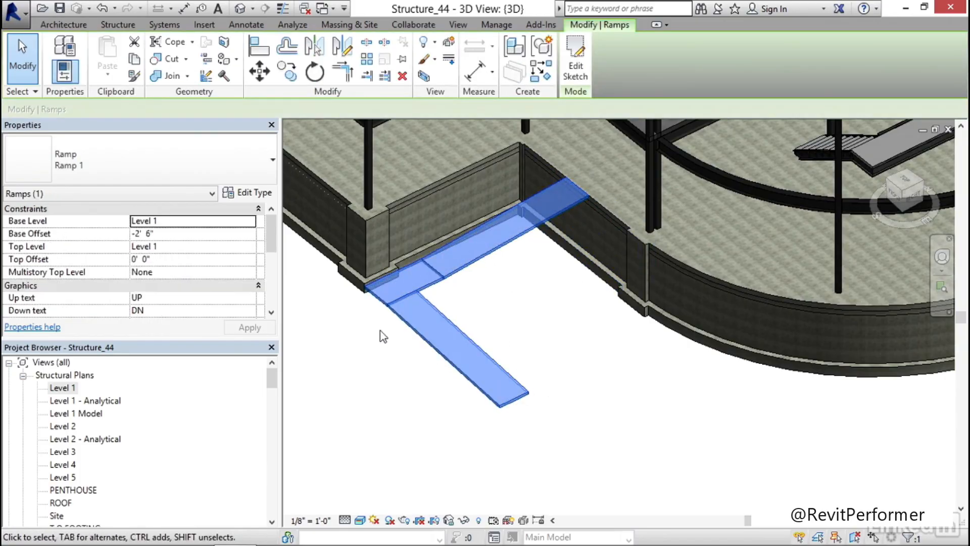
drag(270, 245, 269, 297)
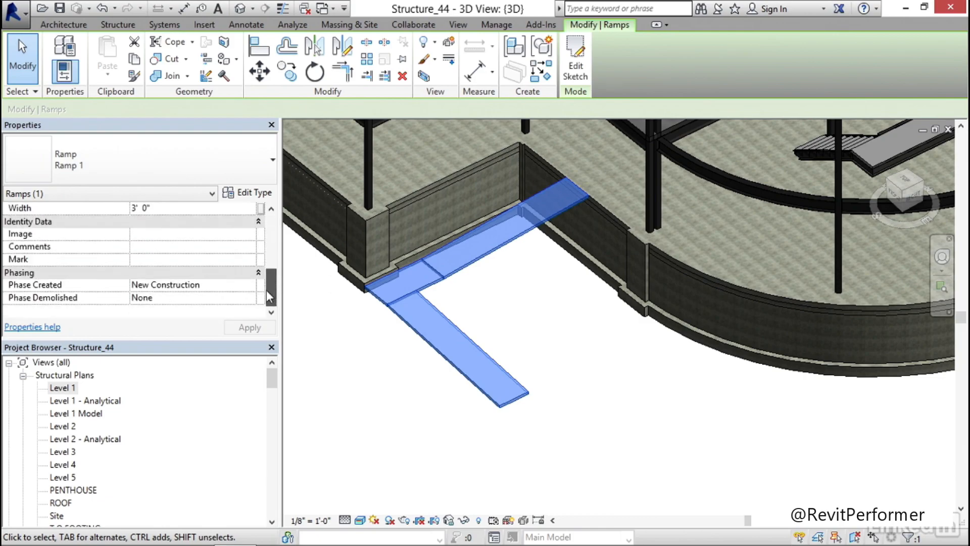
scroll(269, 288, up, 5)
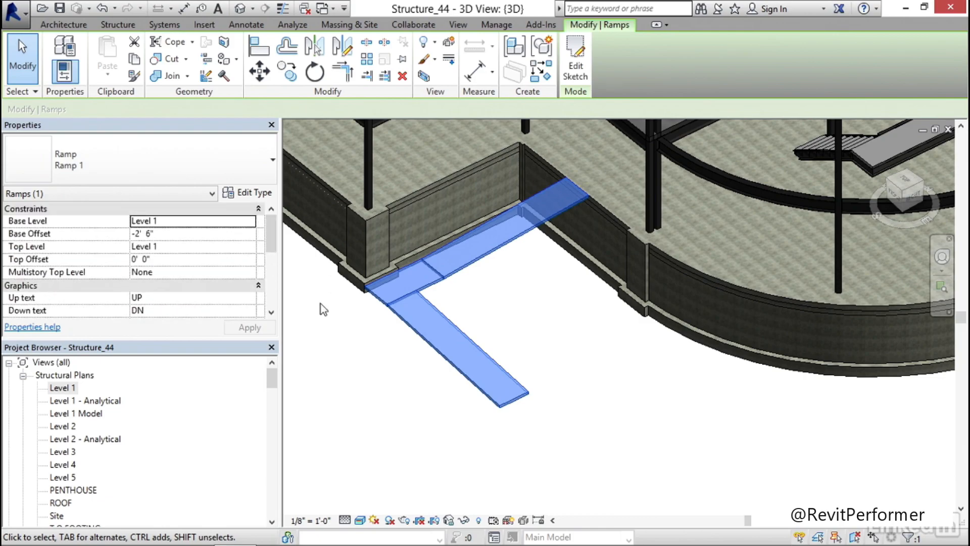
click(253, 193)
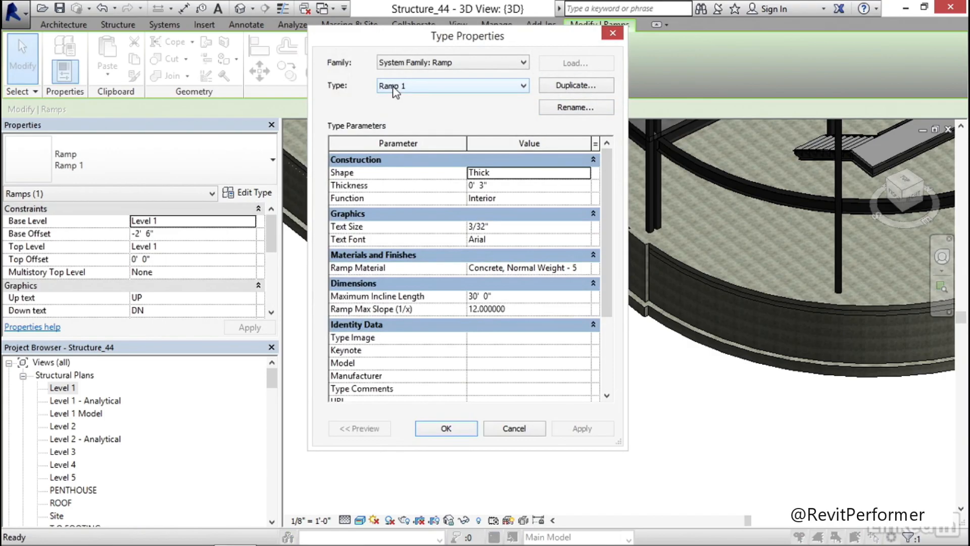
click(596, 90)
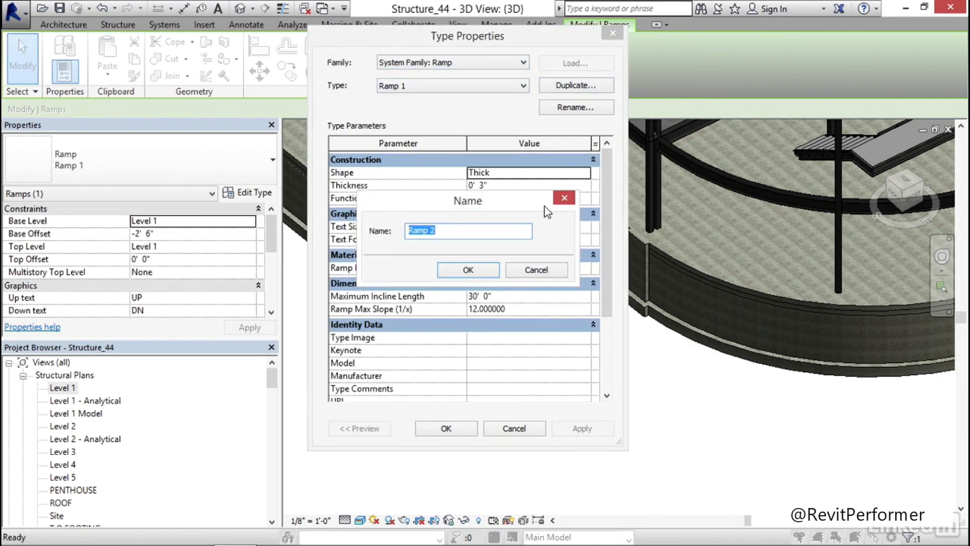
text(Exterior)
click(468, 269)
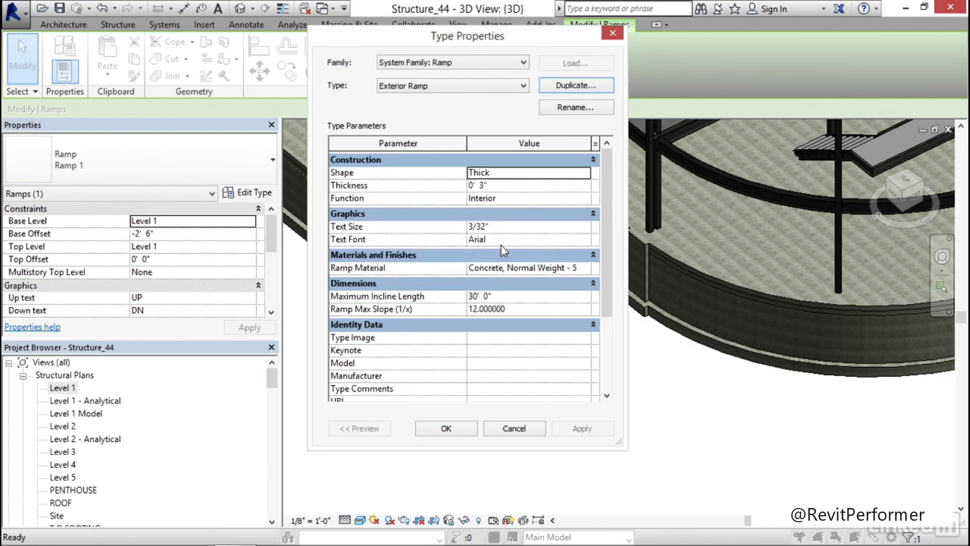
Set the Exterior Ramp type's shape to Solid and its function to Exterior, accept the type changes, and deselect the ramp
click(543, 173)
click(584, 173)
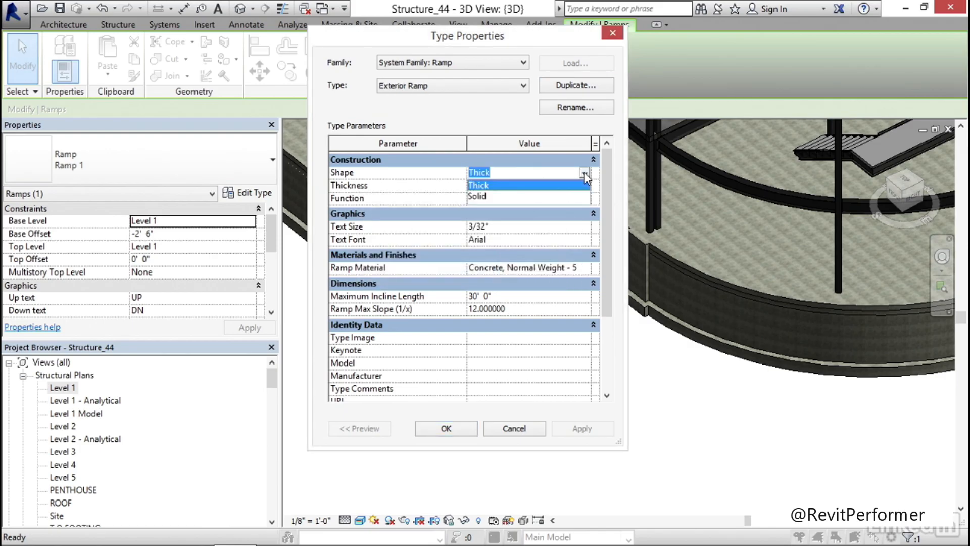
click(480, 196)
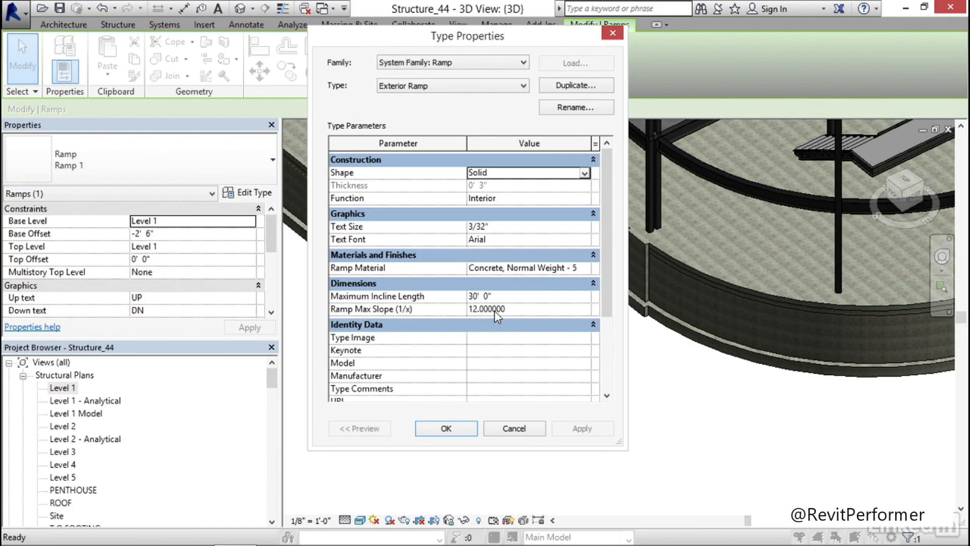
click(580, 199)
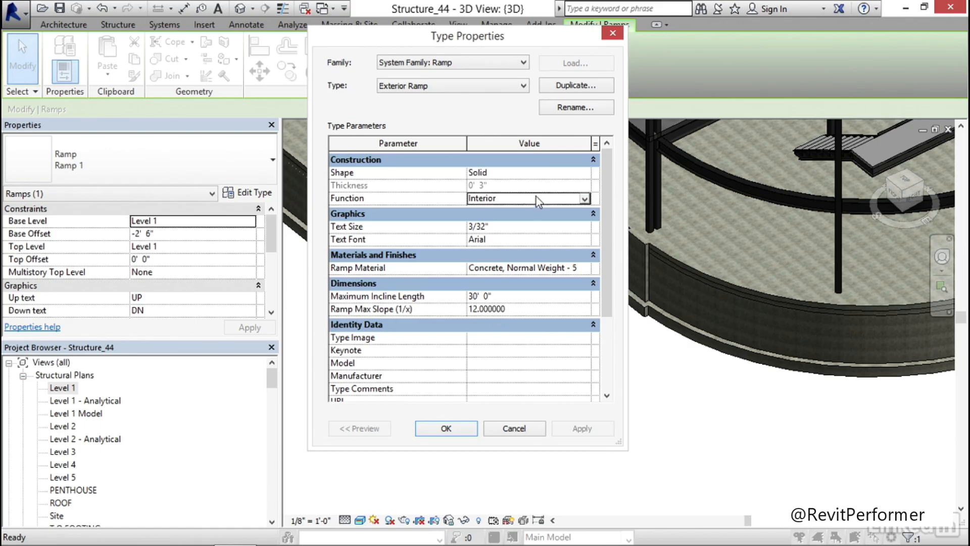
click(584, 199)
click(485, 222)
click(447, 428)
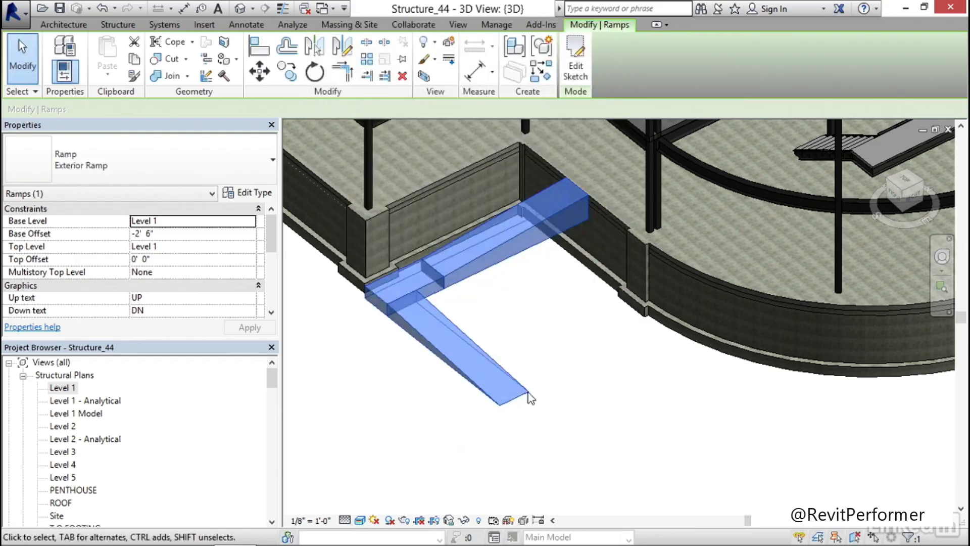
click(554, 302)
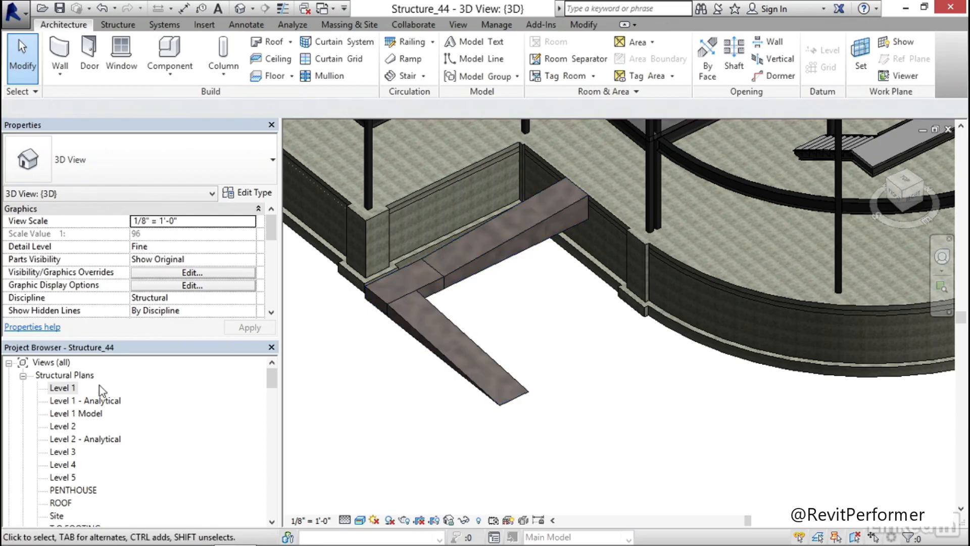
Examine how the ramp and its direction label are shown in the Level 1 structural plan
double_click(68, 389)
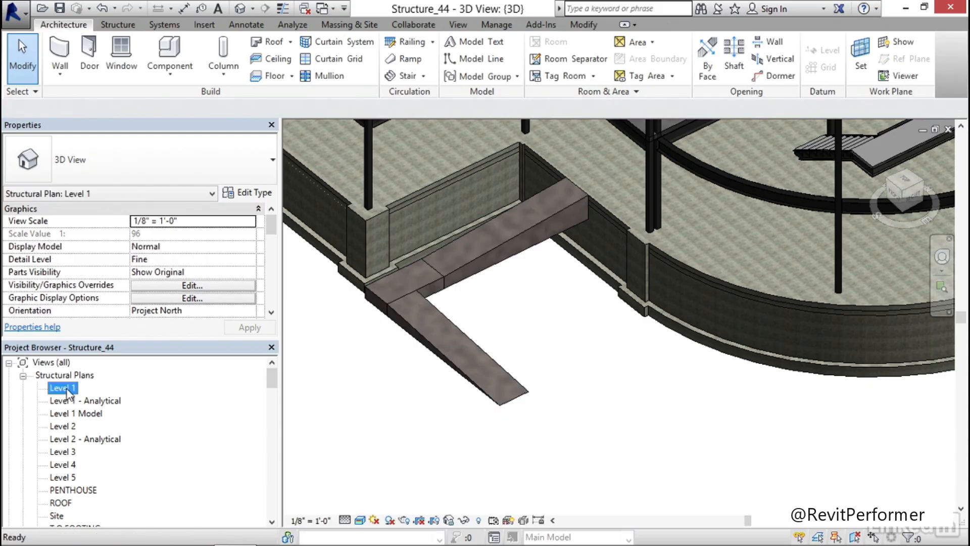
middle_drag(512, 296, 491, 329)
scroll(470, 263, down, 1)
scroll(472, 272, down, 2)
scroll(511, 351, down, 2)
scroll(455, 334, up, 4)
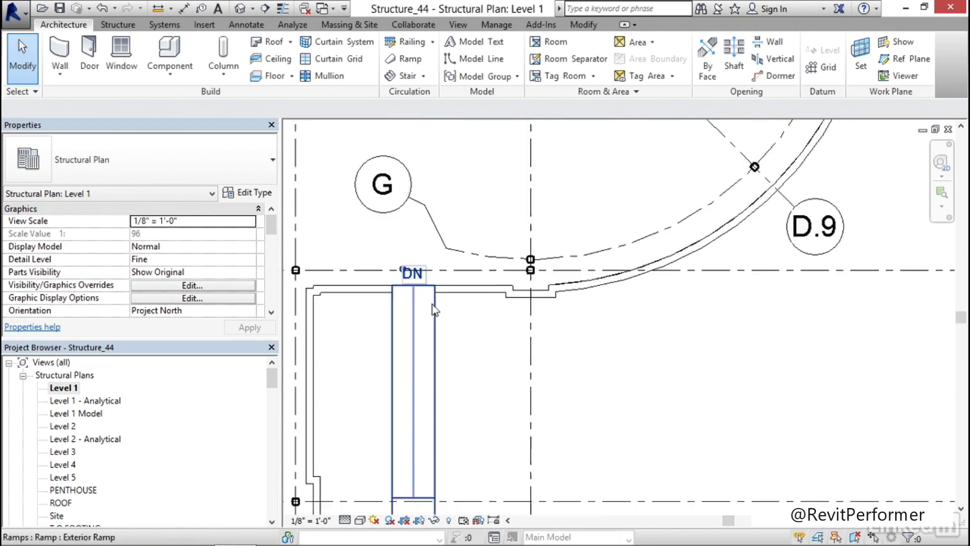
scroll(424, 293, down, 2)
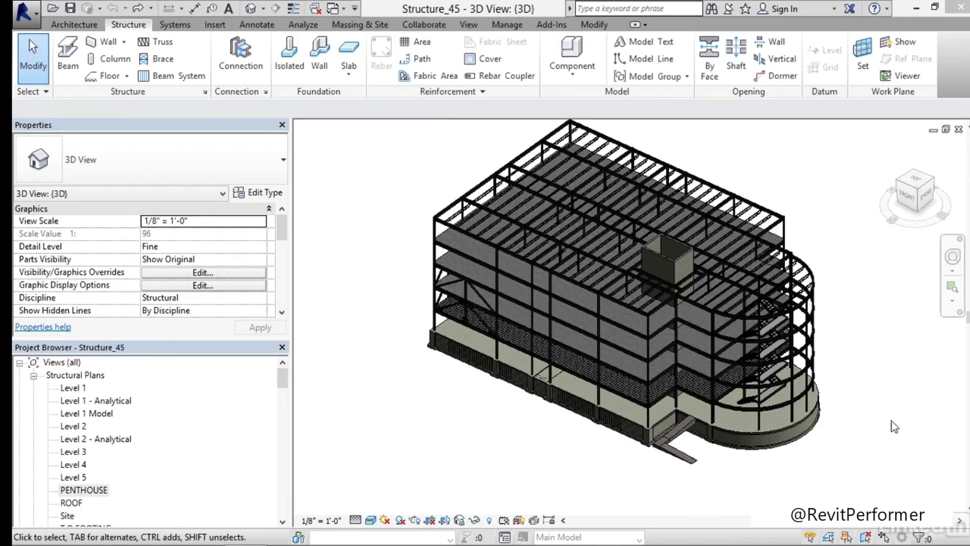
In the PENTHOUSE structural plan, set the shaft opening's top offset to -7' 0" and deselect it
middle_drag(825, 471, 680, 470)
scroll(598, 468, up, 2)
middle_drag(791, 330, 823, 378)
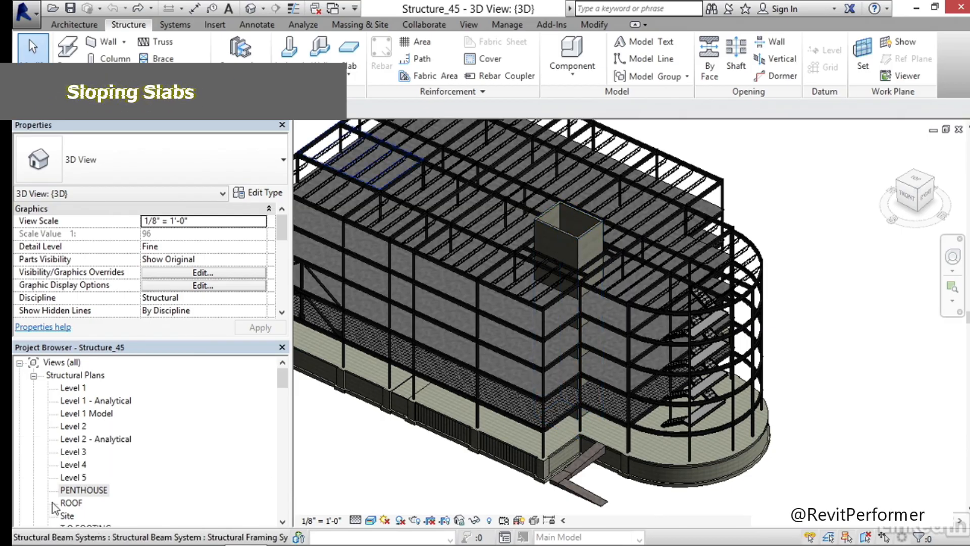
double_click(84, 490)
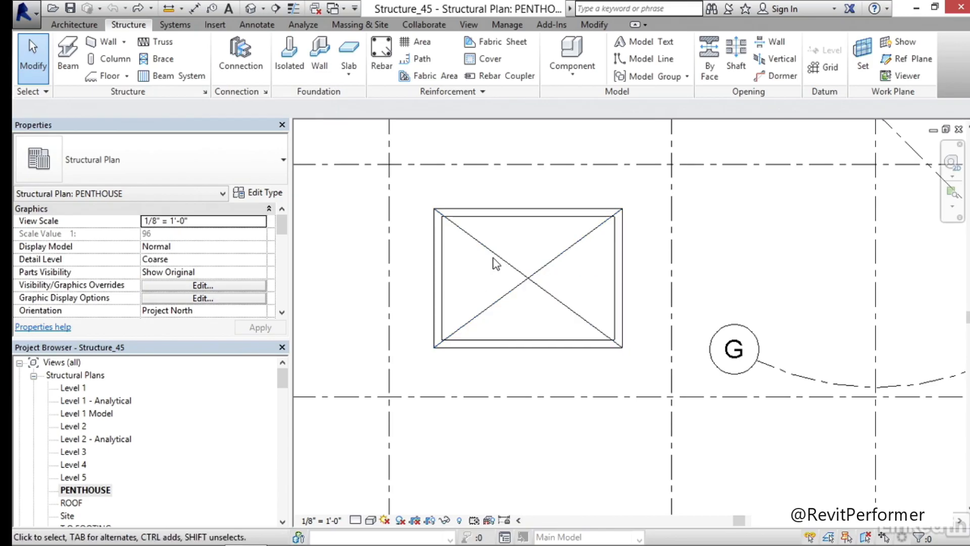
click(481, 275)
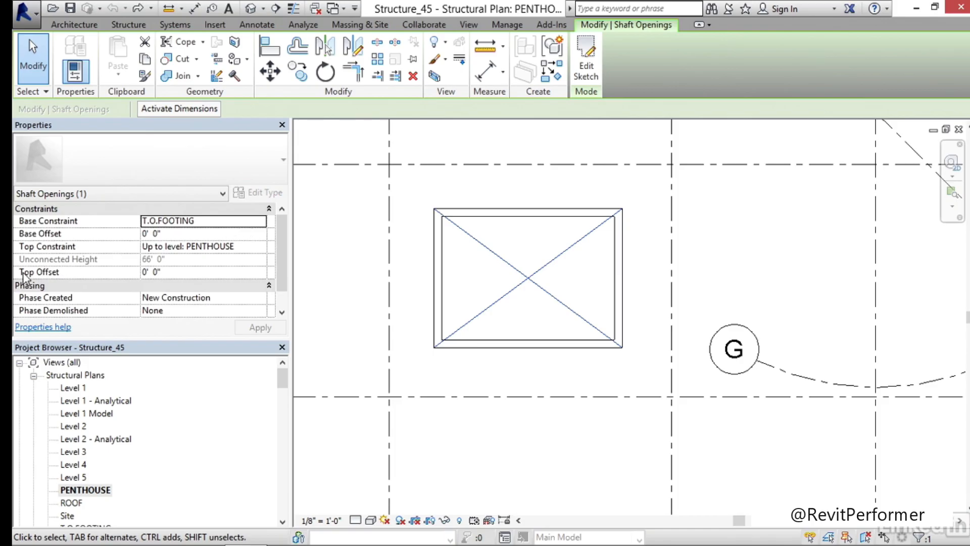
click(183, 272)
text(-7)
key(Return)
middle_drag(493, 295, 526, 315)
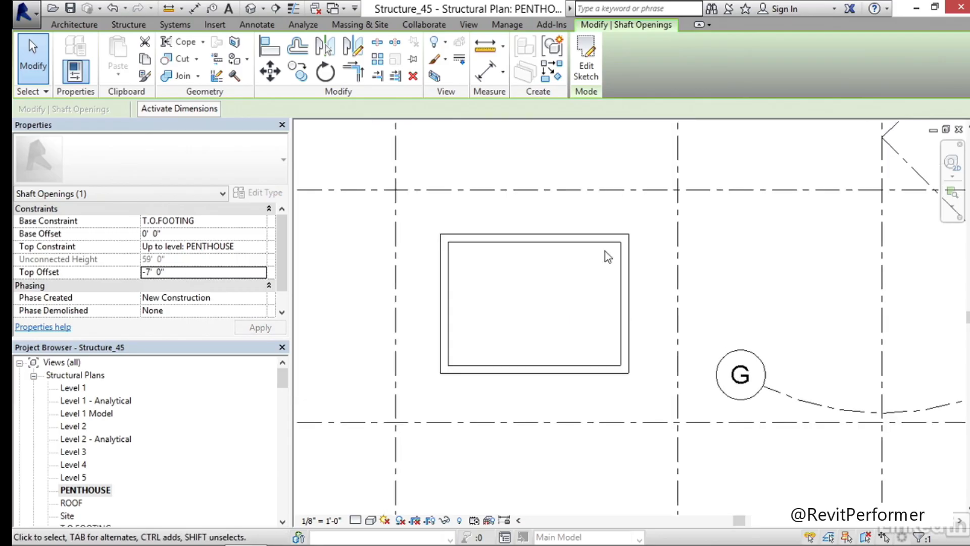
click(555, 329)
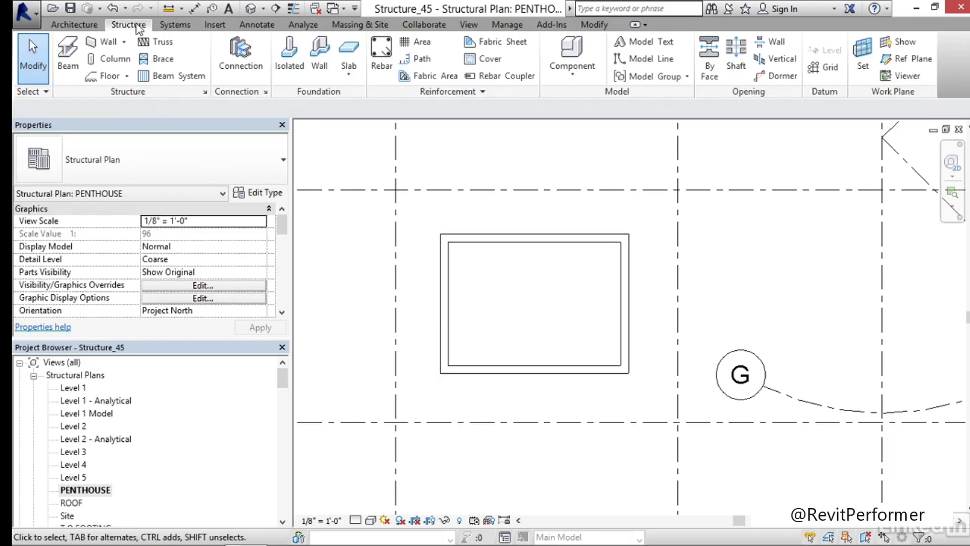
Start a structural floor and create its boundary from the whole chain of shaft walls, offset 1' 0" outward
click(107, 74)
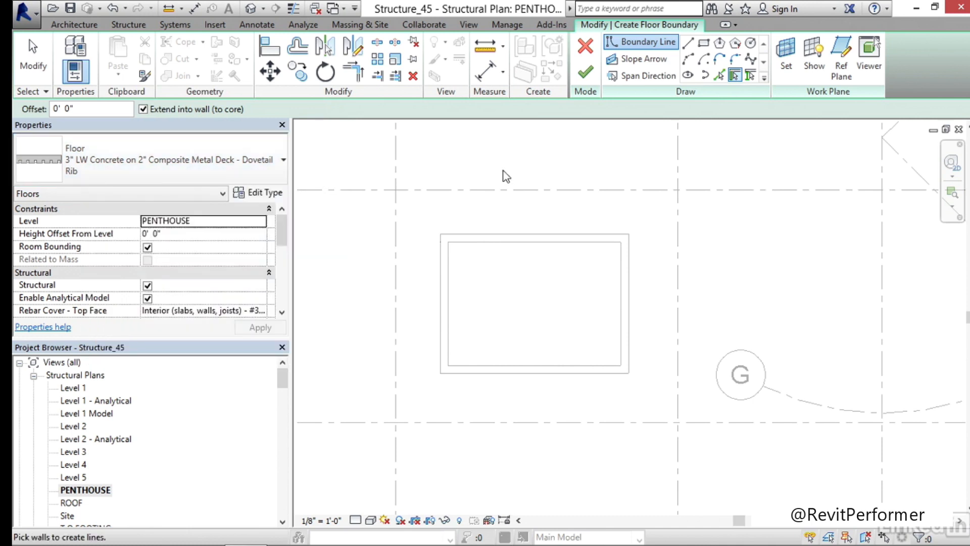
click(737, 76)
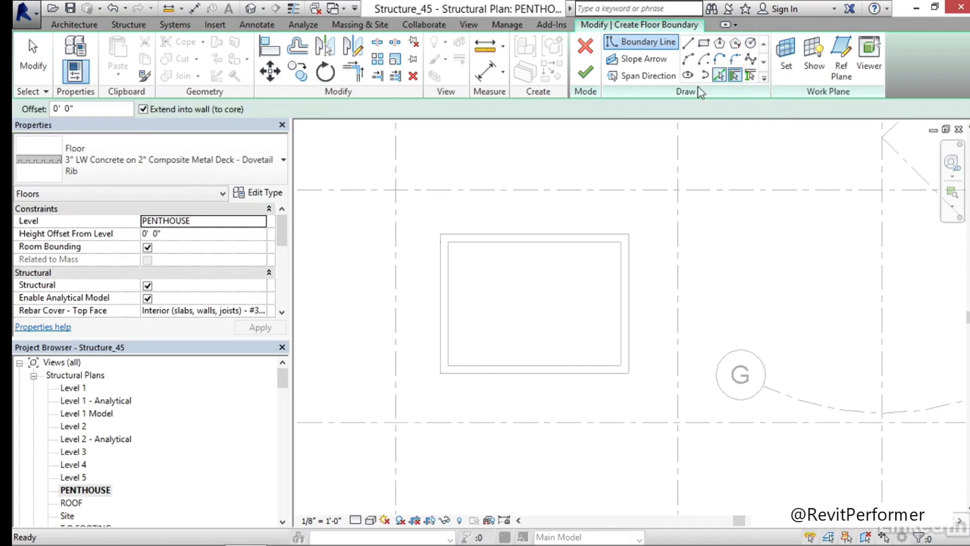
click(96, 109)
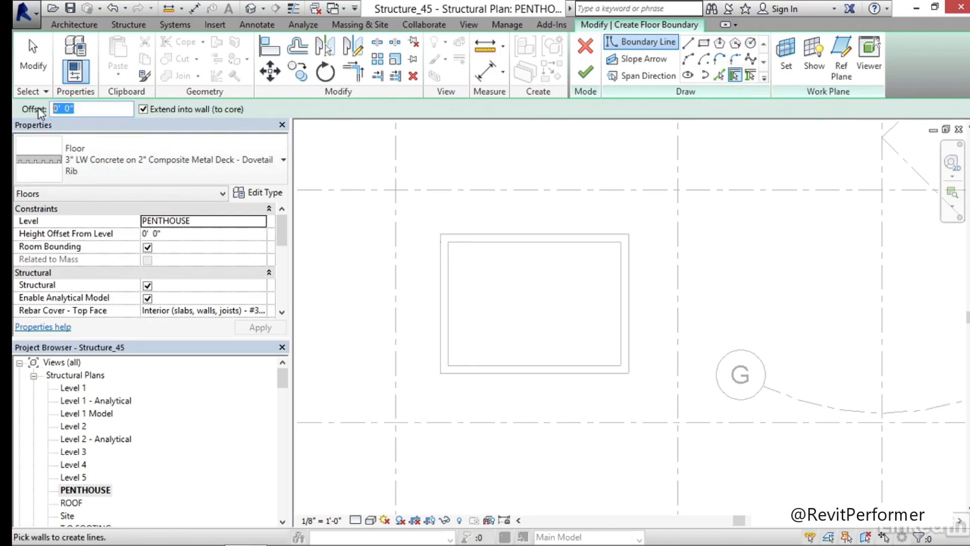
text(1)
mouse_move(511, 291)
middle_down()
mouse_move(490, 271)
mouse_move(528, 300)
mouse_move(457, 293)
mouse_move(474, 281)
mouse_move(507, 288)
middle_up()
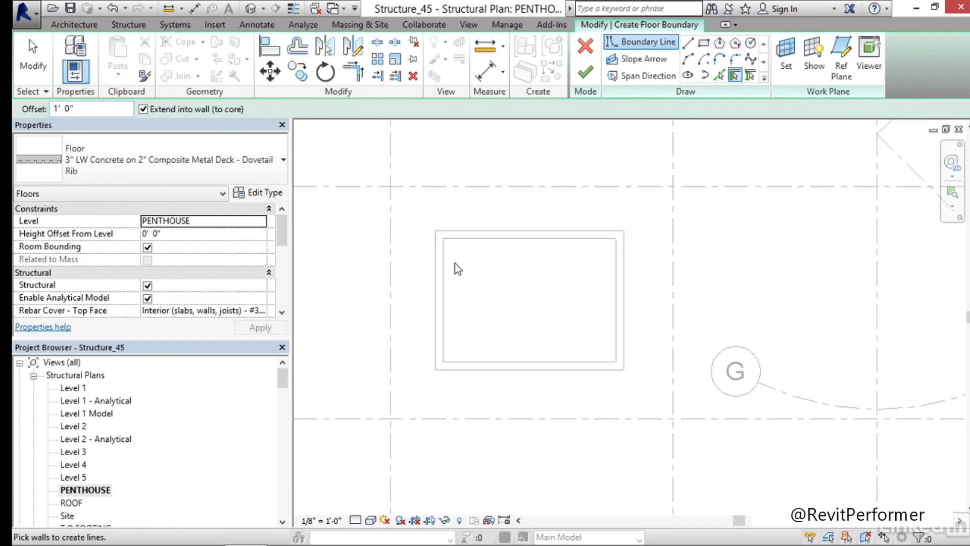
middle_drag(455, 263, 450, 268)
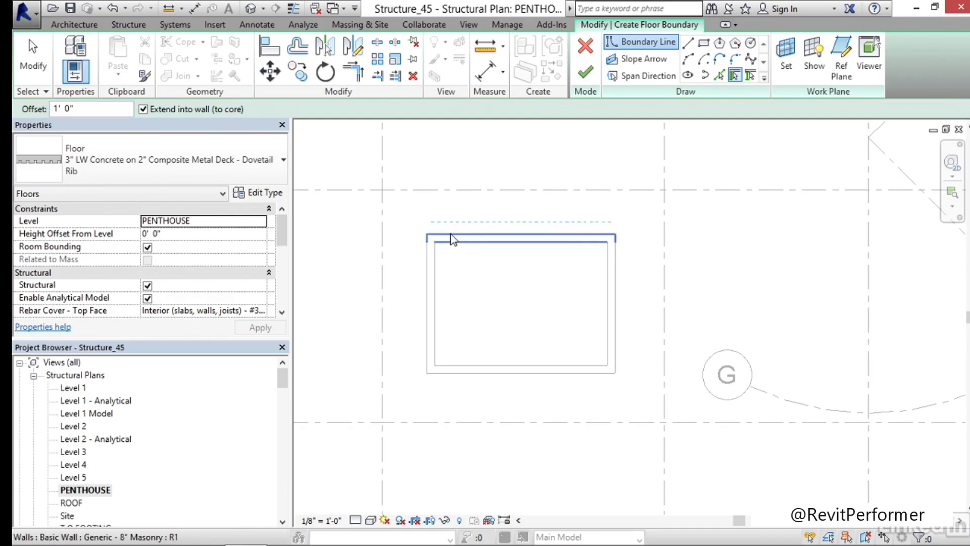
key(Tab)
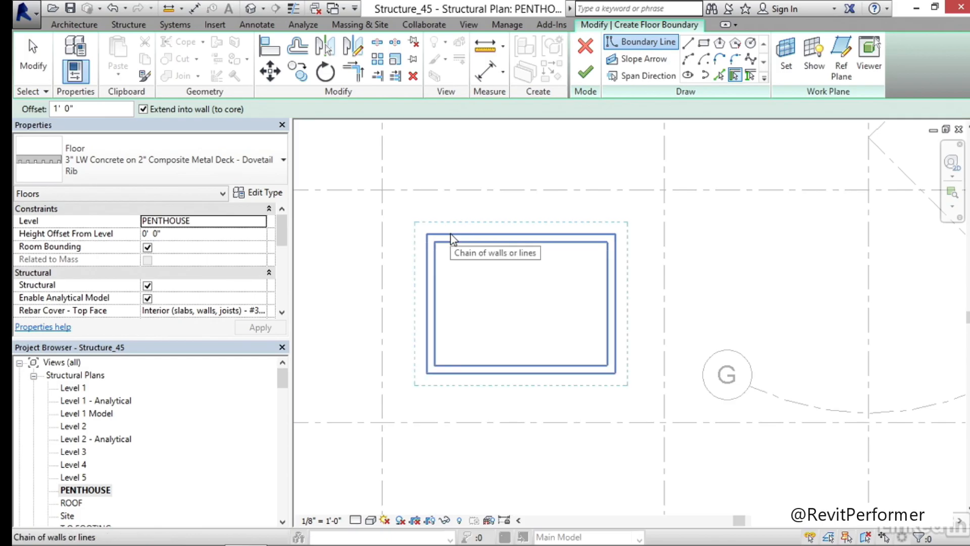
click(452, 238)
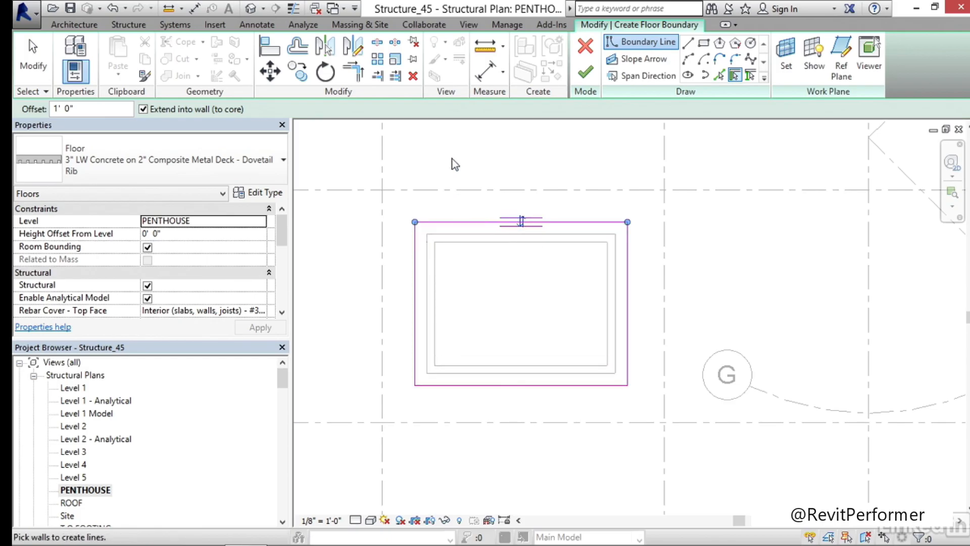
key(Escape)
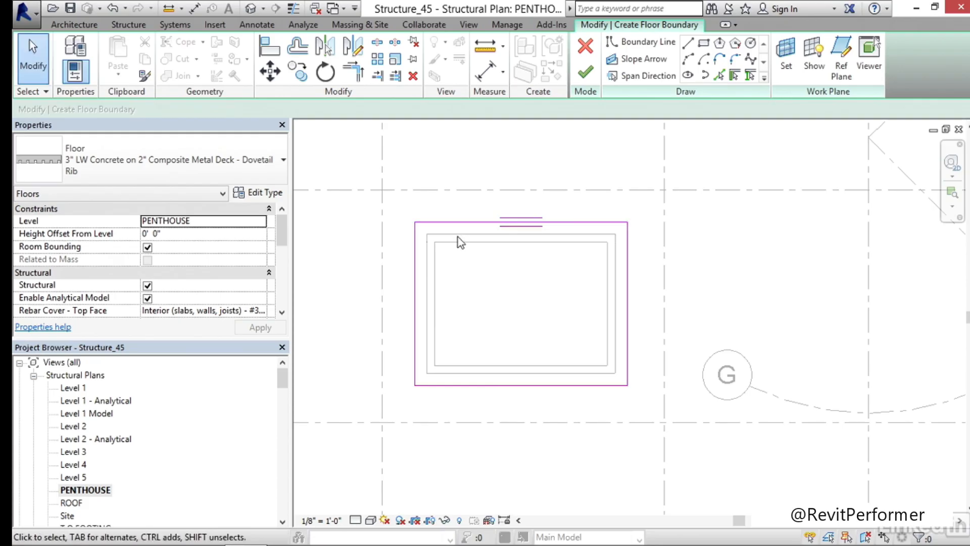
middle_drag(499, 234, 491, 231)
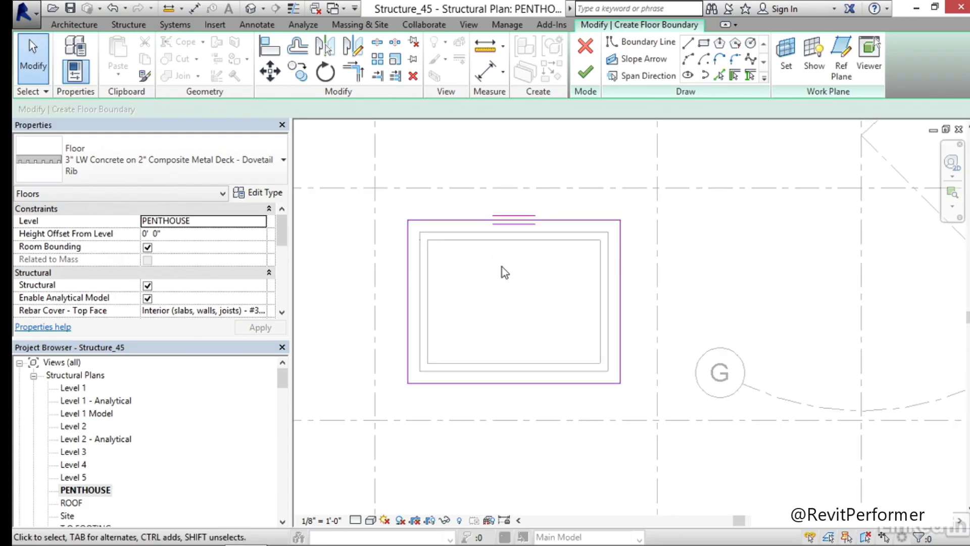
Draw a slope arrow diagonally from the floor boundary's upper-right corner to its lower-left corner
click(649, 63)
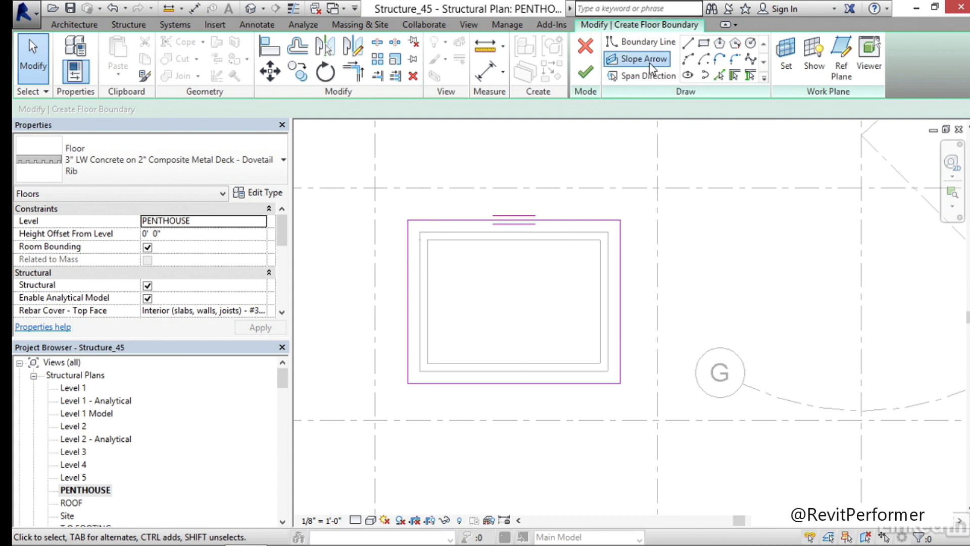
click(621, 220)
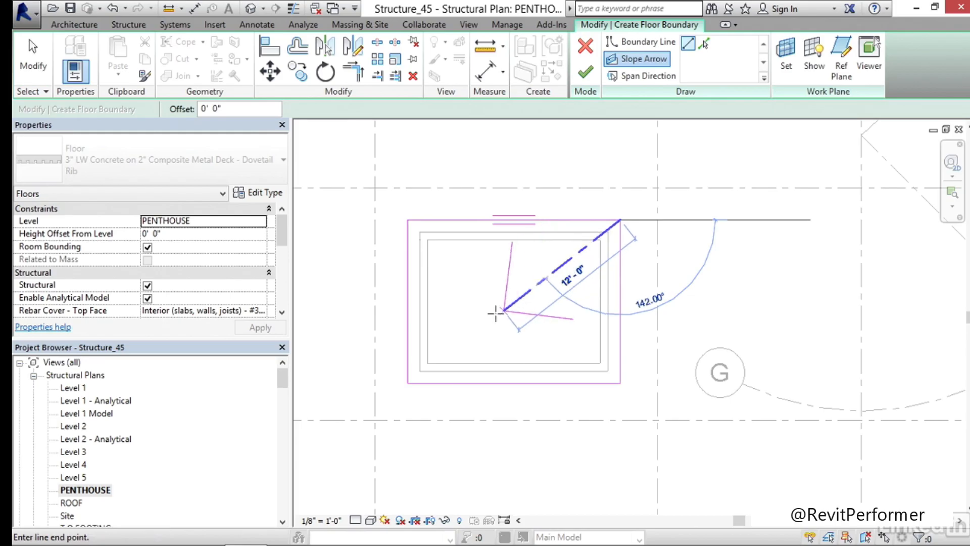
click(408, 383)
click(341, 309)
key(Escape)
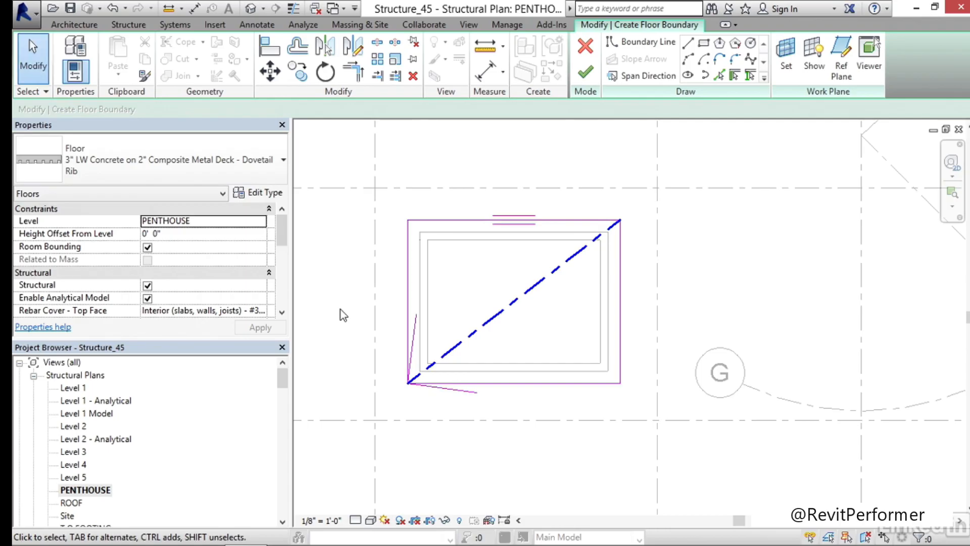
Define the slope arrow by Slope, with a height offset at tail of 0' 0" and a slope of 30°
click(490, 320)
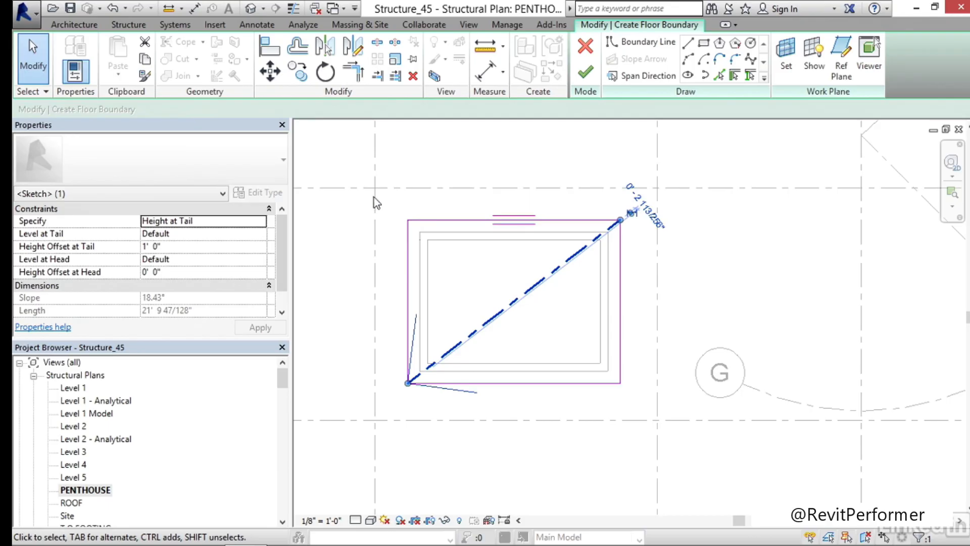
click(214, 223)
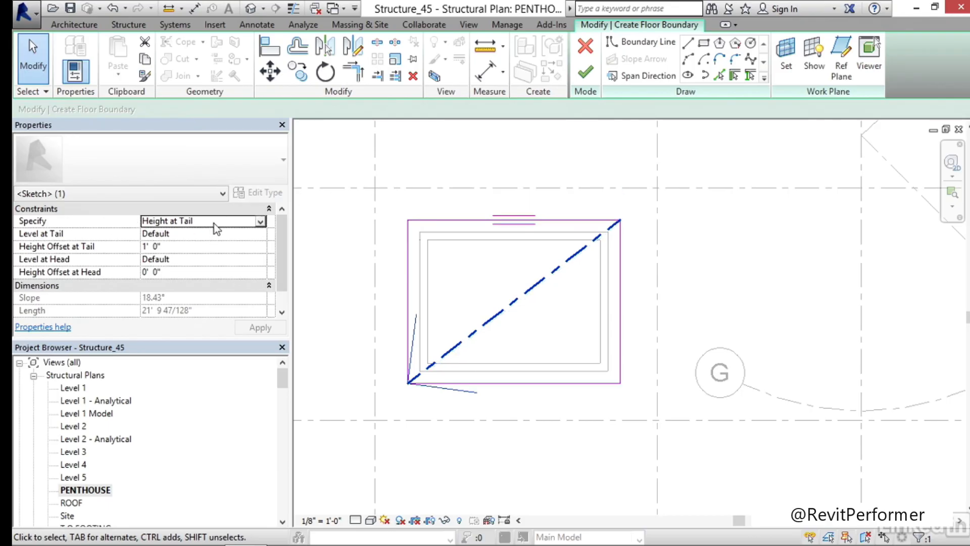
click(260, 223)
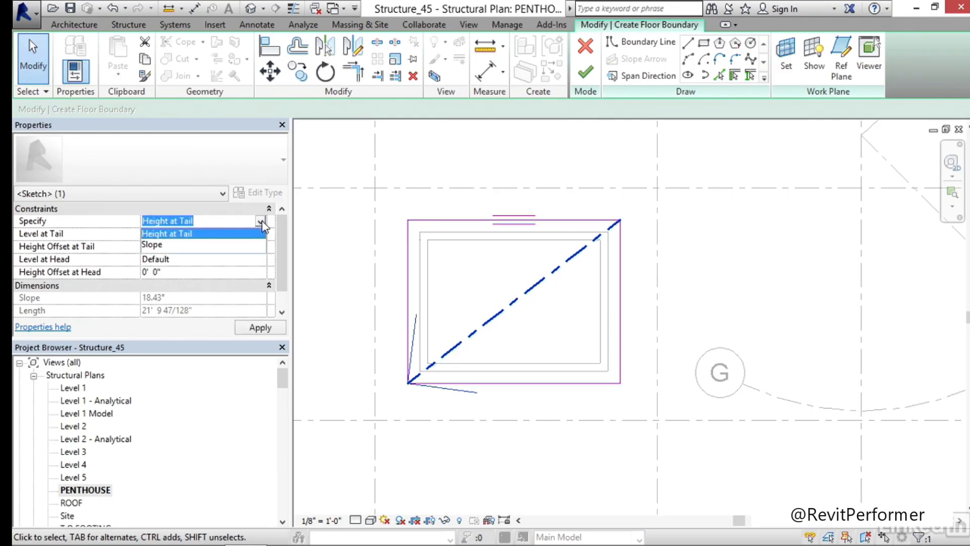
click(156, 245)
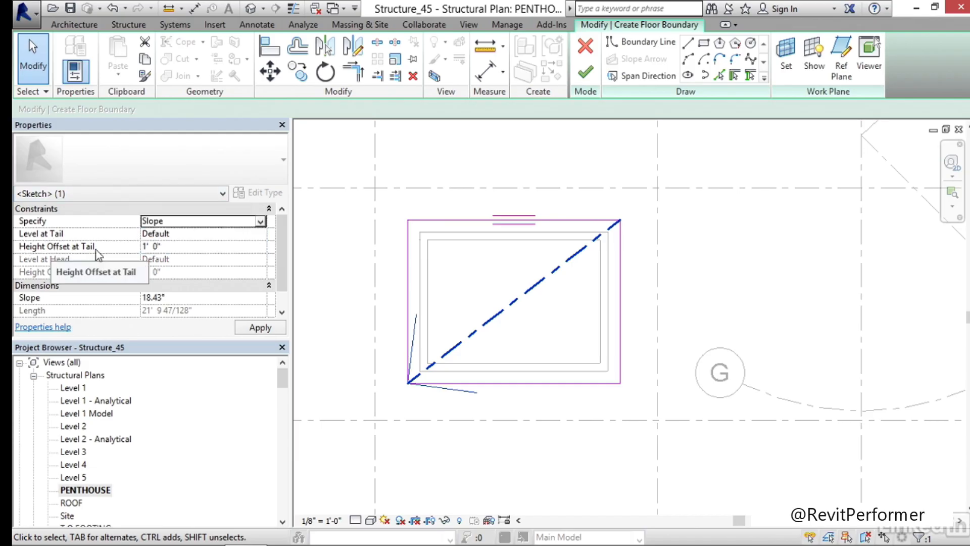
click(185, 246)
text(0)
click(188, 297)
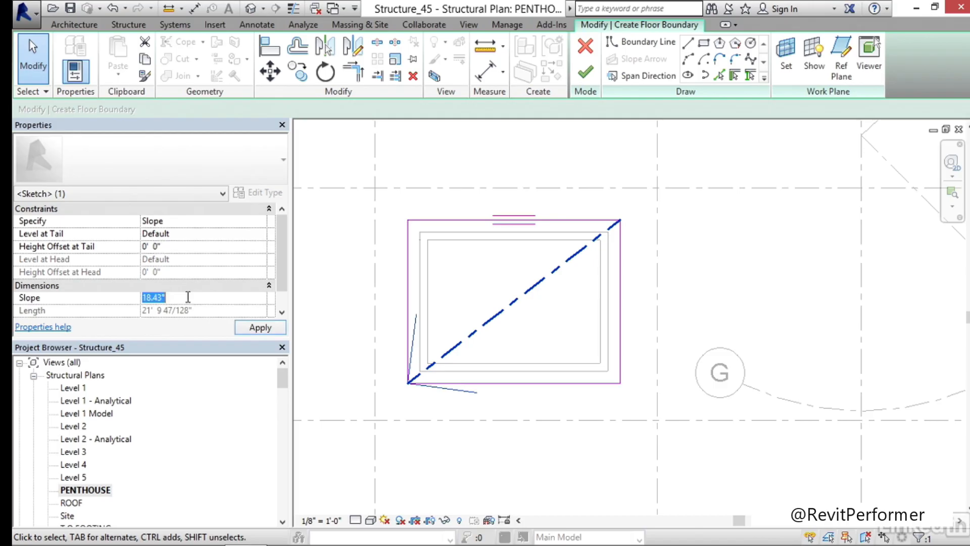
text(30)
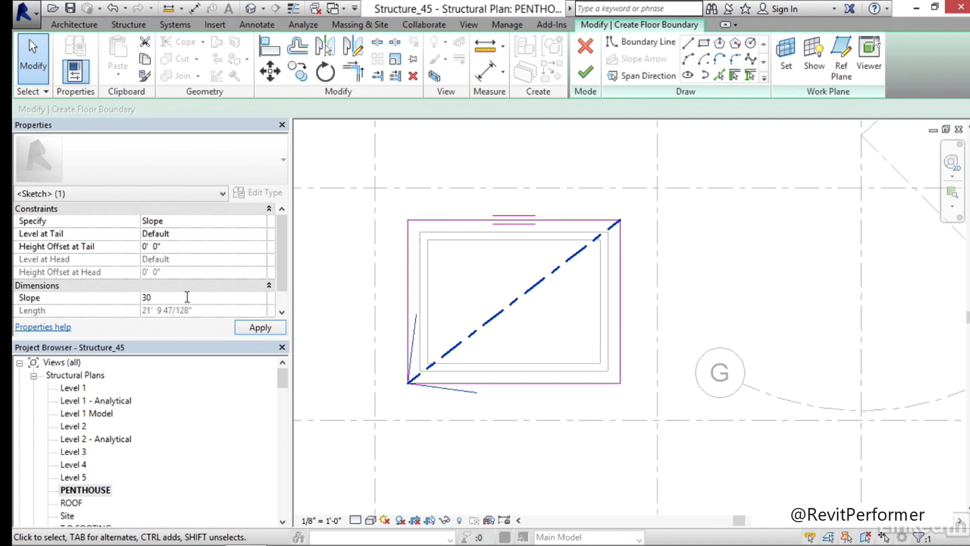
click(258, 327)
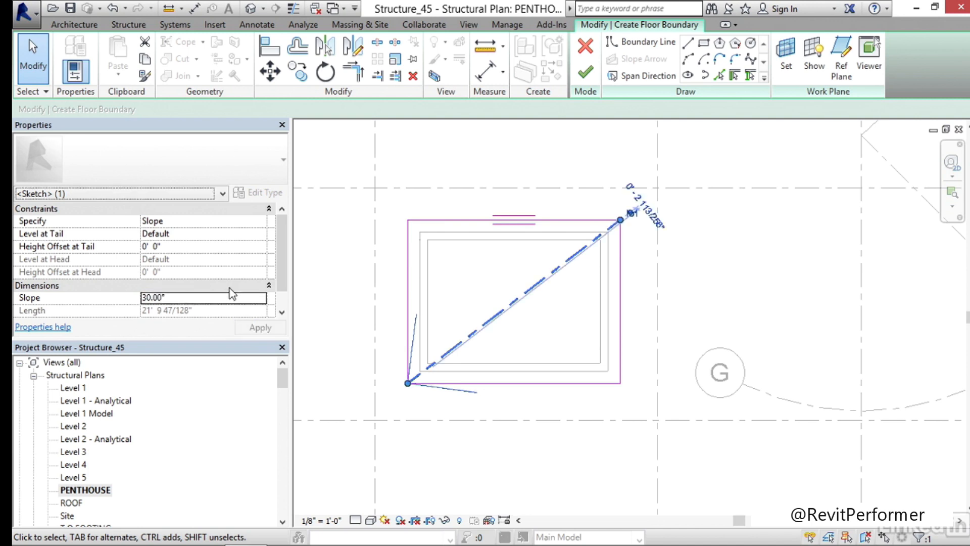
Finish the sloped floor's sketch and attach the walls that go up to its level to its bottom
click(587, 75)
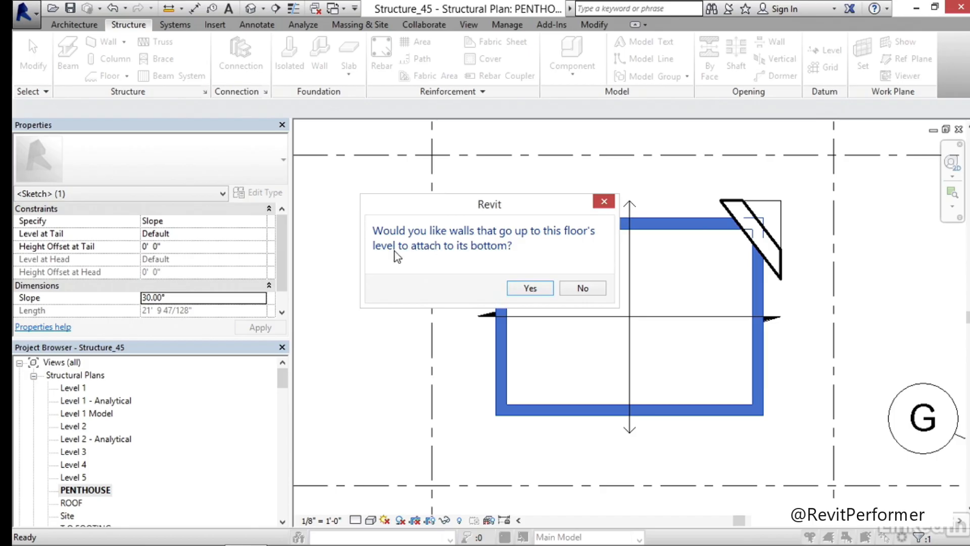
click(535, 289)
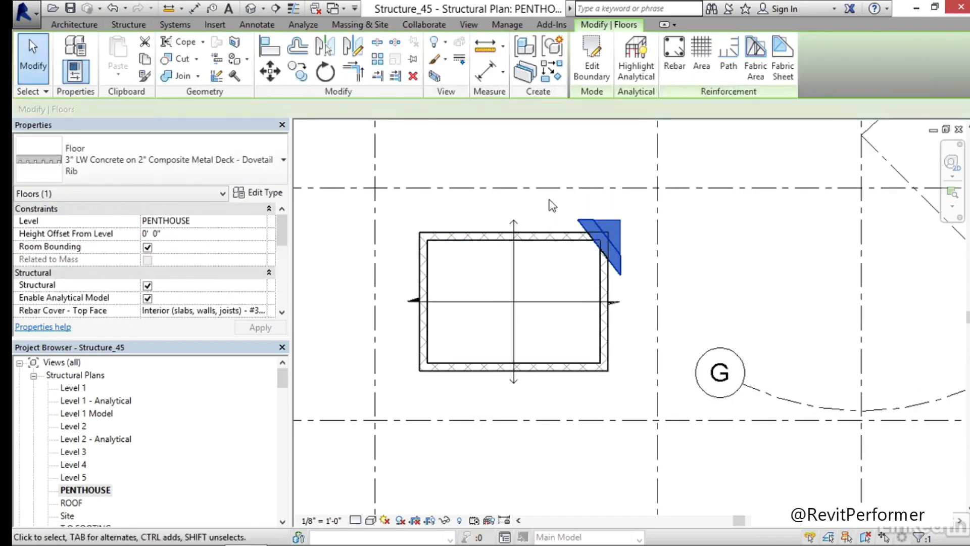
Set the PENTHOUSE plan's view range to an Unlimited top and a cut plane offset of 50' 0"
click(681, 207)
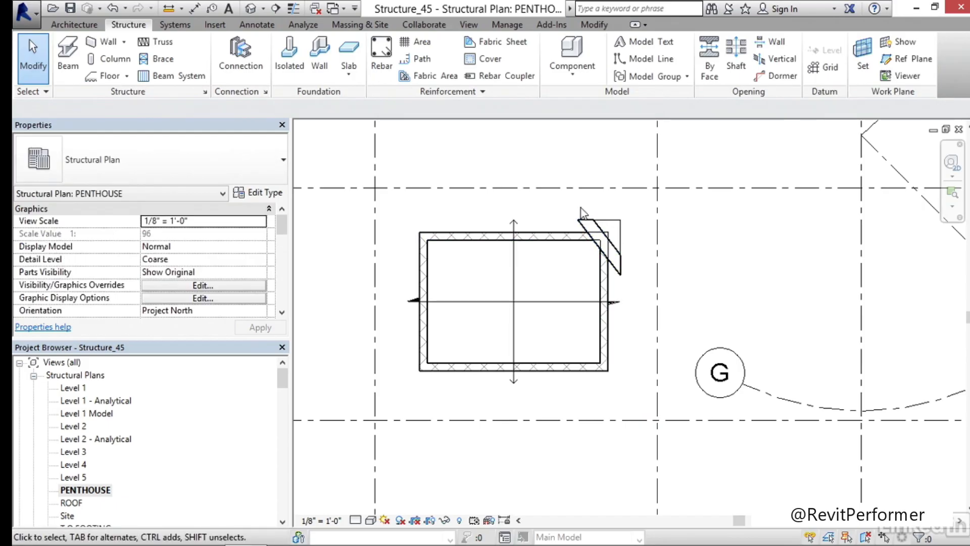
click(280, 222)
drag(281, 223, 283, 262)
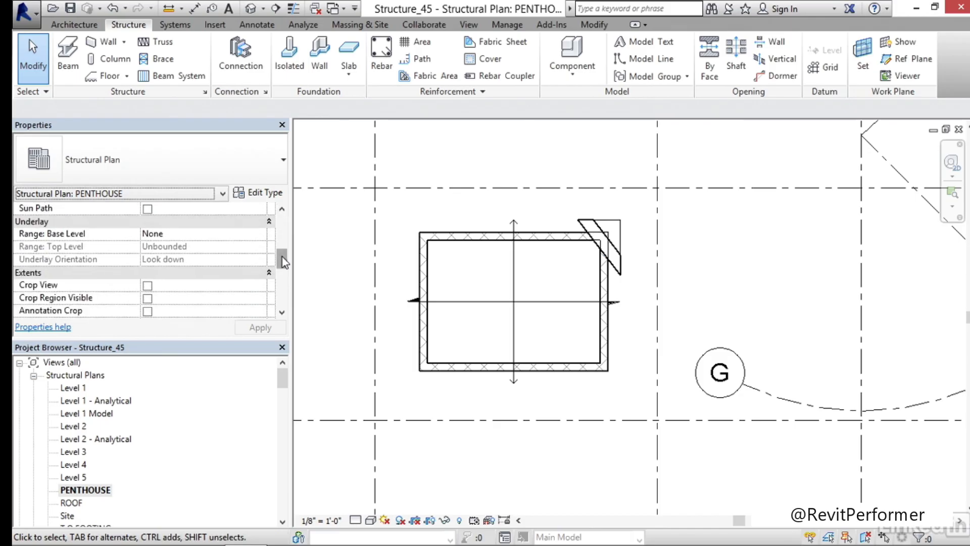
drag(283, 262, 284, 277)
click(243, 261)
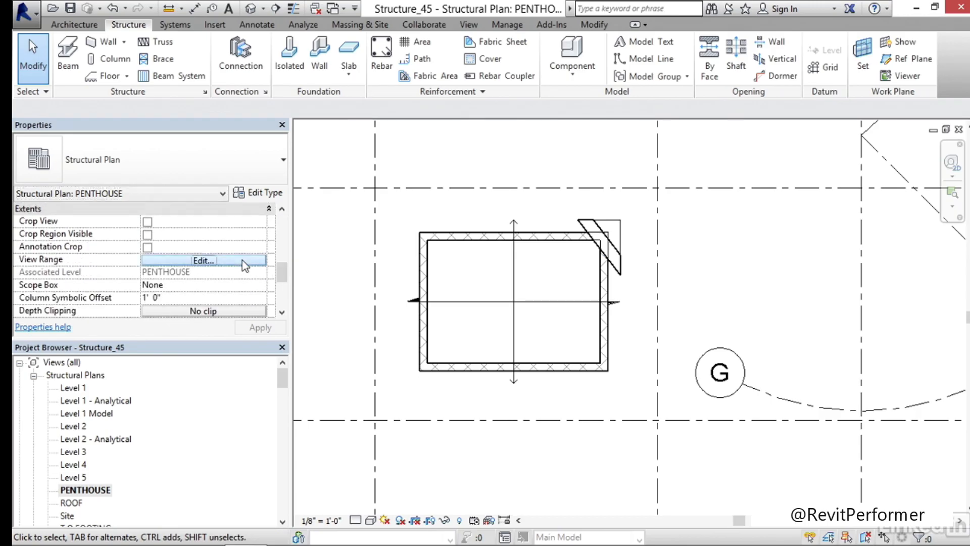
click(238, 141)
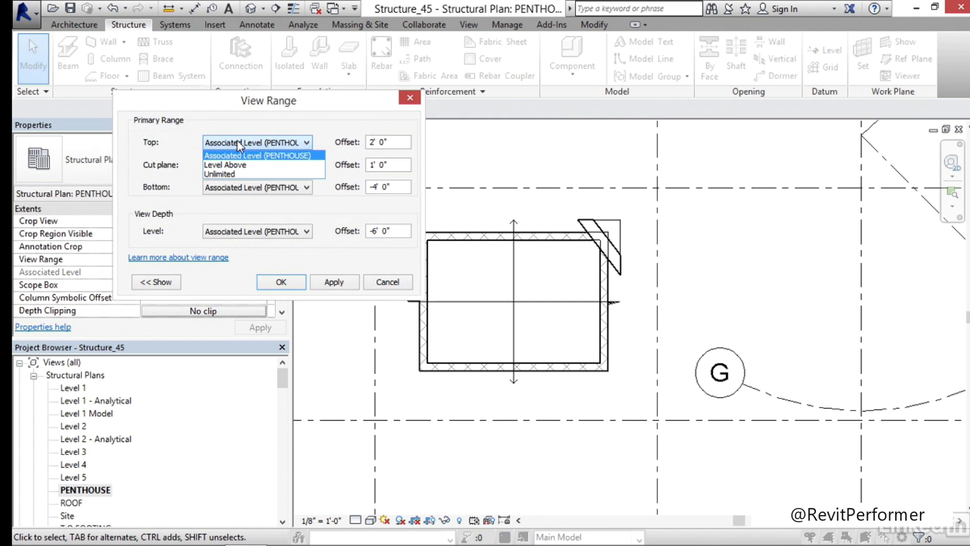
click(243, 173)
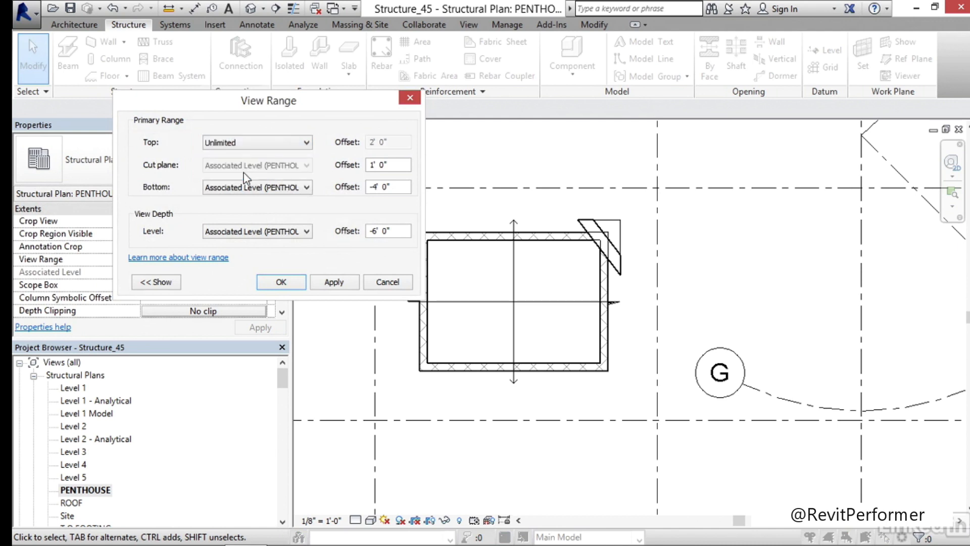
drag(401, 164, 374, 164)
click(337, 281)
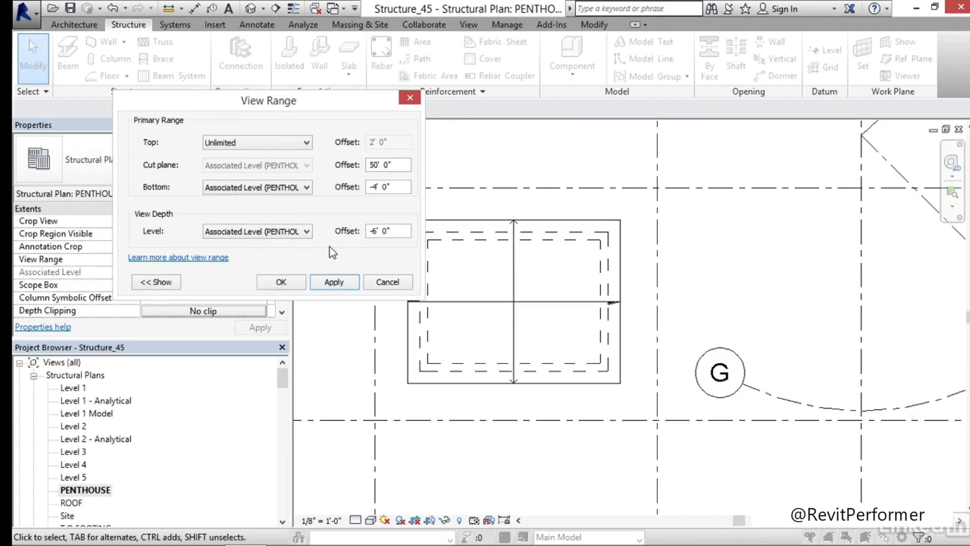
click(294, 282)
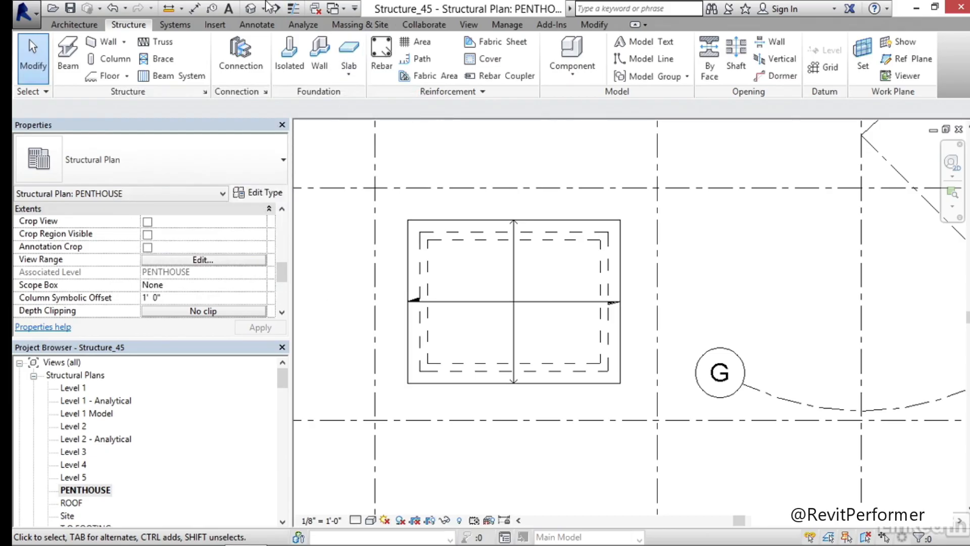
Open the default 3D view and examine the sloped floor over the shaft walls
click(251, 11)
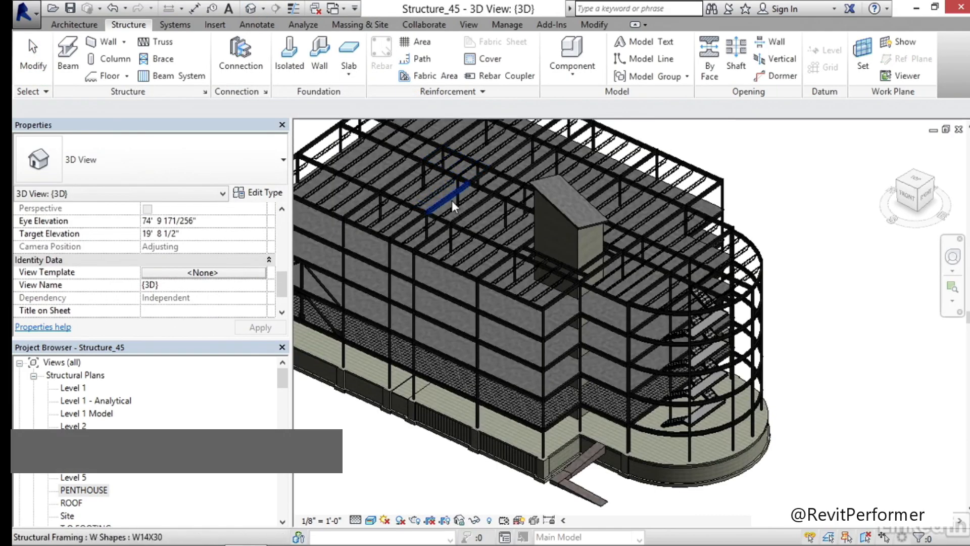
shift+middle_drag(527, 250, 809, 202)
scroll(558, 160, up, 5)
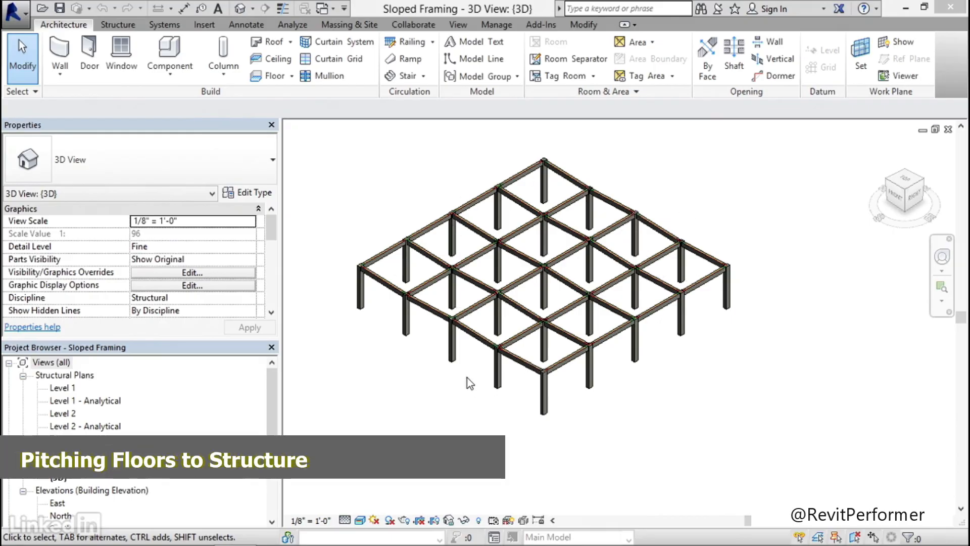
Hide all analytical model categories in the Sloped Framing project's {3D} view
mouse_move(479, 381)
middle_down()
mouse_move(470, 389)
mouse_move(484, 398)
middle_up()
scroll(457, 210, up, 8)
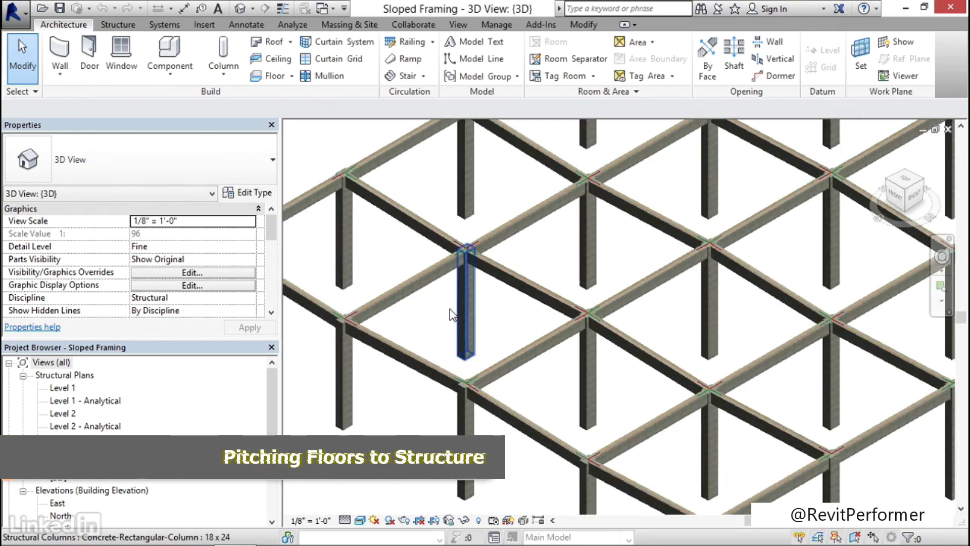
scroll(463, 212, down, 6)
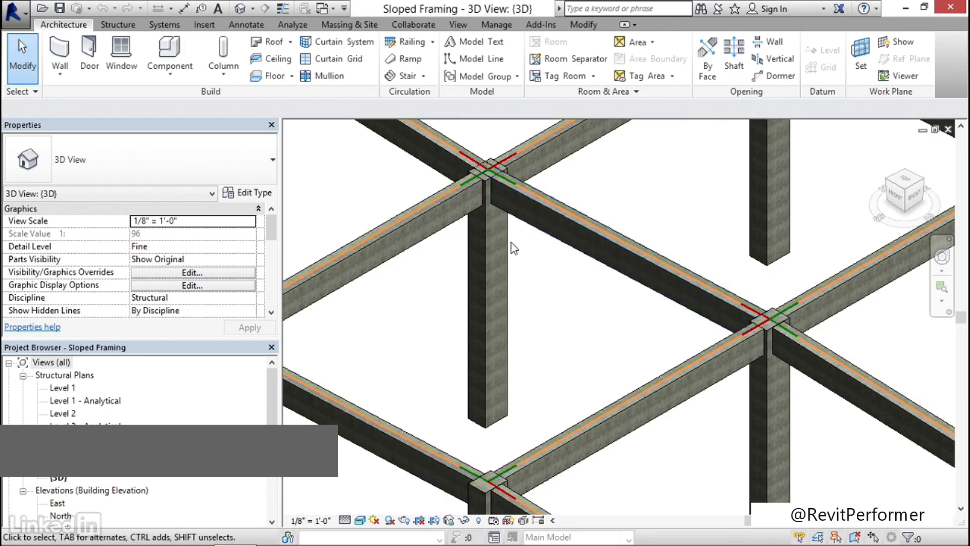
scroll(502, 268, down, 5)
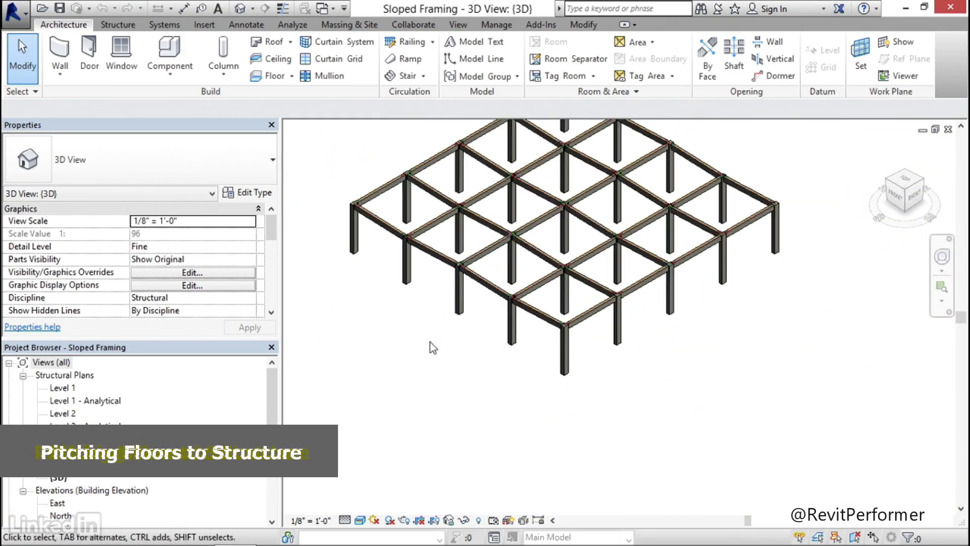
key(v)
key(g)
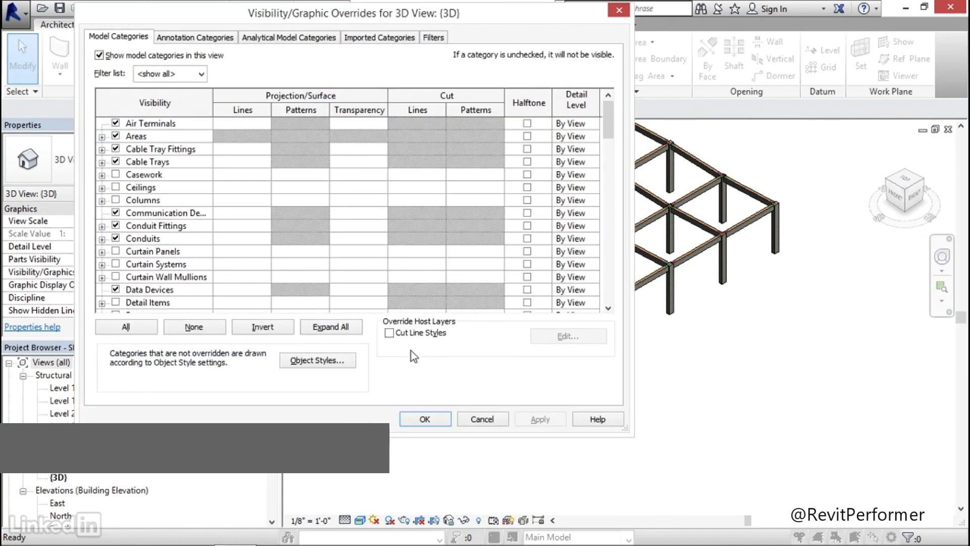
click(295, 39)
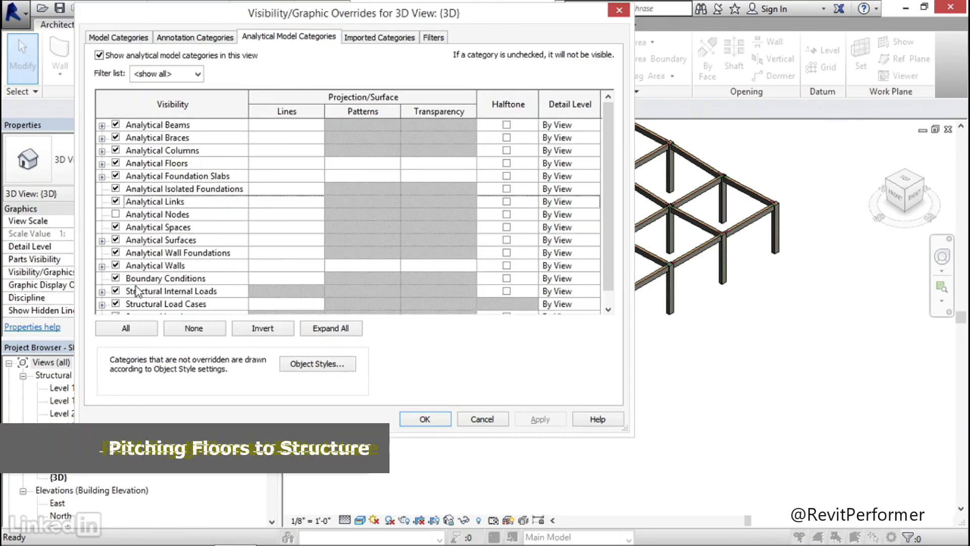
click(126, 328)
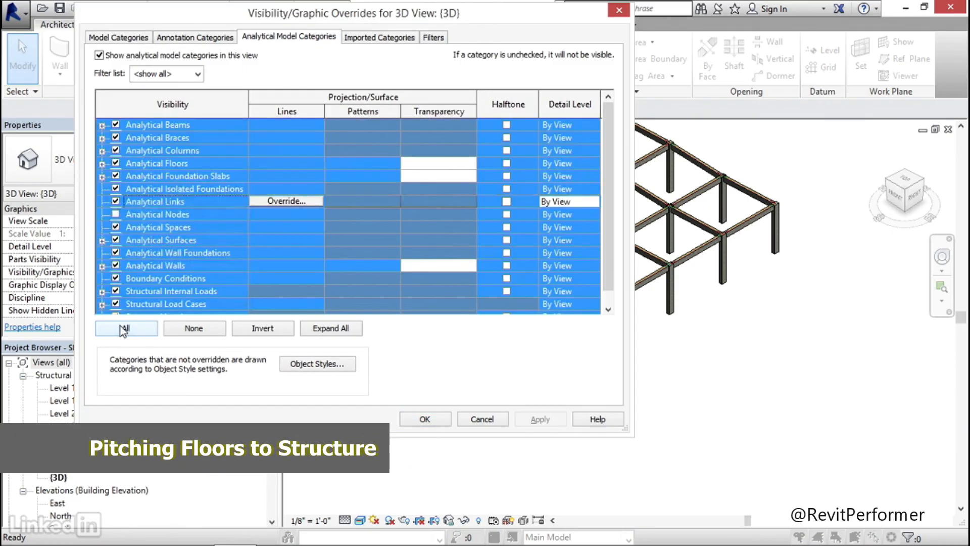
click(116, 240)
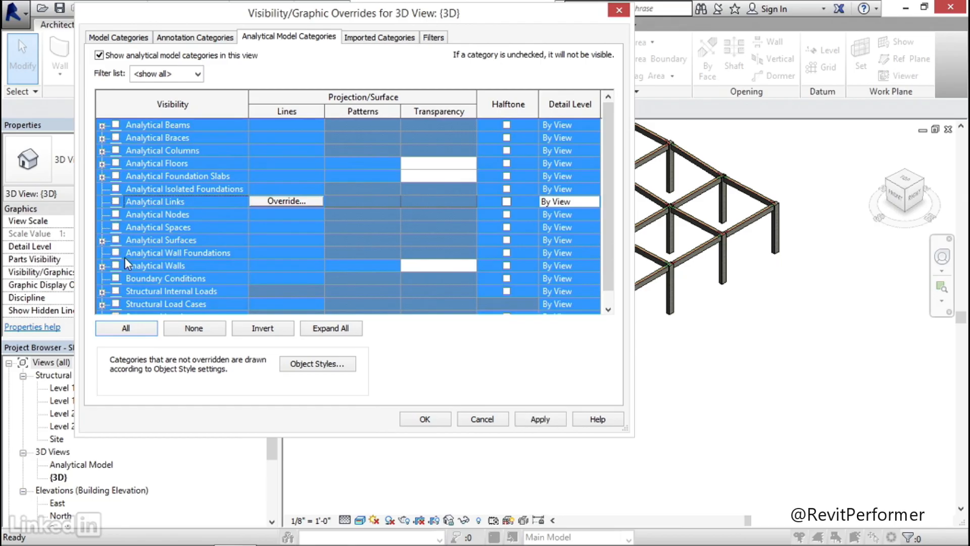
click(539, 419)
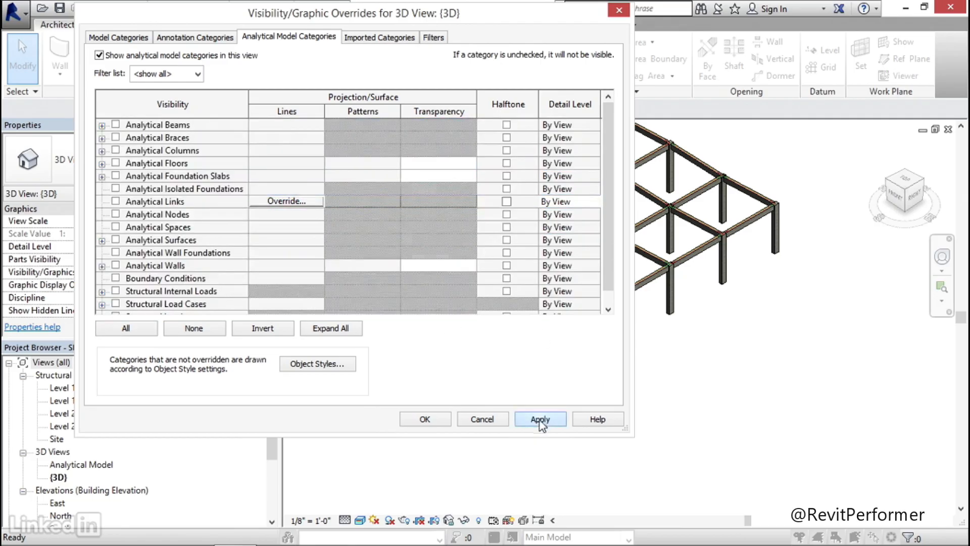
click(424, 419)
middle_drag(443, 350, 426, 374)
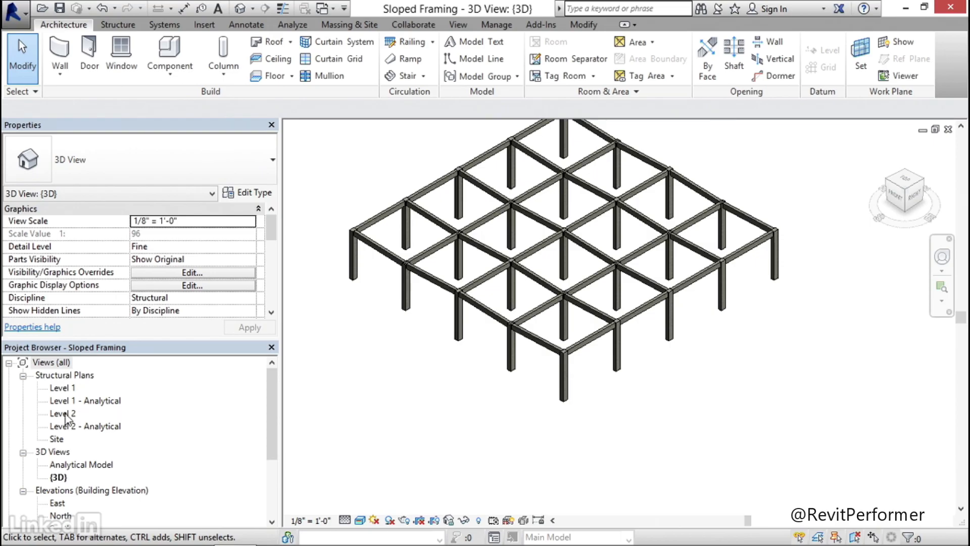
Start a structural floor in the Level 2 plan using the 6" Concrete type
double_click(64, 414)
click(118, 24)
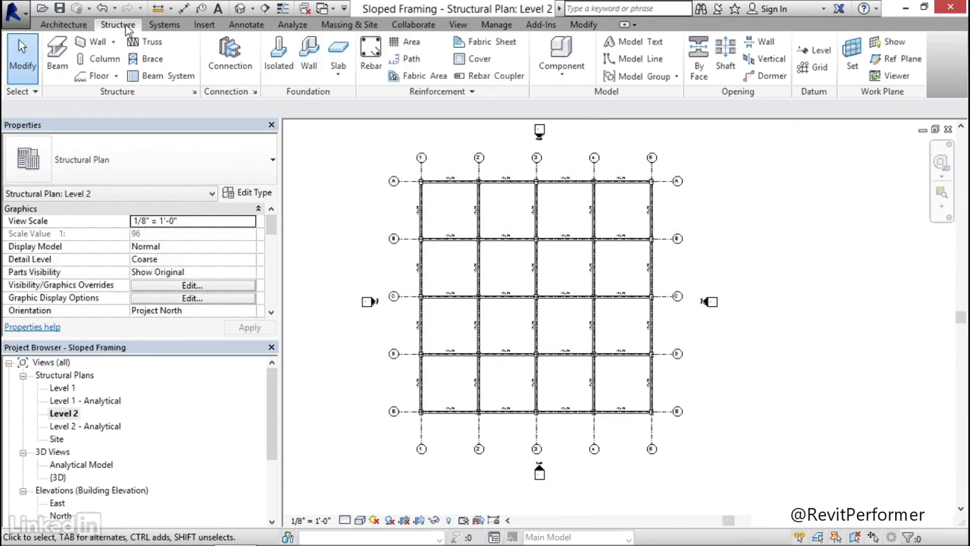
click(98, 76)
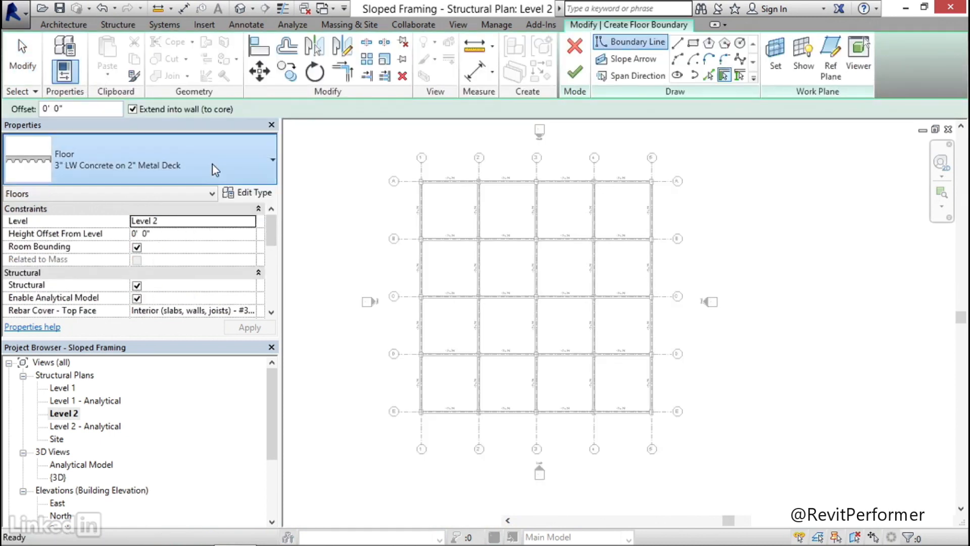
click(213, 164)
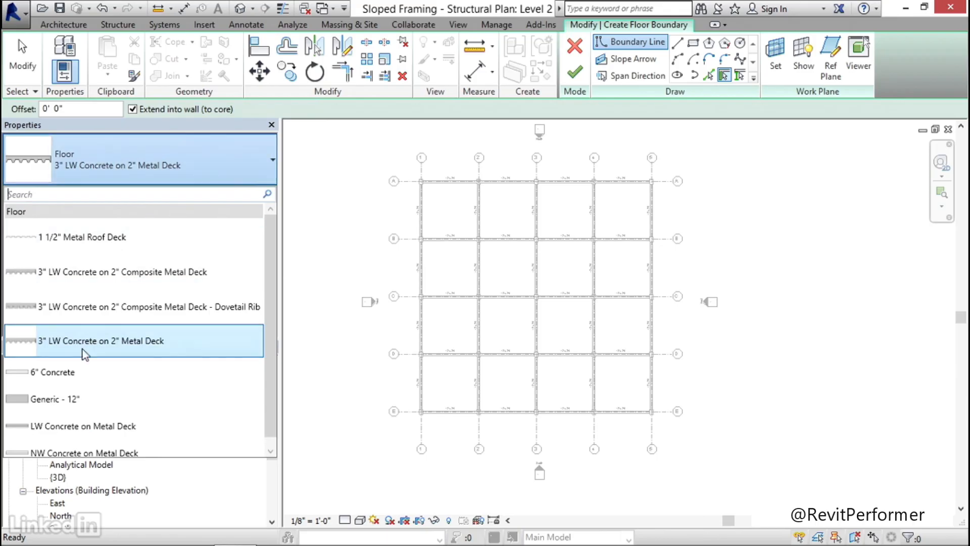
click(69, 378)
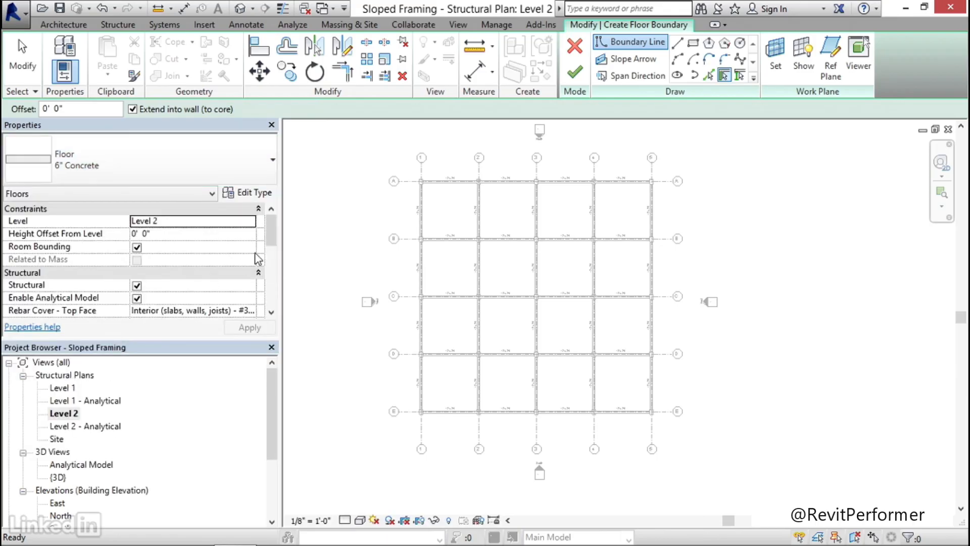
Create floor boundary lines by picking one perimeter beam on each of the four sides of the framing grid
middle_drag(331, 238, 316, 238)
scroll(393, 214, up, 5)
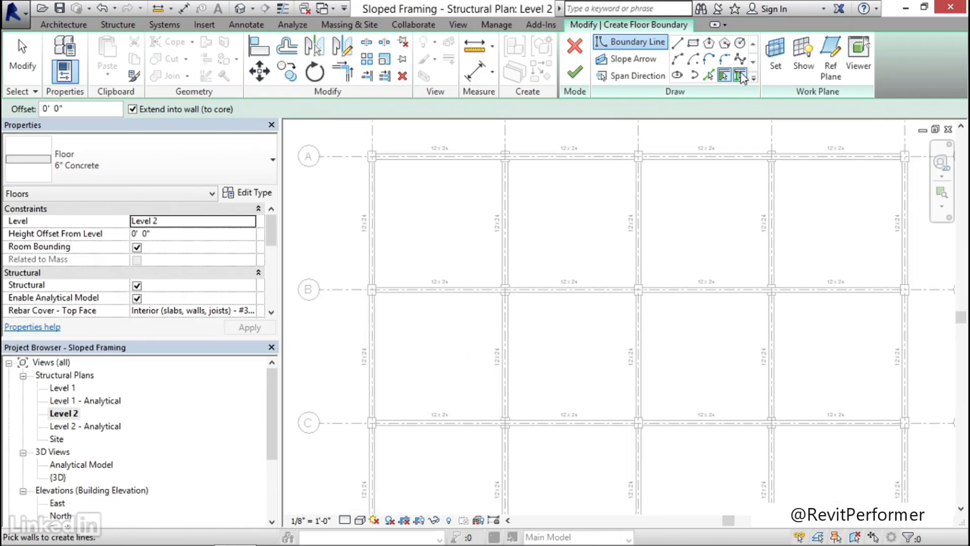
click(740, 76)
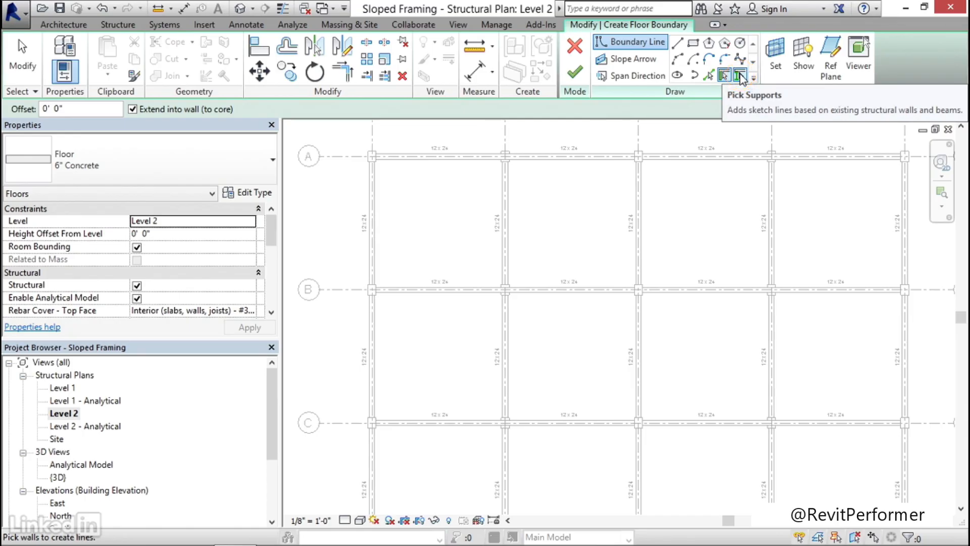
click(372, 186)
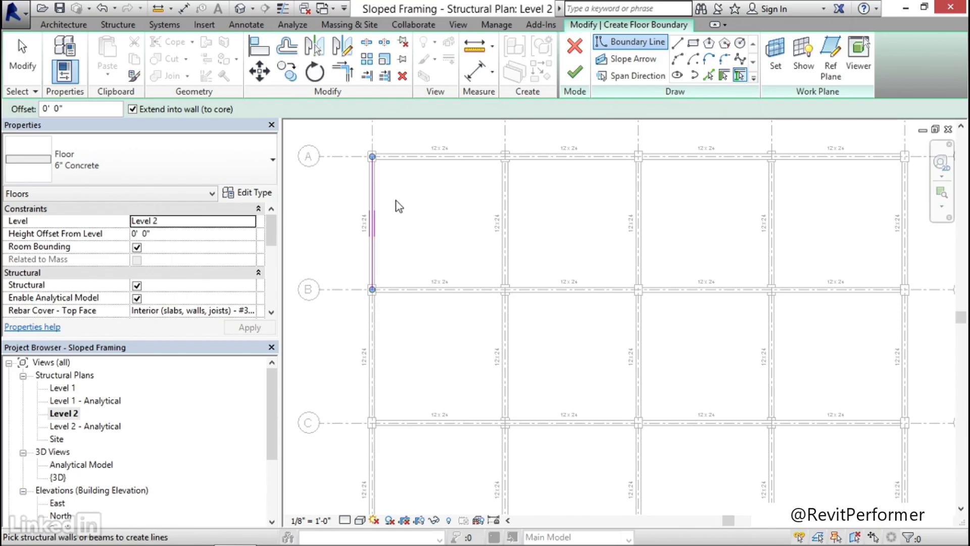
click(442, 156)
scroll(447, 176, down, 2)
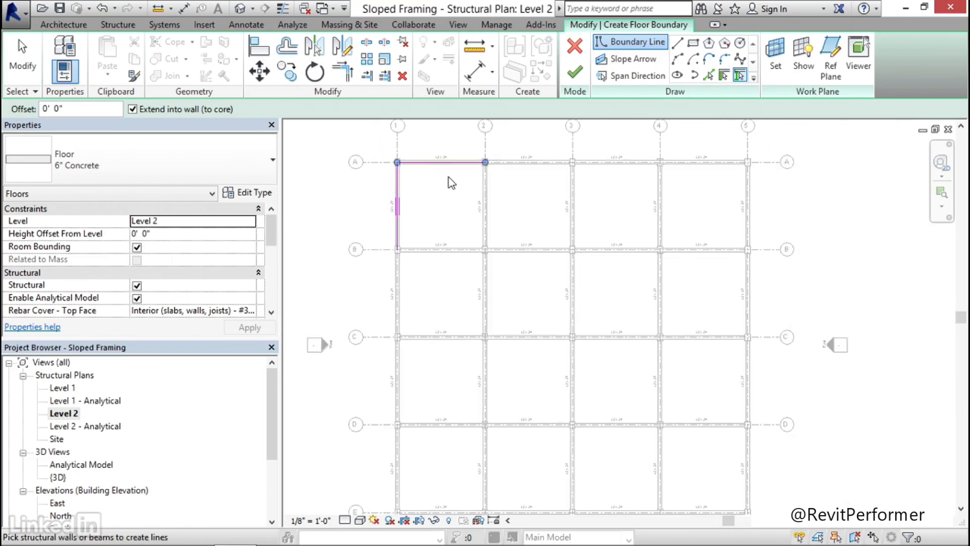
click(670, 218)
scroll(656, 341, down, 1)
middle_drag(655, 341, 652, 235)
click(639, 359)
key(Escape)
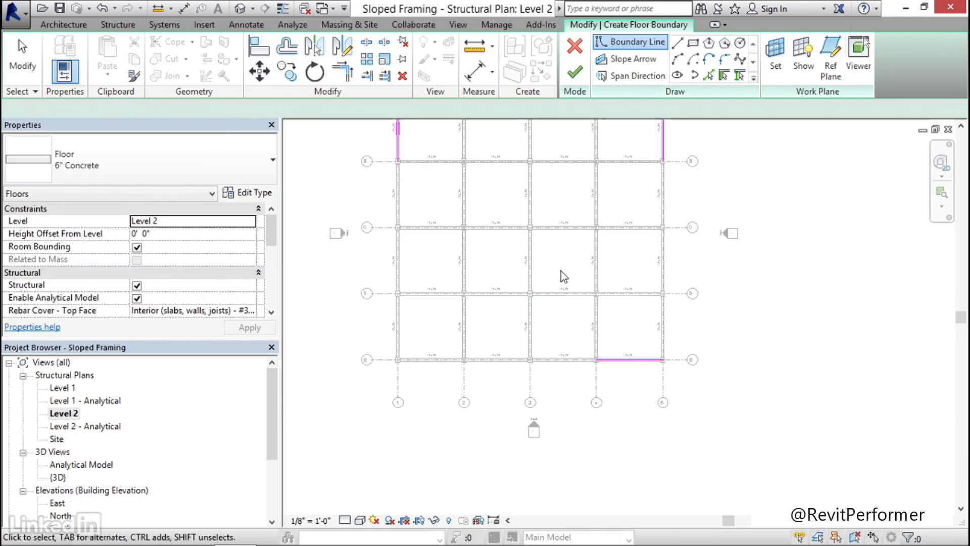
Trim the four boundary lines to each other at the corners to close a rectangle around the framing
scroll(562, 273, down, 1)
middle_drag(544, 225, 535, 240)
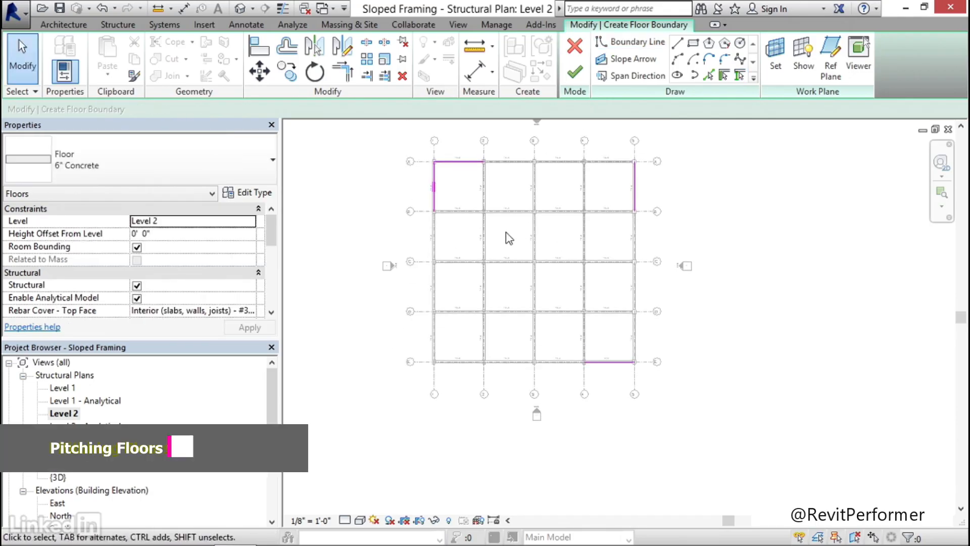
key(t)
key(r)
click(478, 162)
click(635, 173)
click(636, 206)
click(625, 362)
click(608, 362)
click(435, 207)
key(Escape)
key(Escape)
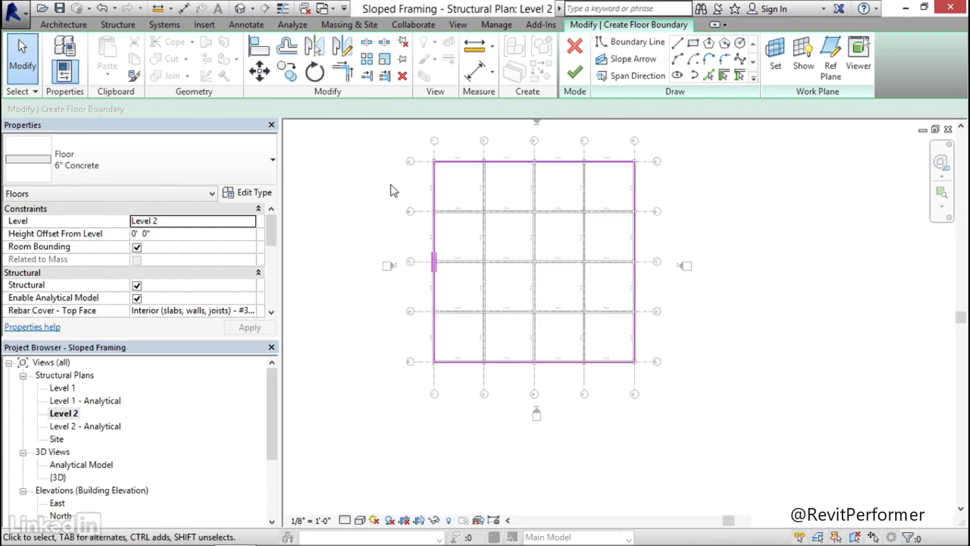
Finish the floor sketch and show the slab on its framing in the default 3D view
click(574, 72)
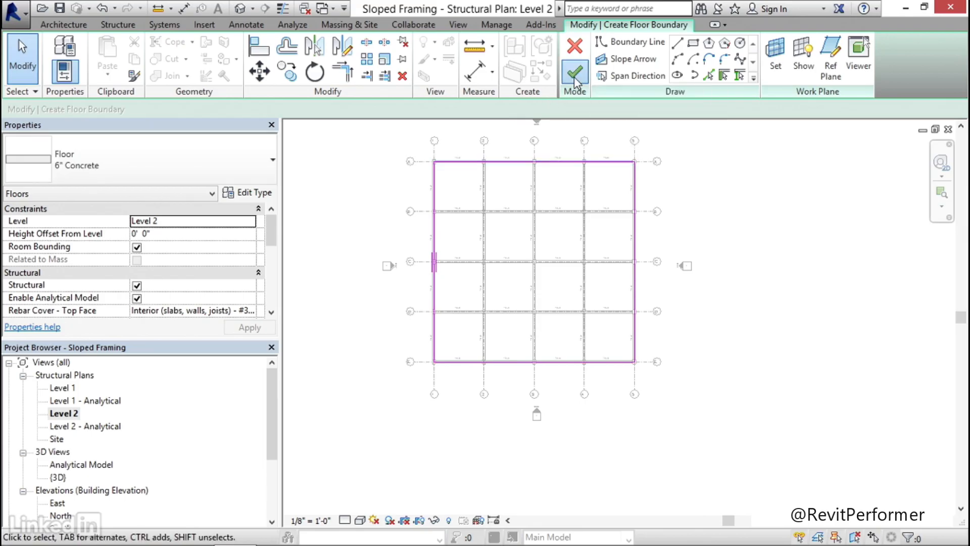
click(387, 197)
click(241, 9)
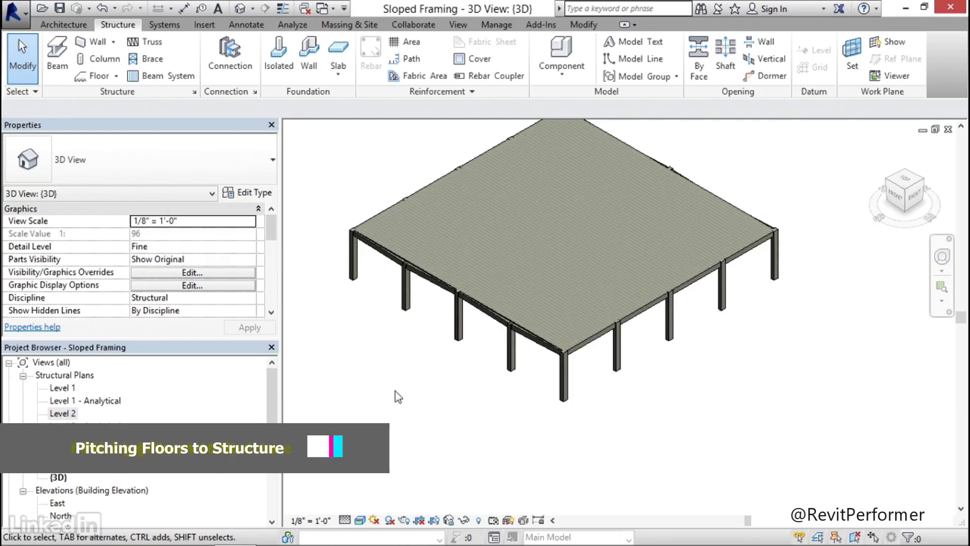
shift+middle_drag(396, 391, 395, 375)
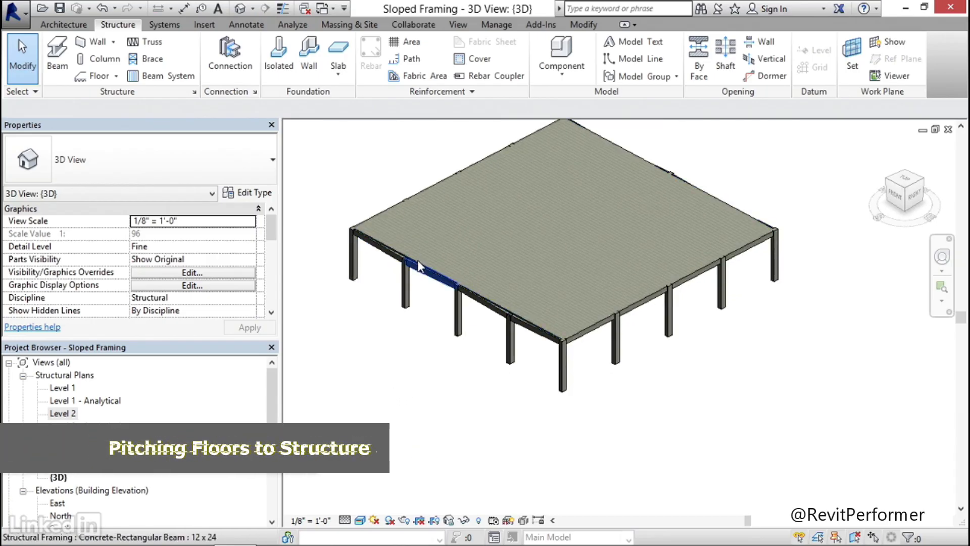
Enable selection by face, start Pick Supports on the slab, and pick the perimeter beams along its front edge as supports
click(854, 537)
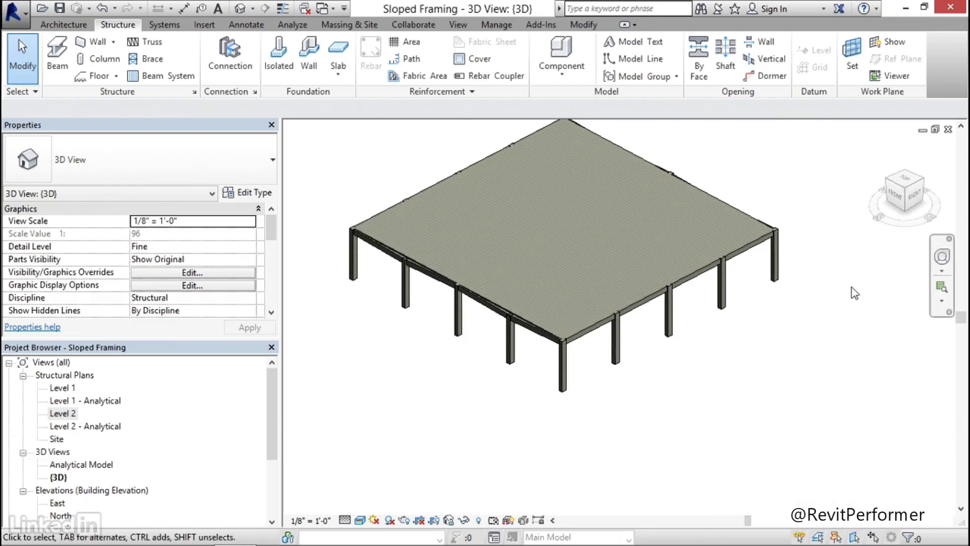
click(634, 202)
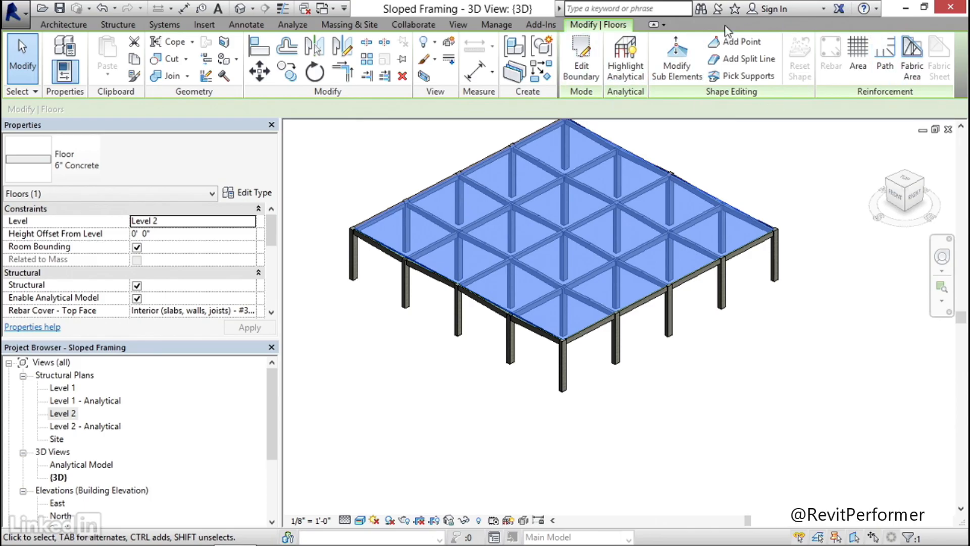
click(739, 77)
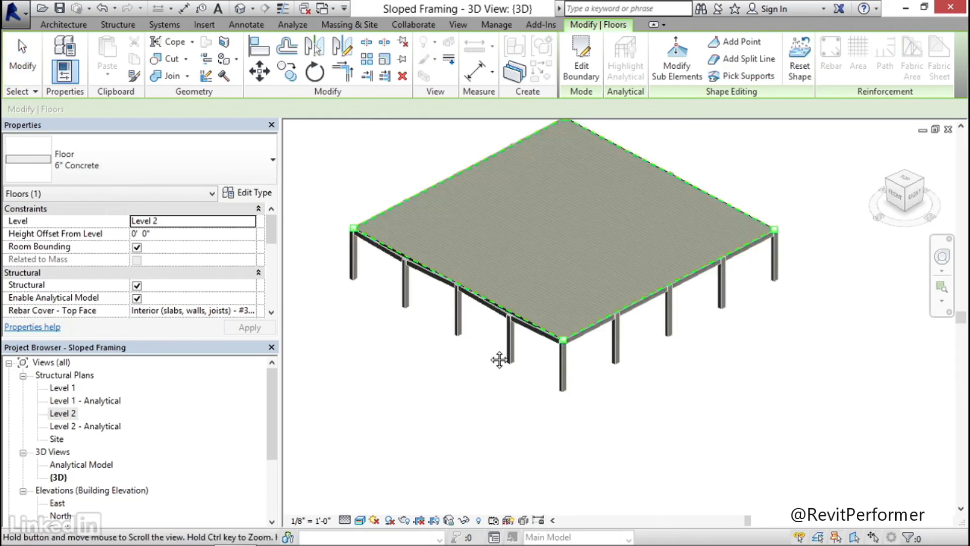
scroll(540, 368, up, 3)
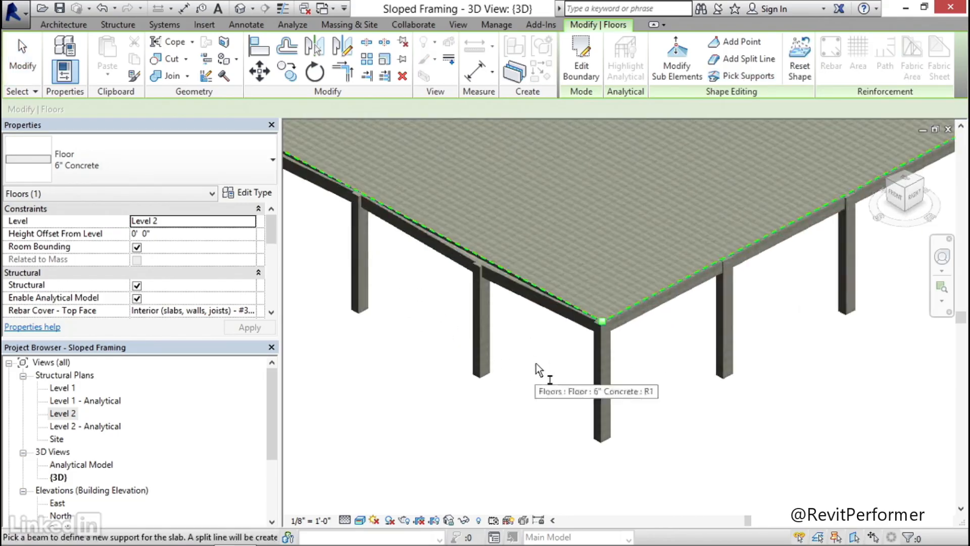
click(496, 297)
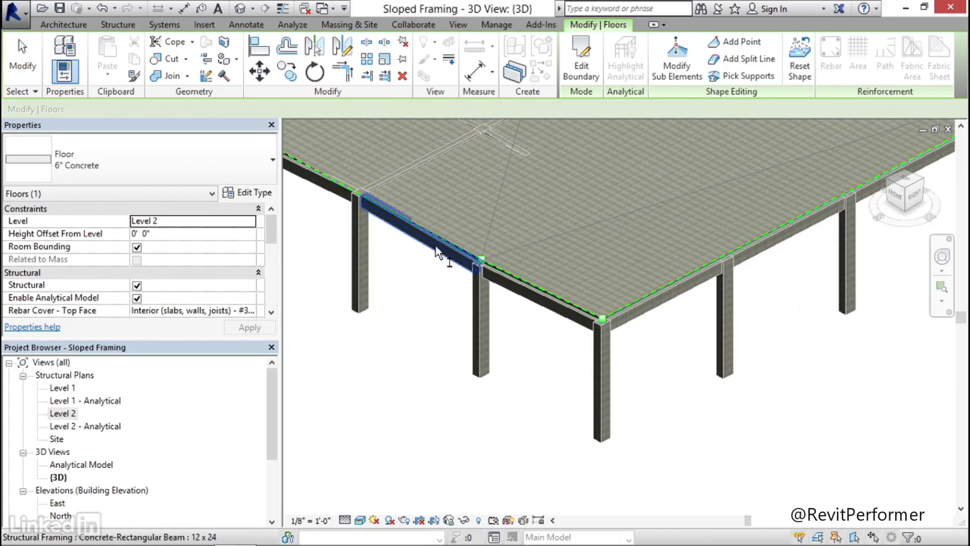
middle_drag(445, 265, 568, 320)
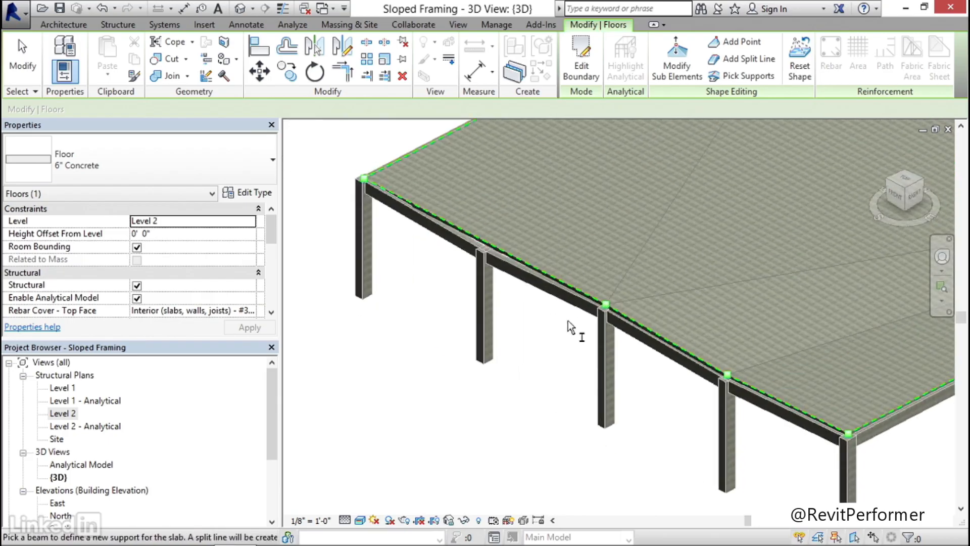
click(429, 244)
Pick the interior grid beams in both directions from below as further supports for the slab
shift+middle_drag(596, 392, 732, 268)
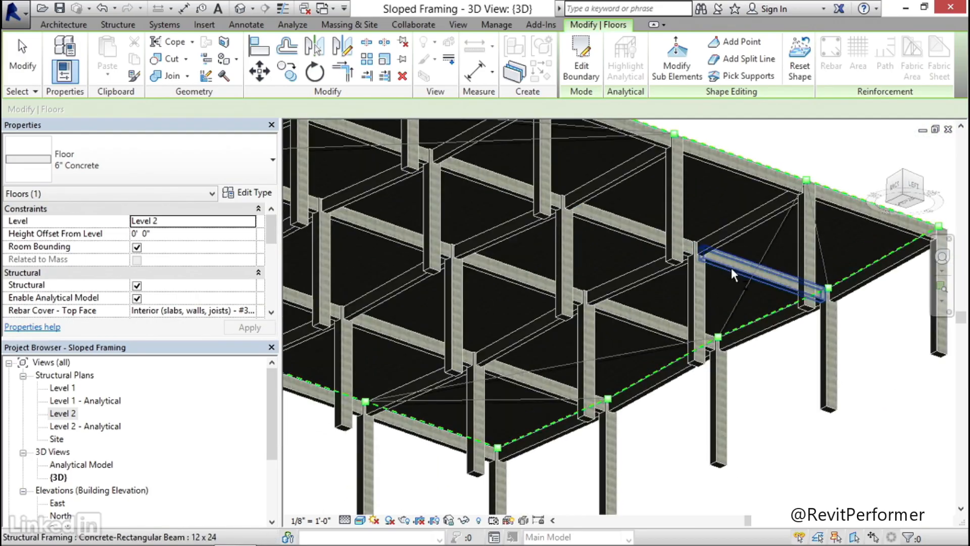
click(638, 323)
shift+middle_drag(532, 386, 651, 311)
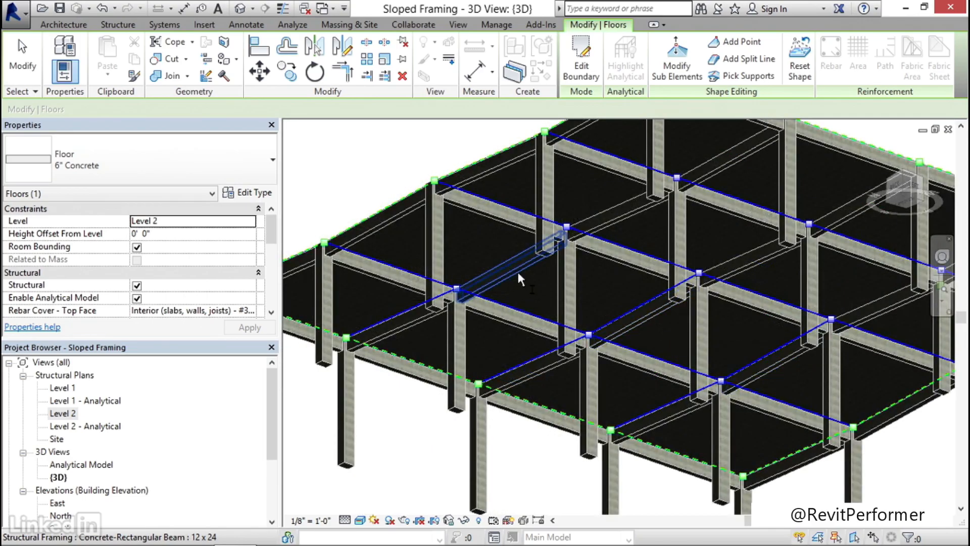
click(602, 223)
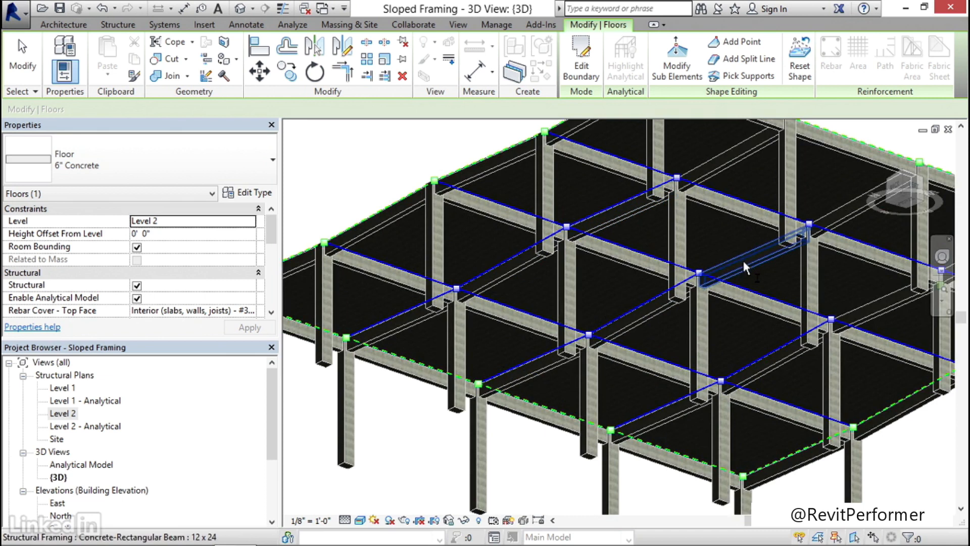
middle_drag(775, 287, 704, 333)
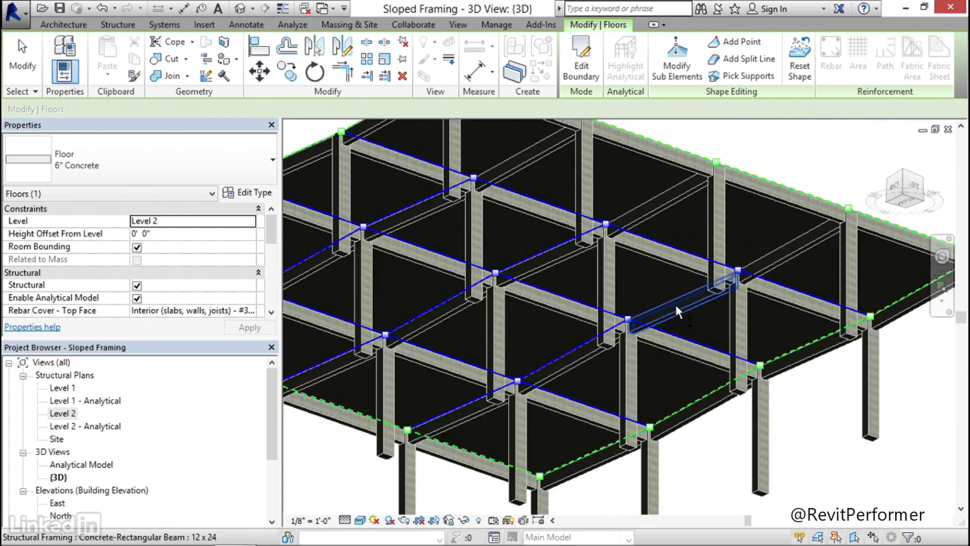
click(796, 262)
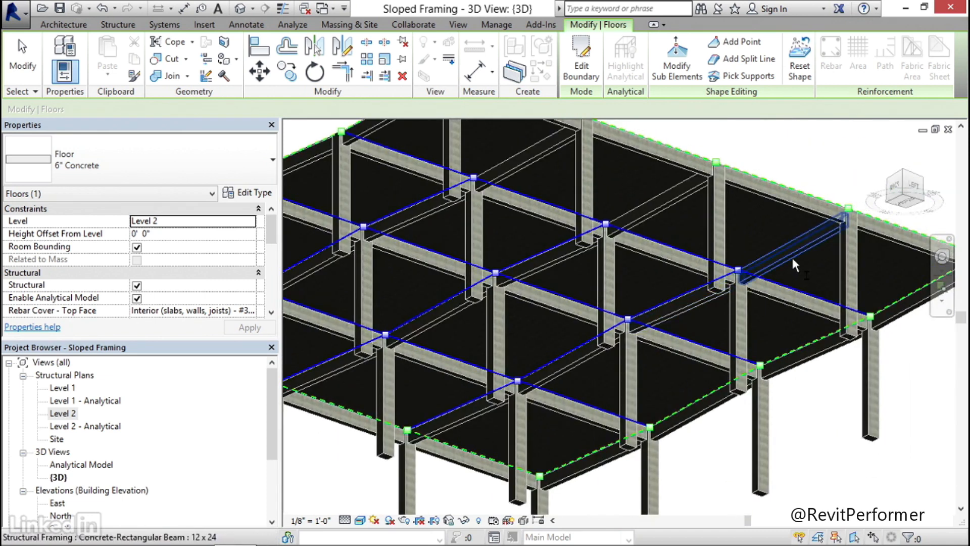
click(660, 213)
click(522, 166)
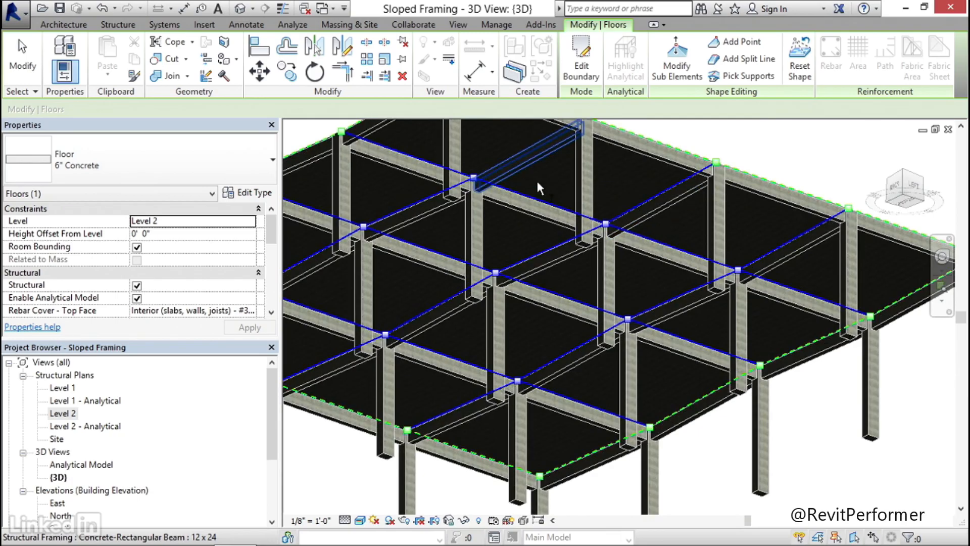
Finish picking supports and examine from several sides how the slab follows the pitched beams
scroll(545, 201, down, 2)
middle_drag(605, 268, 446, 417)
middle_drag(573, 337, 615, 309)
key(Escape)
key(Escape)
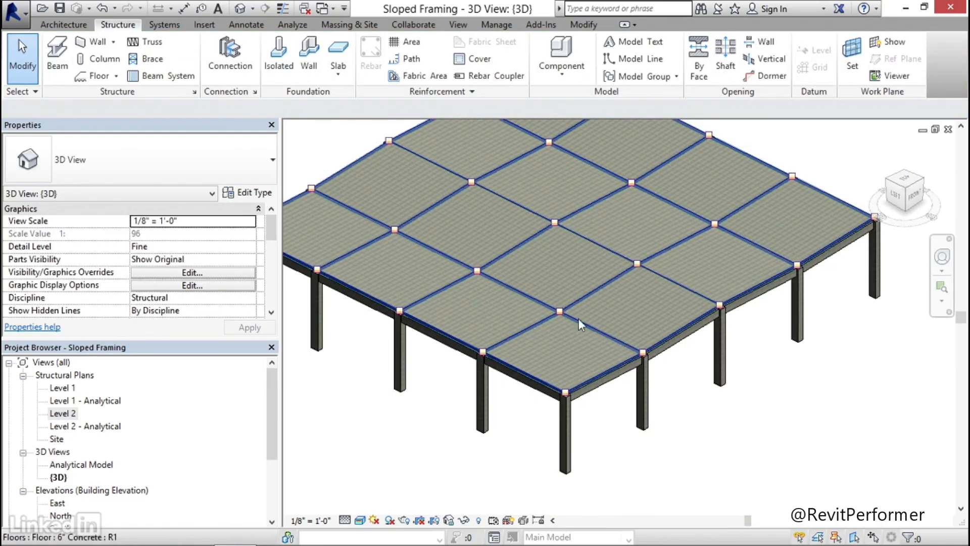
shift+middle_drag(803, 367, 586, 324)
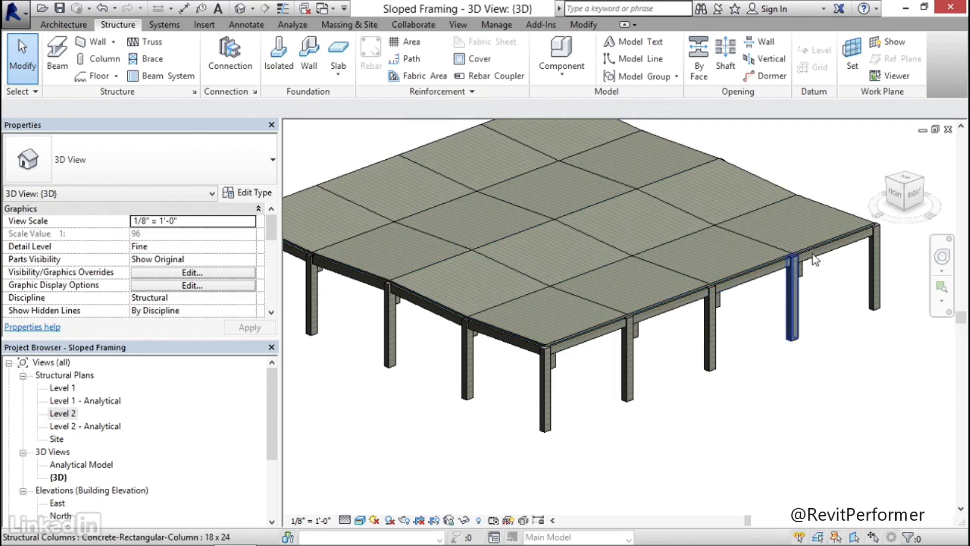
shift+middle_drag(502, 323, 595, 274)
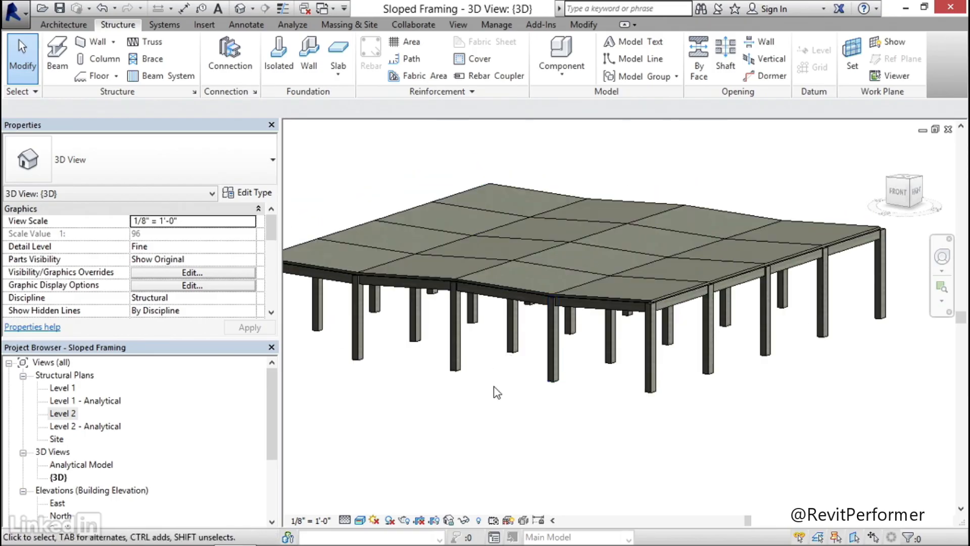
shift+middle_drag(669, 376, 635, 392)
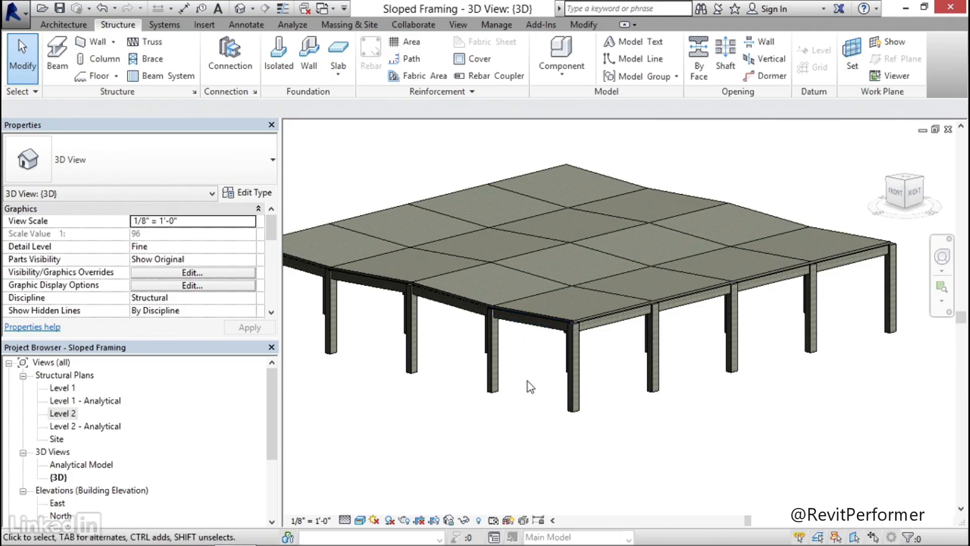
middle_drag(532, 447, 542, 424)
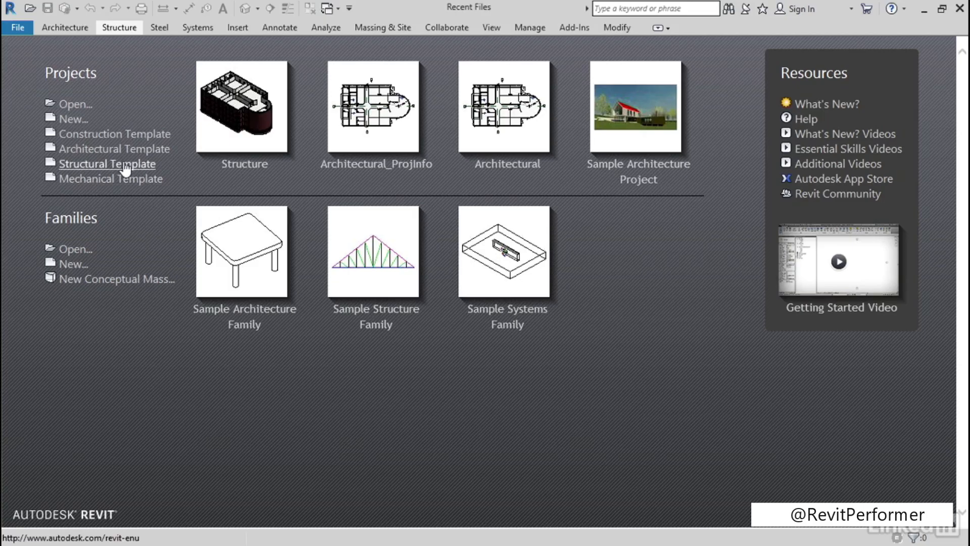
Create a new project from the Structural Template
click(106, 168)
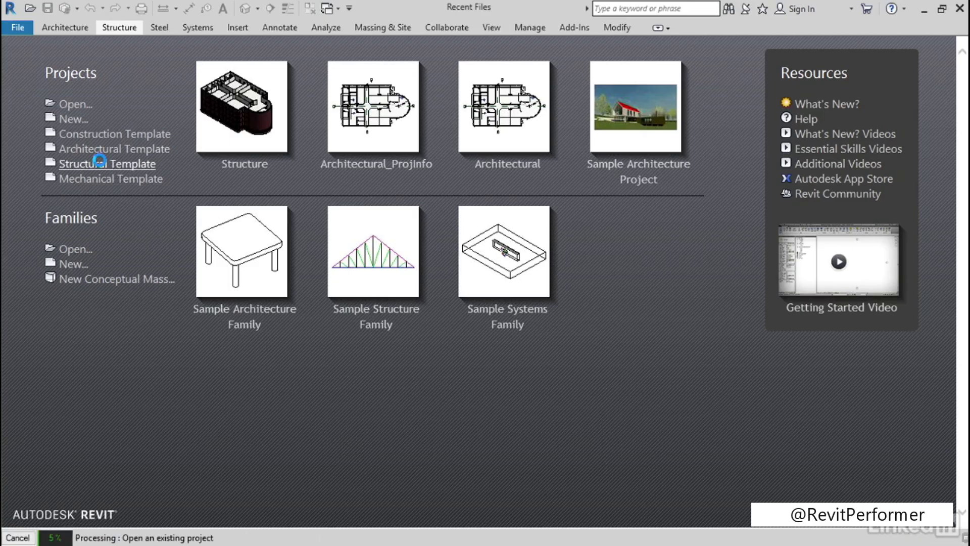
middle_drag(421, 344, 409, 344)
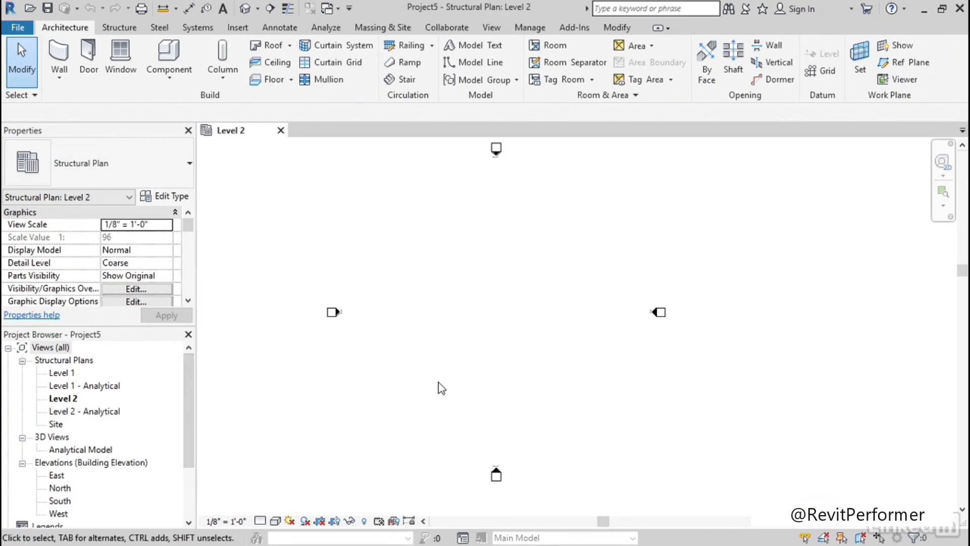
Draw a vertical W12X26 beam about 36' long in the Level 2 plan and a horizontal one rightward from its midpoint
click(119, 29)
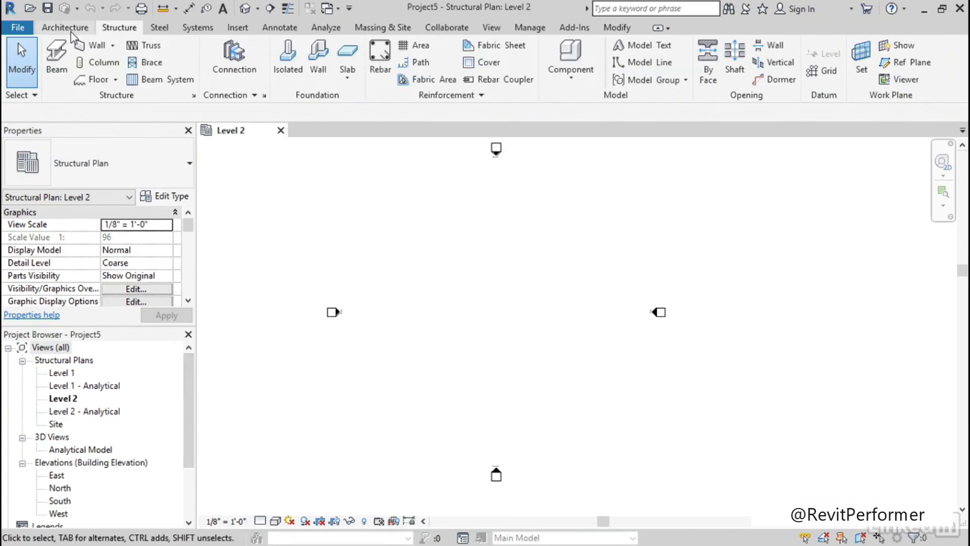
click(57, 59)
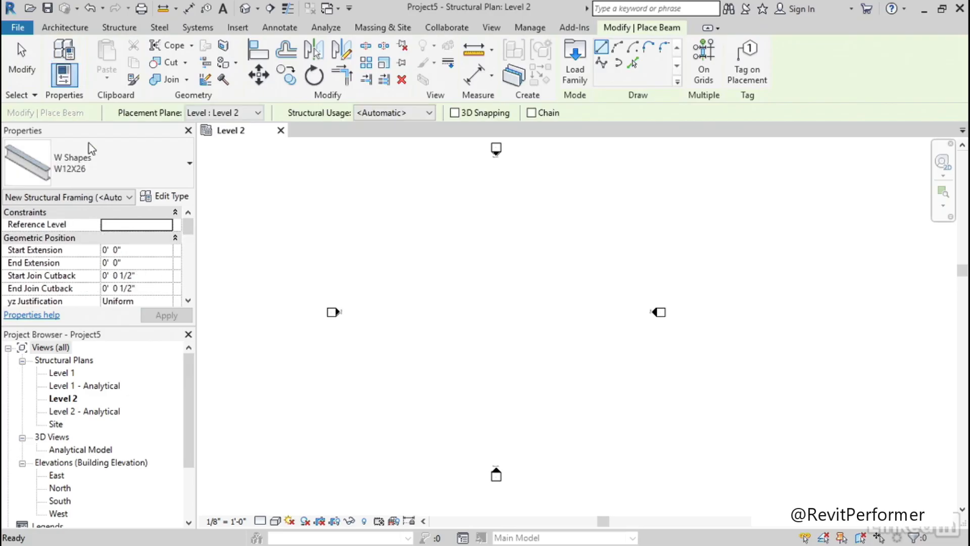
click(484, 263)
click(482, 342)
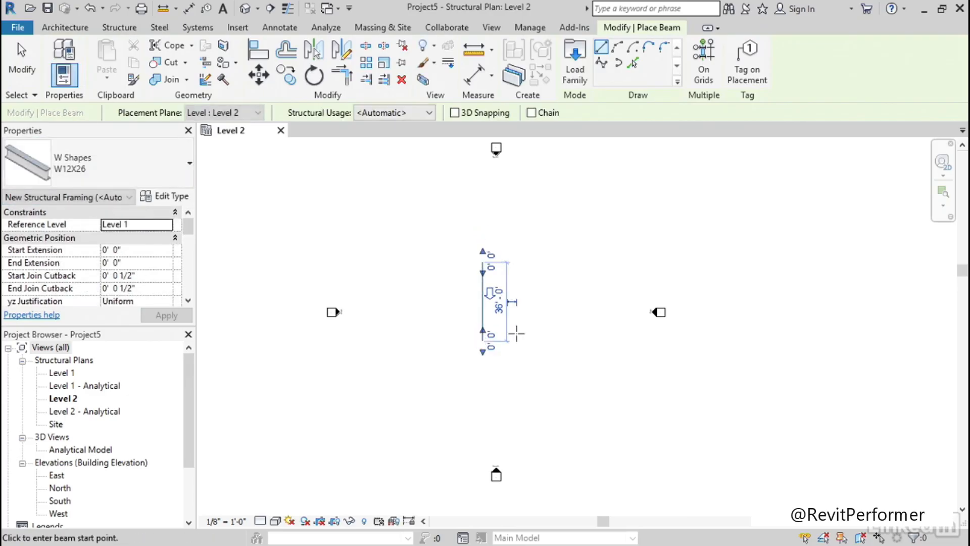
scroll(508, 299, up, 4)
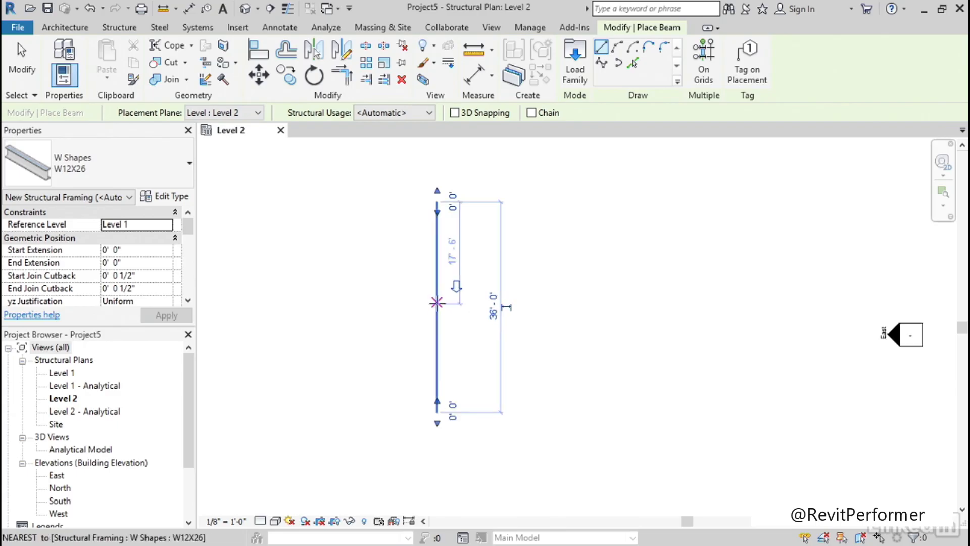
click(438, 306)
click(562, 306)
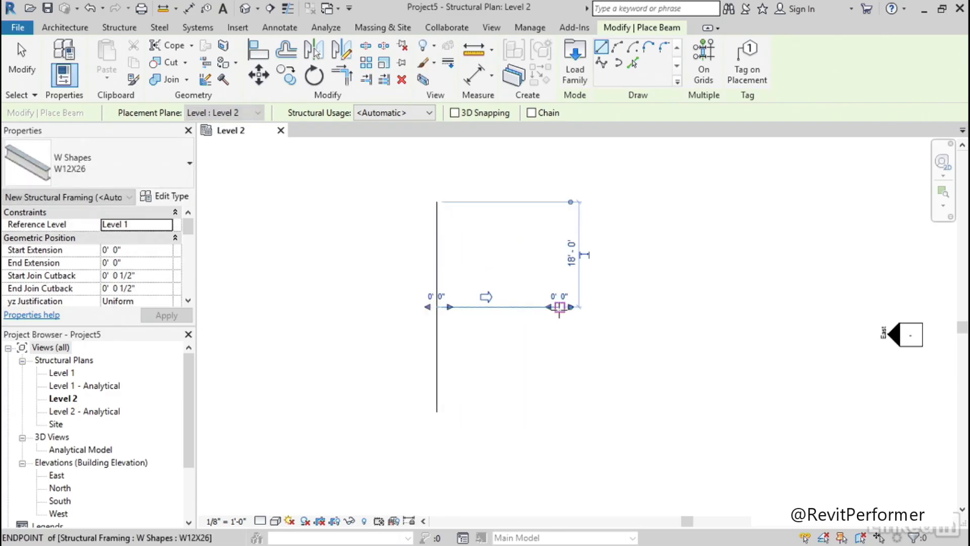
key(Escape)
key(Escape)
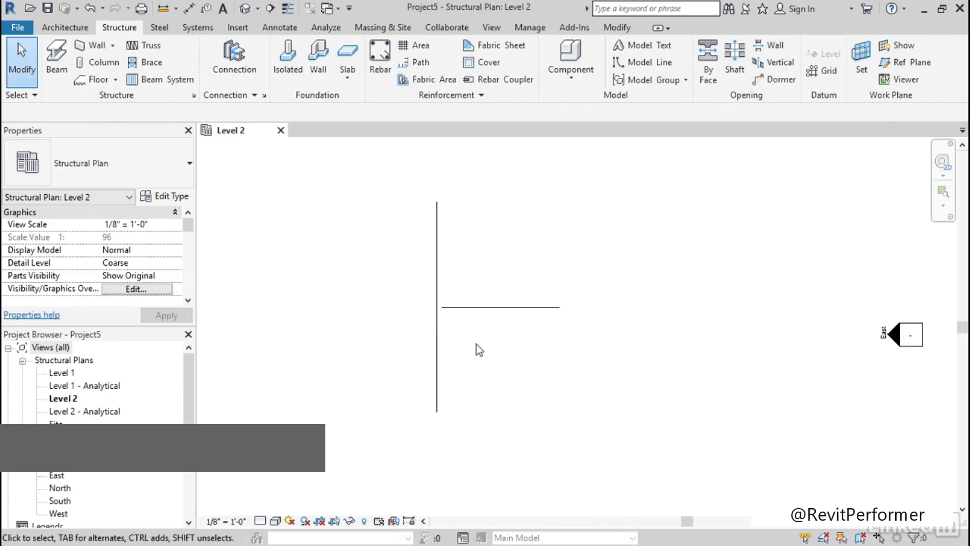
Draw a building section across the vertical beam just below the horizontal beam, looking toward the horizontal beam
scroll(485, 347, down, 2)
scroll(476, 353, up, 3)
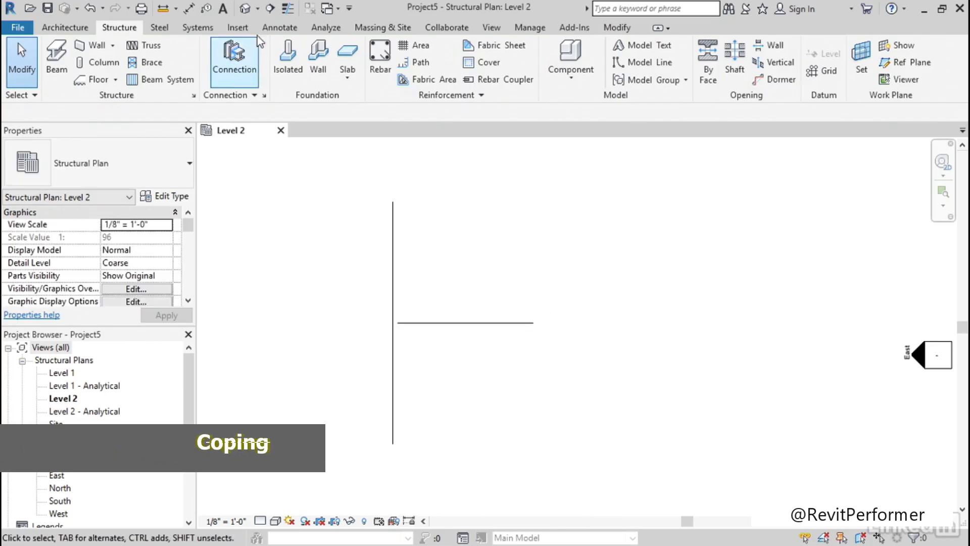
click(271, 10)
click(334, 350)
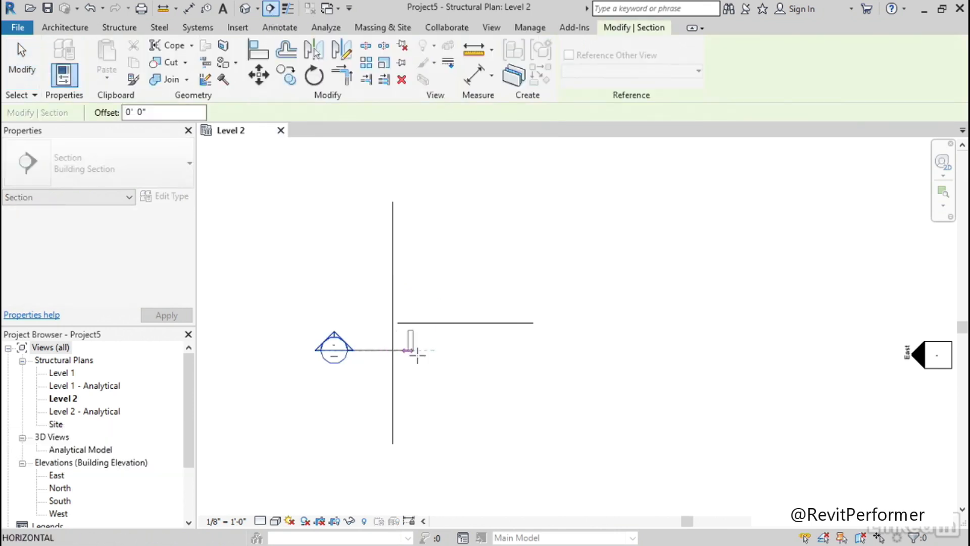
click(583, 348)
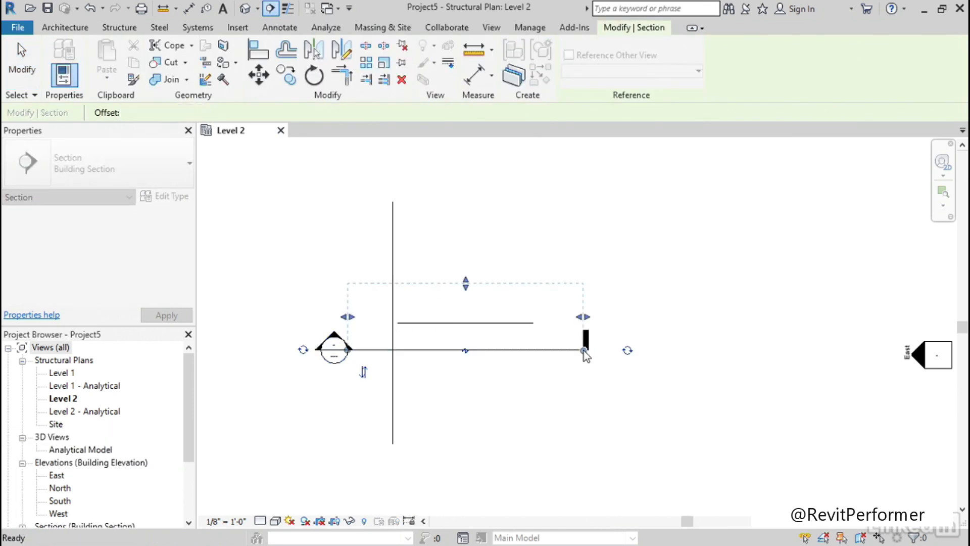
key(Escape)
click(311, 223)
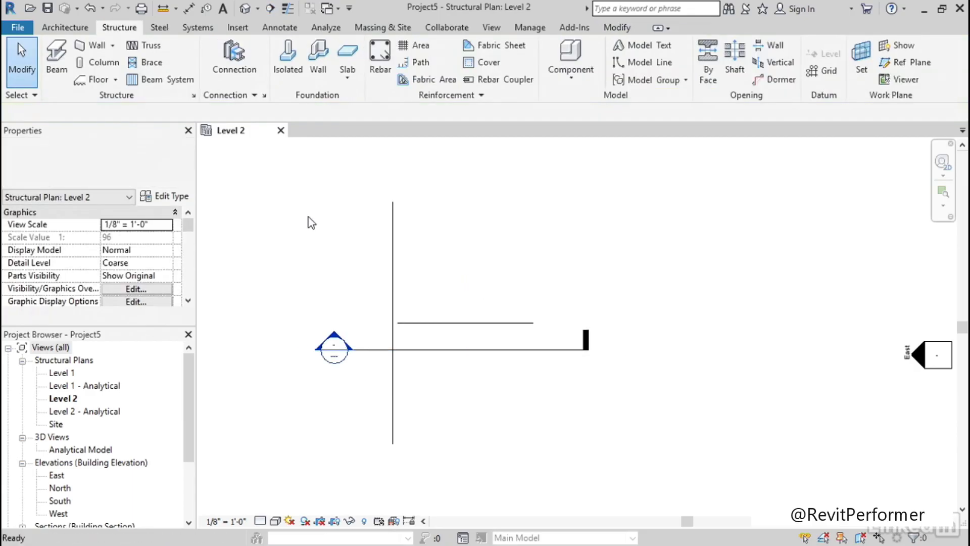
Open the new section view and set its scale to 3/4" = 1'-0" and its detail level to Fine
double_click(334, 349)
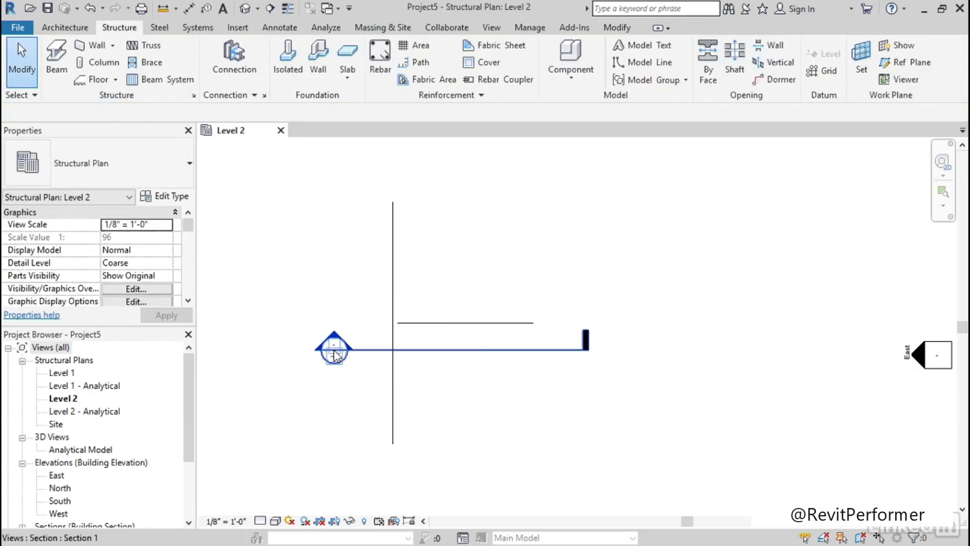
click(224, 522)
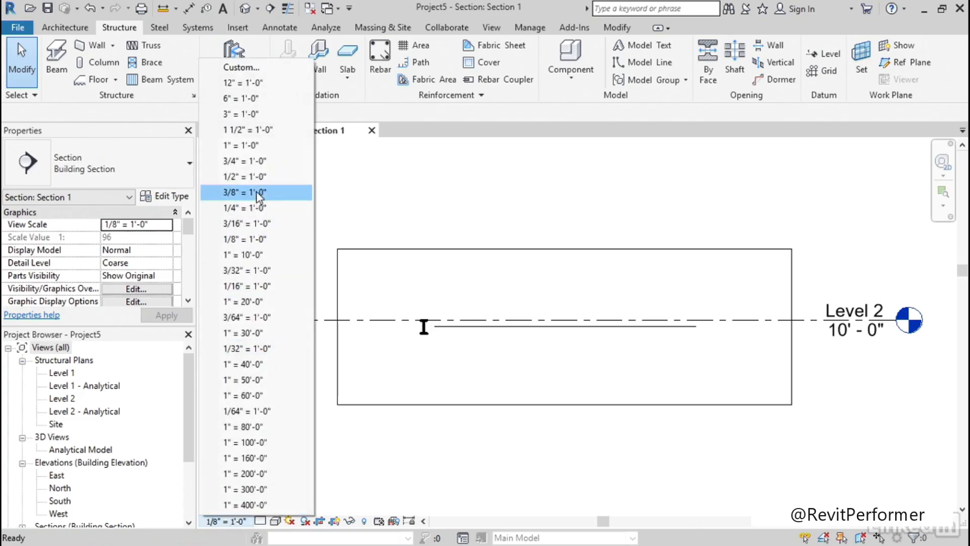
click(251, 160)
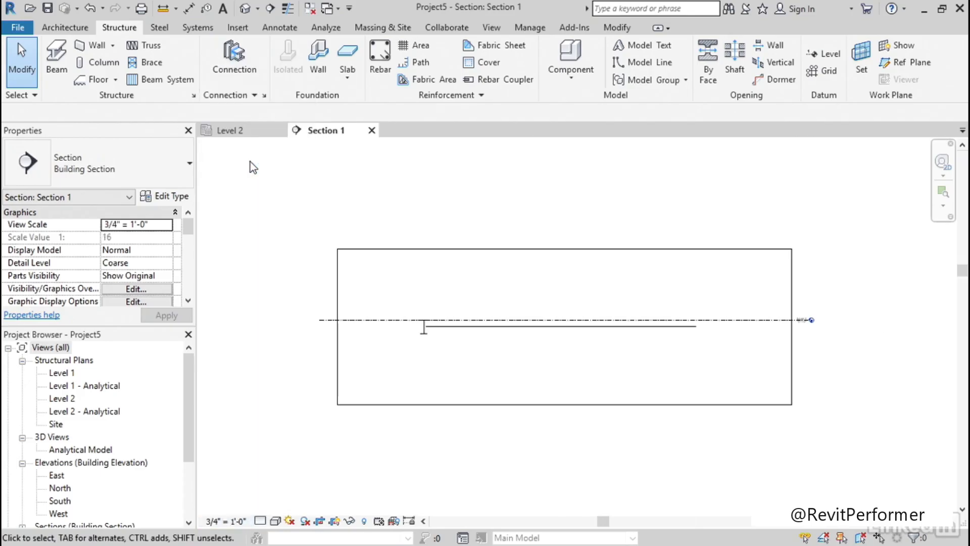
click(260, 521)
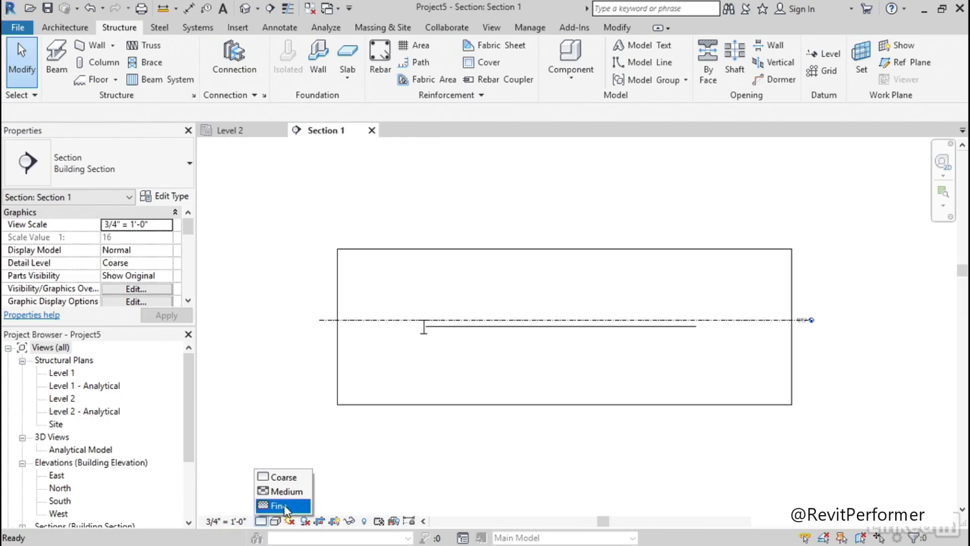
click(278, 506)
scroll(443, 354, up, 5)
middle_drag(419, 373, 418, 349)
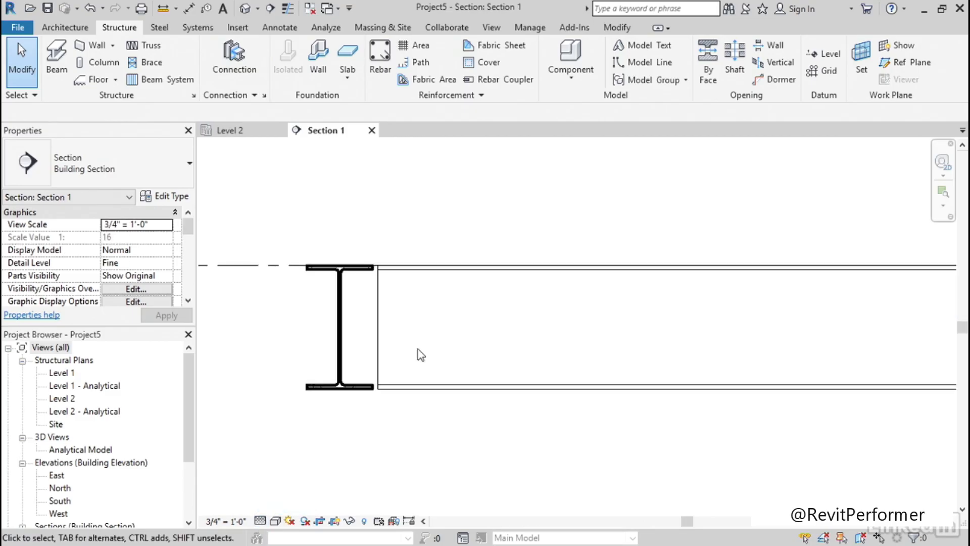
Cope the end of the lengthwise W12X26 beam against the W12X26 beam cut in cross-section, using the parametric Cope
click(160, 28)
click(356, 58)
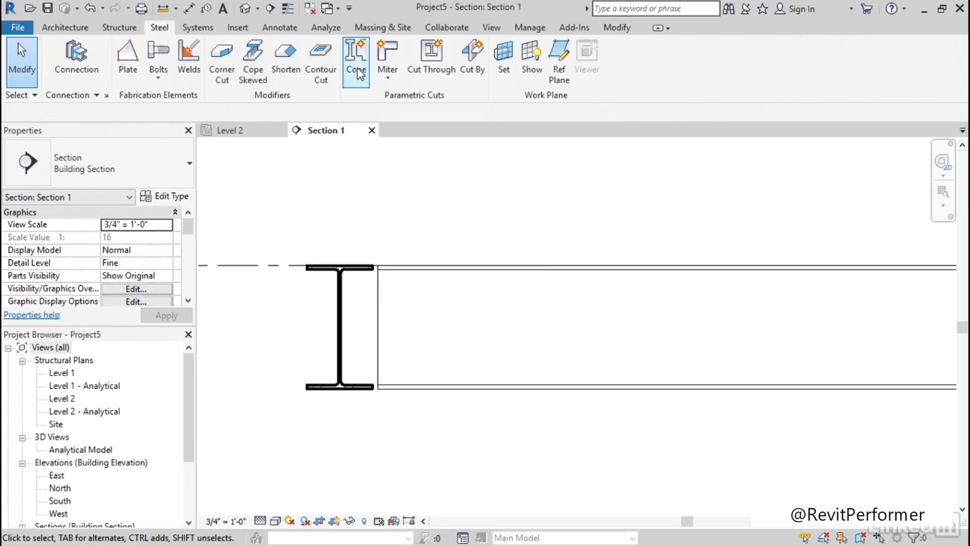
click(380, 298)
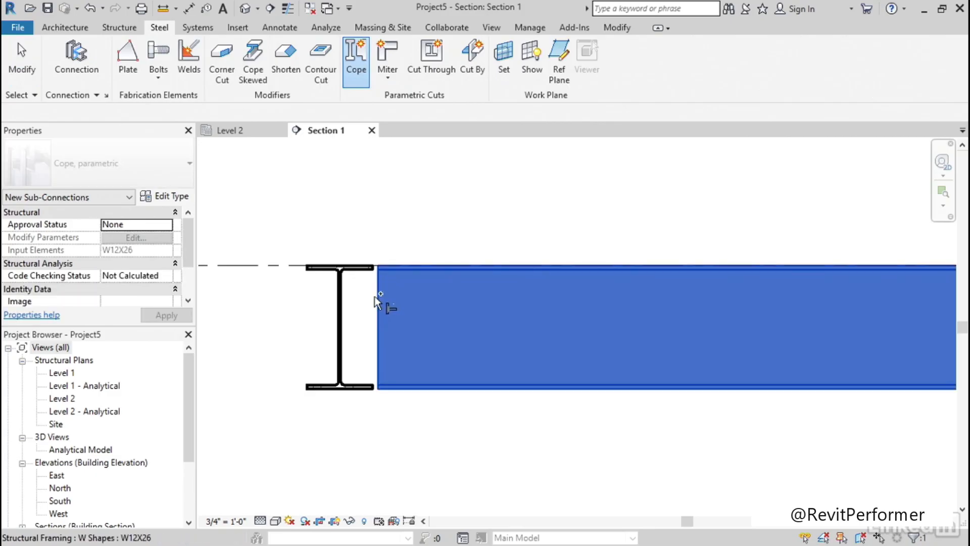
click(340, 292)
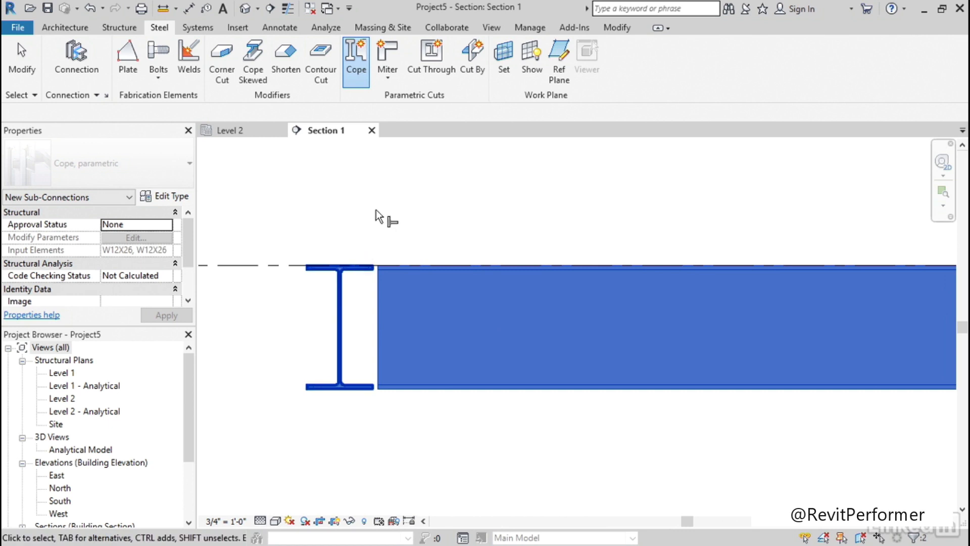
key(Return)
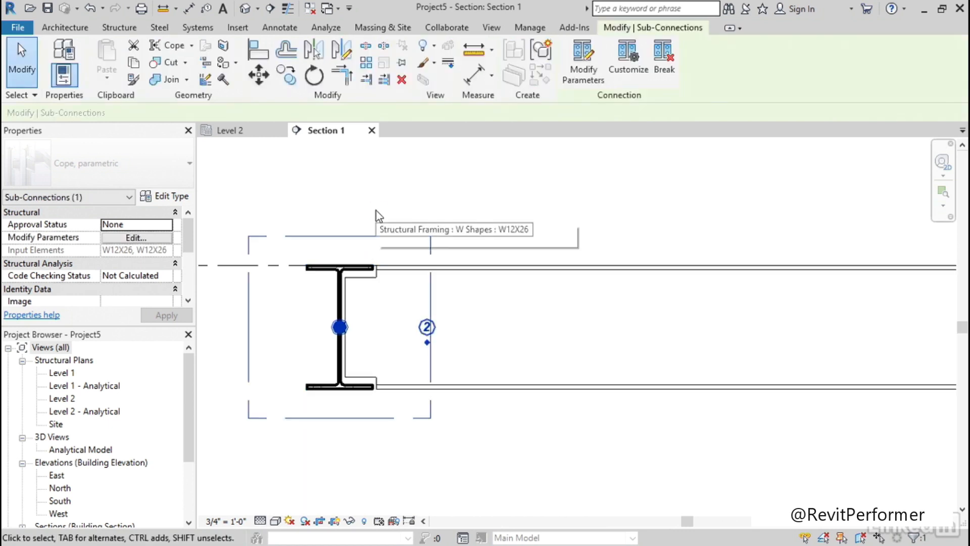
scroll(356, 342, up, 3)
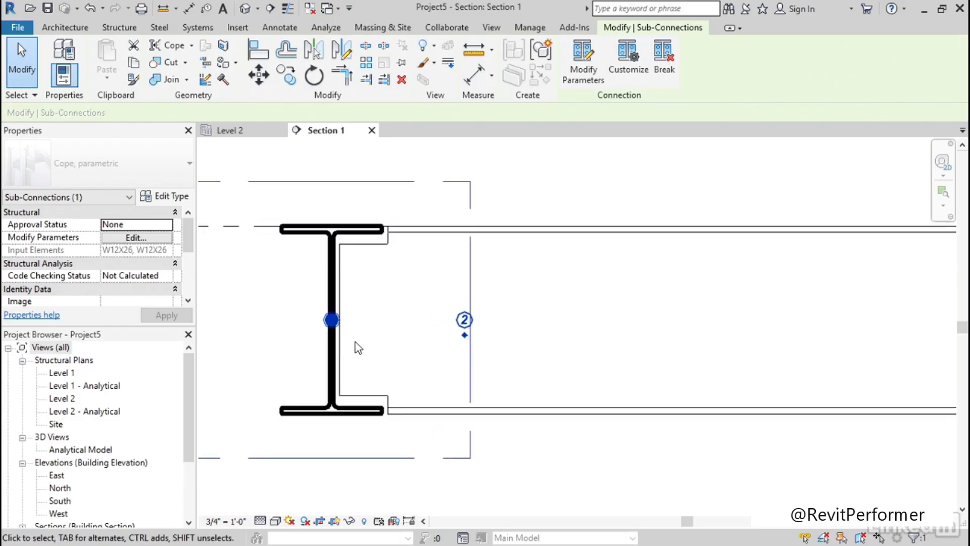
scroll(368, 342, down, 1)
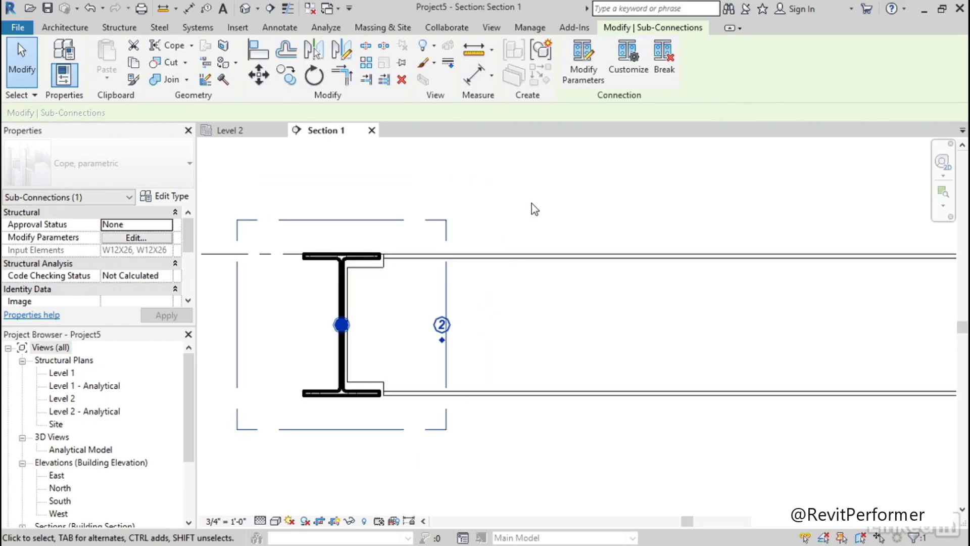
key(Escape)
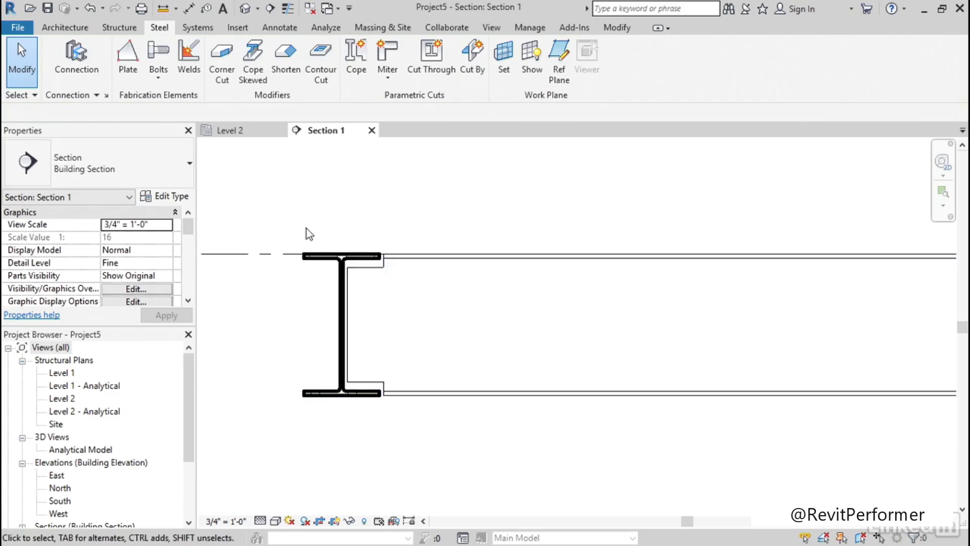
Select the new cope between the two beams and set its radius to 3/4" in its connection parameters
click(365, 286)
click(372, 181)
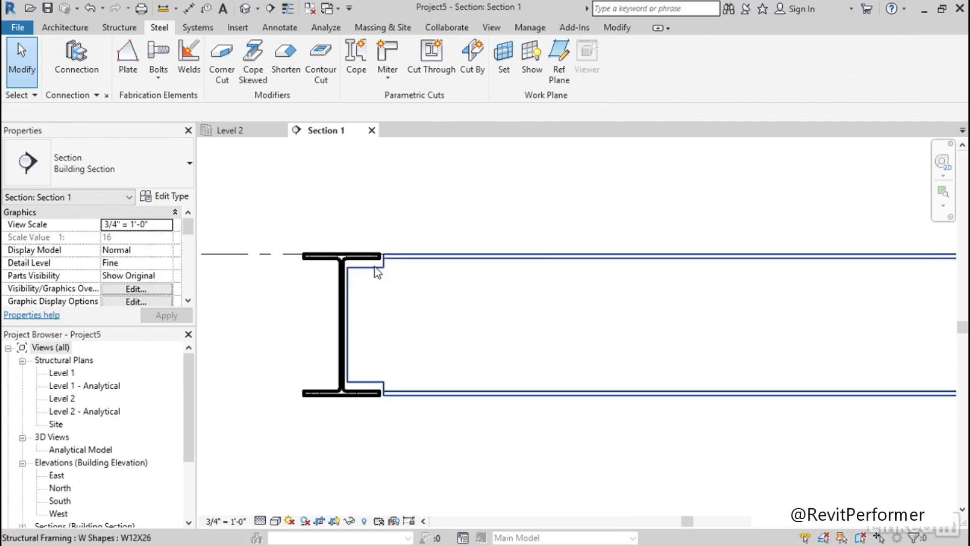
scroll(384, 258, up, 2)
scroll(380, 266, down, 2)
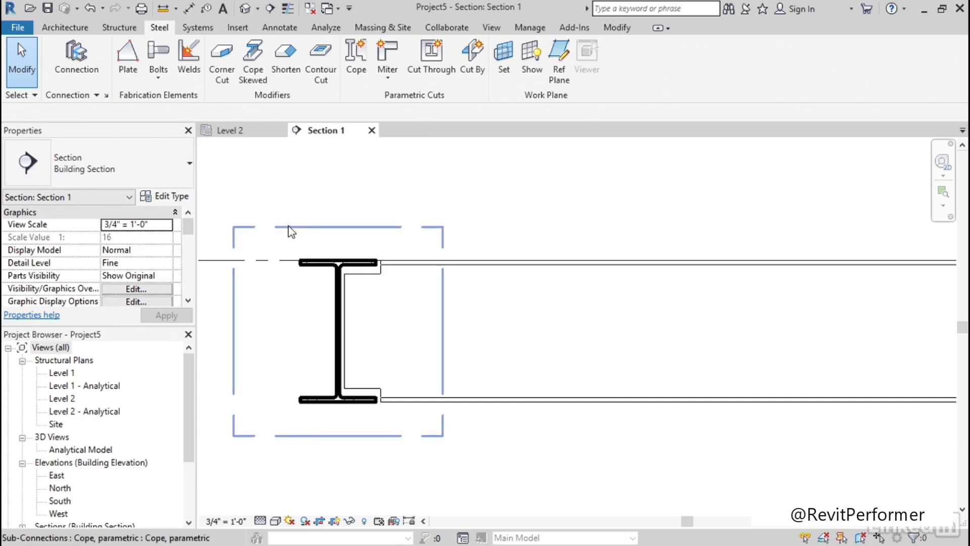
click(291, 233)
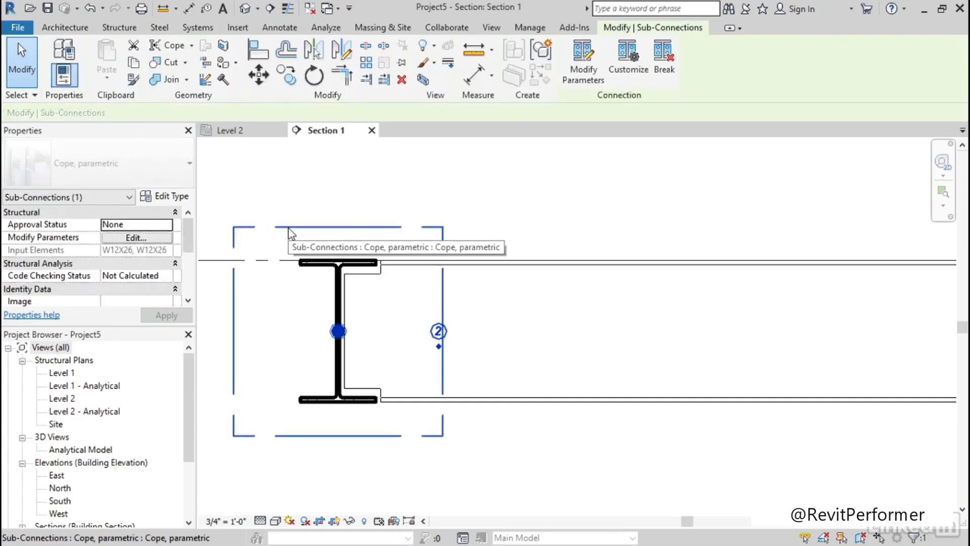
click(583, 80)
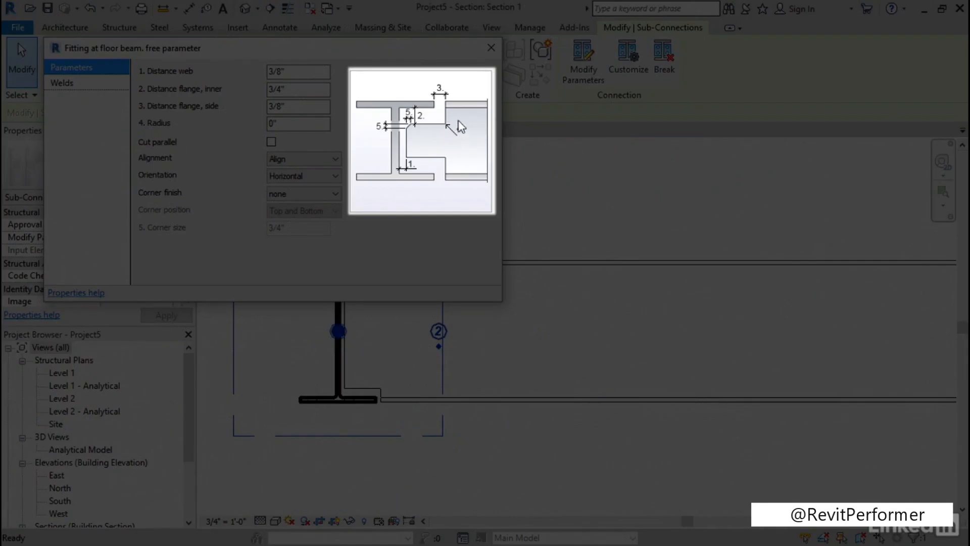
click(277, 123)
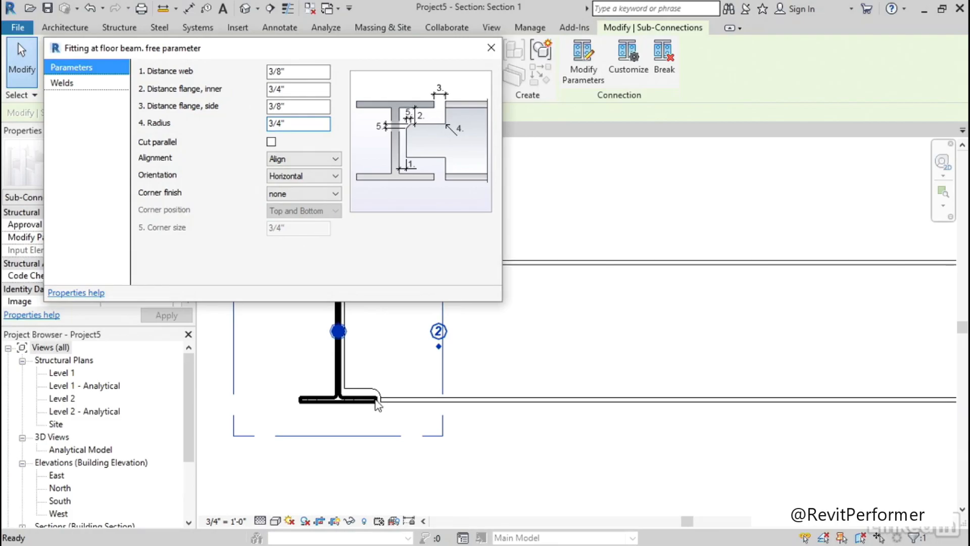
drag(323, 52, 707, 38)
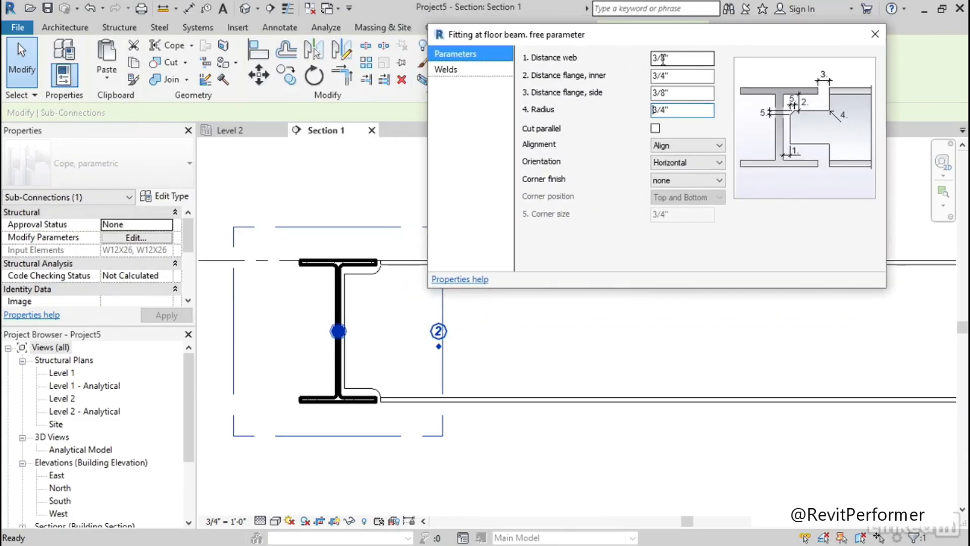
Set the cope's side flange distance to 1", then close the parameters and deselect the cope
click(690, 77)
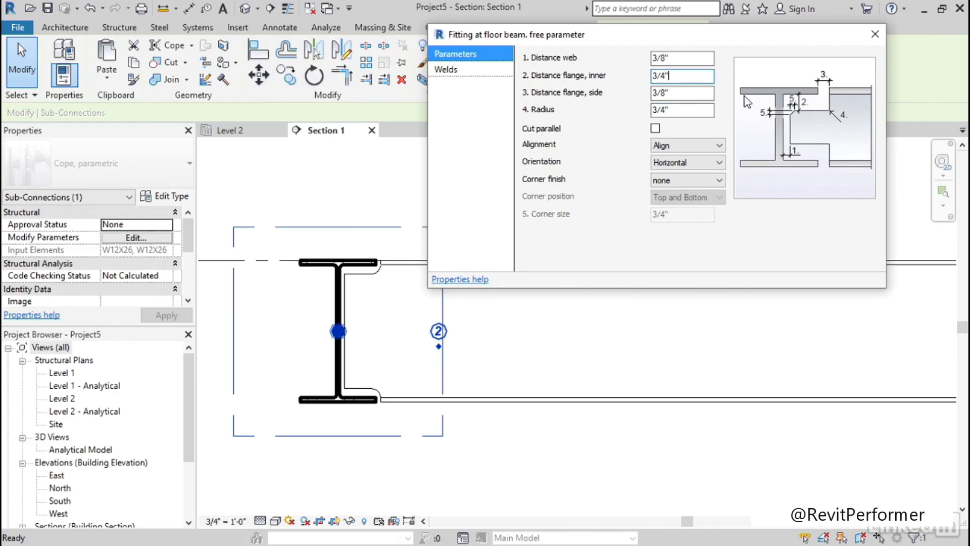
click(666, 93)
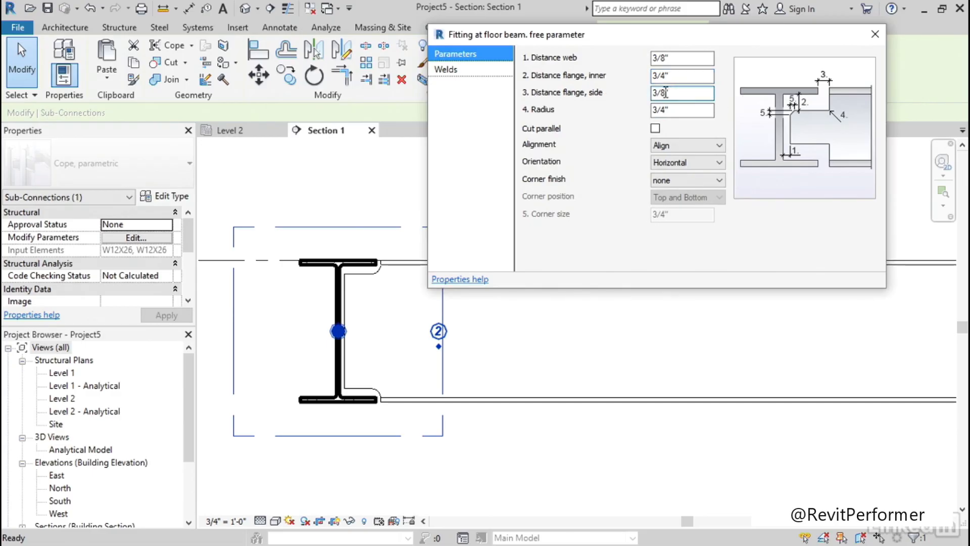
click(675, 108)
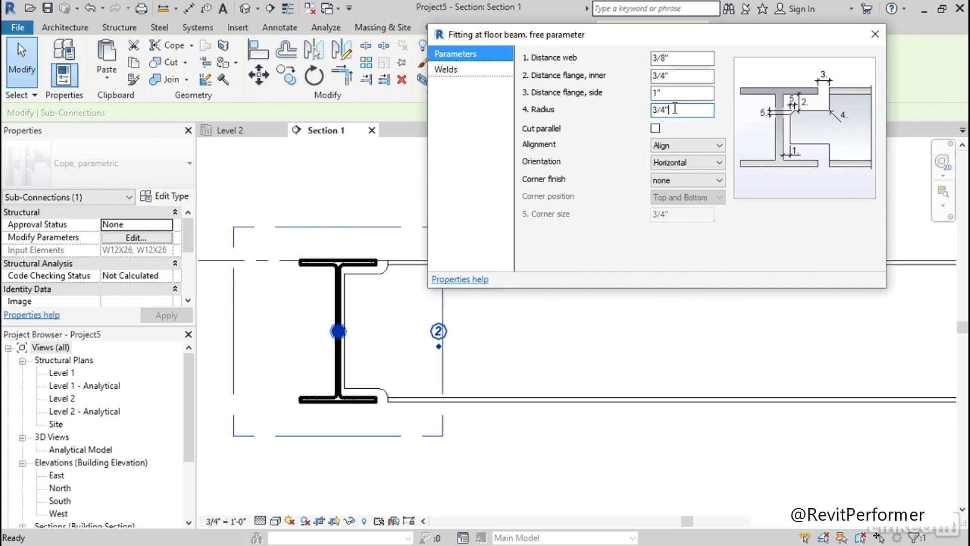
drag(616, 33, 516, 50)
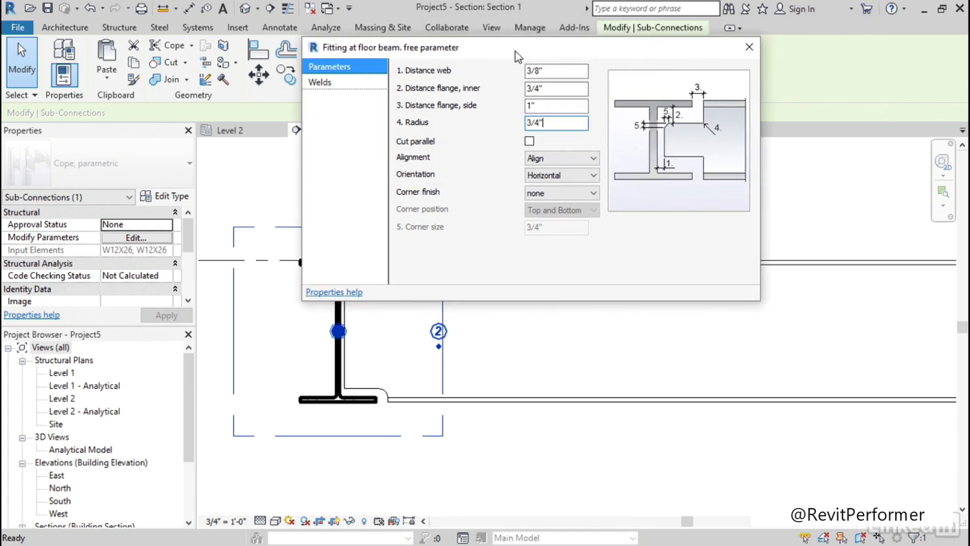
click(747, 49)
click(481, 199)
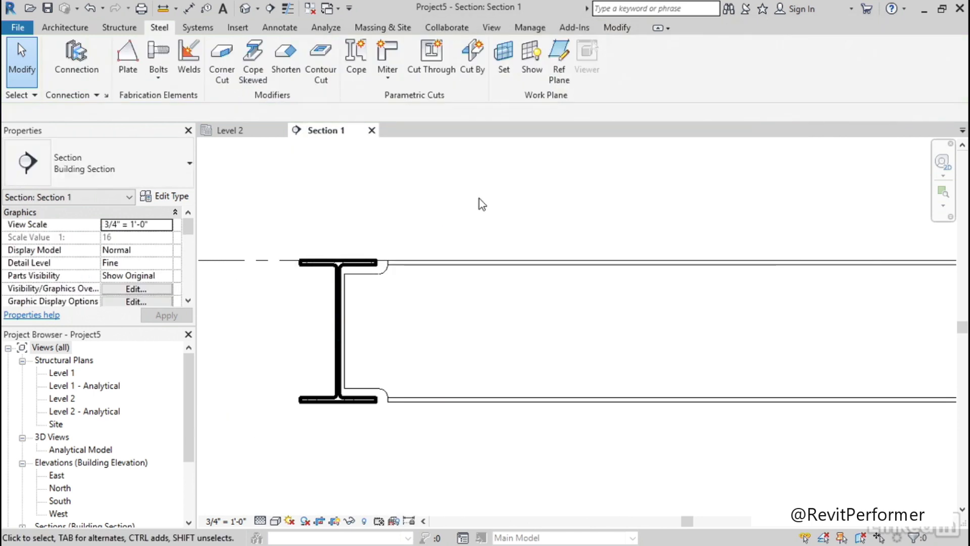
Open the default 3D view and select the cope where the two beams meet
click(244, 8)
shift+middle_drag(574, 341, 498, 369)
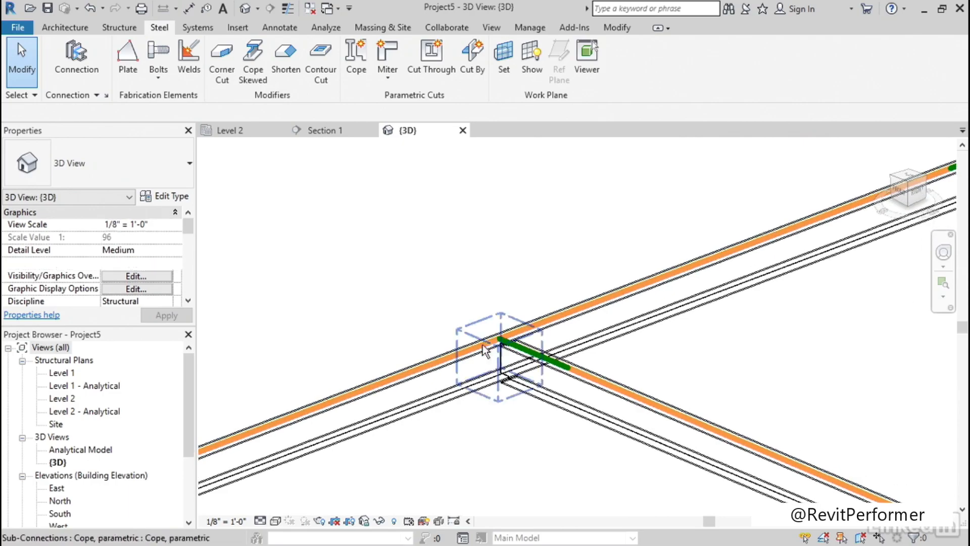
click(502, 372)
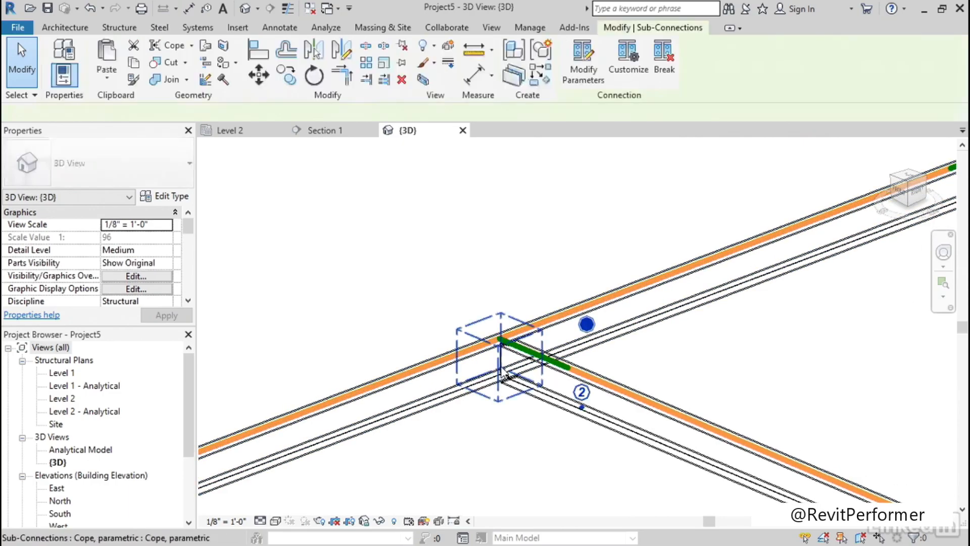
click(582, 408)
mouse_move(490, 436)
shift+middle_down()
mouse_move(482, 421)
mouse_move(661, 386)
mouse_move(634, 407)
mouse_move(613, 362)
mouse_move(475, 440)
mouse_move(581, 396)
mouse_move(626, 394)
mouse_move(622, 420)
mouse_move(499, 442)
mouse_move(478, 433)
shift+middle_up()
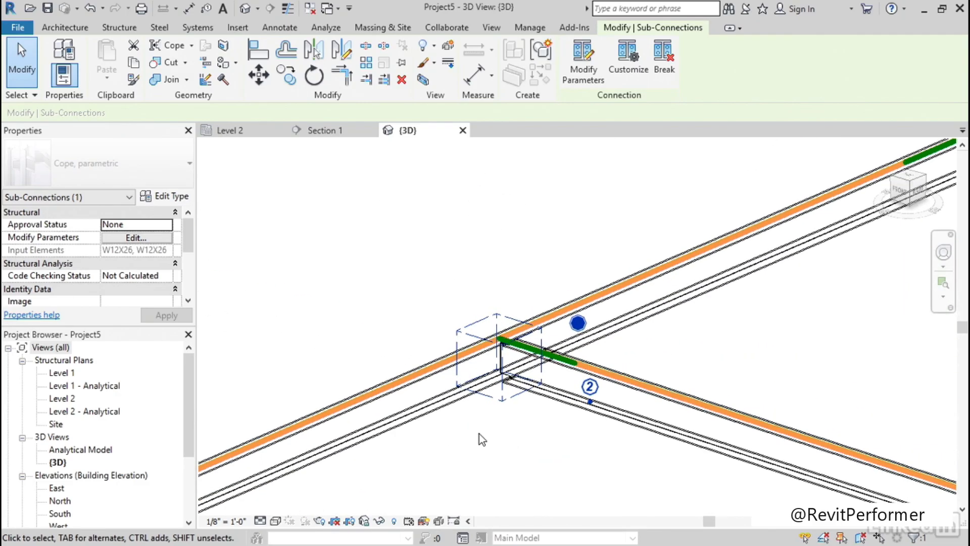
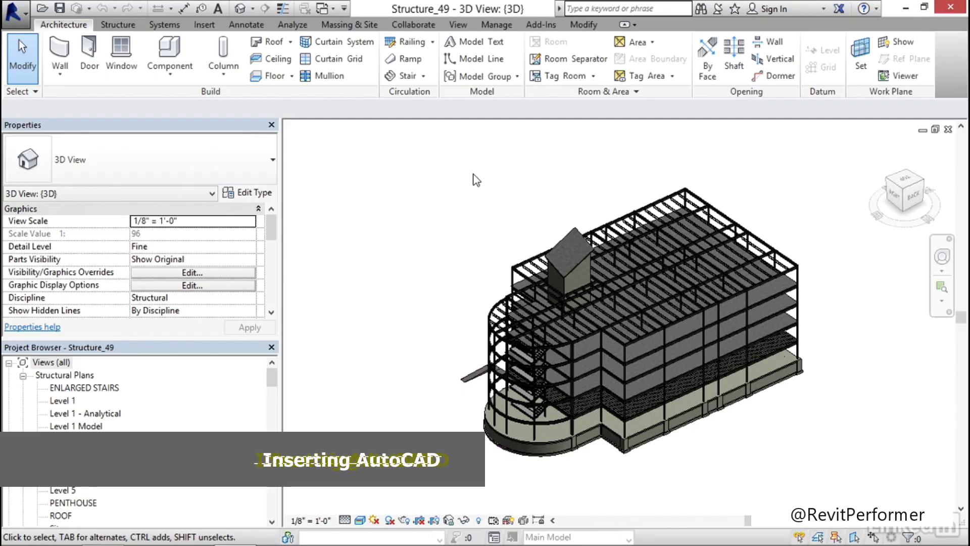
Create a new drafting view named CONNECTION at a scale of 1 1/2" = 1'-0"
click(458, 25)
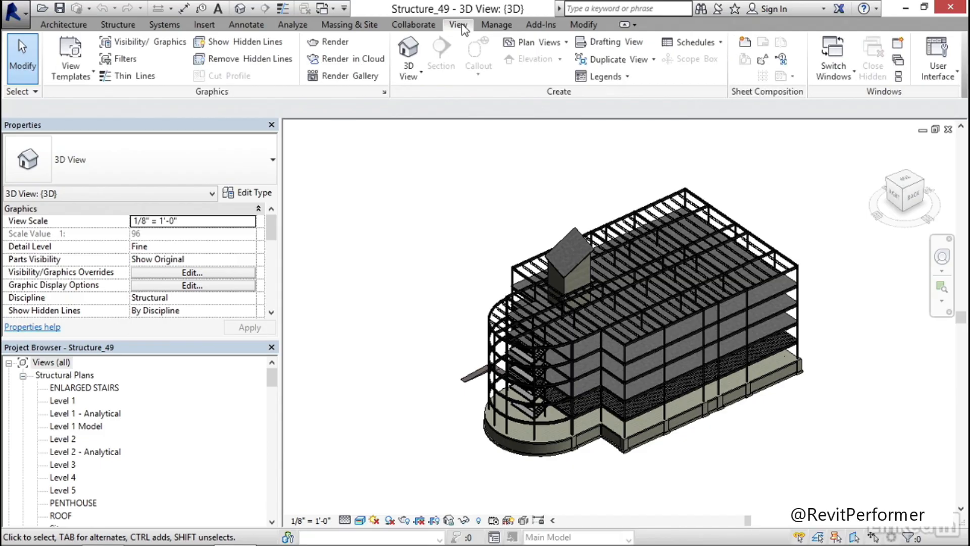
click(608, 44)
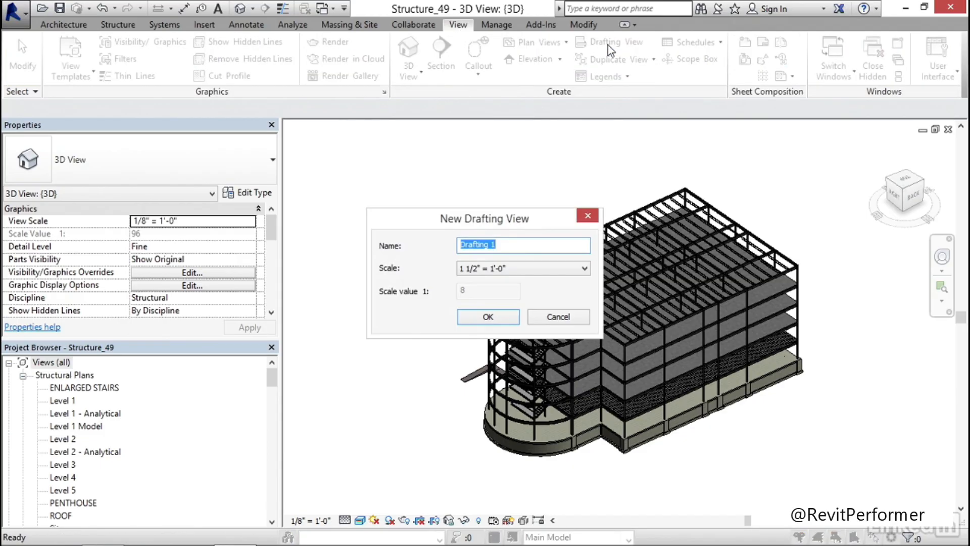
click(495, 244)
drag(497, 244, 458, 245)
text(CONNECTION)
click(502, 317)
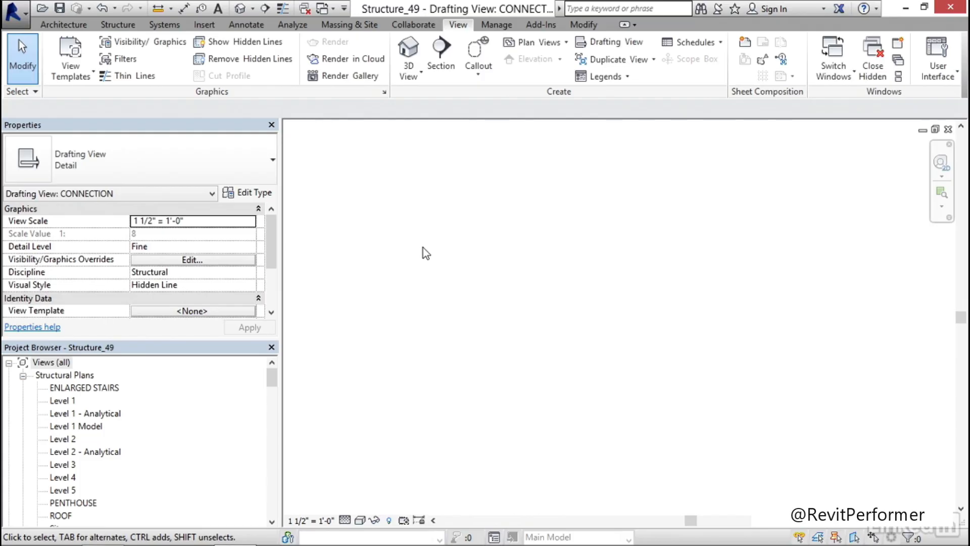
Import Typical Perimeter Beam section.dwg into the drafting view with Black and White colors and only Visible layers
click(204, 25)
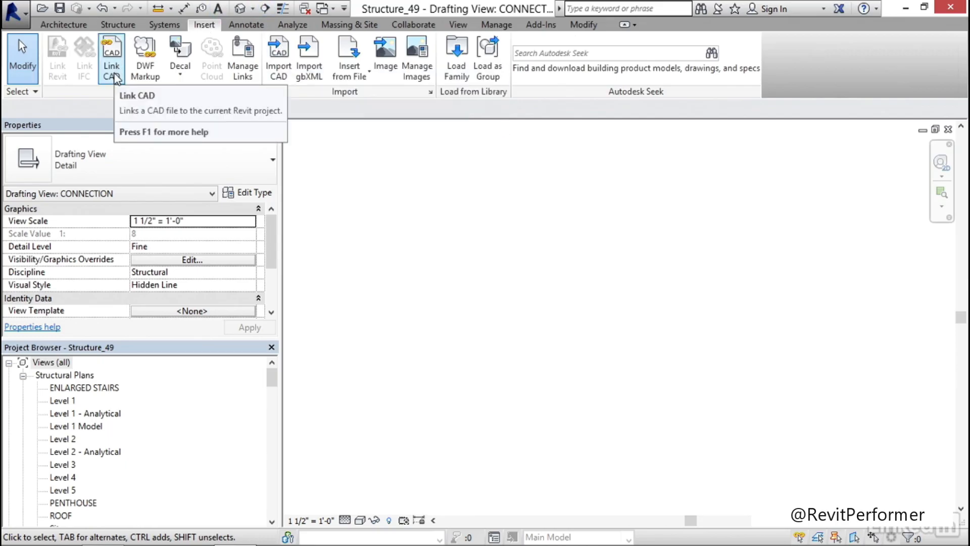
click(277, 70)
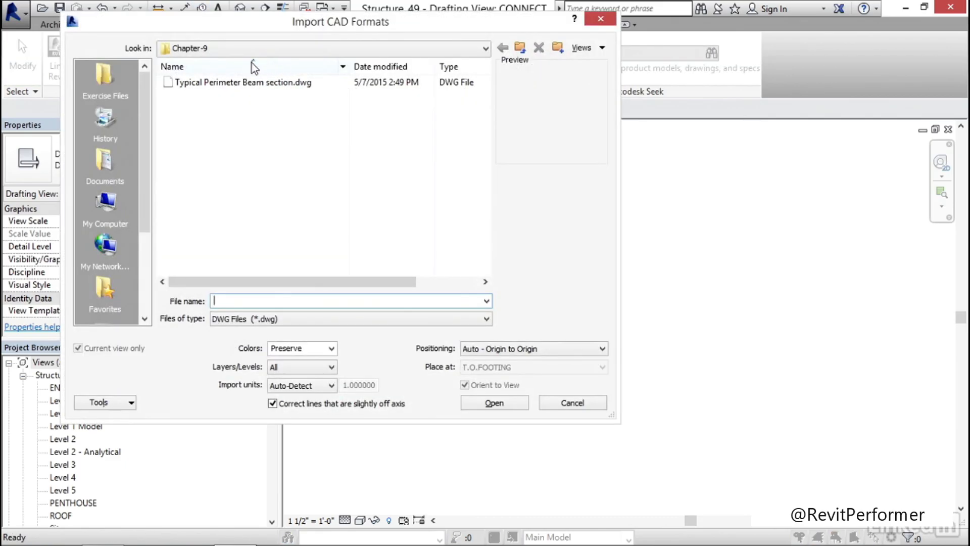
click(234, 84)
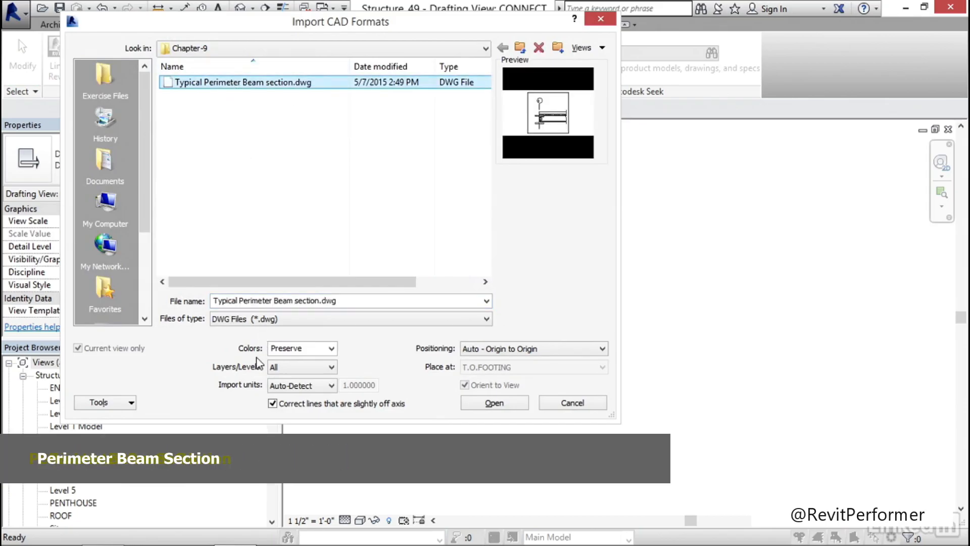
click(332, 349)
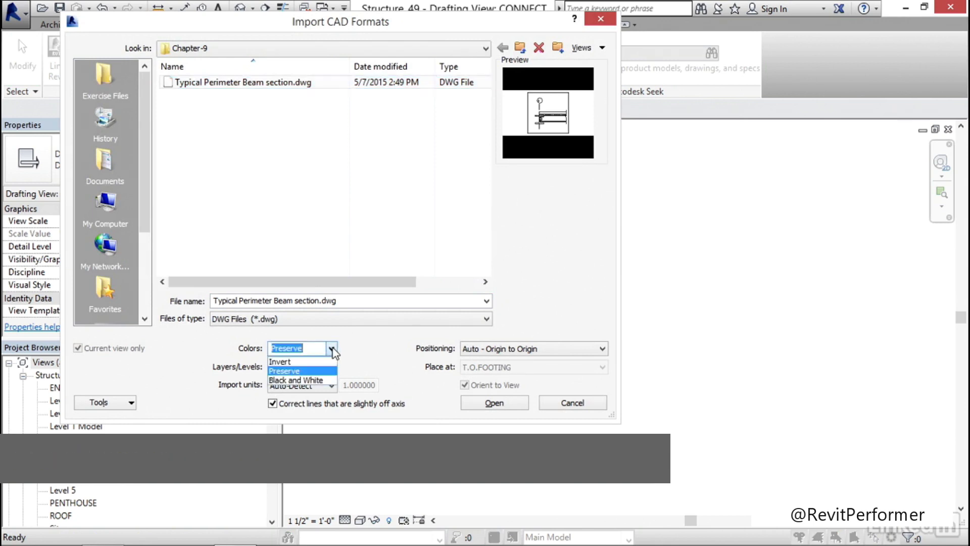
click(309, 380)
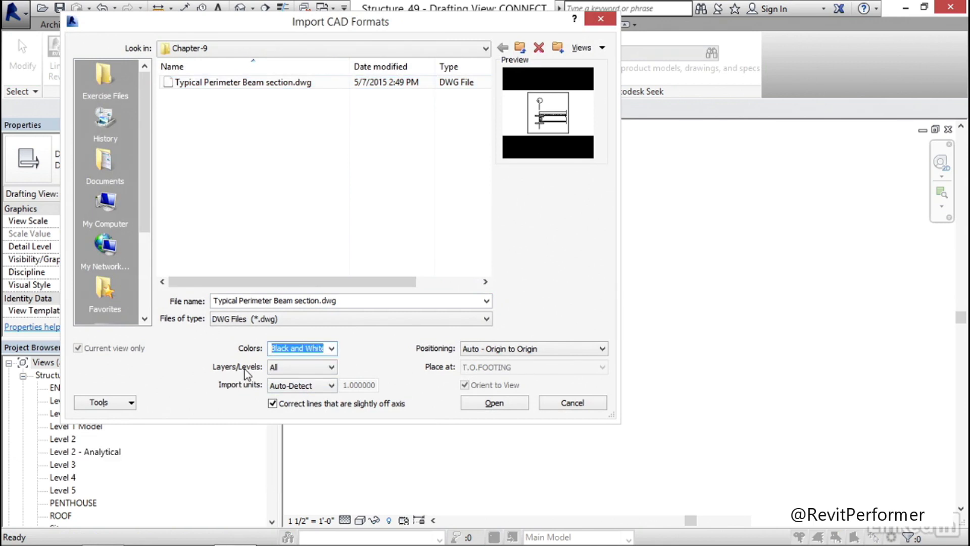
click(305, 366)
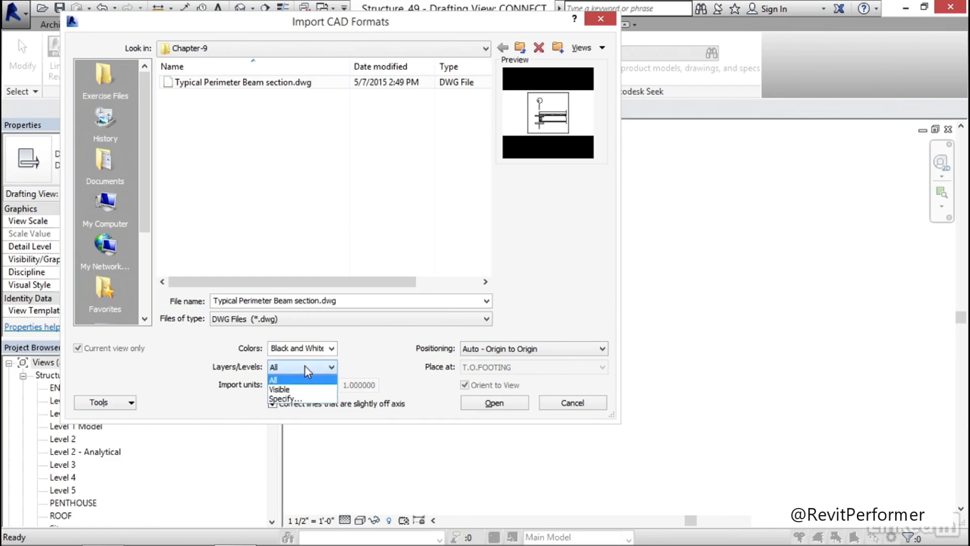
click(297, 389)
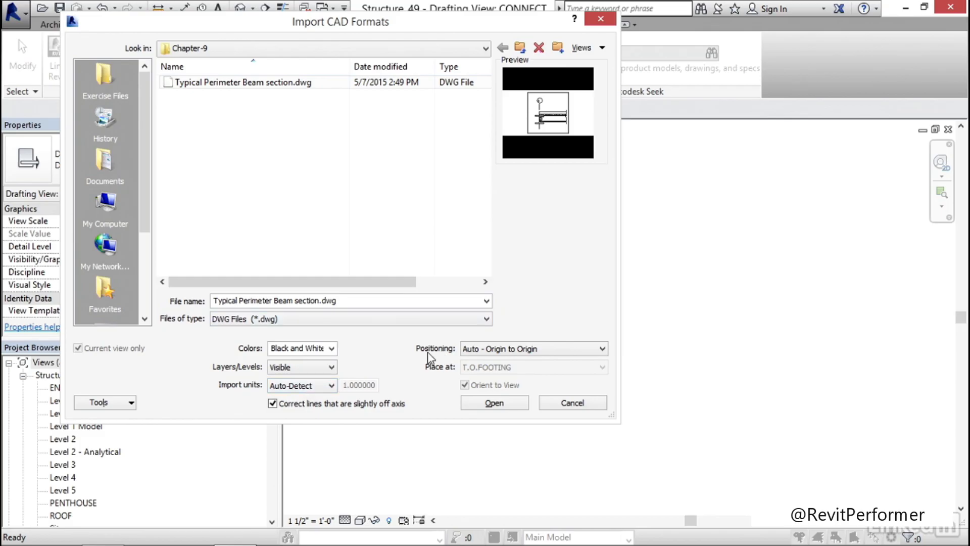
click(495, 350)
click(512, 362)
click(496, 403)
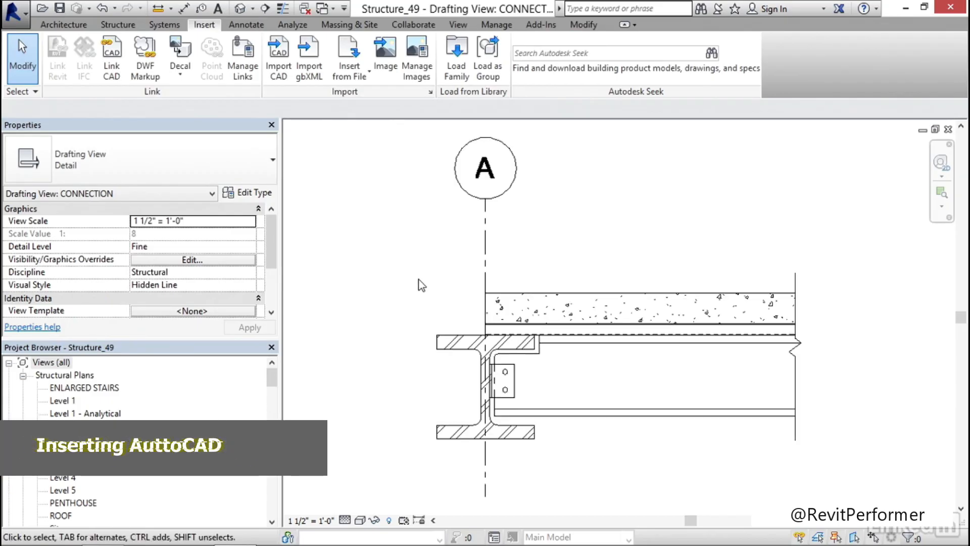
Query the grid bubble text in the imported beam section and hide its S-GRID-IDEN layer in the view
middle_drag(422, 286, 389, 271)
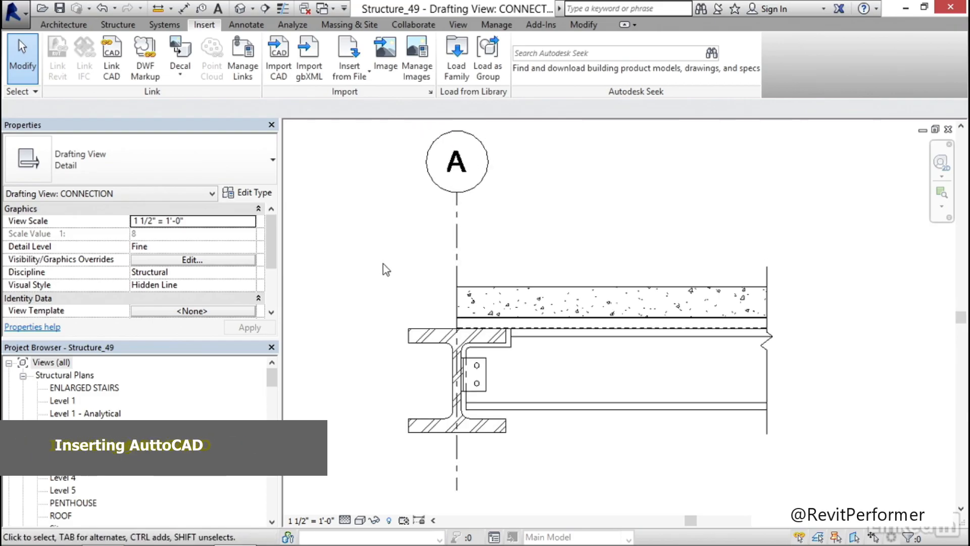
click(557, 292)
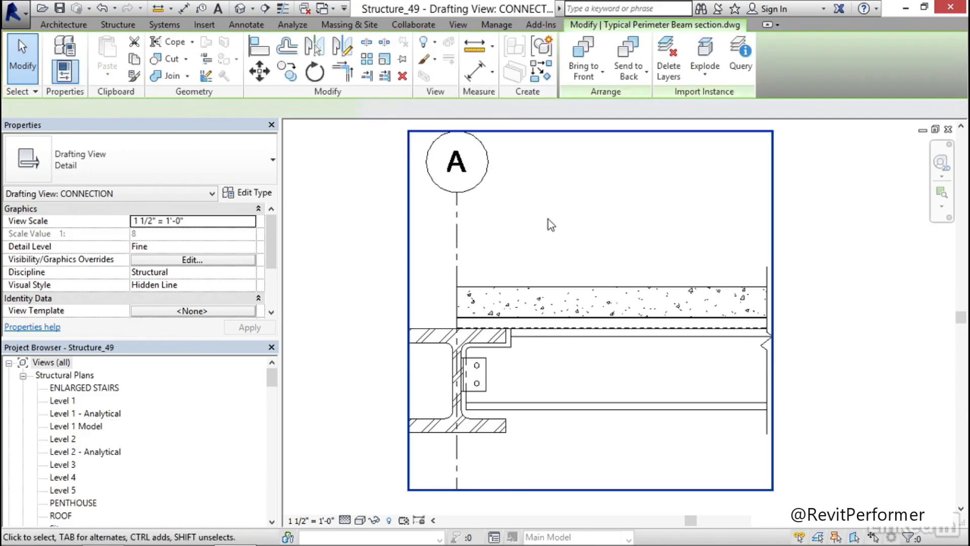
click(735, 72)
click(462, 174)
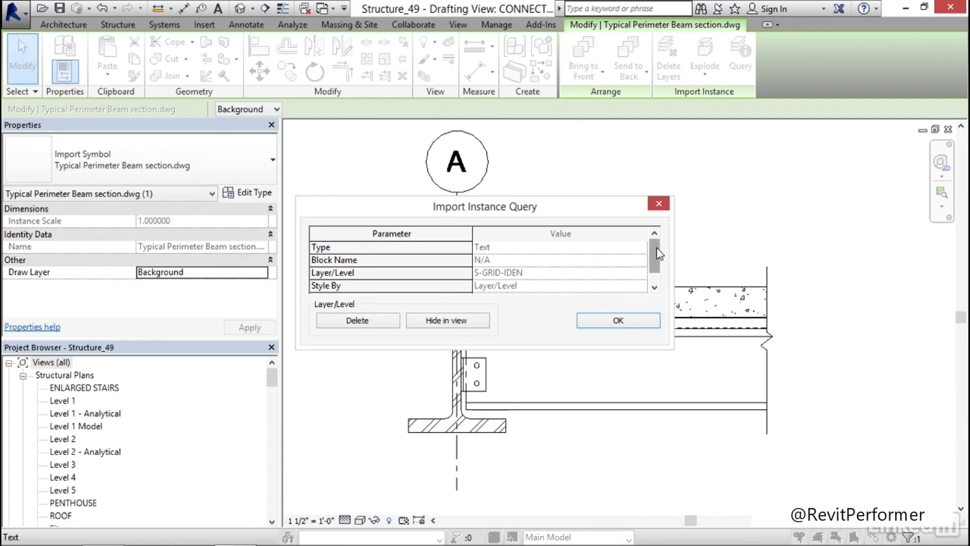
mouse_move(657, 249)
mouse_down()
mouse_move(657, 263)
mouse_move(653, 233)
mouse_up()
click(448, 320)
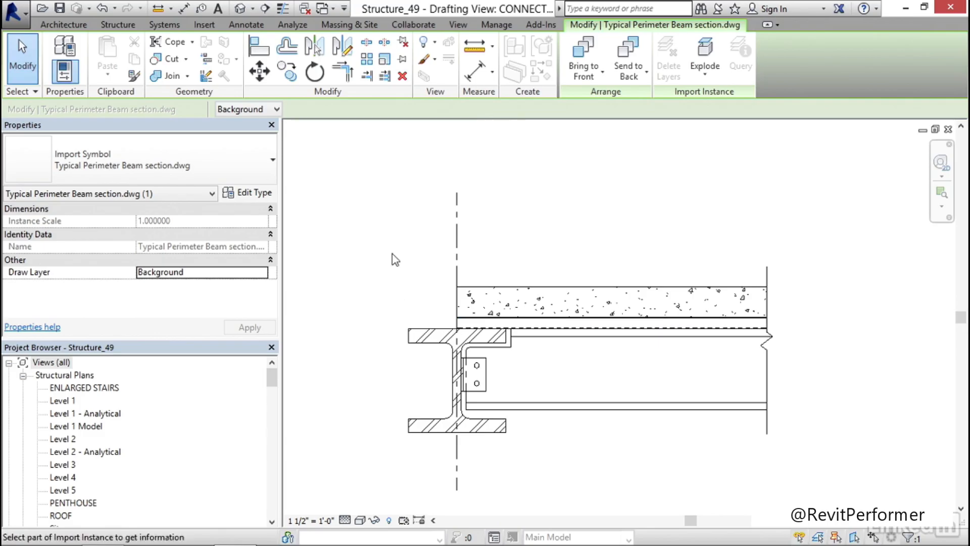
key(Escape)
key(Escape)
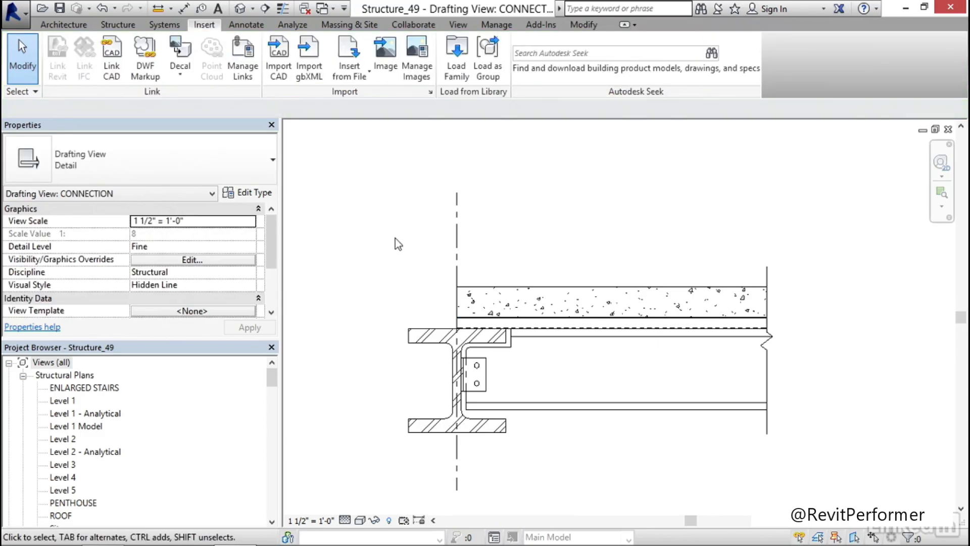
Query the vertical grid line in the imported drawing and hide its S-GRID layer in the view
click(458, 225)
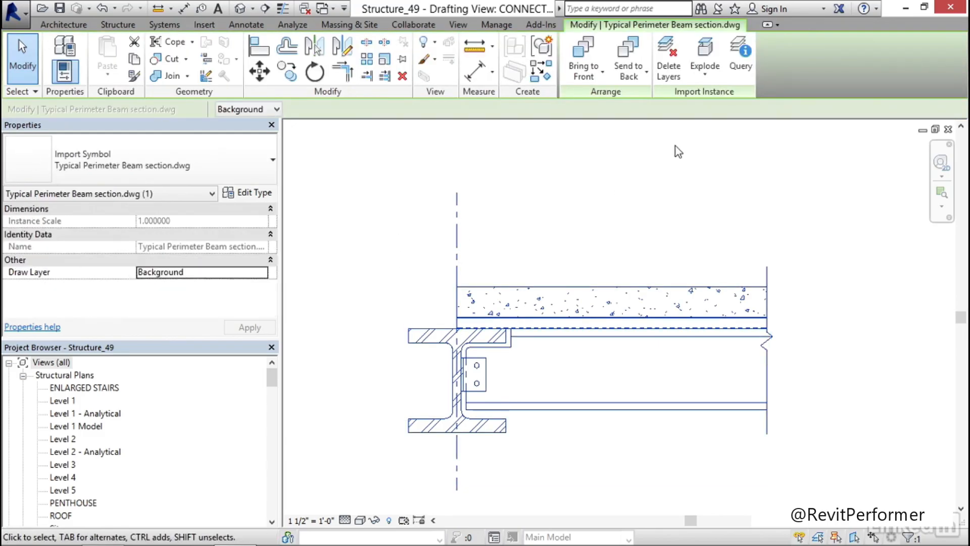
click(741, 60)
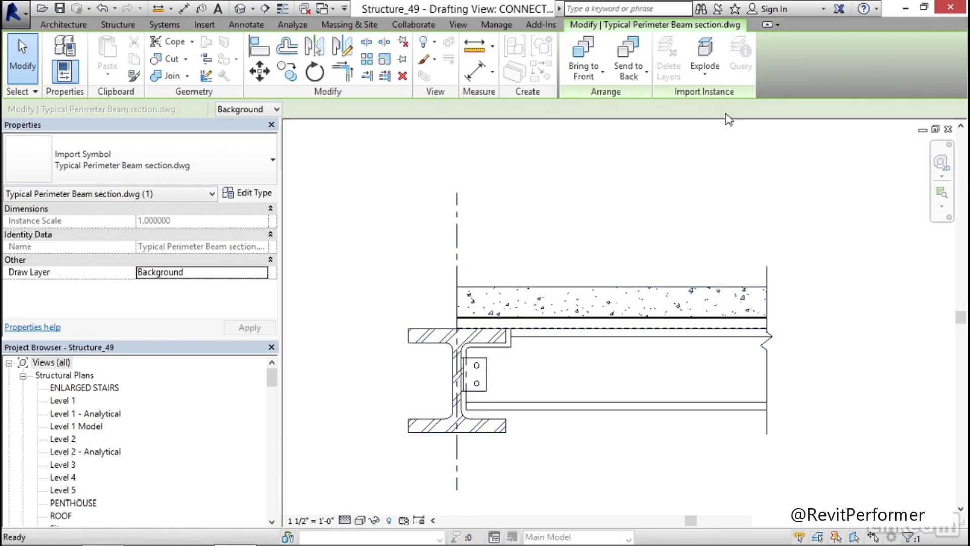
click(457, 230)
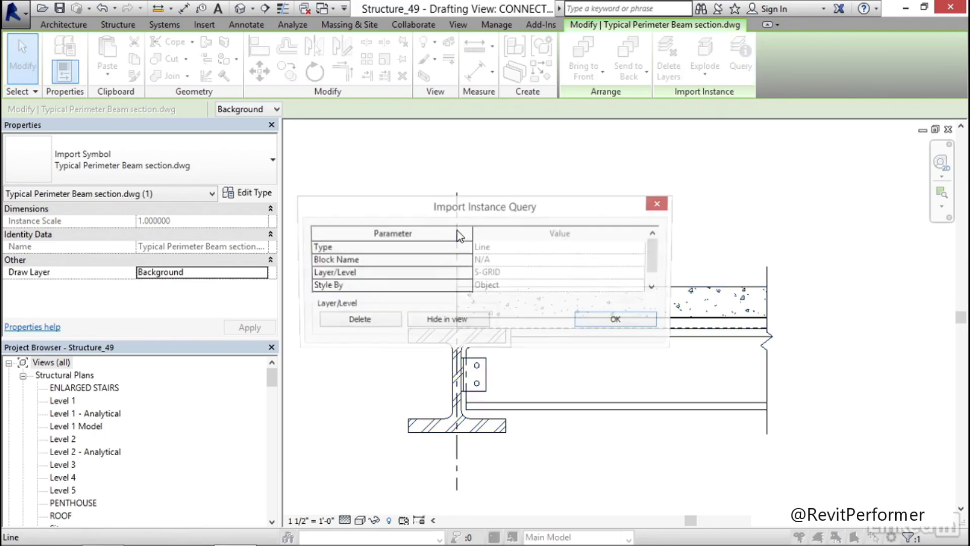
click(446, 320)
key(Escape)
key(Escape)
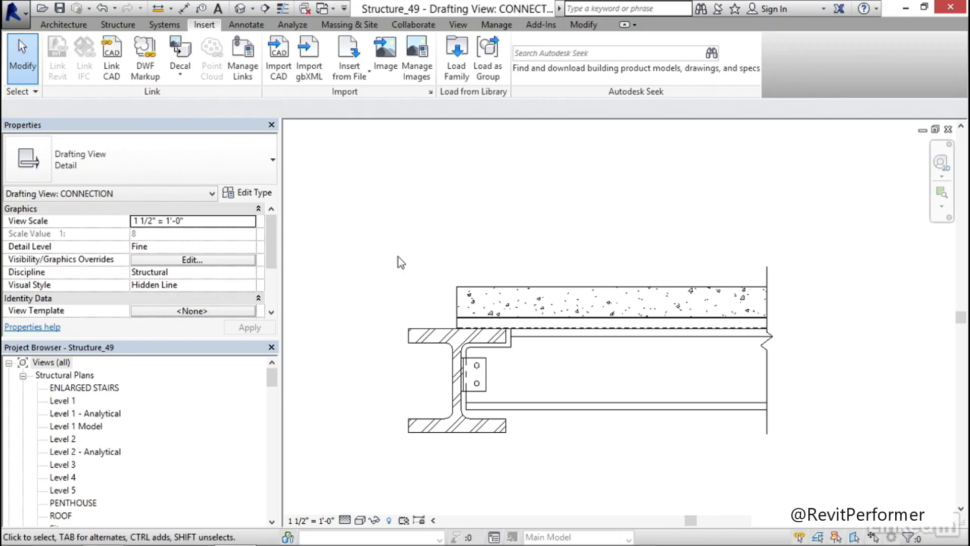
scroll(514, 320, up, 3)
scroll(464, 334, up, 1)
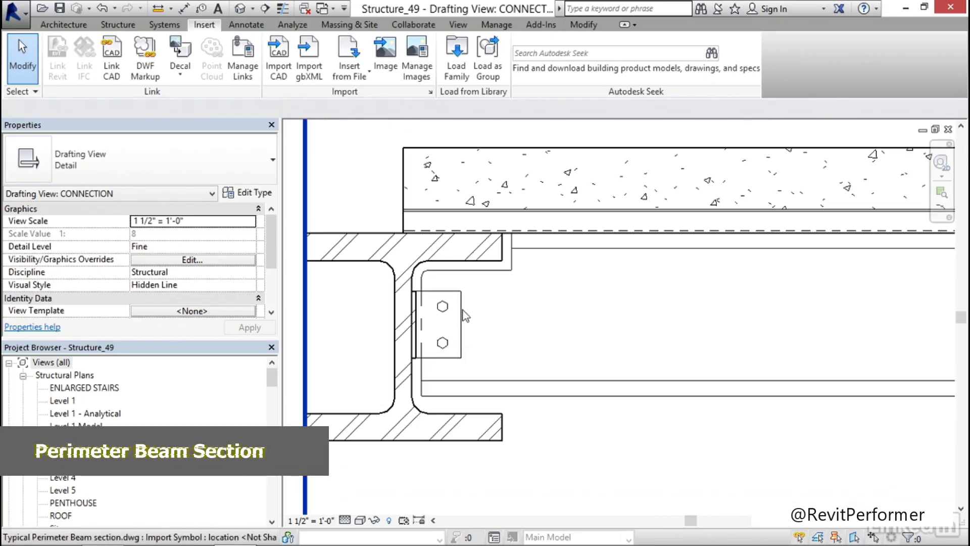
scroll(496, 344, down, 4)
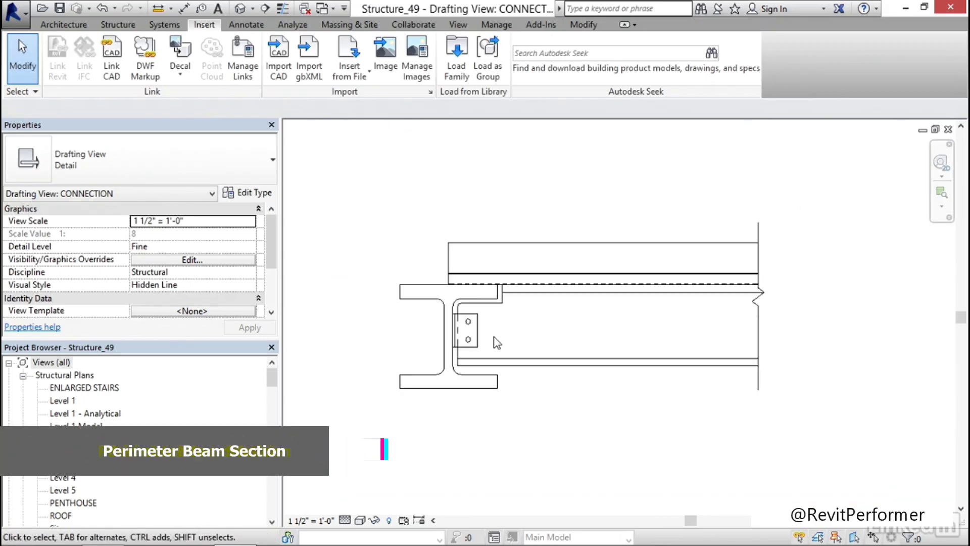
scroll(555, 350, up, 2)
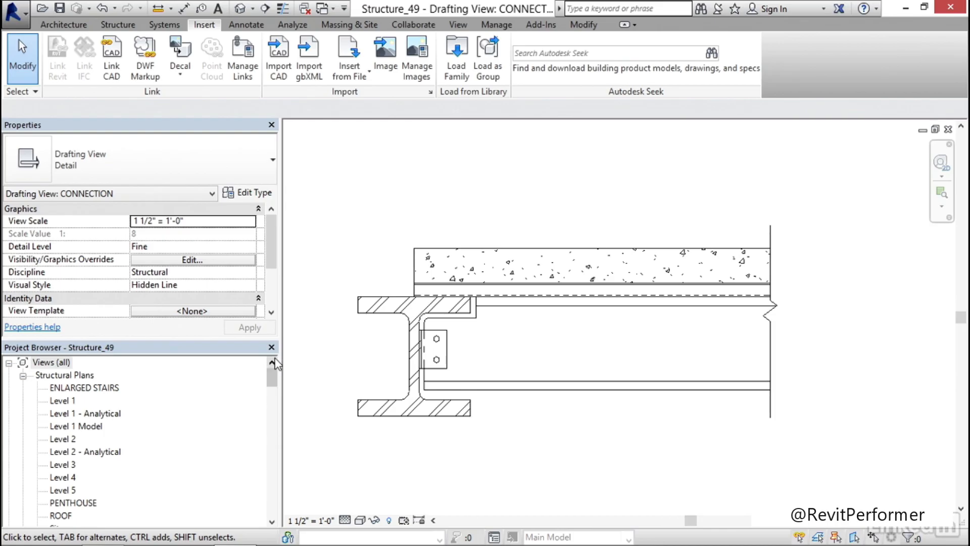
On the Level 3 structural plan, draw a section across the left W14X30 perimeter beam referencing Drafting View: CONNECTION, and open the referenced view
double_click(63, 465)
scroll(386, 324, up, 4)
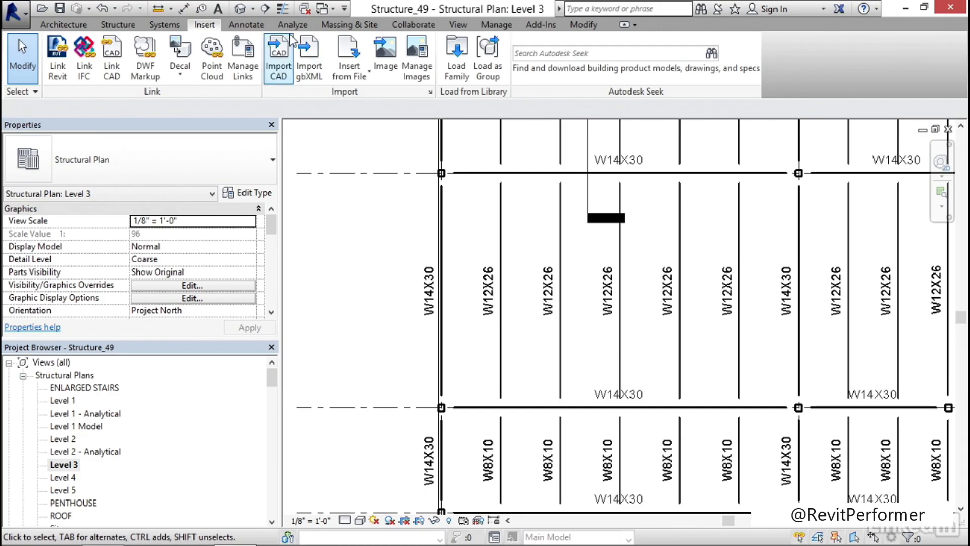
click(265, 9)
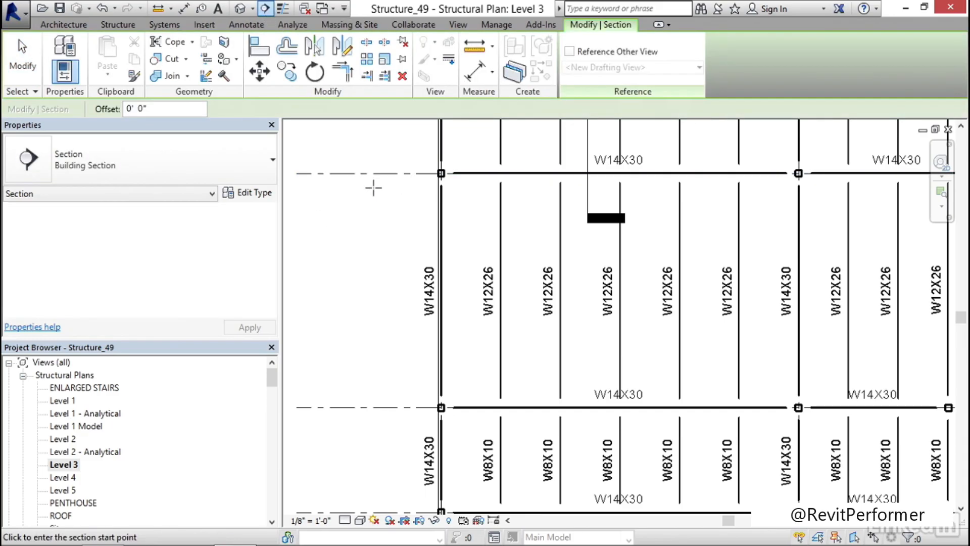
click(569, 52)
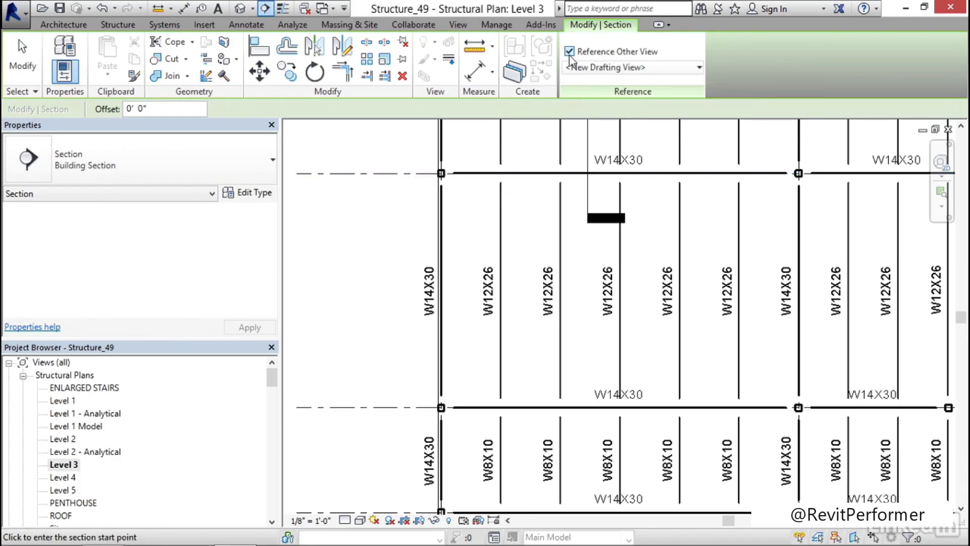
click(612, 68)
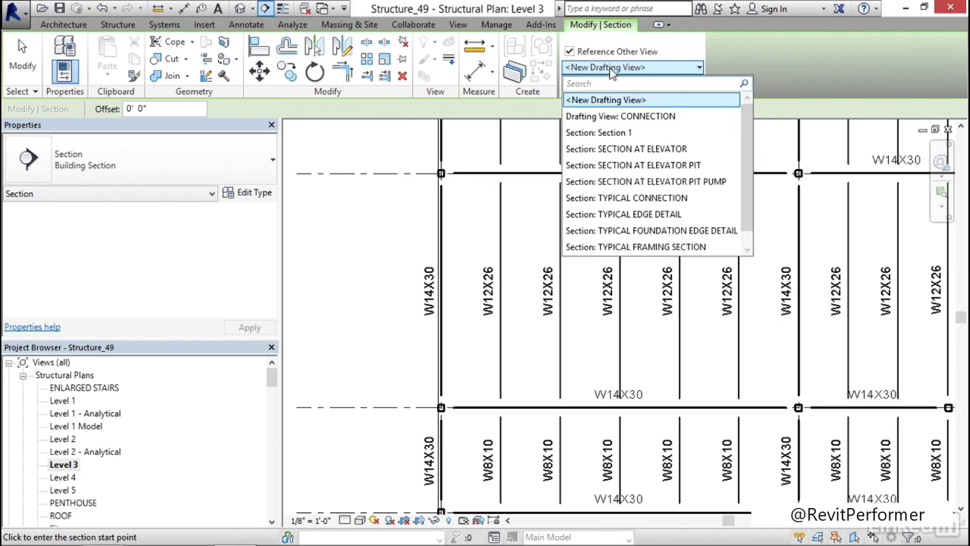
click(639, 117)
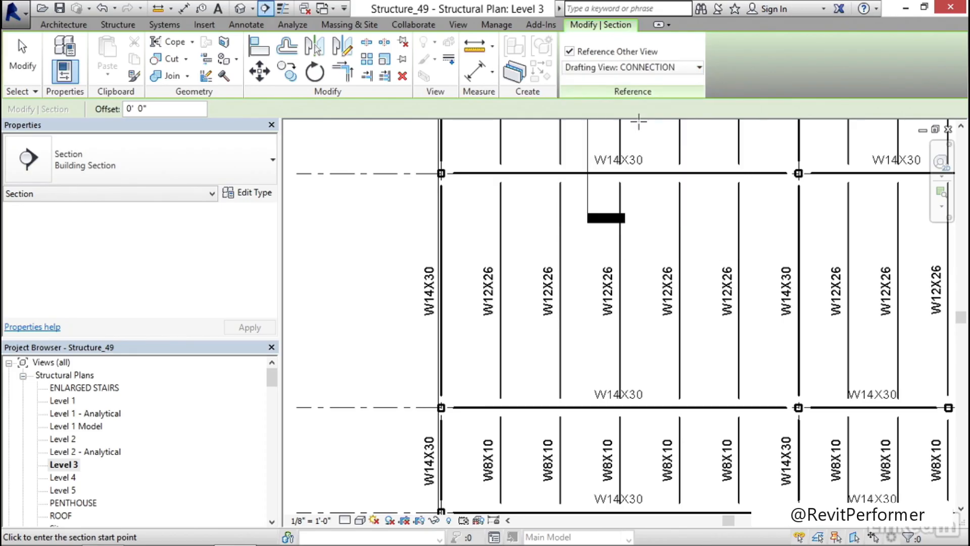
click(414, 239)
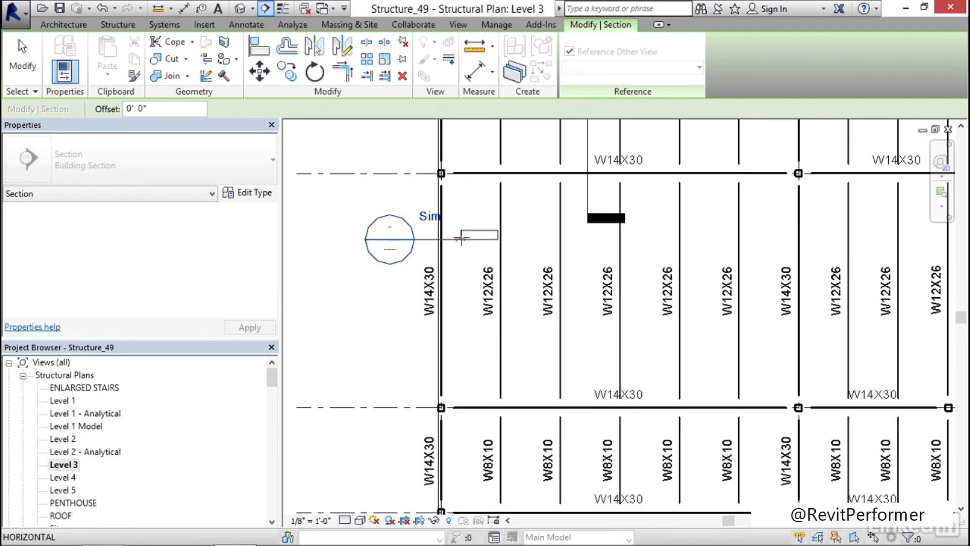
click(483, 239)
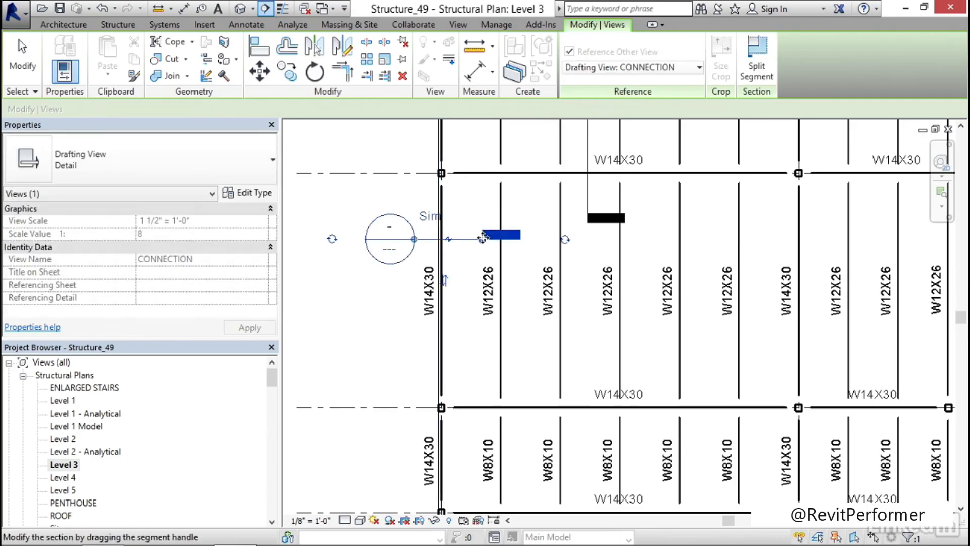
key(Escape)
click(351, 298)
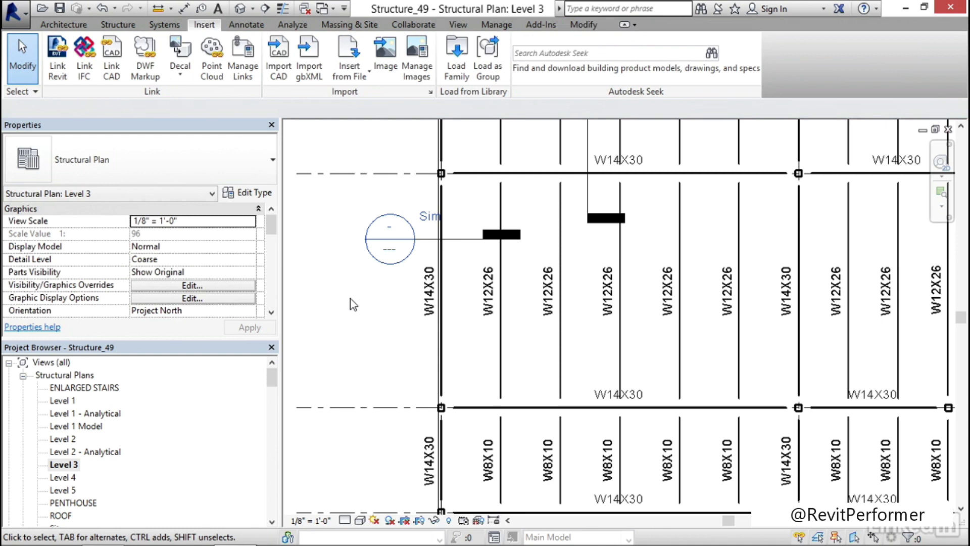
double_click(394, 245)
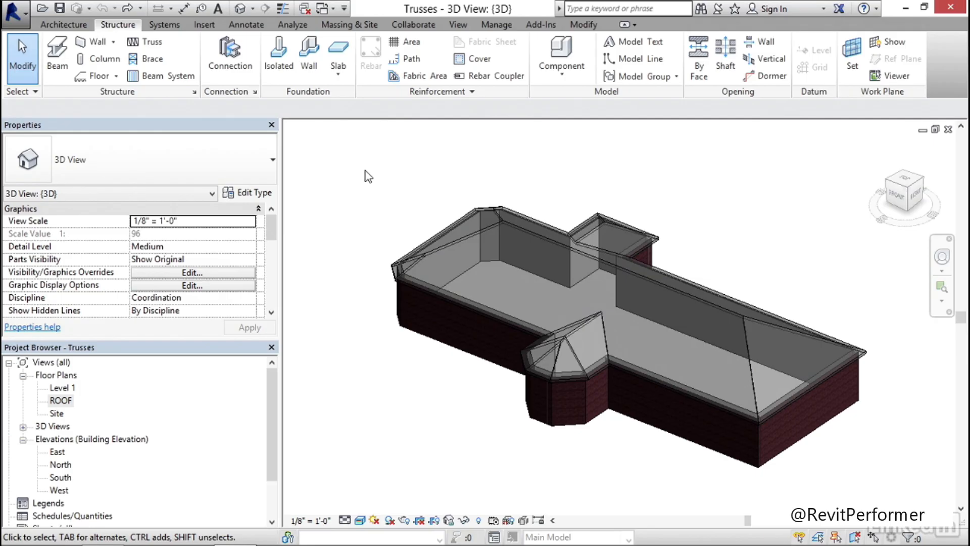
On the ROOF floor plan, start the Truss command and load the Howe Flat Truss family from the Structural Trusses folder
double_click(61, 401)
middle_drag(515, 273, 483, 271)
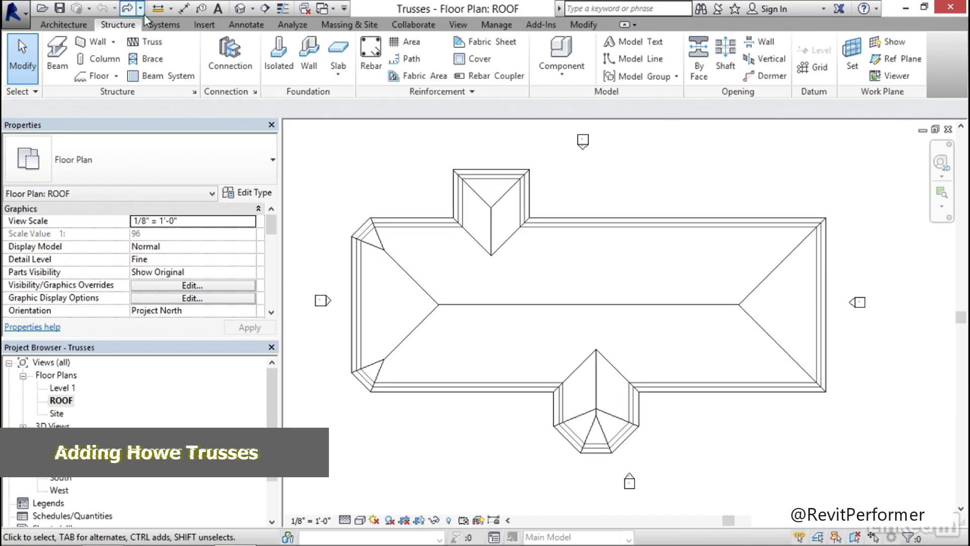
click(149, 42)
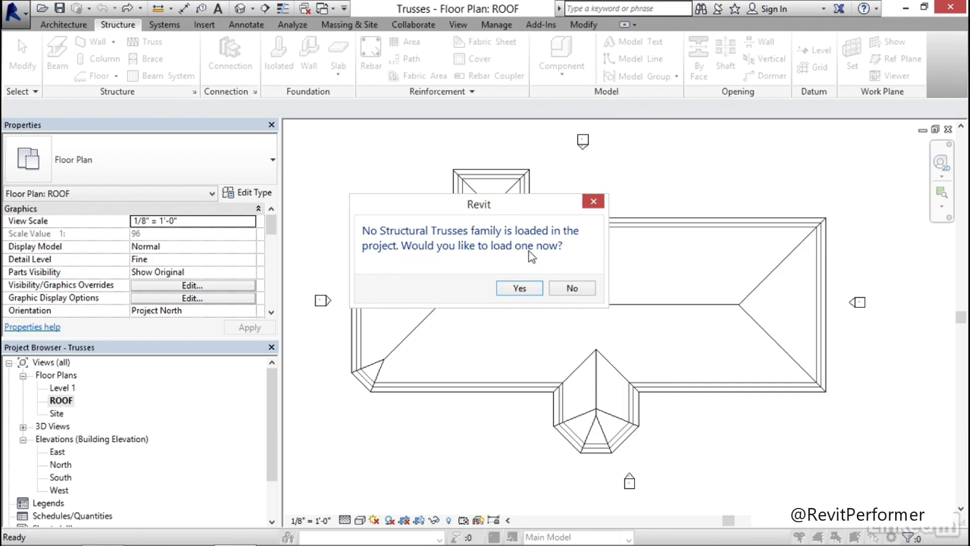
click(523, 292)
drag(627, 172, 627, 290)
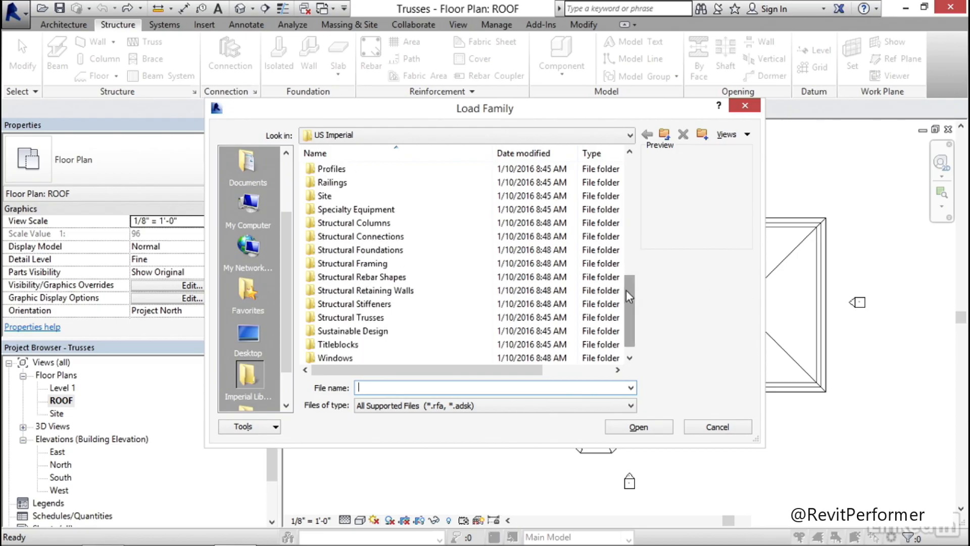
double_click(366, 320)
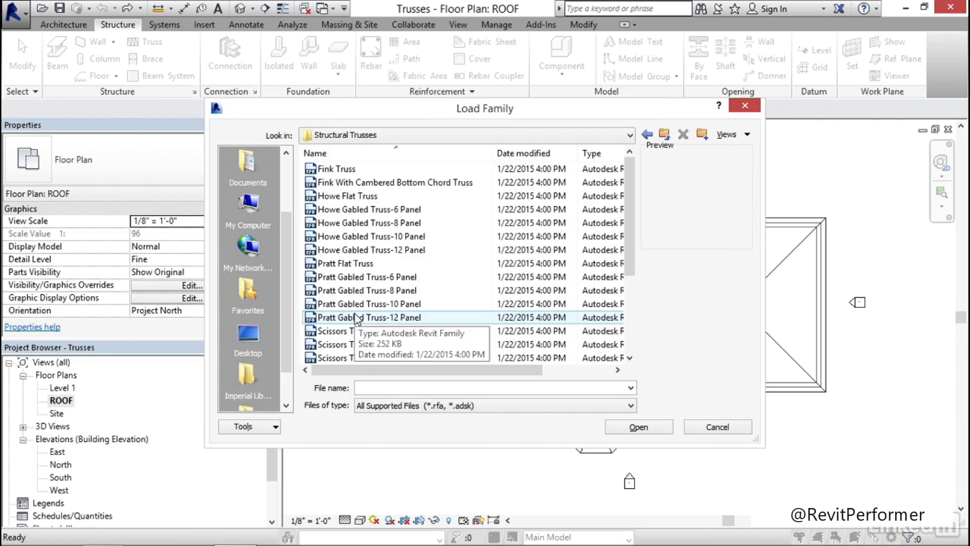
click(362, 198)
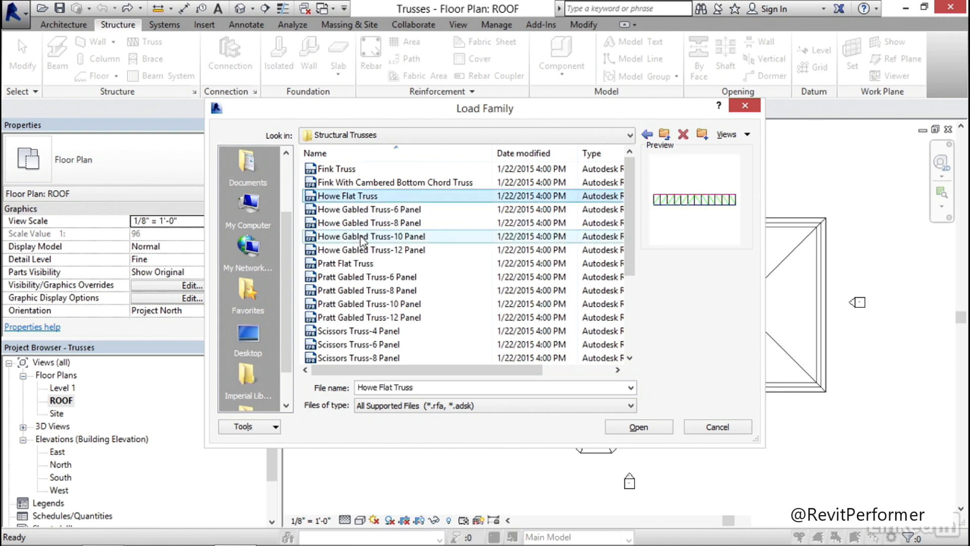
click(359, 266)
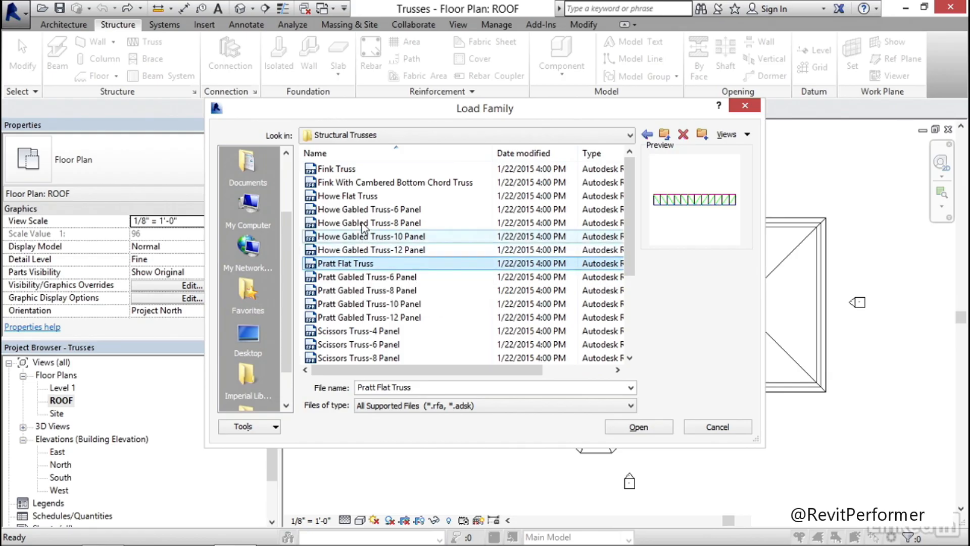
click(360, 198)
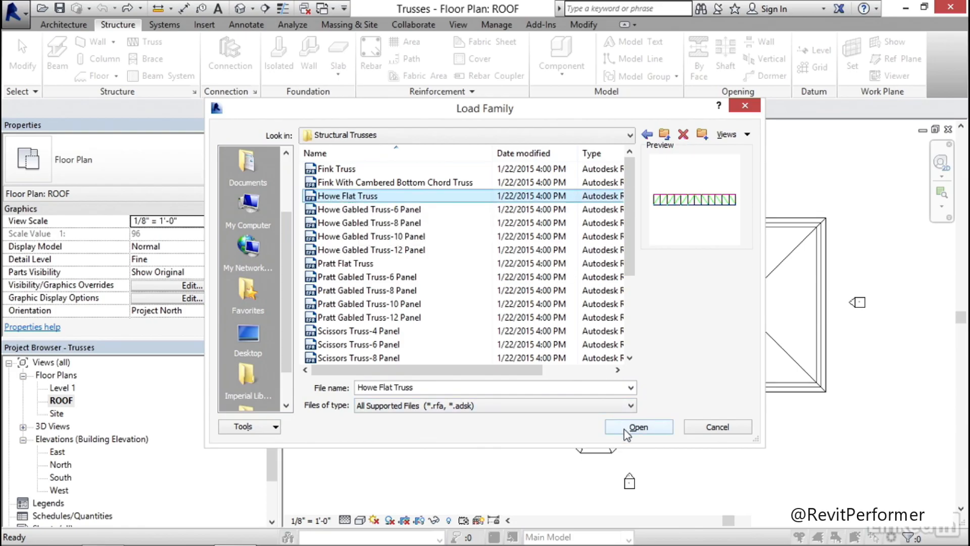
click(637, 427)
Place a Howe Flat Truss about 68' long across the main roof, from the north wing's west inside corner straight to the south eave
middle_drag(447, 273, 437, 233)
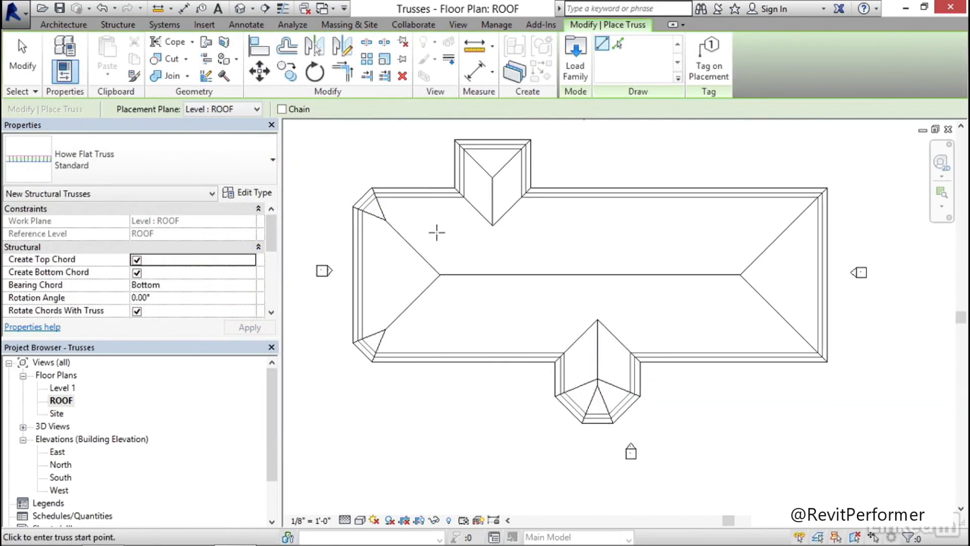
scroll(438, 234, up, 1)
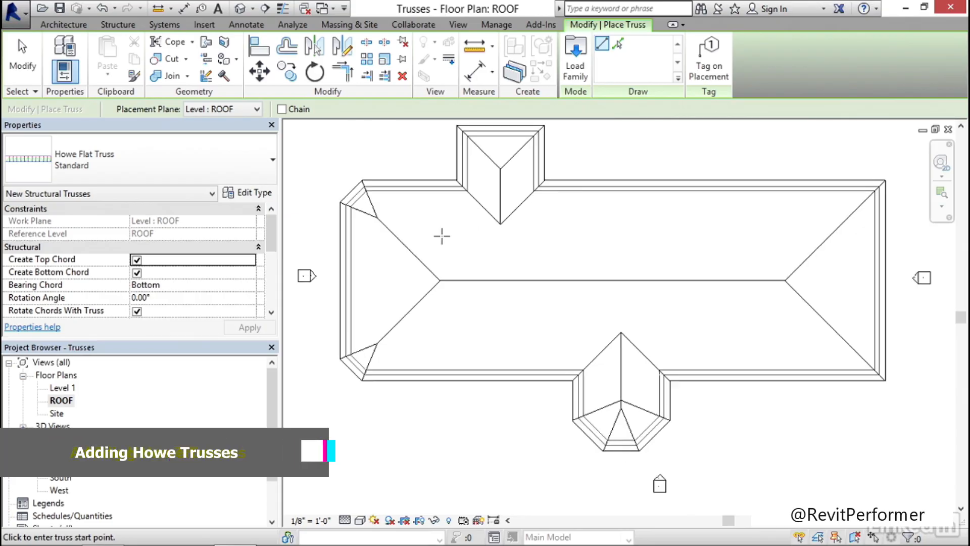
click(457, 180)
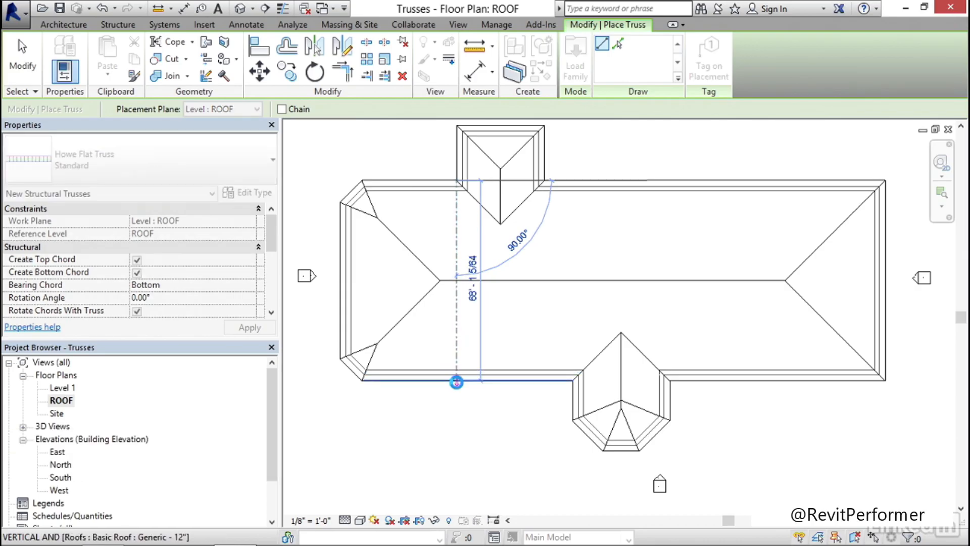
click(457, 380)
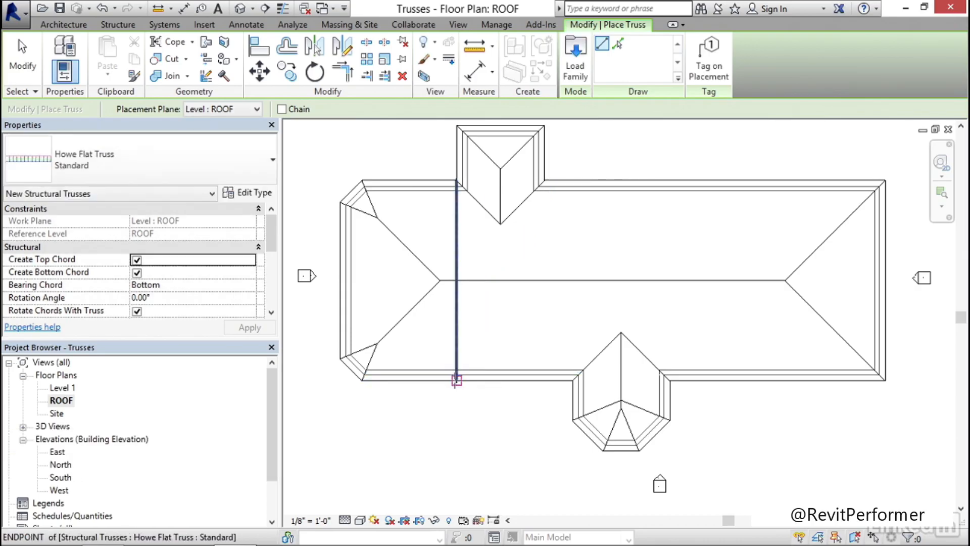
Place a truss about 29'-11" long across the opening of the north wing, between its two inside eave corners
scroll(473, 218, up, 3)
scroll(471, 229, up, 3)
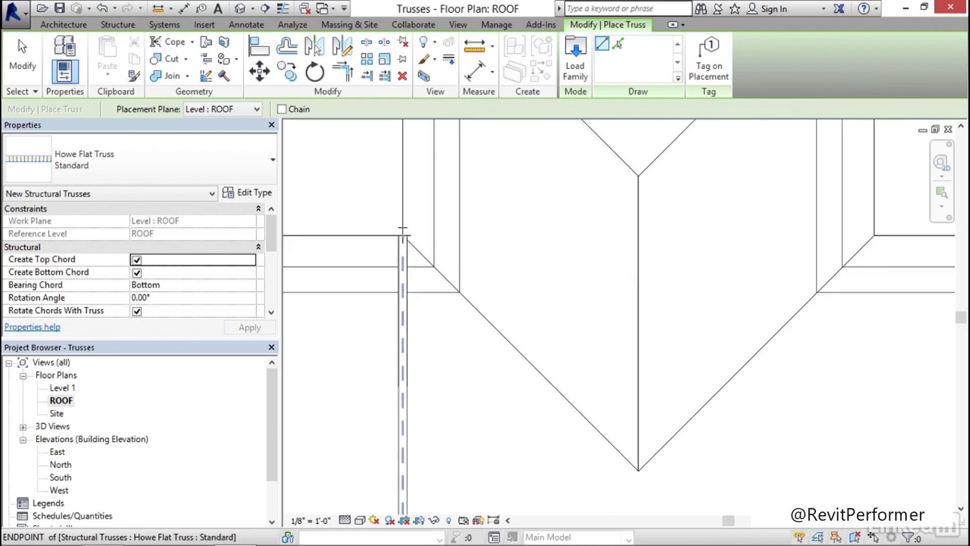
scroll(402, 233, down, 2)
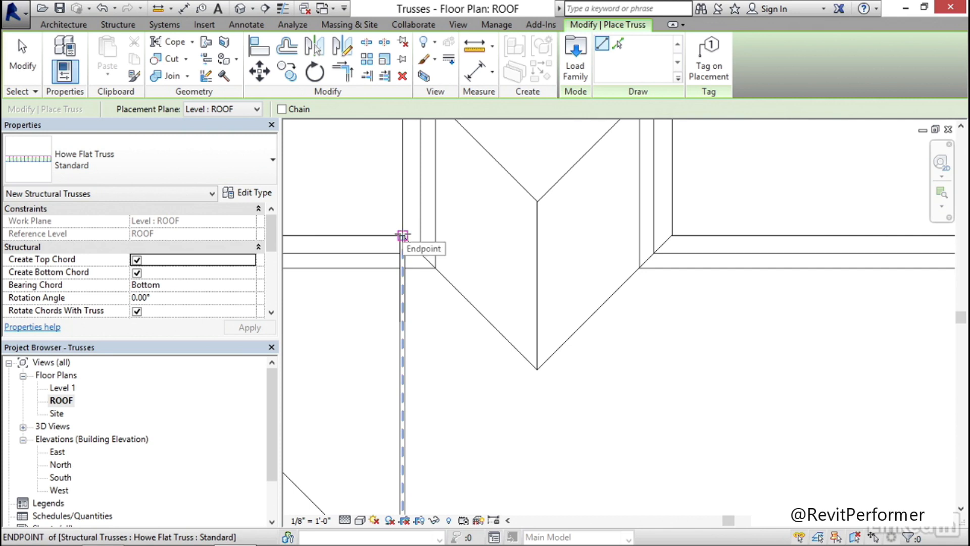
click(403, 235)
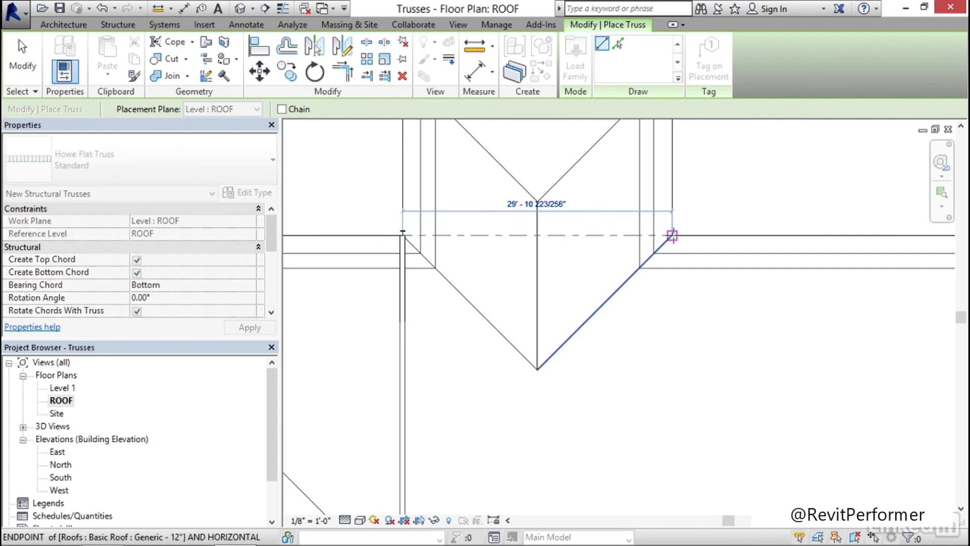
click(673, 235)
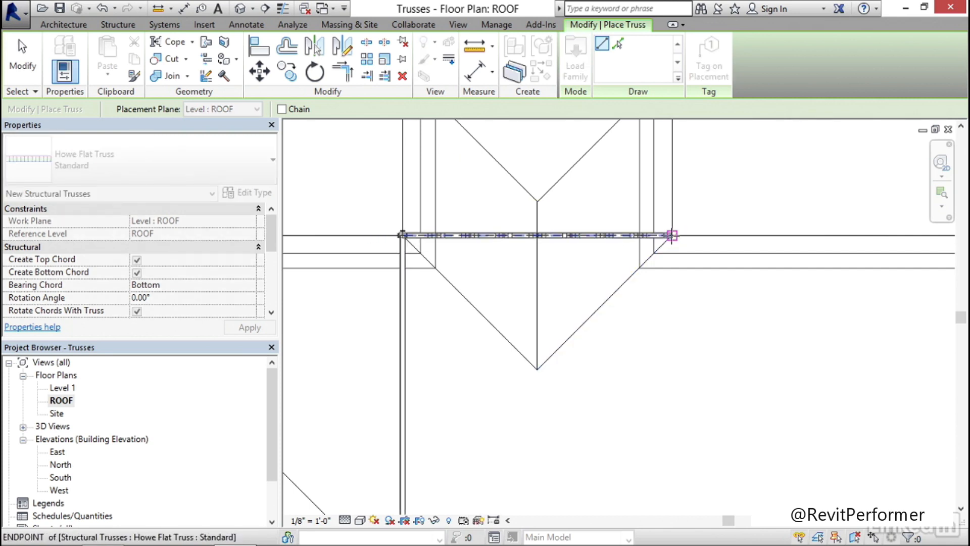
Place a truss across the opening of the octagonal south bay, between its two inside eave corners
scroll(535, 256, down, 4)
middle_drag(549, 264, 501, 188)
scroll(551, 339, up, 5)
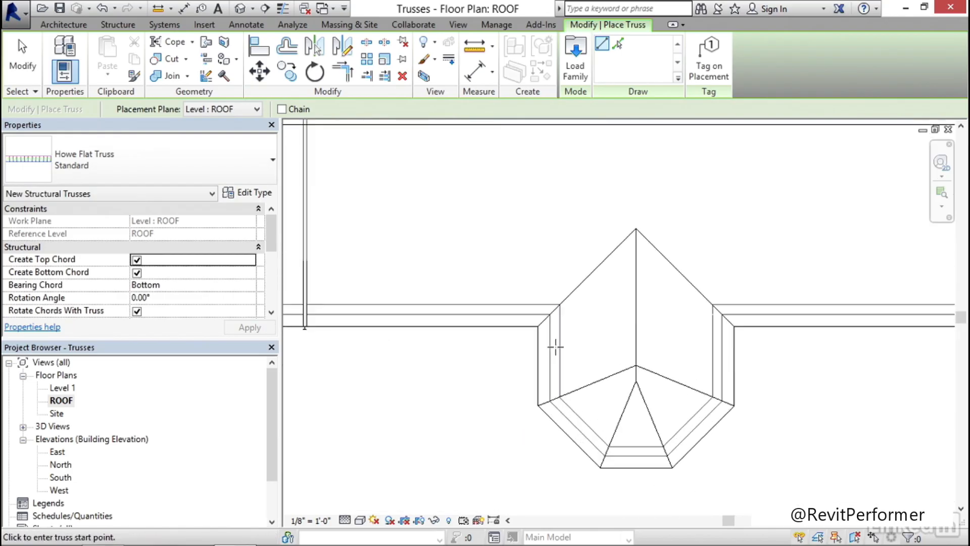
click(535, 323)
click(760, 325)
scroll(670, 263, down, 3)
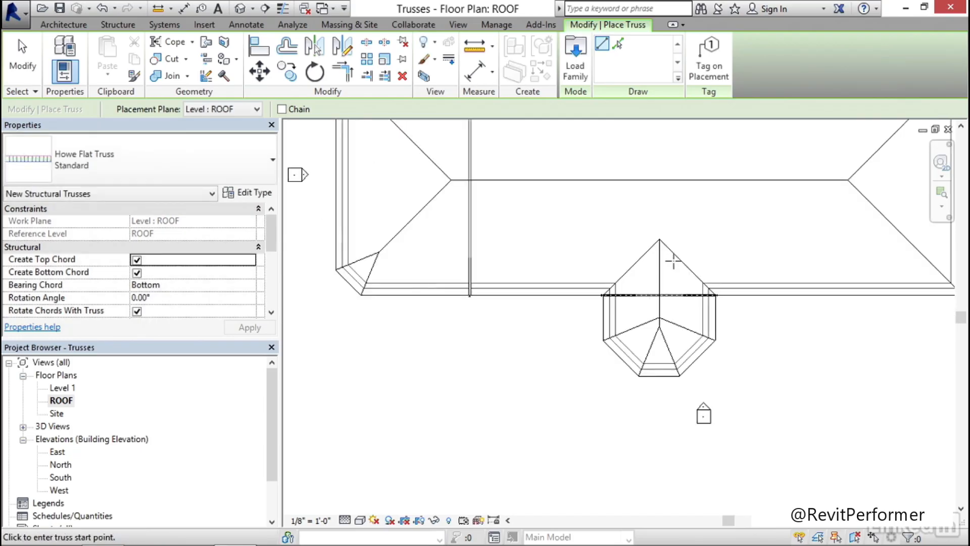
Place a truss across the main roof from north eave to south eave, starting 40' from the east end
scroll(673, 261, down, 2)
middle_drag(675, 260, 515, 332)
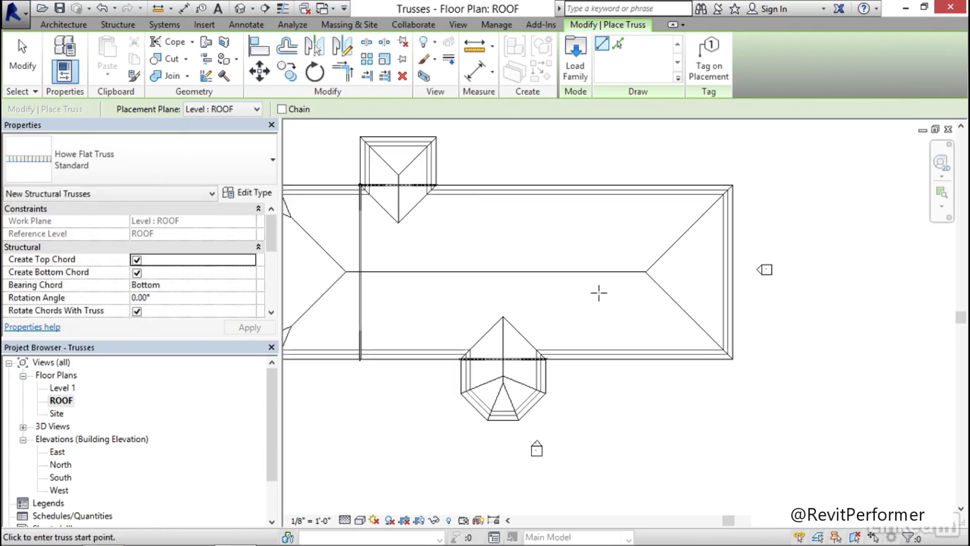
click(637, 186)
text(40)
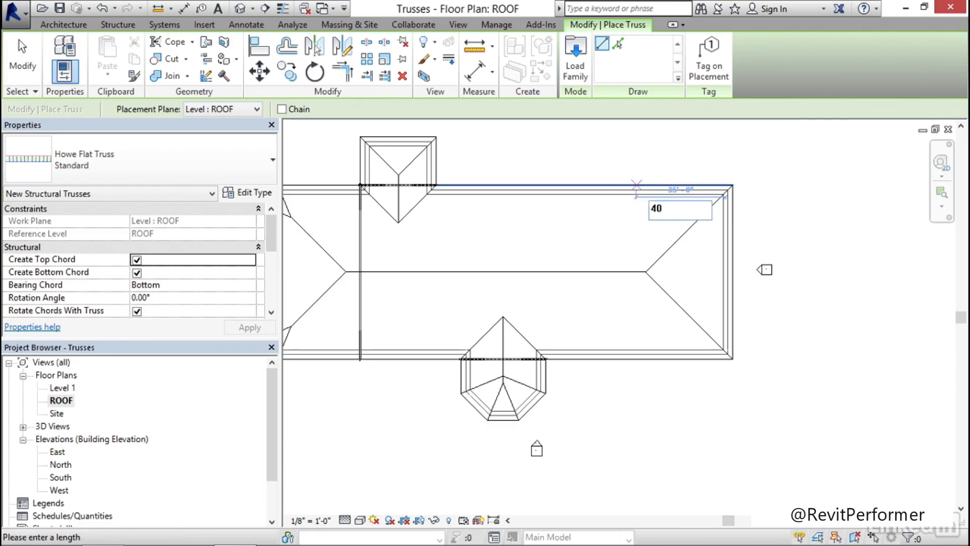
key(Return)
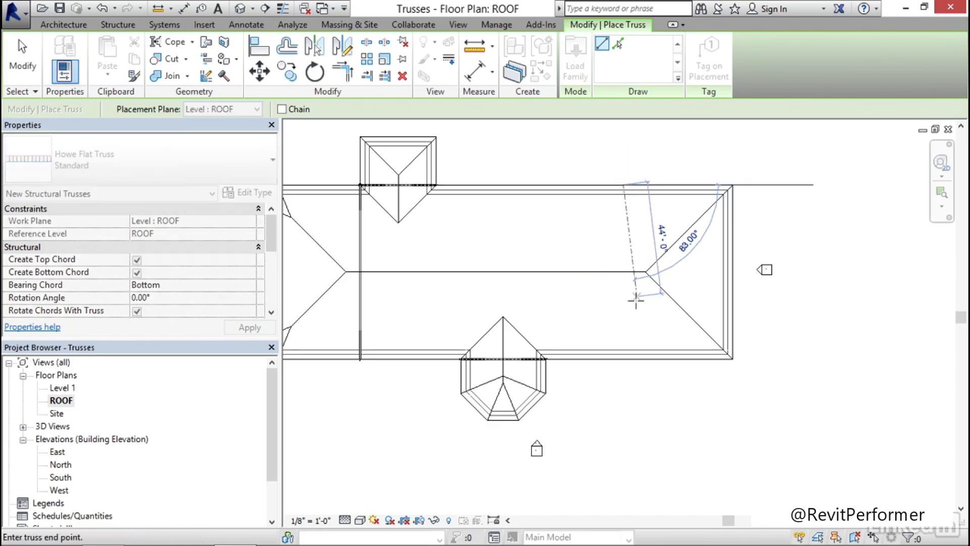
click(624, 360)
Place two horizontal trusses about 39'-6" long from the west eave's north and south clipped corners to the western cross truss
scroll(433, 222, up, 5)
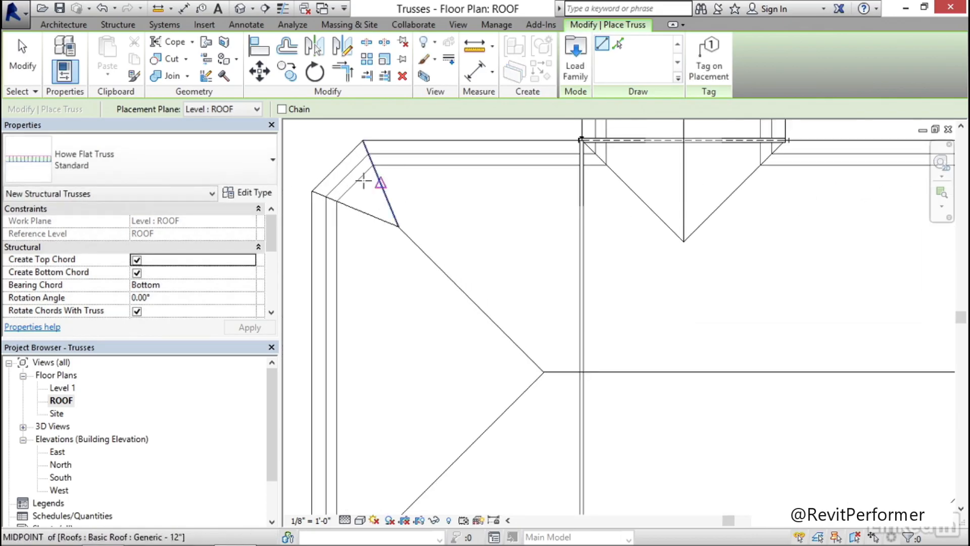
click(312, 191)
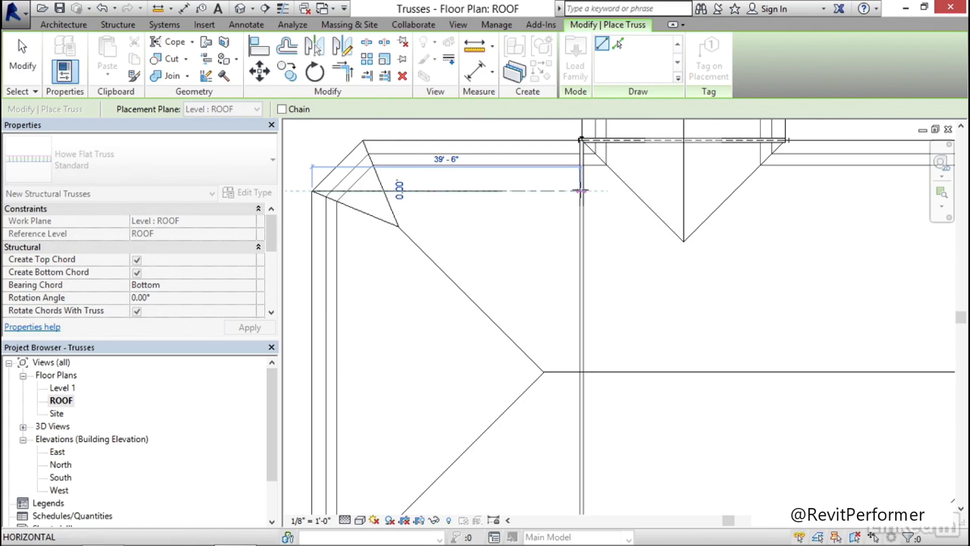
click(580, 191)
middle_drag(541, 349, 553, 135)
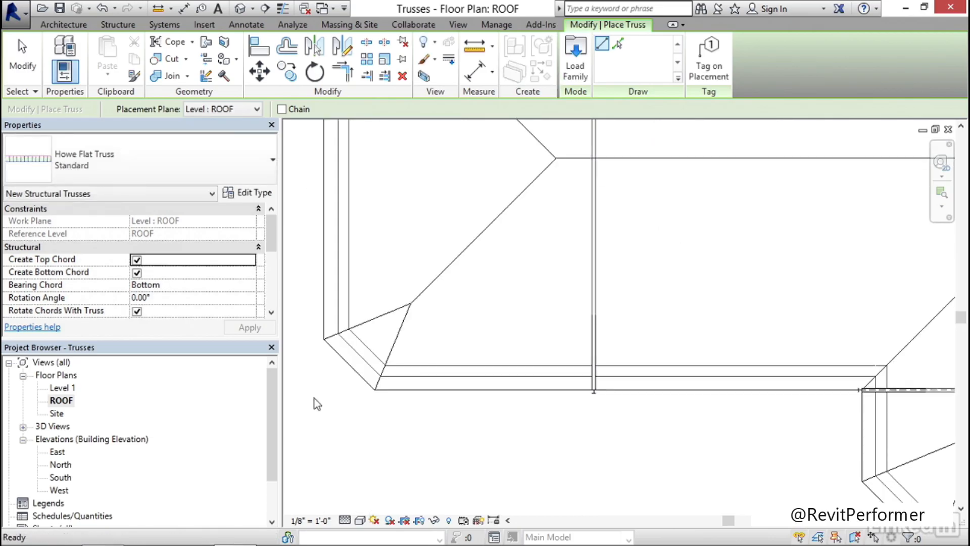
click(324, 339)
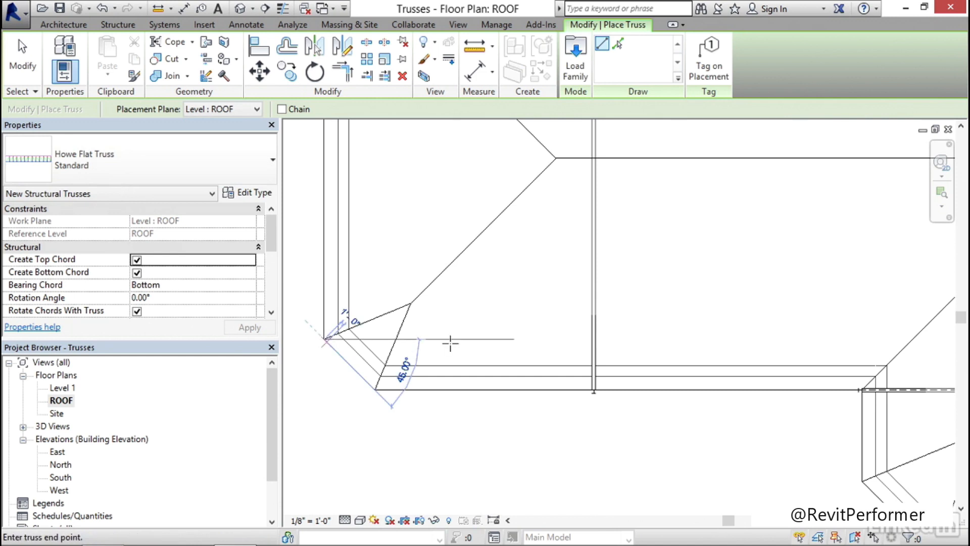
click(594, 339)
Place a horizontal truss about 42'-10" long from the northern part of the east eave to the eastern cross truss
scroll(546, 328, down, 1)
scroll(546, 325, down, 4)
middle_drag(753, 287, 351, 348)
scroll(558, 255, up, 3)
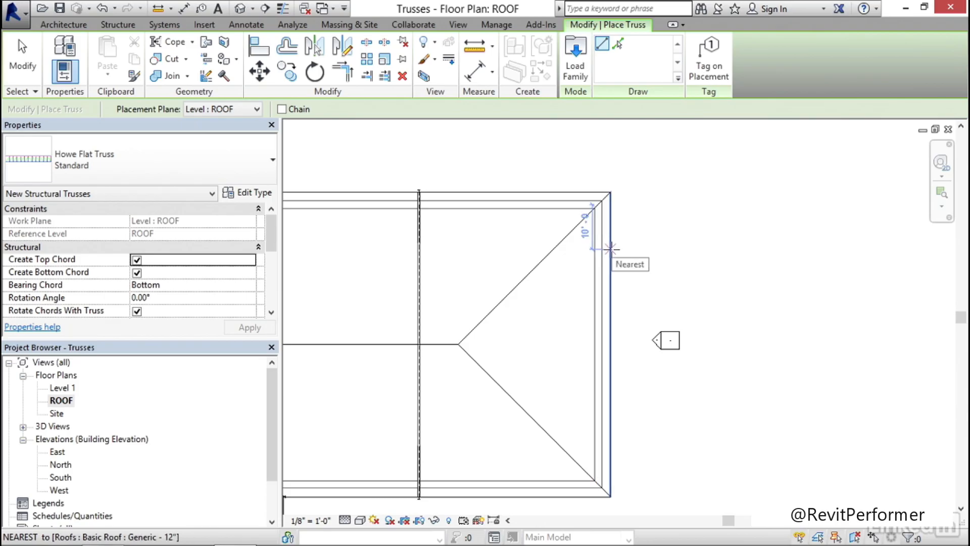
click(611, 249)
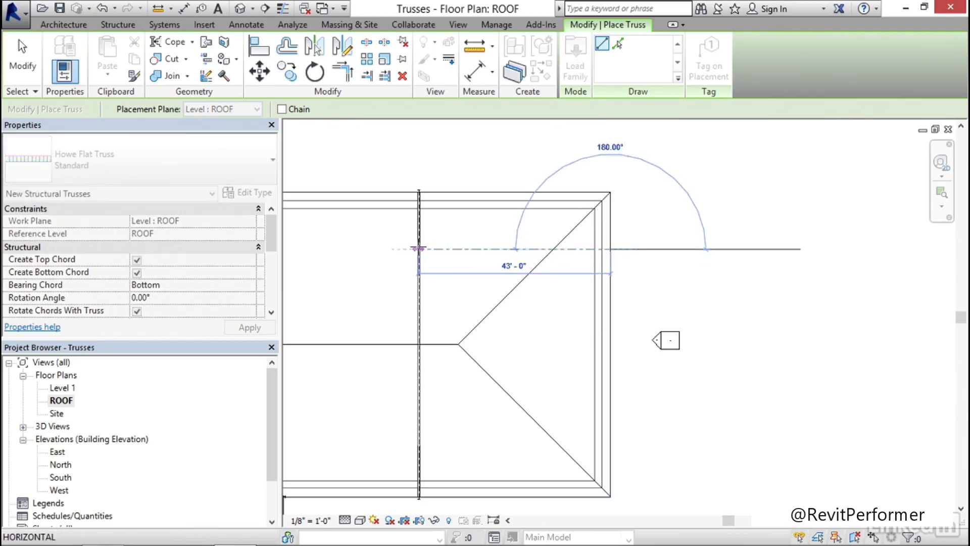
scroll(419, 249, up, 3)
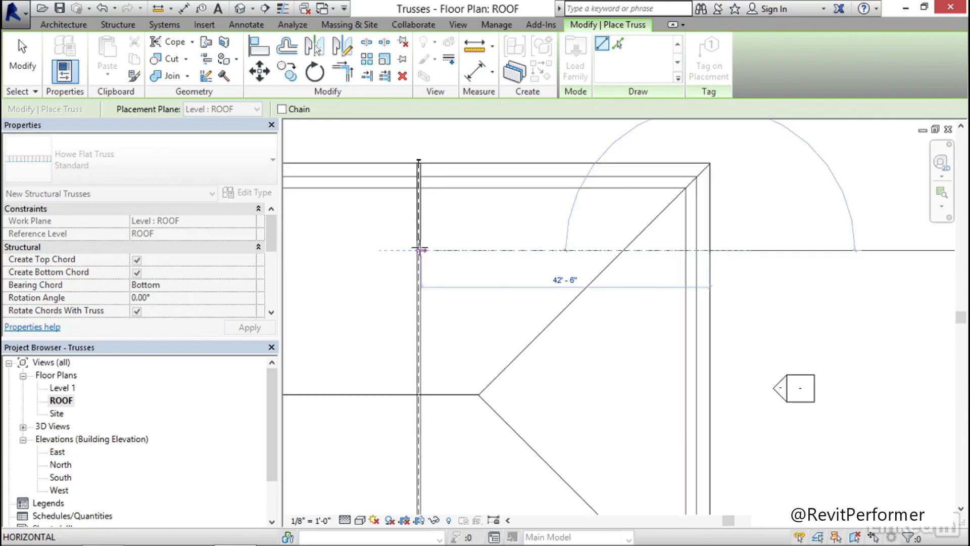
click(419, 255)
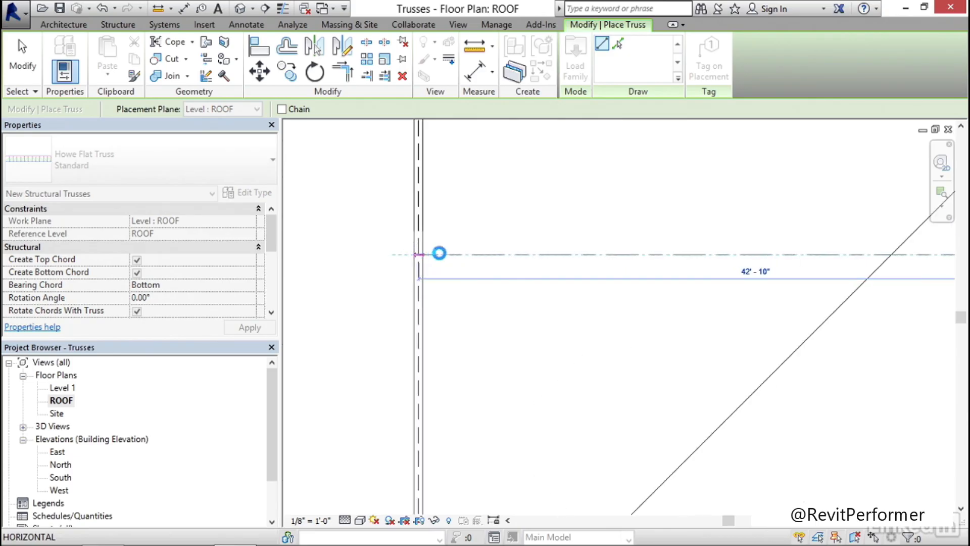
Place a horizontal truss about 42'-10" long from the southern part of the east eave to the eastern cross truss, and finish truss placement
scroll(486, 268, down, 5)
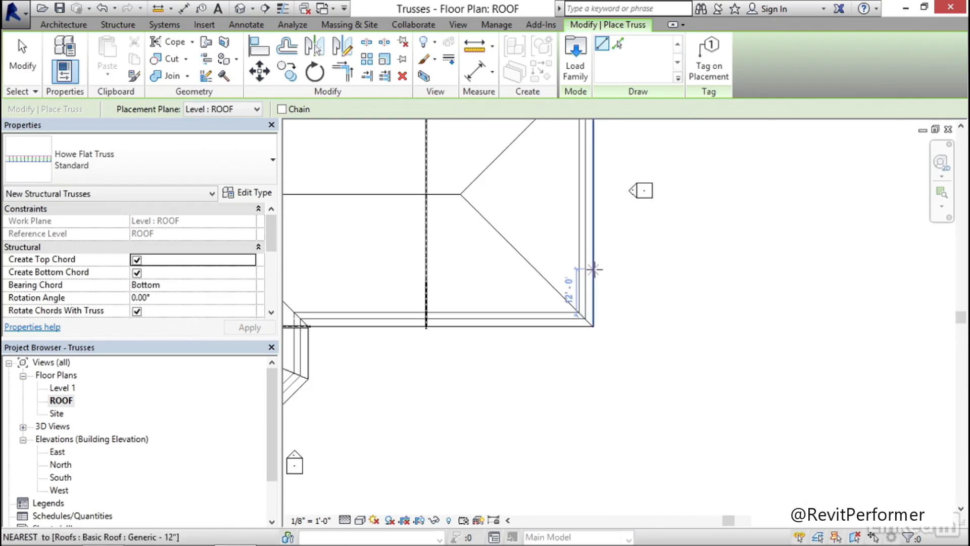
click(594, 277)
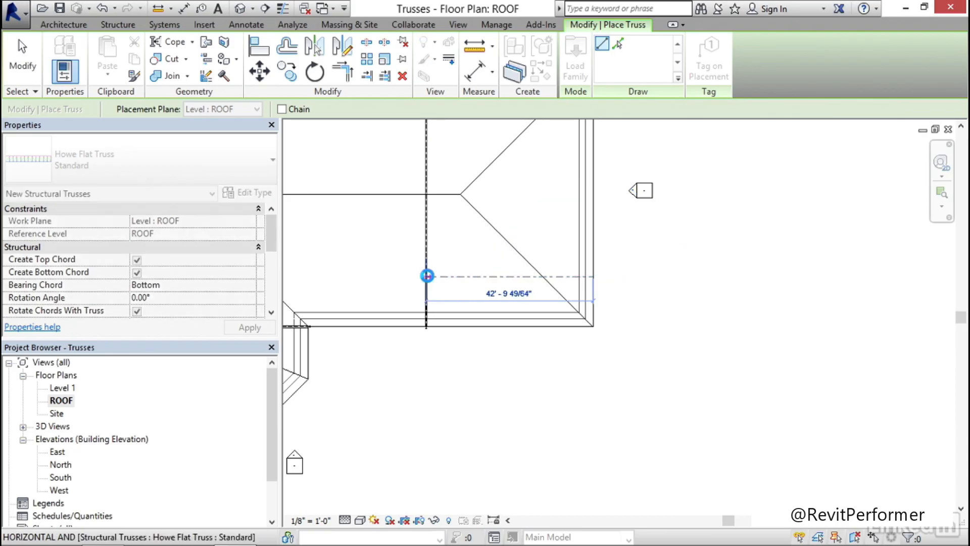
click(427, 276)
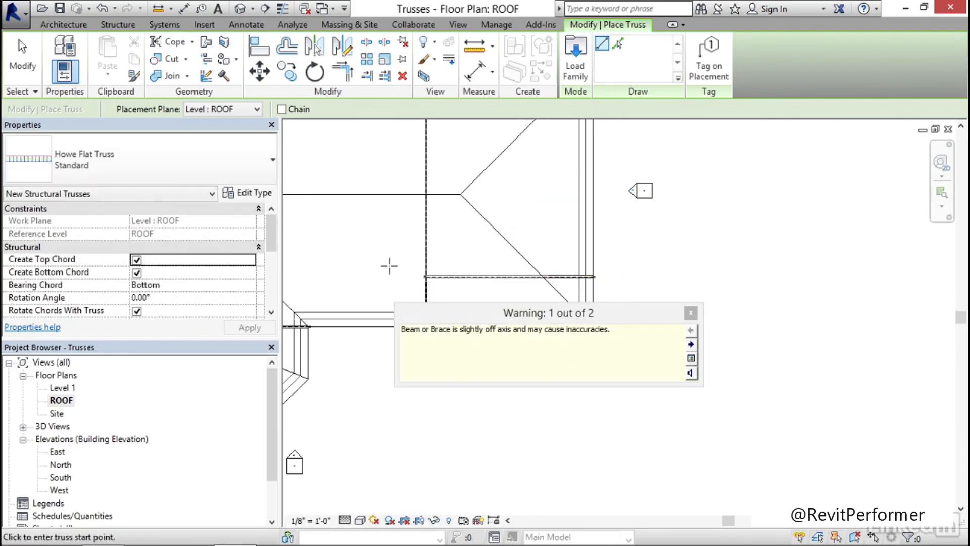
click(691, 313)
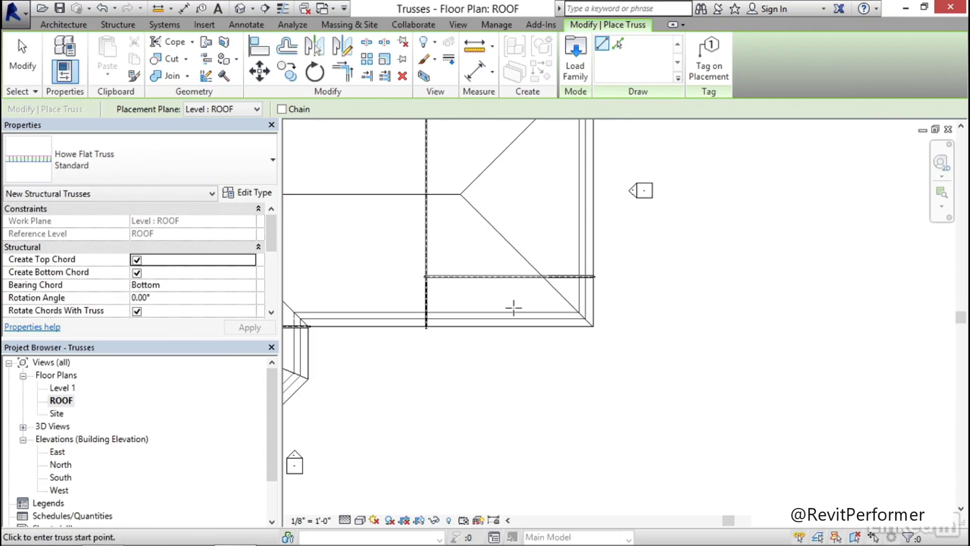
key(Escape)
key(Escape)
Copy the western cross truss 30' to the east with multiple copies enabled
middle_drag(418, 286, 681, 304)
scroll(573, 284, down, 2)
middle_drag(571, 281, 602, 328)
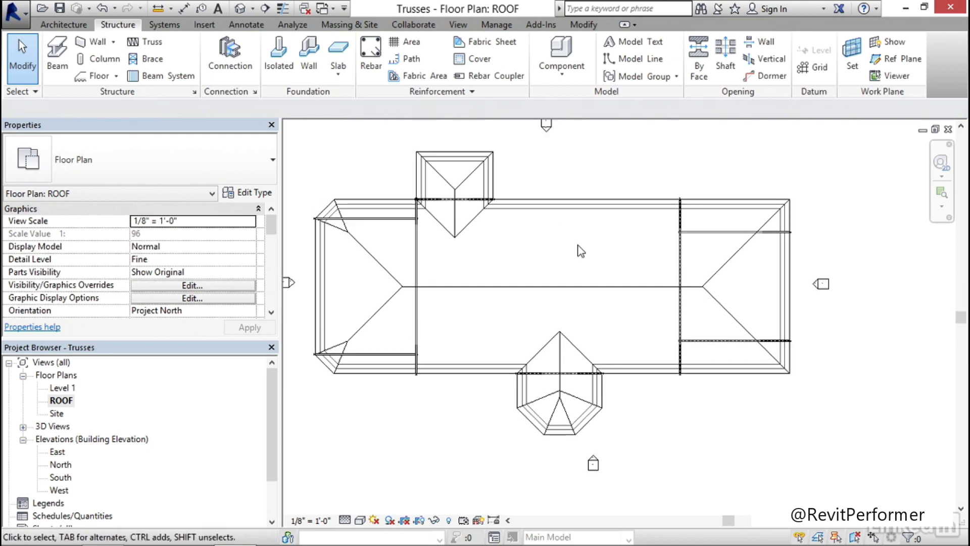
click(417, 253)
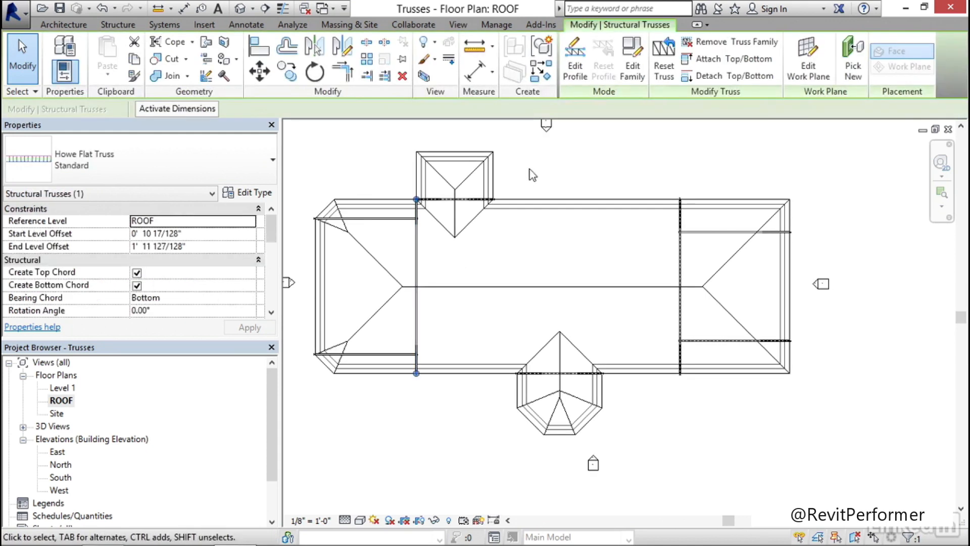
click(288, 75)
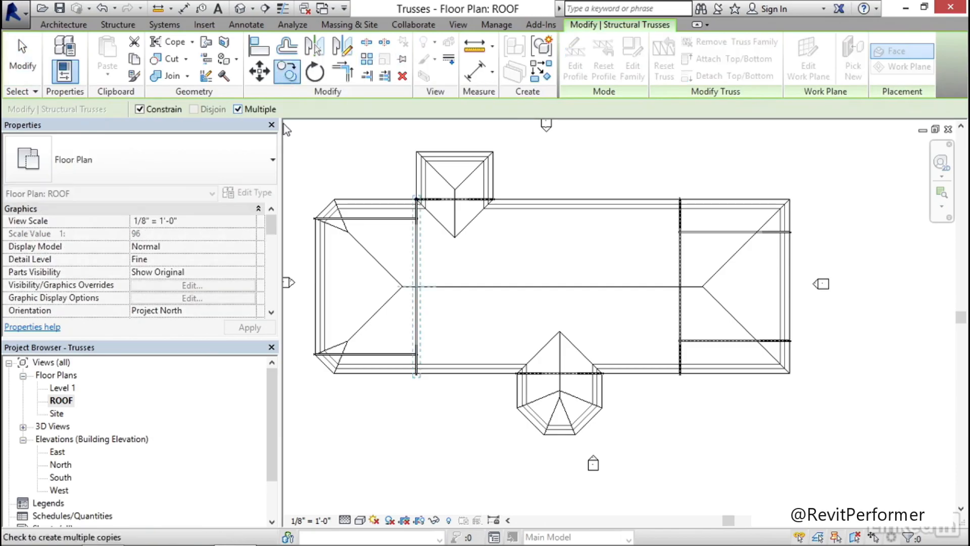
click(417, 262)
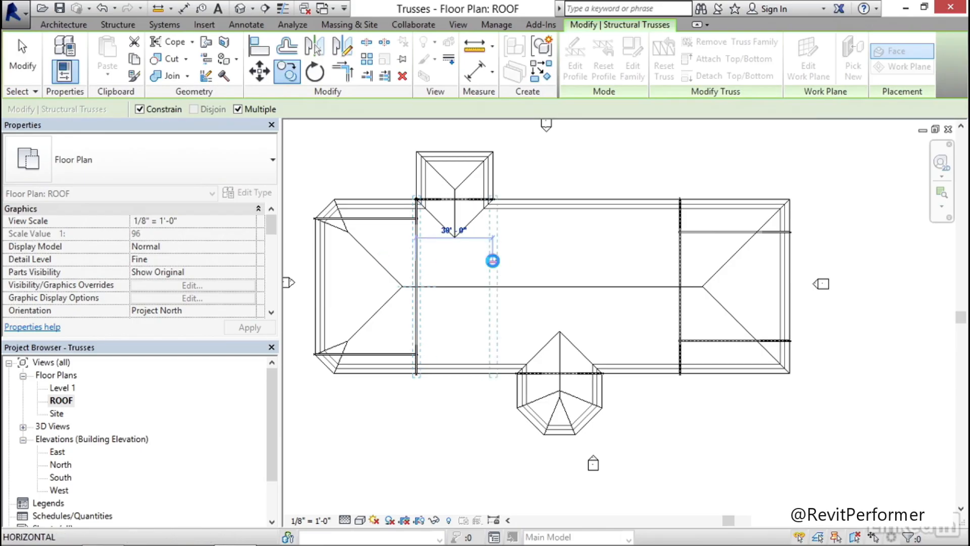
click(494, 264)
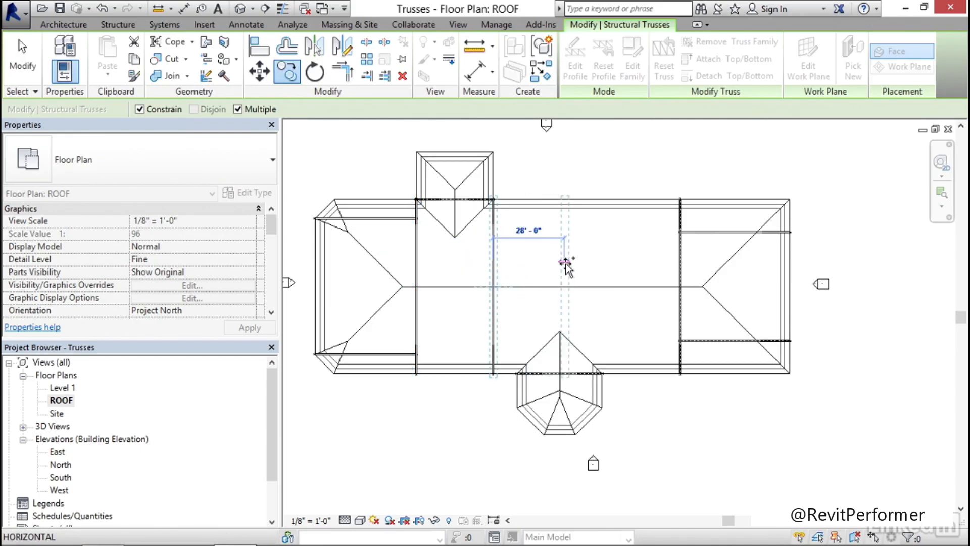
Place another truss copy 30' farther east and one more between it and the eastern cross truss, then finish copying
text(3)
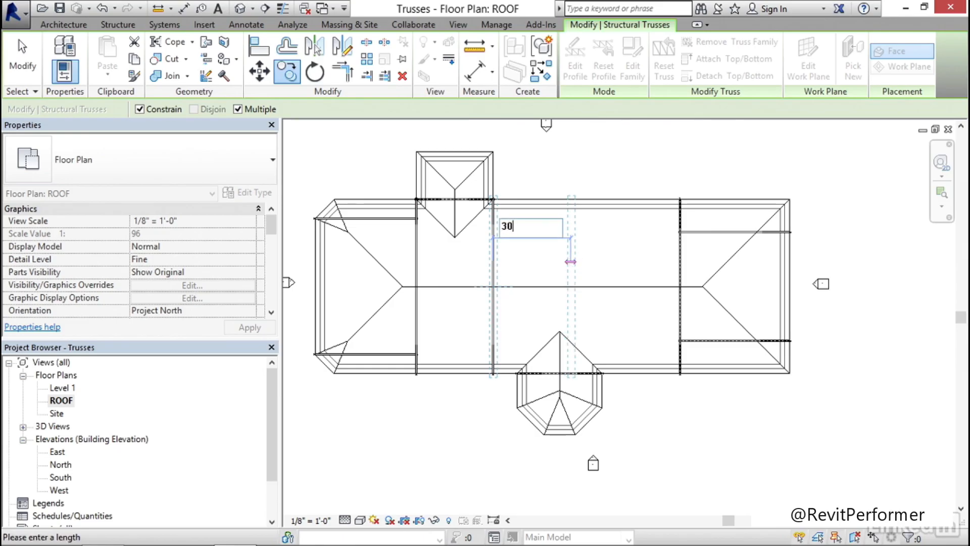
text(0)
key(Return)
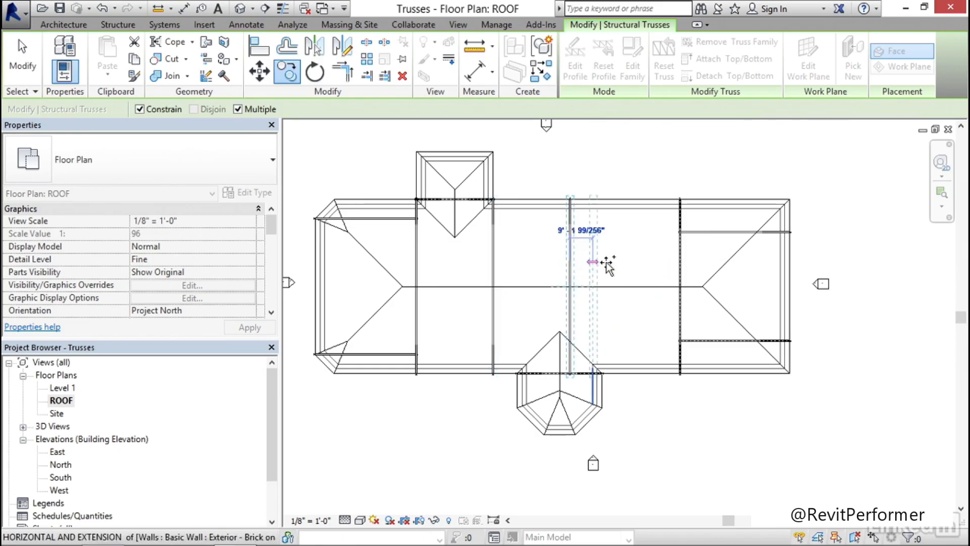
click(634, 262)
key(Escape)
key(Escape)
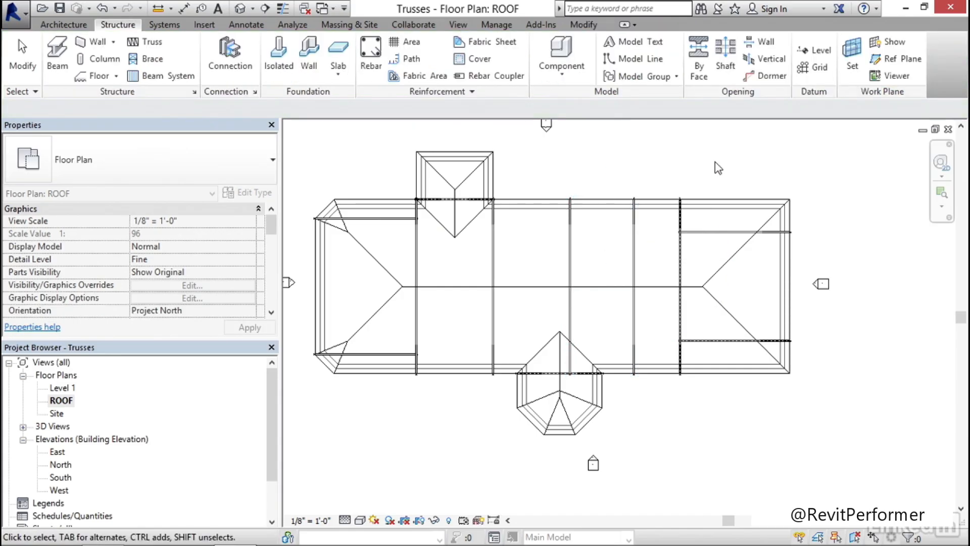
Open the default 3D view, select the whole model, and filter the selection to Structural Trusses only
middle_drag(560, 161, 561, 162)
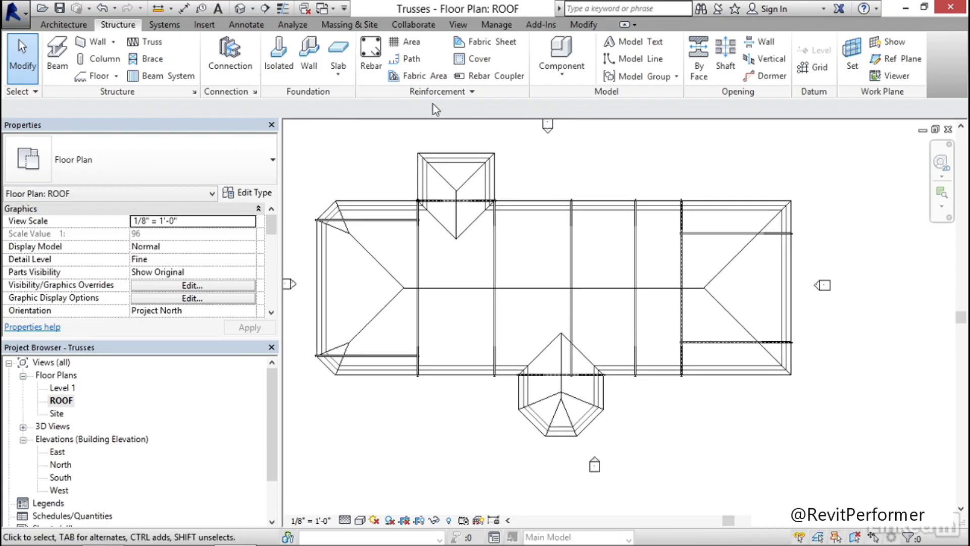
click(240, 8)
middle_drag(620, 184, 590, 178)
scroll(576, 160, down, 1)
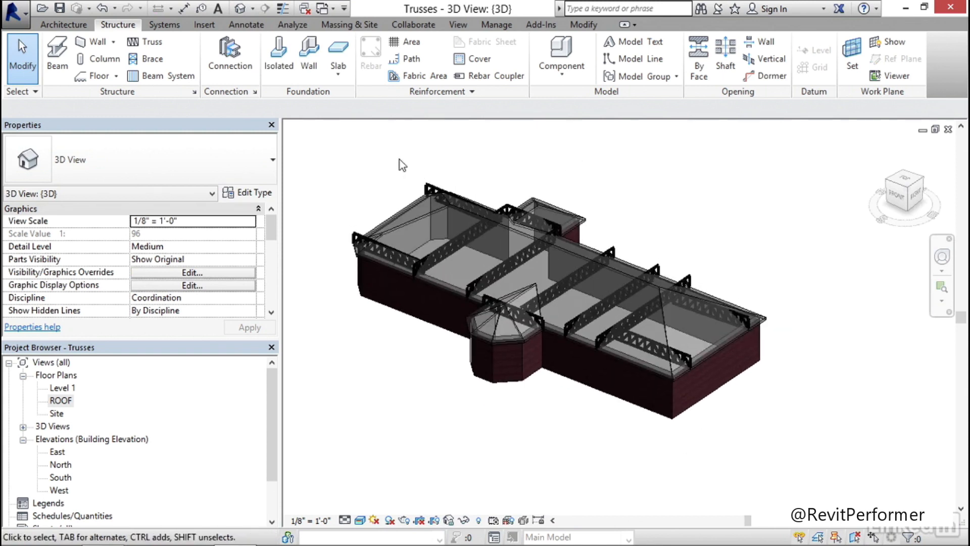
drag(330, 138, 802, 447)
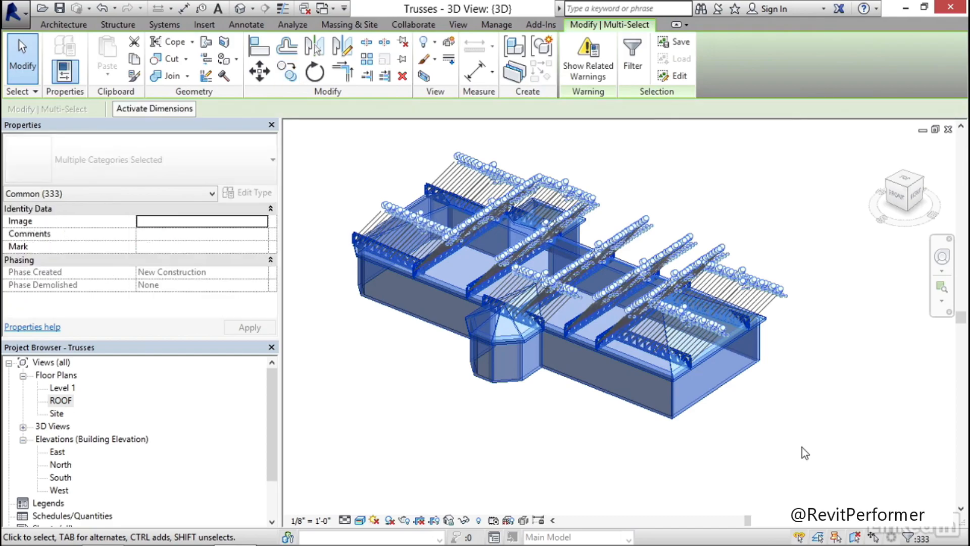
click(632, 63)
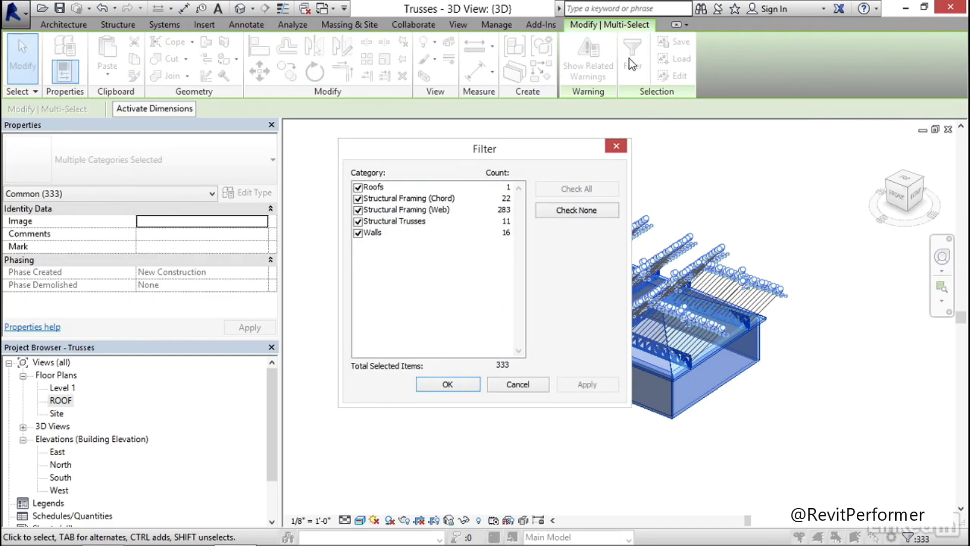
click(570, 217)
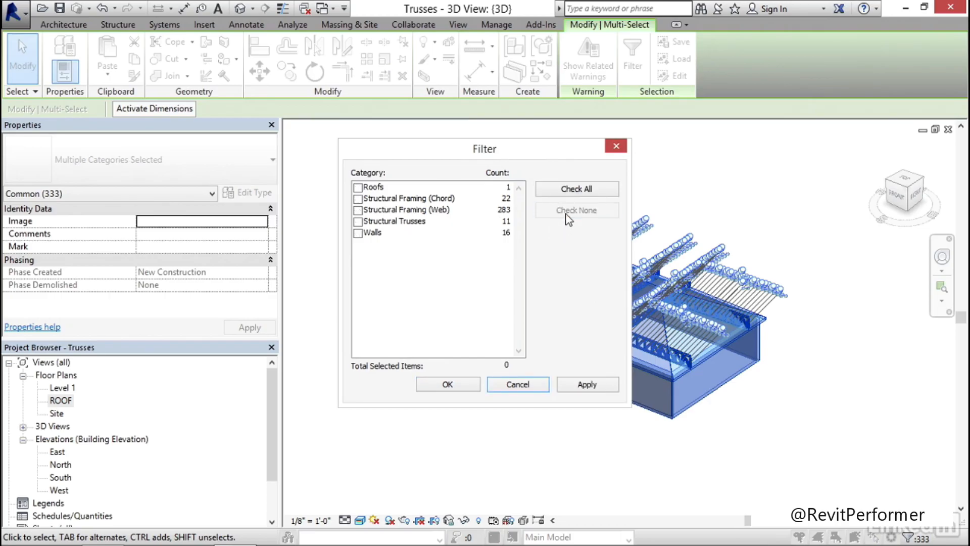
click(359, 221)
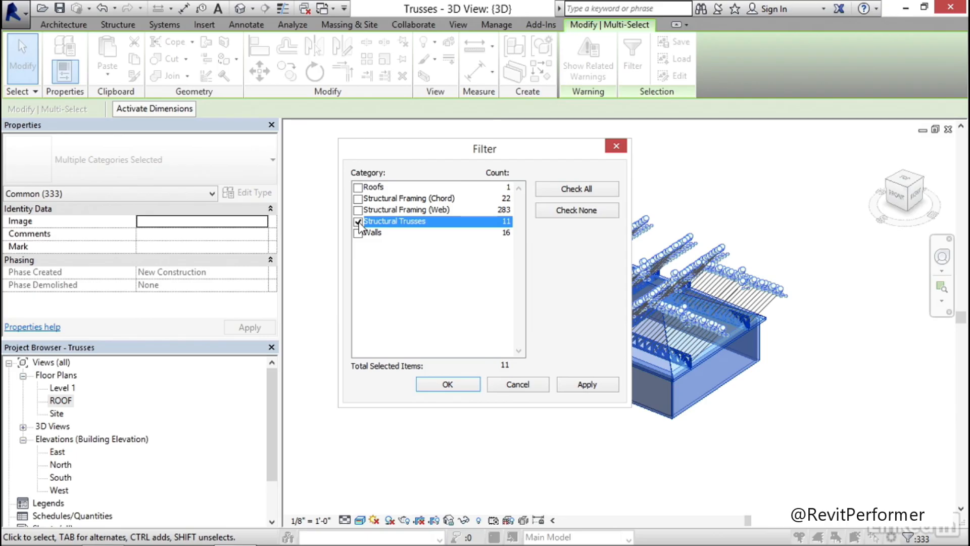
click(465, 384)
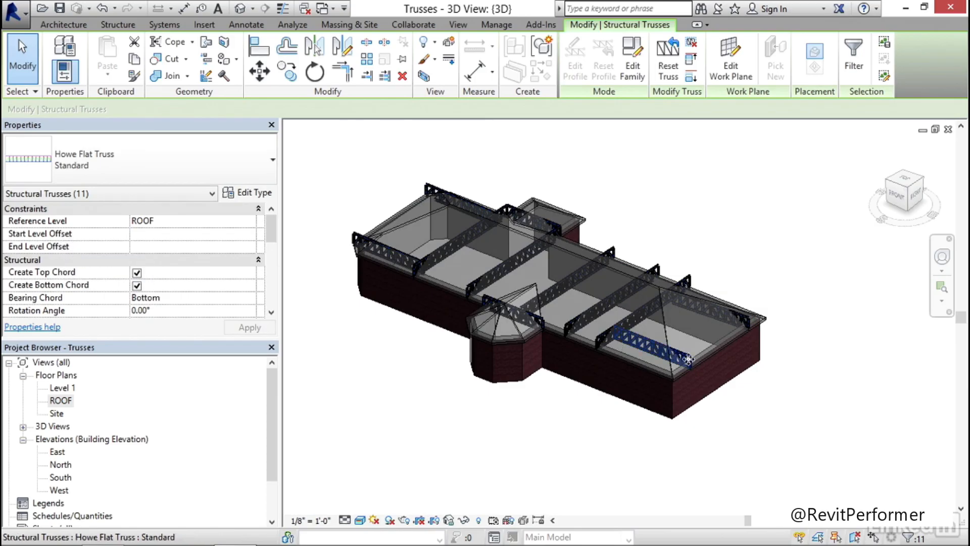
Set the Start Level Offset and End Level Offset of all selected trusses to 0 and clear the selection
click(149, 234)
text(0' 0")
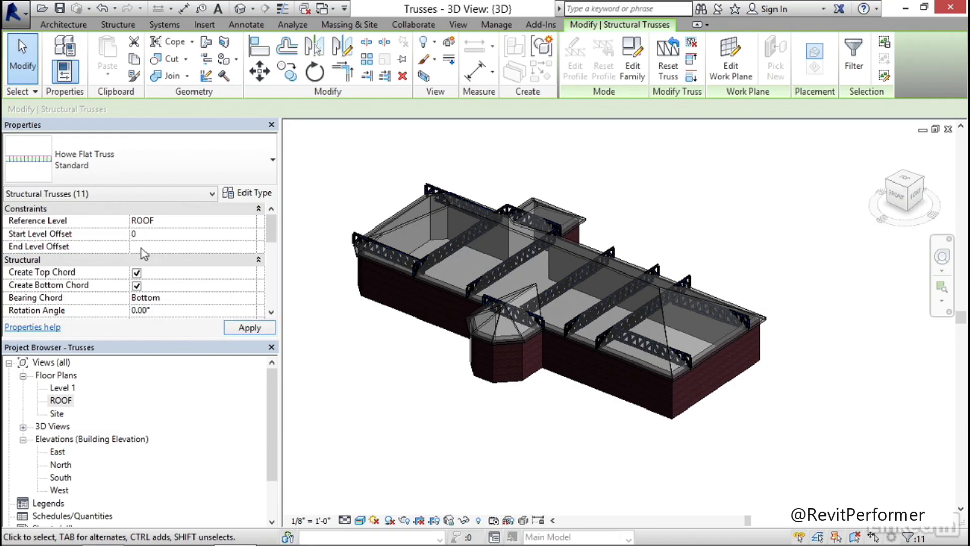
click(142, 247)
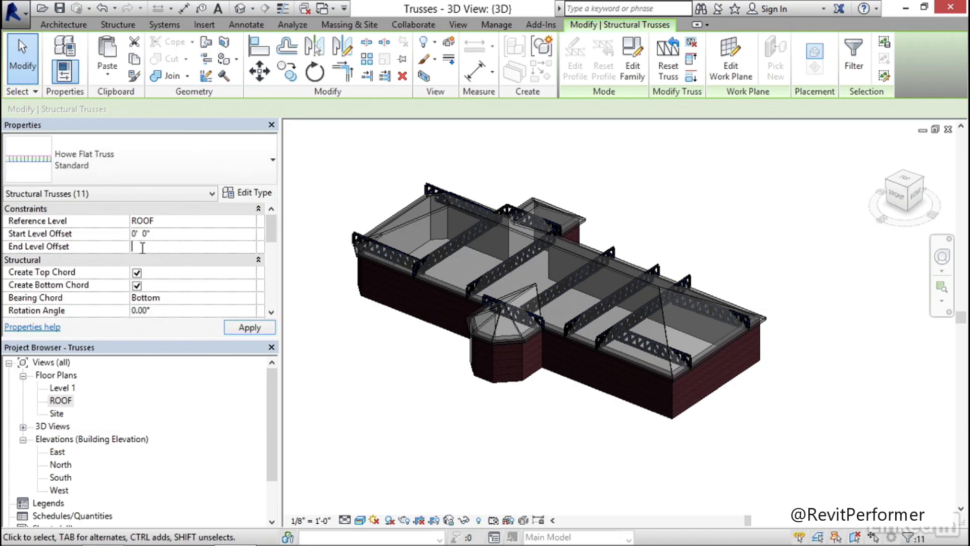
click(259, 329)
key(Tab)
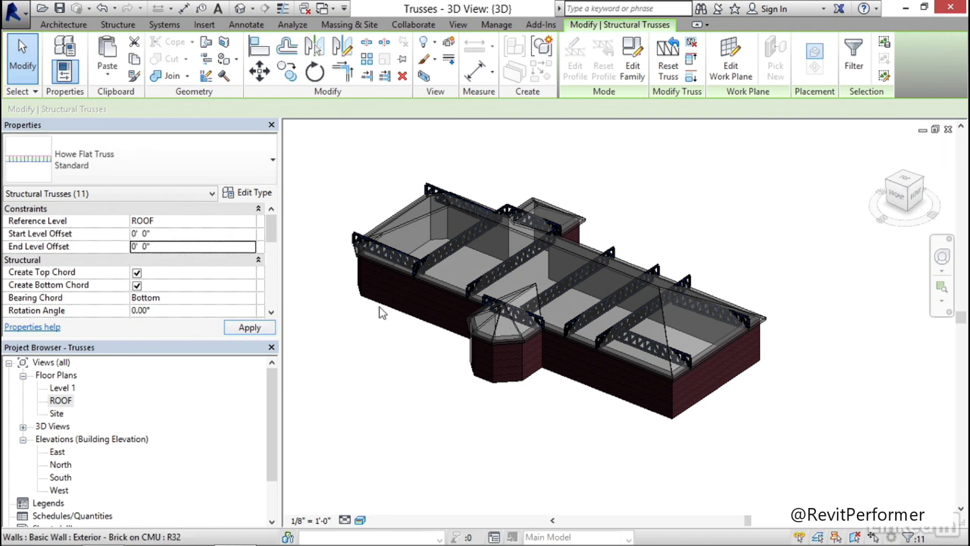
middle_drag(373, 347, 413, 347)
click(413, 346)
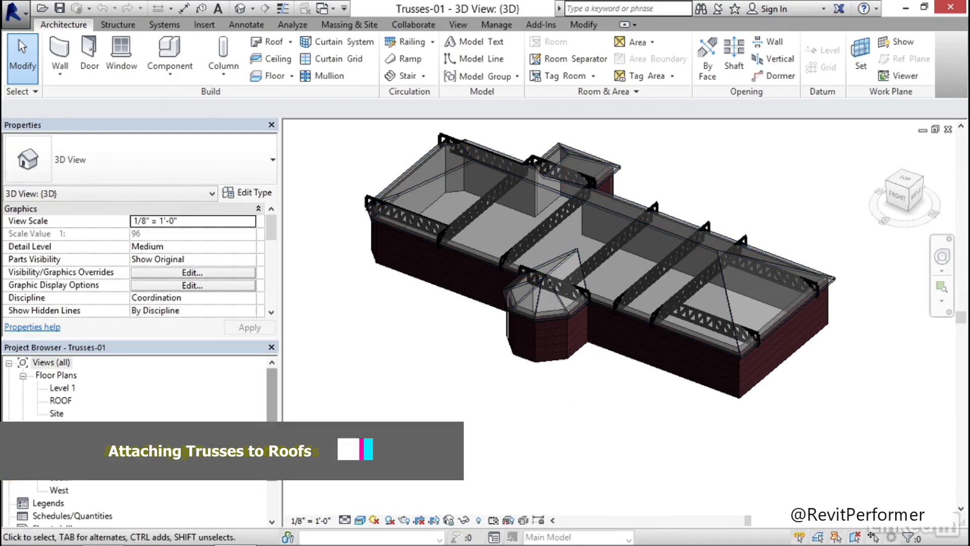
In the ROOF floor plan, place a horizontal truss from the midpoint of the west eave to the western cross truss
double_click(60, 401)
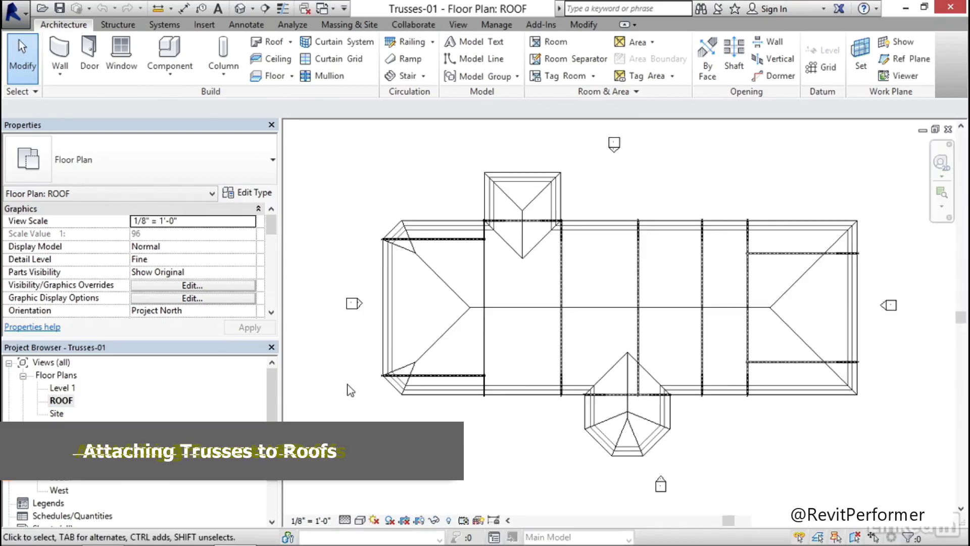
scroll(418, 313, up, 4)
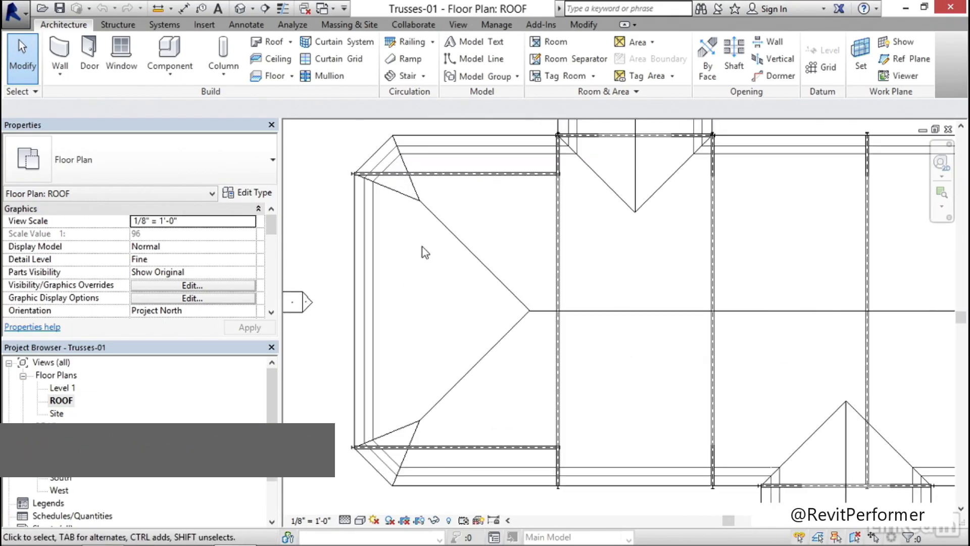
click(117, 25)
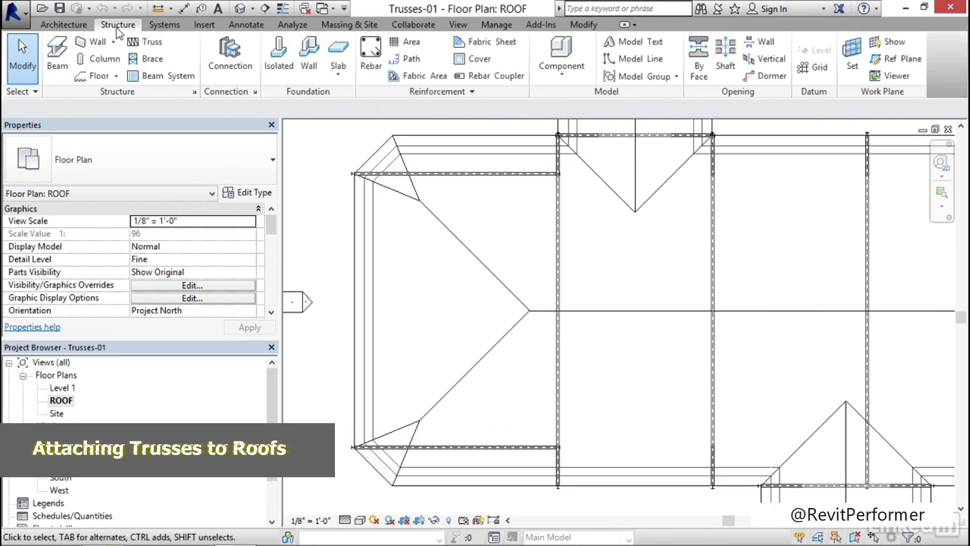
click(146, 42)
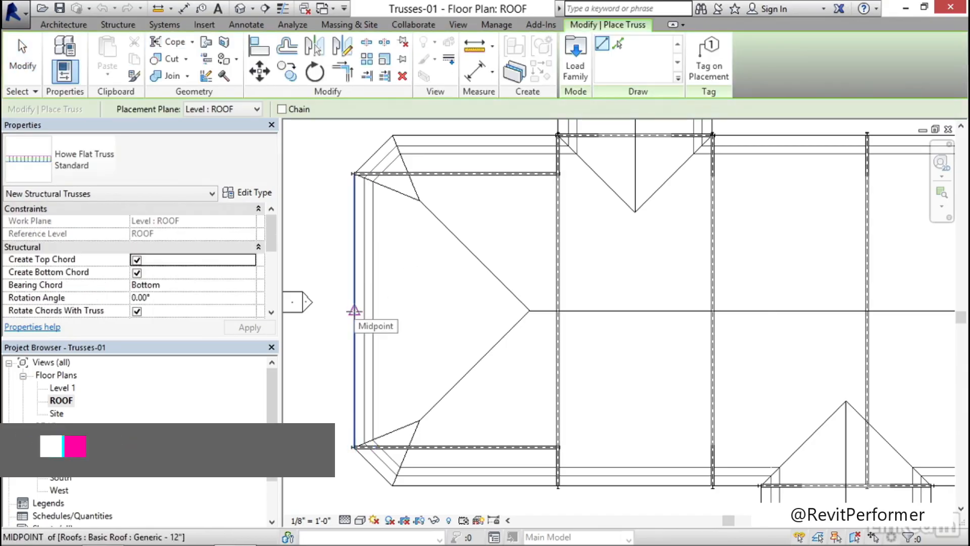
click(353, 311)
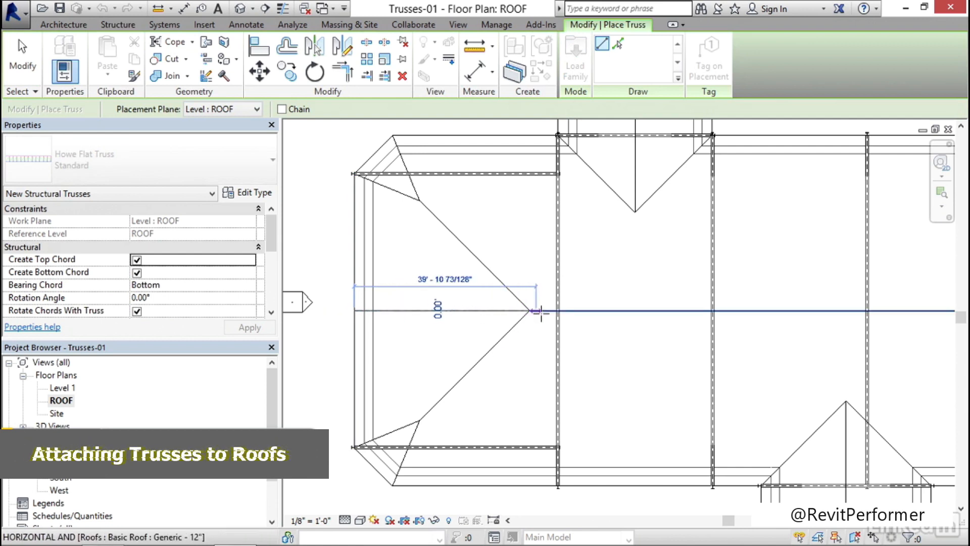
click(558, 311)
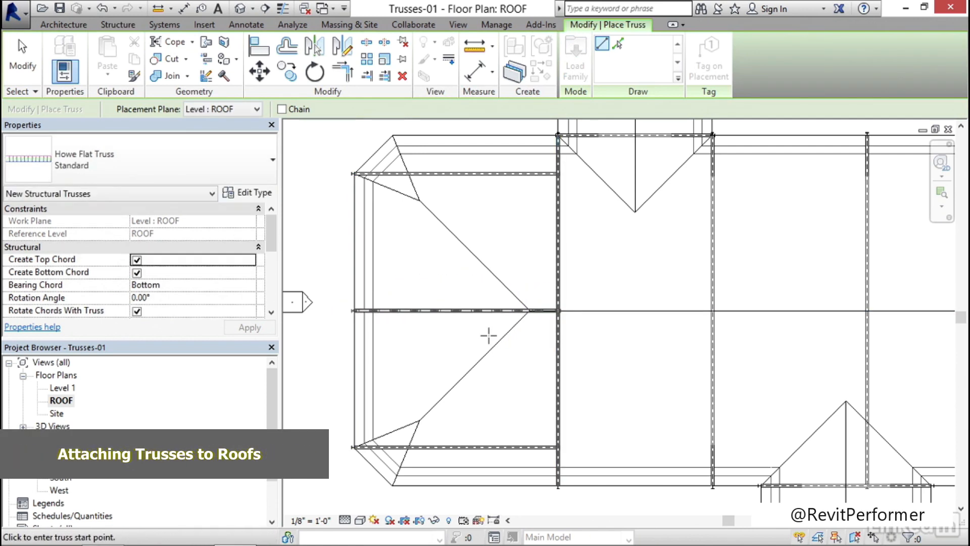
Place a truss about 42'-10" long from the east eave's midpoint to the eastern cross truss's midpoint, and finish truss placement
middle_drag(886, 347, 541, 316)
scroll(712, 322, down, 2)
middle_drag(712, 323, 486, 320)
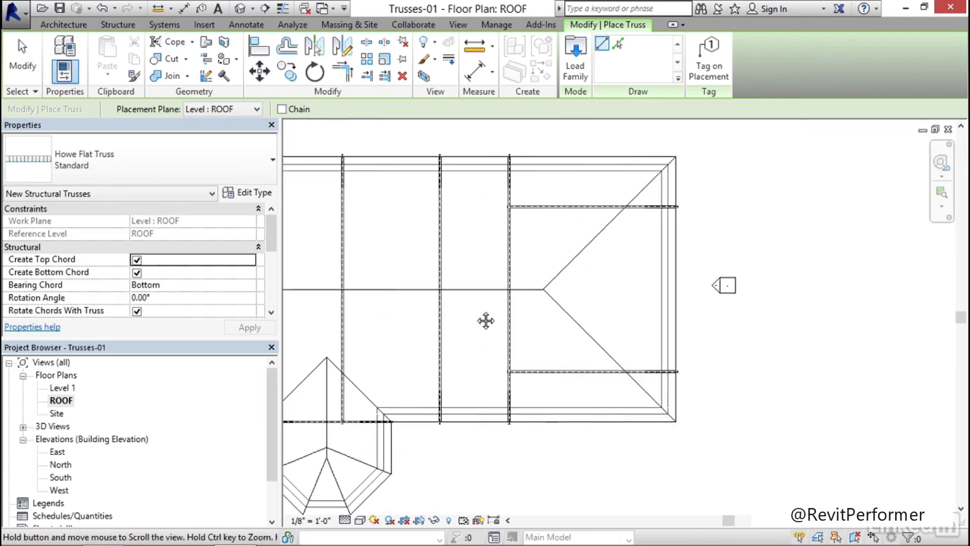
scroll(653, 304, up, 3)
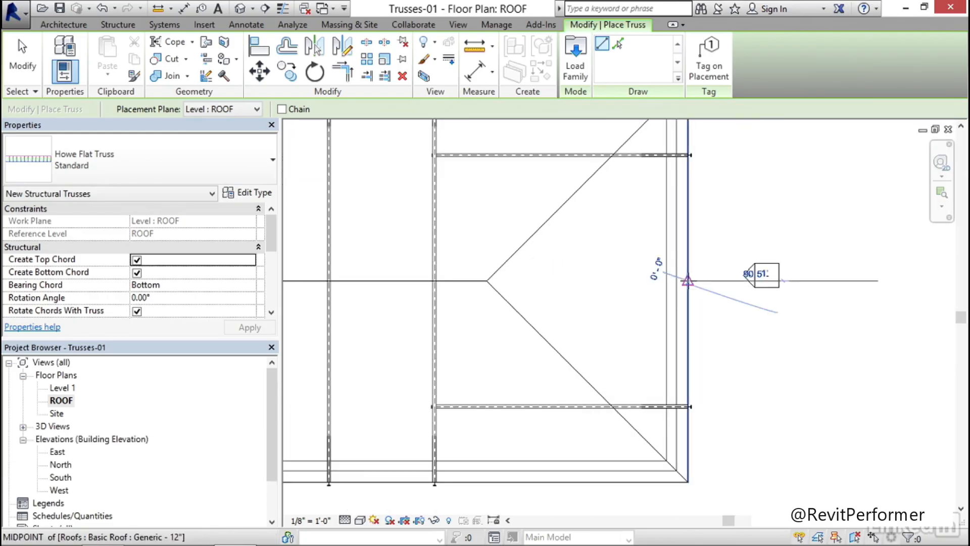
click(688, 281)
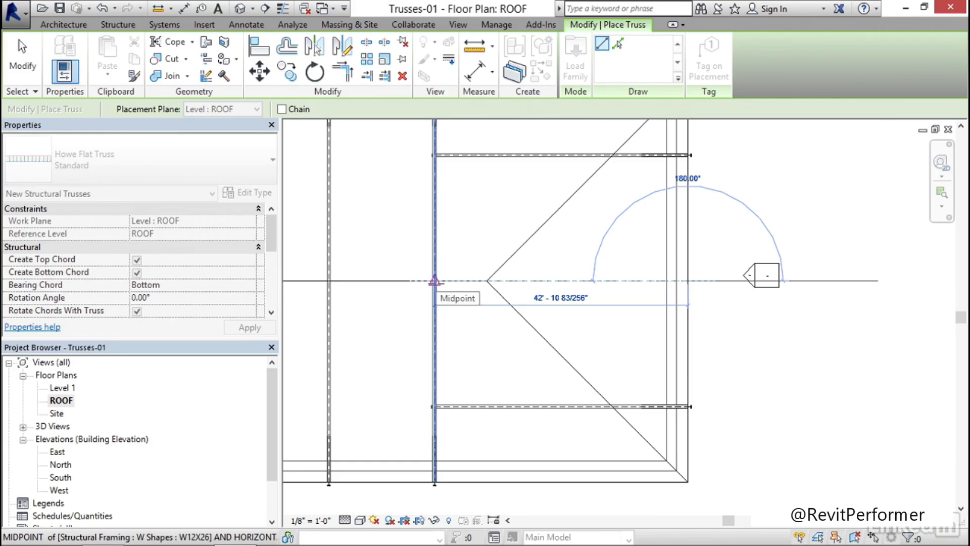
click(420, 308)
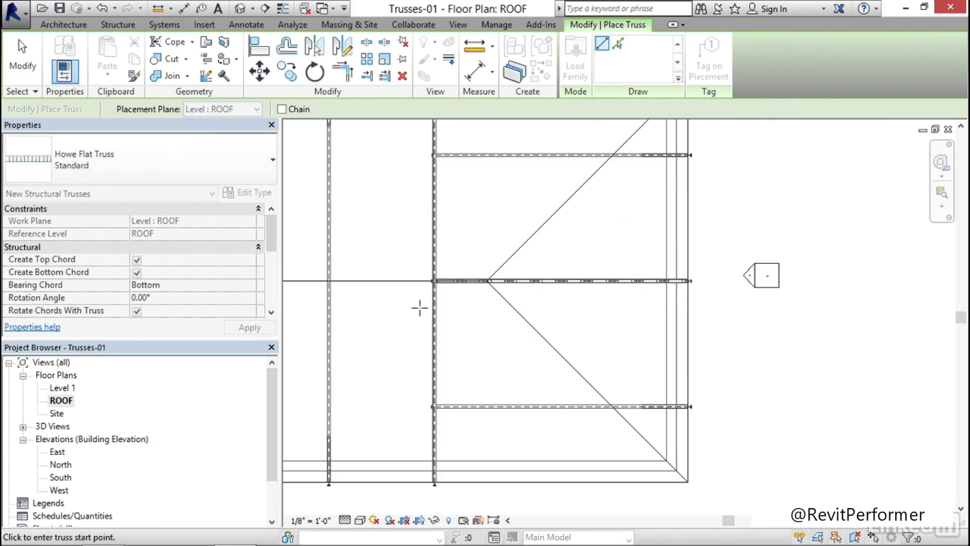
scroll(419, 309, down, 4)
middle_drag(420, 309, 548, 292)
key(Escape)
key(Escape)
Place a vertical truss about 18'-10" long from the north wing's outer eave midpoint to the midpoint of the truss at its base
scroll(455, 202, up, 5)
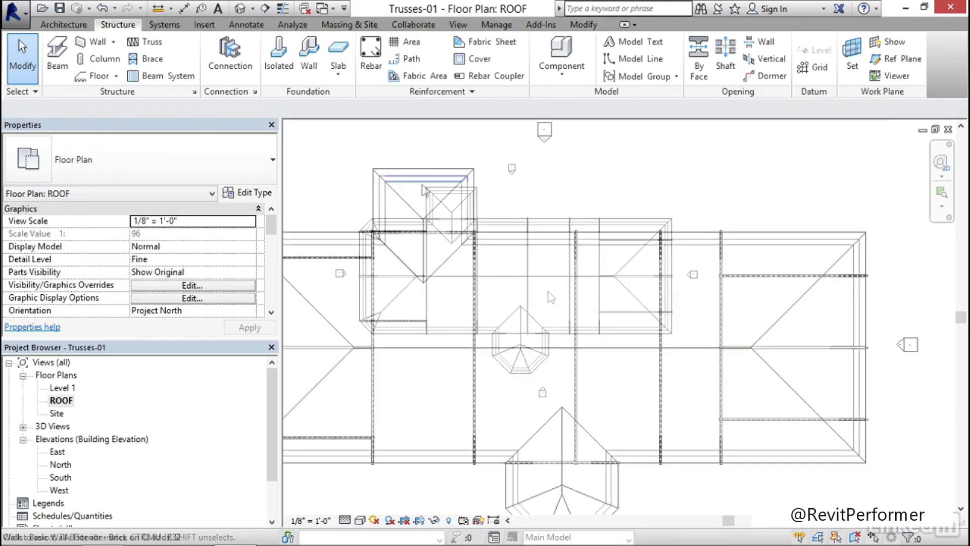
middle_drag(420, 209, 509, 232)
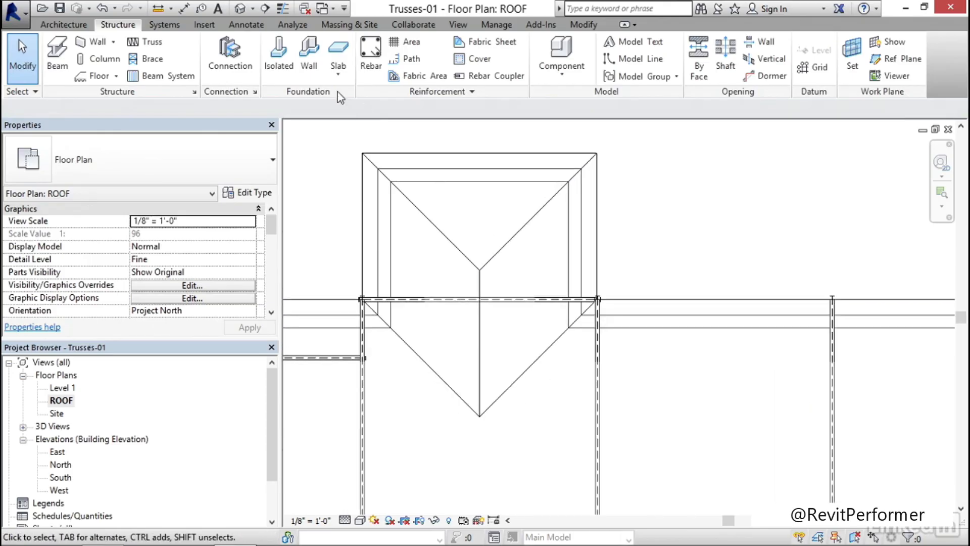
click(136, 39)
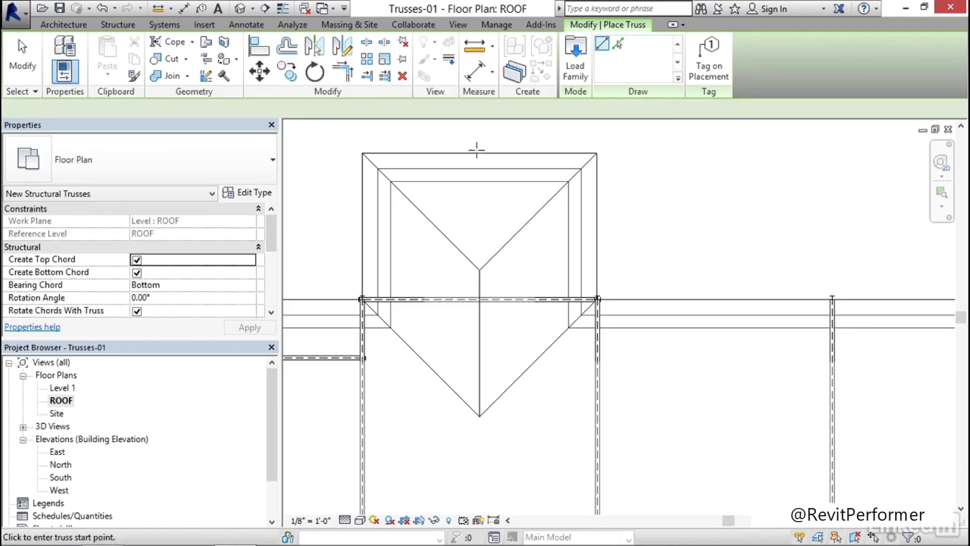
click(479, 152)
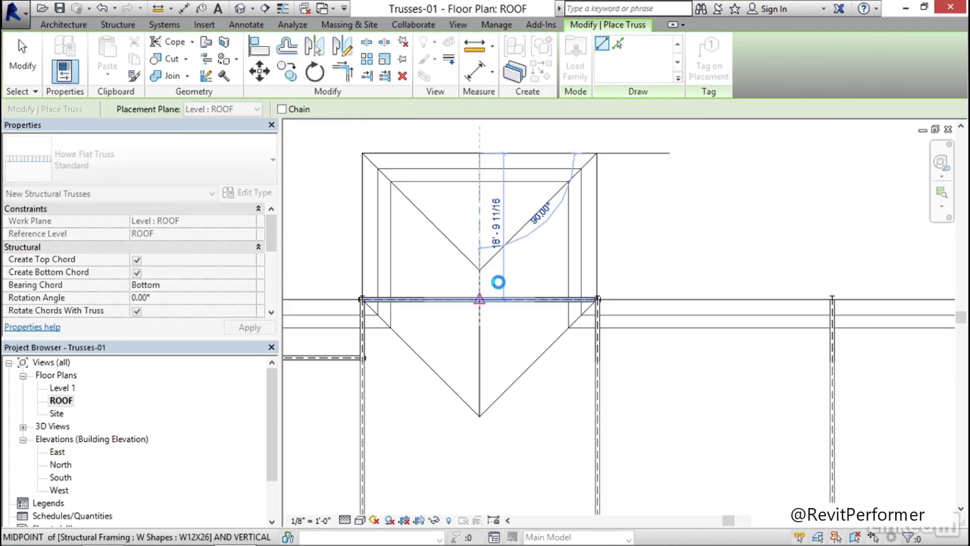
Place a vertical truss about 24' long from the south octagonal bay's outer eave midpoint to its base truss's midpoint, and finish truss placement
scroll(498, 274, down, 3)
middle_drag(597, 504, 492, 256)
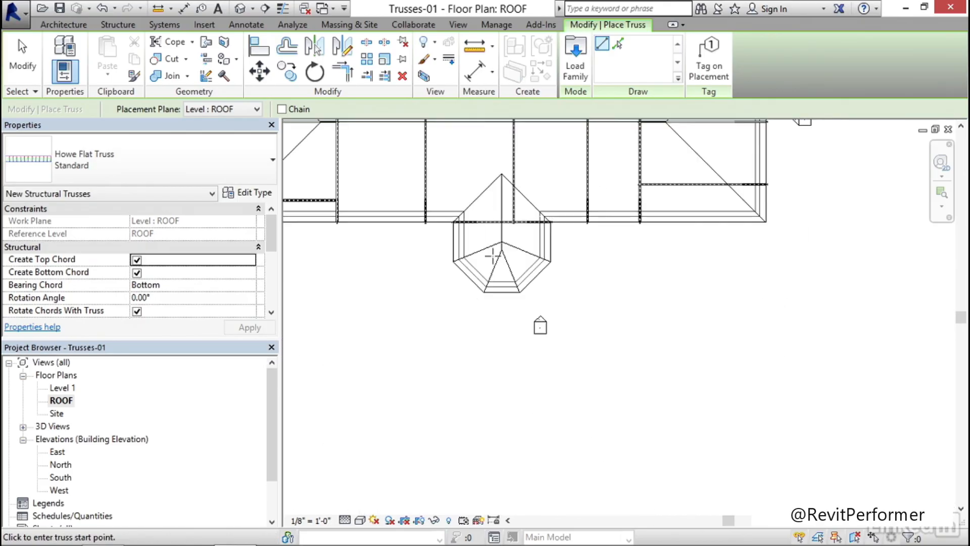
scroll(492, 255, up, 2)
click(512, 326)
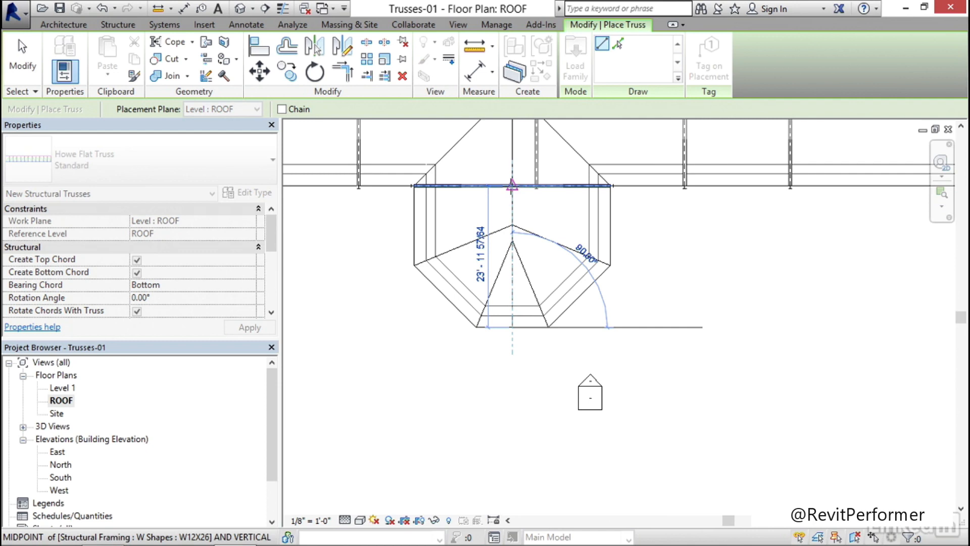
click(512, 185)
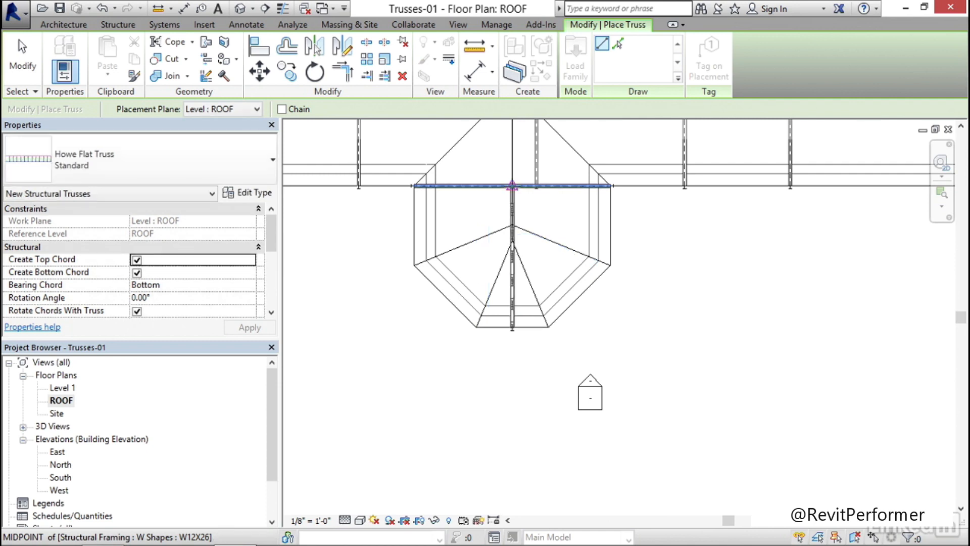
key(Escape)
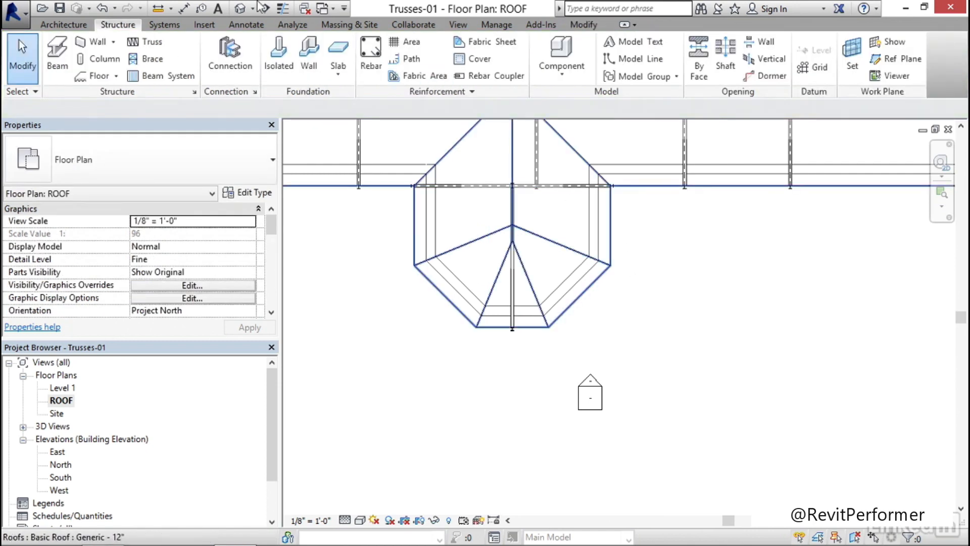
In the default 3D view, select the whole building model and filter the selection to Structural Trusses only
click(240, 8)
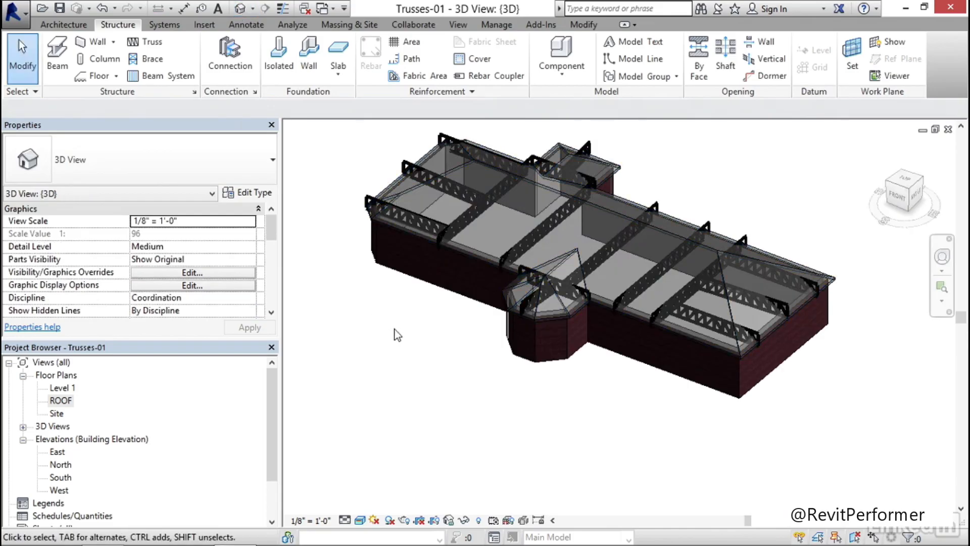
middle_drag(394, 325, 381, 325)
scroll(382, 325, down, 2)
scroll(543, 237, down, 1)
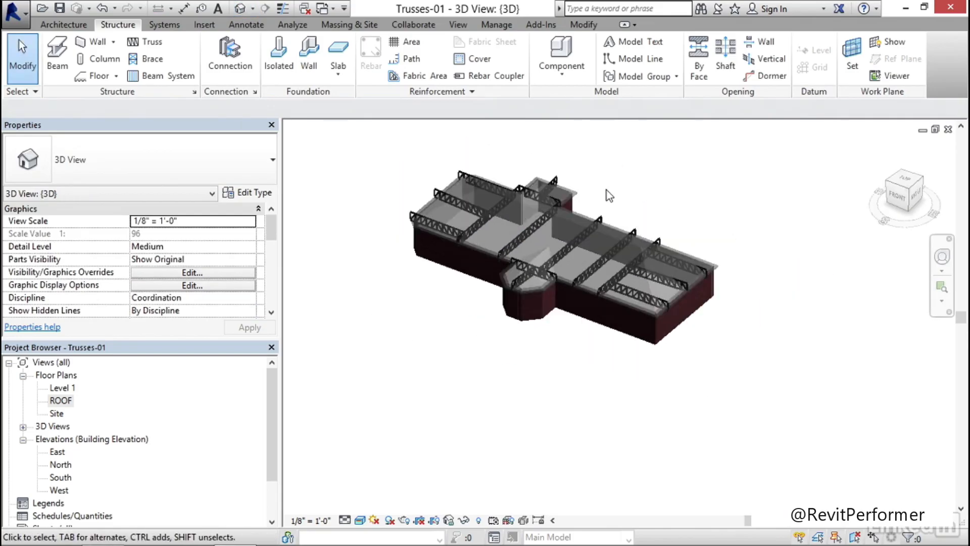
drag(767, 152, 400, 351)
drag(335, 384, 338, 384)
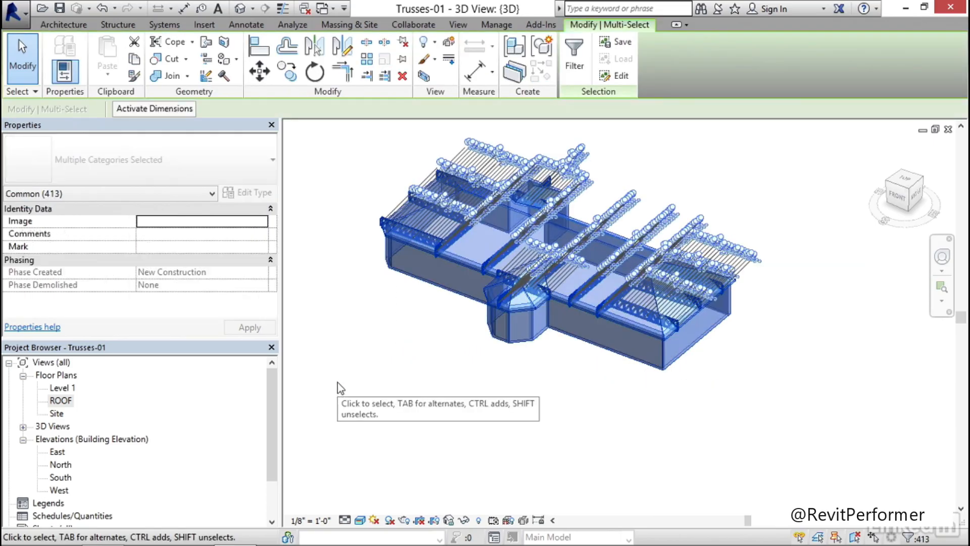
click(578, 59)
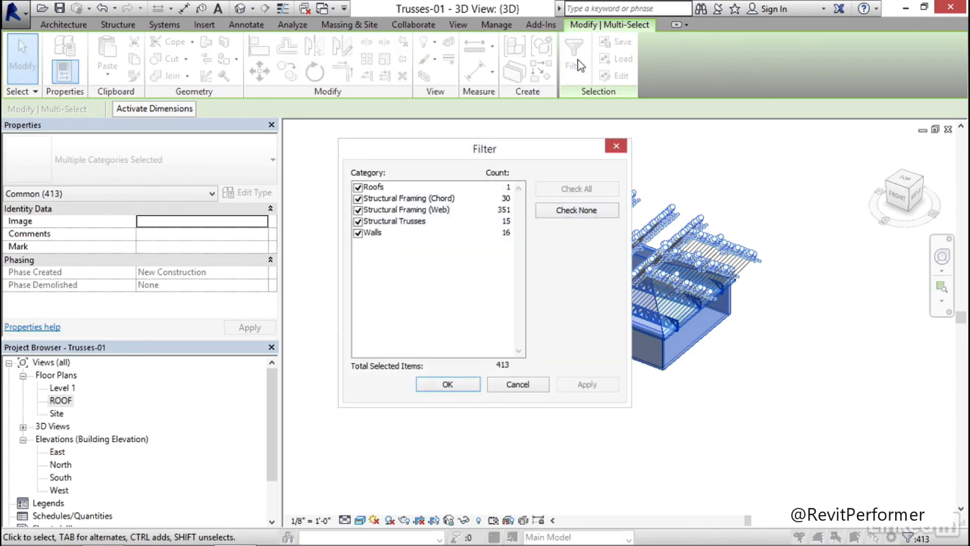
click(584, 213)
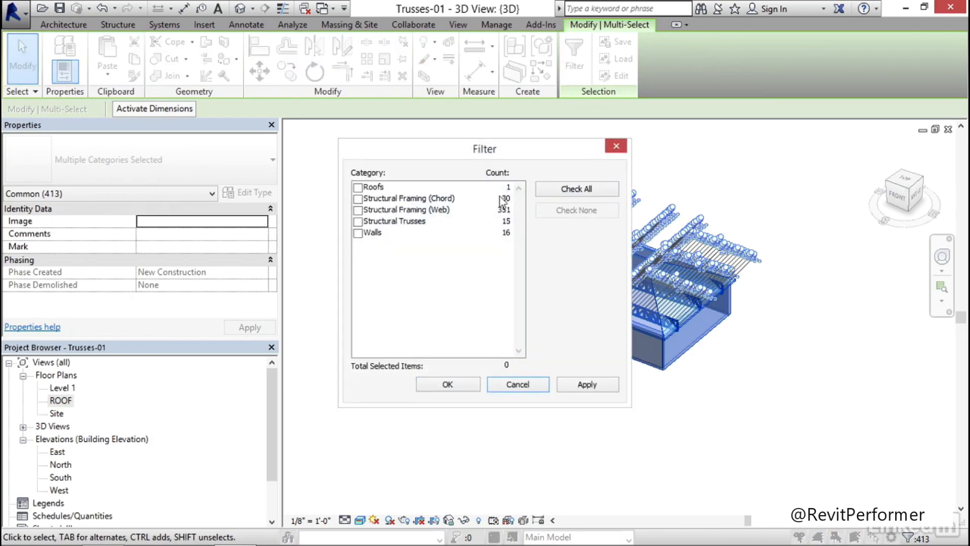
click(359, 222)
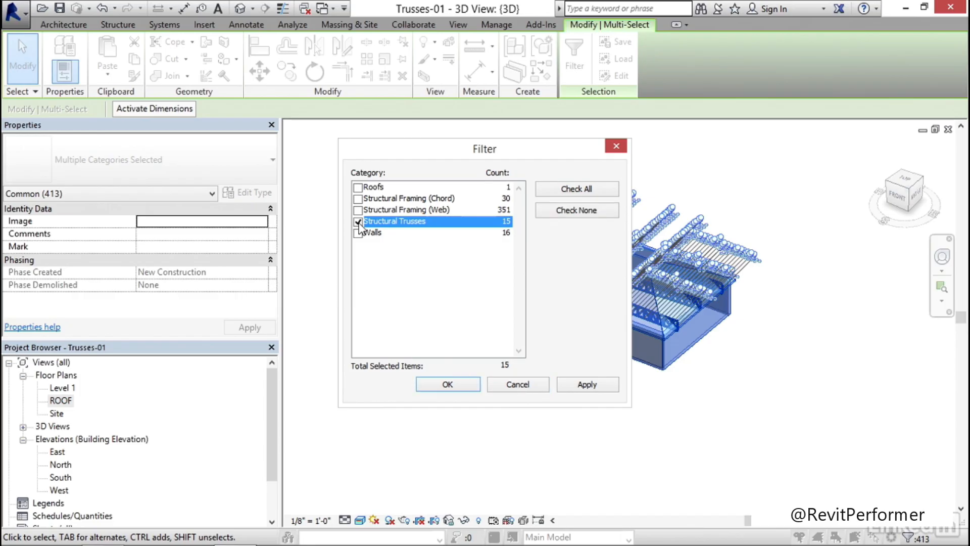
click(579, 385)
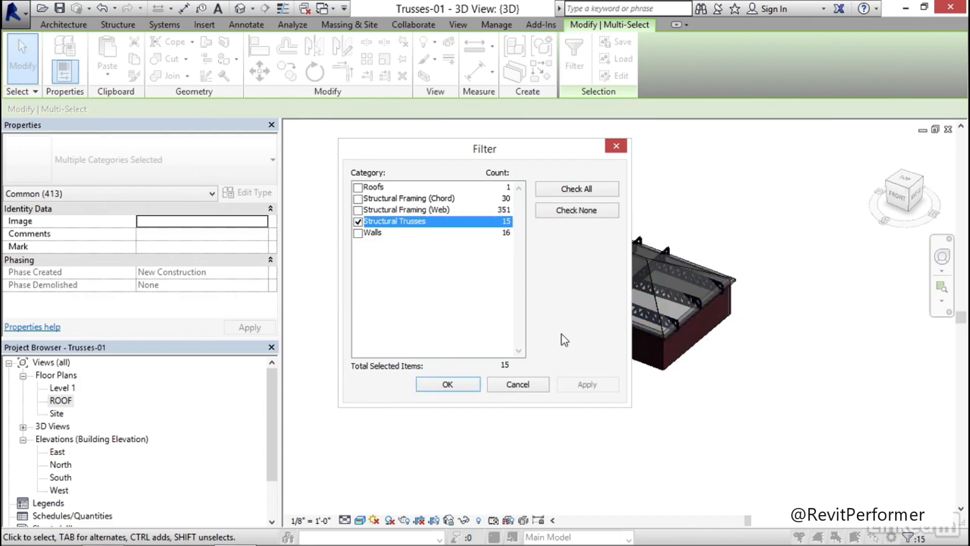
click(447, 384)
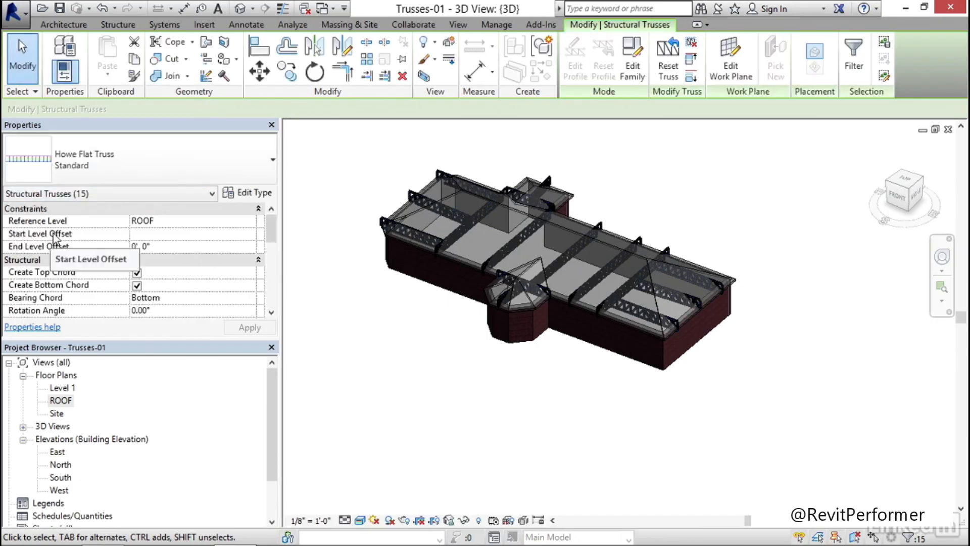
Set the Start Level Offset of the selected trusses to 0, attach their tops to the roof, and clear the selection
click(149, 234)
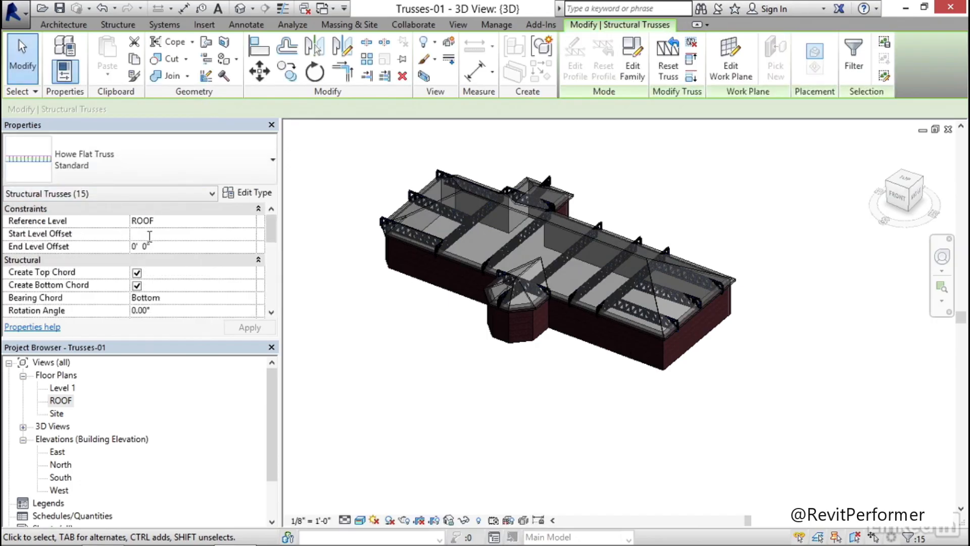
key(Return)
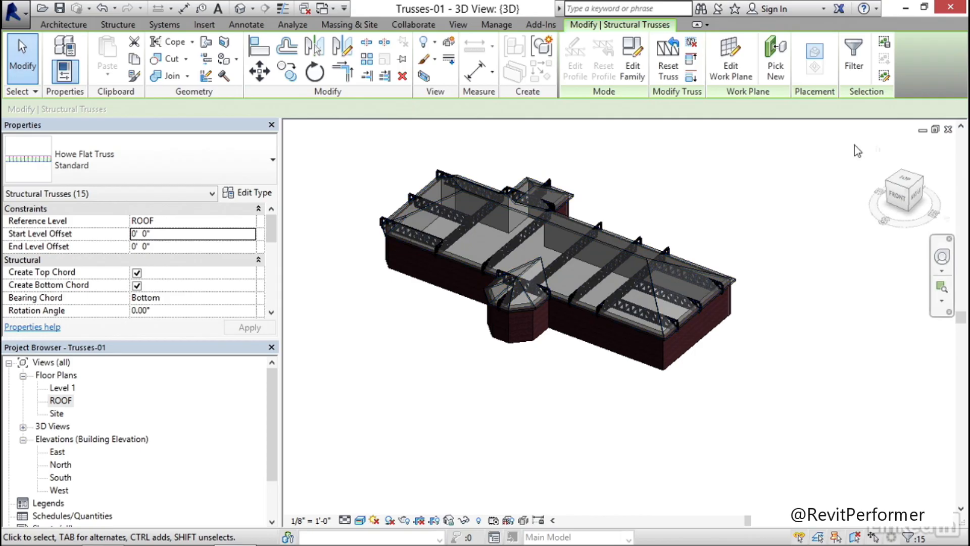
click(692, 60)
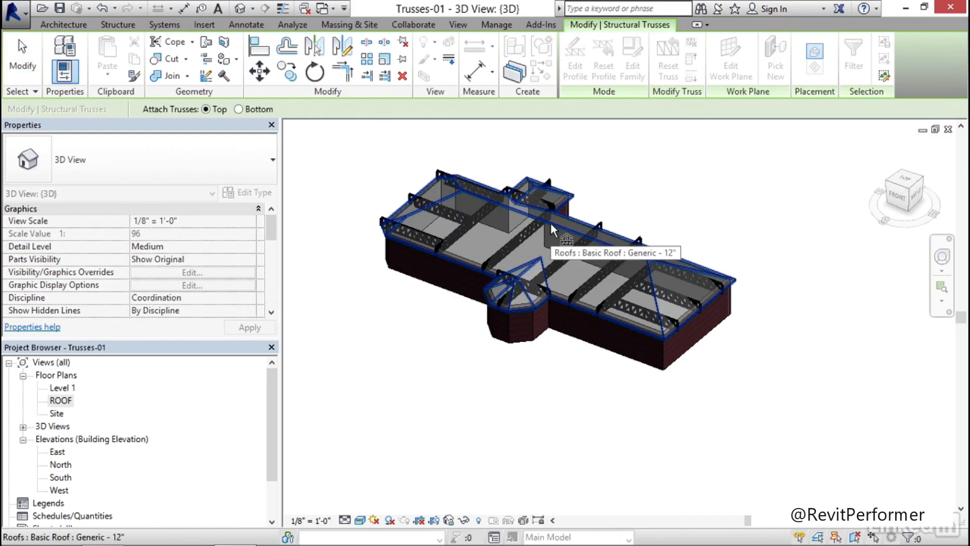
click(620, 180)
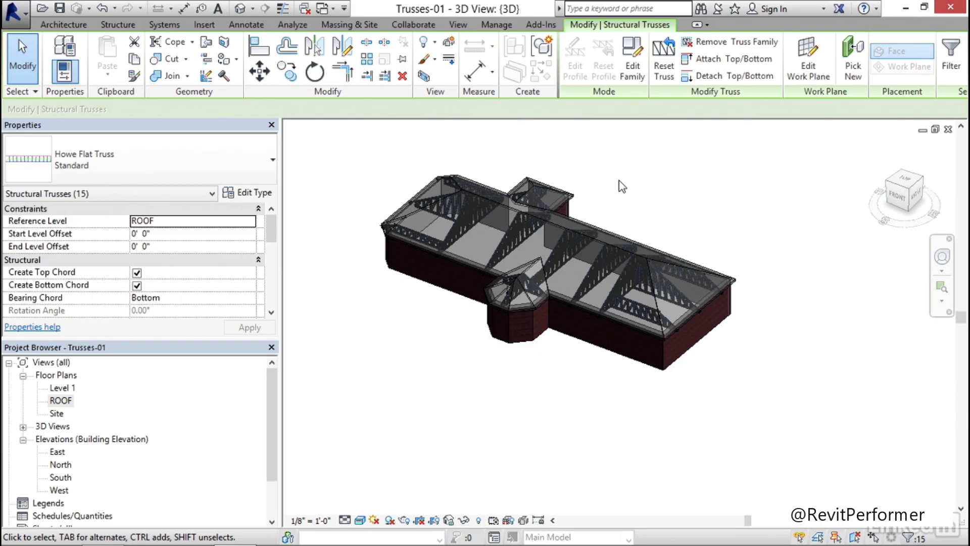
click(609, 192)
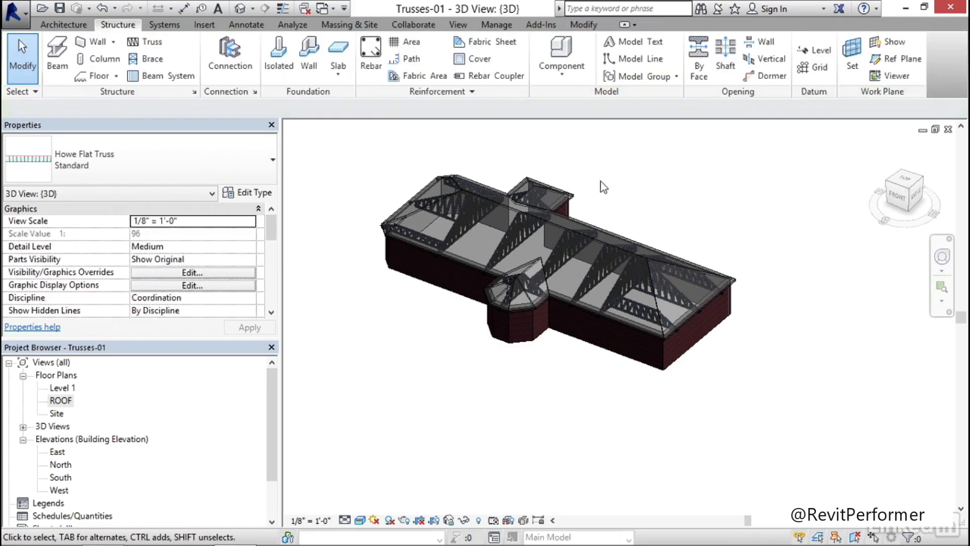
Examine how the attached trusses fit the roof slopes at the octagonal bay, the hipped ends and the eave corners
shift+middle_drag(438, 314, 410, 327)
scroll(591, 285, up, 2)
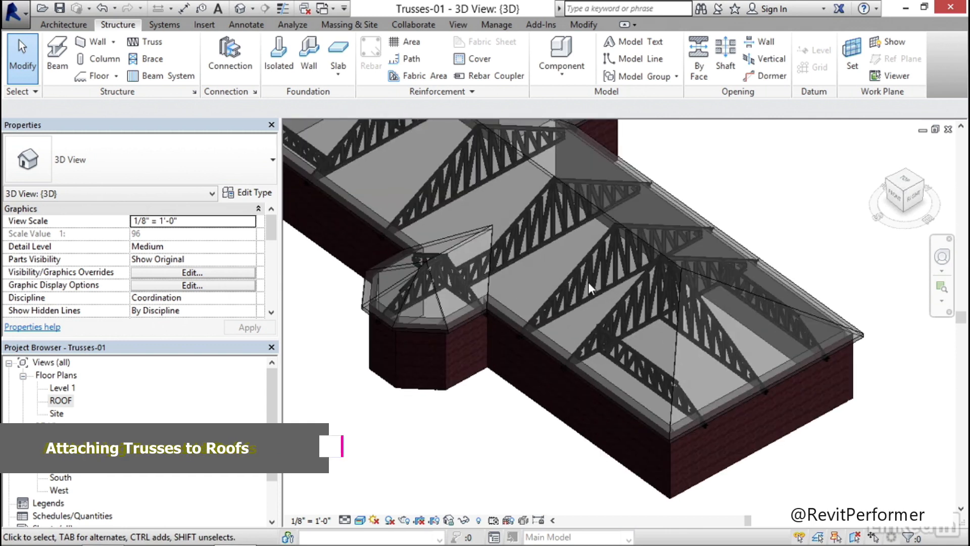
scroll(402, 265, up, 5)
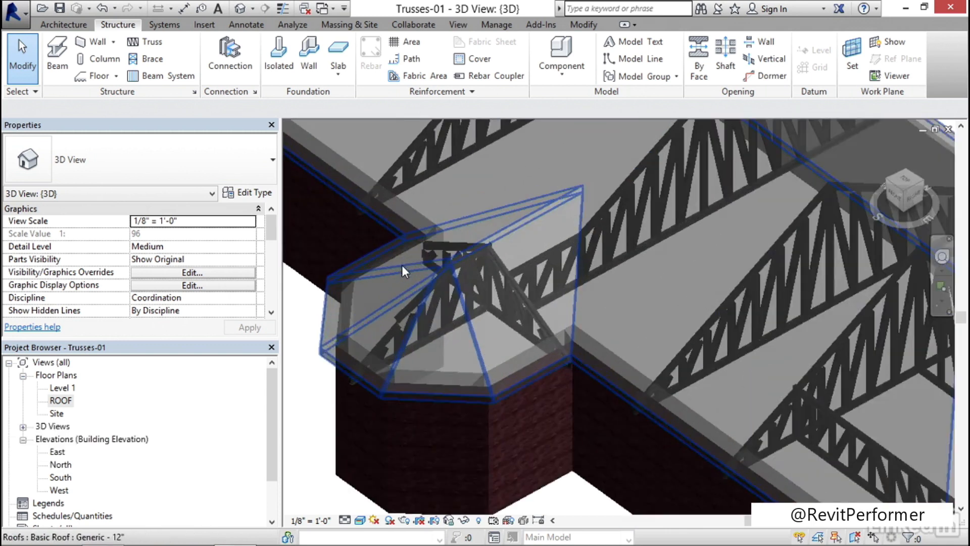
middle_drag(374, 383, 371, 340)
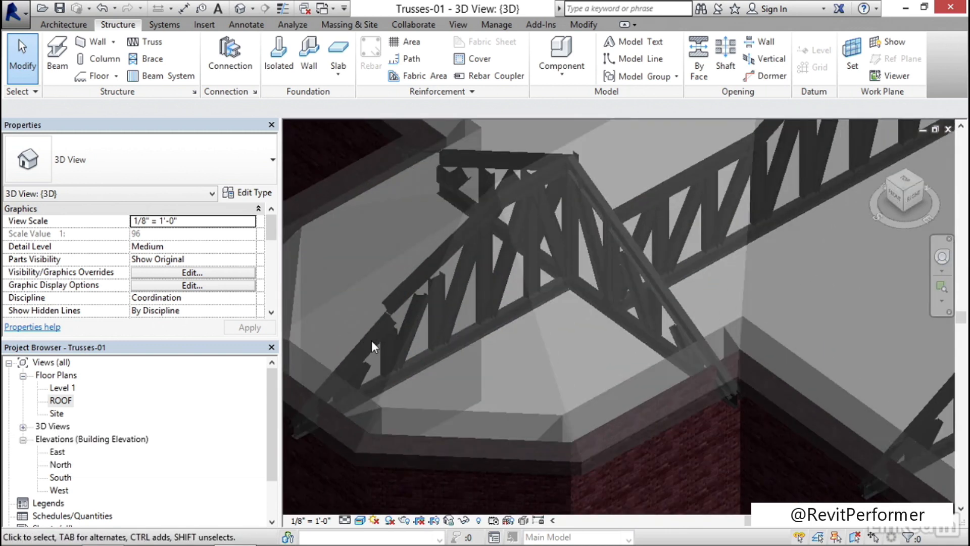
scroll(422, 254, up, 3)
scroll(429, 262, down, 8)
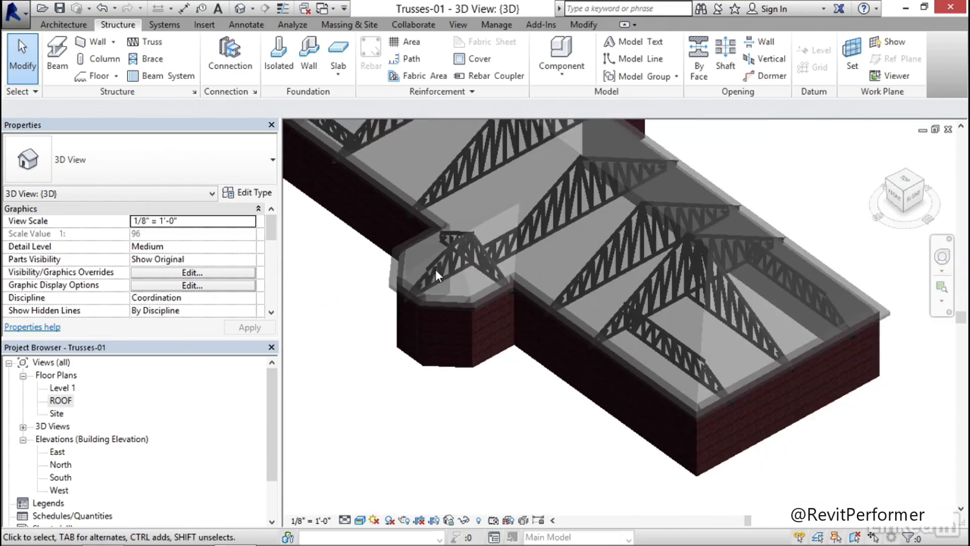
shift+middle_drag(457, 258, 537, 250)
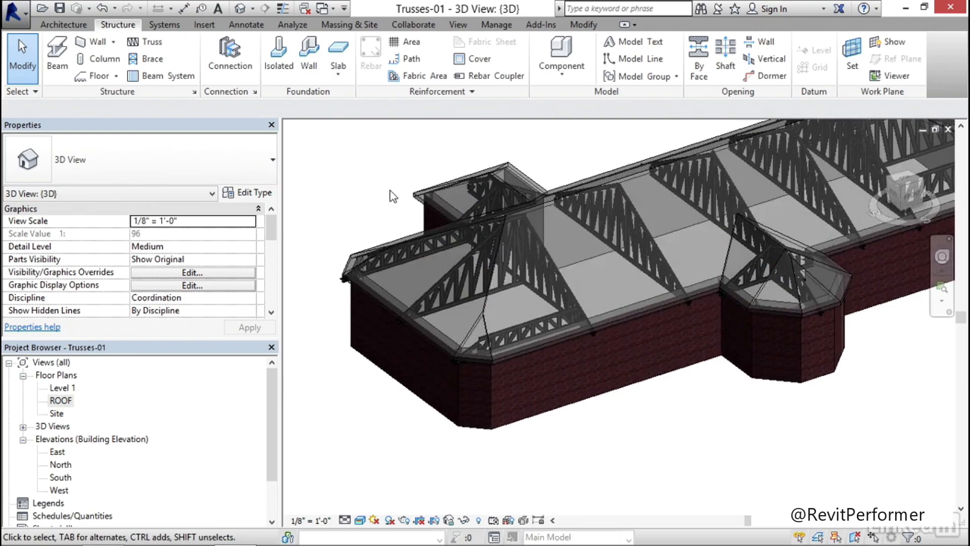
scroll(390, 191, up, 3)
shift+middle_drag(389, 200, 406, 249)
scroll(407, 246, down, 5)
middle_drag(587, 250, 597, 436)
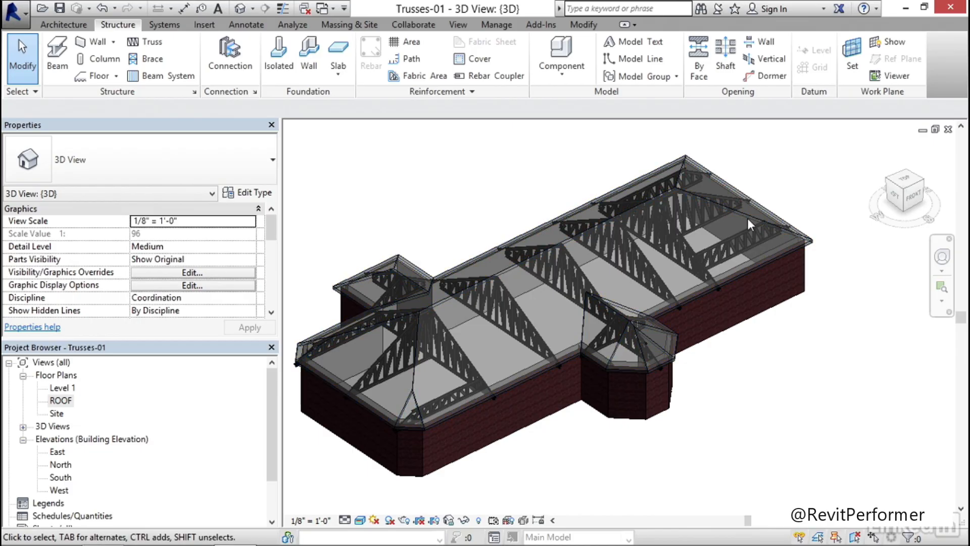
scroll(730, 227, up, 8)
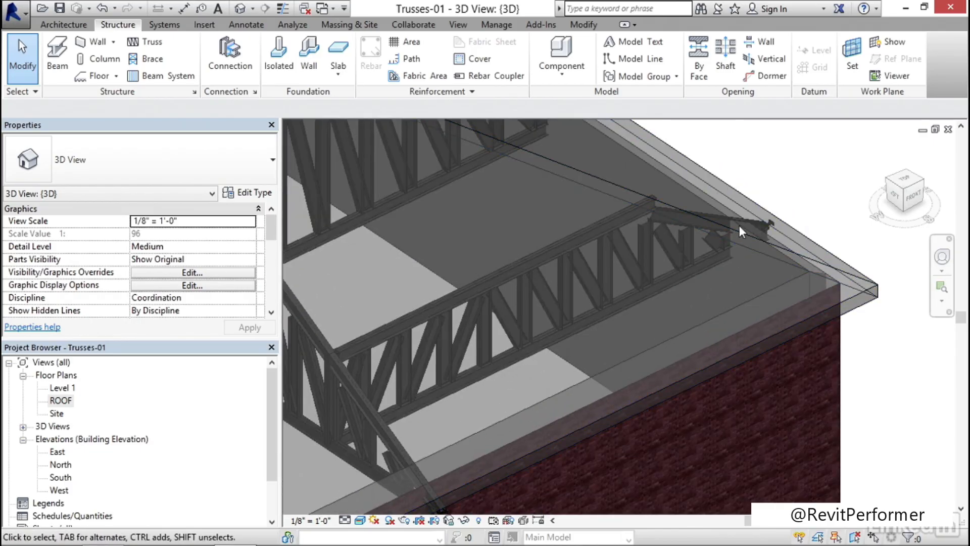
scroll(733, 227, down, 10)
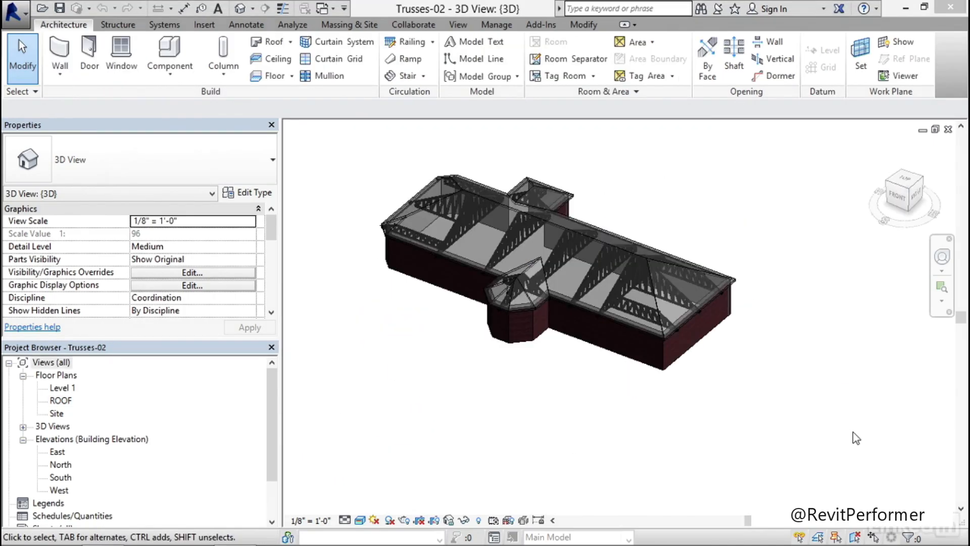
Examine the chords and webs of the roof trusses up close in the Trusses-02 model
scroll(628, 305, up, 8)
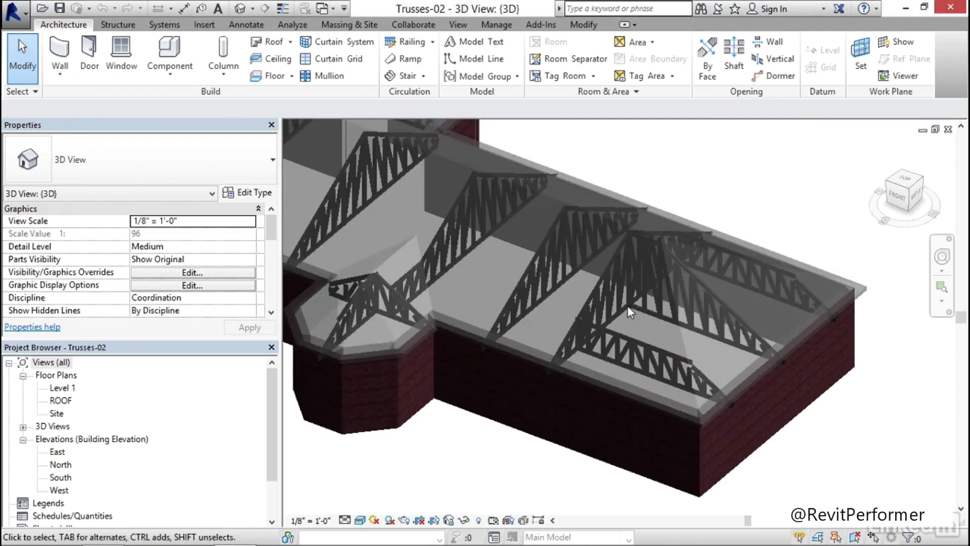
scroll(457, 226, up, 5)
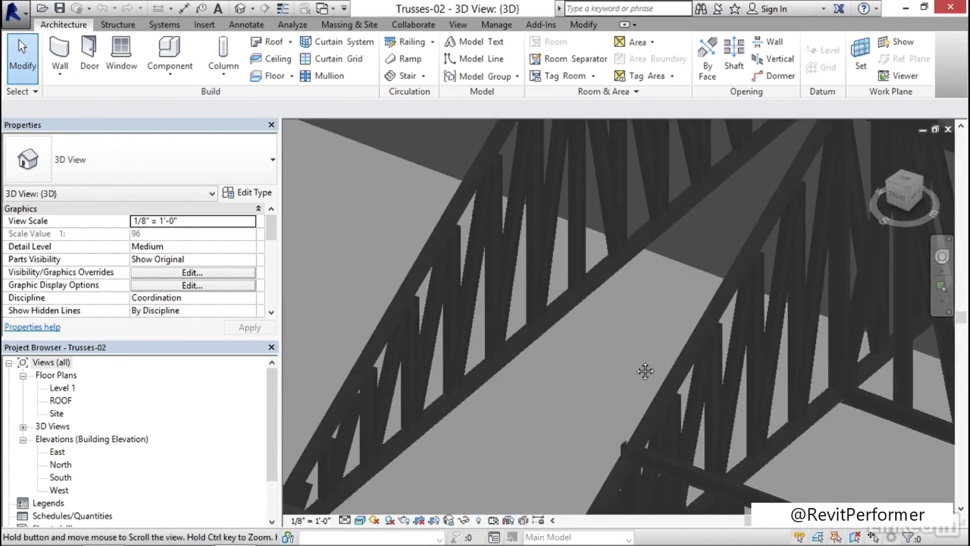
scroll(480, 232, down, 8)
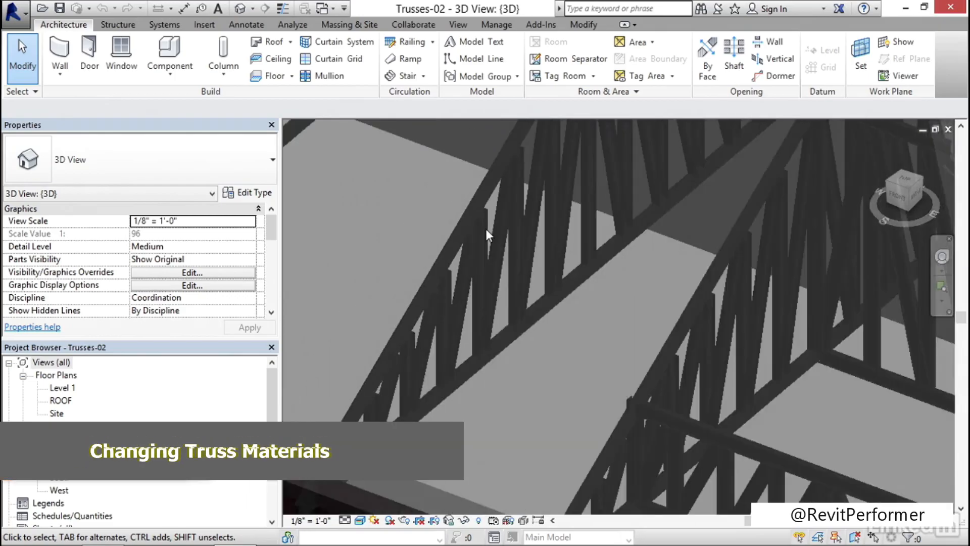
scroll(472, 240, up, 4)
scroll(472, 239, up, 5)
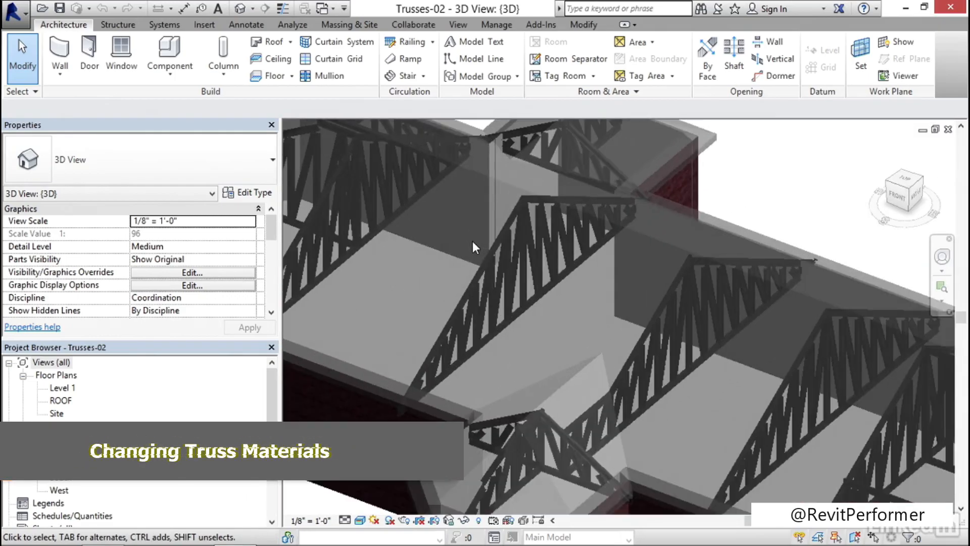
scroll(508, 259, down, 10)
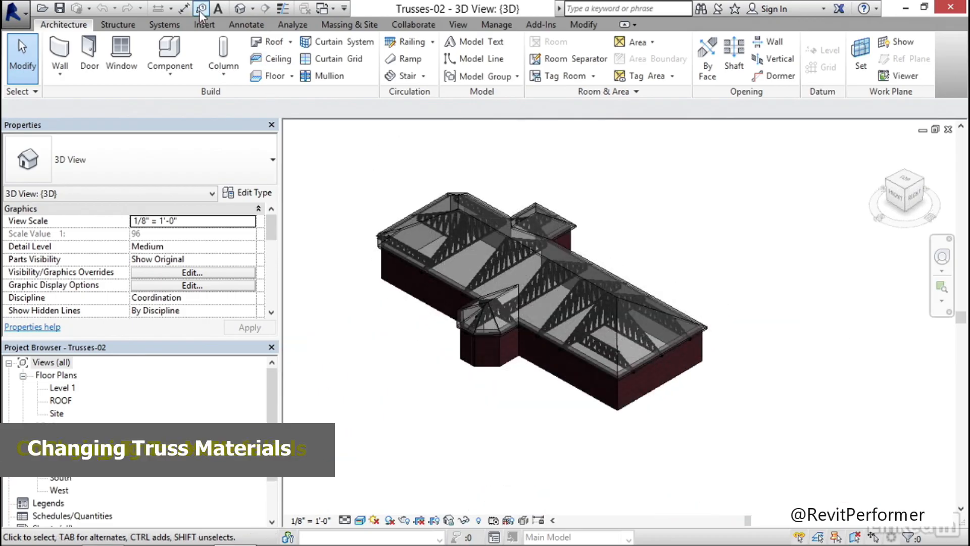
Open the Dimension Lumber family for loading from the Wood folder under Structural Framing in the US Imperial library
click(204, 25)
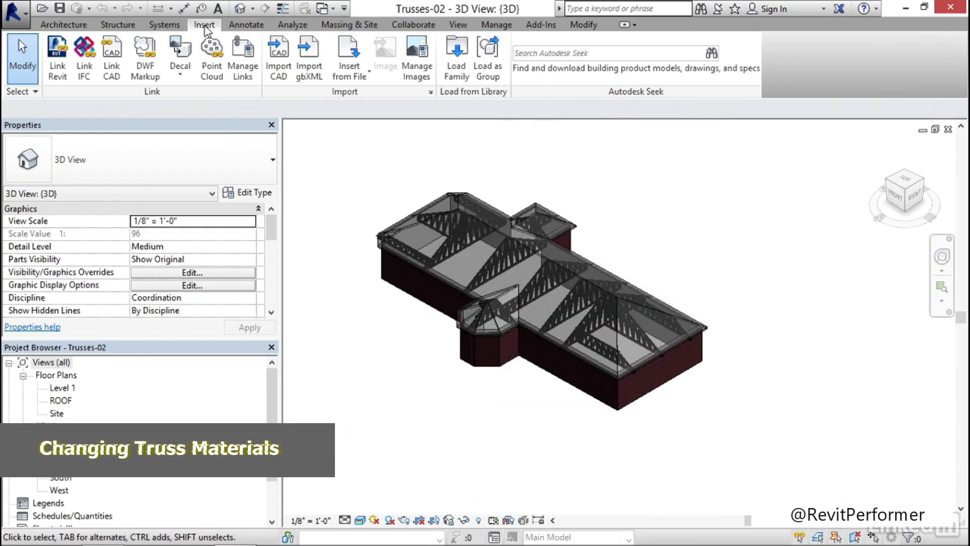
click(457, 71)
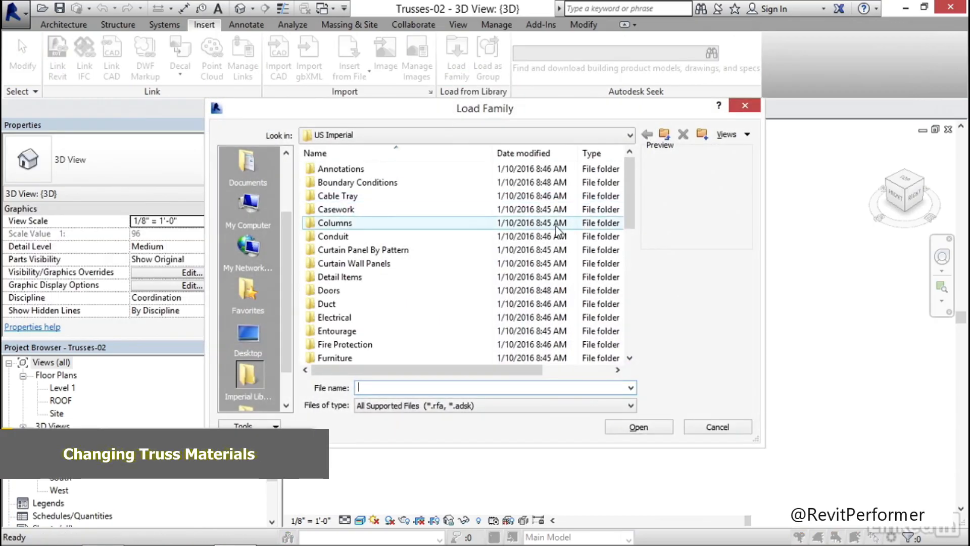
drag(630, 174, 623, 294)
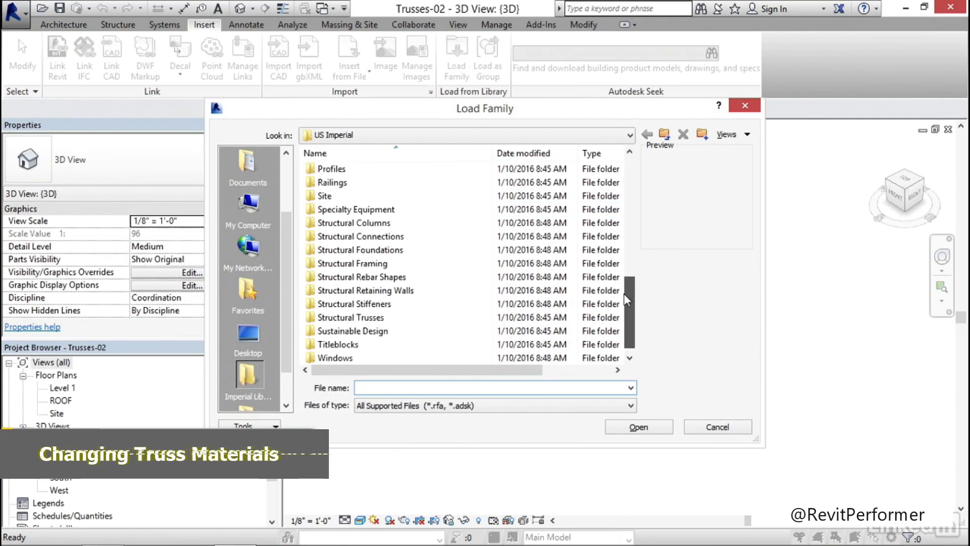
double_click(371, 263)
double_click(329, 224)
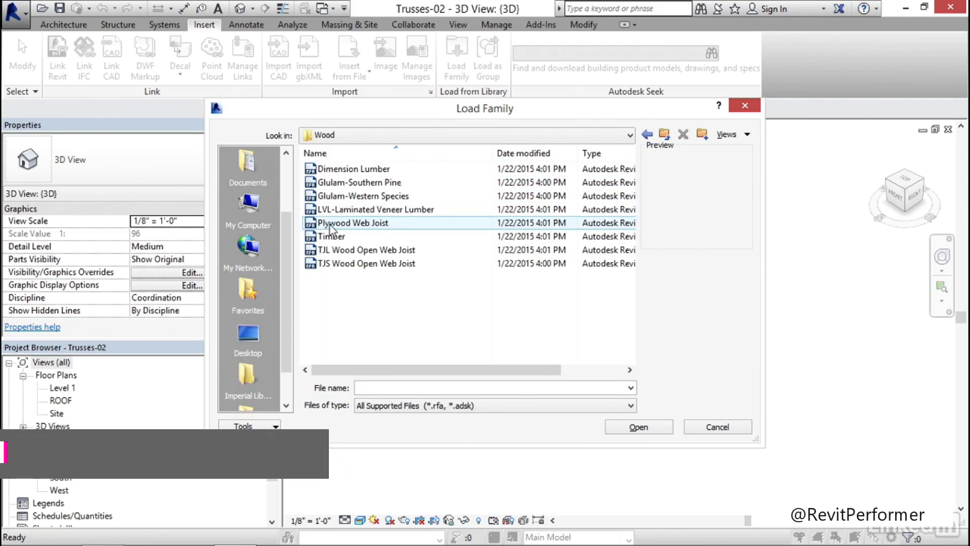
click(368, 172)
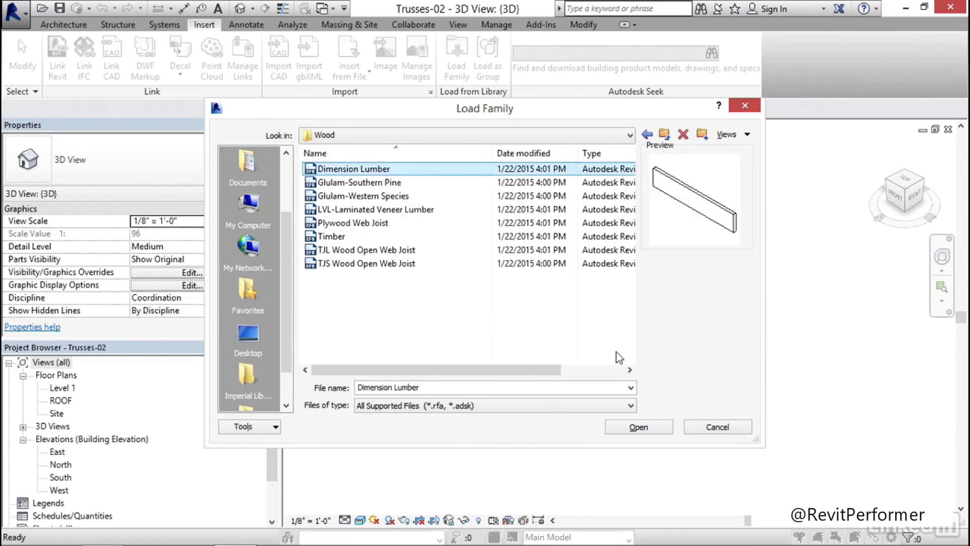
click(639, 428)
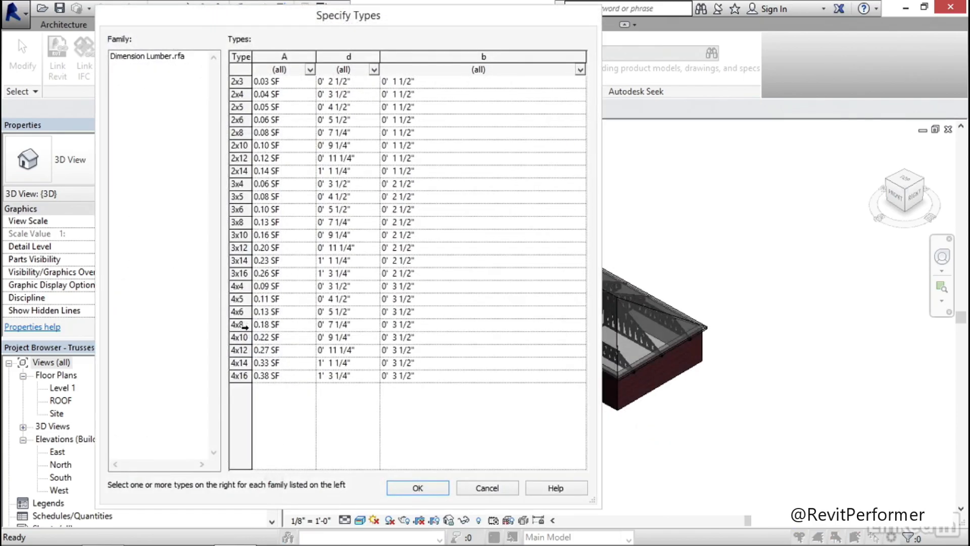
Load the 4x8, 4x10 and 4x12 types of the Dimension Lumber family into the project
click(245, 326)
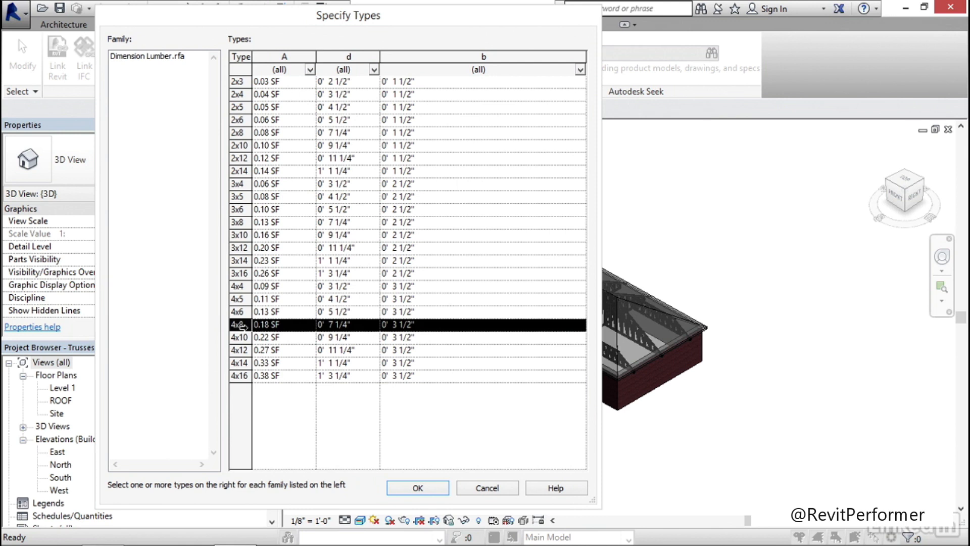
ctrl+click(242, 337)
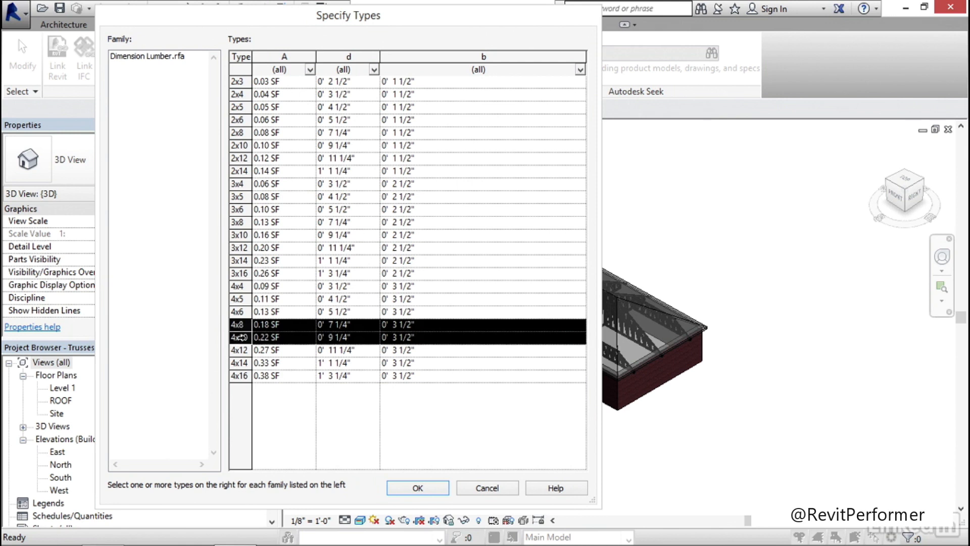
ctrl+click(241, 351)
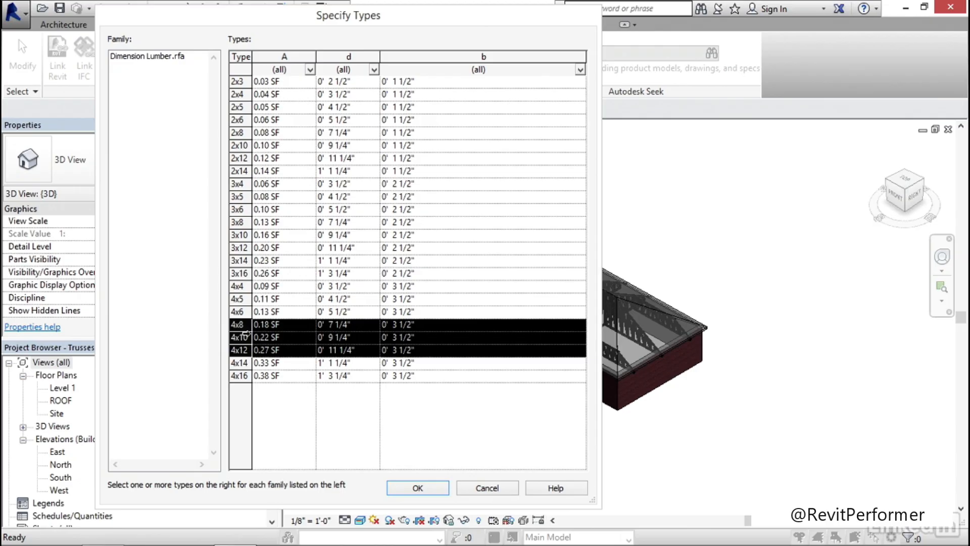
click(417, 488)
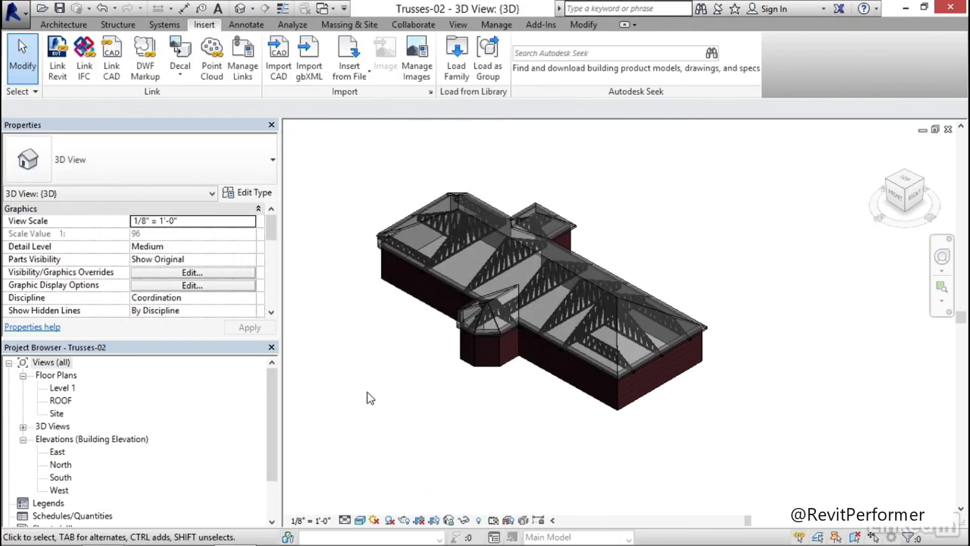
Select the roof truss beside the octagonal bay and rename its Howe Flat Truss type to Dimension Lumber
shift+middle_drag(457, 429, 550, 338)
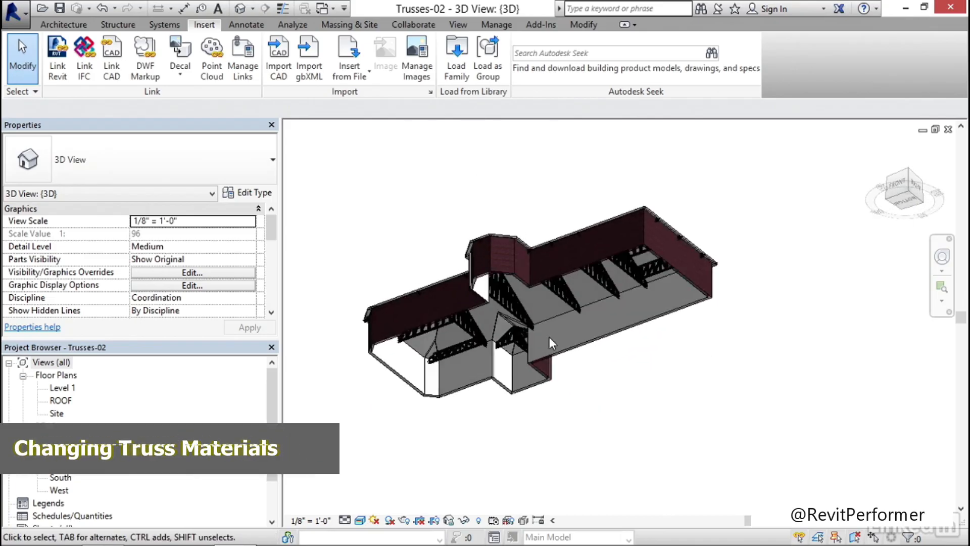
scroll(538, 335, up, 4)
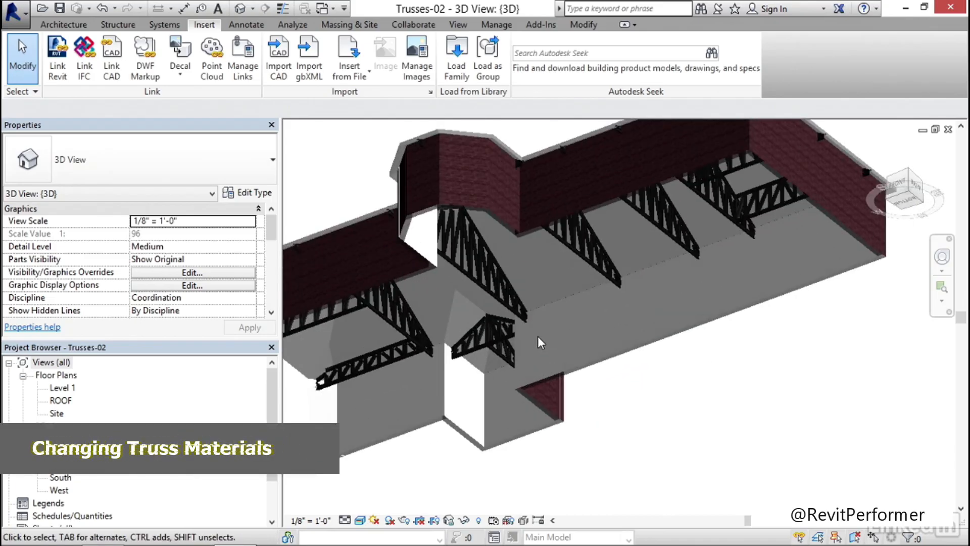
click(484, 269)
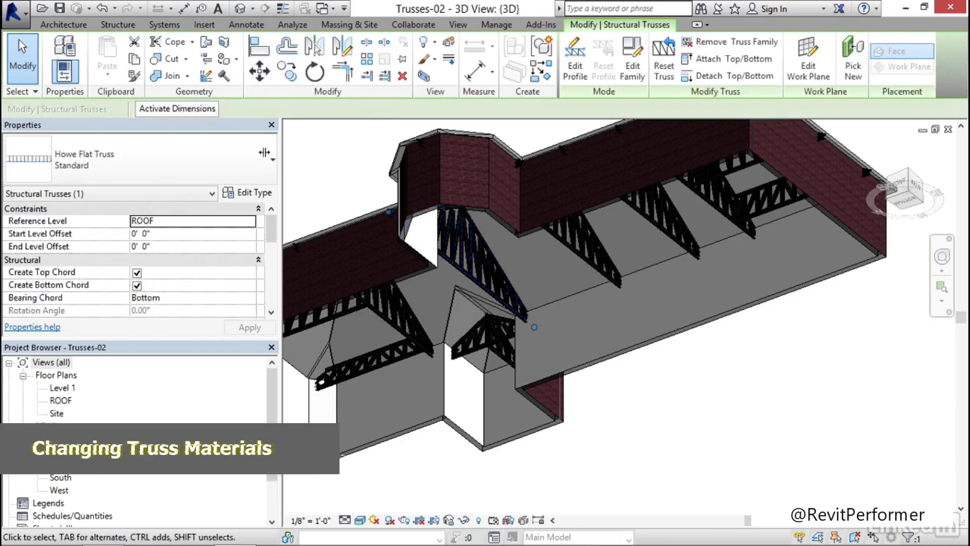
click(249, 196)
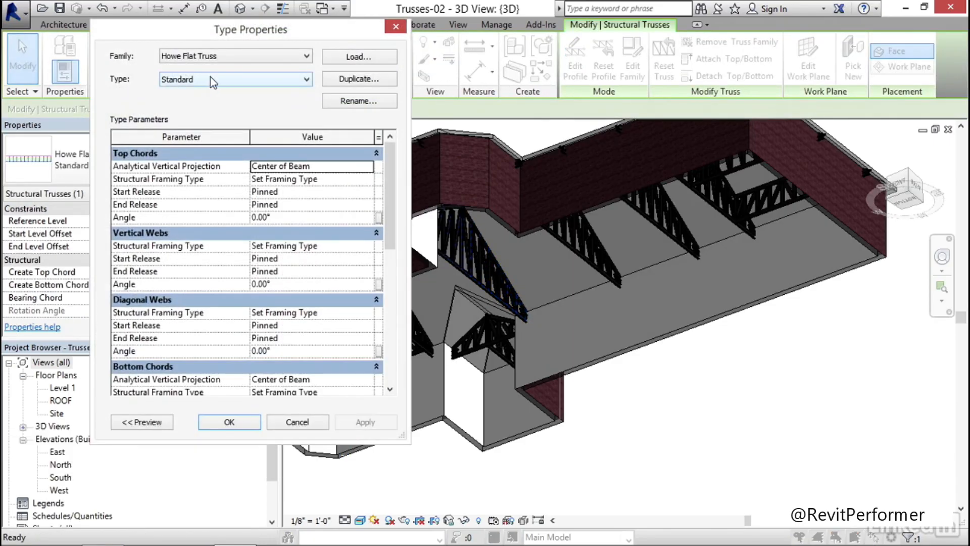
click(360, 101)
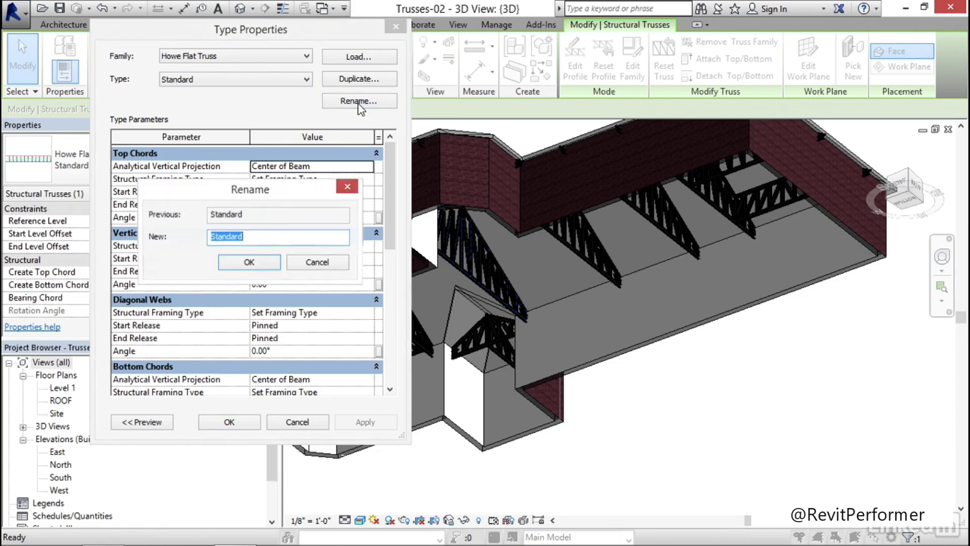
click(266, 237)
drag(236, 233, 207, 238)
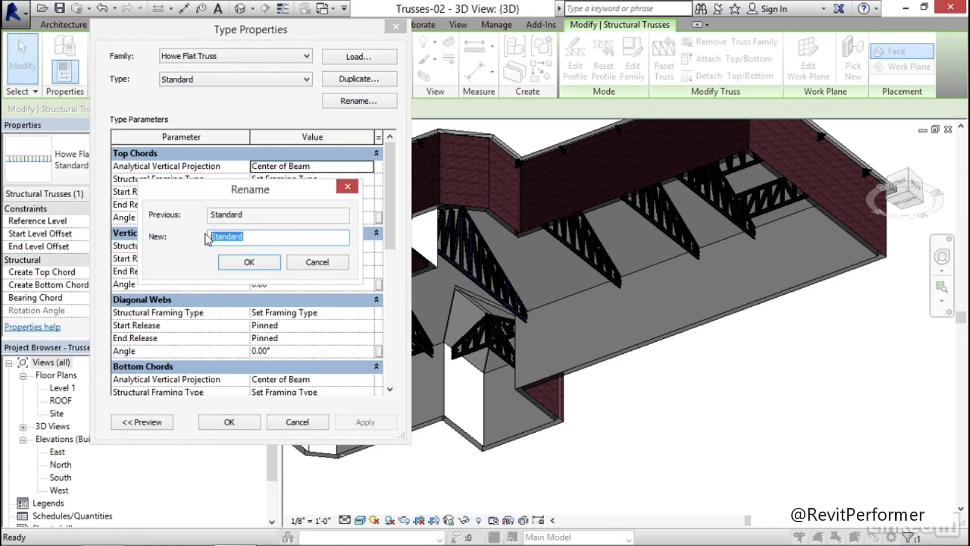
text(Dimension Lumber)
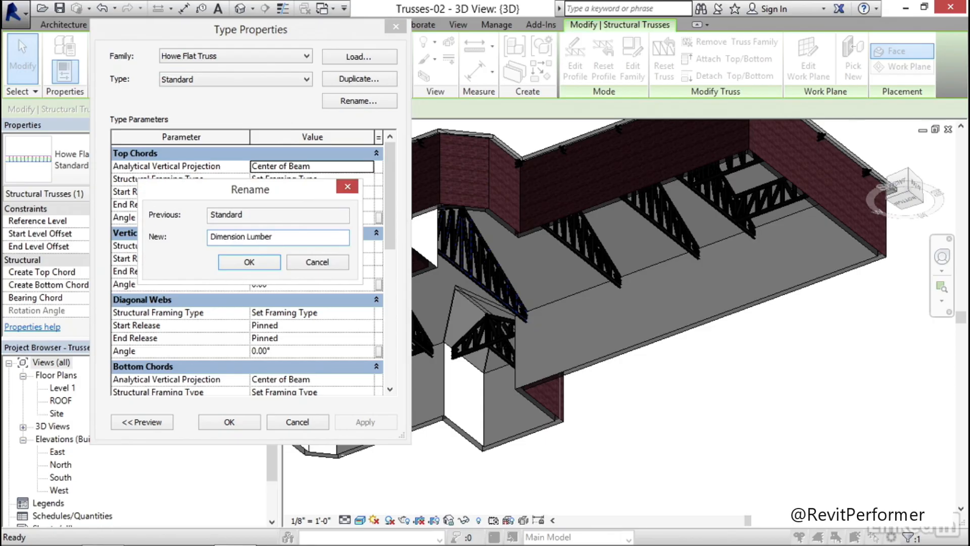
click(249, 262)
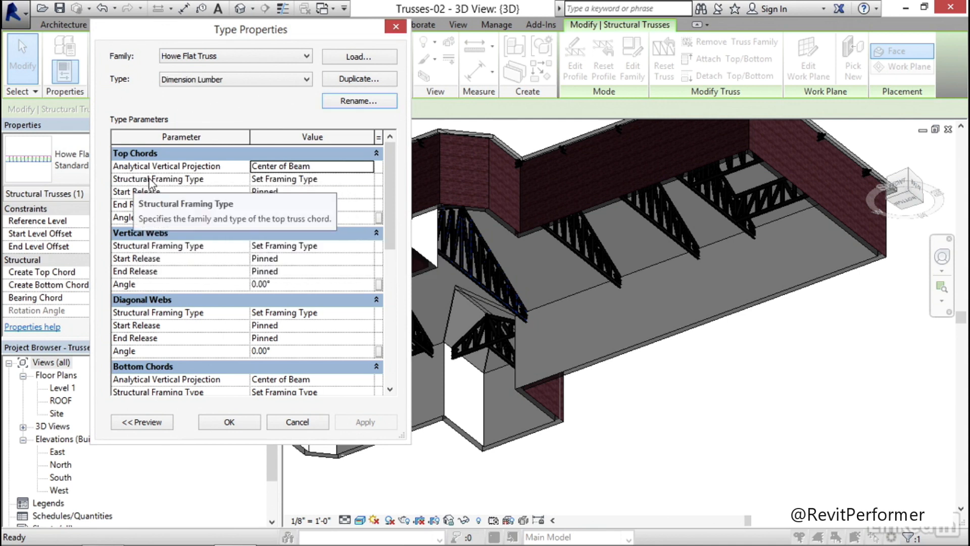
Set the structural framing type of the truss's top chords to Dimension Lumber:4x10
click(344, 179)
click(368, 179)
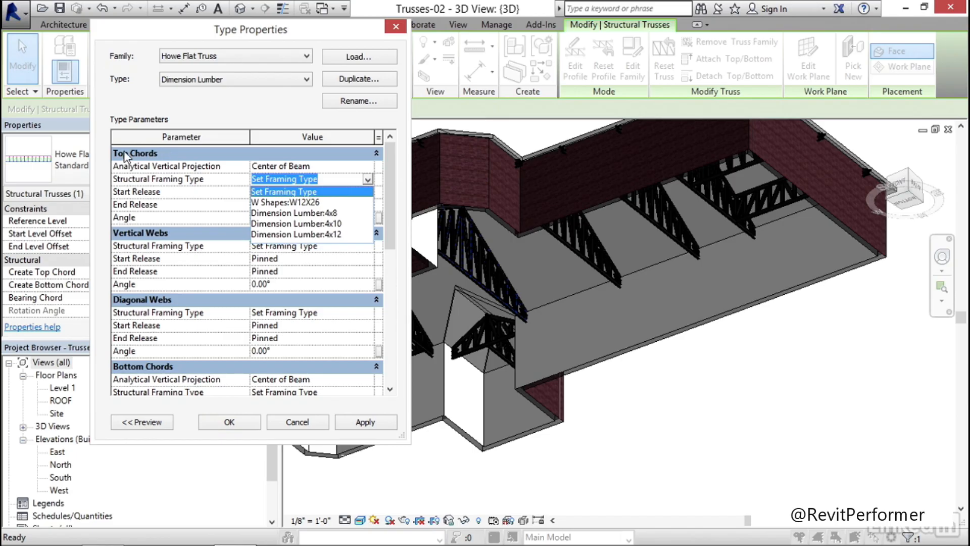
click(319, 224)
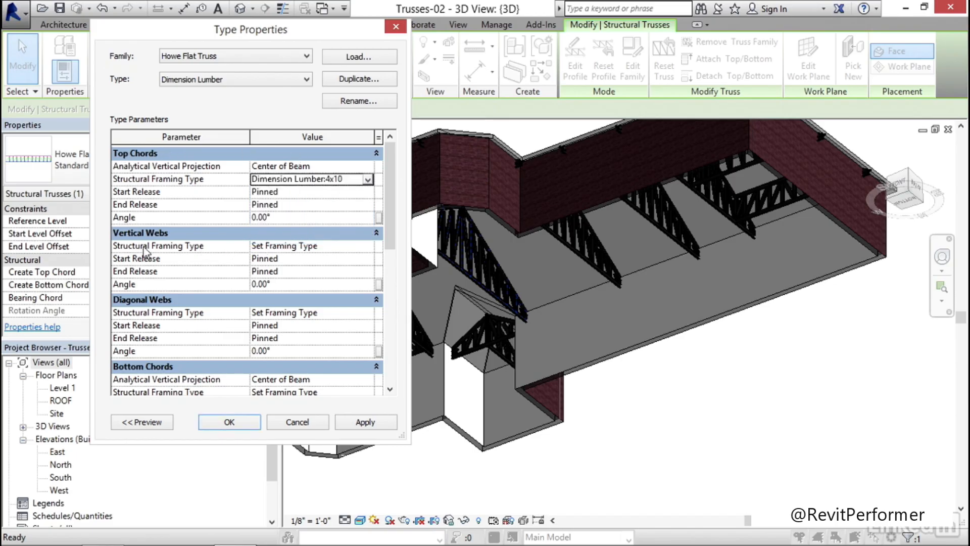
Set the structural framing type of both the vertical webs and the diagonal webs to Dimension Lumber:4x8
click(356, 247)
click(368, 247)
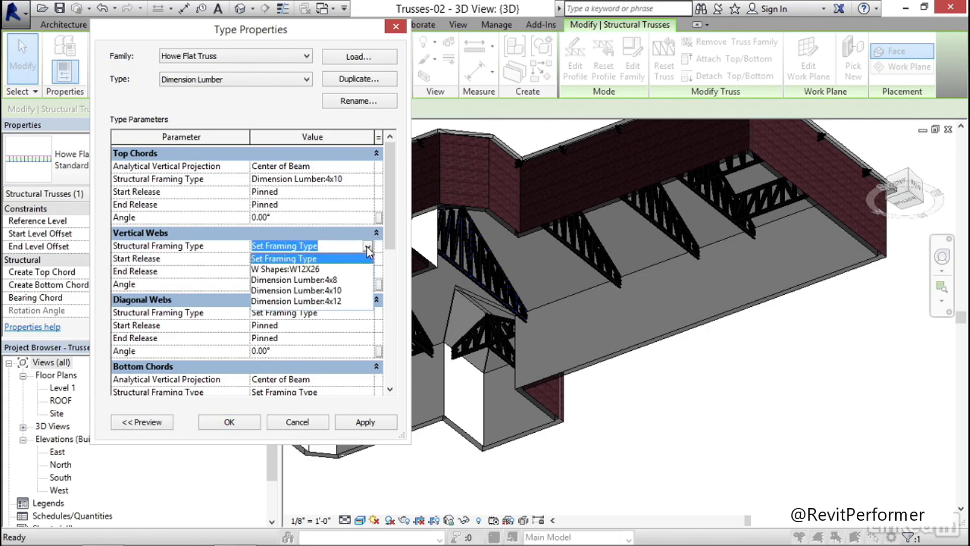
click(326, 280)
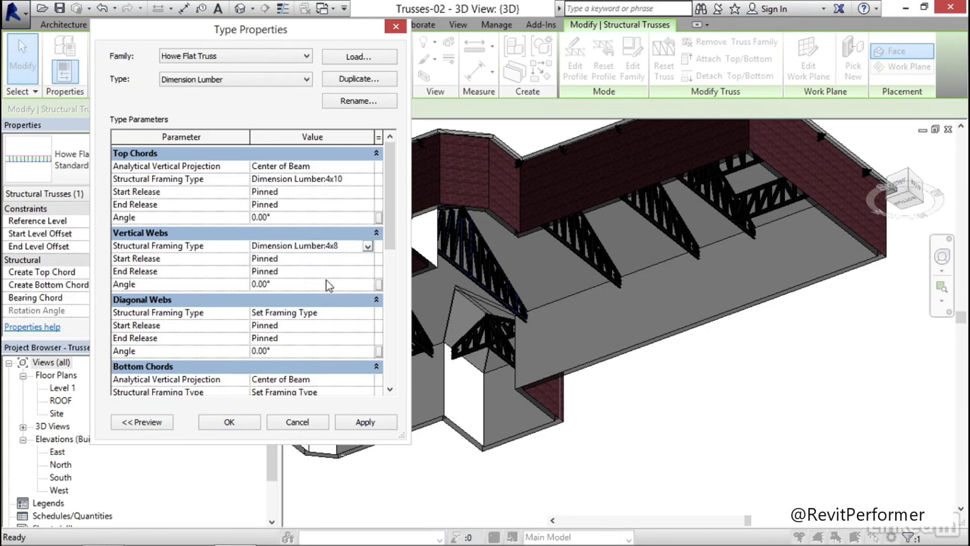
click(326, 313)
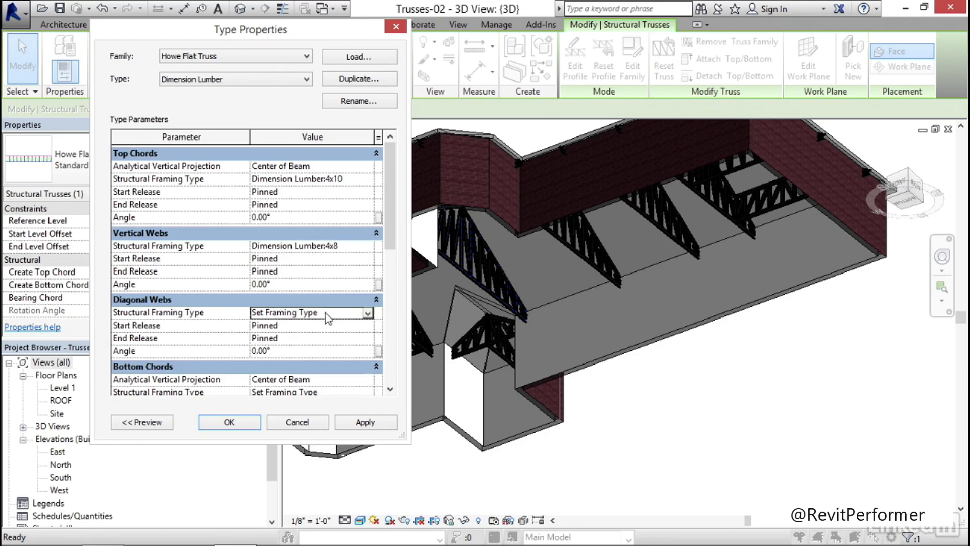
click(368, 314)
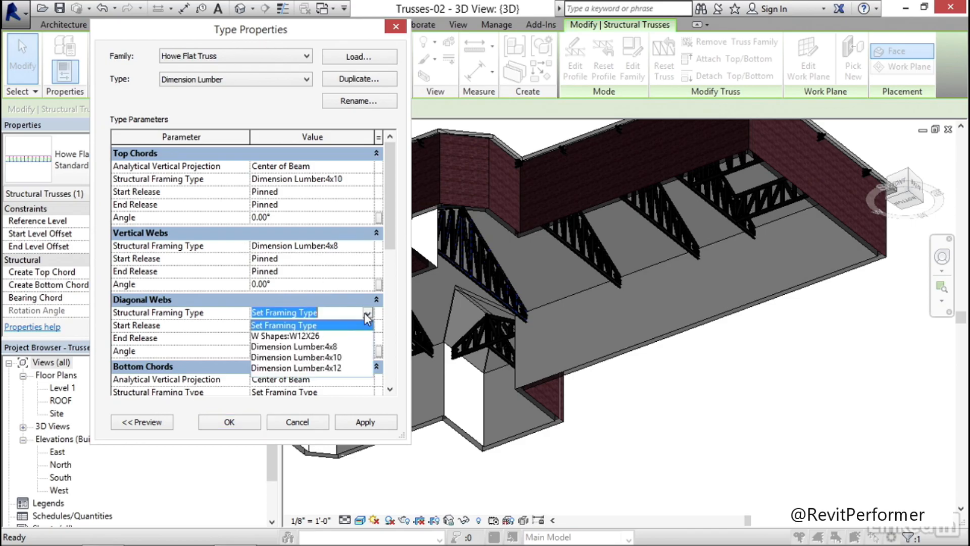
click(323, 347)
Set the bottom chords' structural framing type to Dimension Lumber:4x12, apply the type changes to the trusses and clear the selection
drag(390, 228, 394, 283)
click(351, 261)
click(352, 272)
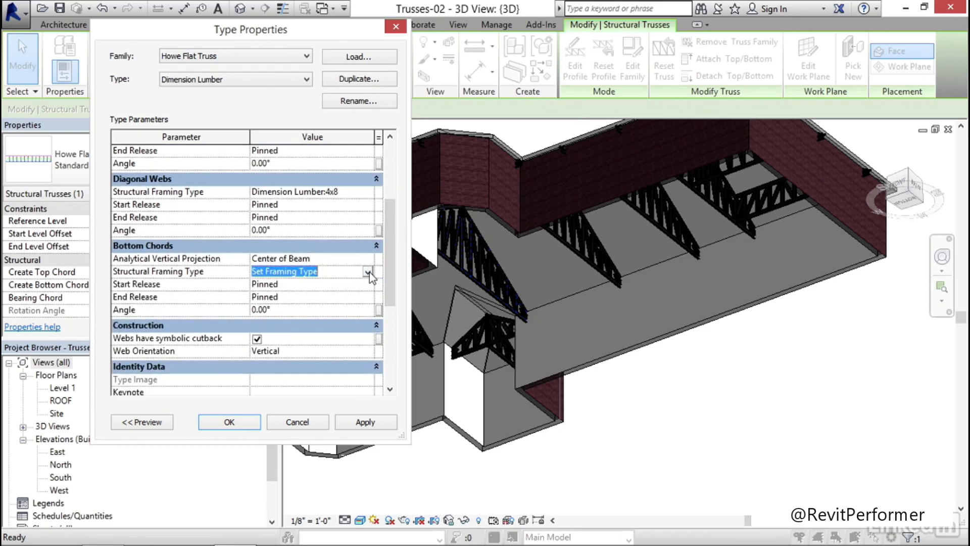
click(367, 273)
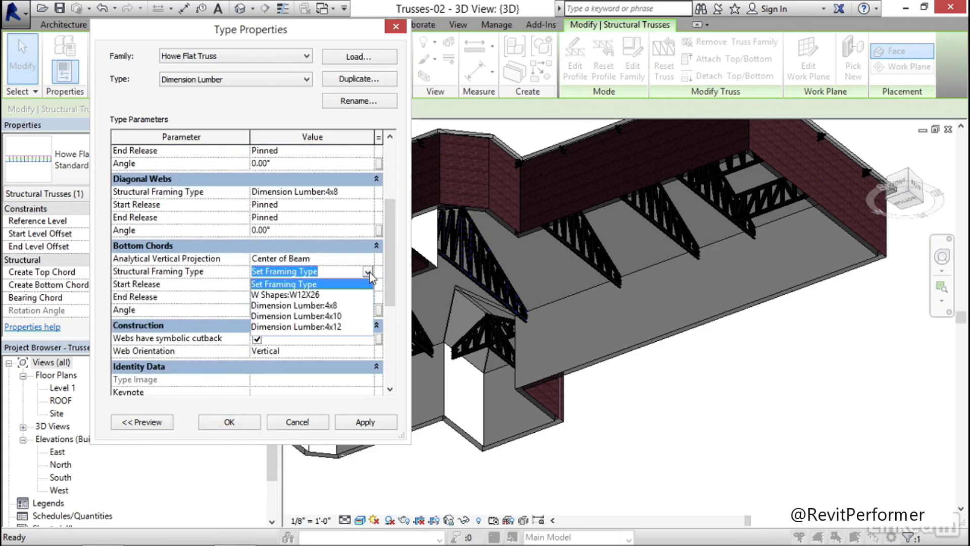
click(321, 327)
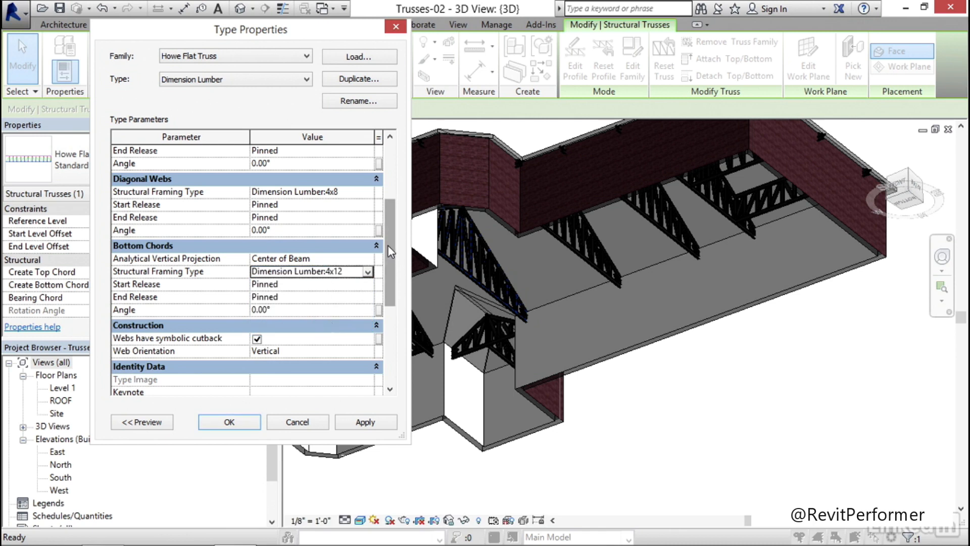
drag(387, 244, 382, 182)
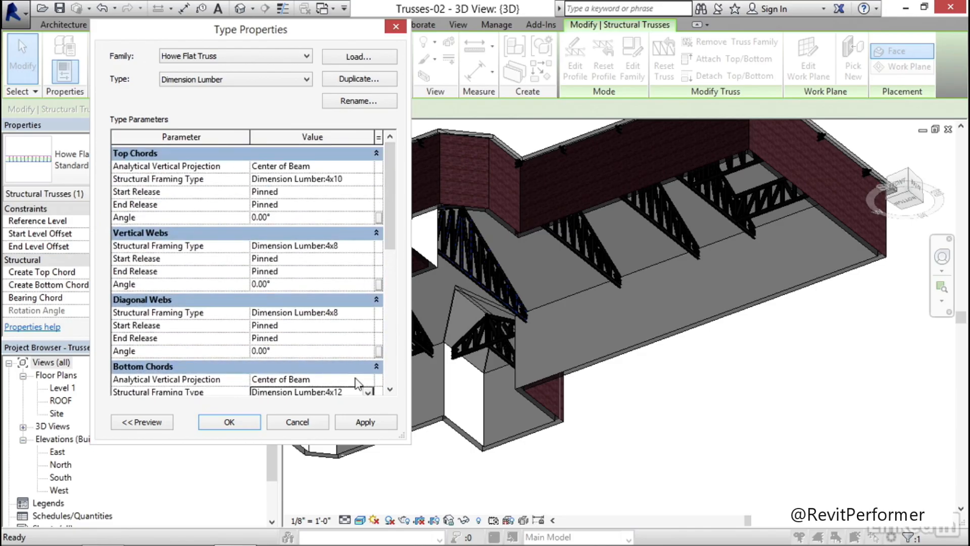
click(359, 422)
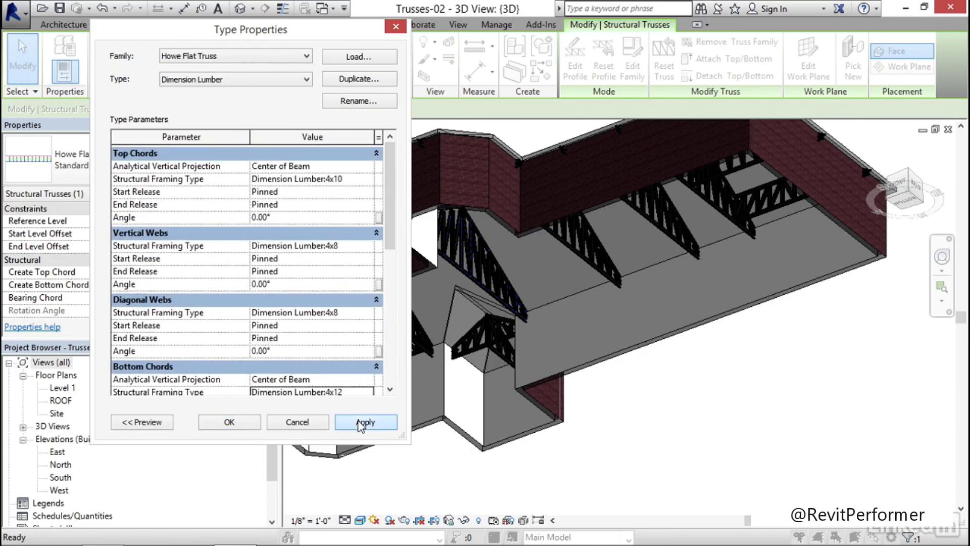
click(230, 421)
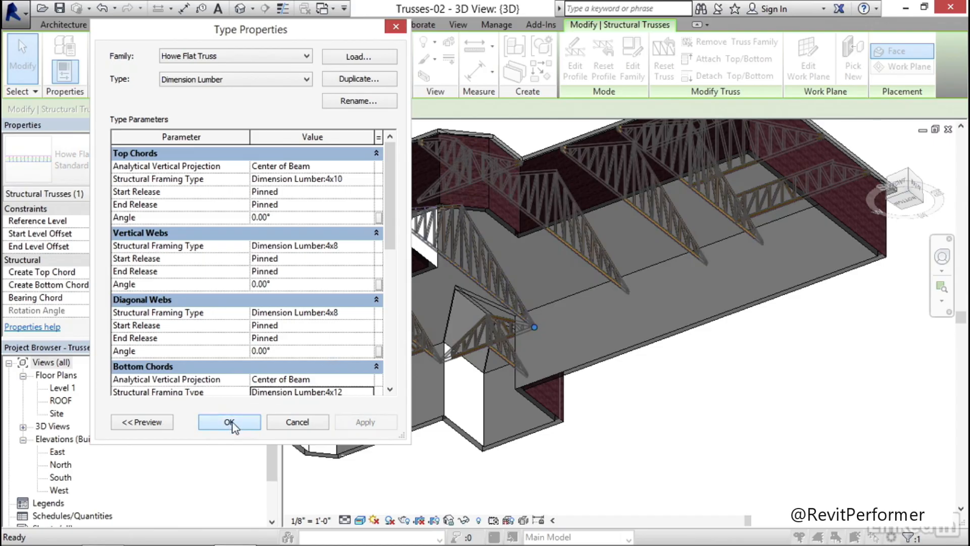
click(555, 281)
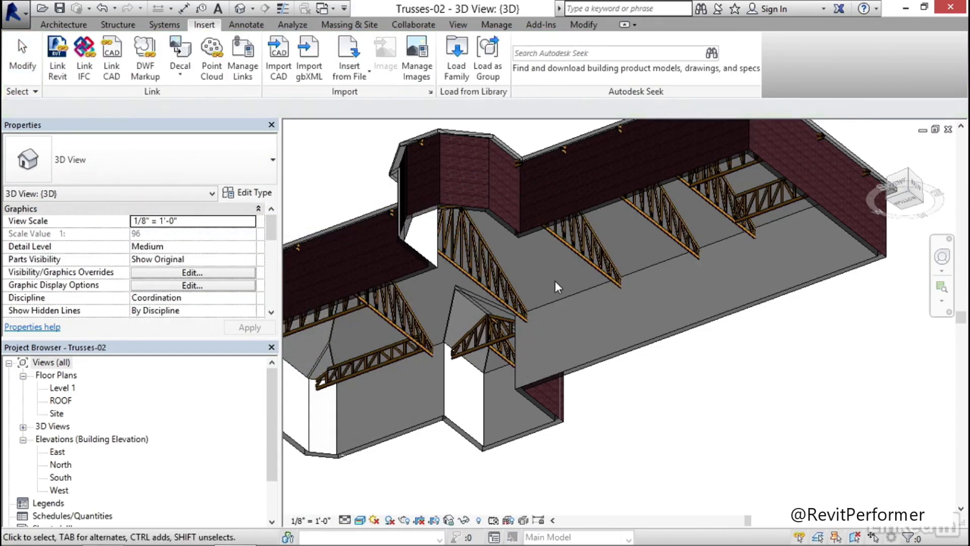
Examine the lumber chords and webs of the roof trusses up close, from below and through the roof from above
scroll(475, 265, up, 5)
scroll(493, 274, up, 3)
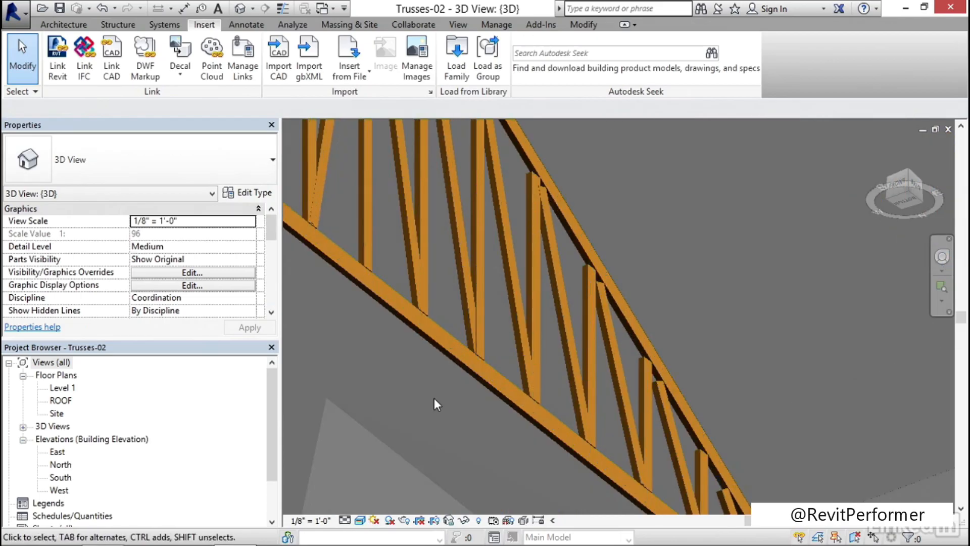
middle_drag(374, 350, 459, 435)
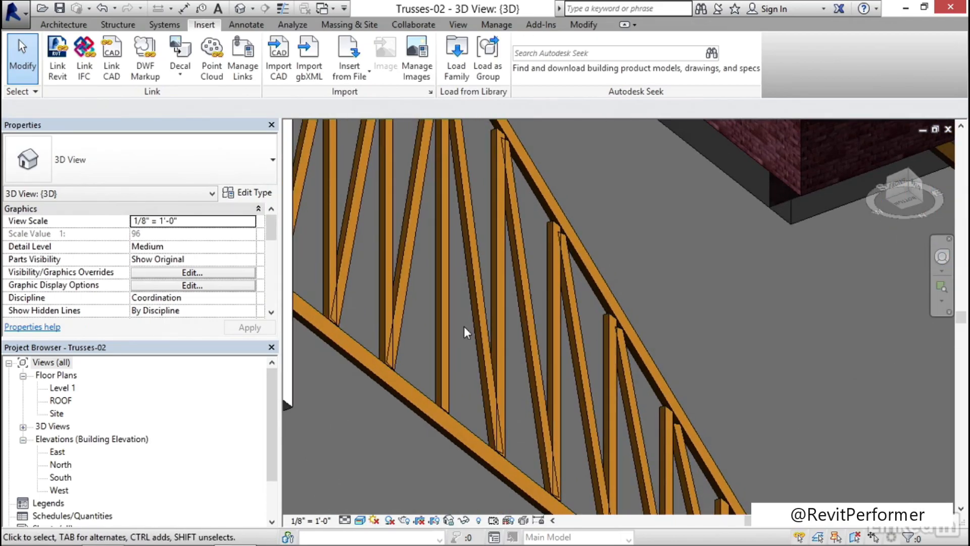
scroll(464, 326, down, 8)
shift+middle_drag(532, 348, 687, 312)
scroll(690, 298, up, 4)
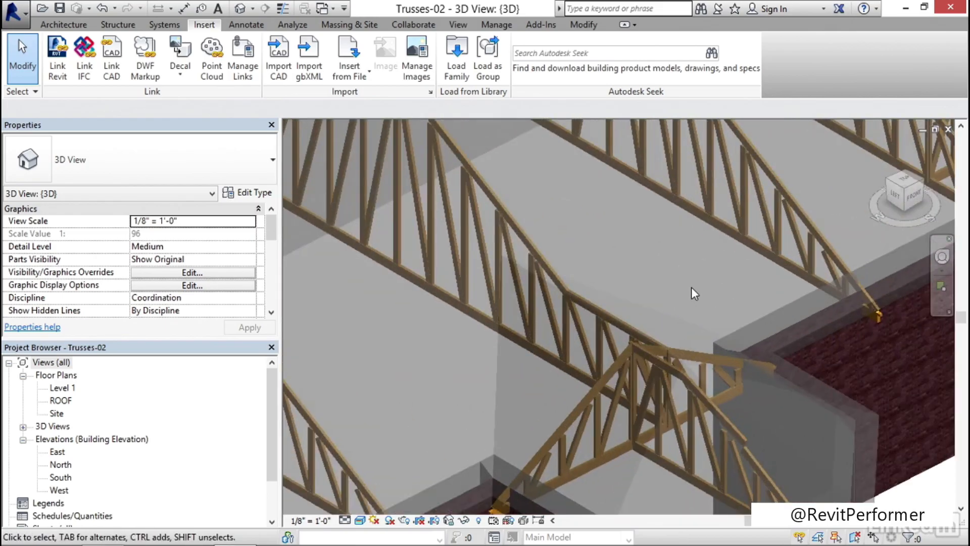
scroll(691, 287, up, 2)
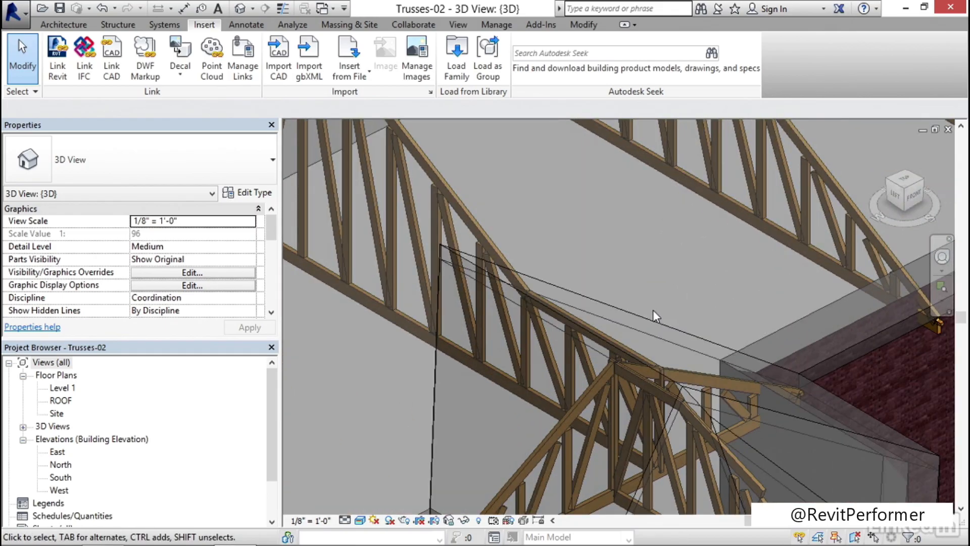
Examine the roof trusses in 3D from several sides, along the main roof and at its hipped end
scroll(635, 309, down, 4)
middle_drag(475, 315, 483, 335)
scroll(495, 328, up, 4)
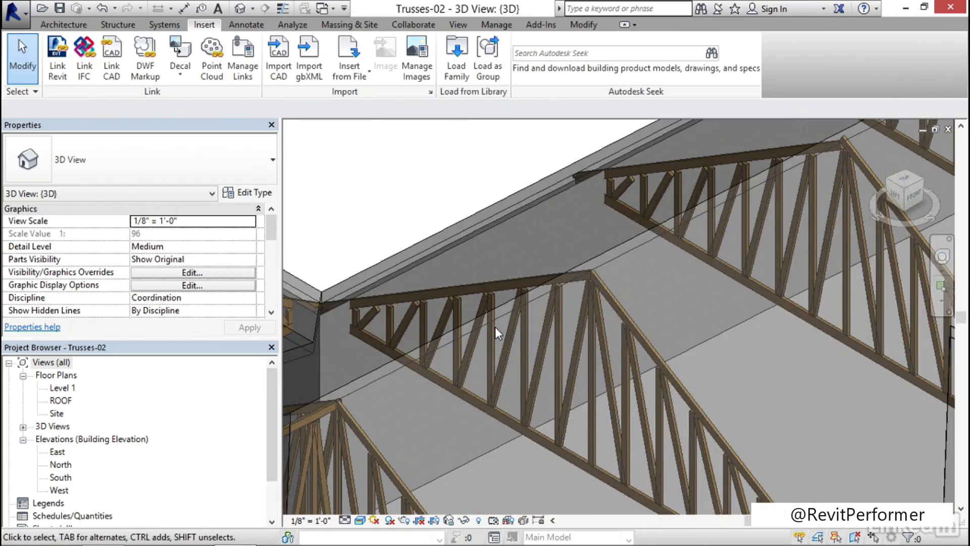
scroll(495, 327, down, 3)
middle_drag(418, 208, 605, 218)
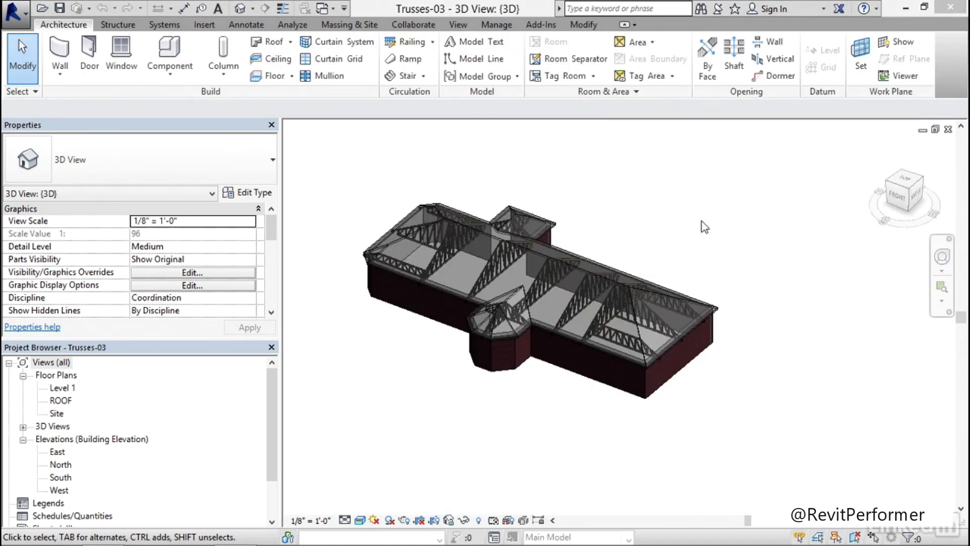
scroll(627, 301, up, 8)
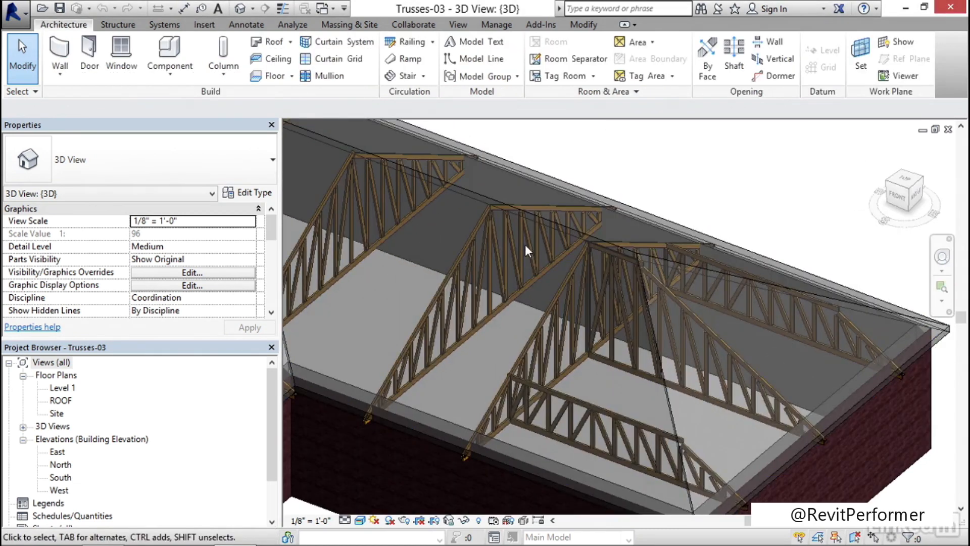
scroll(508, 262, down, 5)
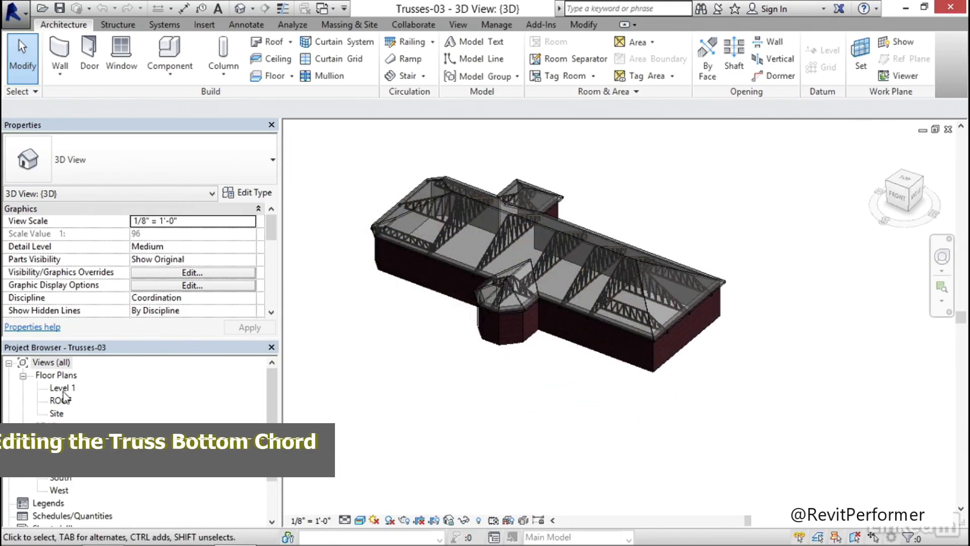
In the ROOF floor plan, draw a building section across the main roof between two trusses and shorten its depth to just past the next truss
double_click(61, 400)
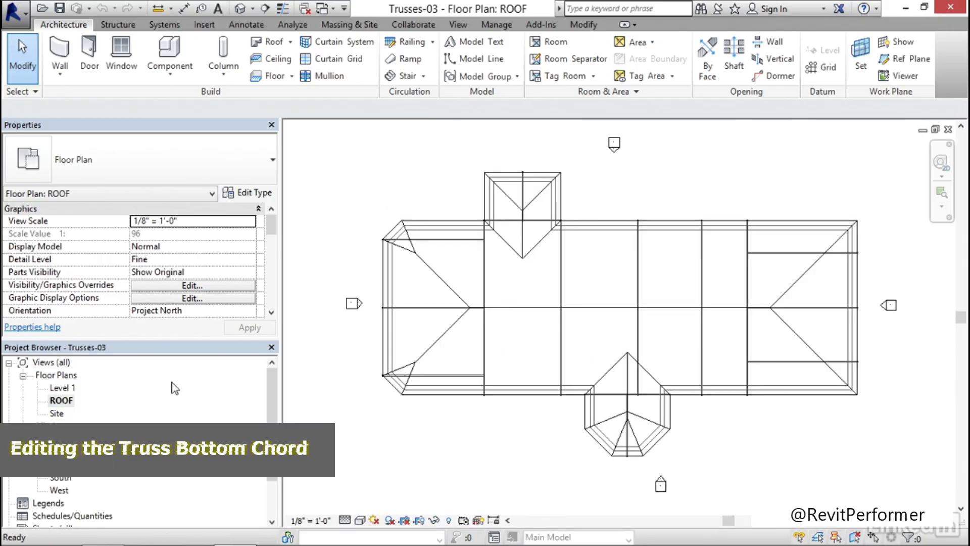
middle_drag(458, 316, 433, 319)
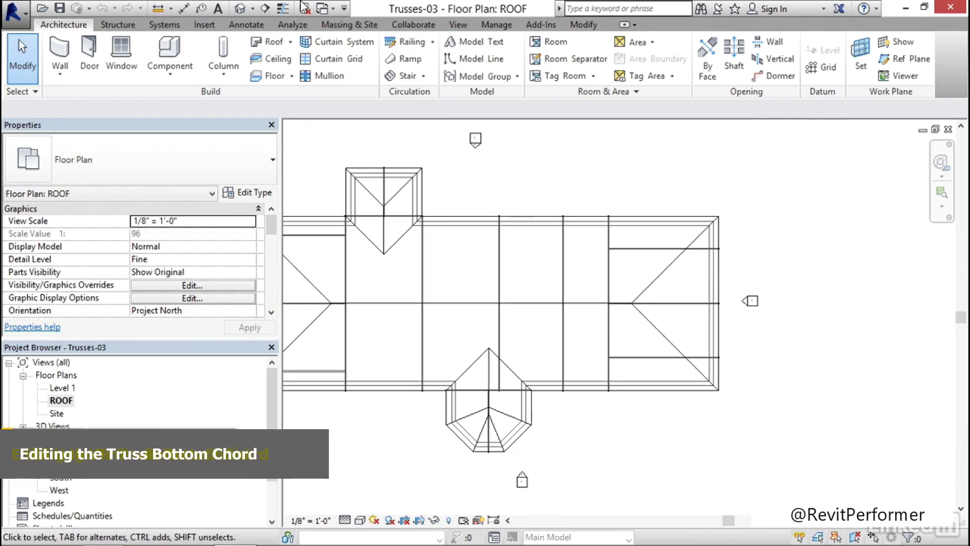
click(267, 10)
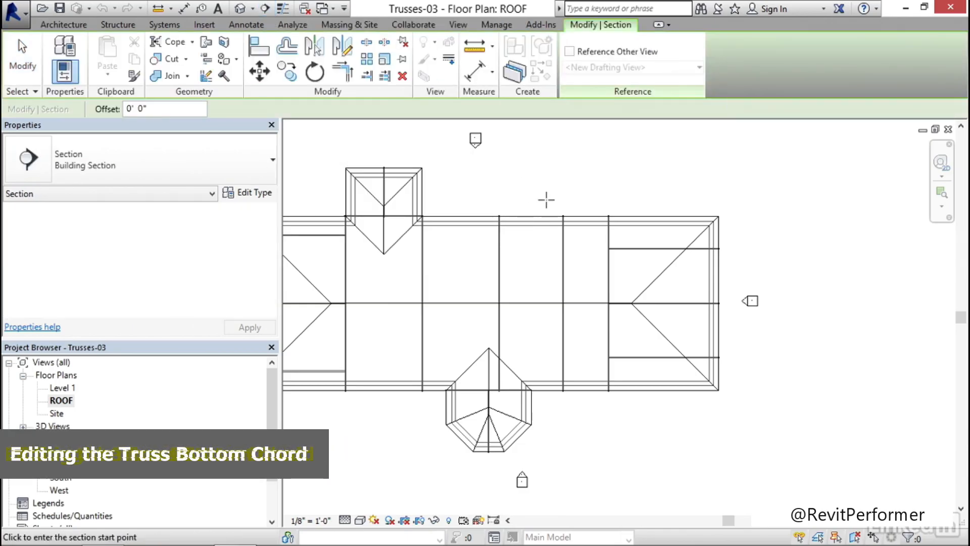
click(547, 199)
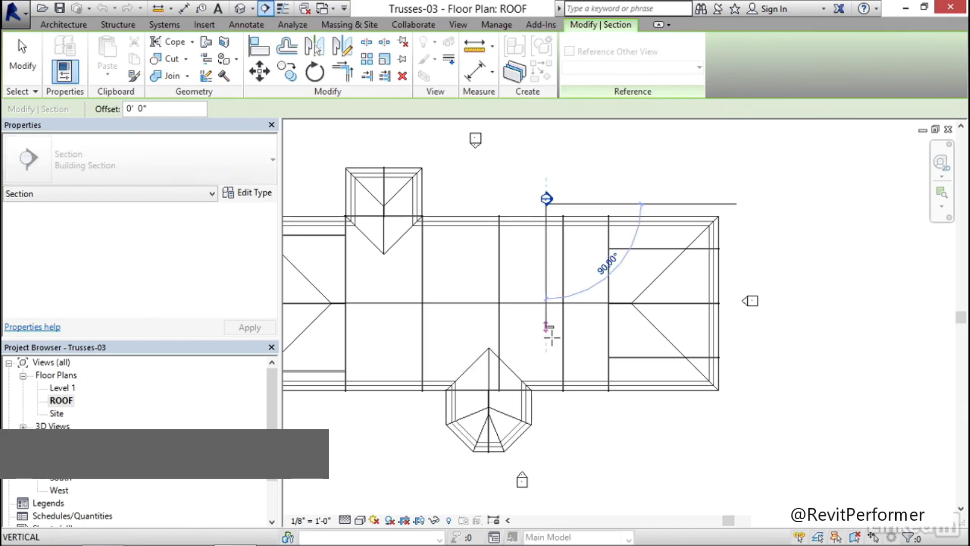
click(546, 412)
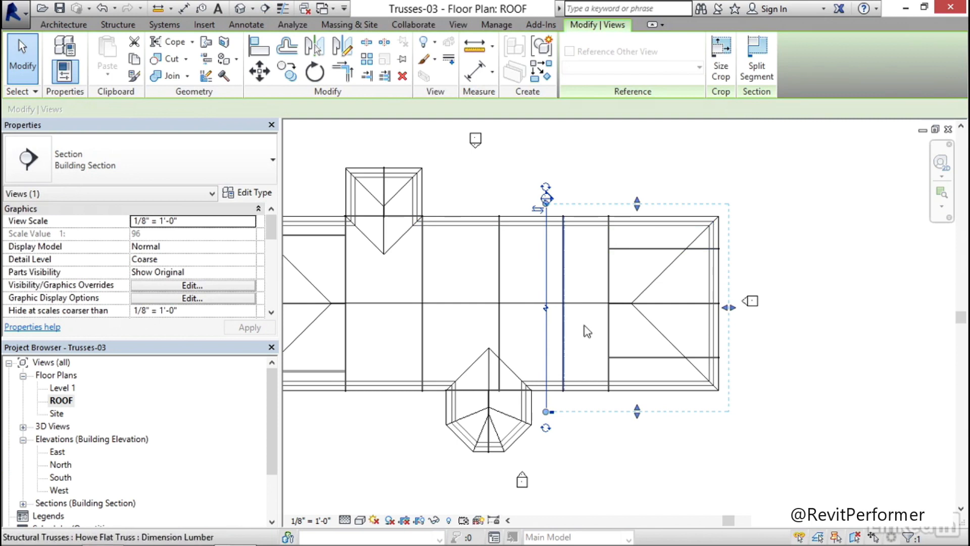
drag(730, 308, 584, 308)
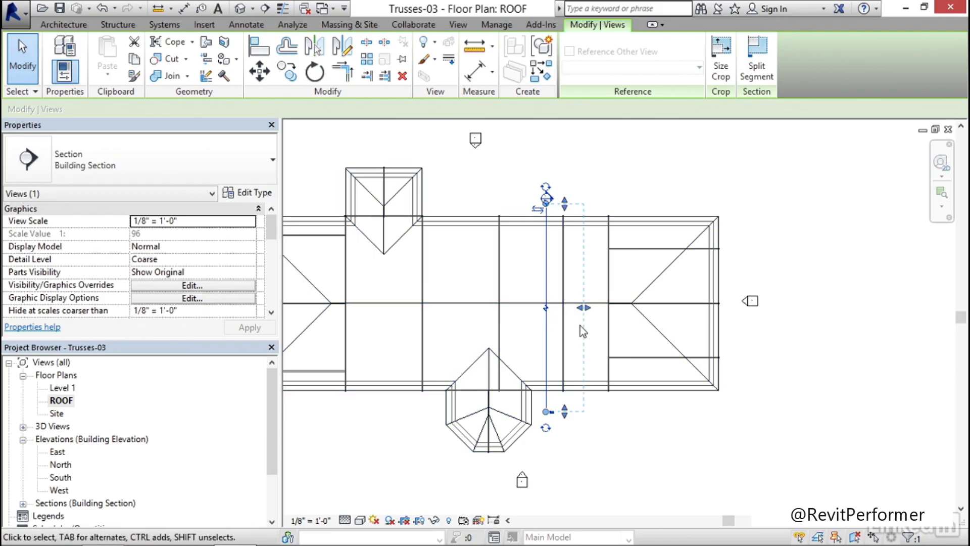
click(620, 192)
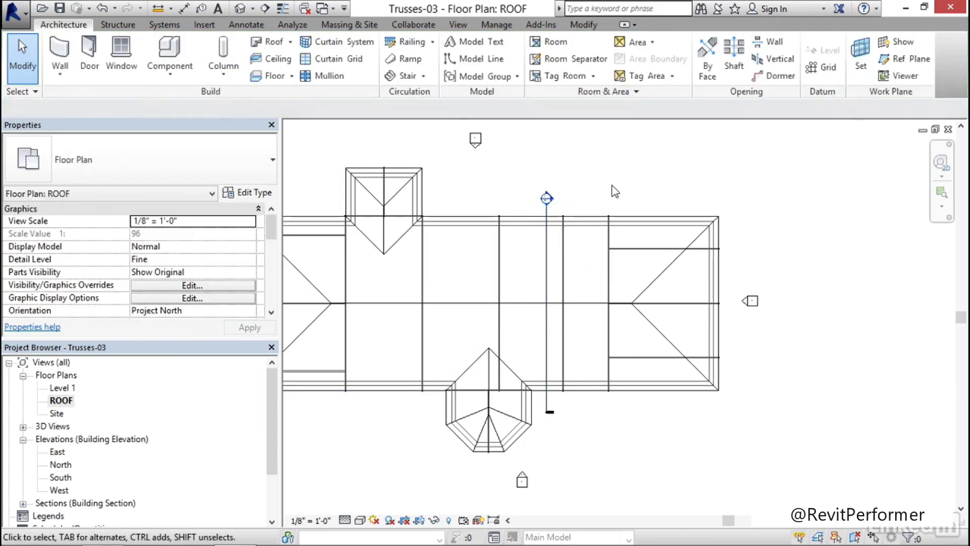
Open the new section view and set its detail level to Fine and its visual style to Realistic
double_click(548, 198)
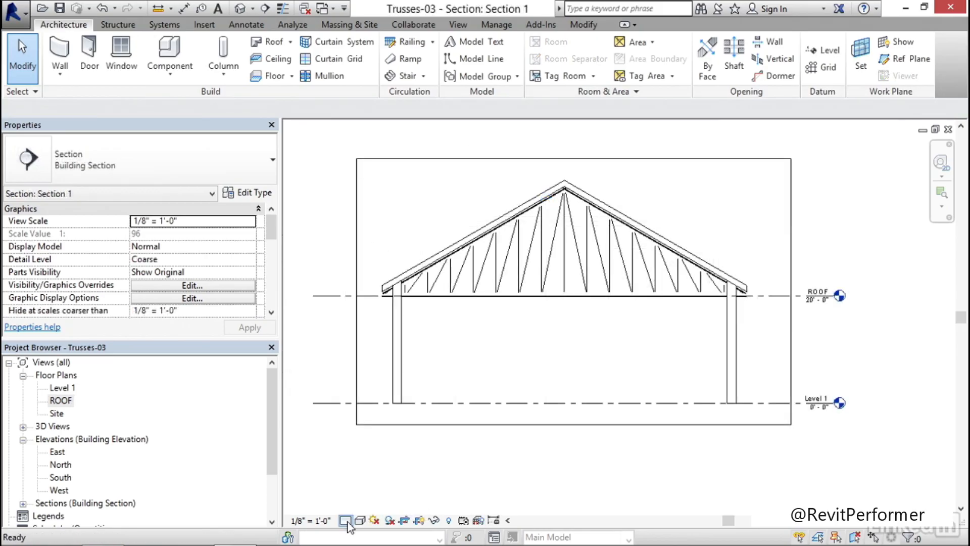
click(345, 520)
click(359, 507)
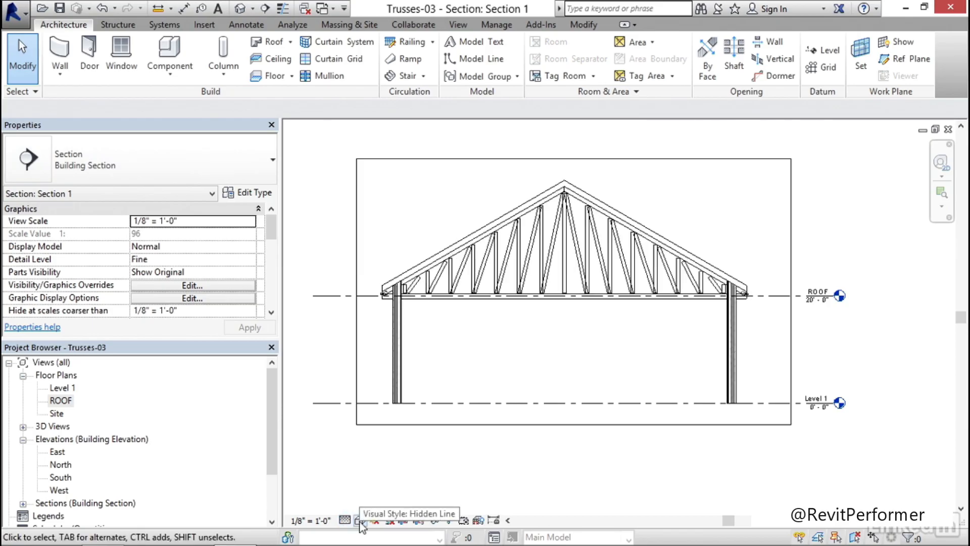
click(363, 520)
click(387, 491)
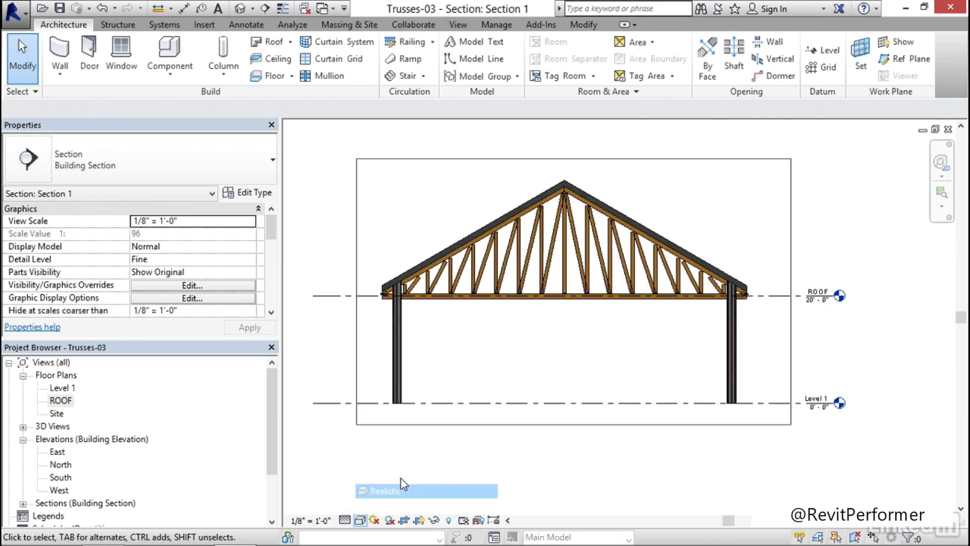
mouse_move(450, 353)
middle_down()
mouse_move(524, 354)
mouse_move(510, 347)
middle_up()
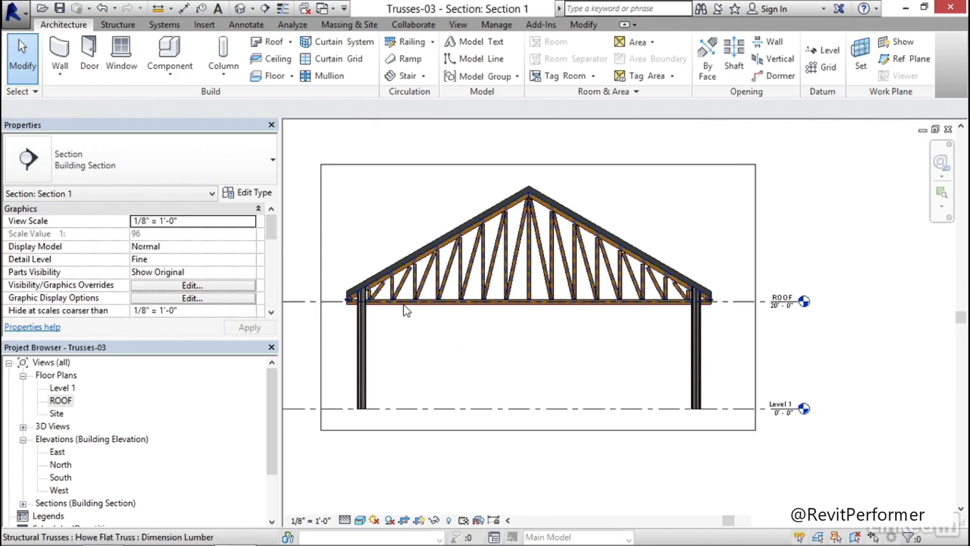
Start editing the profile of the Howe Flat Truss in the section, accepting the notice about attached chords
click(533, 304)
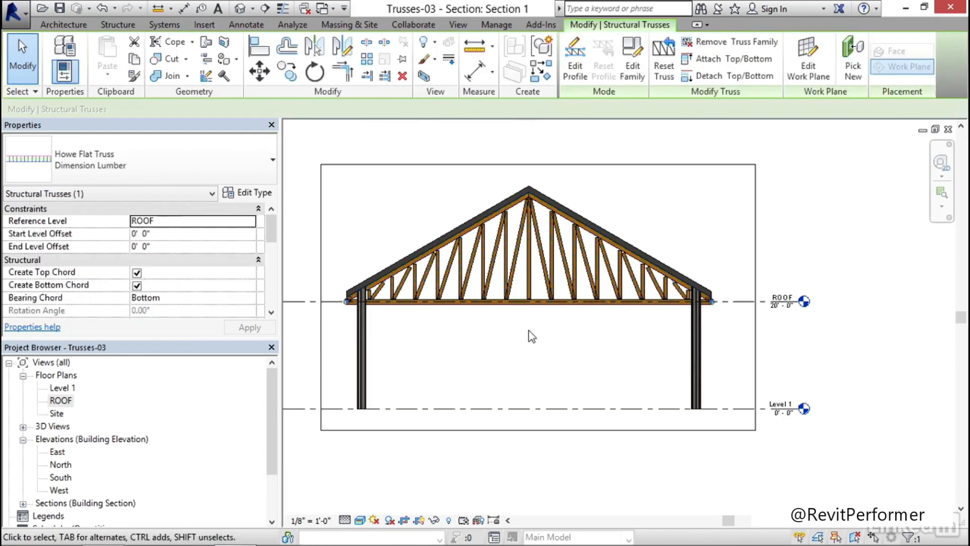
click(575, 70)
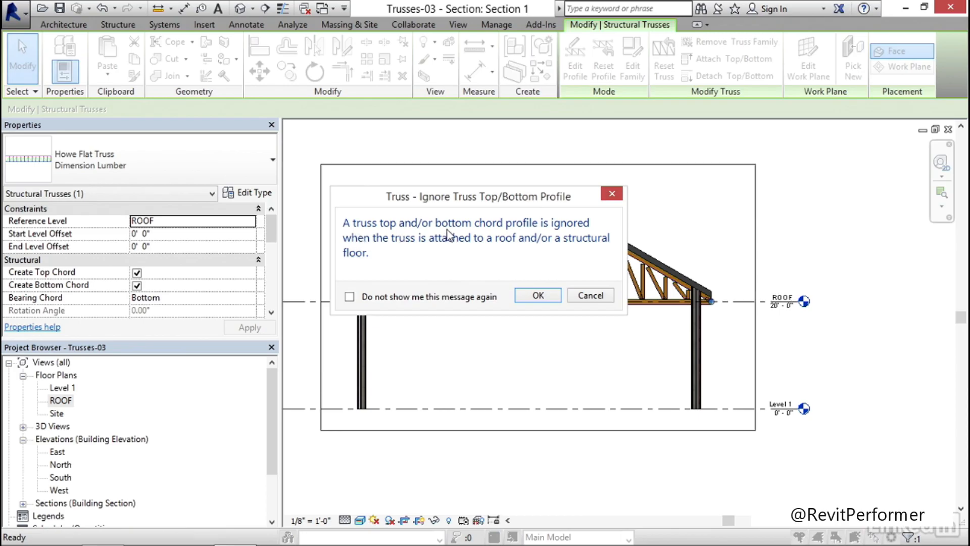
drag(456, 198, 784, 130)
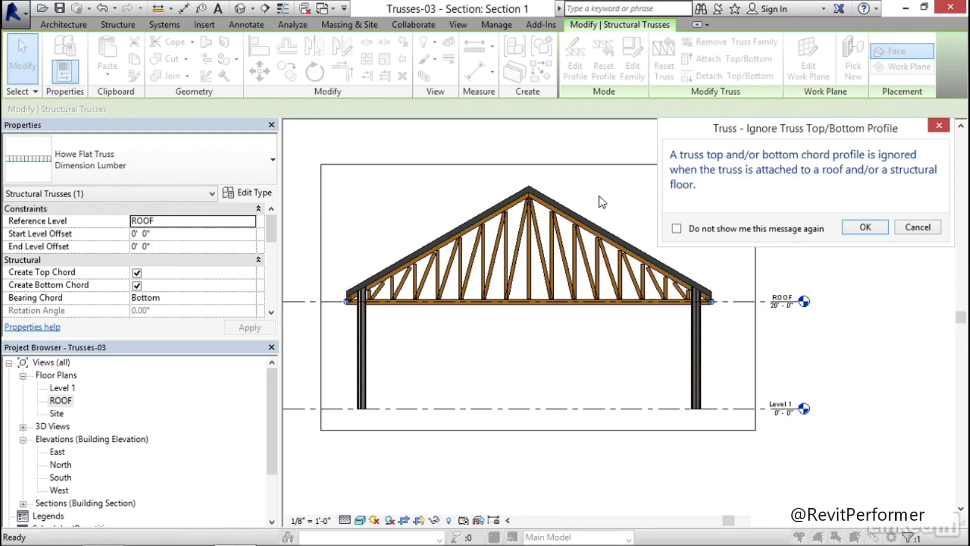
click(863, 230)
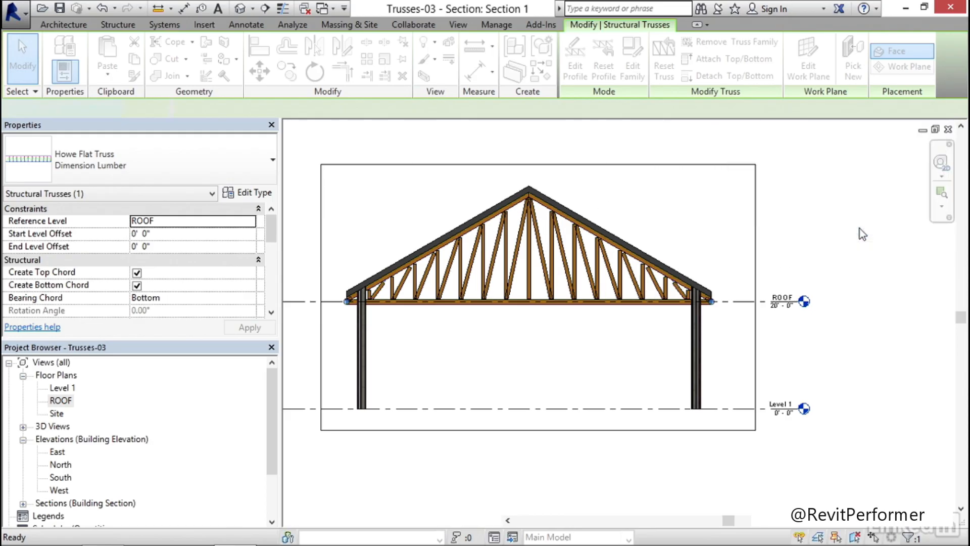
middle_drag(445, 335, 462, 331)
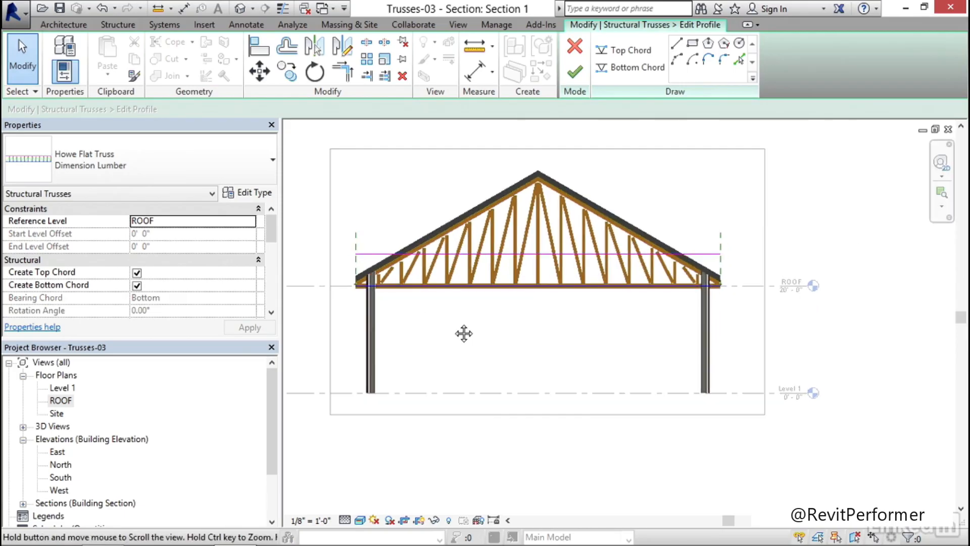
Add two vertical reference planes offset 12' inward from the reference planes at both ends of the truss
scroll(466, 320, up, 2)
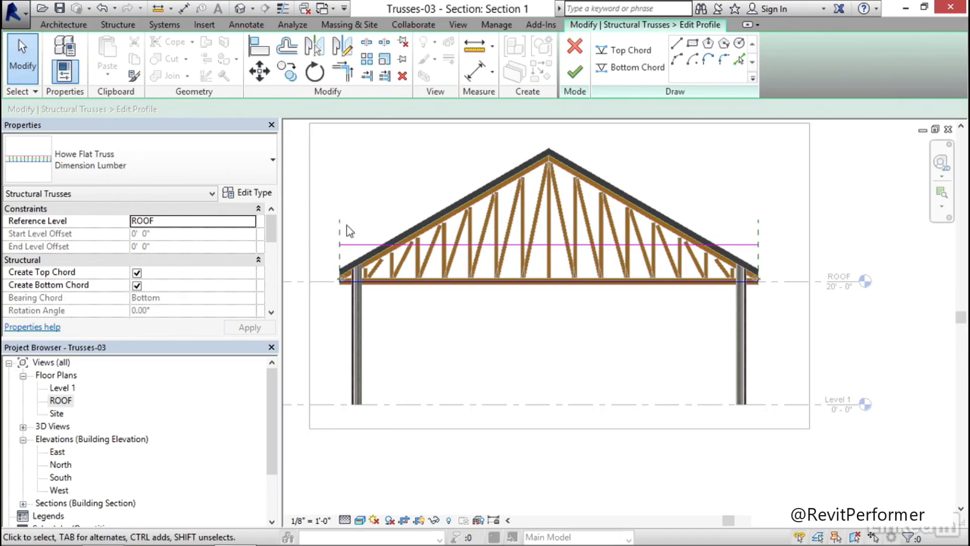
click(76, 26)
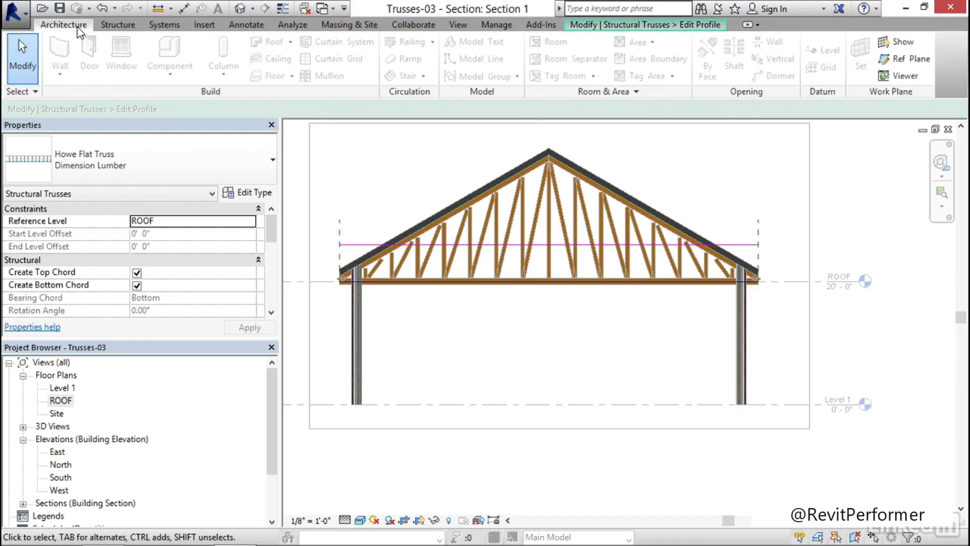
click(906, 61)
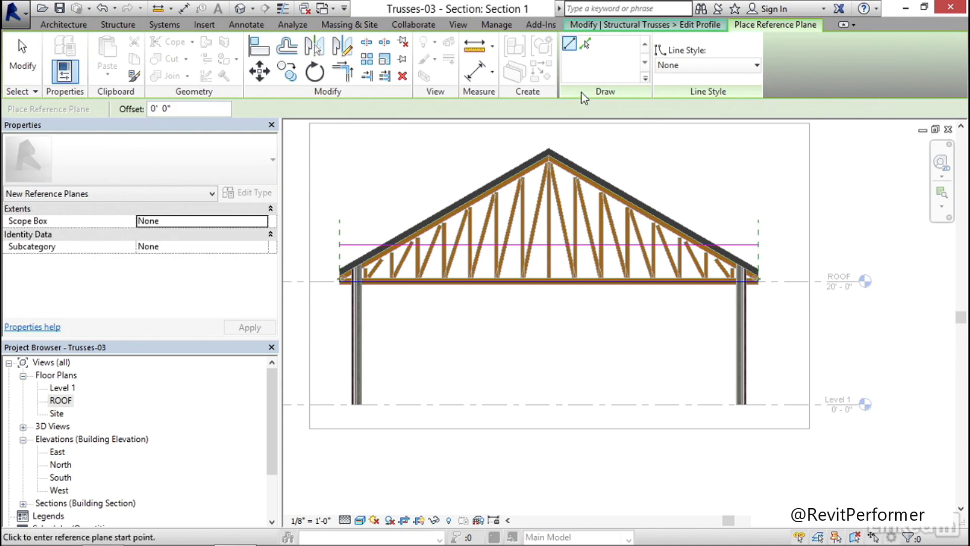
click(585, 45)
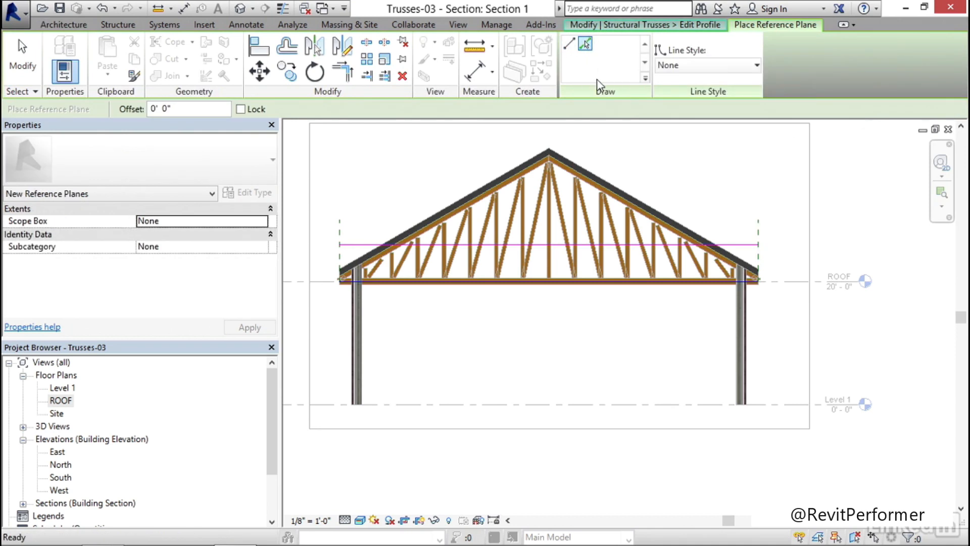
drag(175, 108, 130, 105)
text(12)
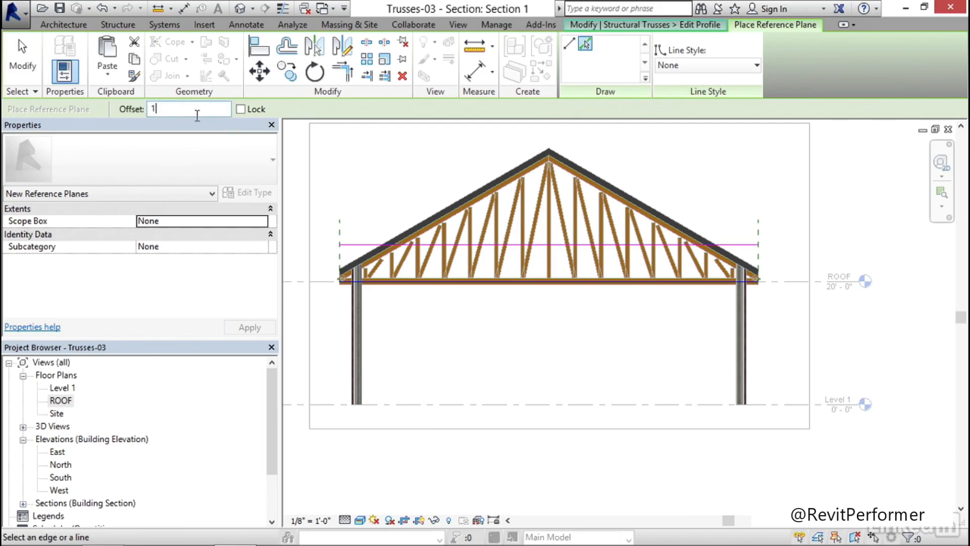
scroll(435, 166, up, 1)
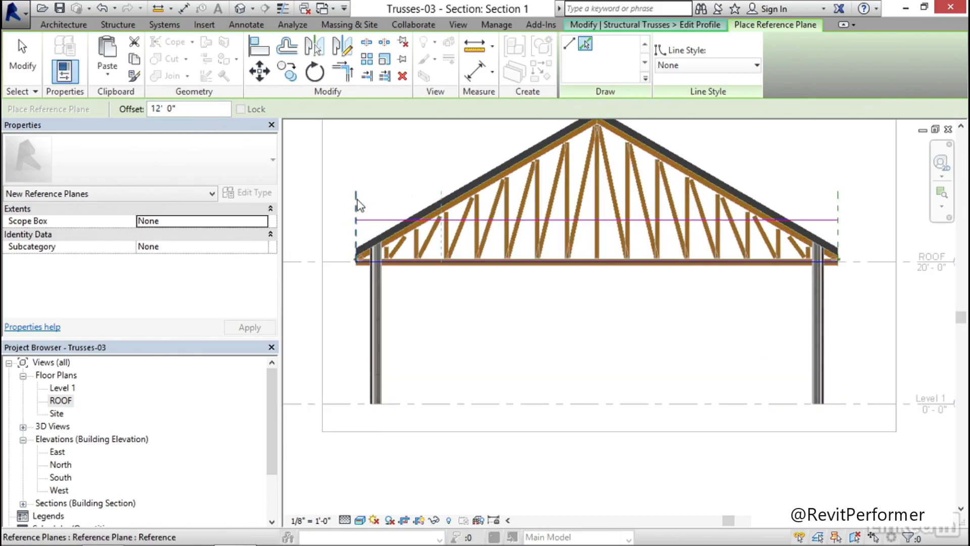
click(358, 205)
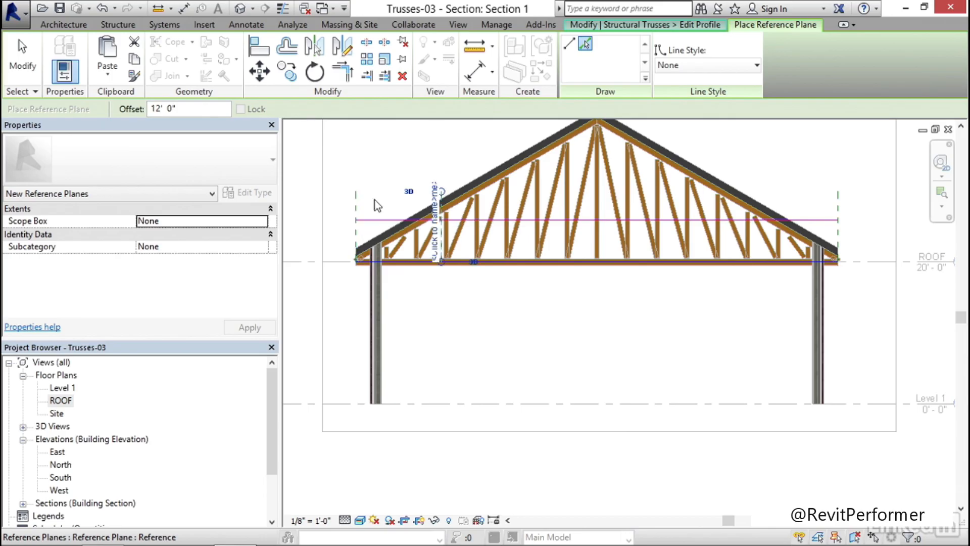
shift+scroll(573, 294, right, 2)
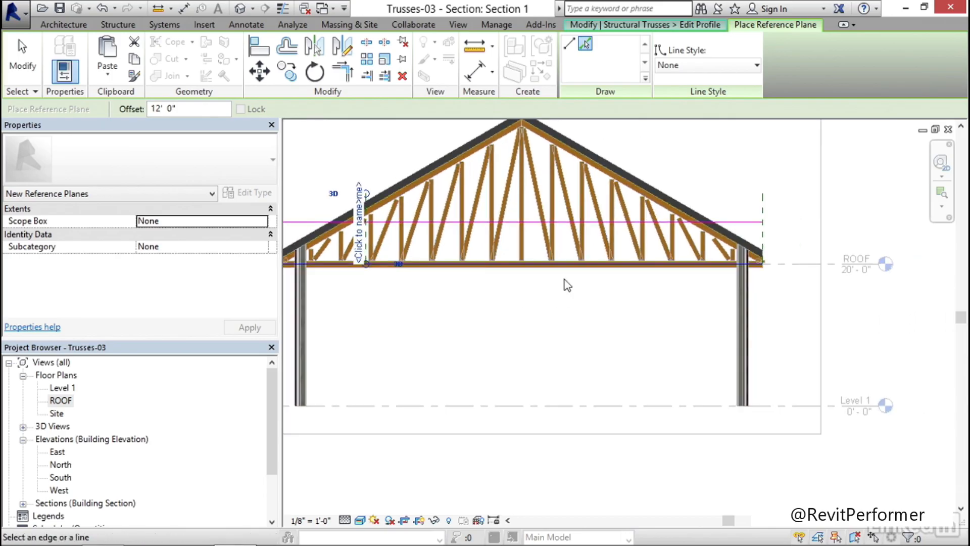
click(765, 212)
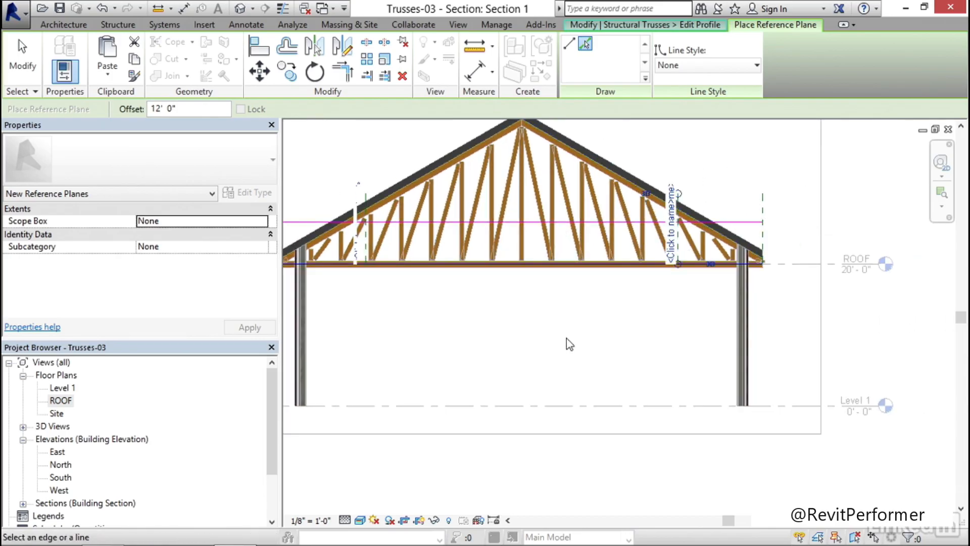
key(Escape)
key(Escape)
Draw a downward-curving bottom chord arc by start point, end point and radius, spanning between the two inner reference planes on the chord line
scroll(568, 314, down, 3)
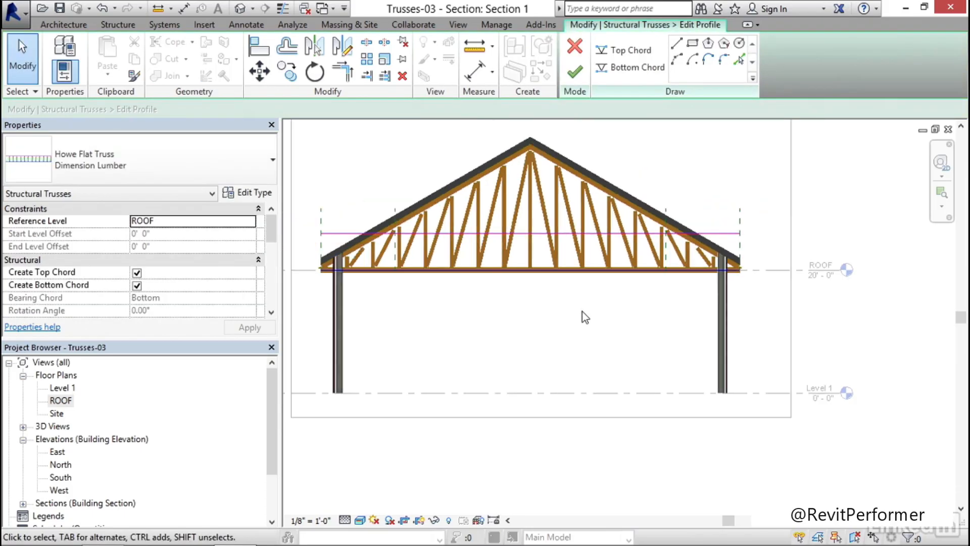
click(634, 71)
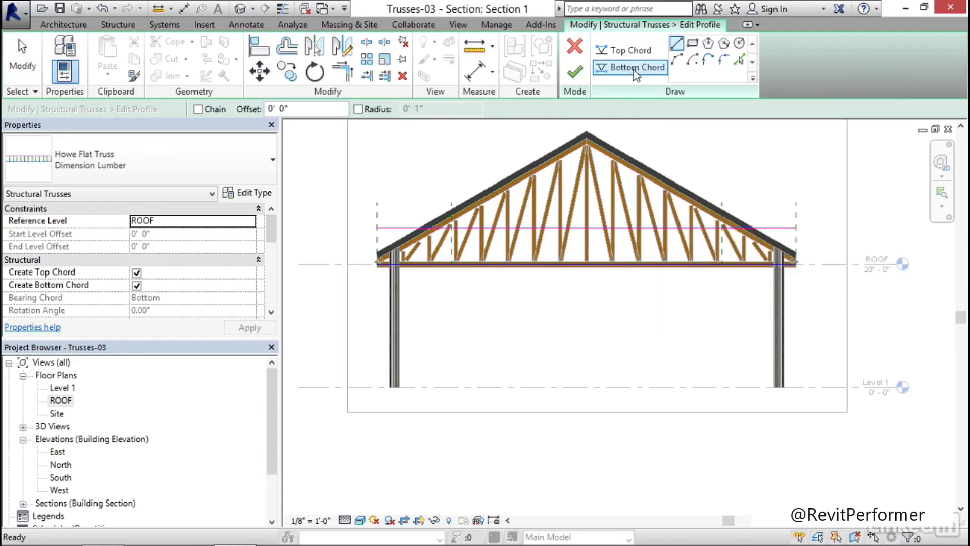
click(678, 61)
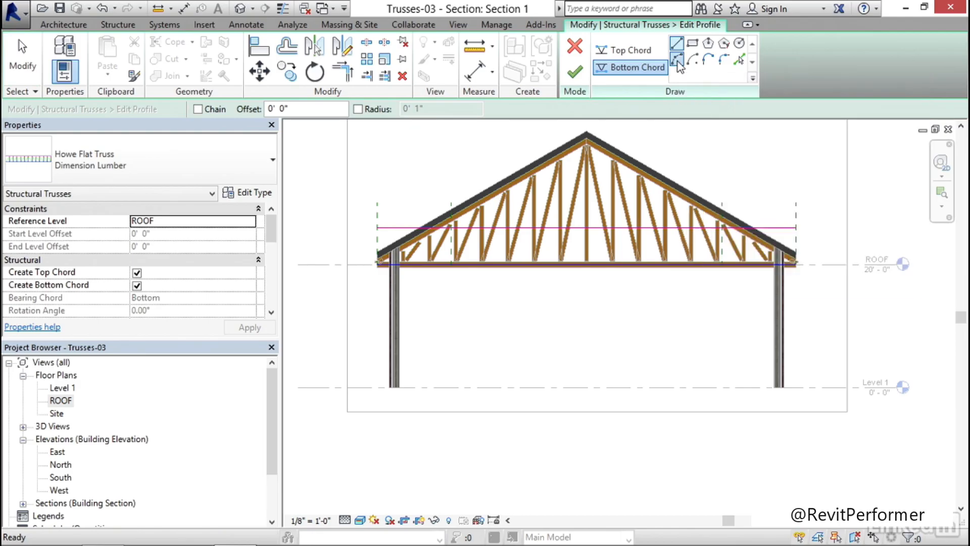
scroll(461, 277, up, 8)
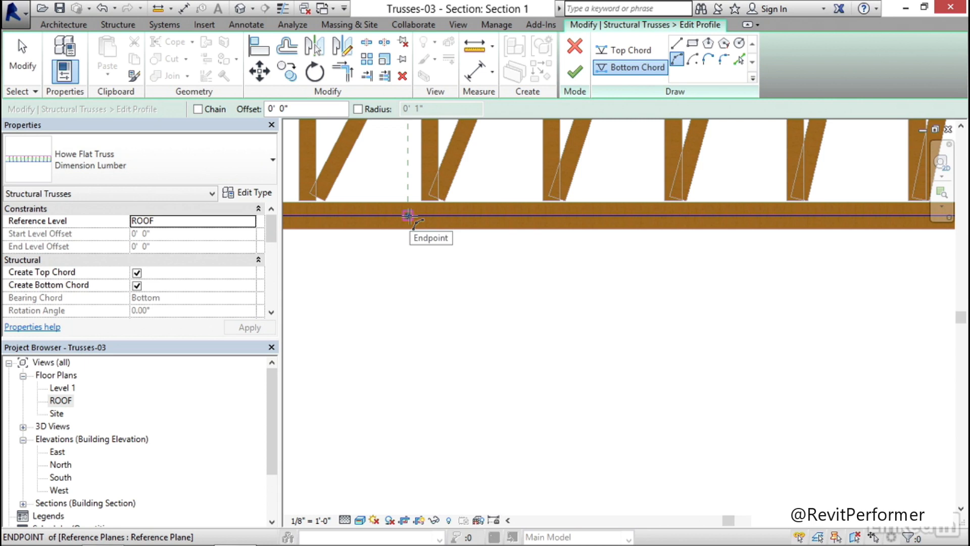
scroll(469, 278, down, 8)
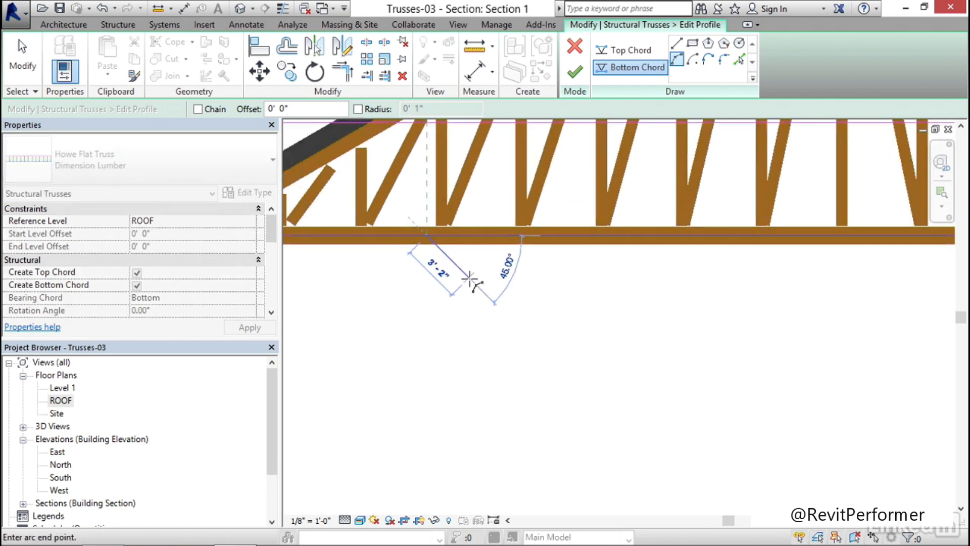
middle_drag(638, 298, 471, 328)
scroll(663, 304, up, 5)
scroll(666, 305, up, 2)
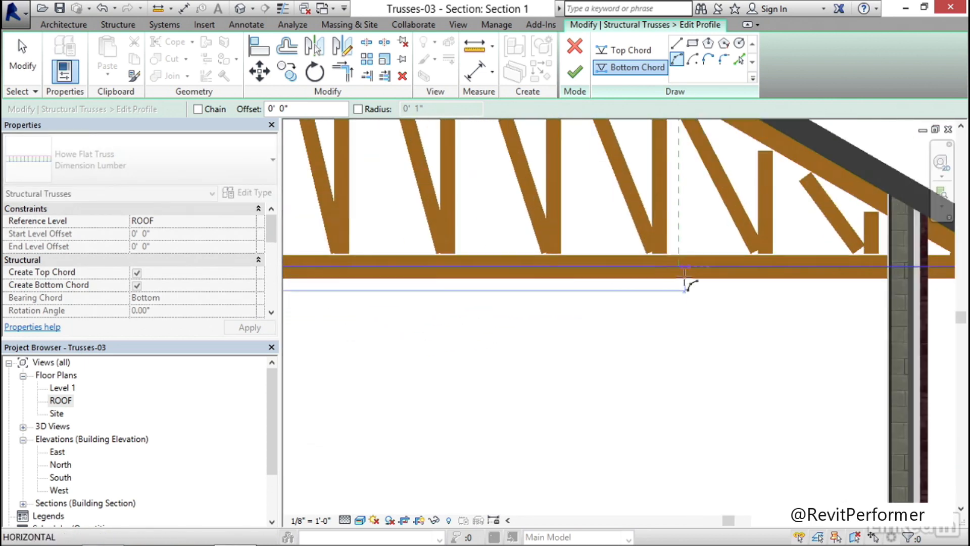
click(678, 267)
scroll(495, 321, down, 5)
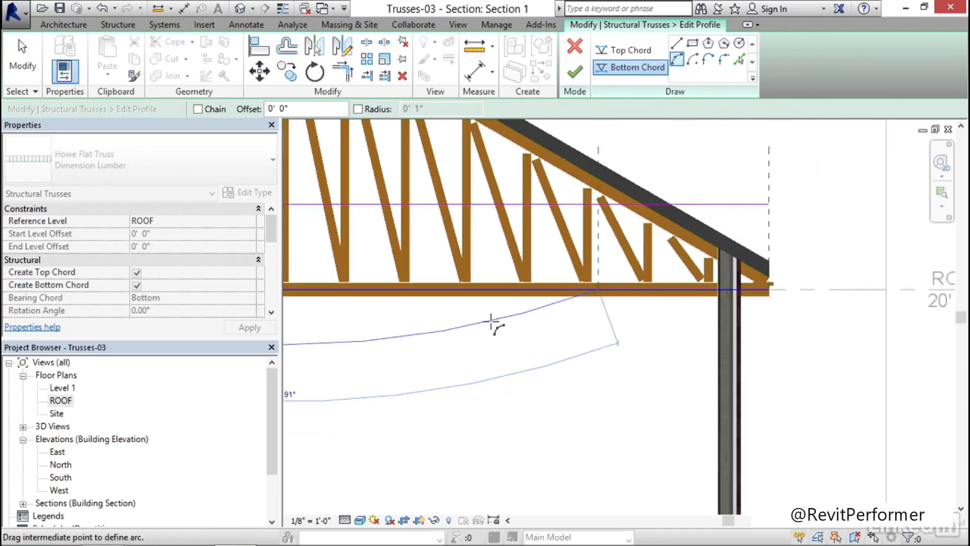
scroll(620, 373, up, 4)
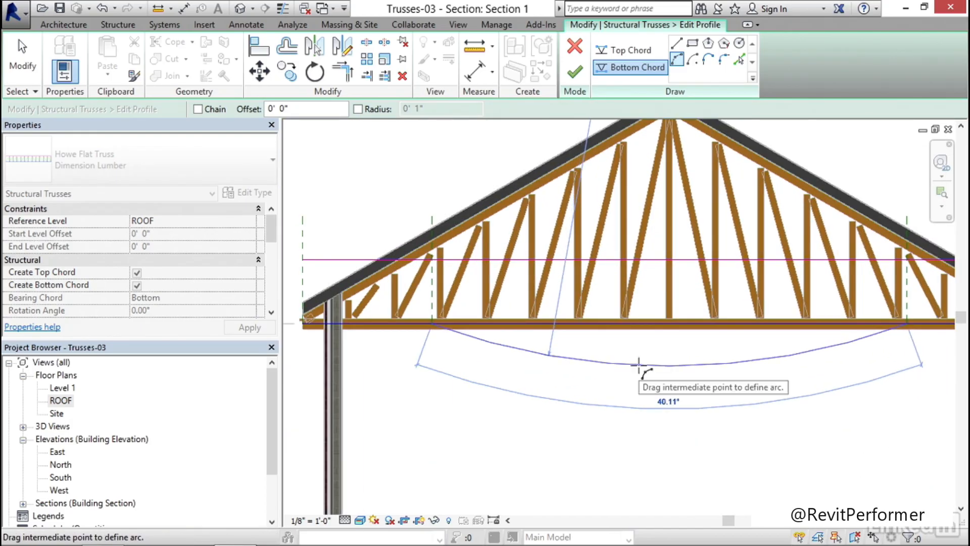
click(639, 364)
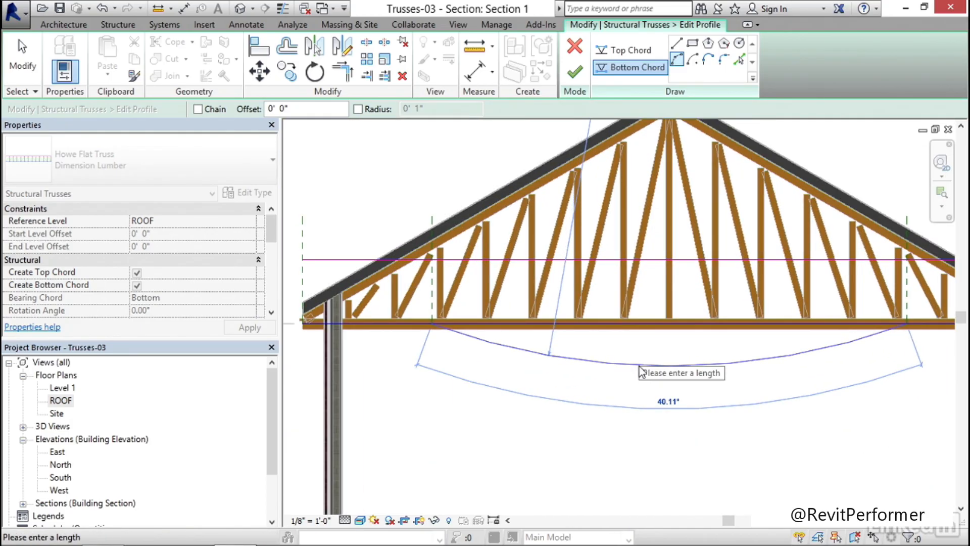
middle_drag(614, 410, 574, 407)
key(Escape)
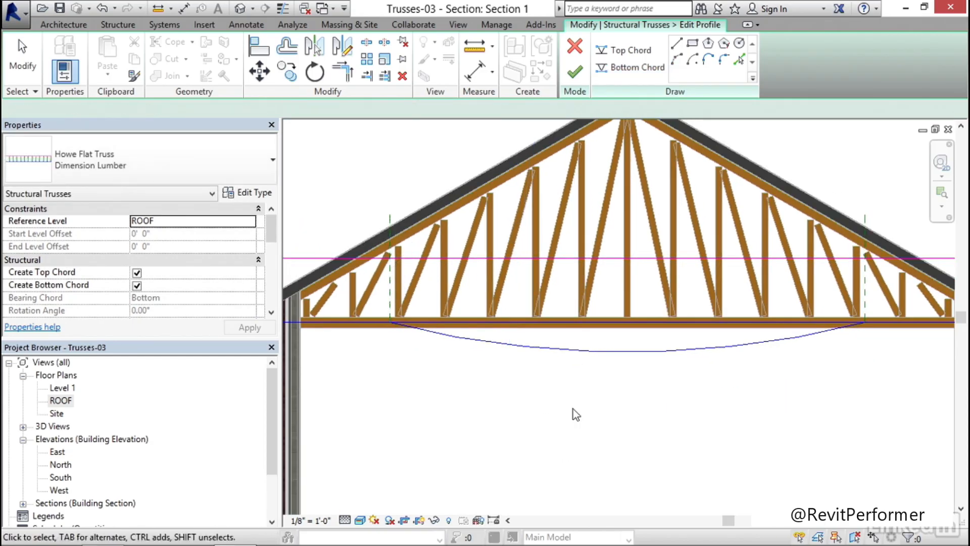
key(Escape)
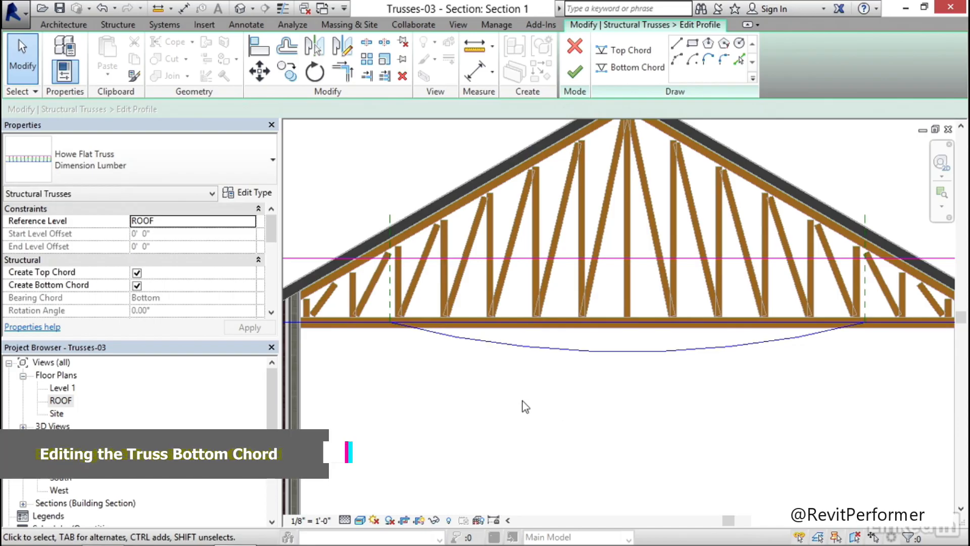
Split the straight bottom chord line at both ends of the arc with Delete Inner Segment enabled, removing the stretch between them
key(s)
key(l)
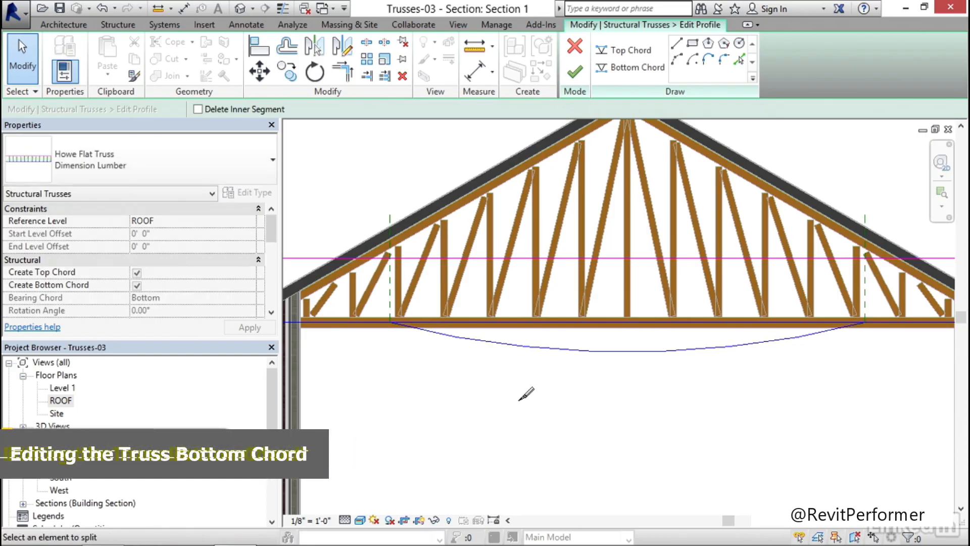
click(199, 109)
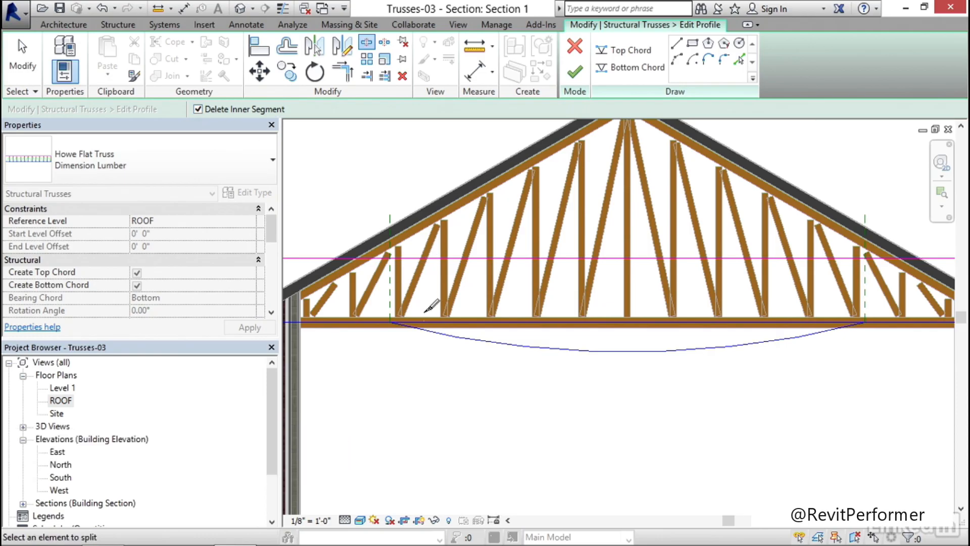
scroll(367, 333, up, 5)
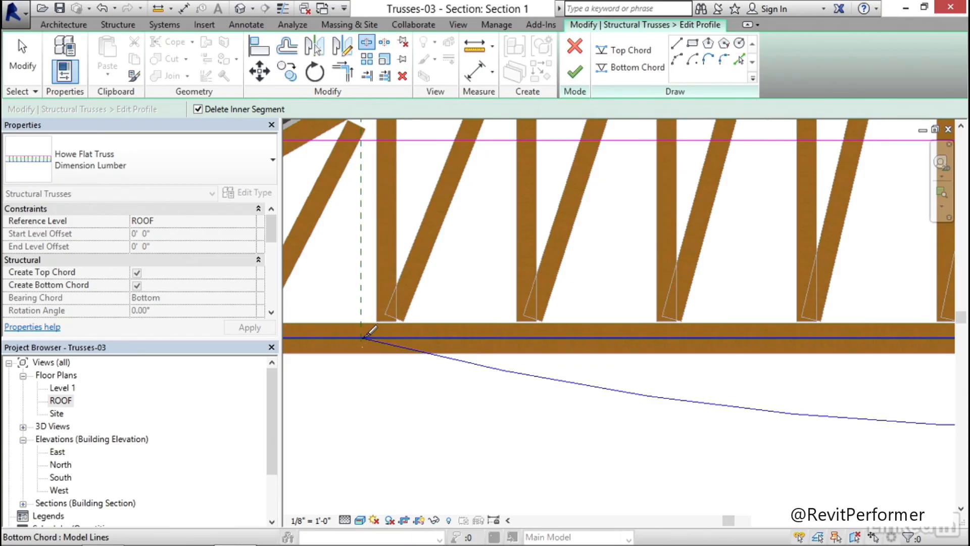
click(366, 335)
scroll(436, 338, down, 5)
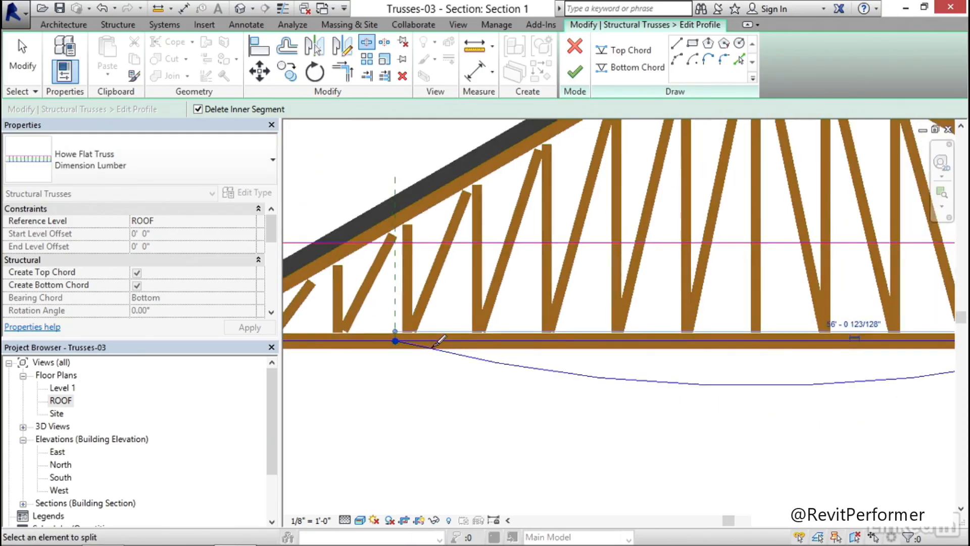
scroll(789, 323, up, 4)
scroll(631, 321, up, 3)
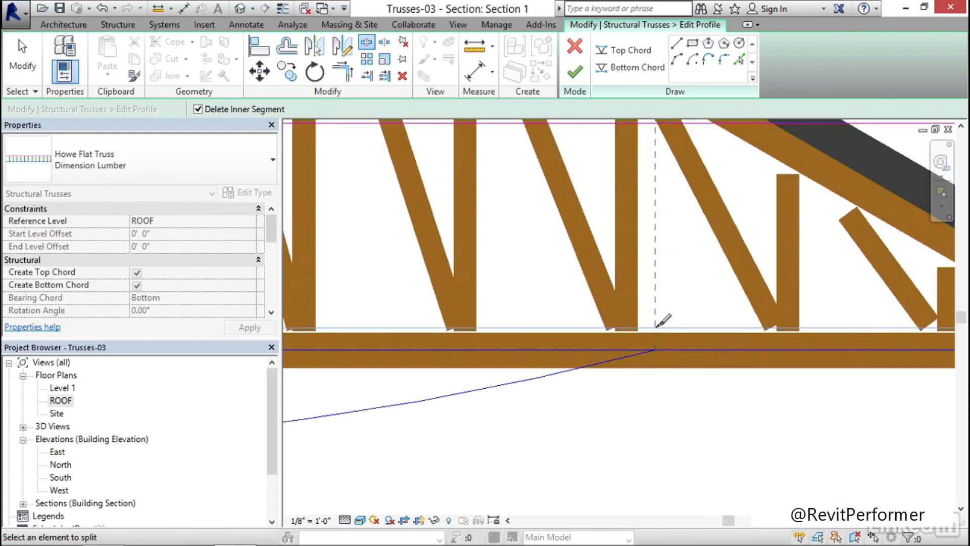
click(662, 341)
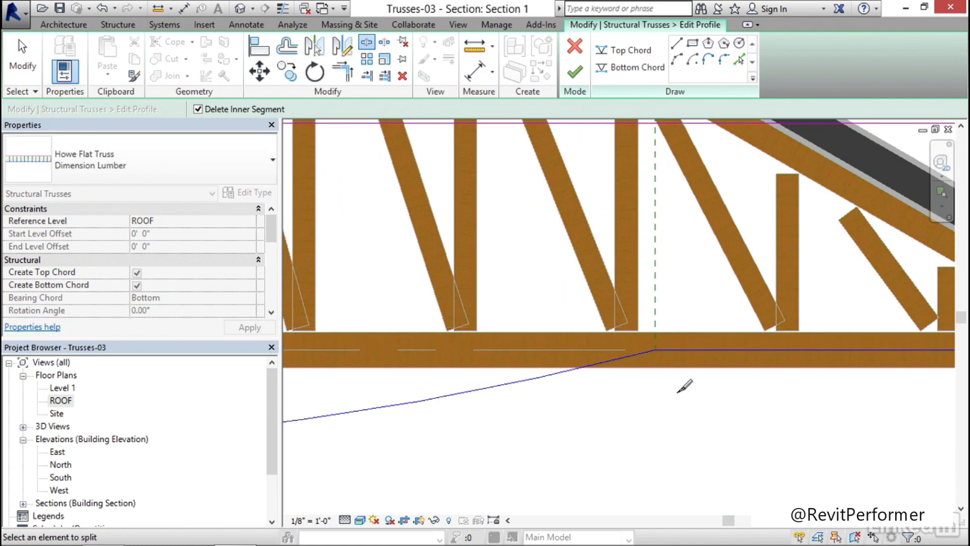
key(Escape)
Finish the truss profile edit with the arched bottom chord and deselect the truss
scroll(675, 397, down, 3)
scroll(668, 394, down, 1)
middle_drag(467, 422, 617, 371)
scroll(627, 364, down, 1)
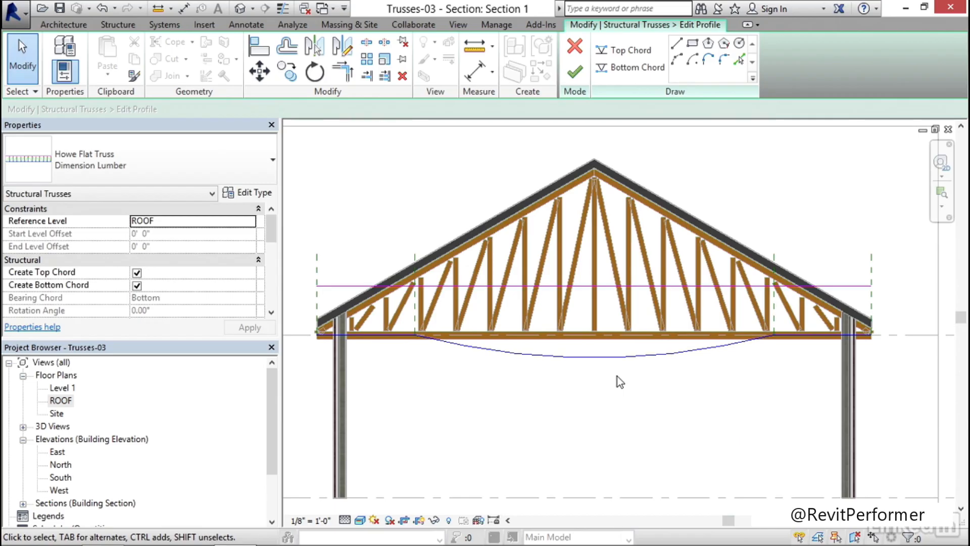
click(576, 75)
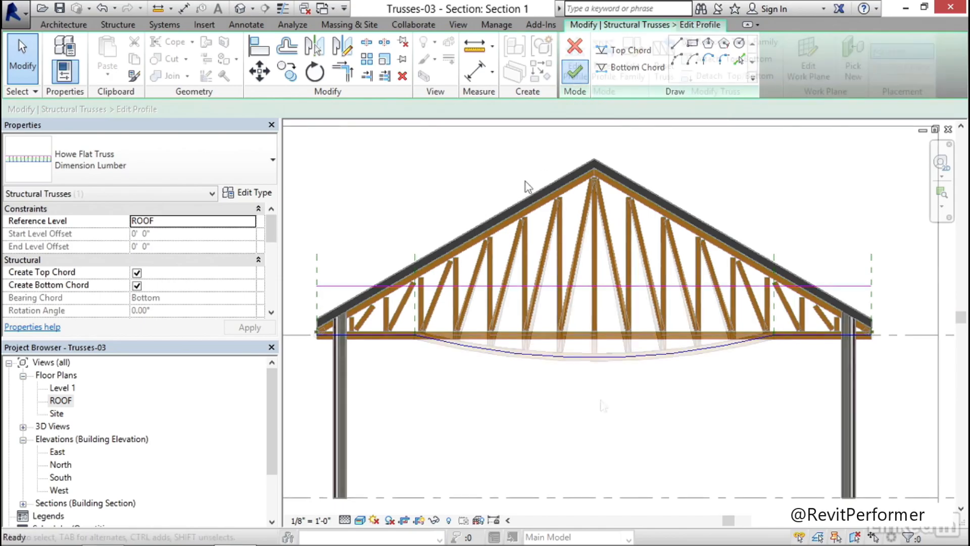
click(480, 391)
Examine the joints at both ends of the arc, where the curved bottom chord meets the straight segments
scroll(414, 344, up, 8)
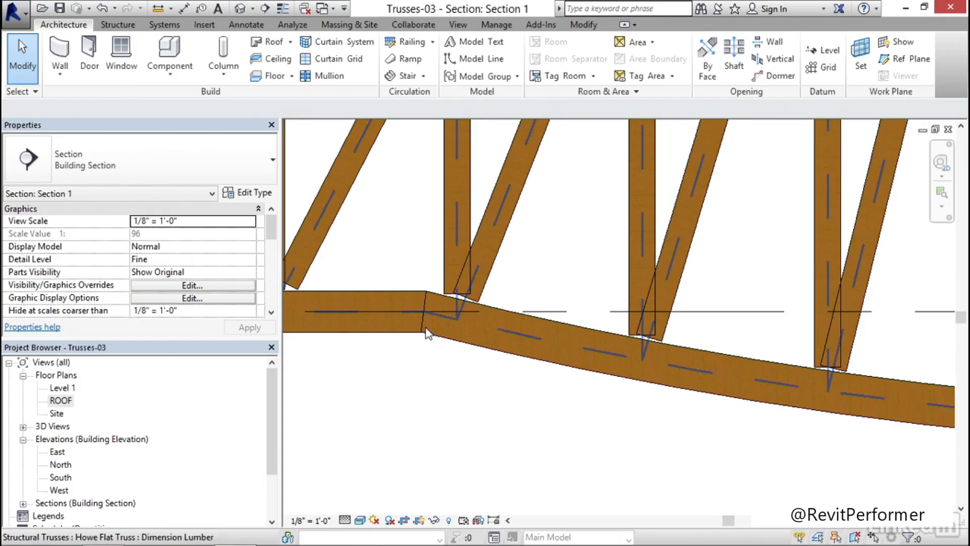
scroll(424, 326, down, 8)
middle_drag(649, 371, 382, 371)
scroll(738, 318, up, 2)
scroll(708, 323, up, 2)
scroll(652, 321, down, 5)
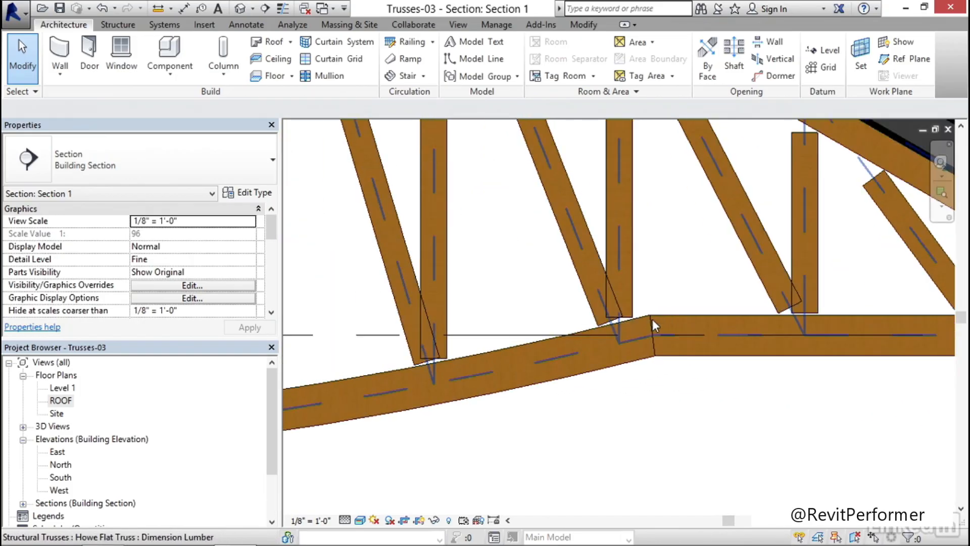
scroll(654, 338, down, 3)
middle_drag(565, 381, 640, 377)
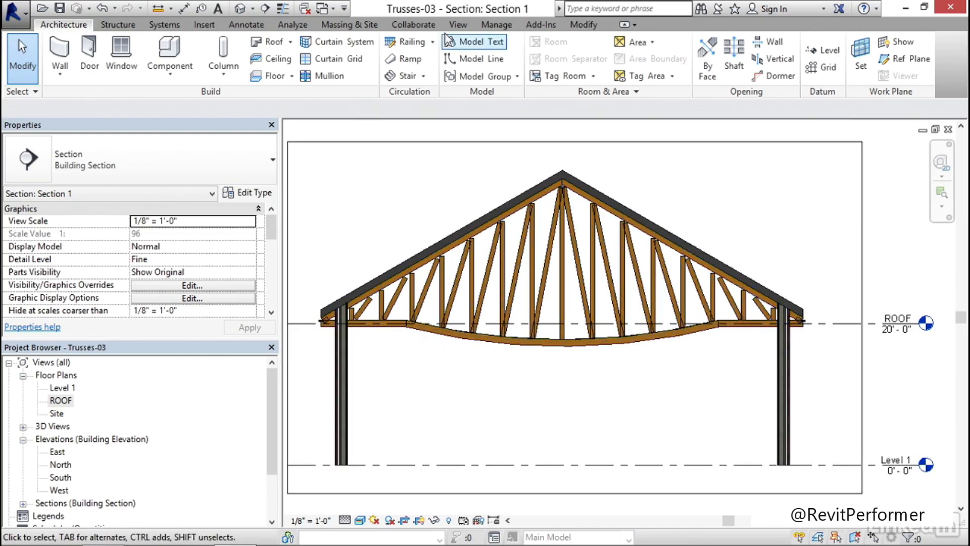
Open the default 3D view and inspect the reshaped truss among the other roof trusses
click(239, 12)
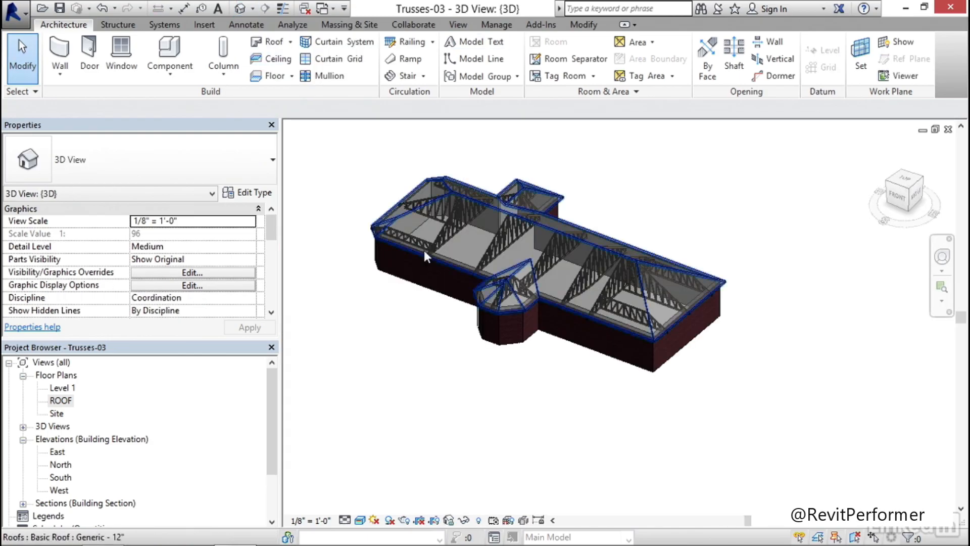
scroll(585, 291, up, 4)
scroll(585, 291, up, 5)
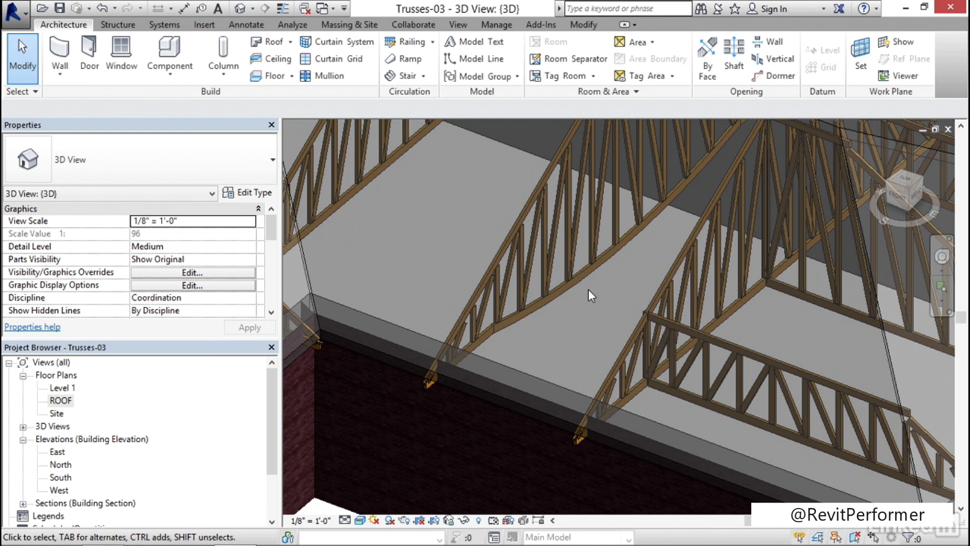
scroll(588, 289, down, 8)
scroll(538, 418, down, 5)
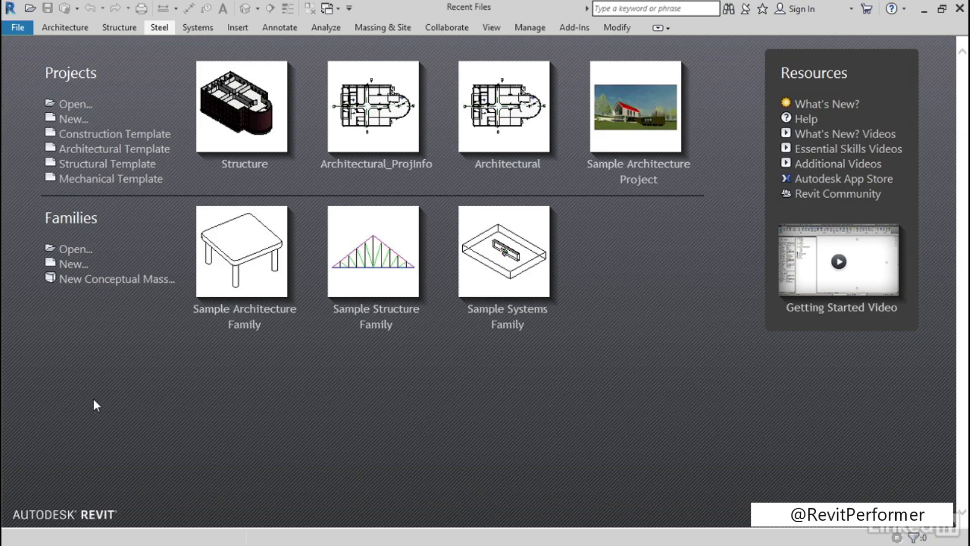
Create a new project from the Structural Template
click(91, 167)
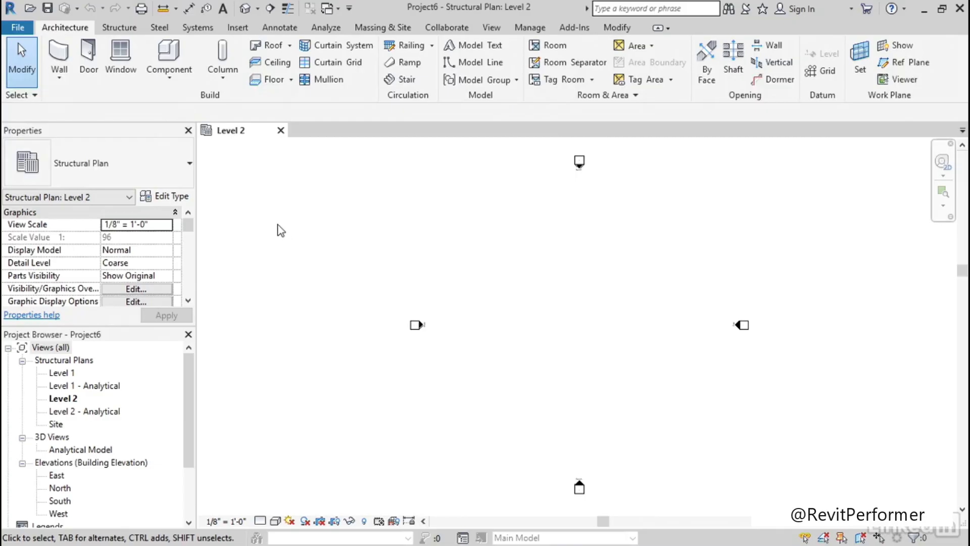
Start placing a steel connection, check which connection types are available, and leave the command without placing one
click(160, 27)
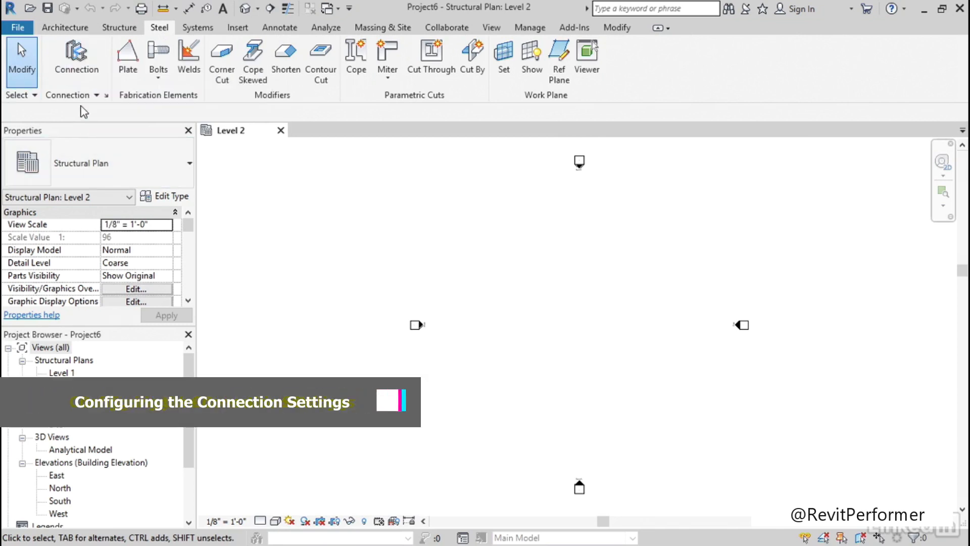
click(85, 67)
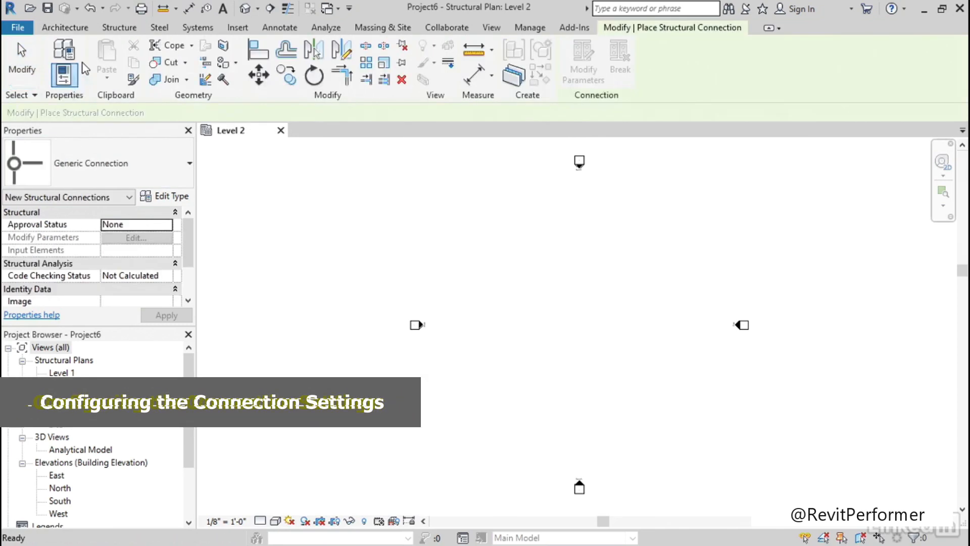
click(166, 170)
click(167, 170)
click(169, 174)
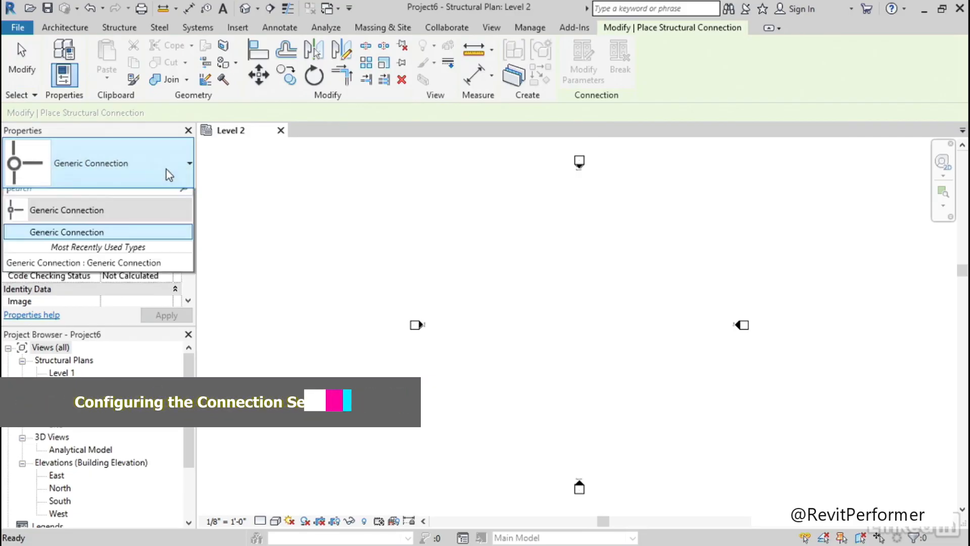
click(168, 174)
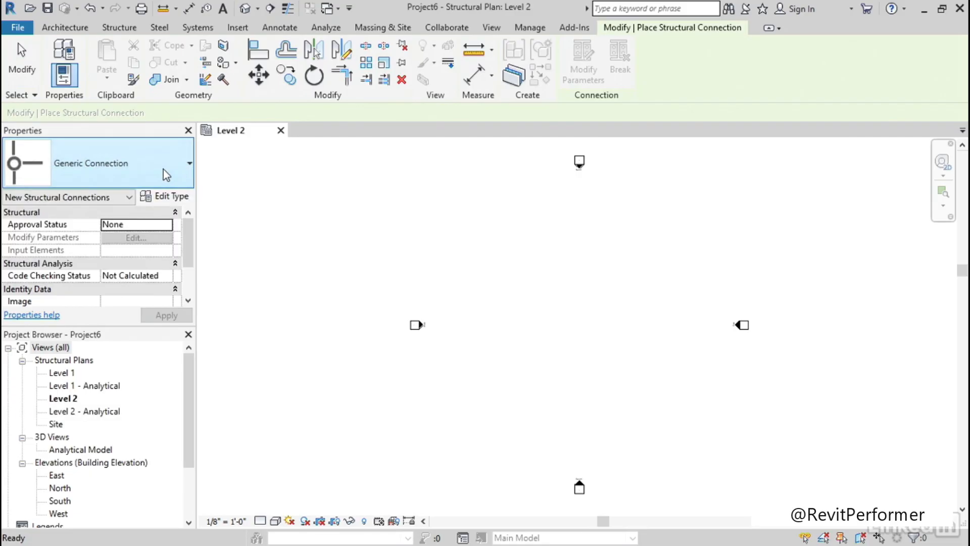
key(Escape)
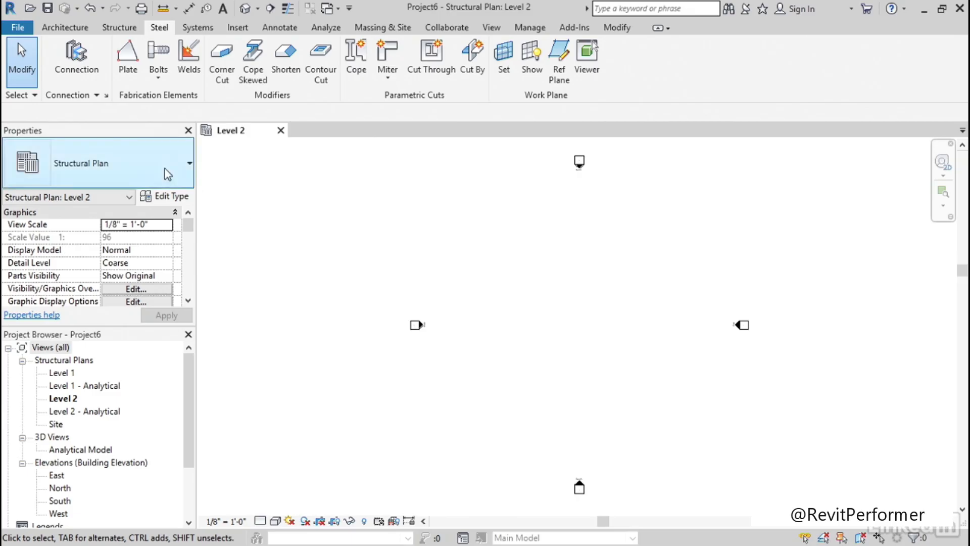
Load the Clip angle, Column beam seat angle, Platform plate and Post double beam connections in the structural connection settings
click(84, 96)
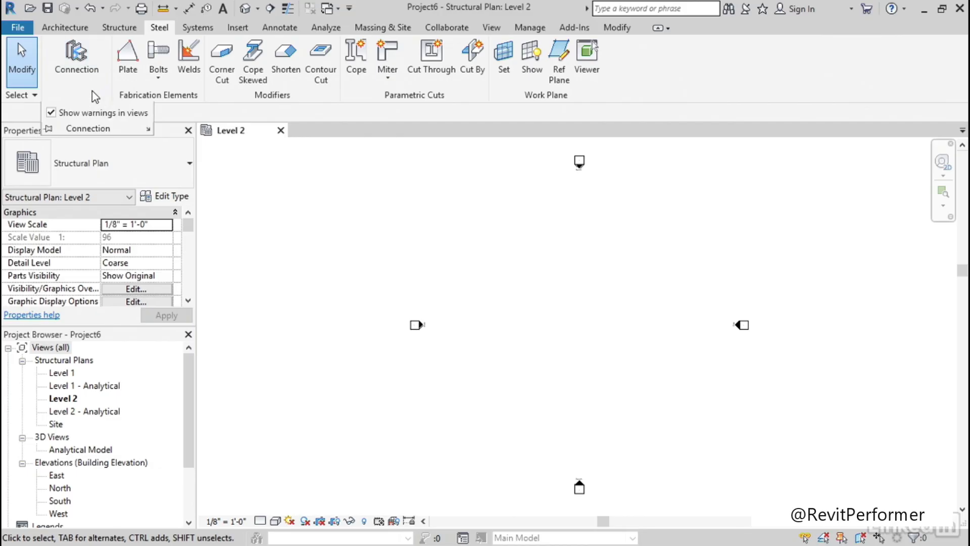
click(149, 130)
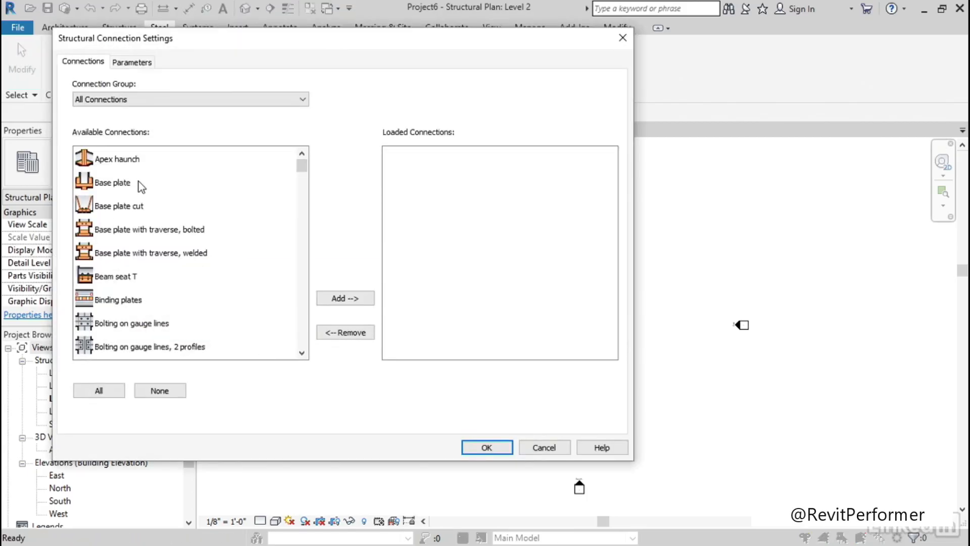
scroll(140, 186, down, 7)
scroll(139, 249, down, 3)
scroll(144, 247, up, 10)
drag(302, 171, 292, 188)
click(122, 211)
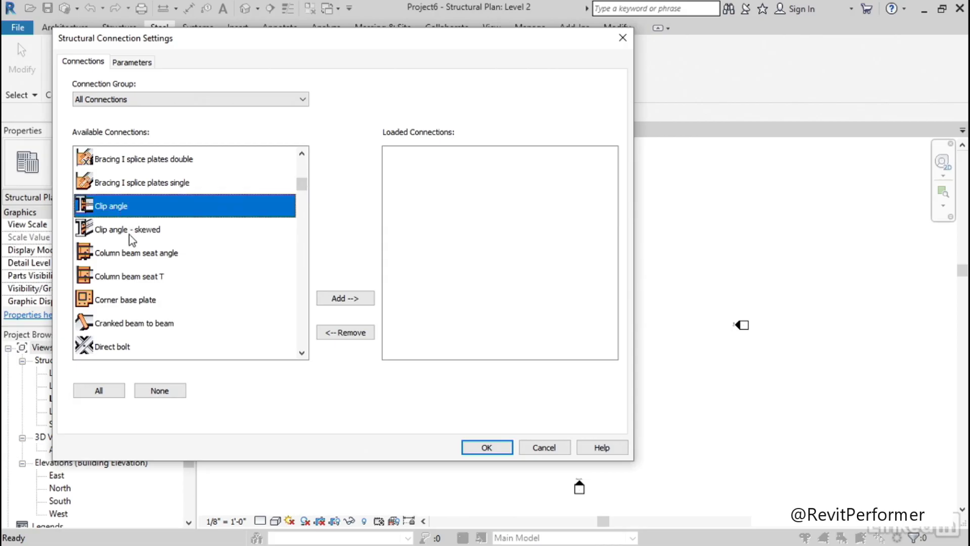
ctrl+click(130, 255)
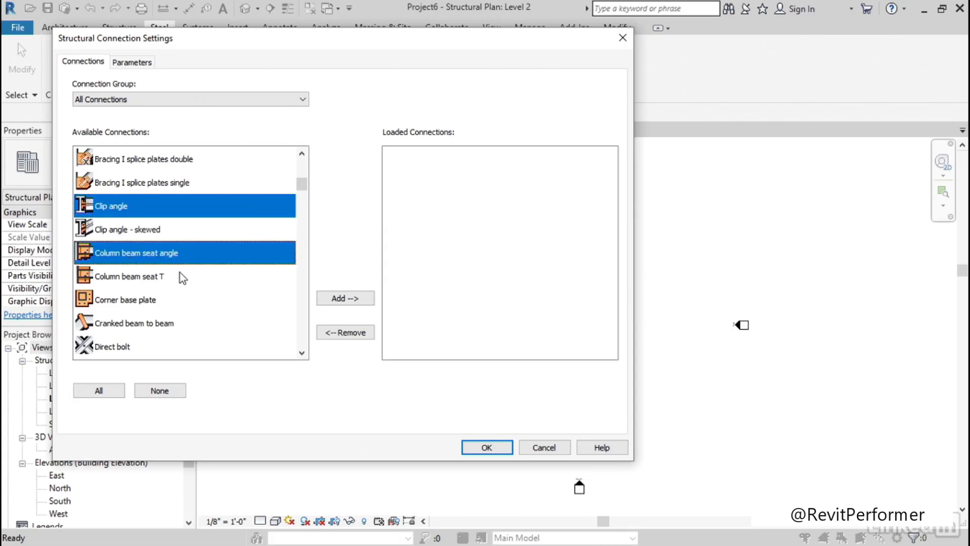
scroll(180, 272, down, 1)
scroll(190, 275, down, 5)
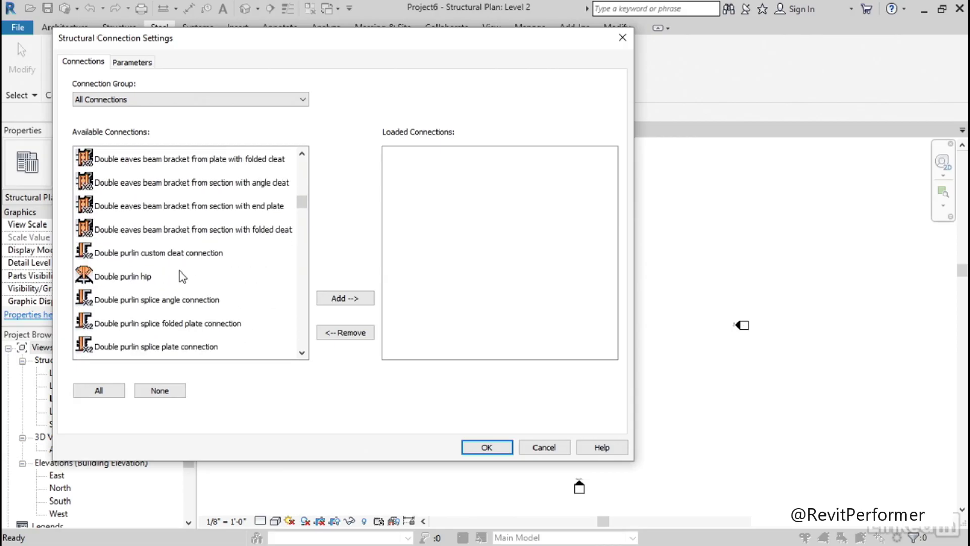
scroll(182, 265, down, 10)
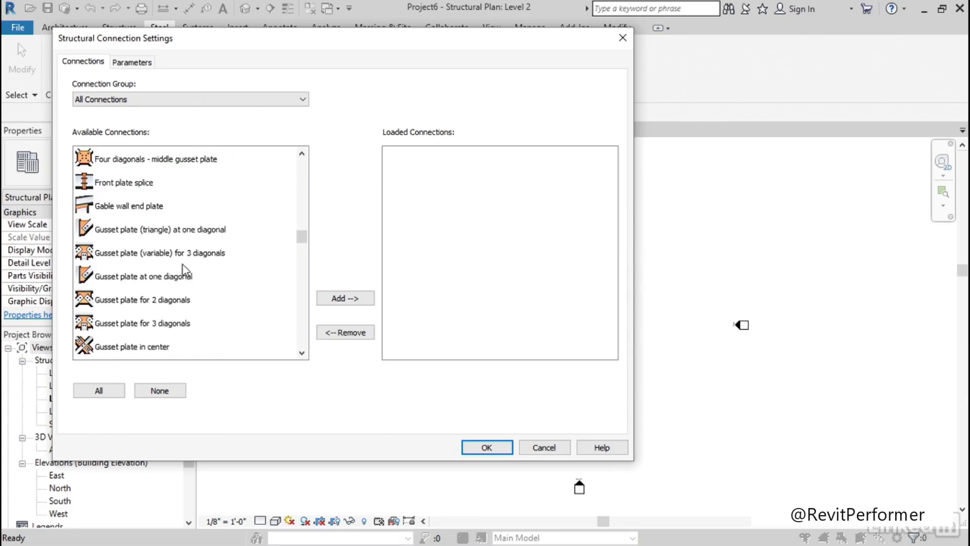
scroll(190, 268, down, 3)
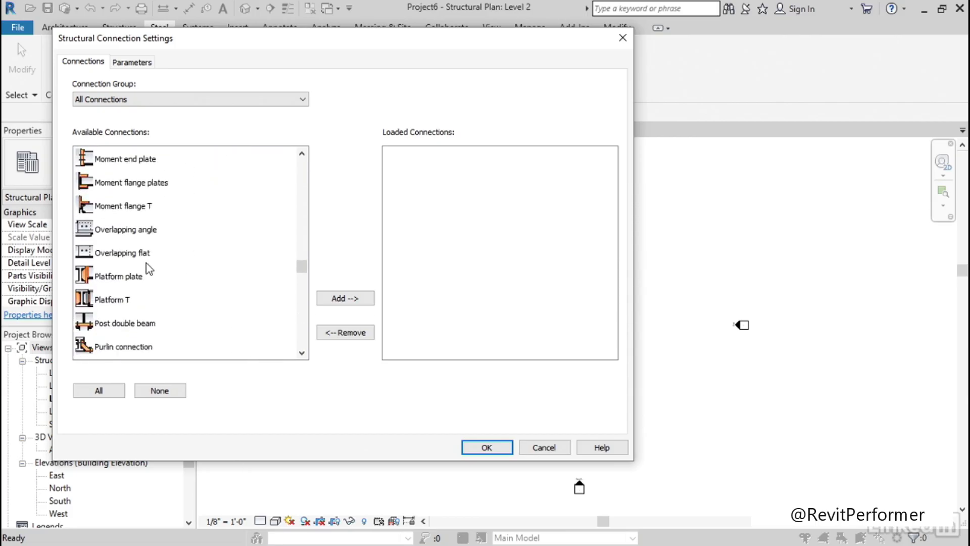
click(147, 268)
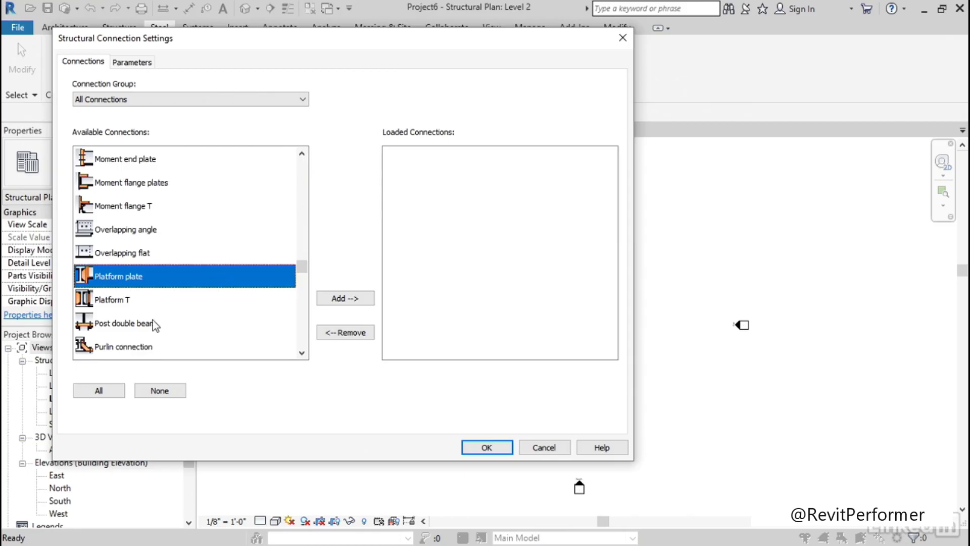
ctrl+click(153, 321)
click(345, 298)
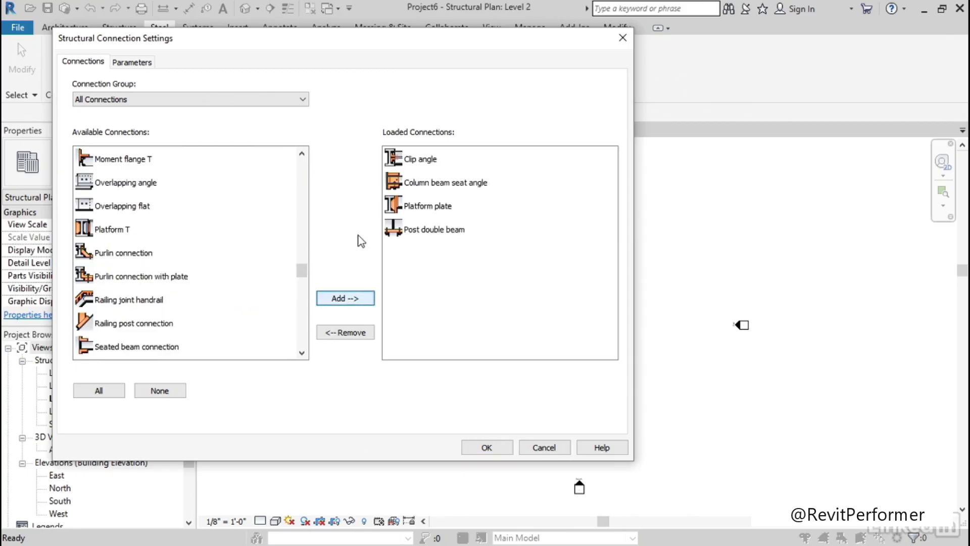
Add a connection approval status named Place Holder and accept the structural connection settings
click(133, 62)
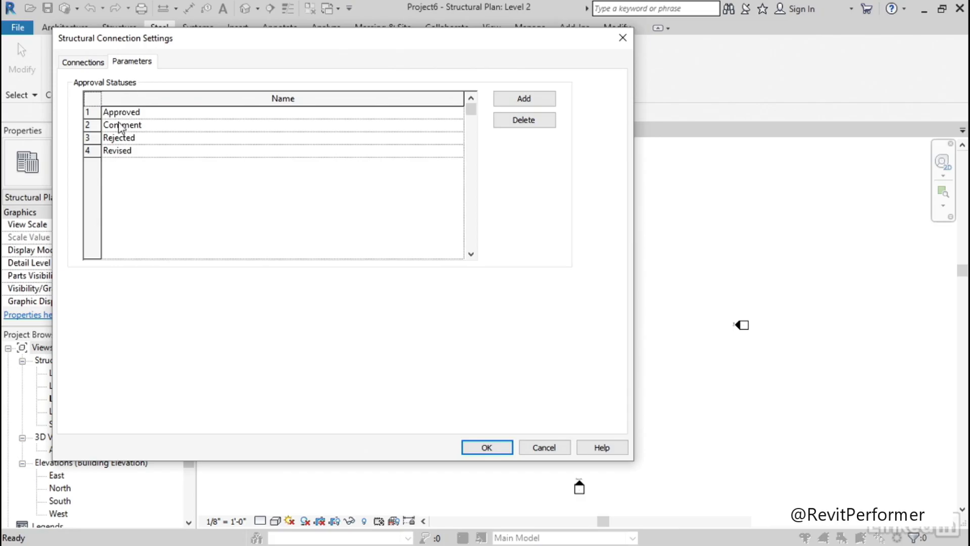
drag(195, 44, 300, 44)
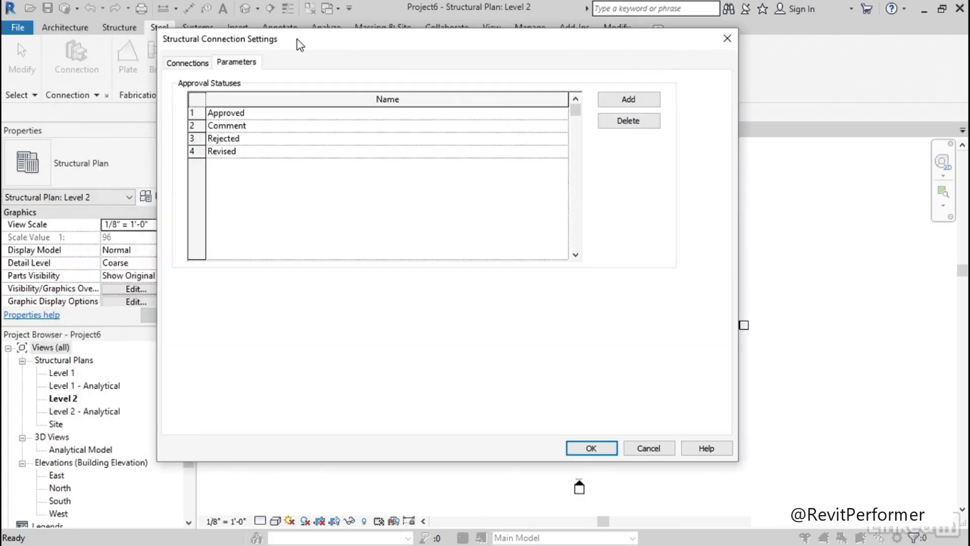
click(627, 99)
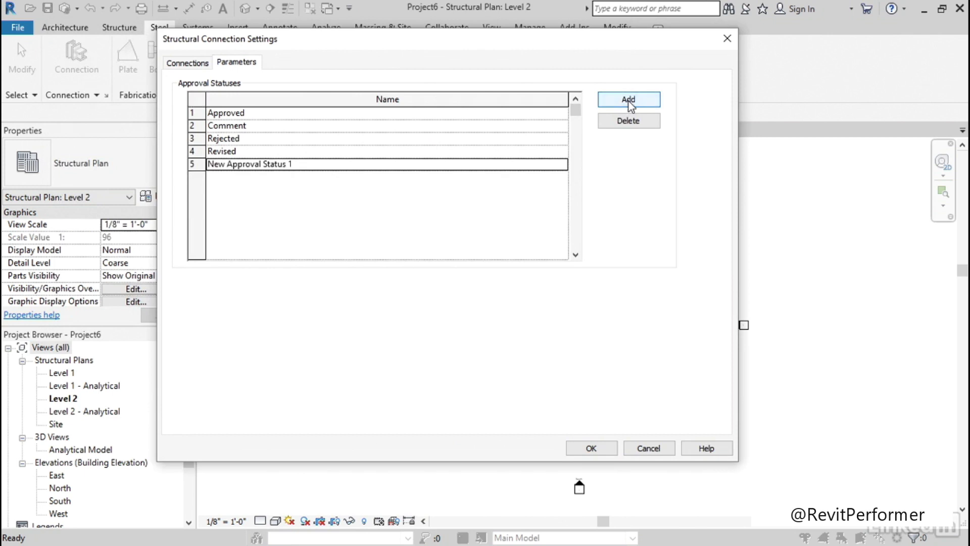
click(302, 165)
text(Place Holder)
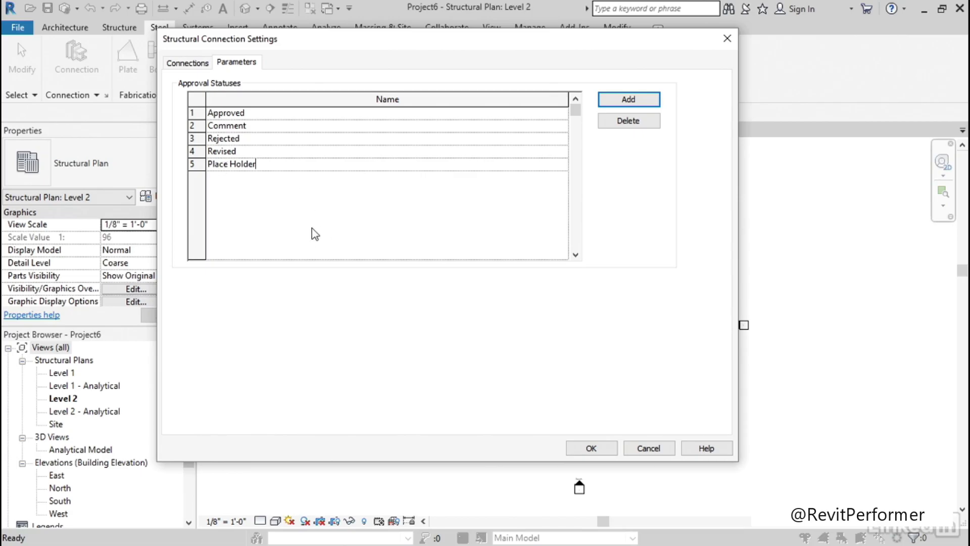
click(586, 448)
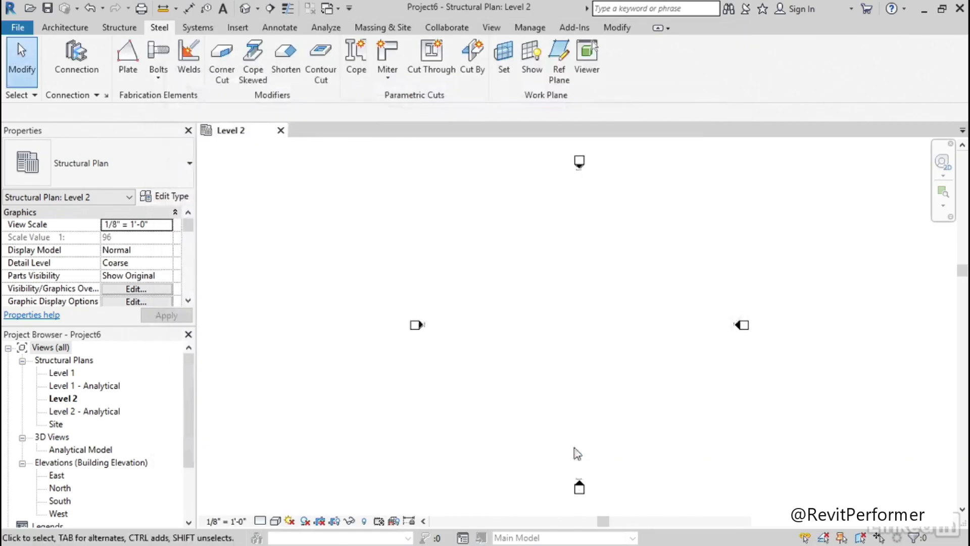
Draw a vertical W12X26 beam about 42'-6" long on Level 2 and a horizontal beam running right from its midpoint
middle_drag(388, 244, 342, 254)
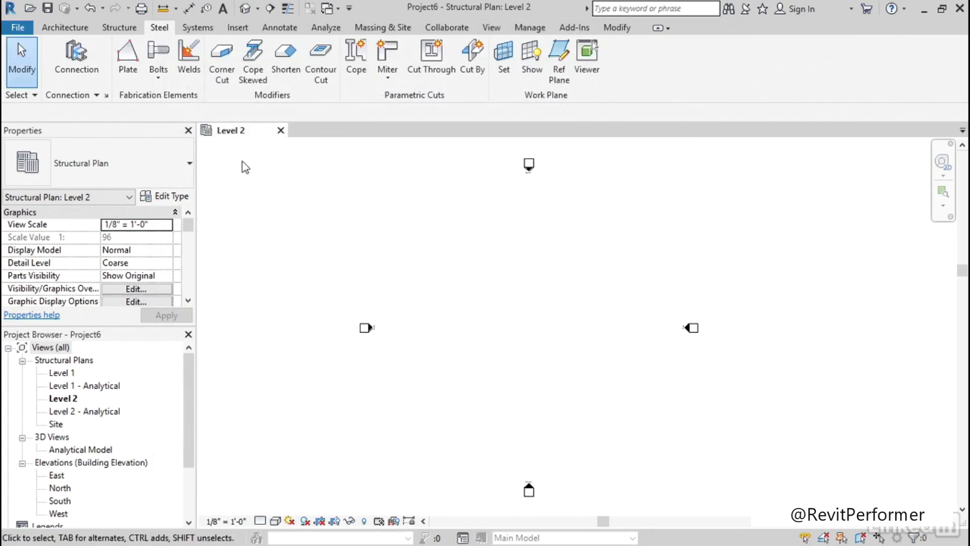
click(124, 29)
click(57, 55)
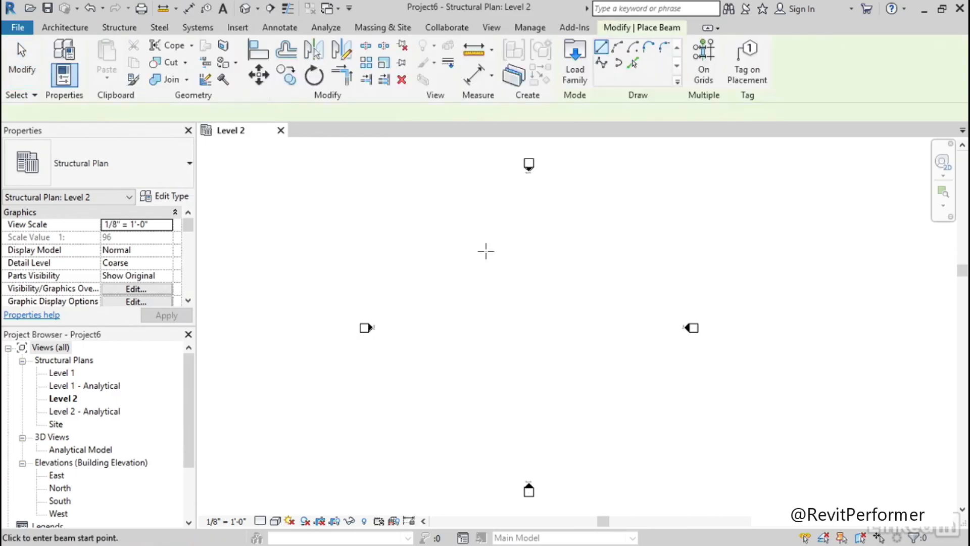
click(457, 264)
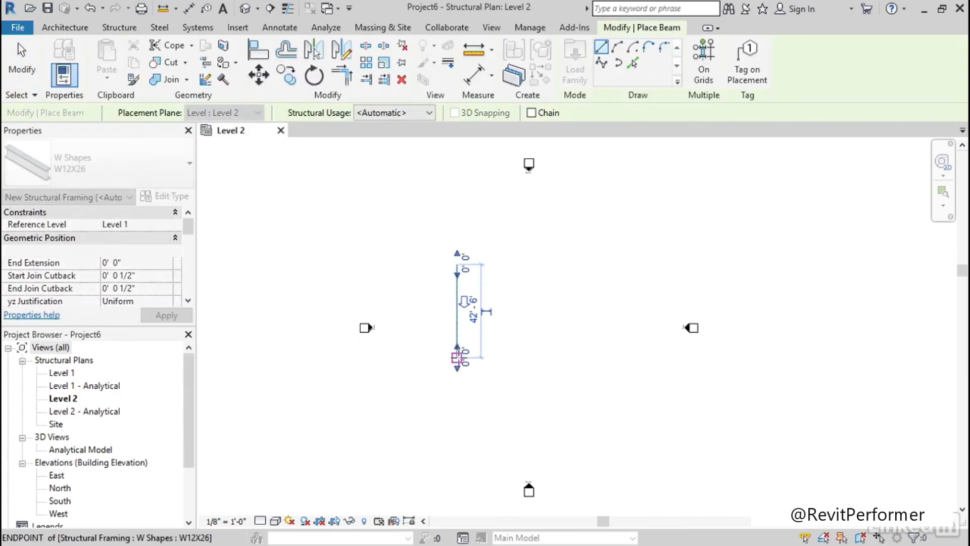
click(456, 358)
click(457, 311)
click(510, 311)
key(Escape)
key(Escape)
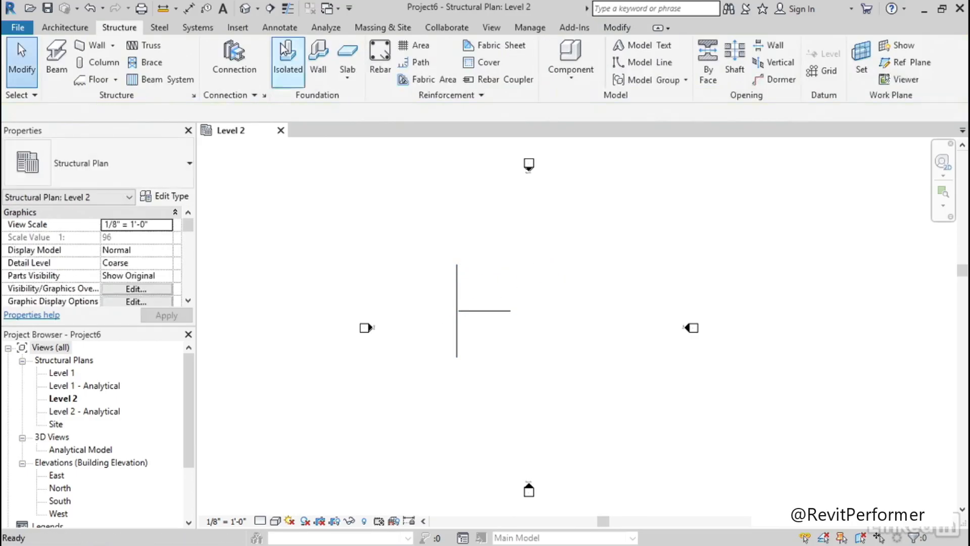
Open the default 3D view at the joint of the two beams and set its detail level to Fine
click(246, 8)
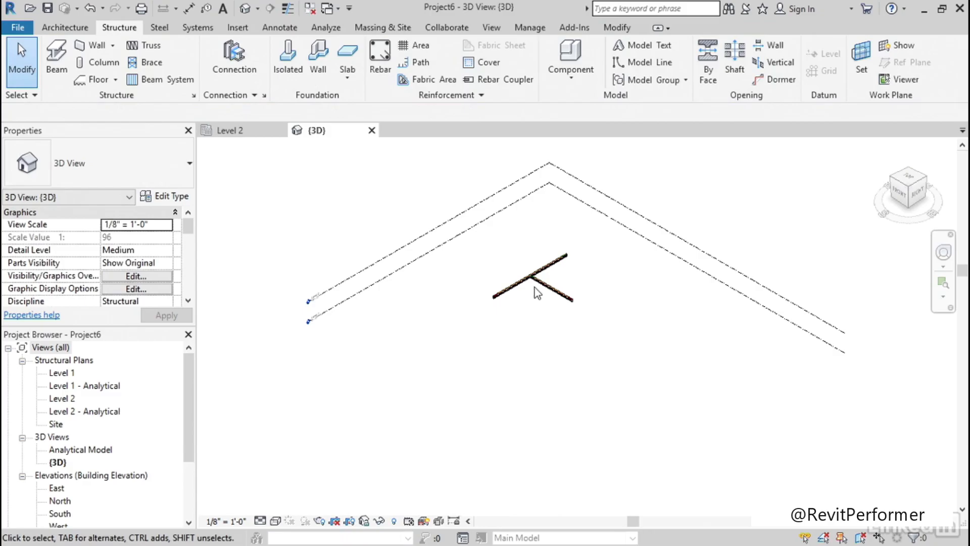
scroll(539, 275, up, 6)
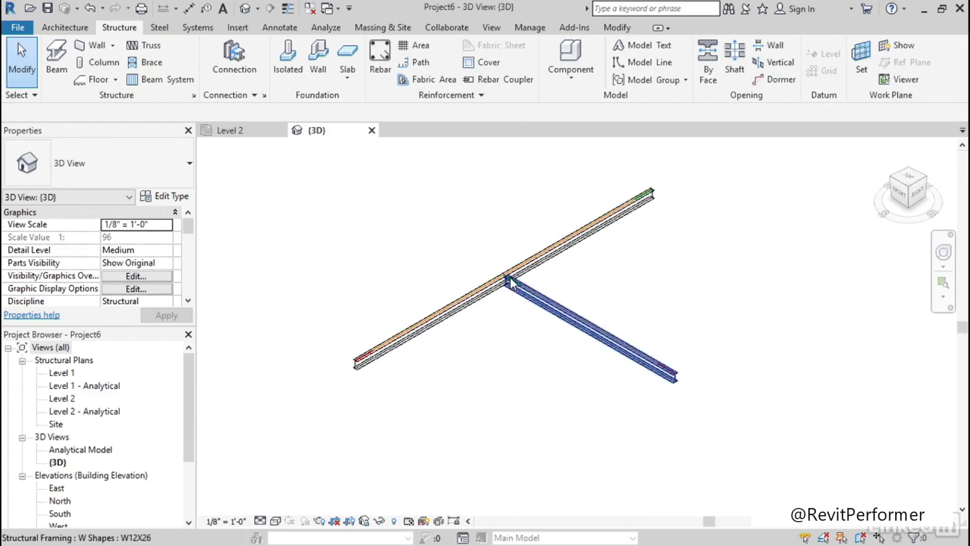
scroll(475, 259, up, 4)
middle_drag(500, 384, 501, 336)
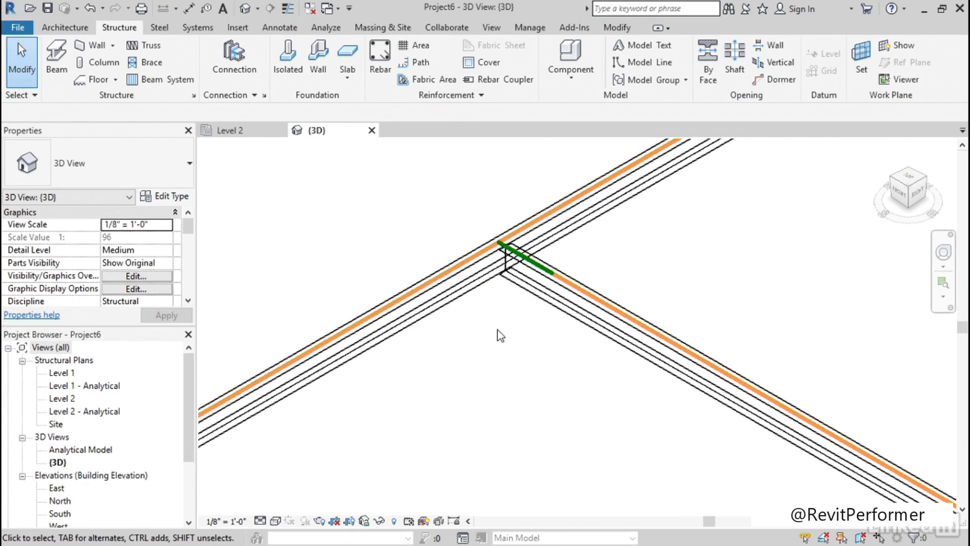
click(260, 521)
click(282, 504)
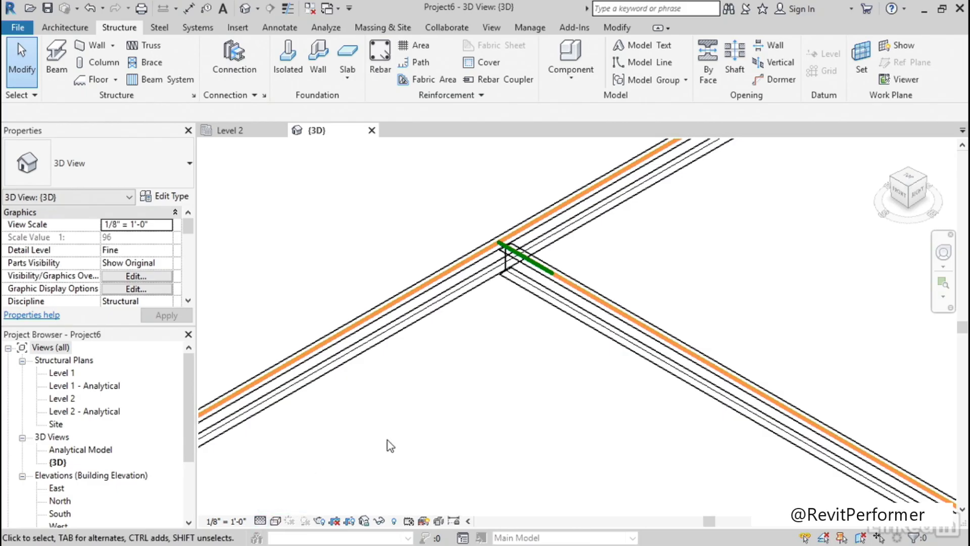
Set the 3D view's visual style to Hidden Line
middle_drag(501, 388, 455, 364)
click(276, 521)
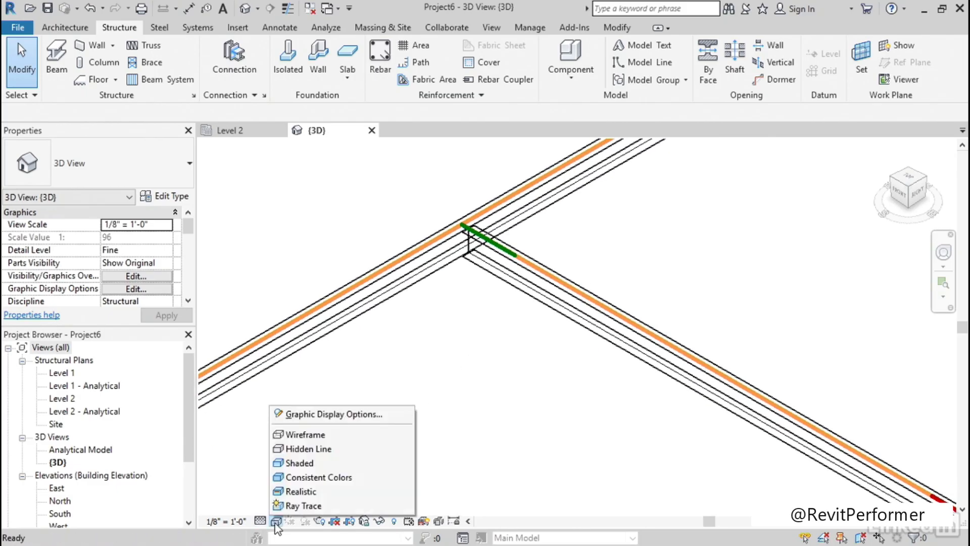
click(317, 449)
middle_drag(447, 319, 444, 357)
scroll(445, 354, up, 2)
Place a Clip angle structural connection between the continuous beam and the beam framing into it
click(158, 27)
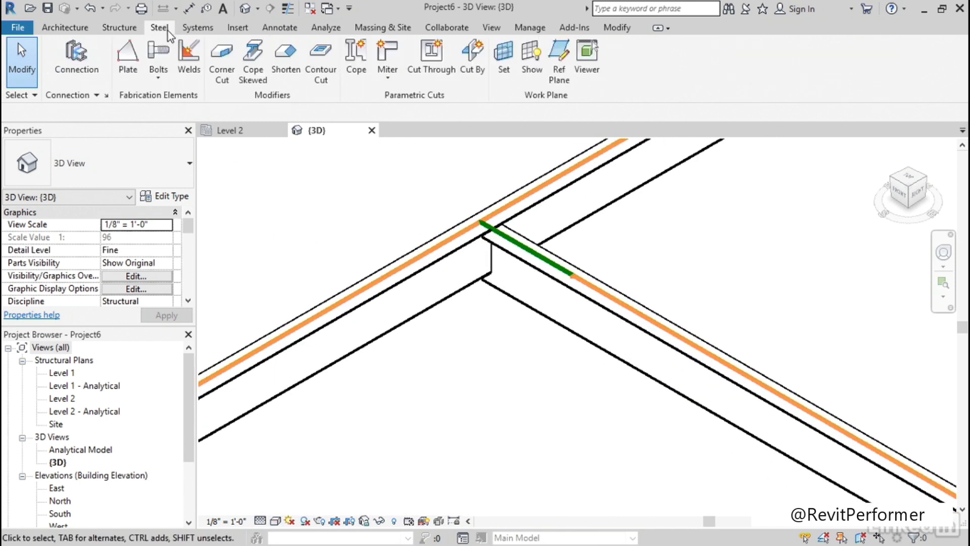
click(70, 57)
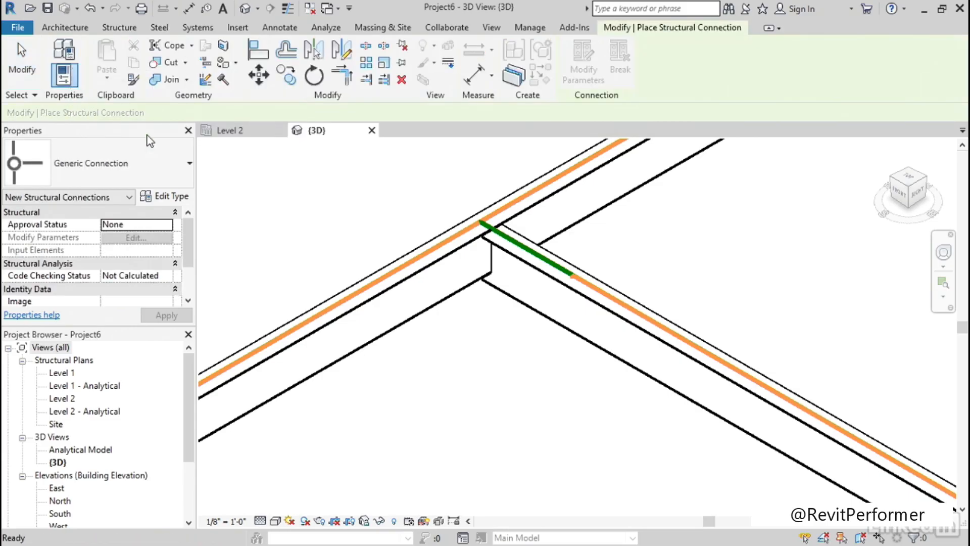
click(135, 163)
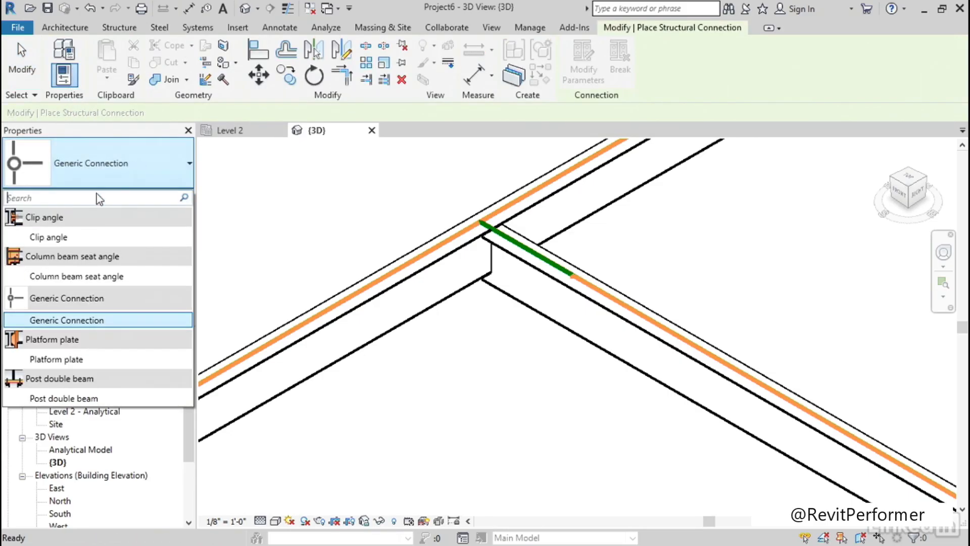
click(57, 237)
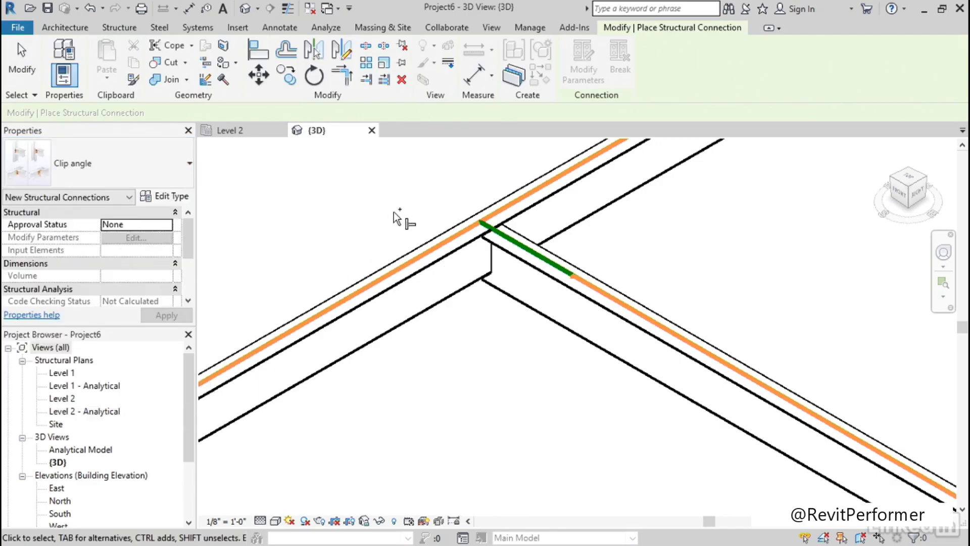
click(425, 245)
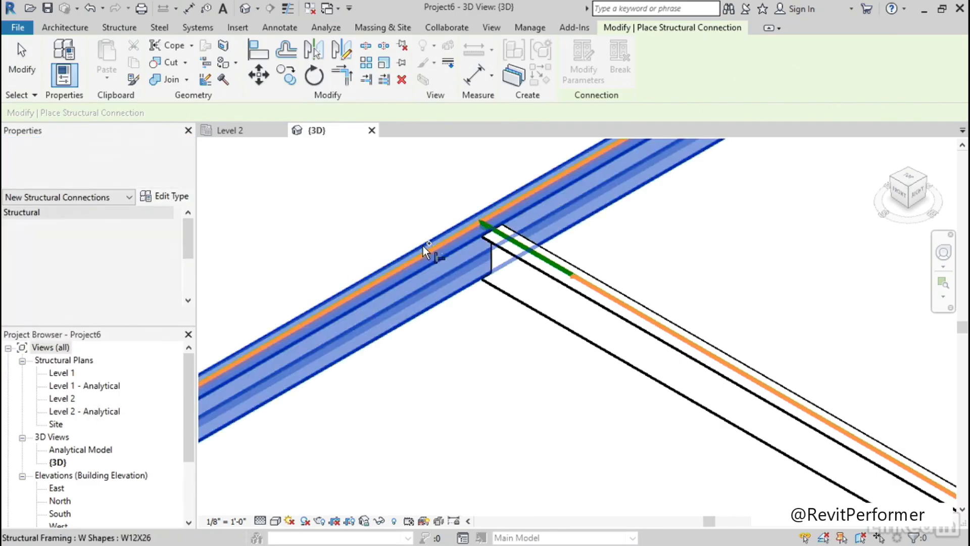
click(622, 294)
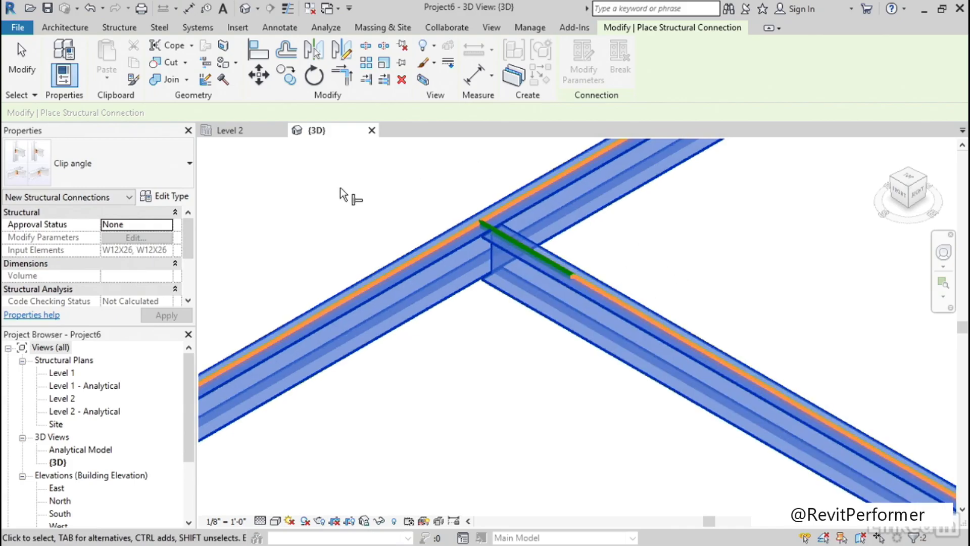
key(Return)
scroll(441, 190, up, 4)
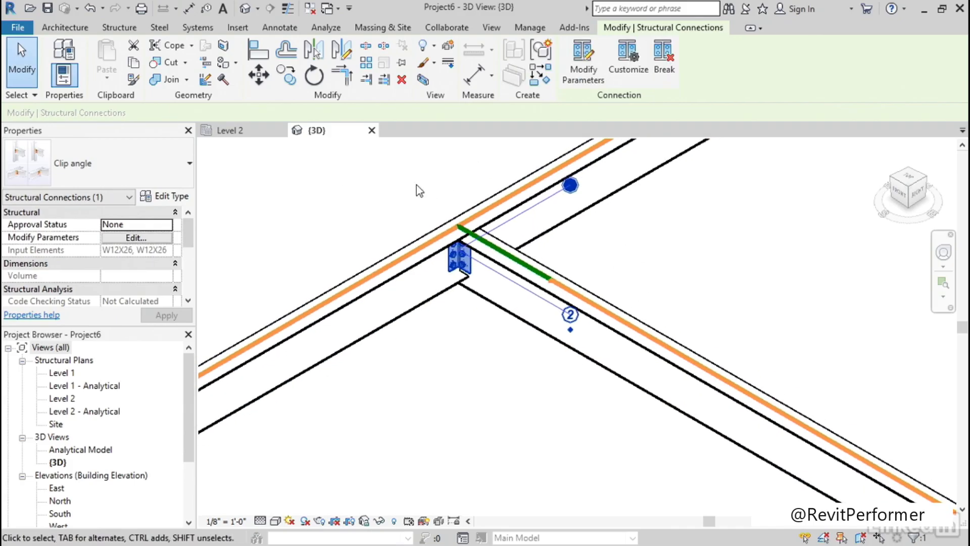
middle_drag(457, 308, 442, 399)
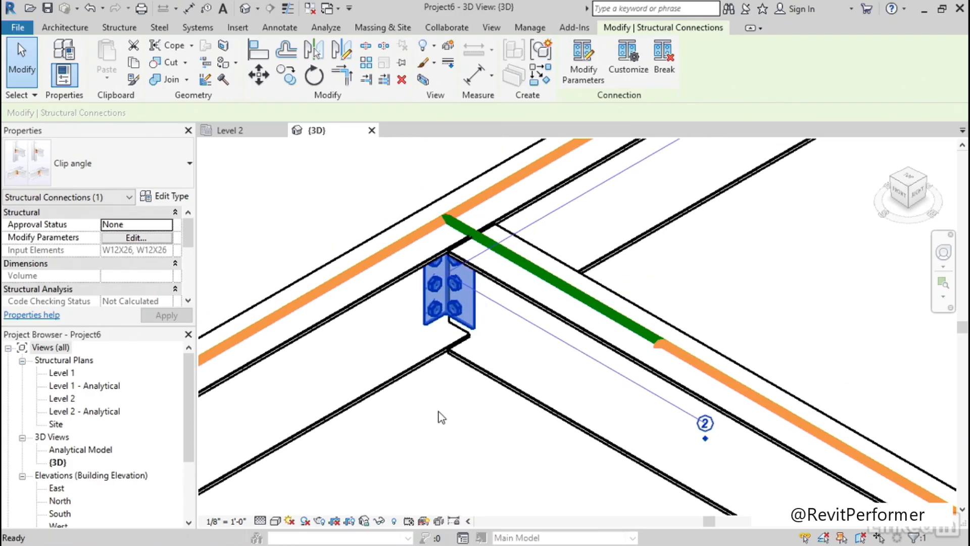
key(Escape)
Set the clip angle connection's approval status to Place Holder
click(457, 309)
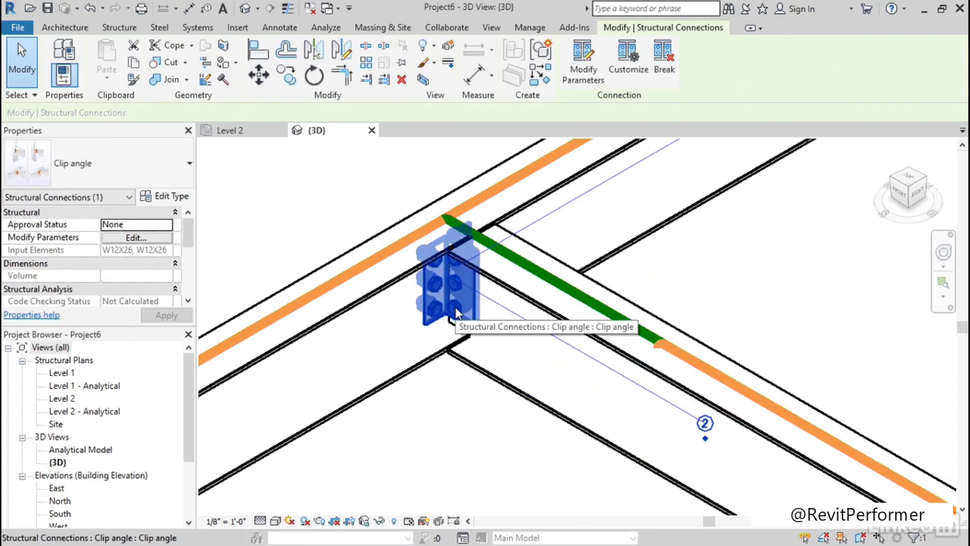
mouse_move(185, 232)
mouse_down()
mouse_move(181, 254)
mouse_move(182, 229)
mouse_up()
click(168, 229)
click(167, 227)
click(129, 260)
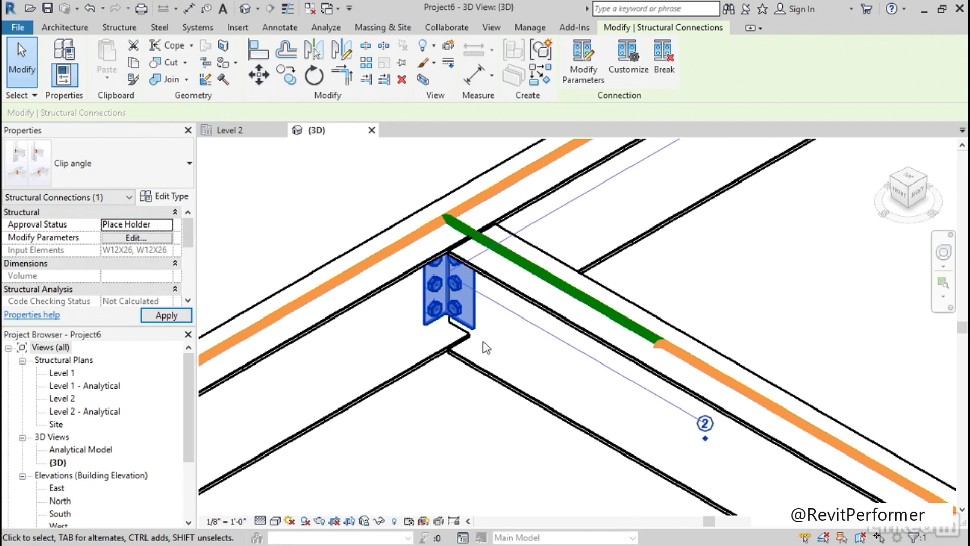
shift+middle_drag(431, 402, 435, 365)
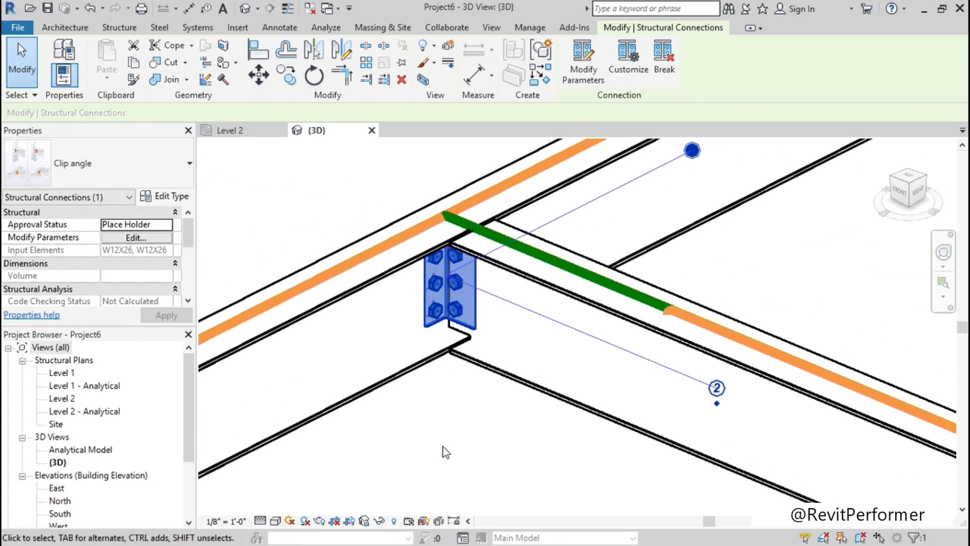
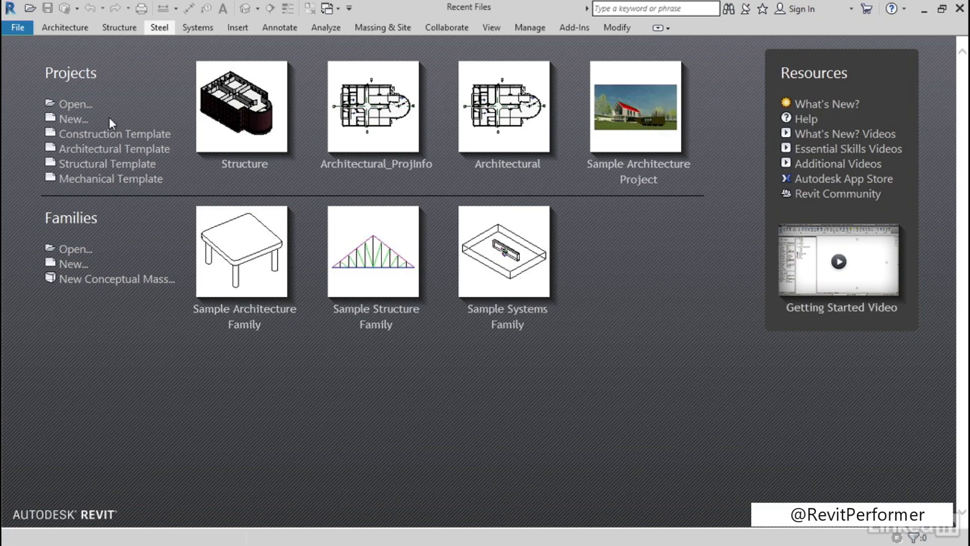
Start a project from the Structural Template and draw a vertical W12X26 beam about 26' long in the Level 2 plan
click(96, 167)
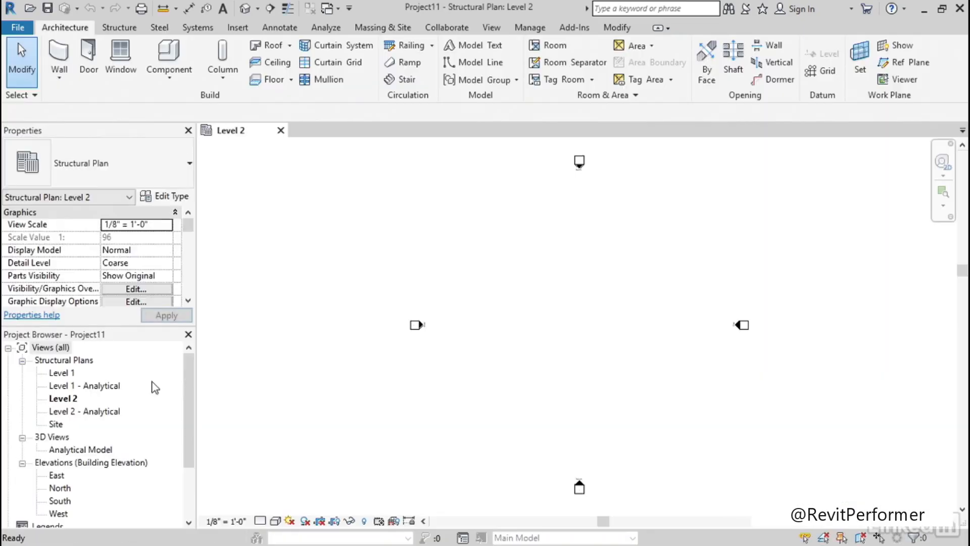
middle_drag(555, 329, 496, 327)
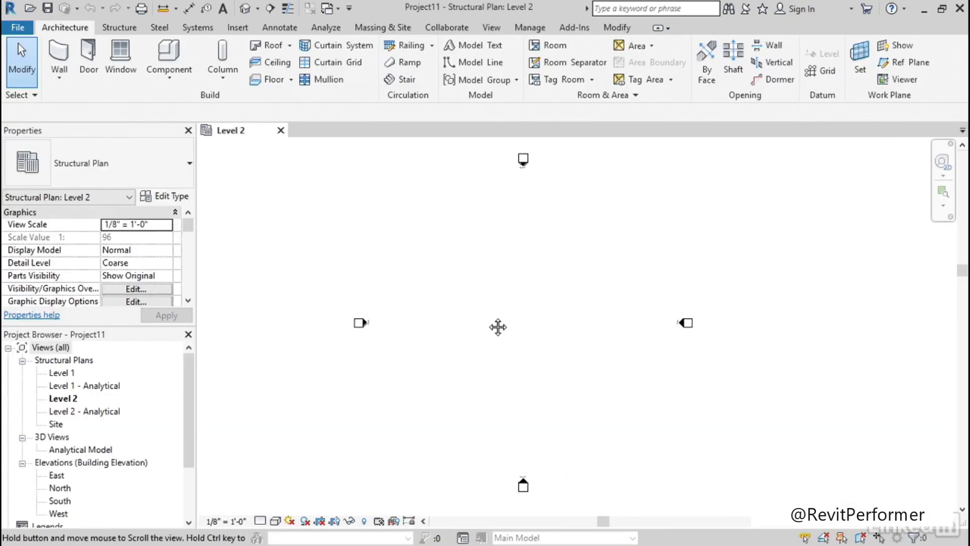
click(119, 30)
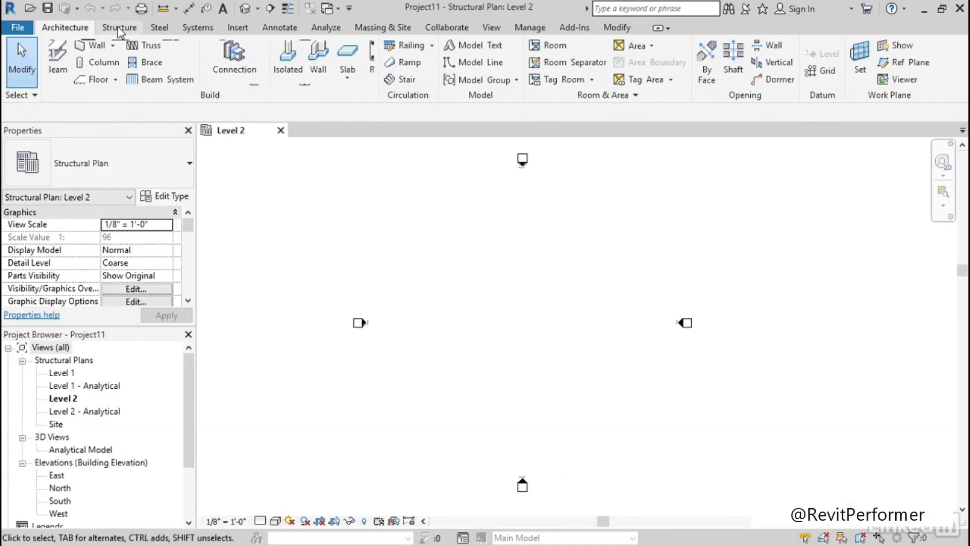
click(63, 69)
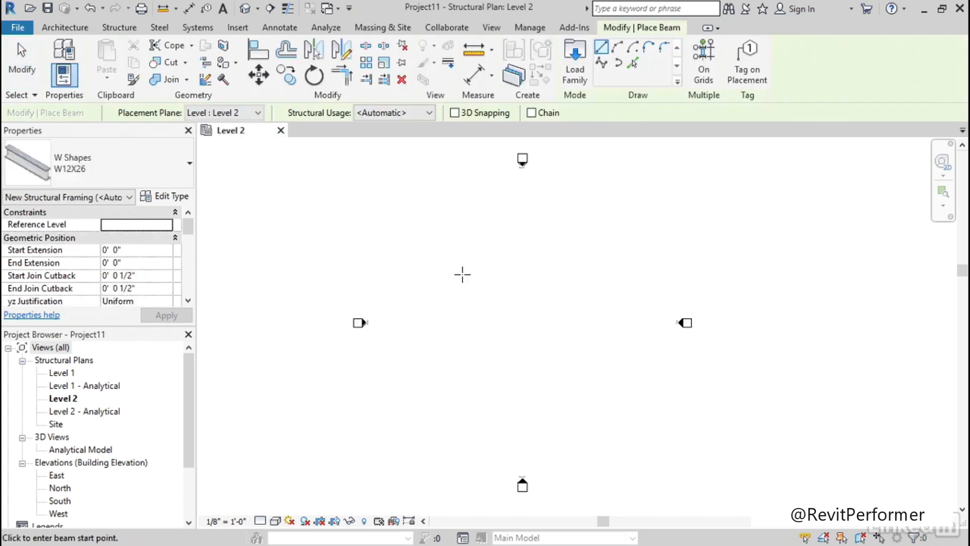
click(445, 261)
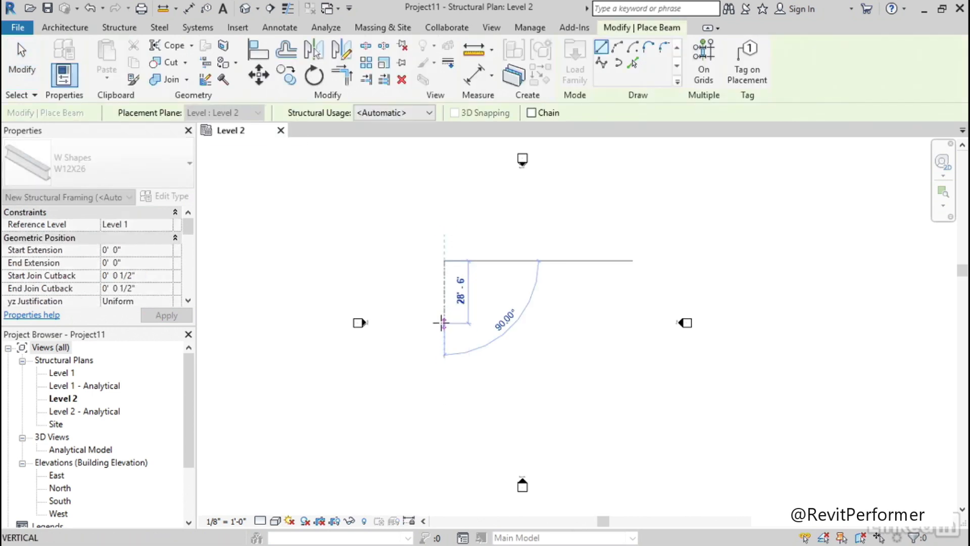
click(445, 318)
Draw a horizontal W12X26 beam about 12' long from the midpoint of the vertical beam
scroll(467, 304, up, 5)
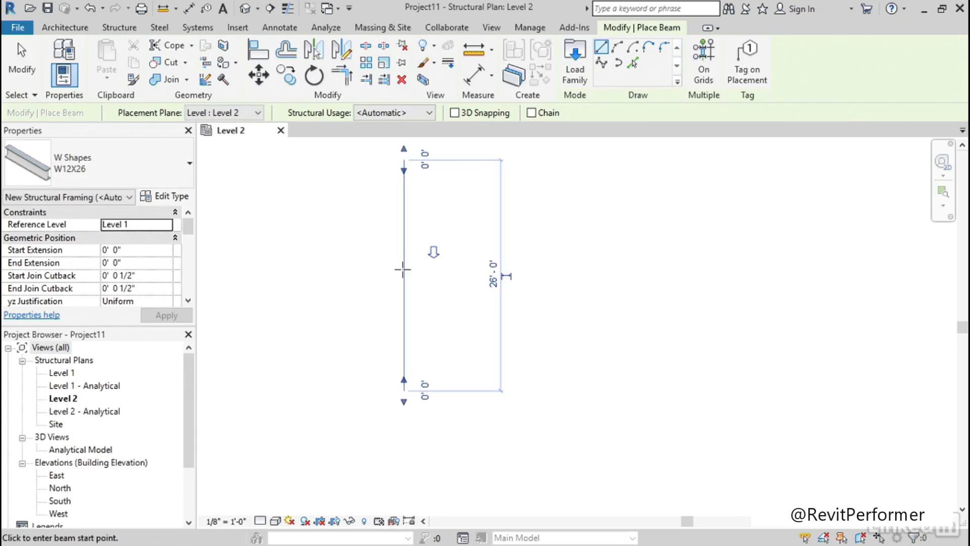
click(404, 275)
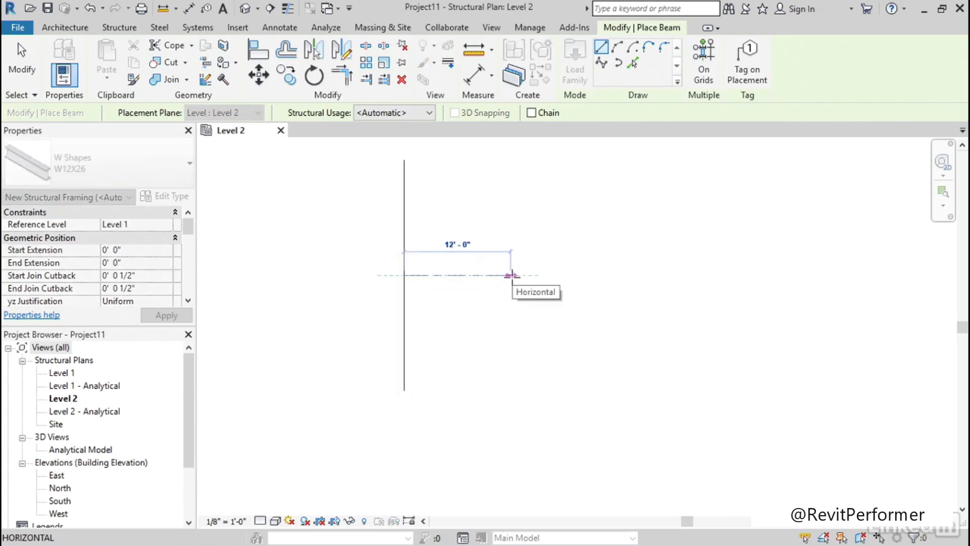
click(511, 275)
key(Escape)
key(Escape)
middle_drag(485, 226, 467, 256)
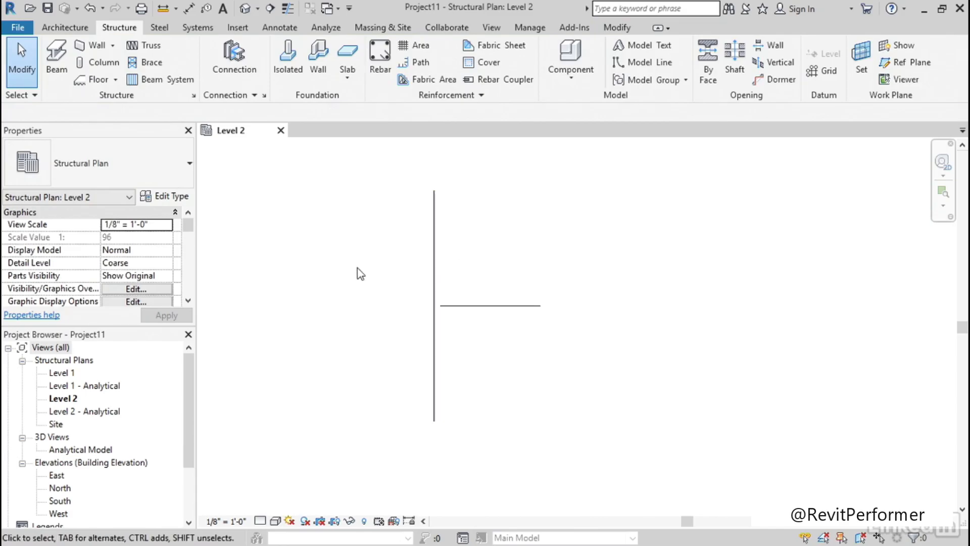
Open the default 3D view at the beam joint and set its view scale to 3/4" = 1'-0"
click(245, 9)
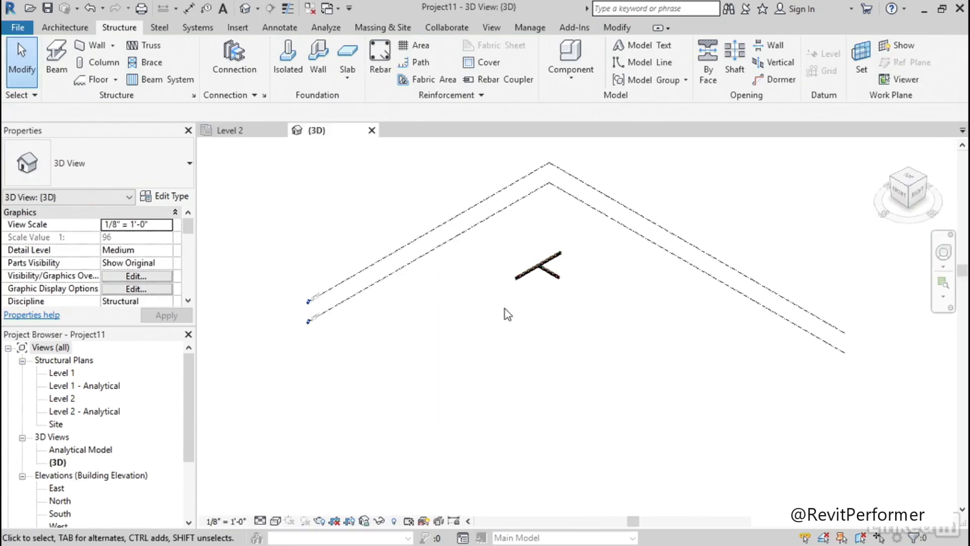
middle_drag(446, 309, 431, 344)
scroll(431, 345, up, 5)
scroll(441, 276, up, 6)
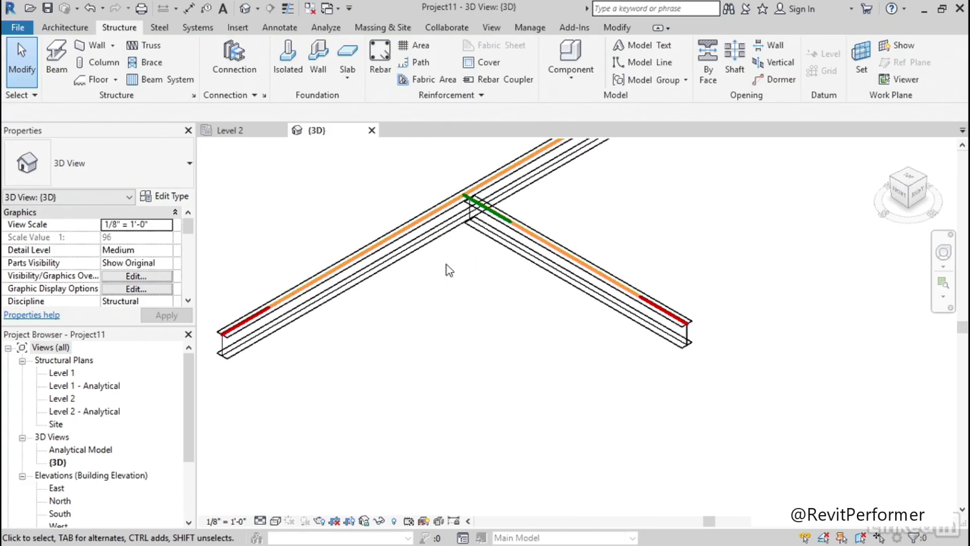
click(226, 521)
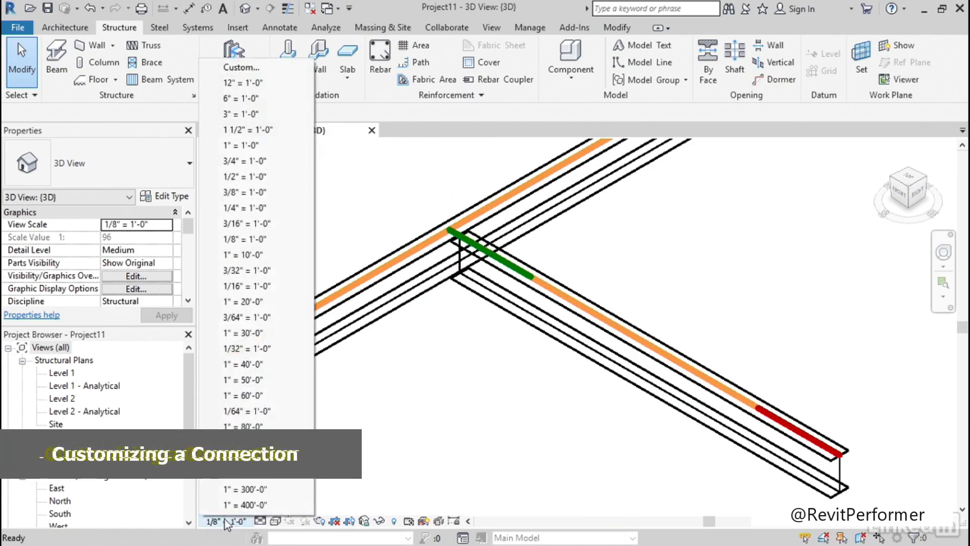
click(244, 161)
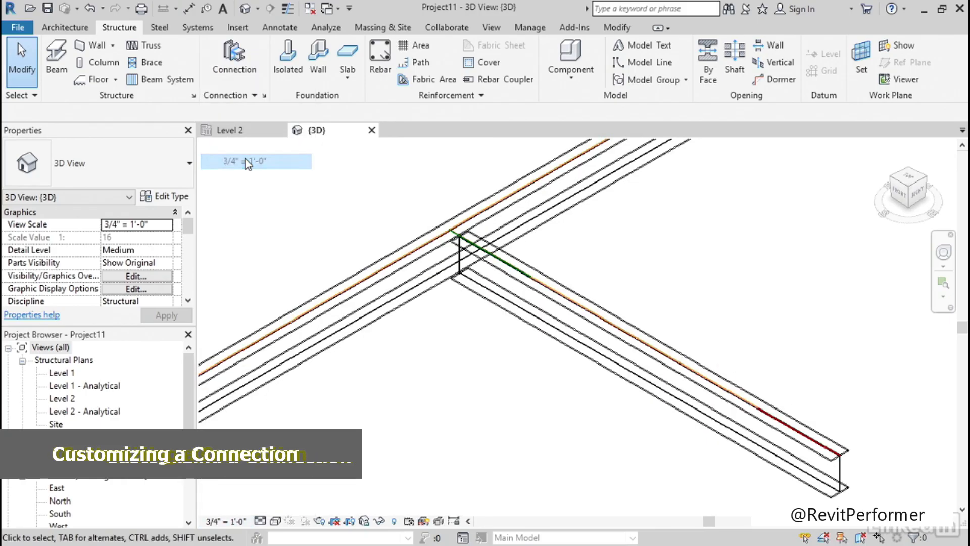
Set the 3D view's detail level to Fine and its visual style to Realistic
click(260, 521)
click(274, 509)
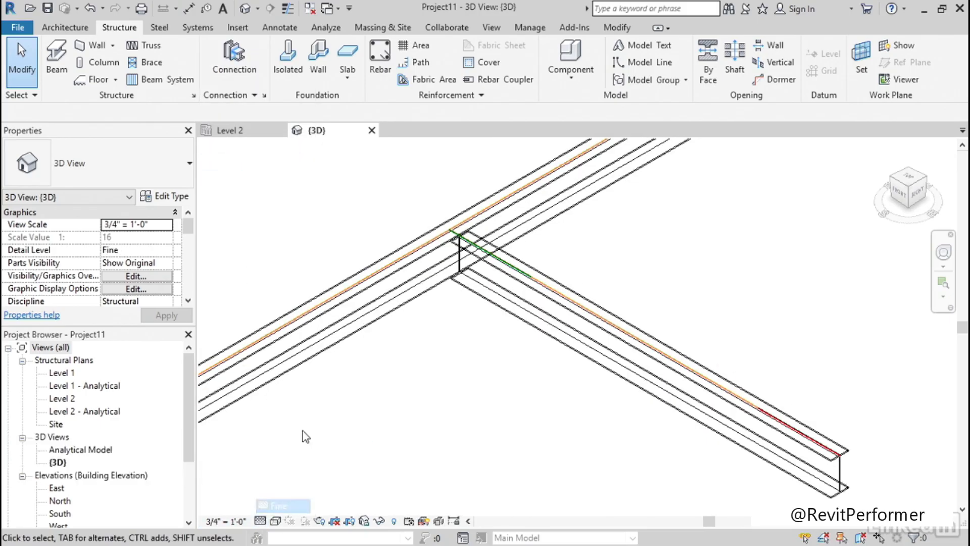
click(275, 521)
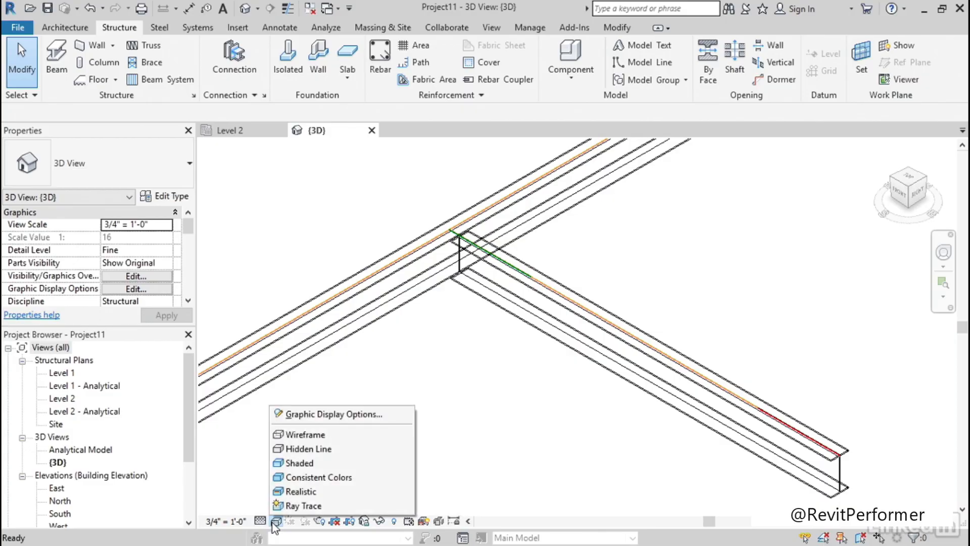
click(307, 491)
Load the Clip angle connection type into the project through the structural connection settings
scroll(432, 327, up, 3)
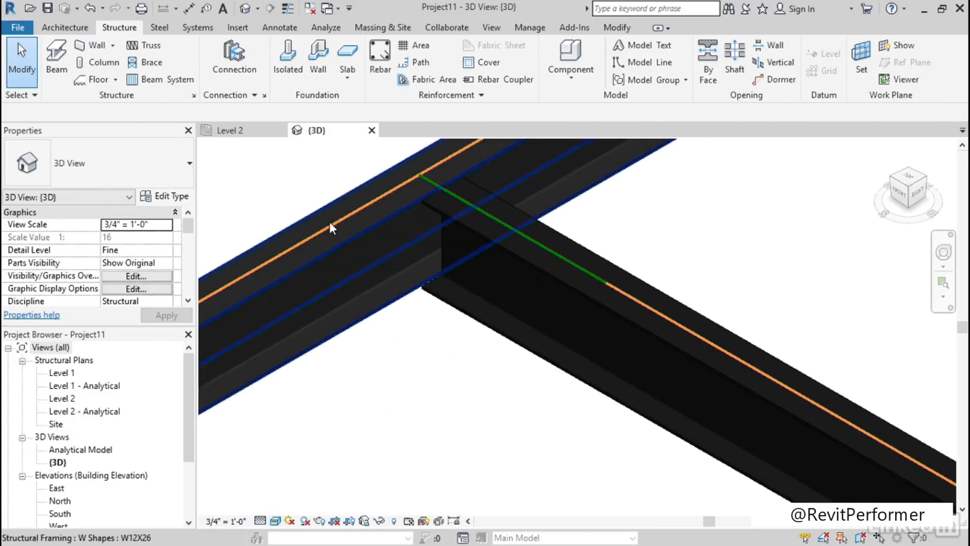
click(264, 98)
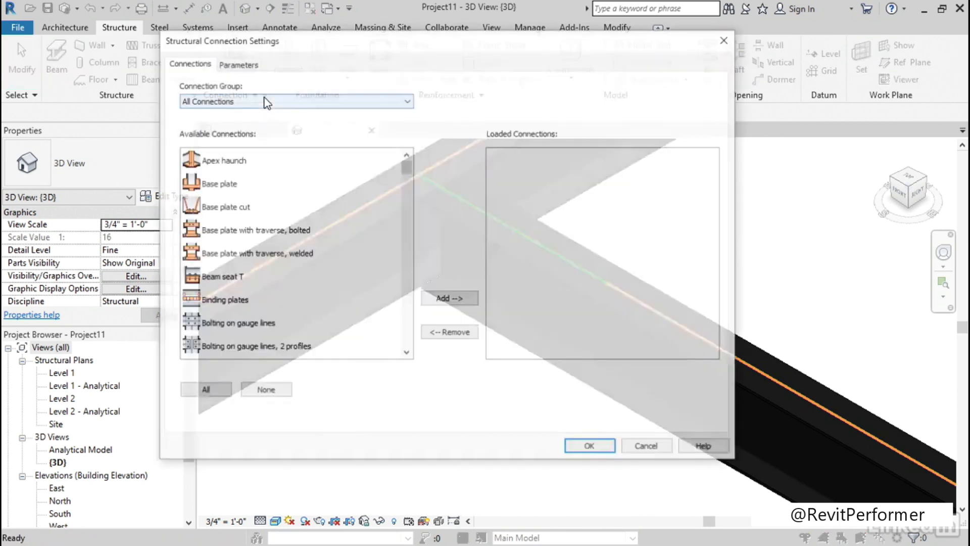
drag(412, 174, 411, 195)
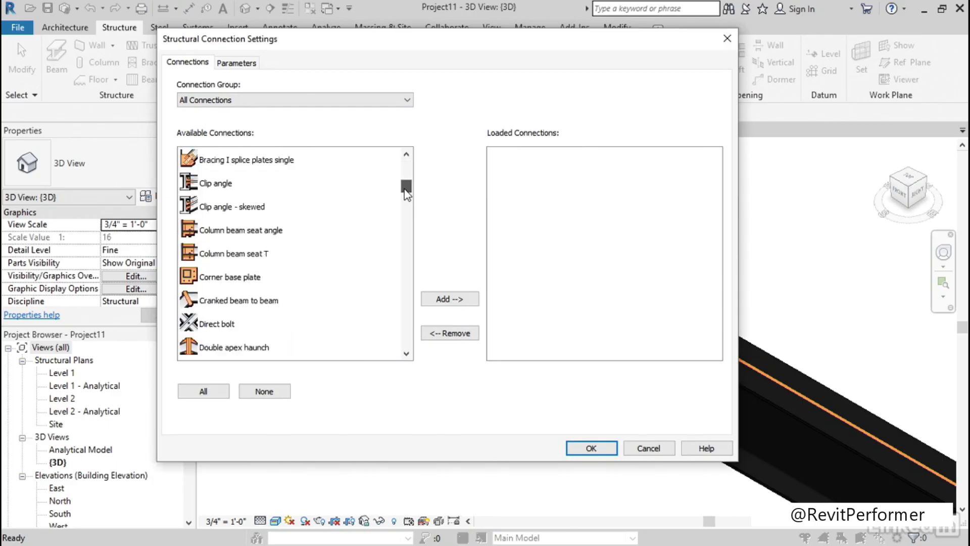
click(211, 183)
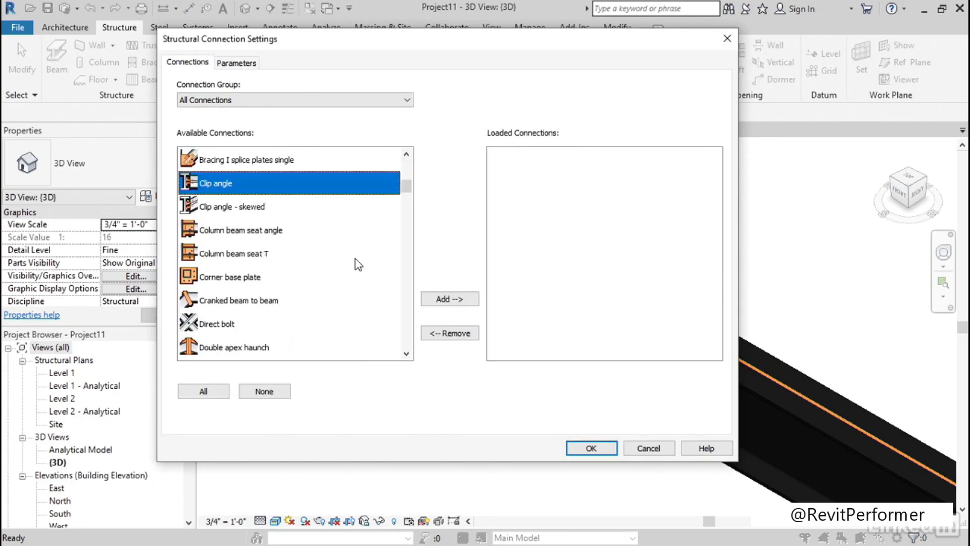
click(460, 298)
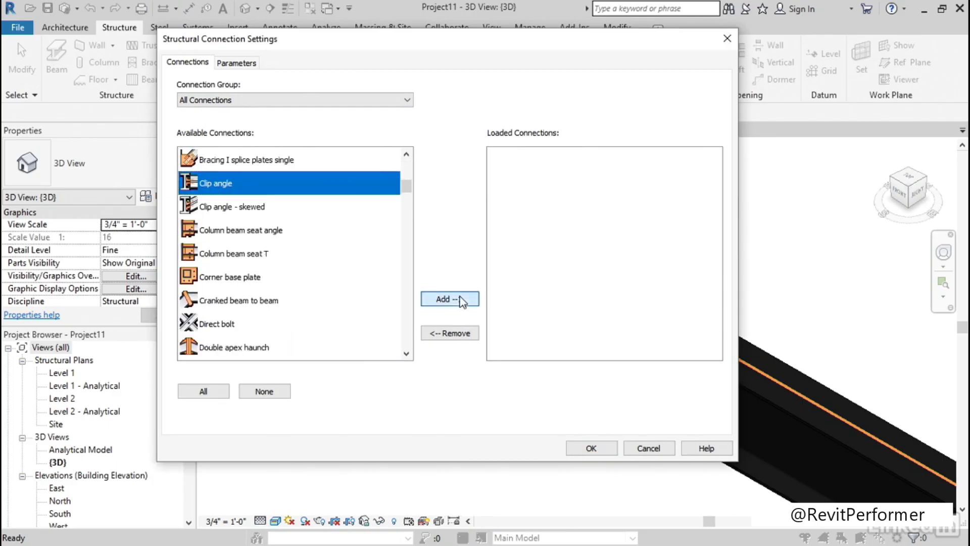
click(592, 448)
Place a Clip angle structural connection with the continuous beam as first member and the framing-in beam as second
scroll(465, 366, up, 4)
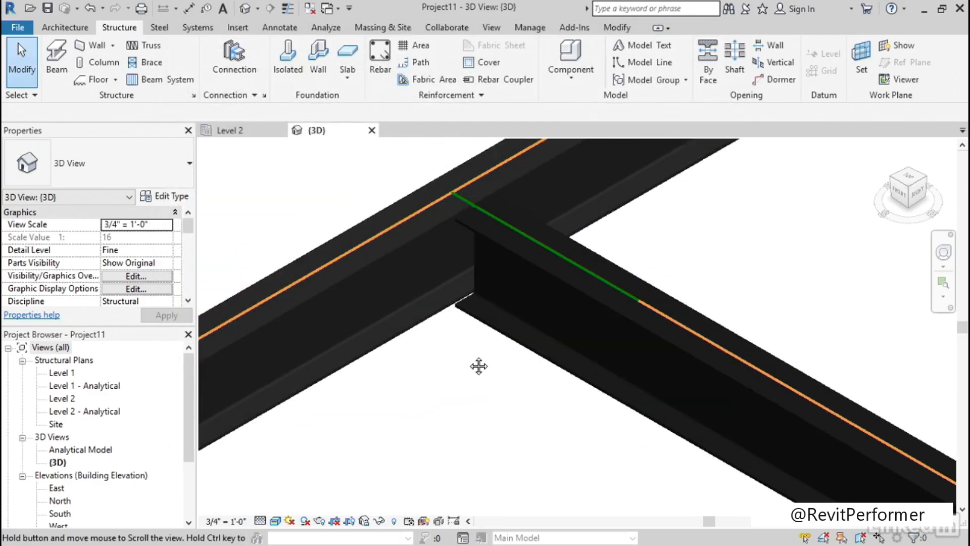
click(229, 56)
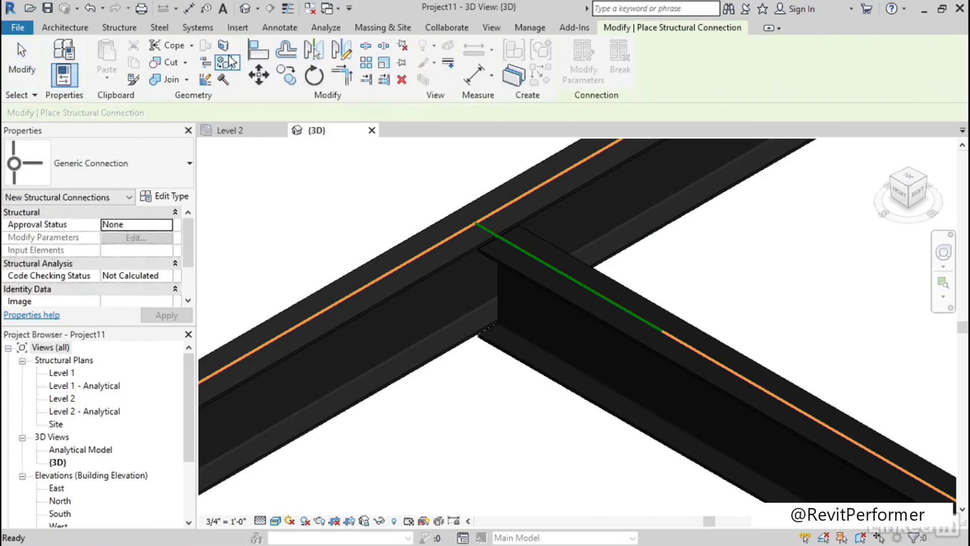
click(144, 163)
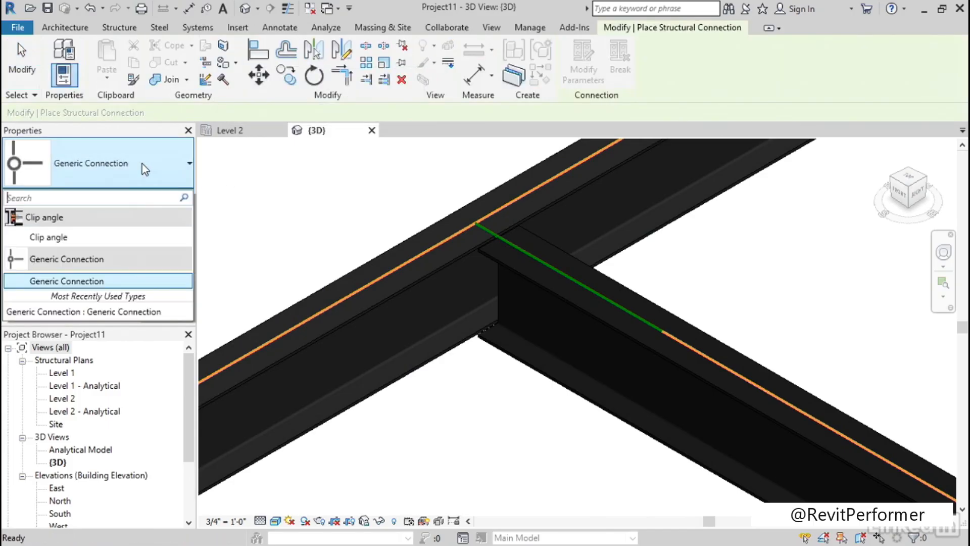
click(57, 240)
scroll(353, 209, down, 1)
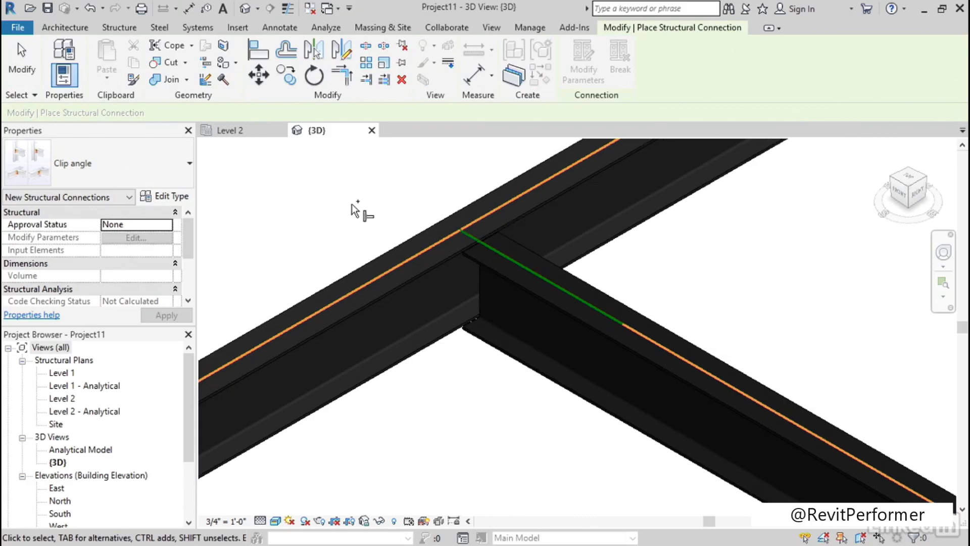
click(418, 242)
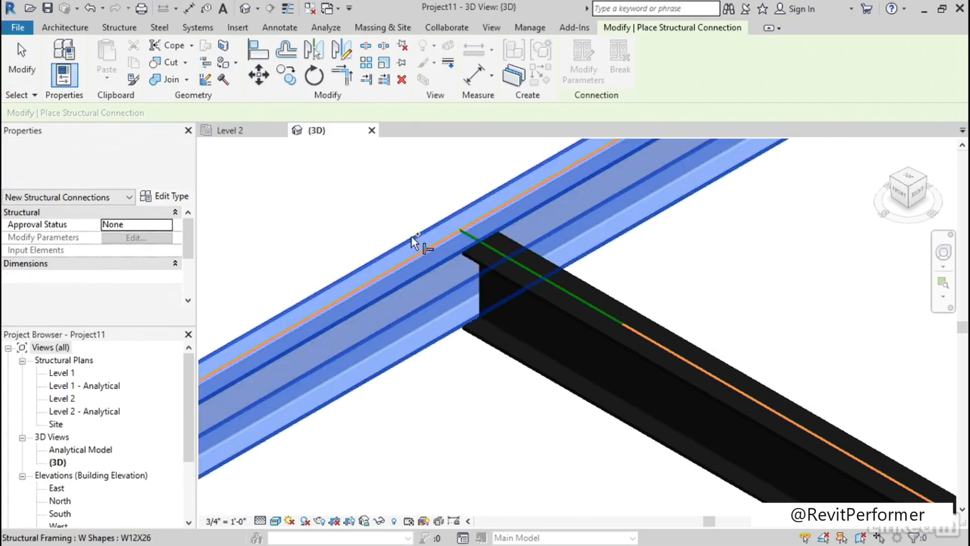
click(518, 356)
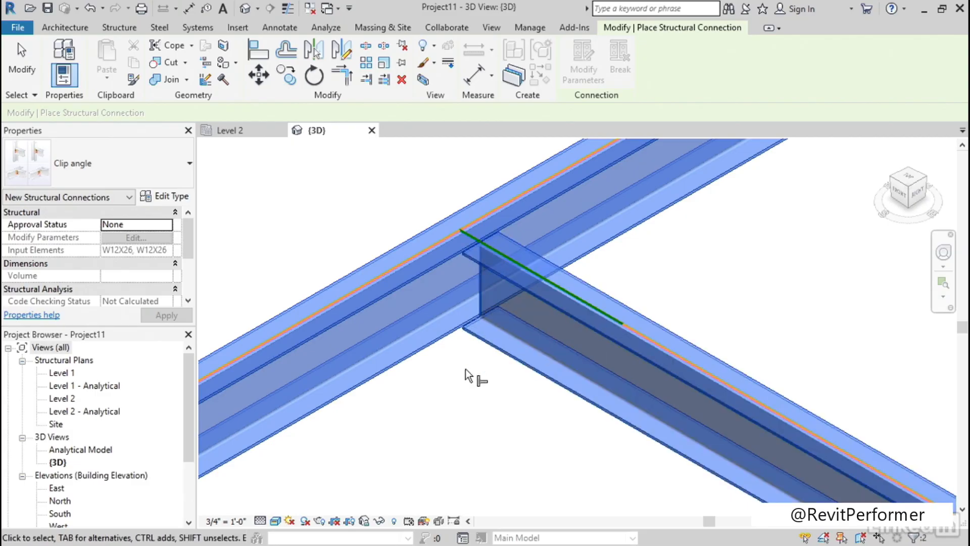
key(Return)
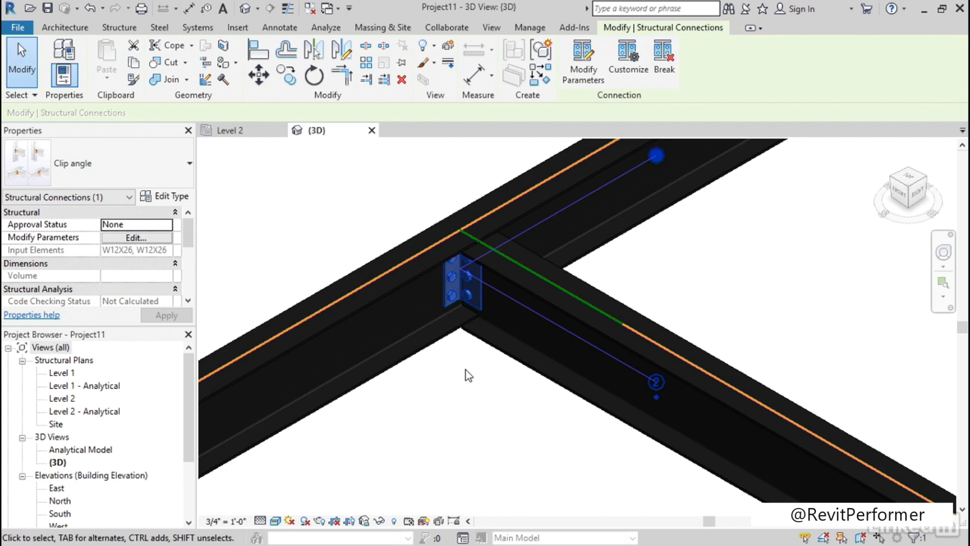
Modify the clip angle connection's parameters, setting the angle profile size to L5X3X5/16
scroll(481, 359, up, 2)
middle_drag(453, 350, 444, 401)
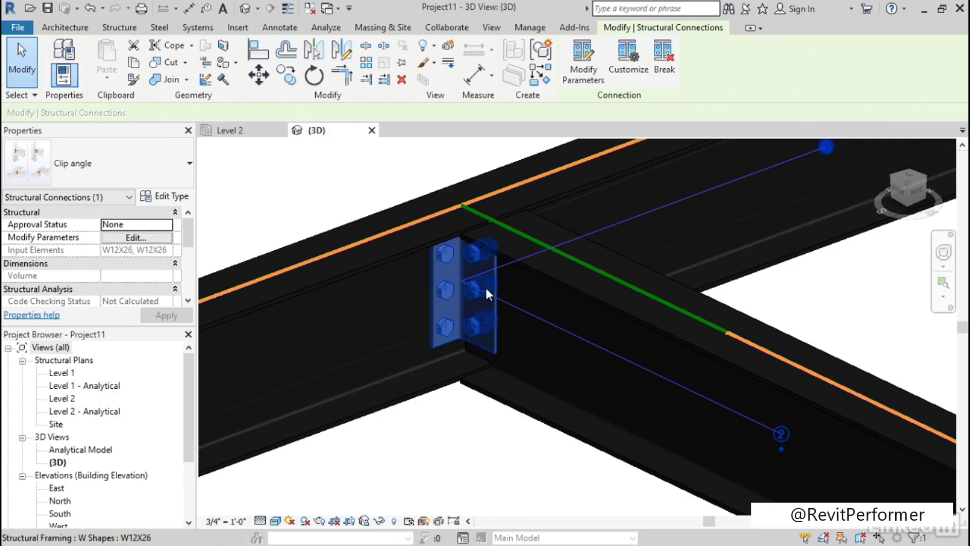
click(591, 74)
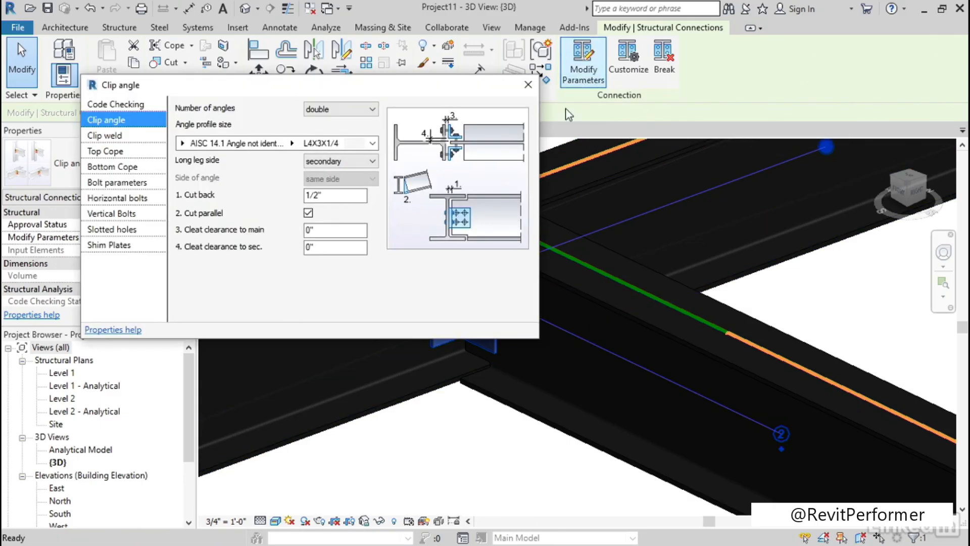
click(293, 144)
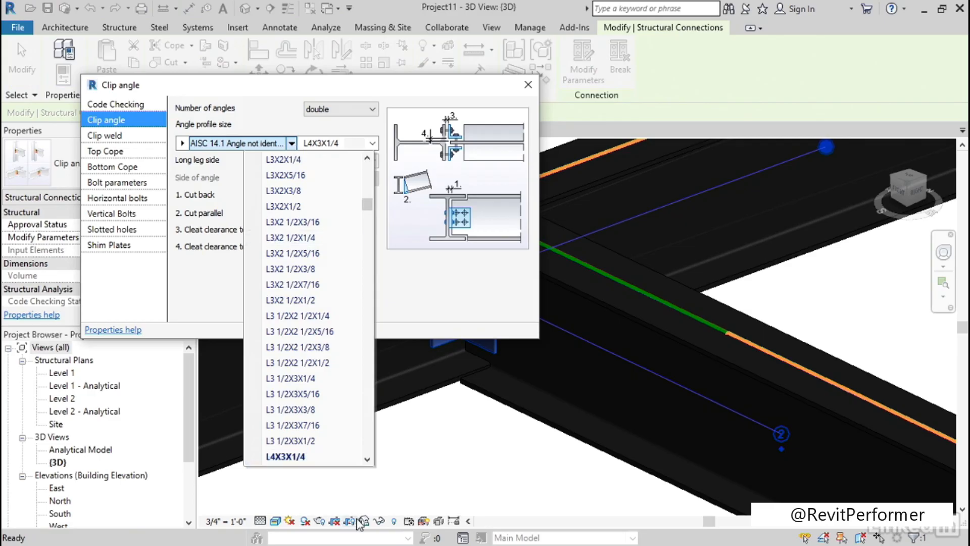
click(368, 459)
click(367, 460)
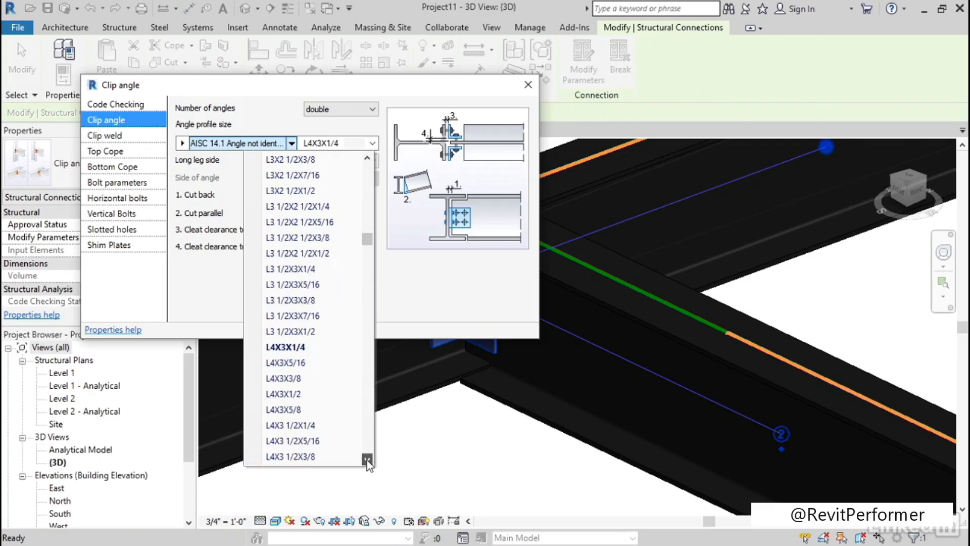
click(284, 425)
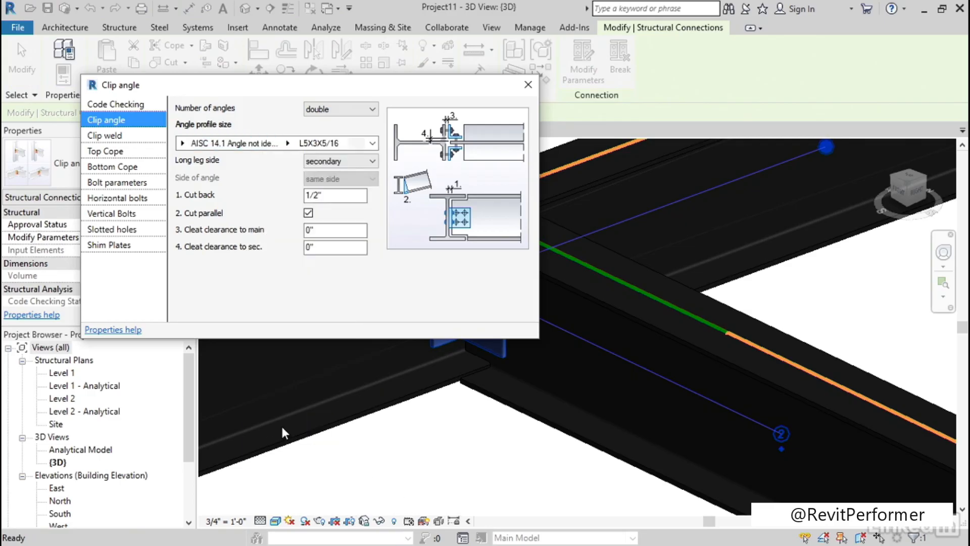
Set the connection's bolt diameter to 5/8 inch
drag(381, 88, 411, 95)
click(156, 197)
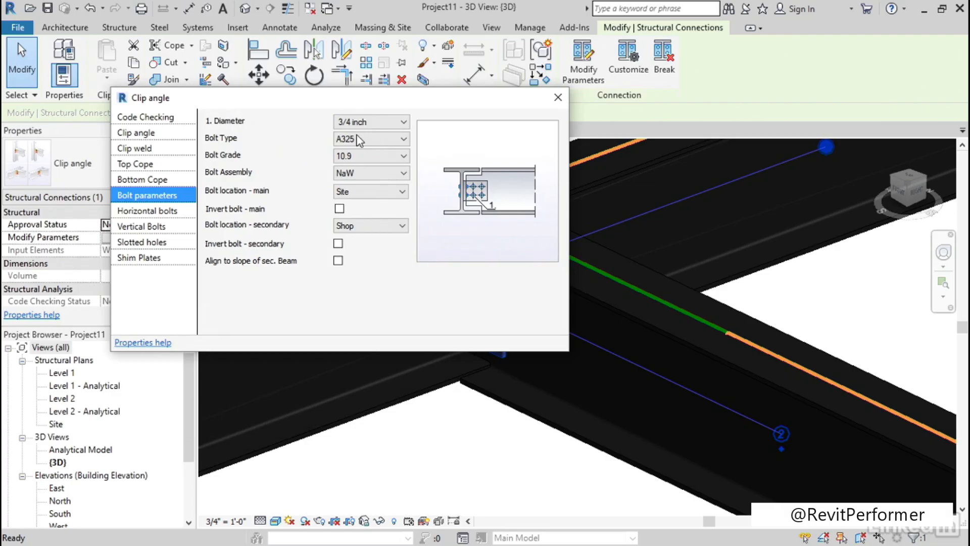
click(404, 123)
click(365, 152)
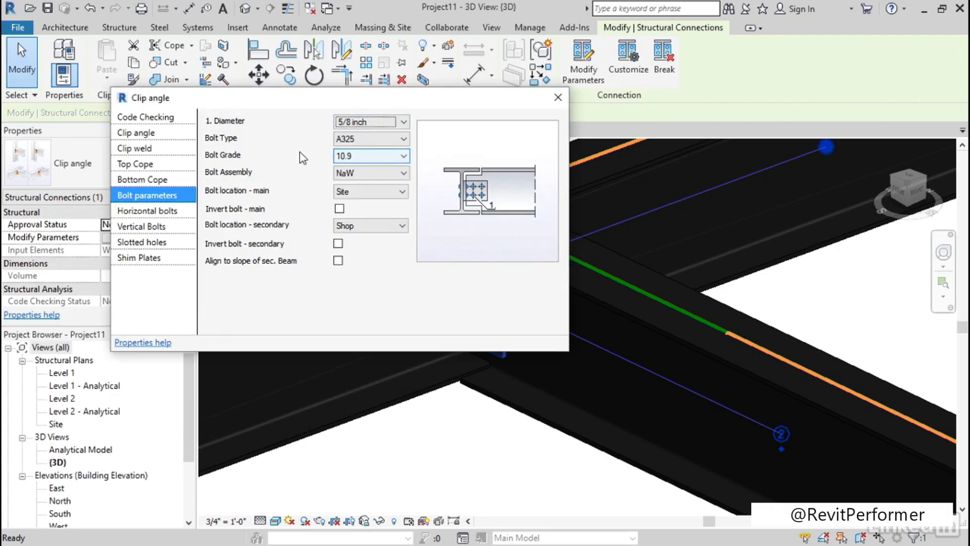
Review the connection's clip weld and top cope parameters, close the parameters and deselect the connection
click(152, 148)
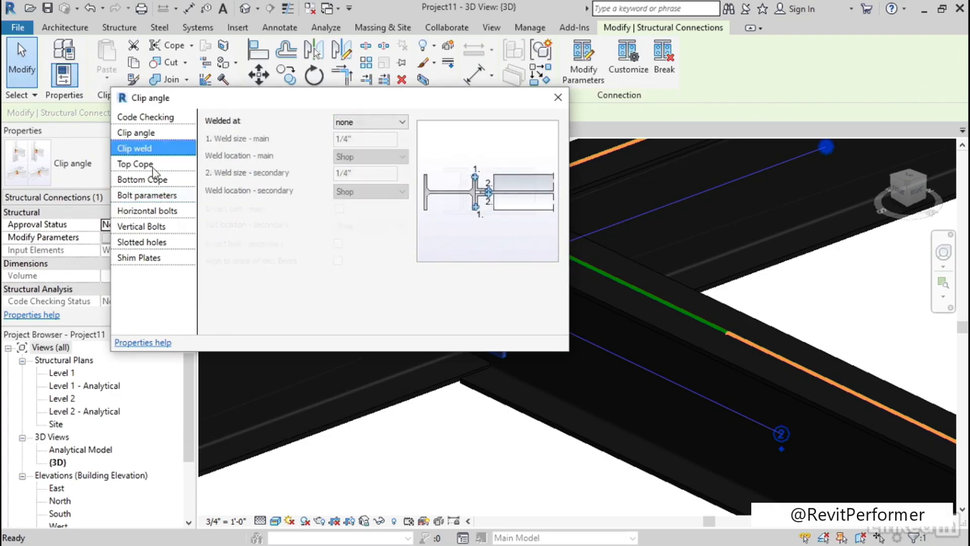
click(151, 164)
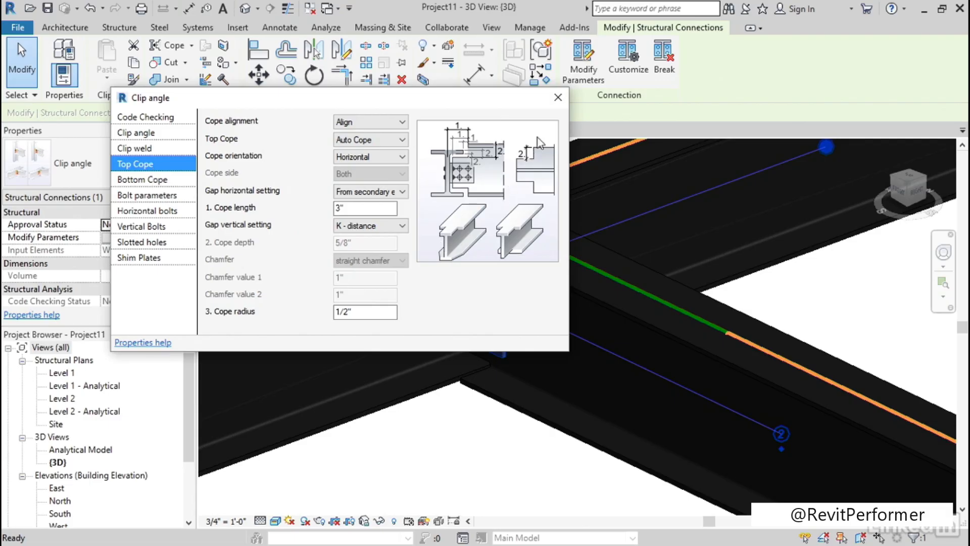
click(558, 97)
middle_drag(328, 177, 325, 187)
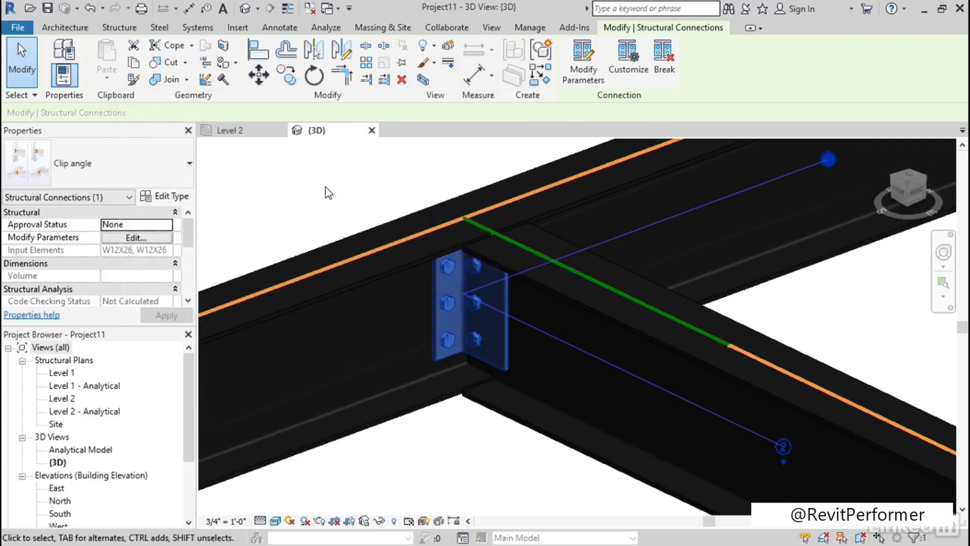
click(326, 187)
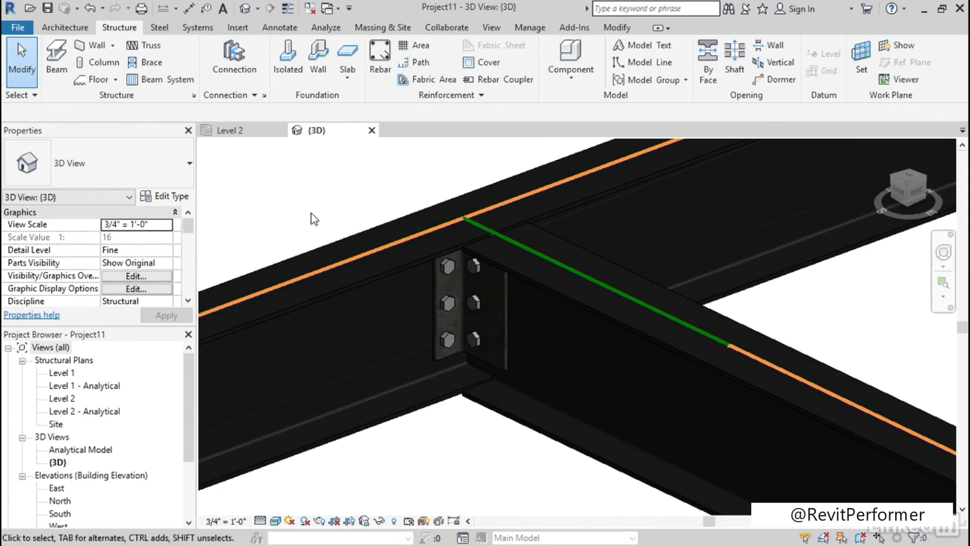
Customize the modified clip angle connection as a custom connection type named Typical Clip Angle and finish editing it
click(507, 331)
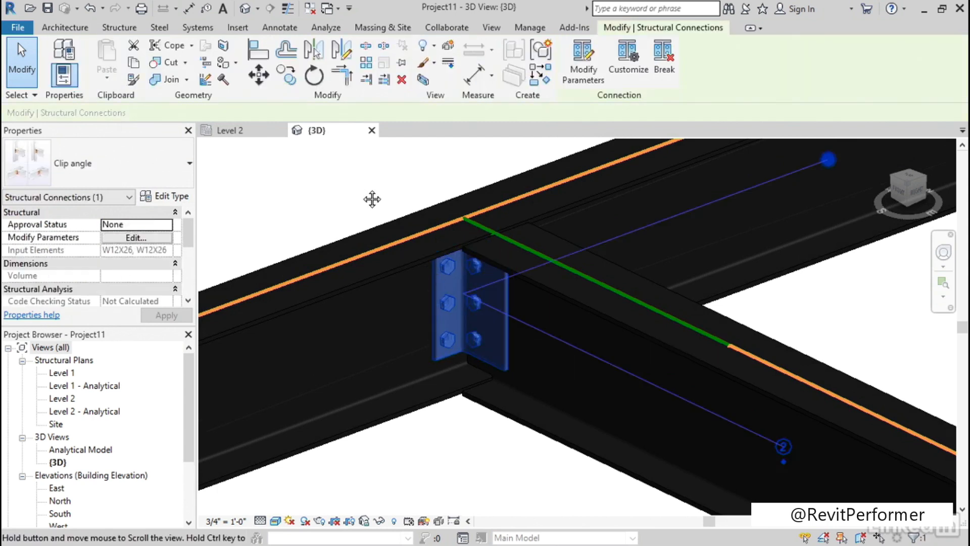
middle_drag(372, 199, 384, 211)
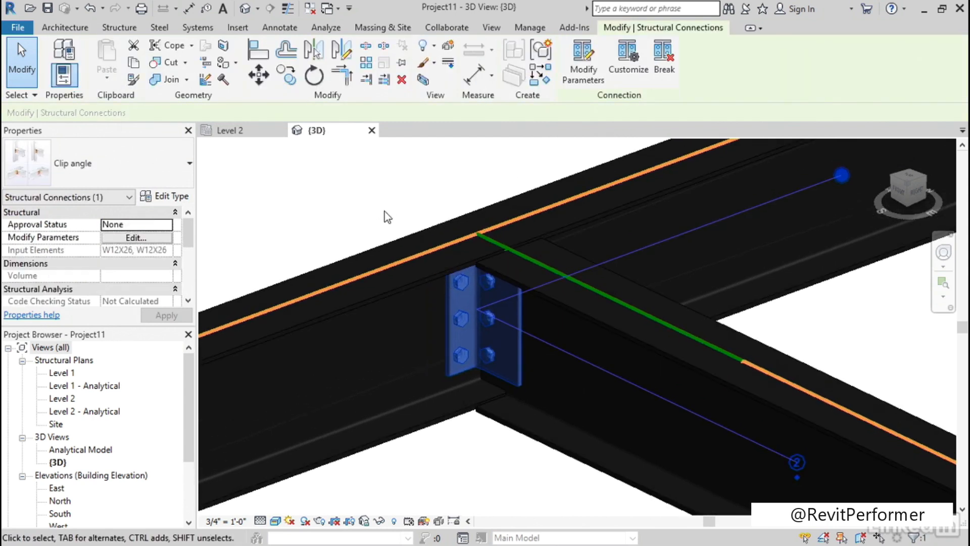
click(630, 76)
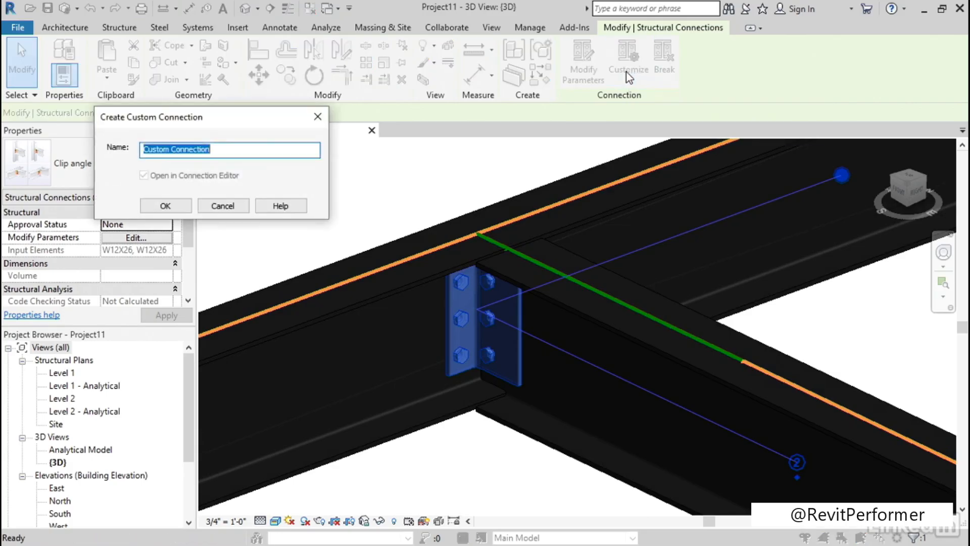
click(231, 151)
drag(257, 151, 123, 149)
text(Typical Clip Angle)
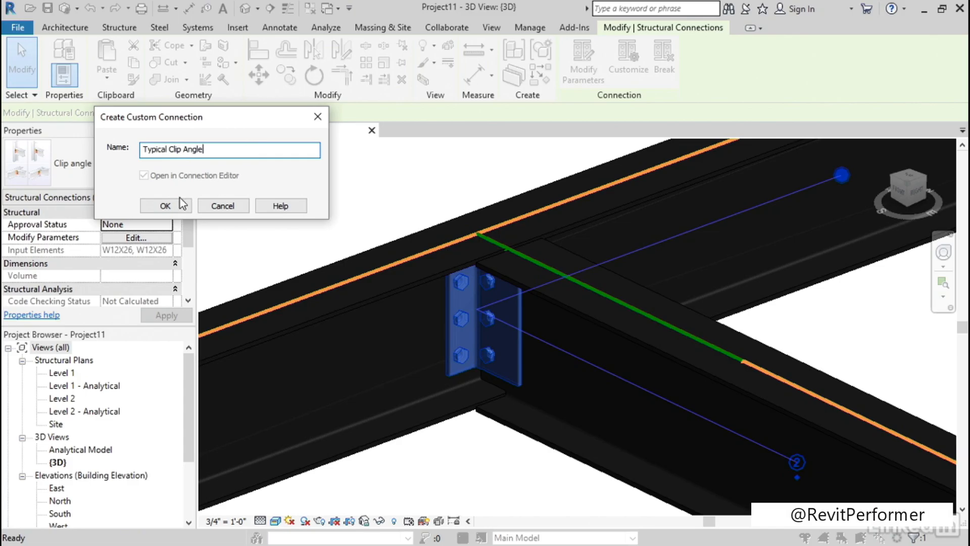
click(171, 204)
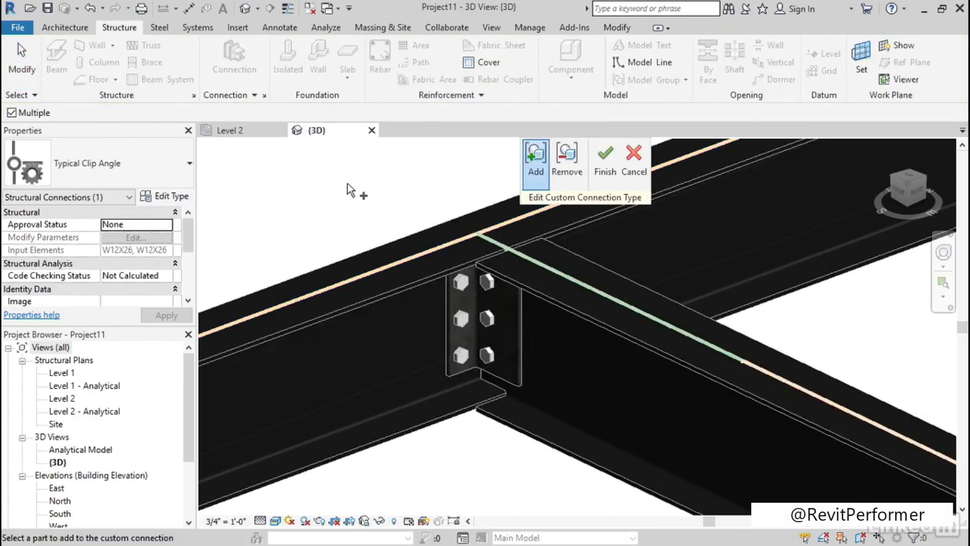
middle_drag(418, 196, 385, 222)
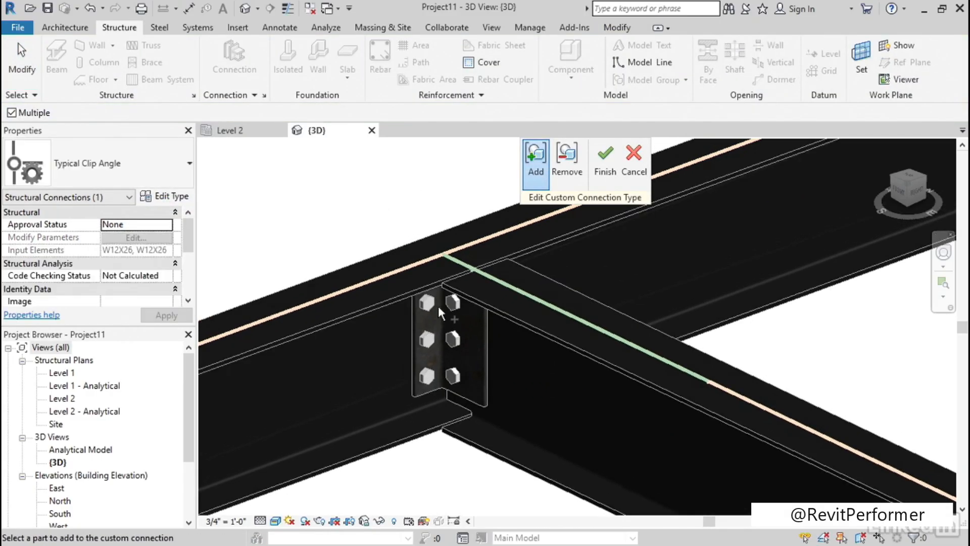
click(606, 162)
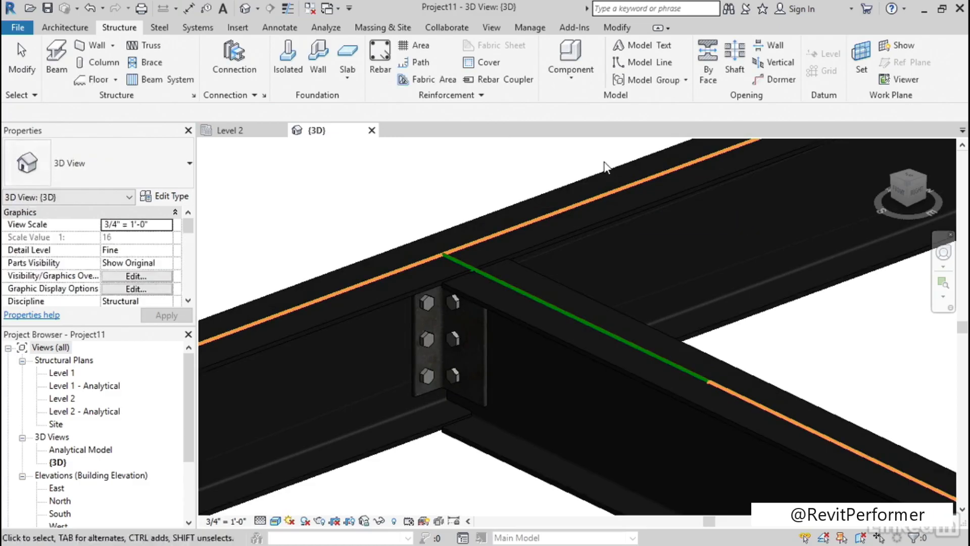
On the Level 2 plan, draw another W12X26 beam framing into the continuous beam, parallel to the existing one and about 4'-8" from it
double_click(62, 398)
scroll(451, 297, up, 3)
click(398, 344)
right_click(398, 345)
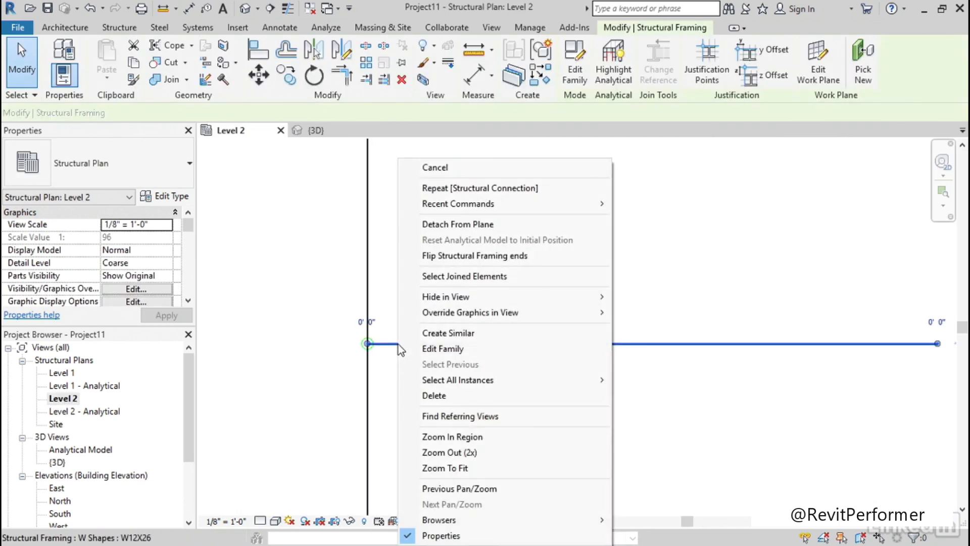
click(440, 333)
scroll(431, 279, down, 1)
middle_drag(420, 206, 419, 266)
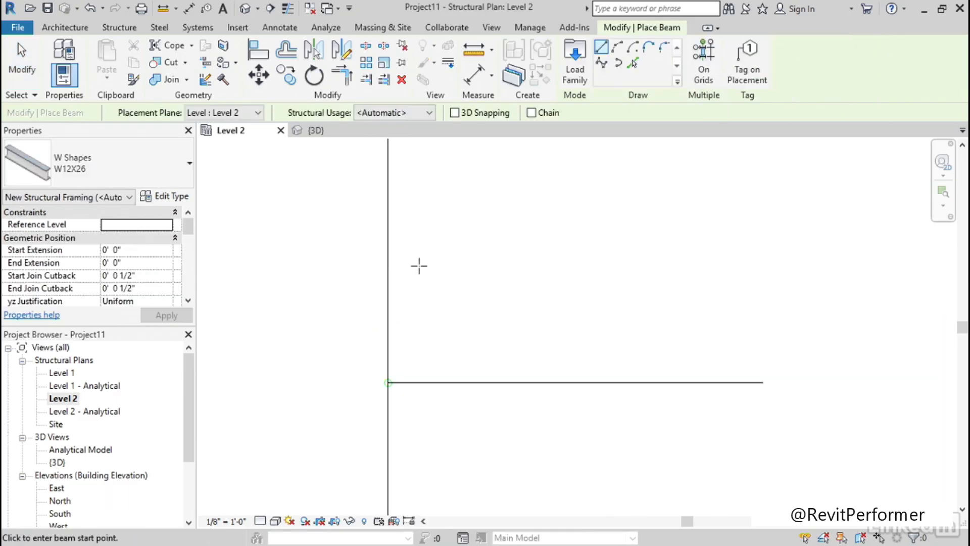
click(389, 237)
click(717, 236)
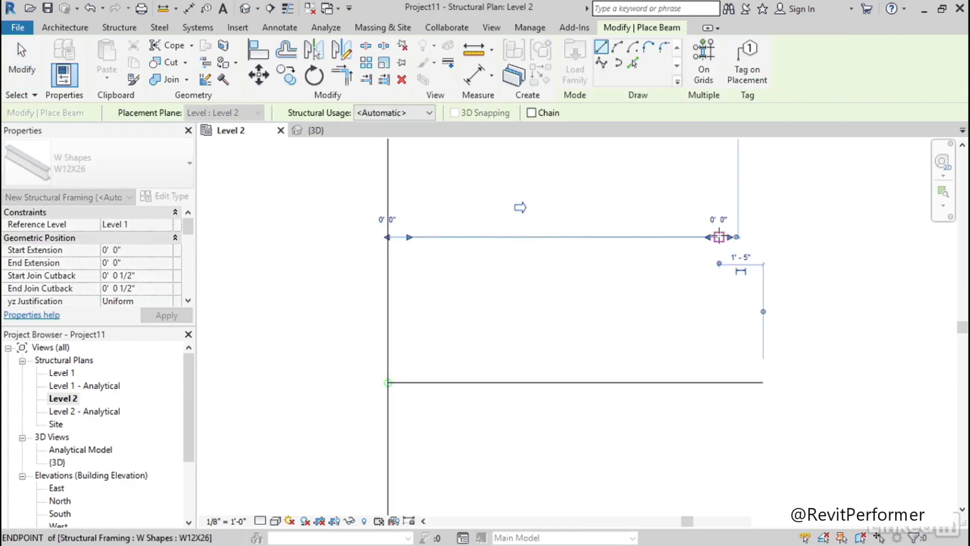
key(Escape)
key(Escape)
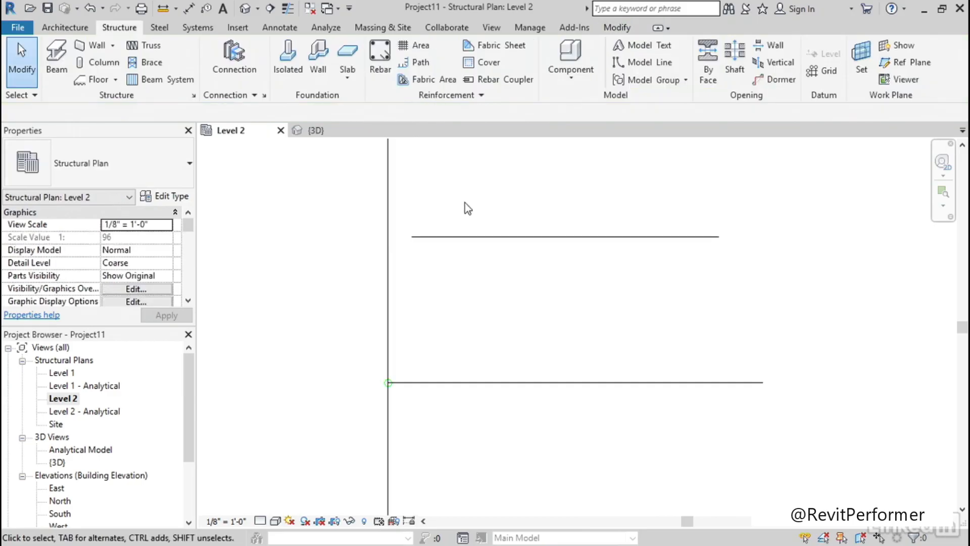
In the 3D view, place a Typical Clip Angle connection between the continuous beam and the newly added framing-in beam
click(247, 11)
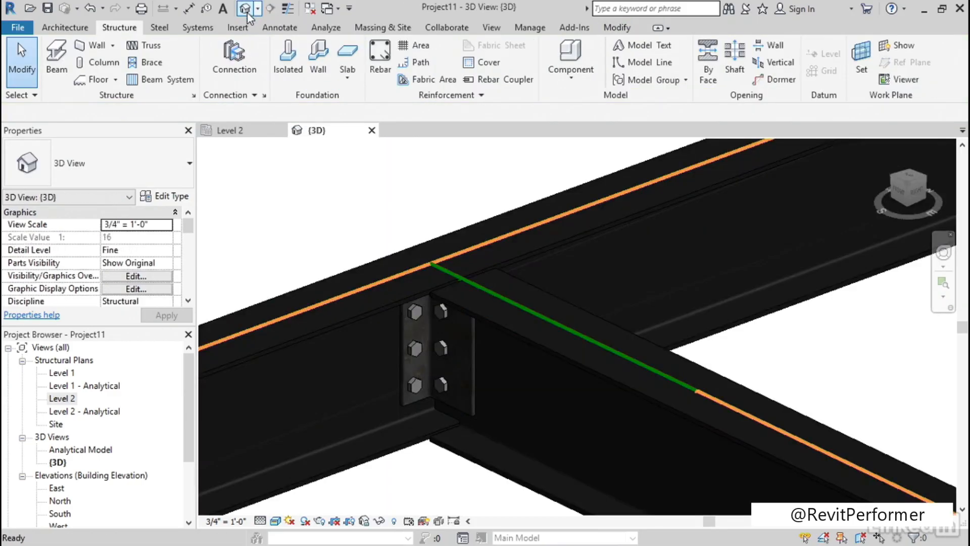
scroll(350, 333, down, 4)
scroll(585, 289, up, 3)
middle_drag(585, 288, 525, 402)
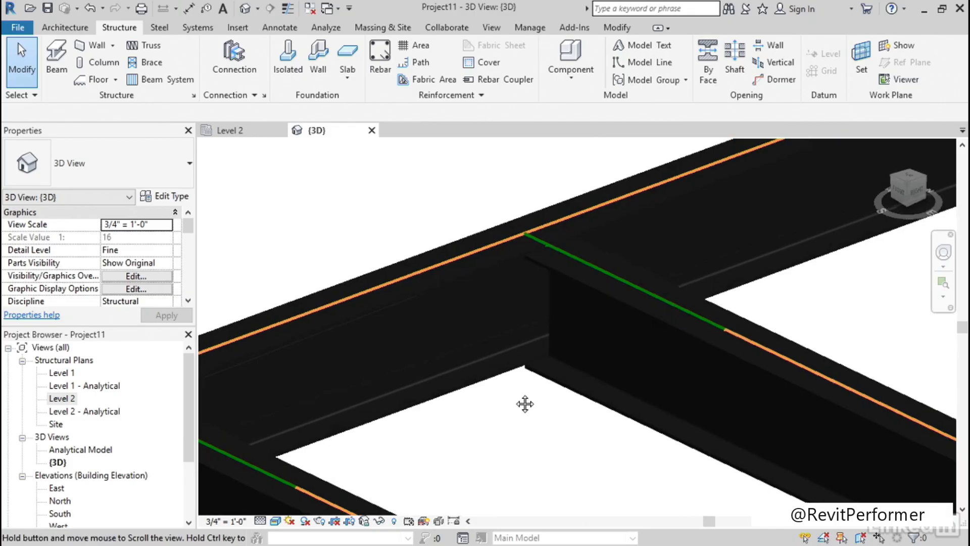
click(243, 70)
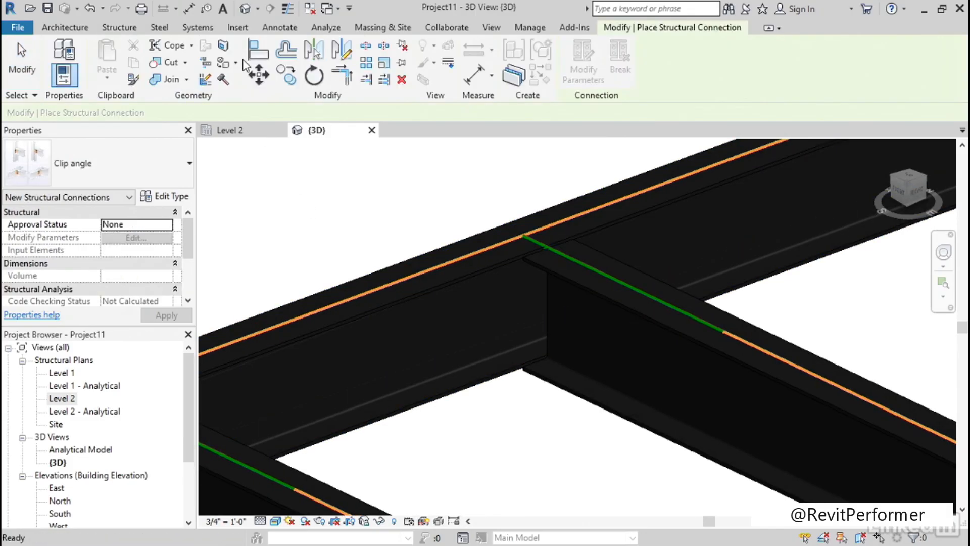
click(172, 169)
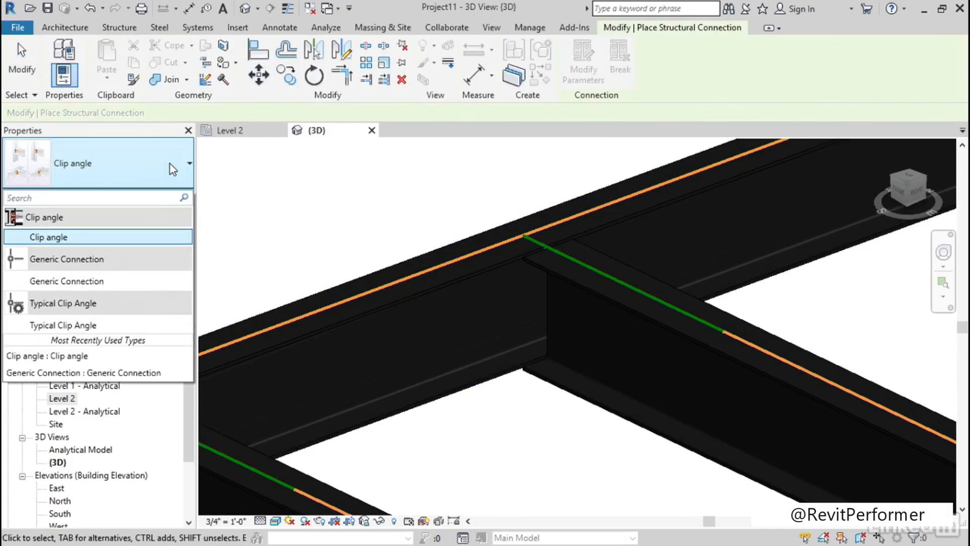
click(75, 326)
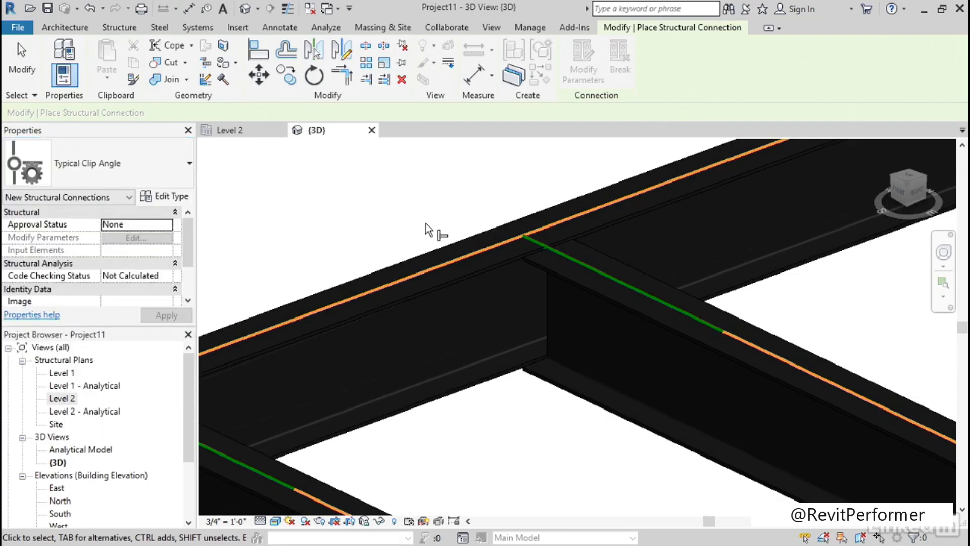
click(431, 287)
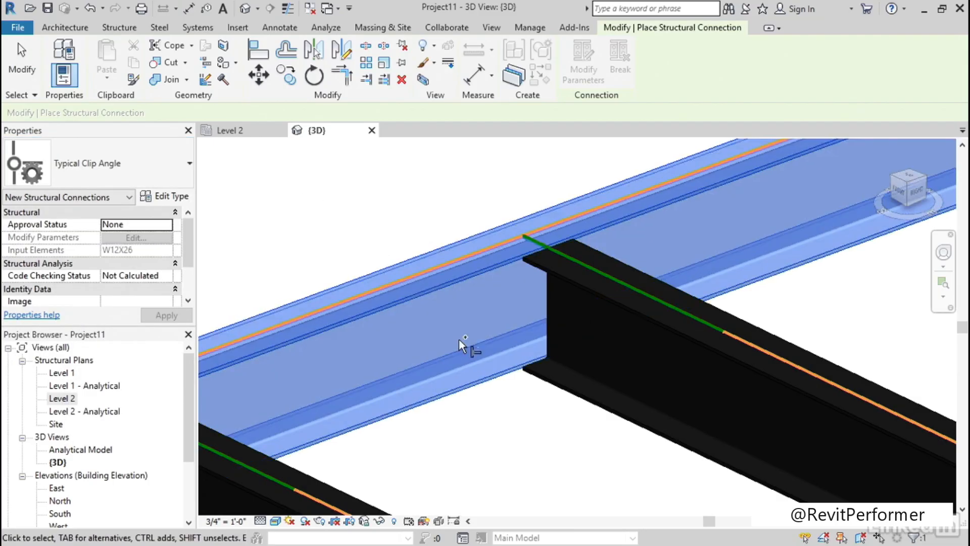
click(656, 325)
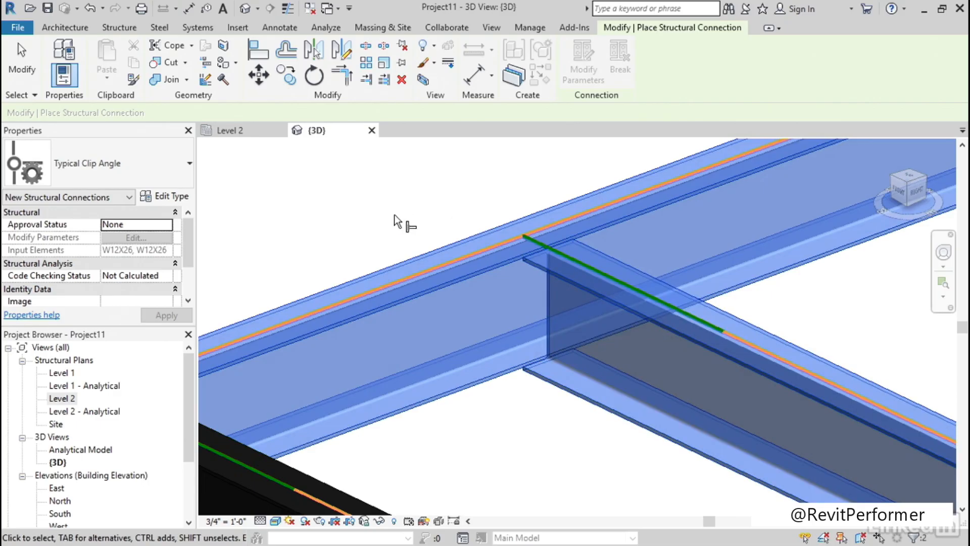
key(Return)
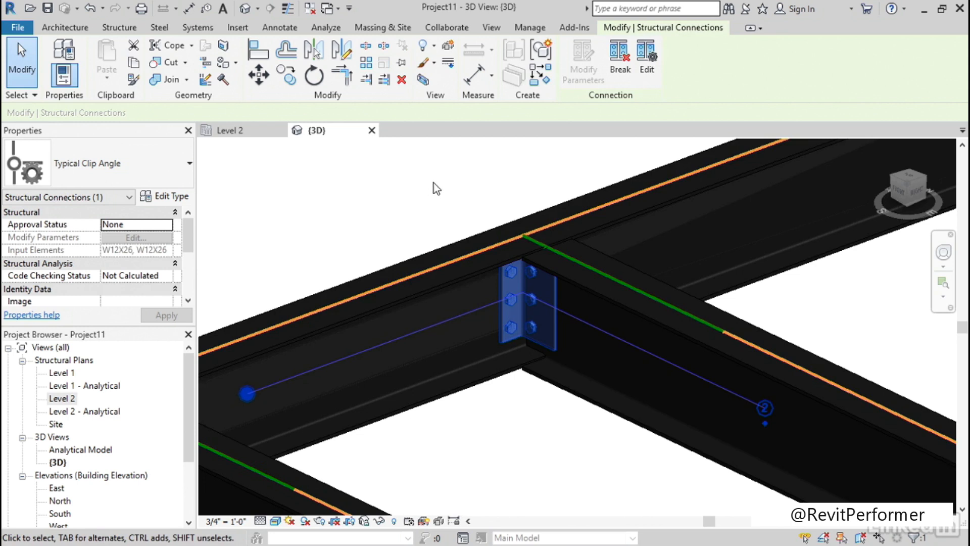
Examine the placed Typical Clip Angle connection and its fit between the two beams in 3D
middle_drag(349, 217, 394, 209)
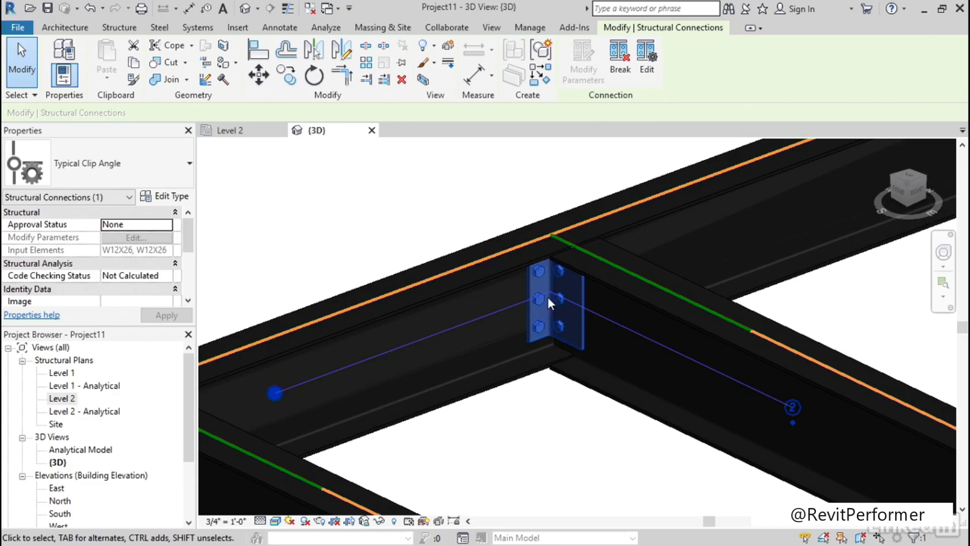
middle_drag(520, 412, 490, 394)
scroll(503, 371, down, 4)
click(429, 292)
scroll(503, 353, up, 4)
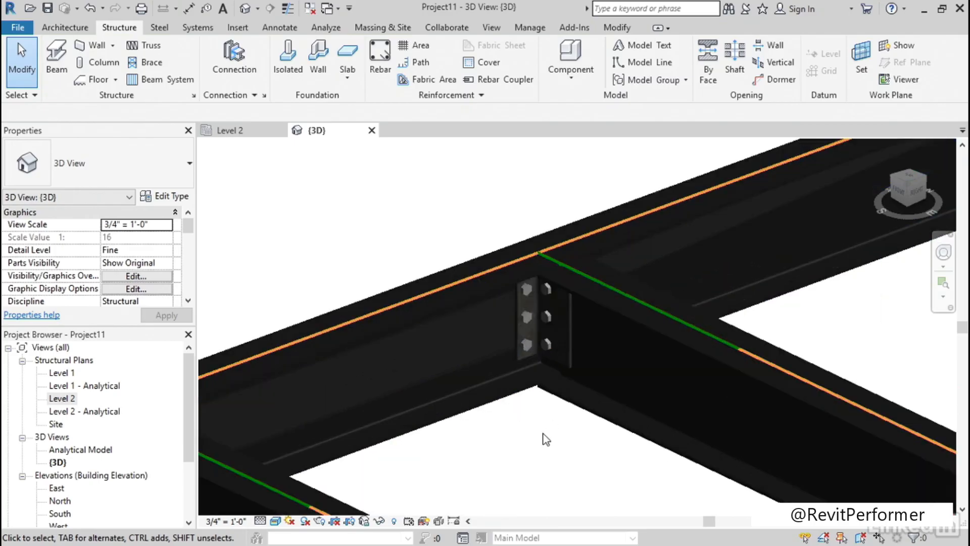
scroll(536, 424, up, 3)
click(524, 309)
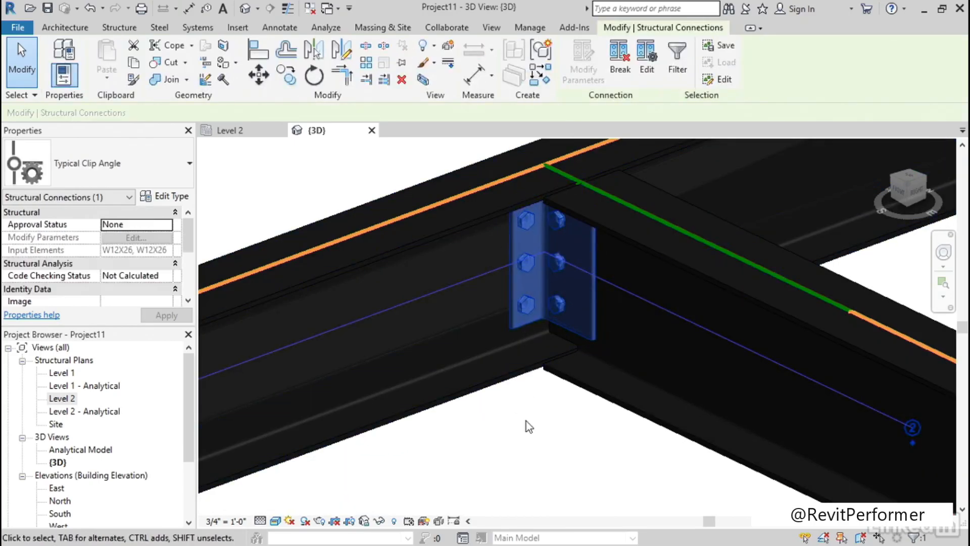
click(526, 420)
scroll(523, 431, down, 4)
scroll(526, 436, down, 1)
middle_drag(475, 476, 620, 392)
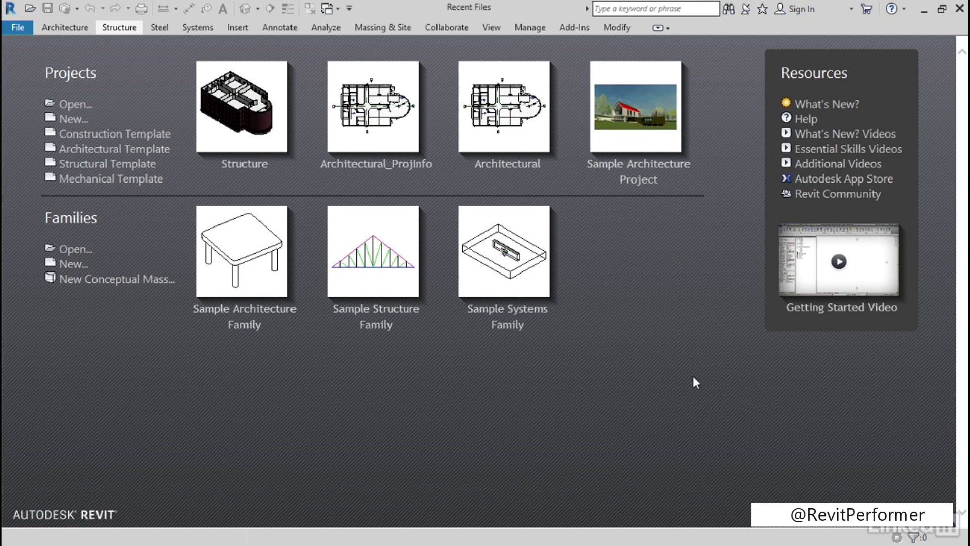
Start a project from the Structural Template and draw a 40' long W12X26 beam with a second one framing into its midpoint
click(99, 164)
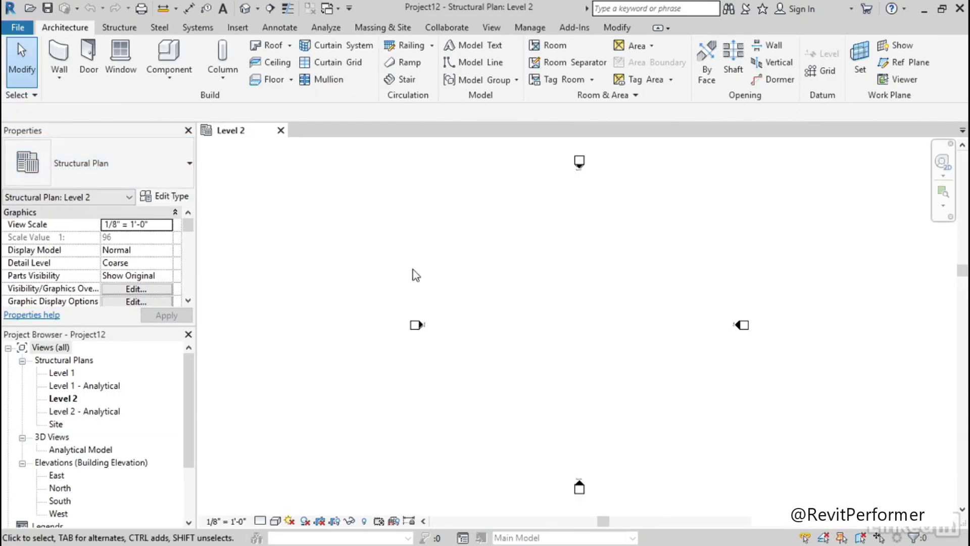
middle_drag(414, 275, 426, 291)
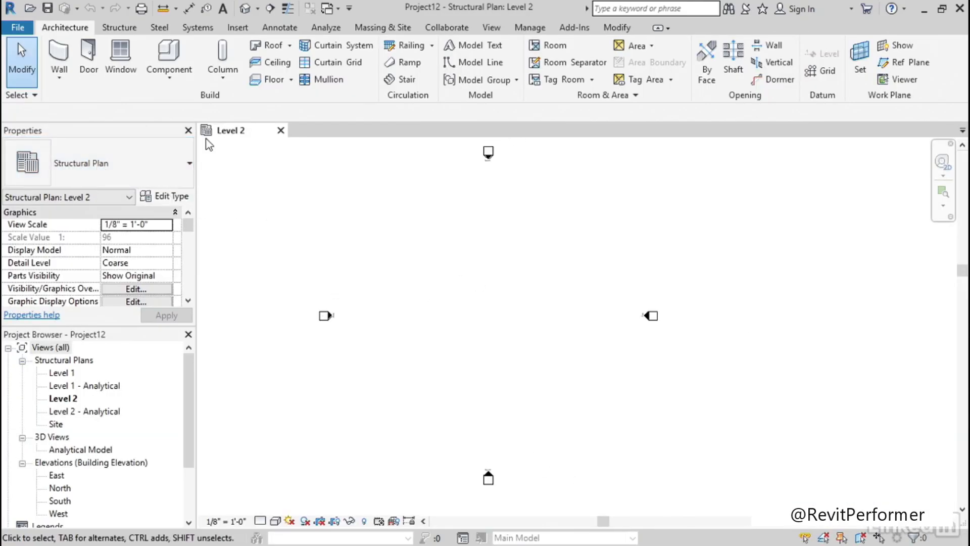
click(119, 27)
click(56, 56)
click(417, 238)
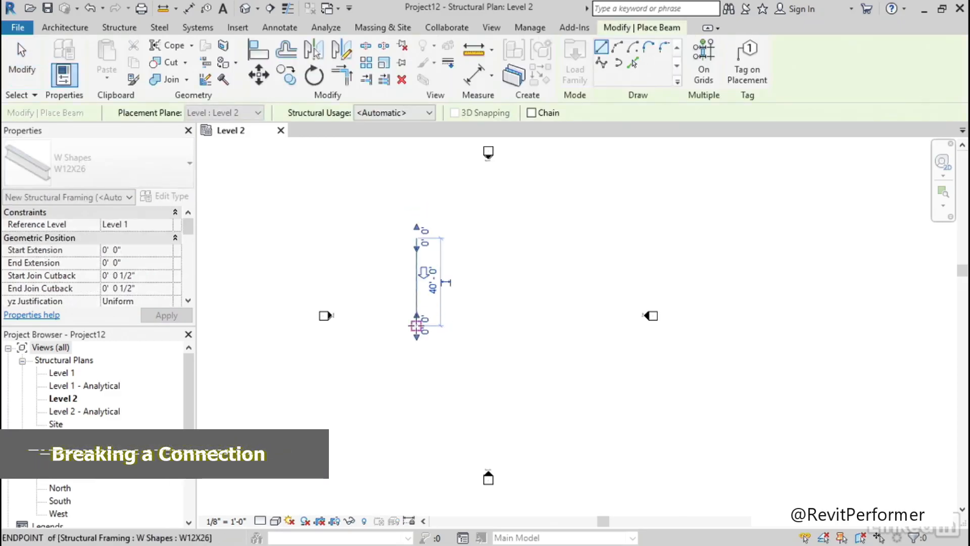
click(417, 281)
click(482, 281)
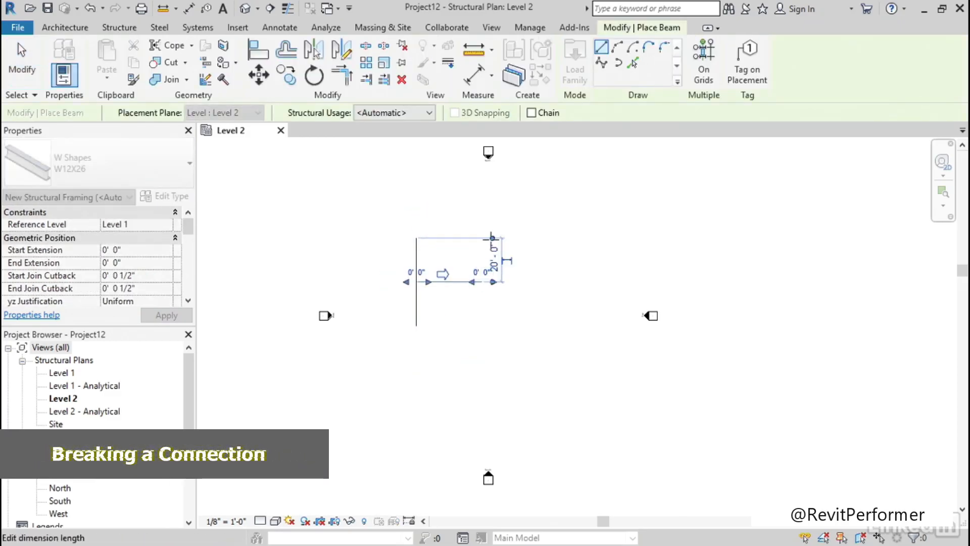
key(Escape)
key(Escape)
Open the 3D view at the beam joint and set its detail level to Fine and visual style to Hidden Line
click(245, 8)
scroll(558, 256, up, 3)
scroll(555, 307, up, 5)
click(260, 520)
click(283, 505)
click(276, 521)
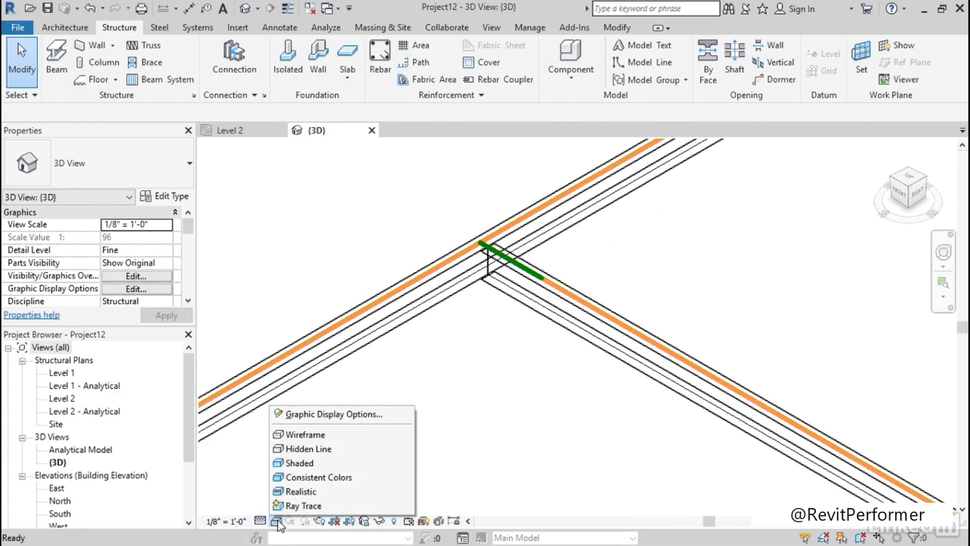
click(309, 449)
scroll(466, 348, down, 1)
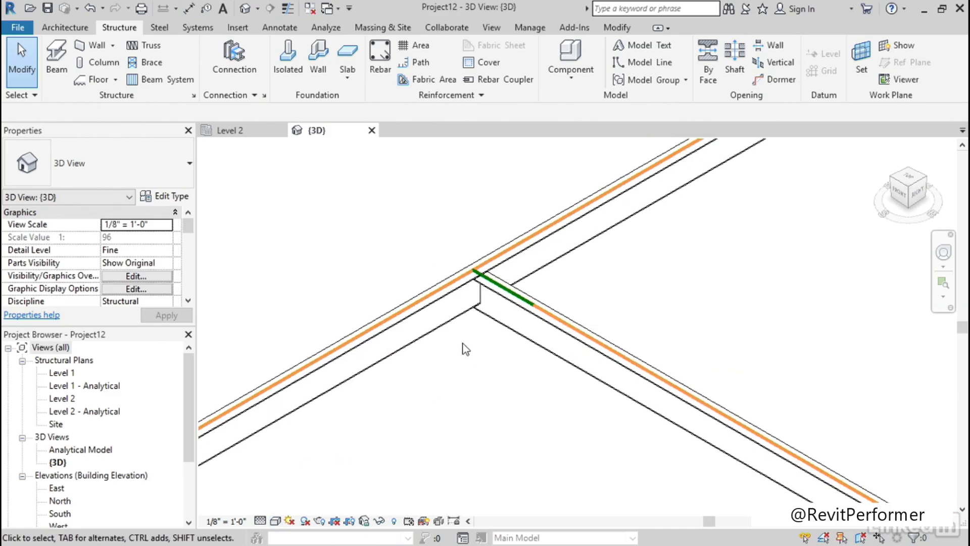
Load the Clip angle connection from the available structural connections into the project
click(264, 95)
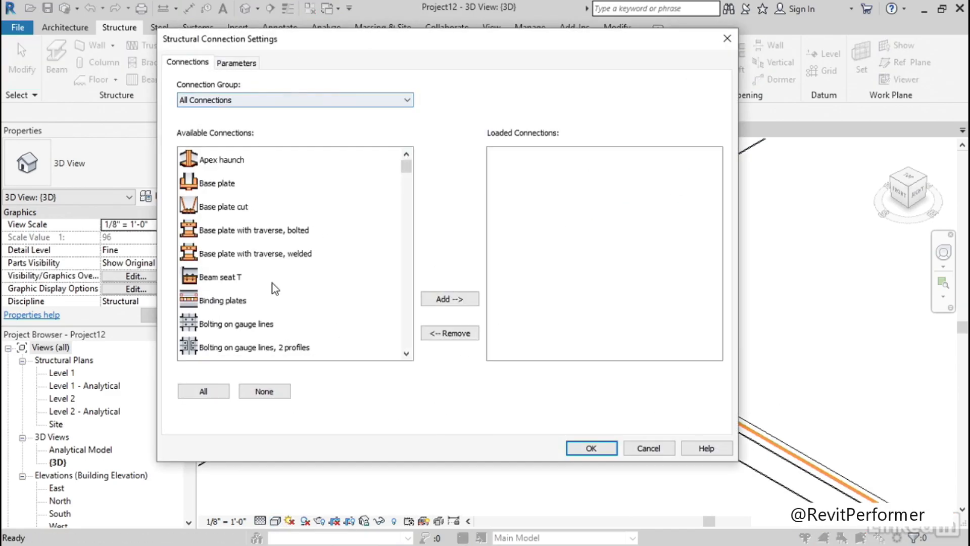
scroll(272, 283, down, 4)
click(295, 229)
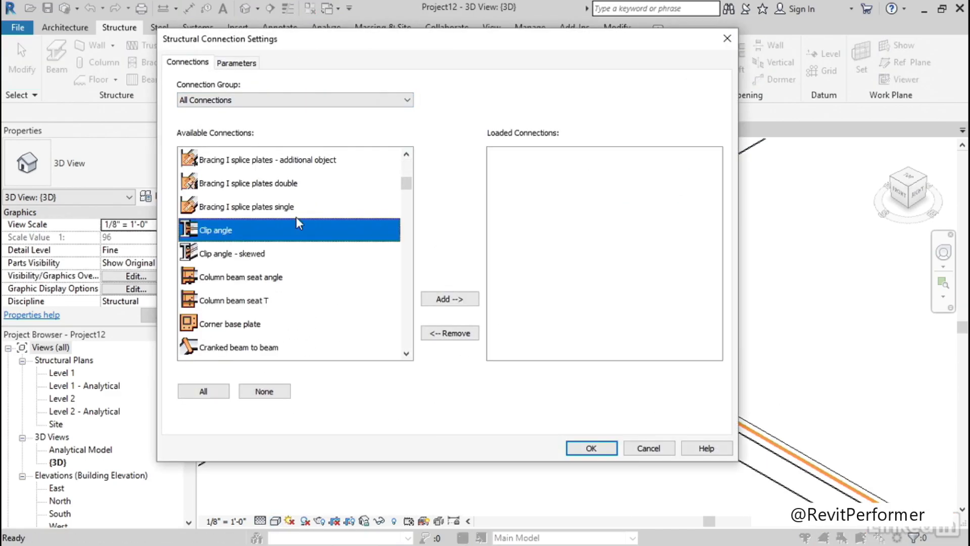
click(443, 302)
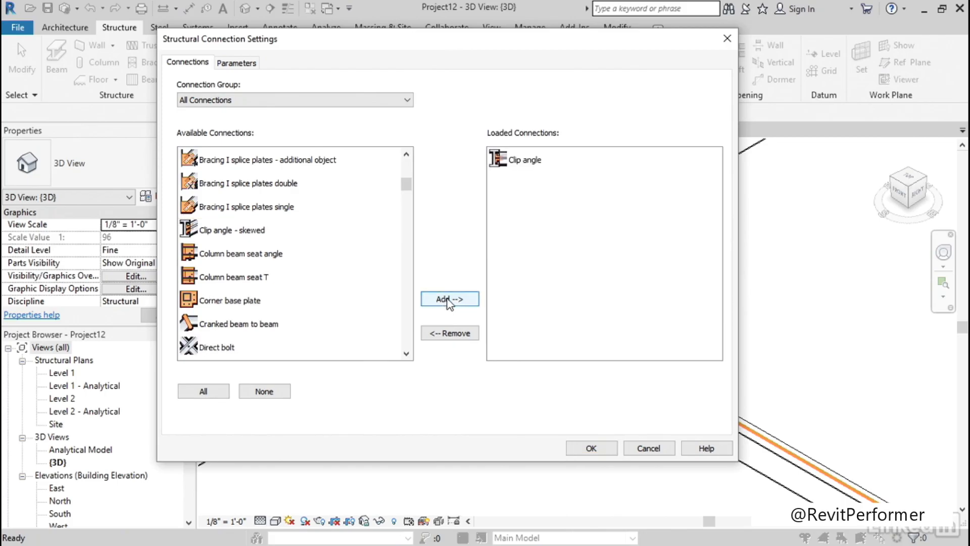
click(599, 450)
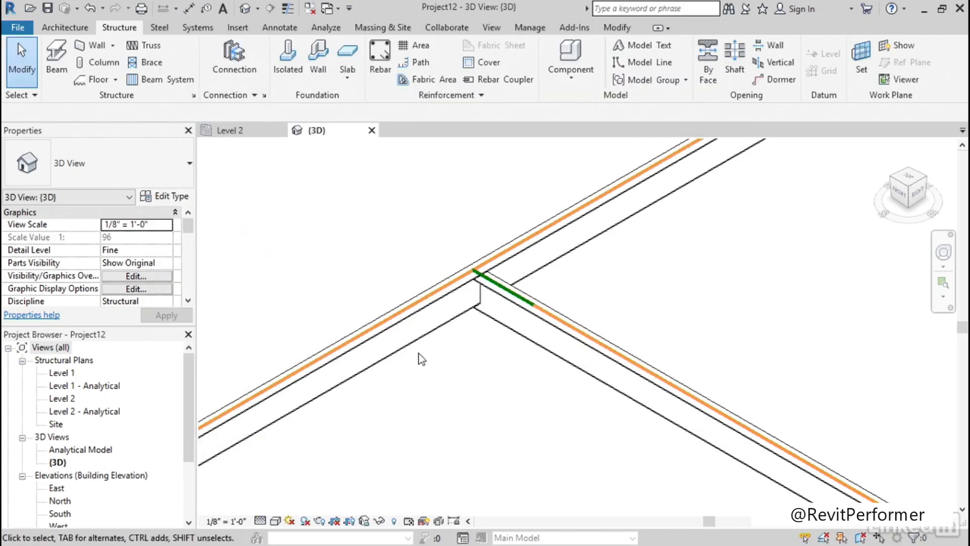
Place a Clip angle connection between the continuous W12X26 beam and the W12X26 beam framing into it
click(247, 55)
click(132, 164)
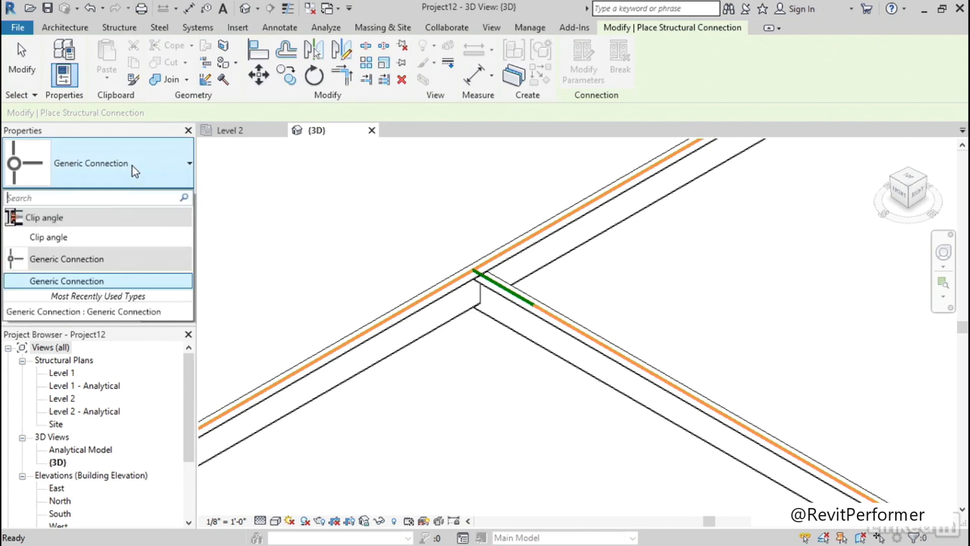
click(60, 237)
scroll(468, 379, up, 3)
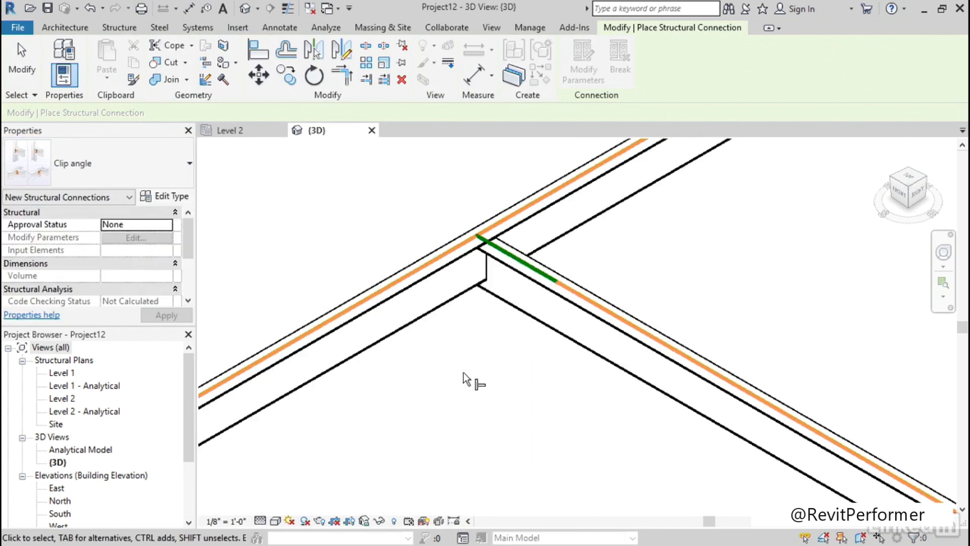
click(452, 297)
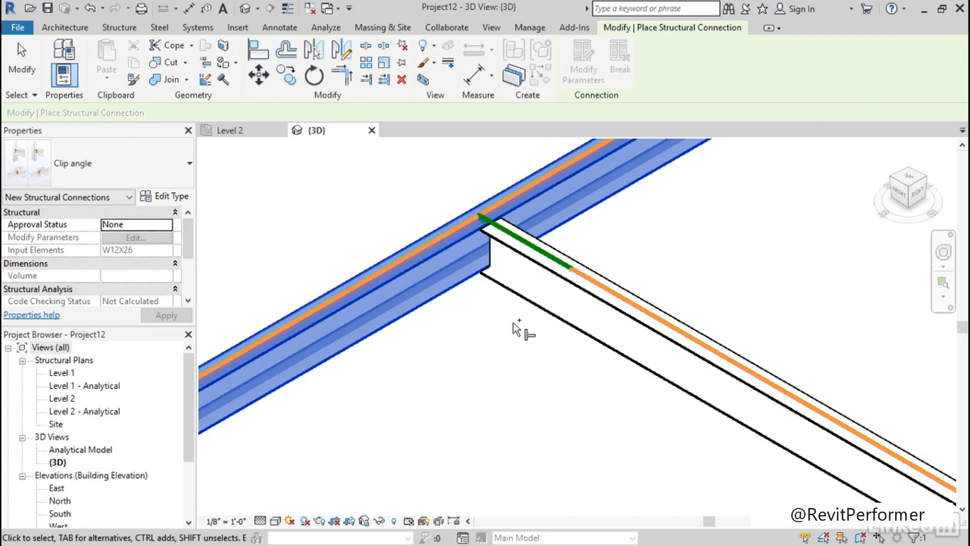
click(540, 312)
middle_drag(494, 326, 464, 383)
key(Return)
Break the placed clip angle connection into its separate elements and check that a bolt group can be selected on its own
scroll(494, 290, up, 5)
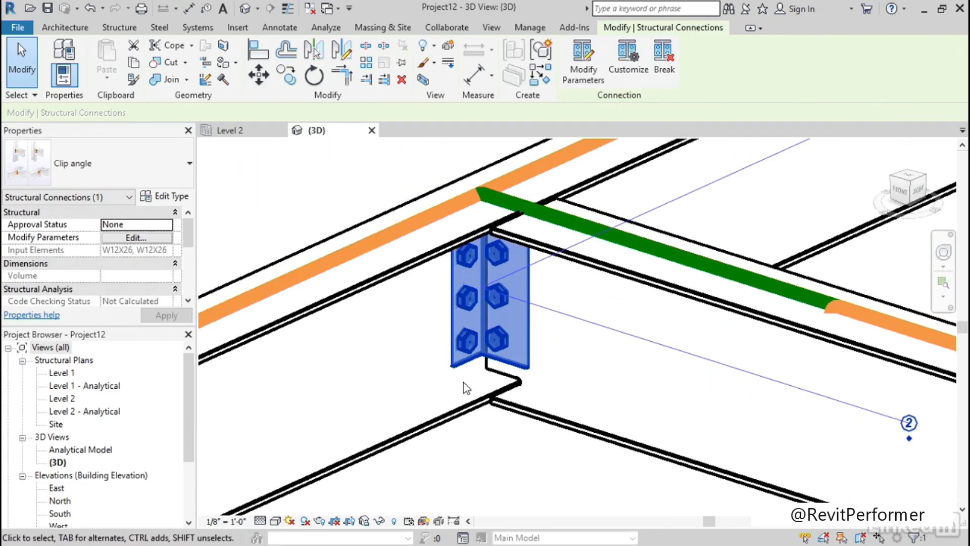
click(665, 65)
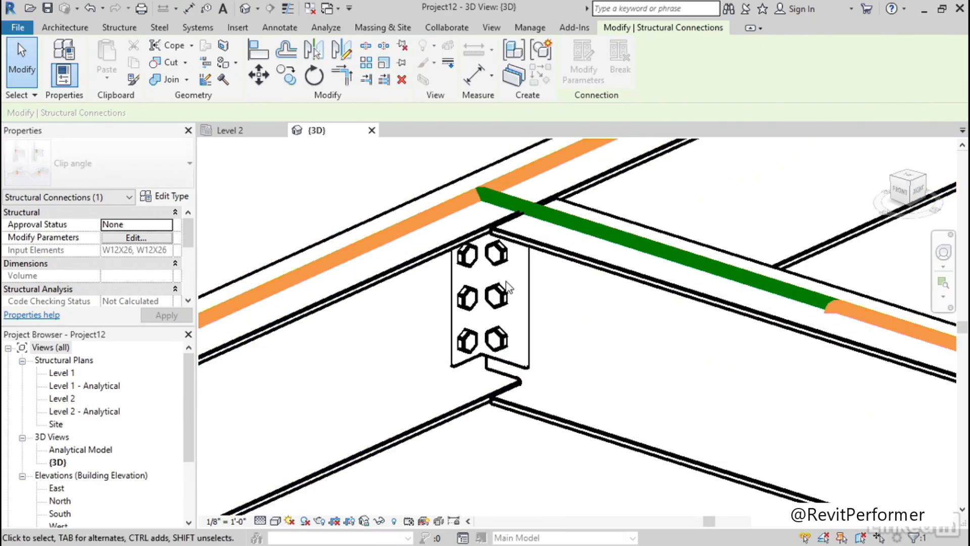
click(496, 296)
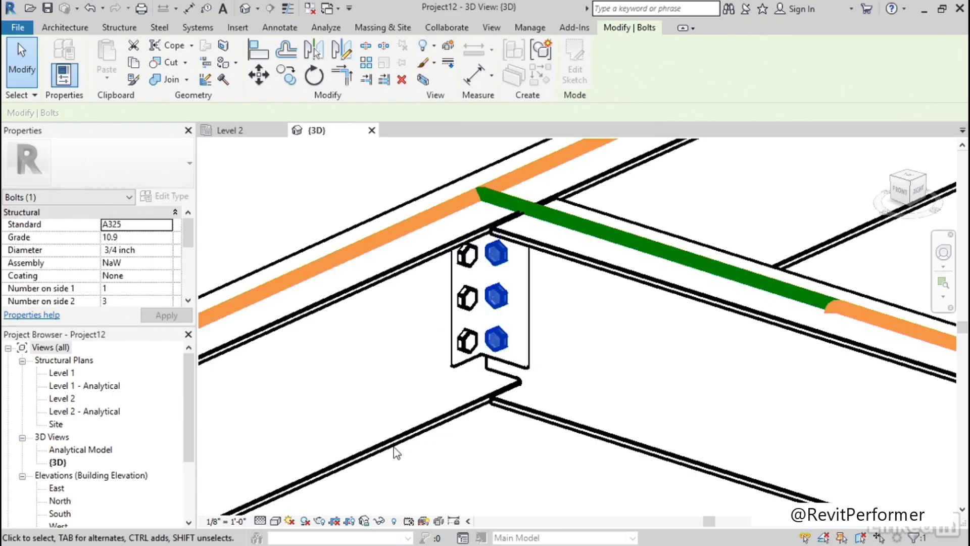
scroll(353, 394, up, 5)
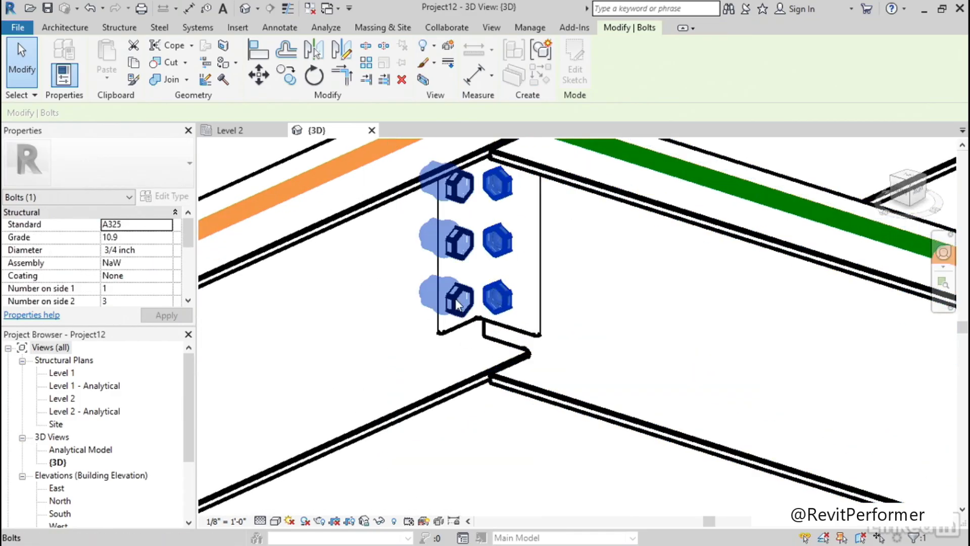
key(Escape)
Inspect the separated L4X3X1/4 angle's type and the bolt group from both sides of the beam web
click(529, 333)
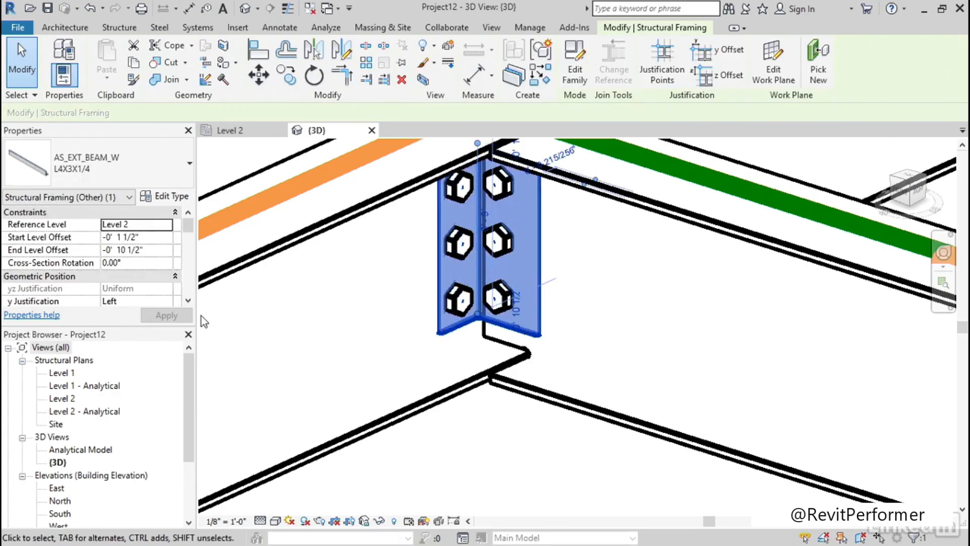
click(125, 173)
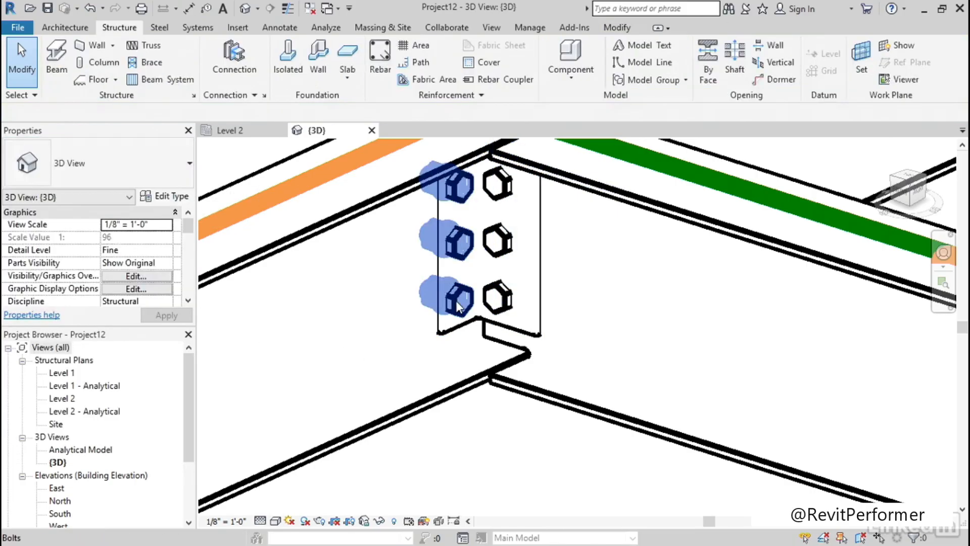
click(459, 306)
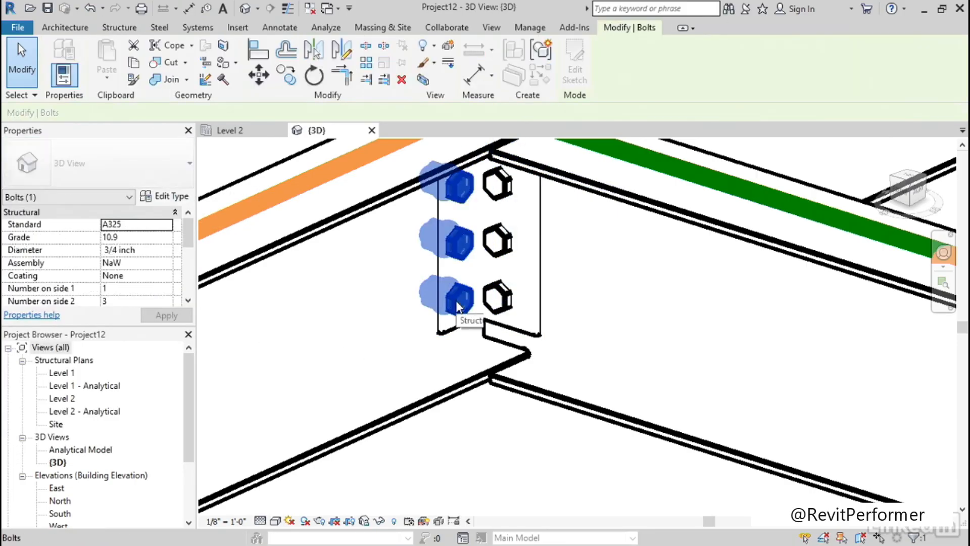
shift+middle_drag(326, 316, 504, 311)
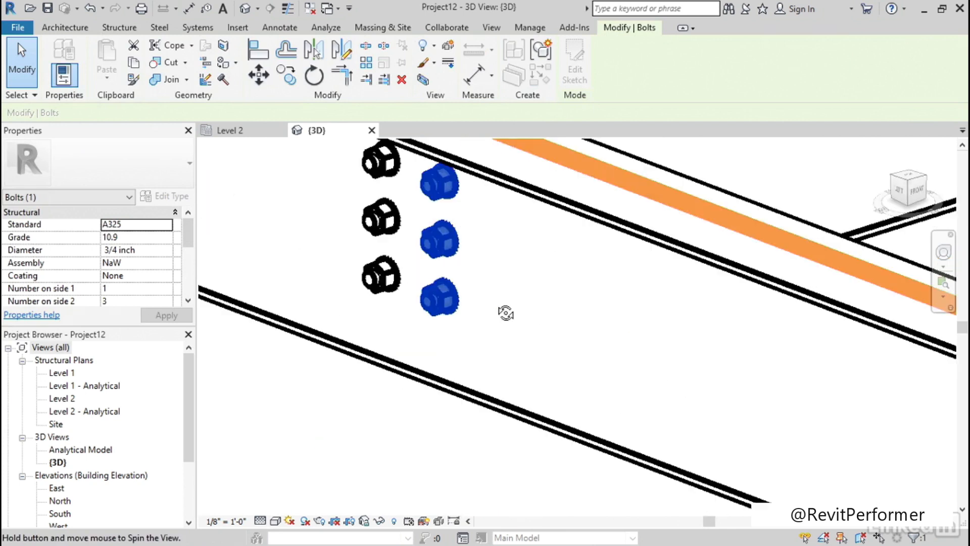
scroll(390, 312, up, 5)
key(Escape)
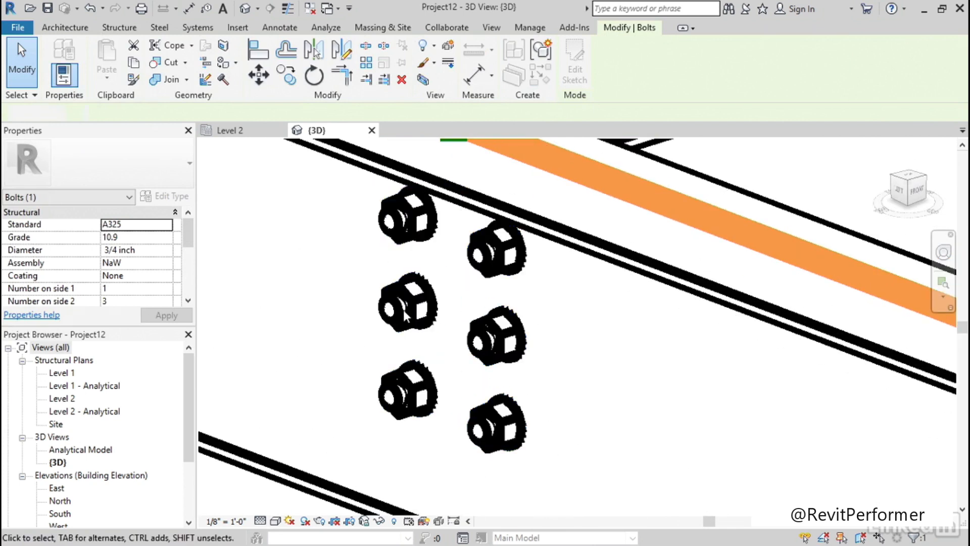
Review the Standard options available for a separated bolt group, keeping A325
click(403, 310)
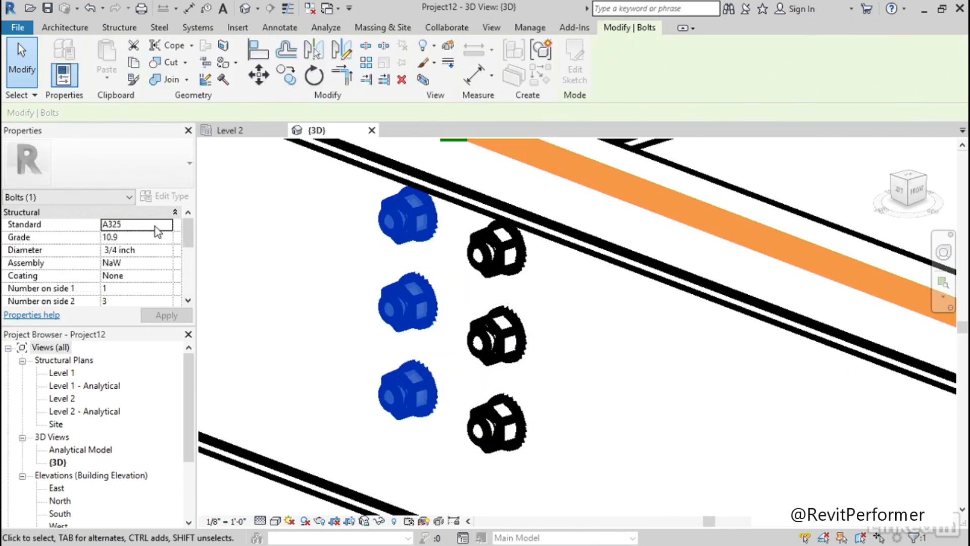
click(166, 225)
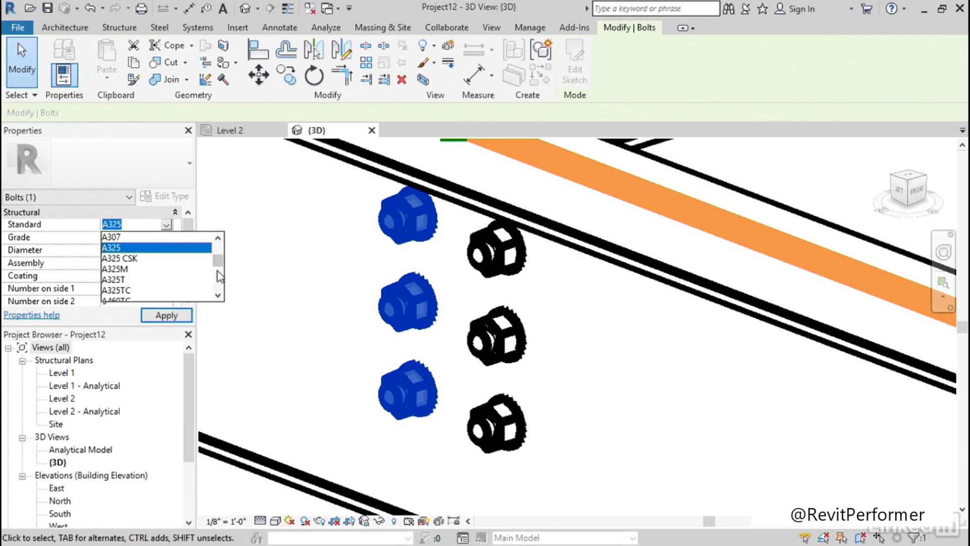
drag(218, 256, 225, 273)
click(256, 267)
scroll(267, 270, down, 4)
click(435, 312)
scroll(454, 291, down, 3)
shift+middle_drag(479, 302, 454, 310)
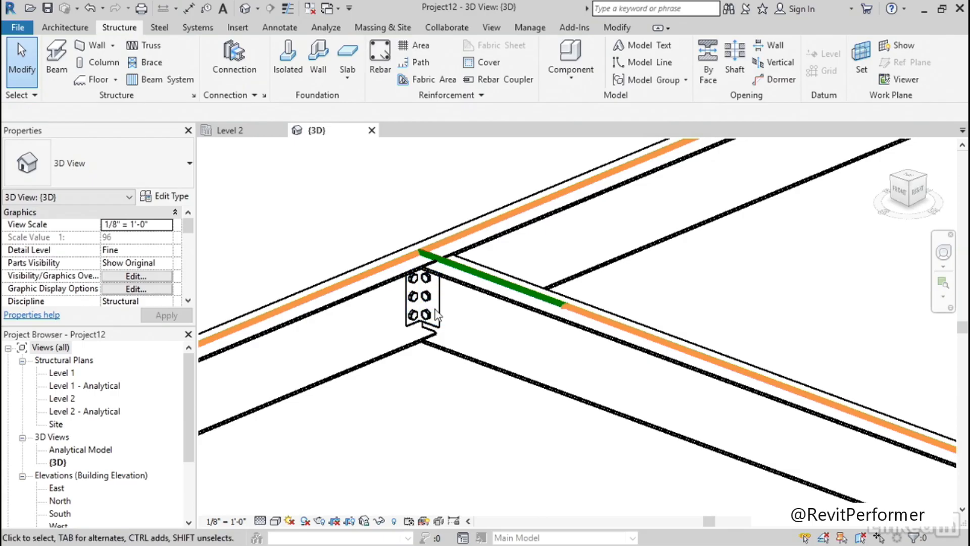
click(443, 323)
mouse_move(438, 395)
shift+middle_down()
mouse_move(428, 408)
mouse_move(409, 388)
mouse_move(434, 392)
shift+middle_up()
scroll(409, 389, up, 2)
click(435, 388)
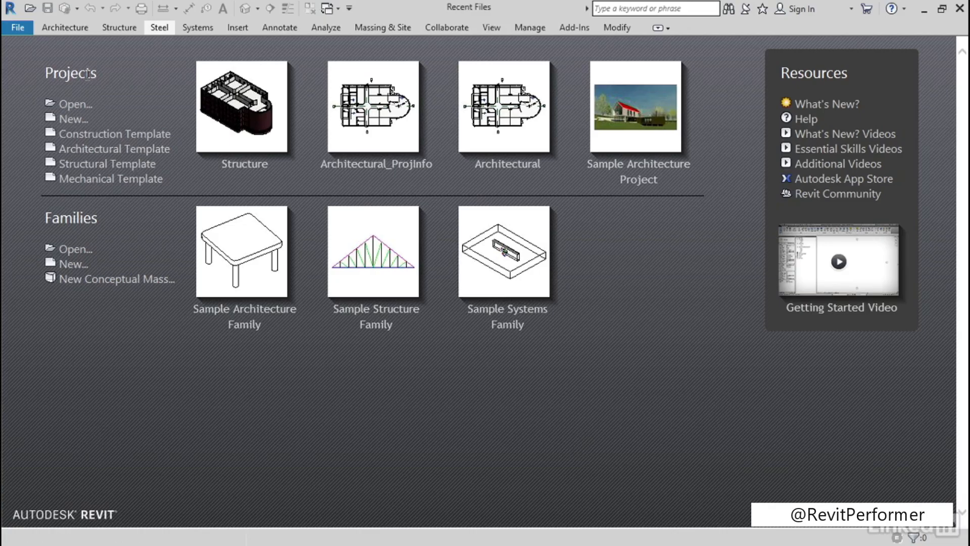
Start a project from the Structural Template and draw a vertical W12X26 beam about 27' long in the Level 2 plan
click(117, 168)
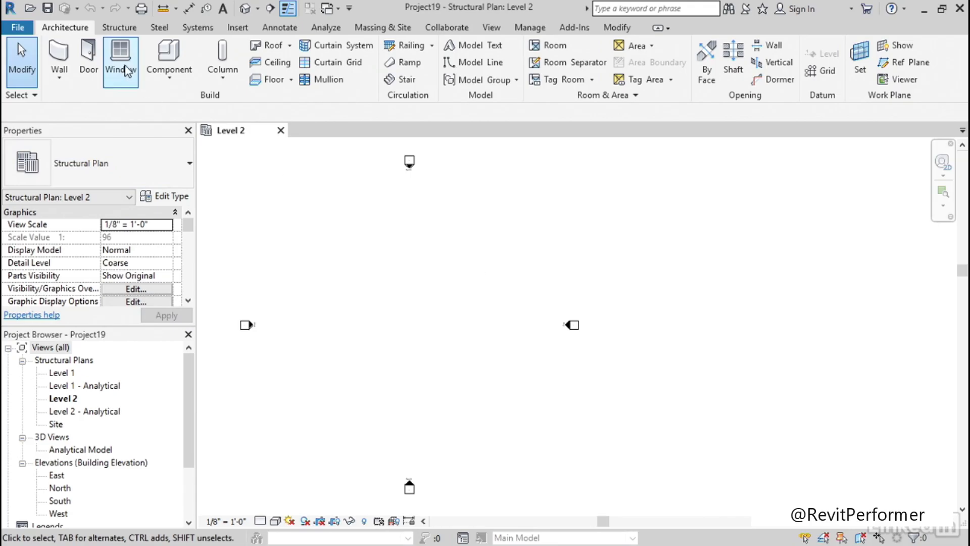
click(123, 31)
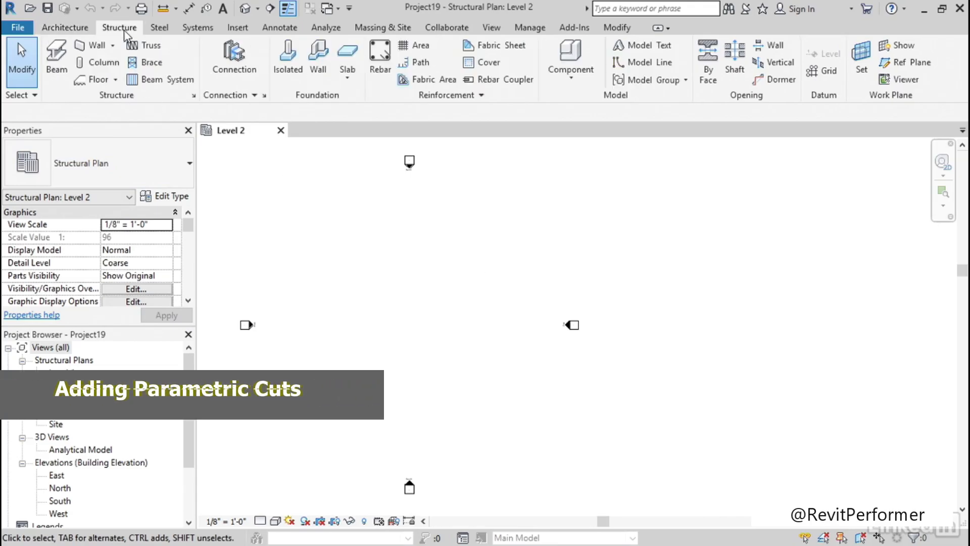
click(57, 71)
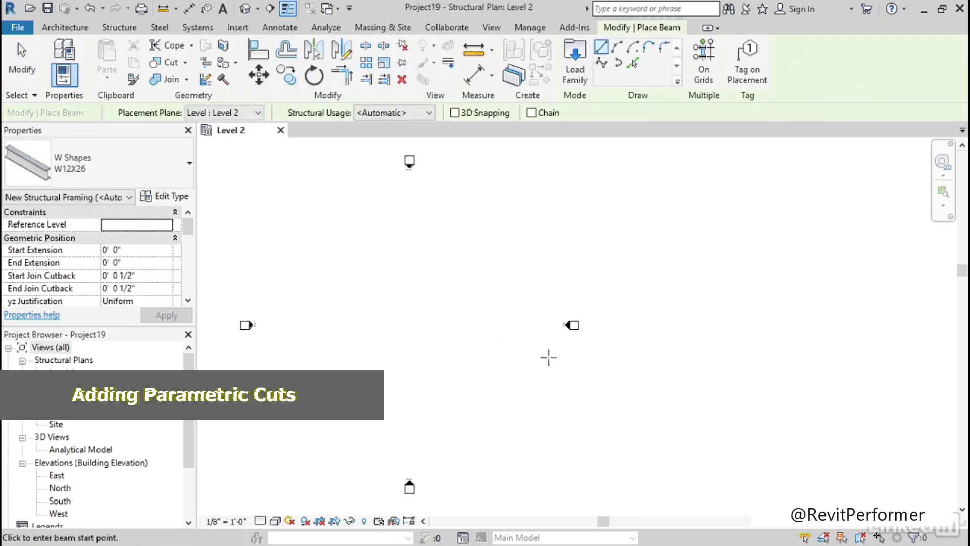
click(401, 255)
click(401, 317)
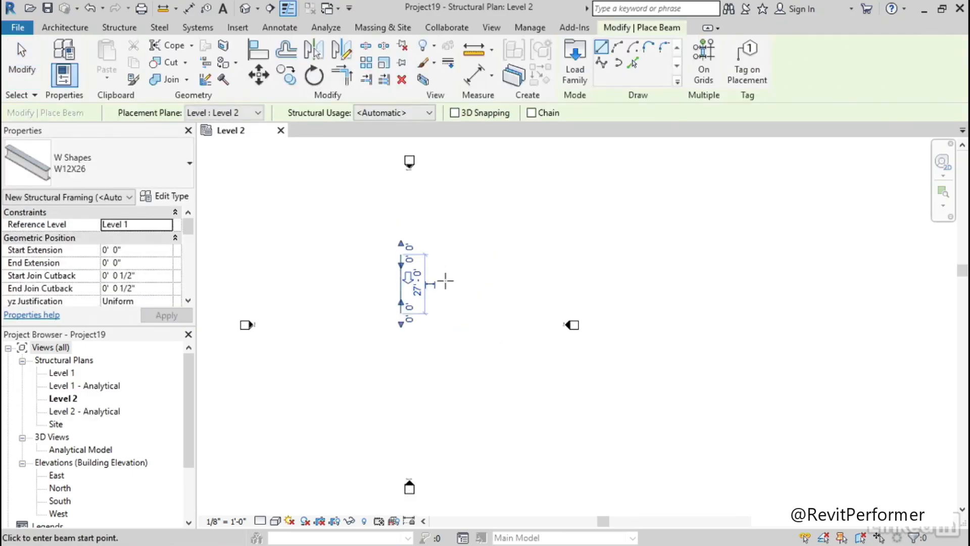
Draw a horizontal W12X26 beam about 17' long crossing the vertical beam near its middle
scroll(440, 278, up, 5)
middle_drag(438, 279, 488, 262)
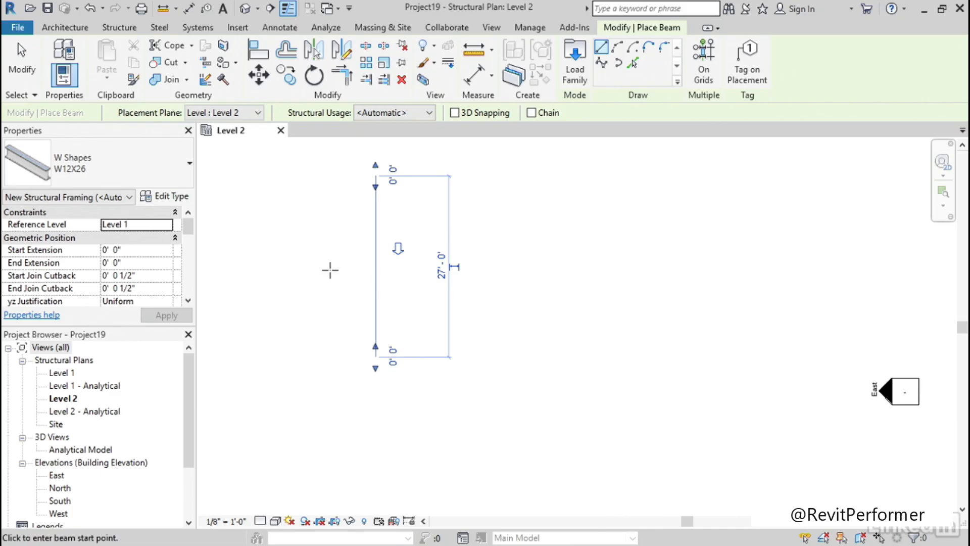
click(316, 262)
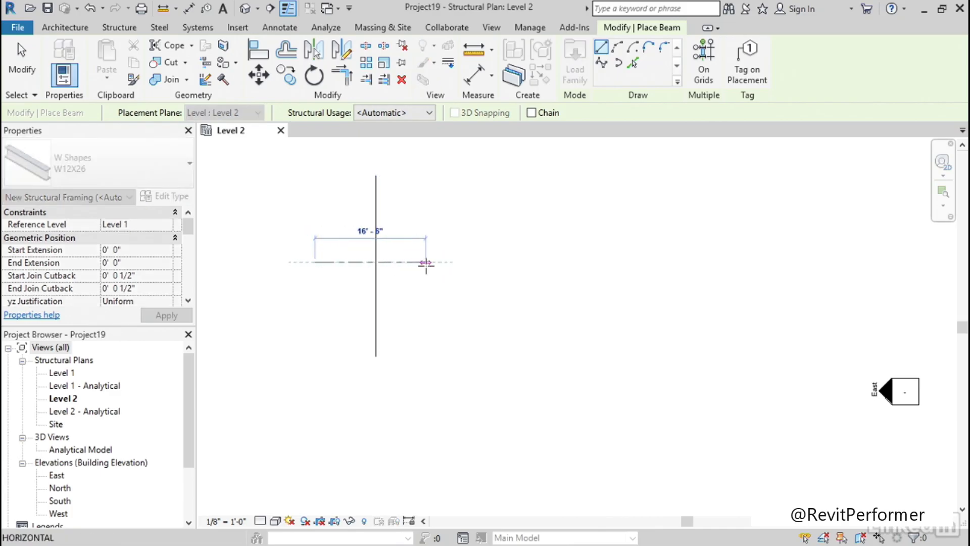
click(430, 263)
key(Escape)
key(Escape)
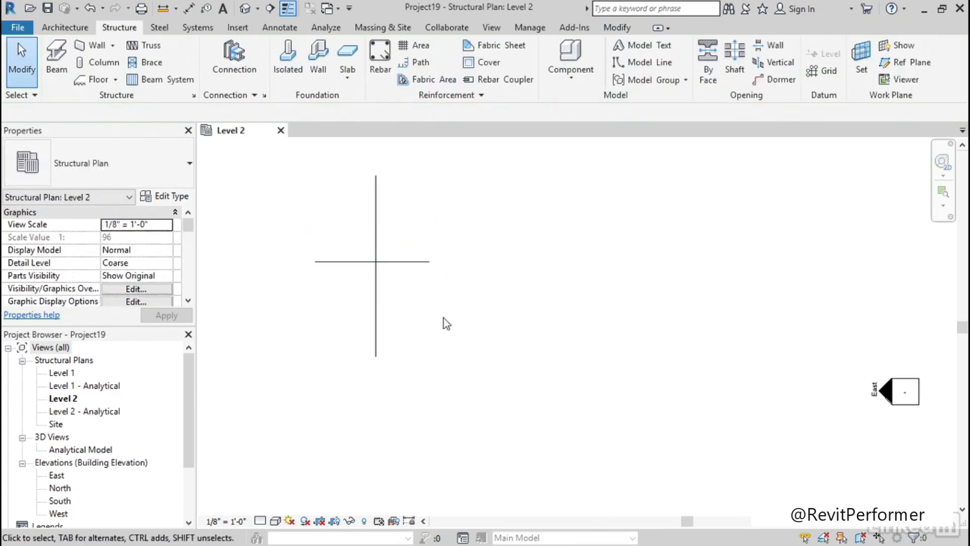
Open the default 3D view of the two crossing beams
middle_drag(414, 313, 441, 318)
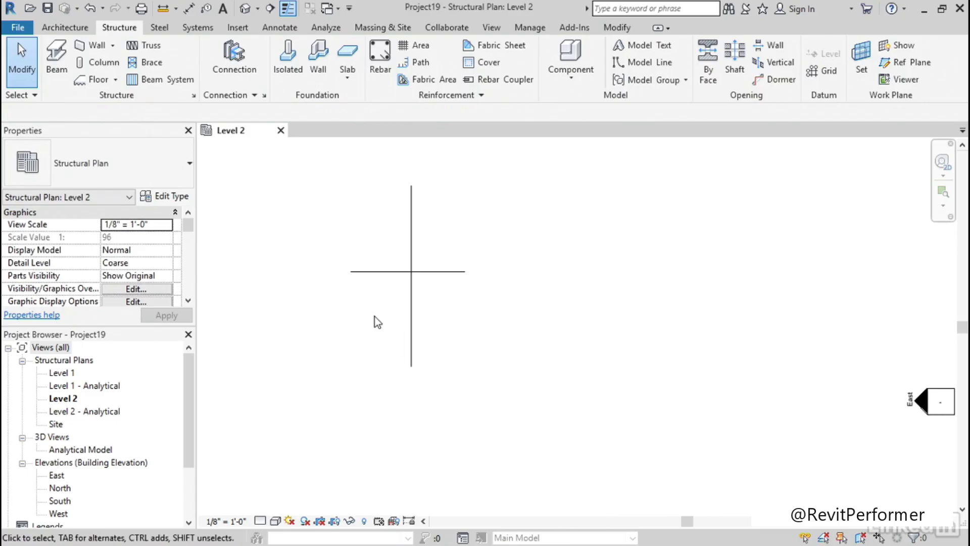
scroll(379, 311, up, 2)
middle_drag(381, 300, 380, 329)
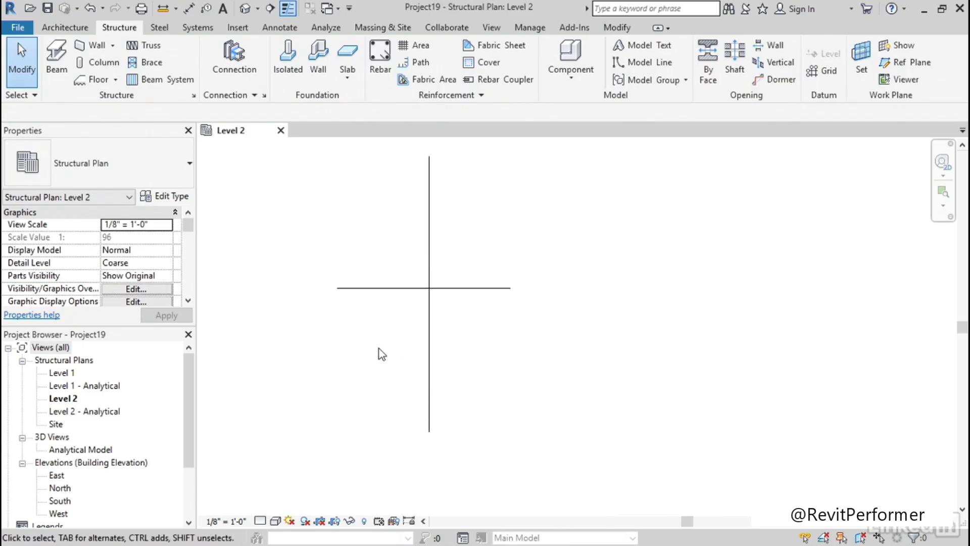
click(246, 10)
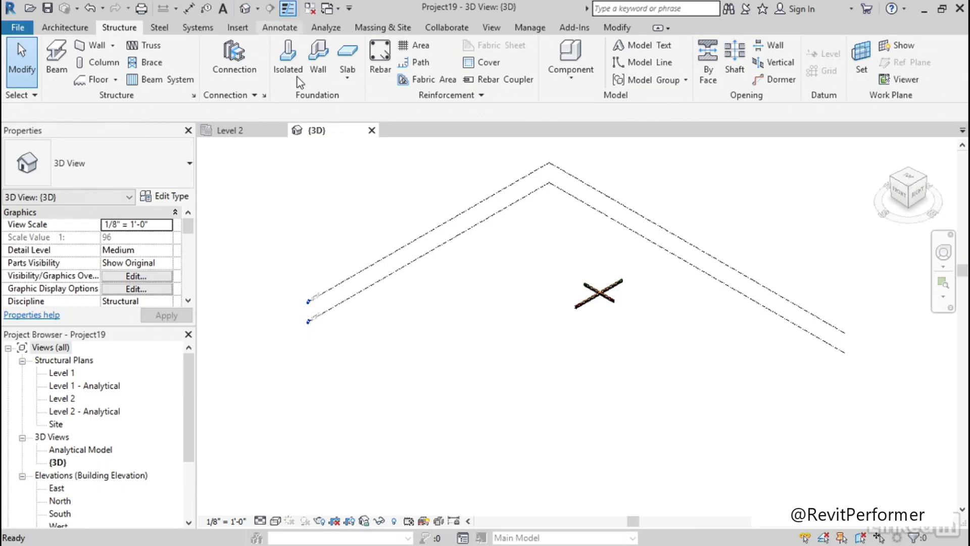
scroll(623, 297, up, 6)
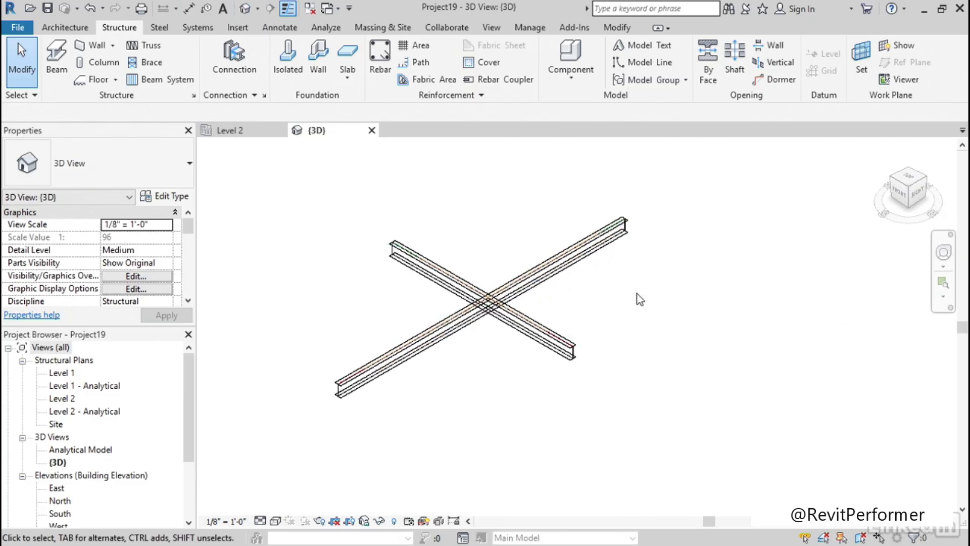
middle_drag(462, 381, 485, 369)
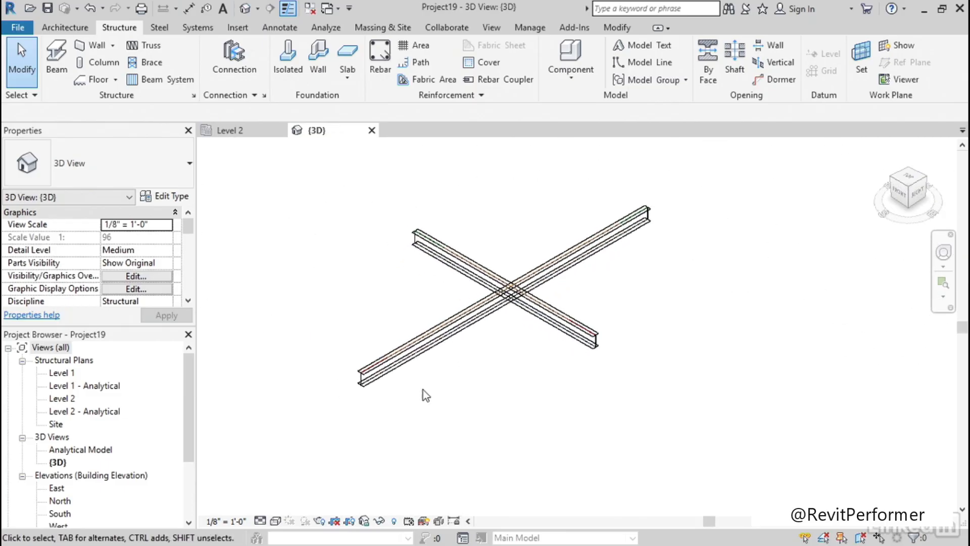
Set the 3D view's detail level to Fine and its visual style to Hidden Line
click(259, 522)
click(275, 505)
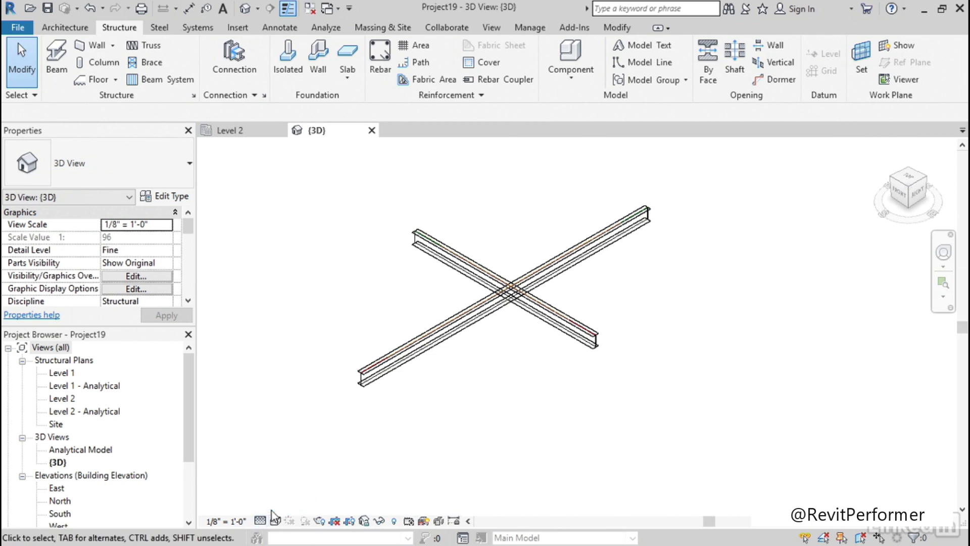
click(275, 521)
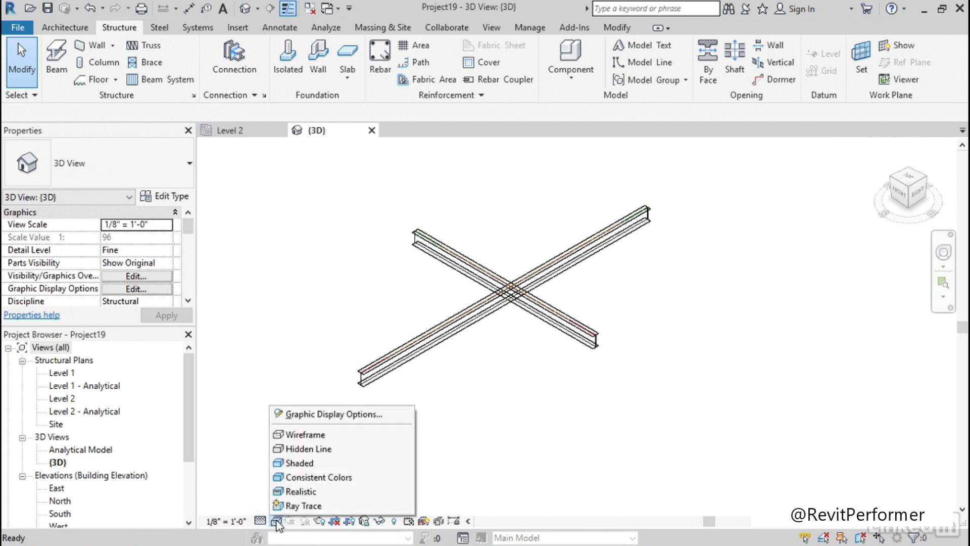
click(306, 449)
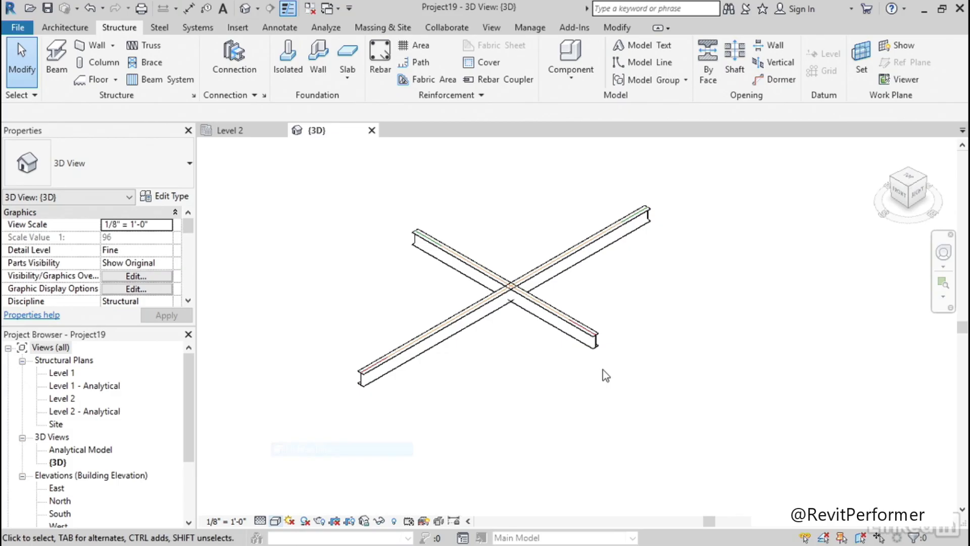
scroll(522, 333, up, 4)
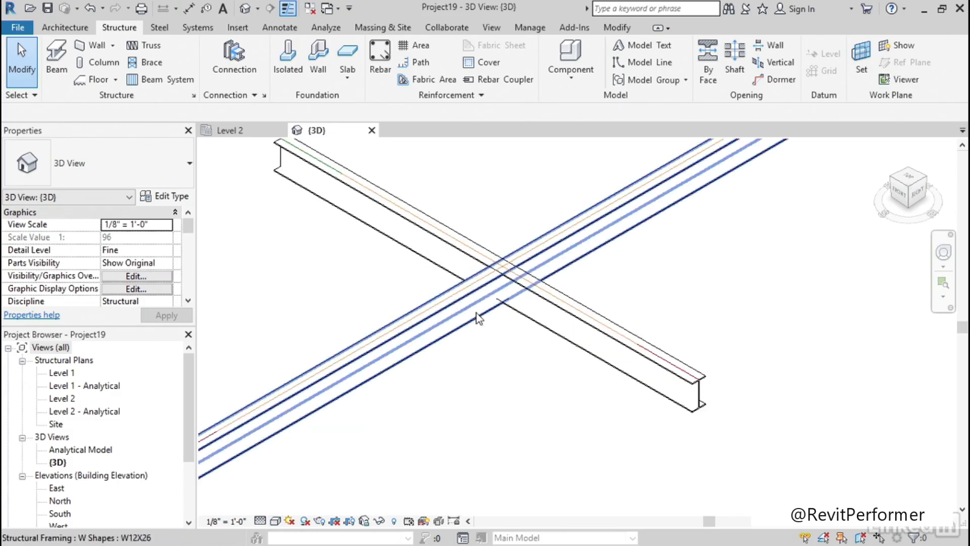
Change the longer beam's type to W16X26
click(457, 305)
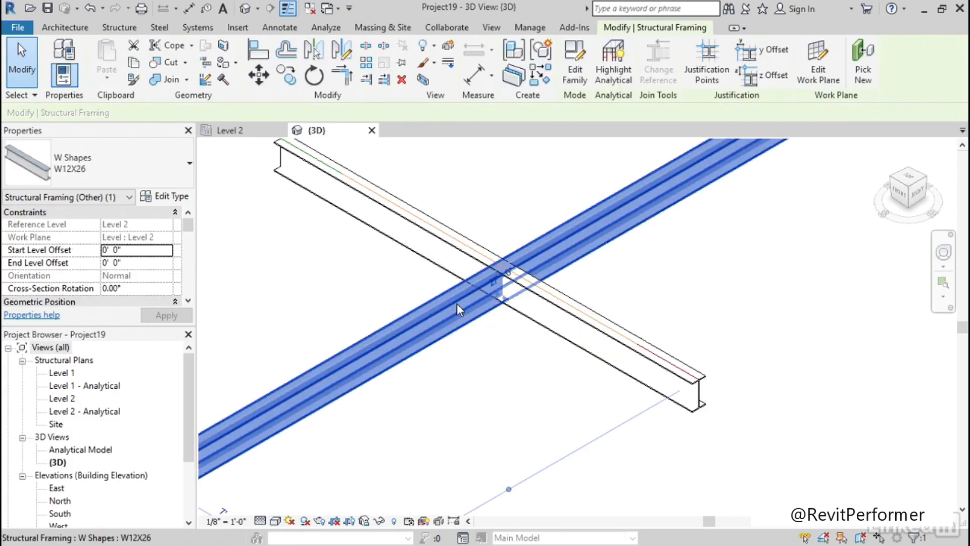
click(154, 163)
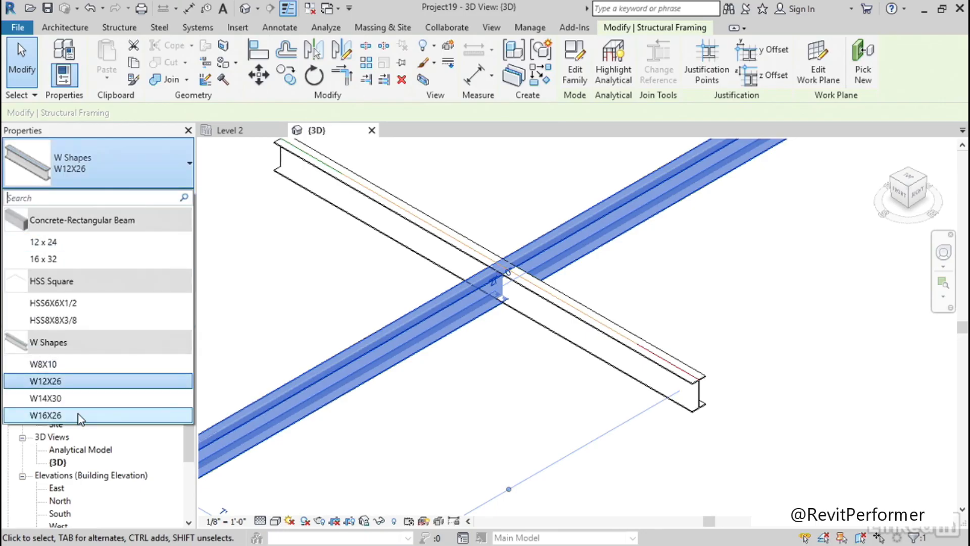
click(91, 402)
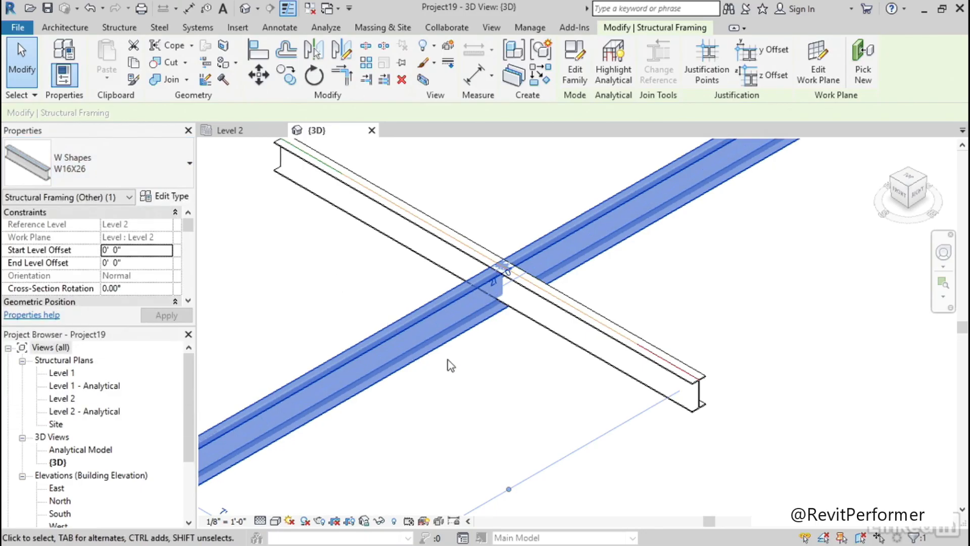
click(447, 360)
Set both the start and end level offsets of the shorter W12X26 beam to -2"
middle_drag(498, 360, 518, 391)
click(527, 330)
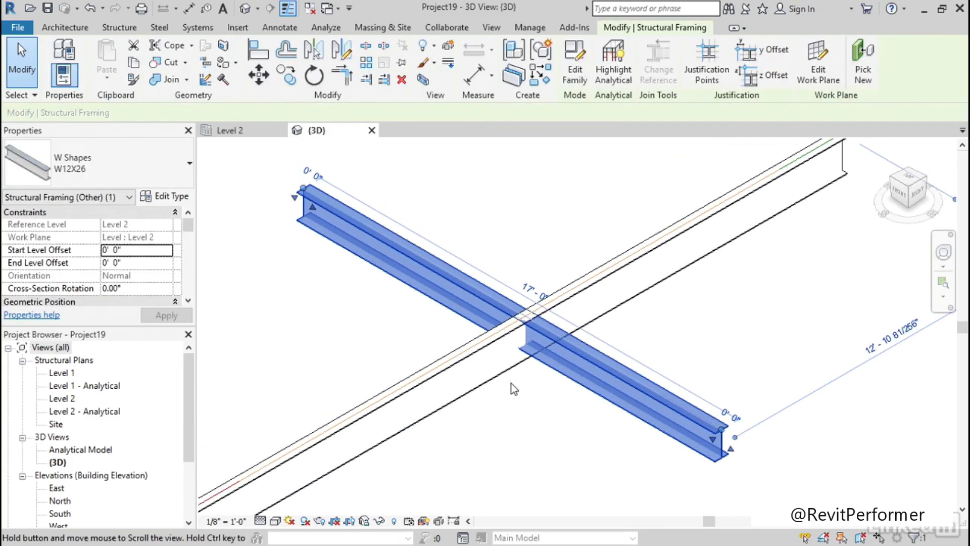
click(514, 380)
click(554, 365)
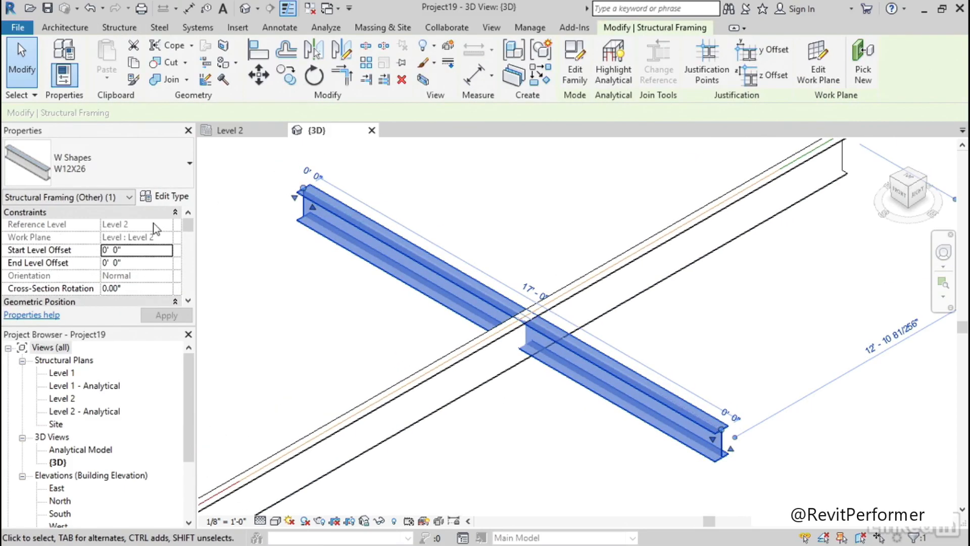
click(142, 250)
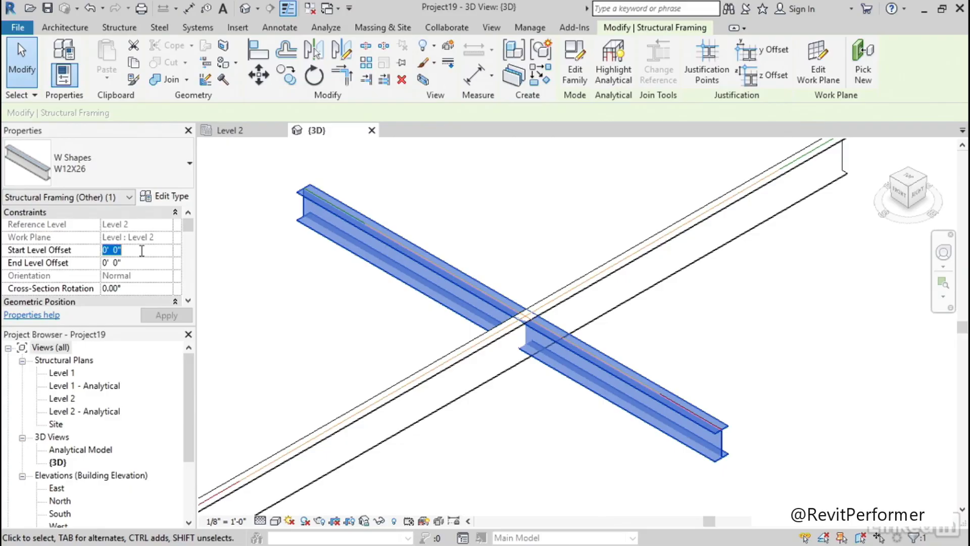
text(-2)
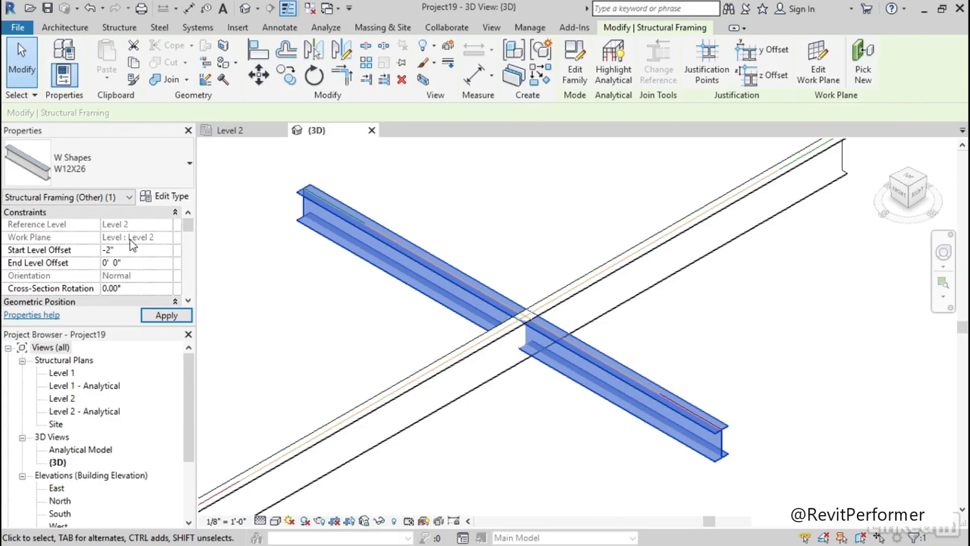
click(142, 263)
click(141, 248)
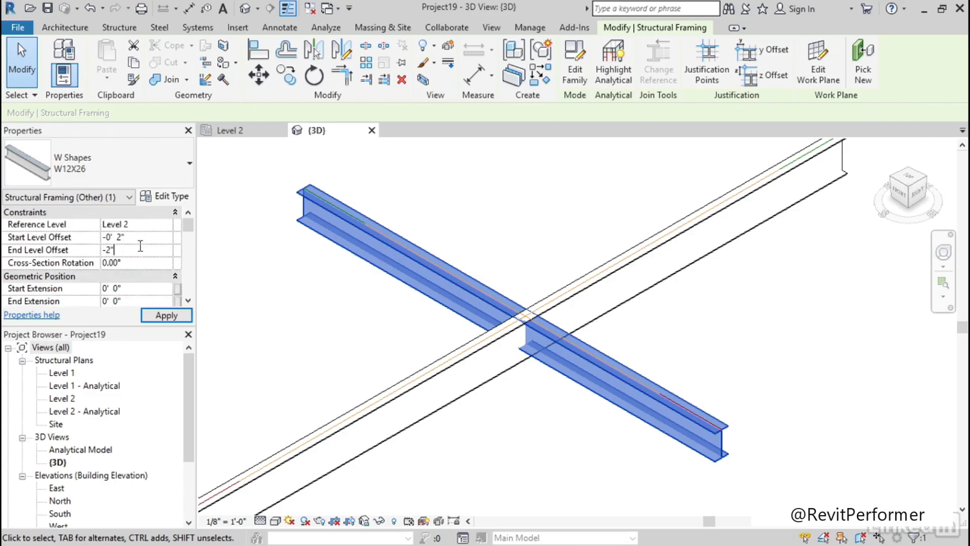
key(Return)
middle_drag(516, 405, 552, 418)
click(521, 417)
scroll(577, 389, down, 1)
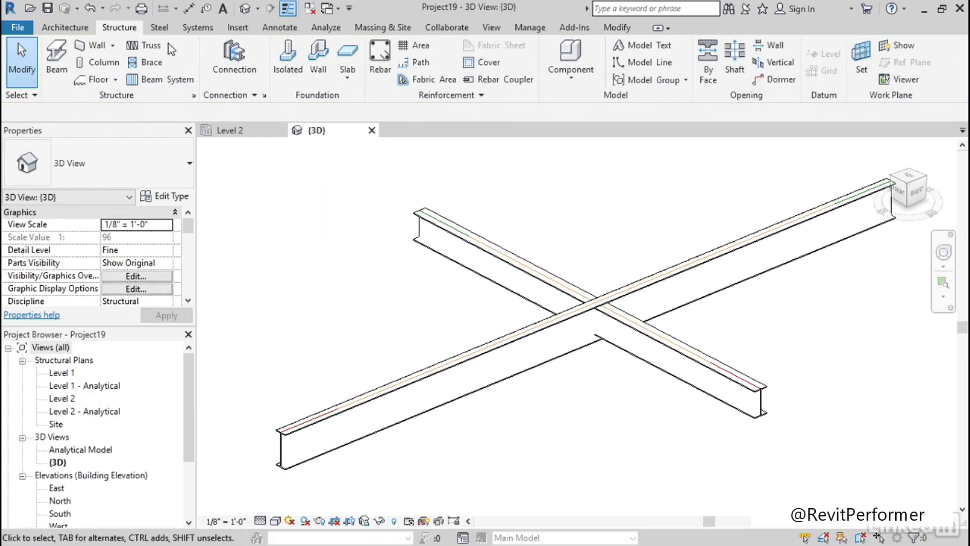
Create a Cut Through at the crossing, picking the longer W16X26 beam first and the W12X26 beam second
click(158, 28)
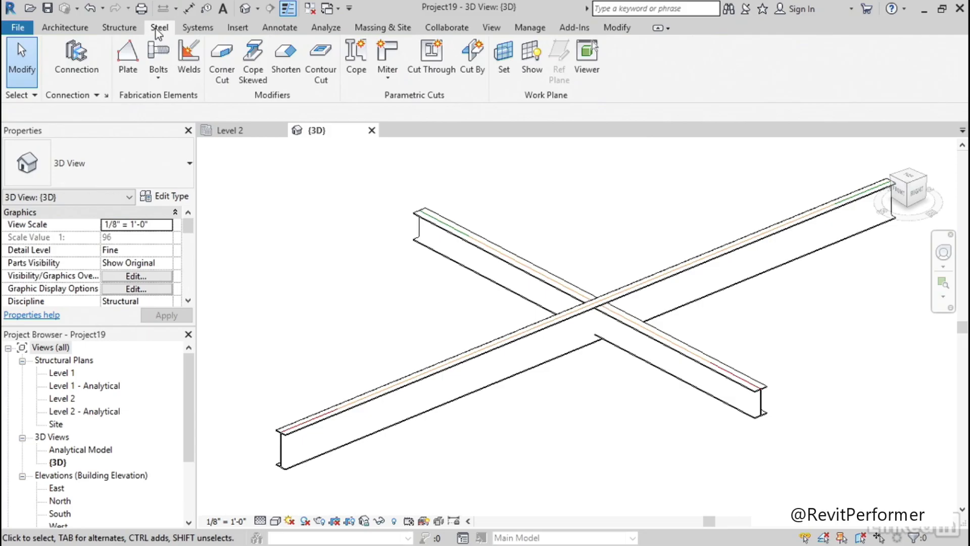
click(430, 73)
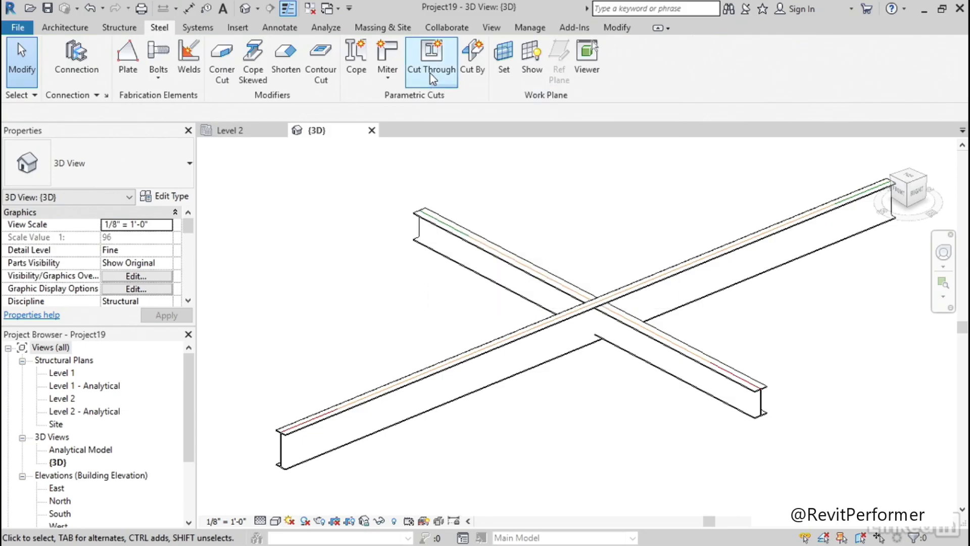
middle_drag(581, 232, 508, 215)
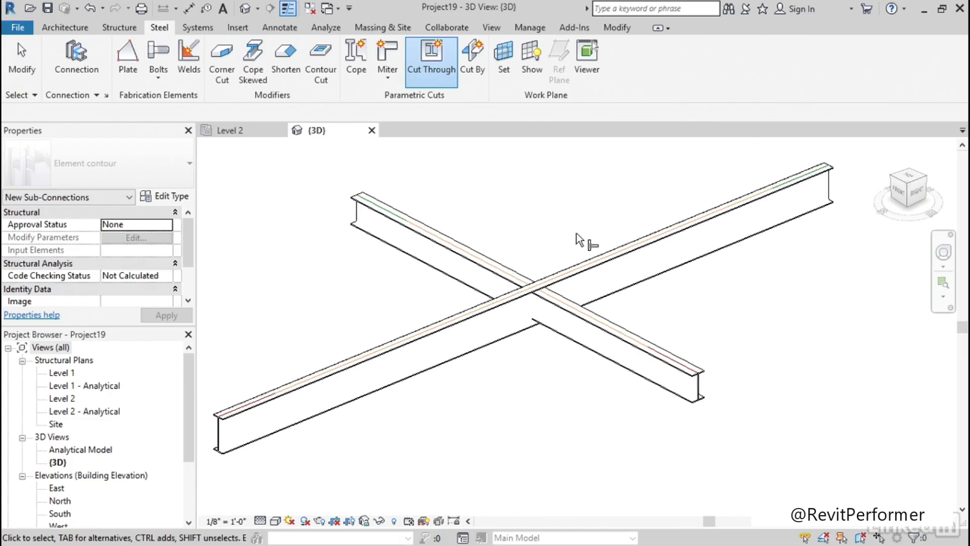
click(578, 273)
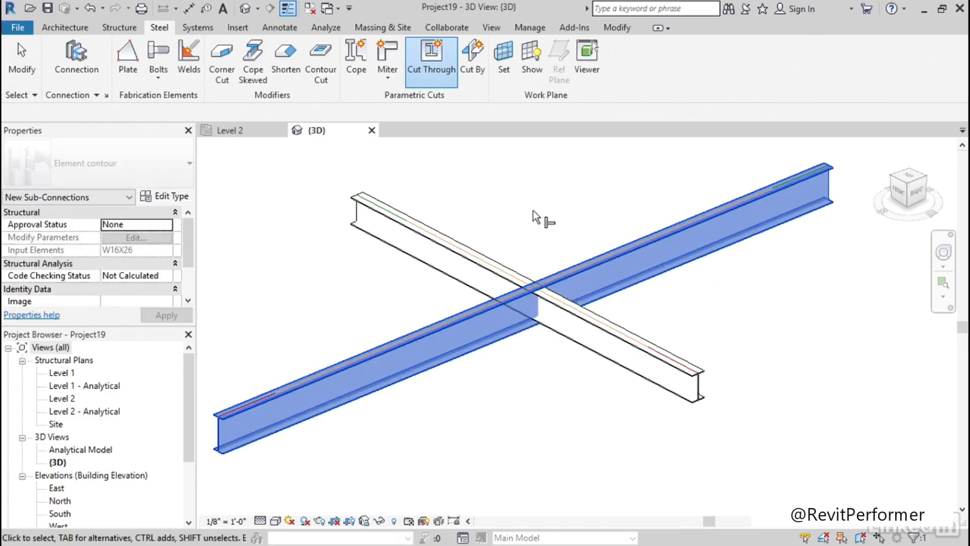
ctrl+click(437, 231)
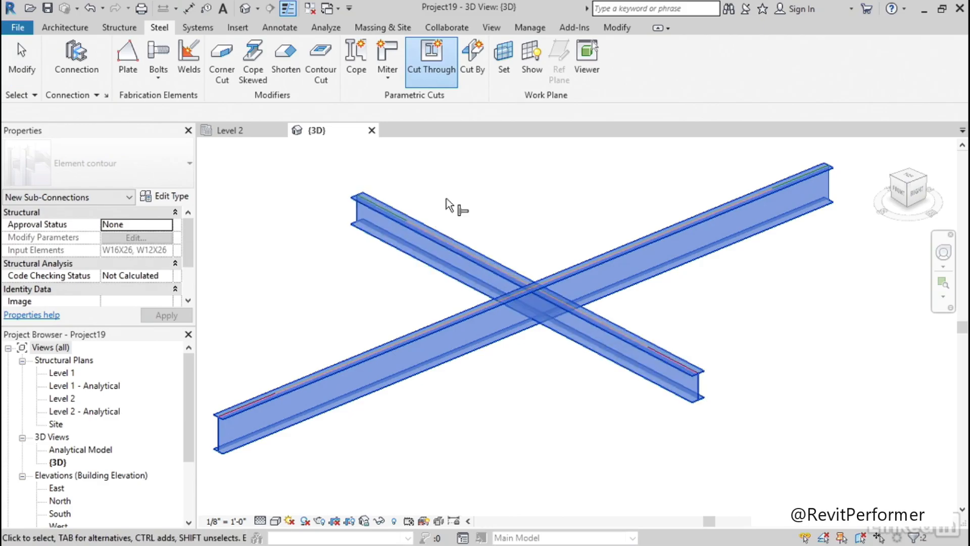
key(Return)
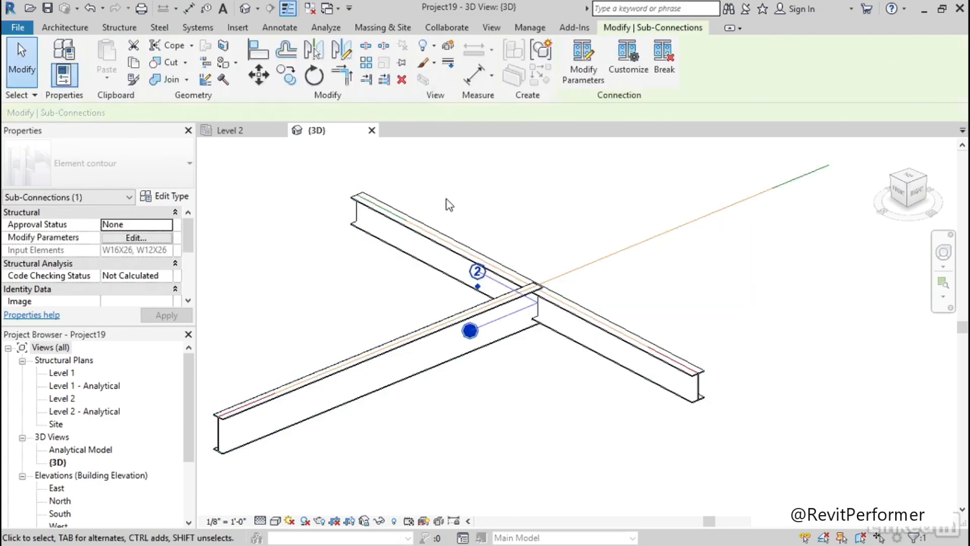
Turn off Create shortening and Welding in the parameters of the Element contour cut at the beam crossing
mouse_move(586, 298)
shift+middle_down()
mouse_move(506, 271)
mouse_move(528, 232)
mouse_move(560, 286)
mouse_move(595, 301)
mouse_move(596, 322)
mouse_move(587, 301)
shift+middle_up()
scroll(589, 301, up, 2)
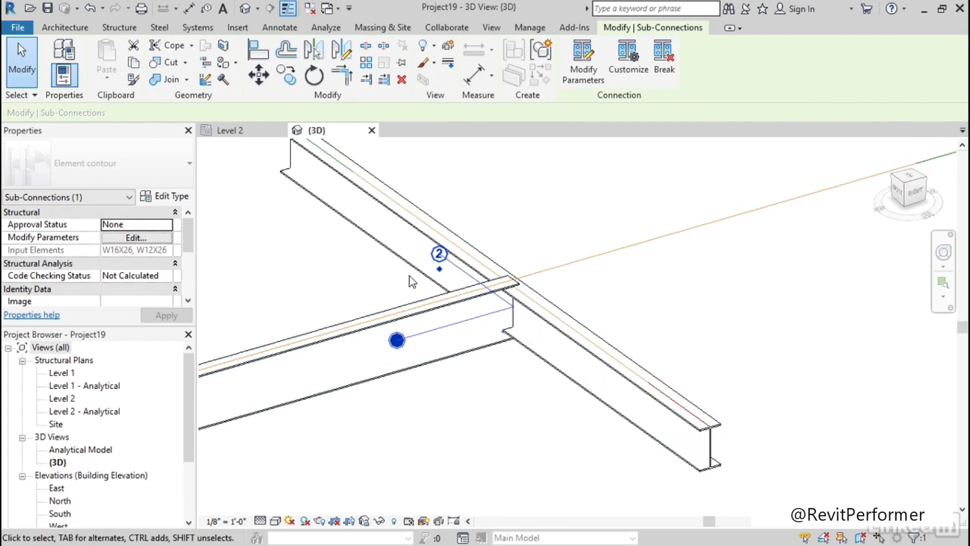
click(581, 65)
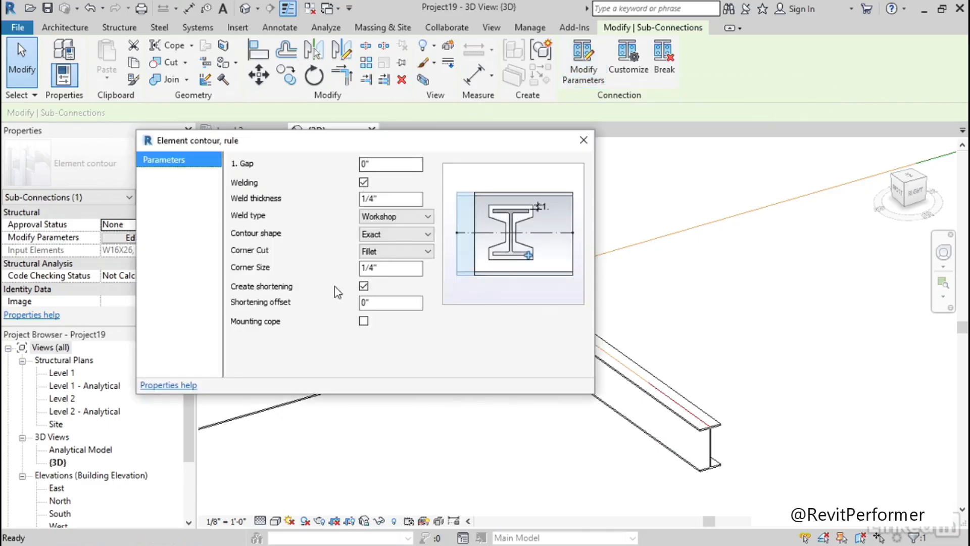
click(364, 286)
drag(429, 141, 406, 180)
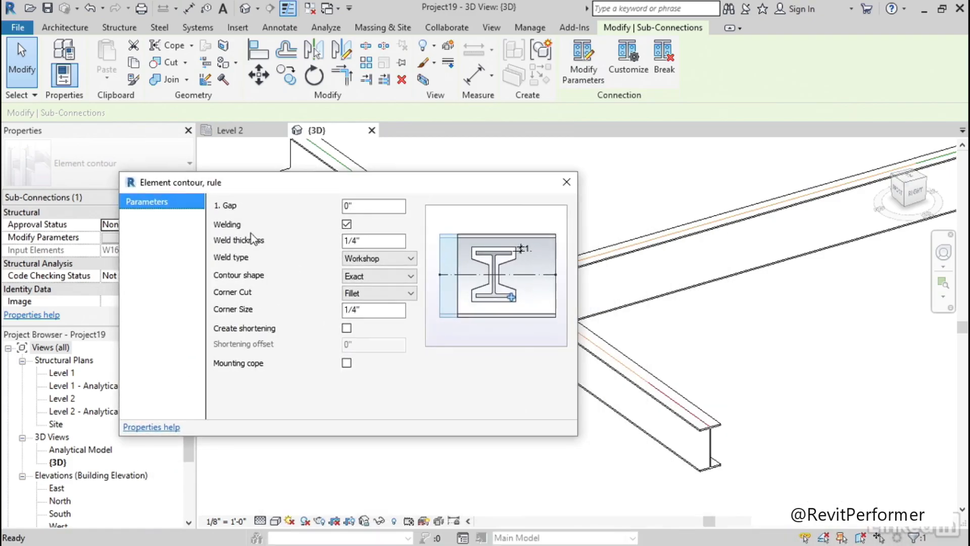
click(347, 225)
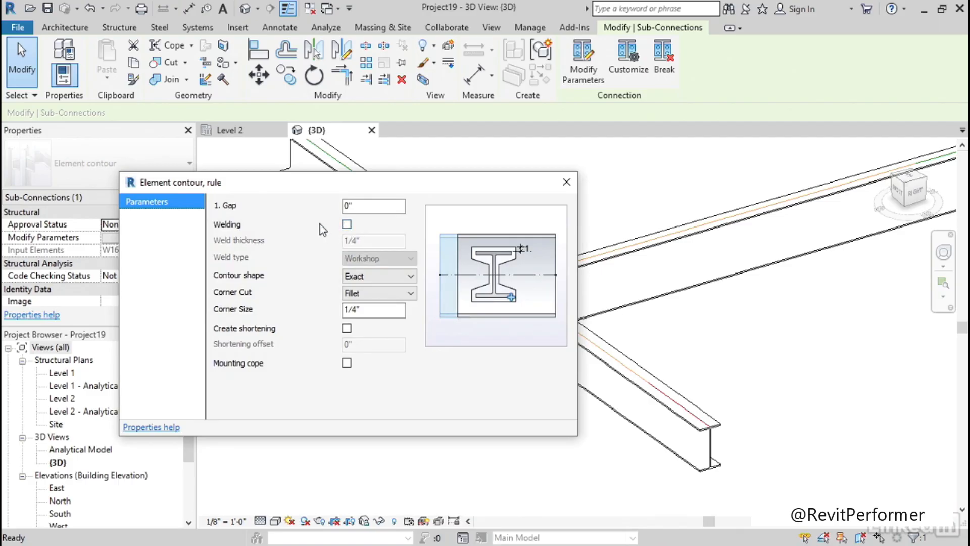
click(387, 274)
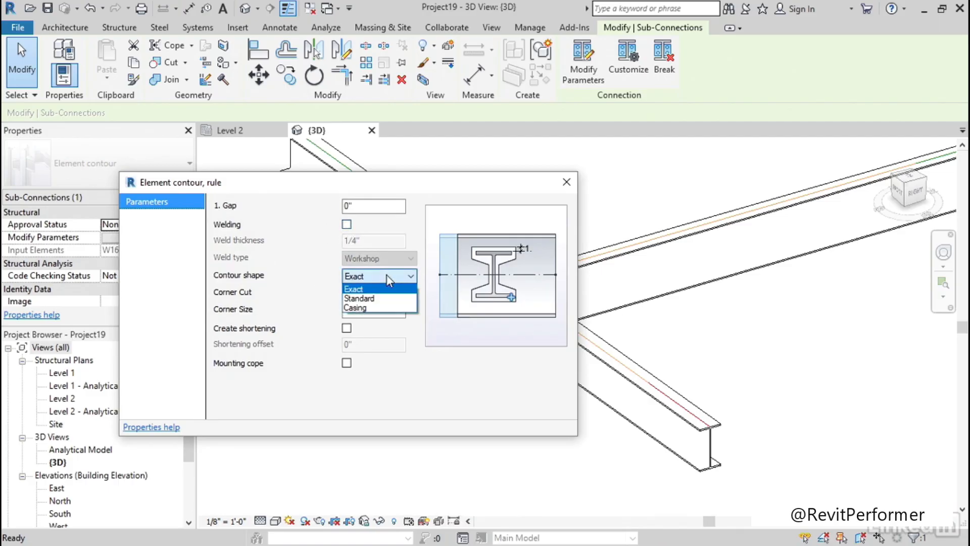
click(372, 290)
key(Down)
drag(405, 188, 326, 155)
click(488, 149)
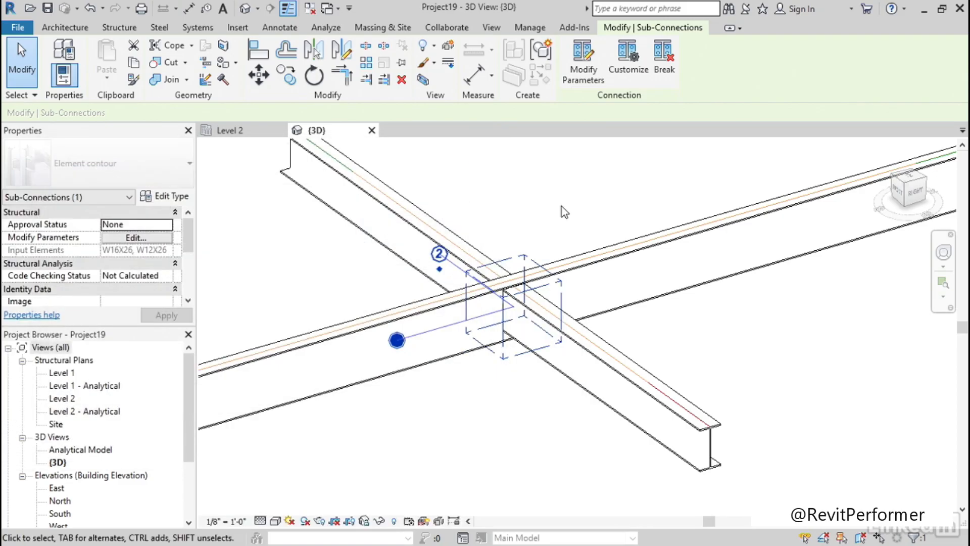
Set the 3D view's visual style to Realistic
click(396, 338)
shift+middle_drag(529, 324, 481, 303)
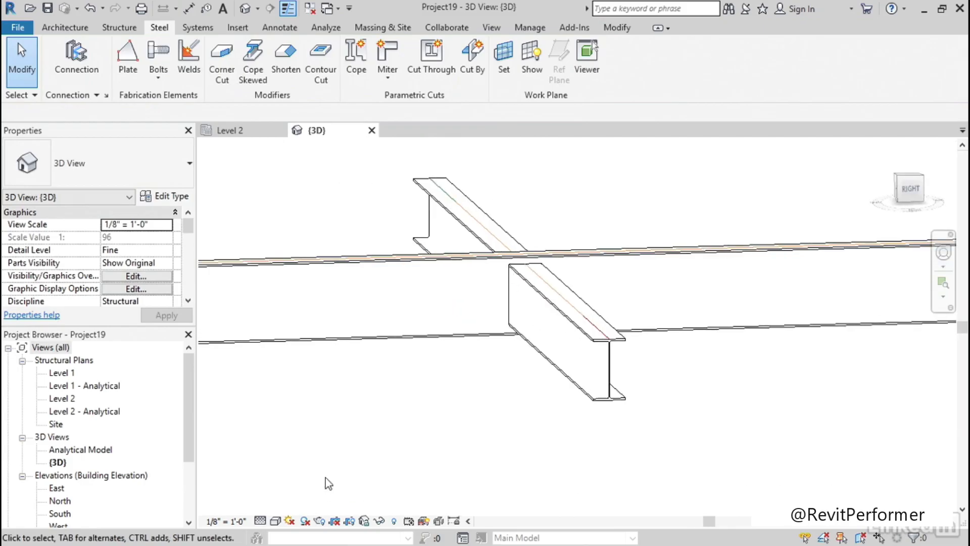
click(273, 525)
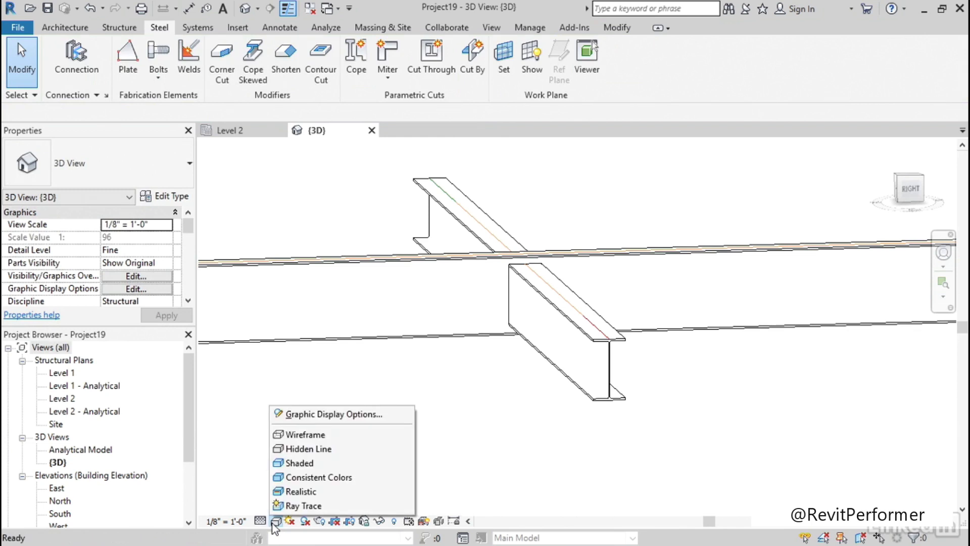
click(299, 492)
shift+middle_drag(374, 445, 514, 422)
scroll(514, 423, down, 2)
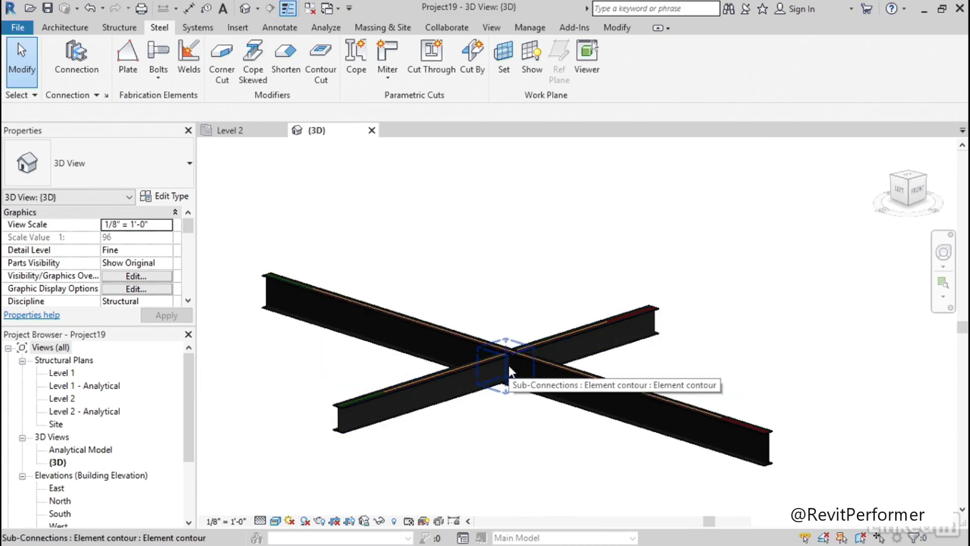
Reverse the element order of the Element contour cut so the W12X26 beam comes first
click(508, 367)
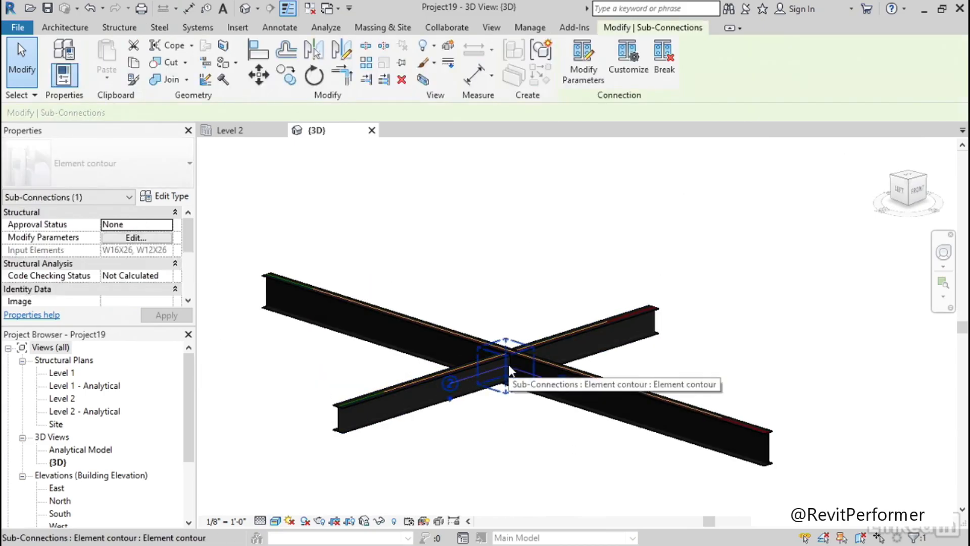
click(449, 403)
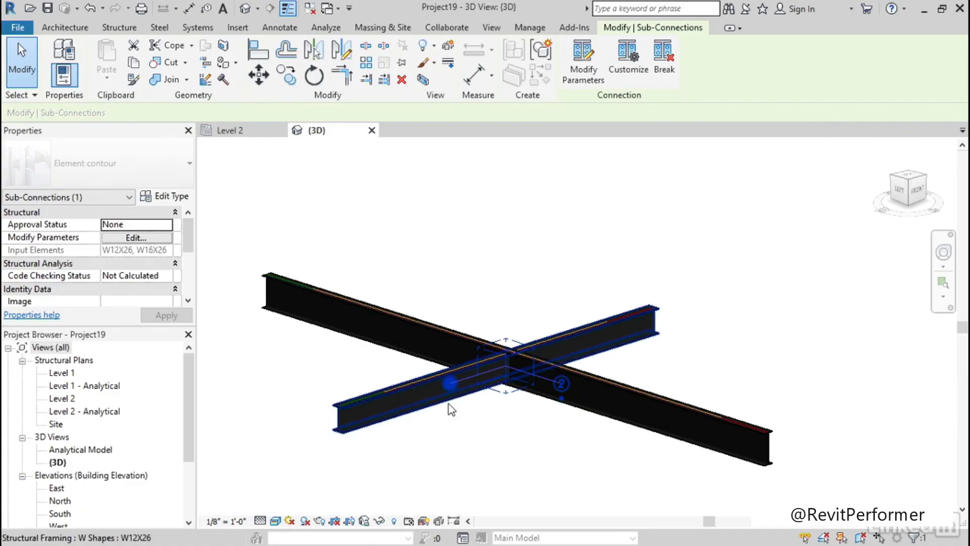
Examine the reversed contour cut at the beam crossing from above and from the side
shift+middle_drag(511, 416, 379, 496)
shift+middle_drag(438, 376, 429, 489)
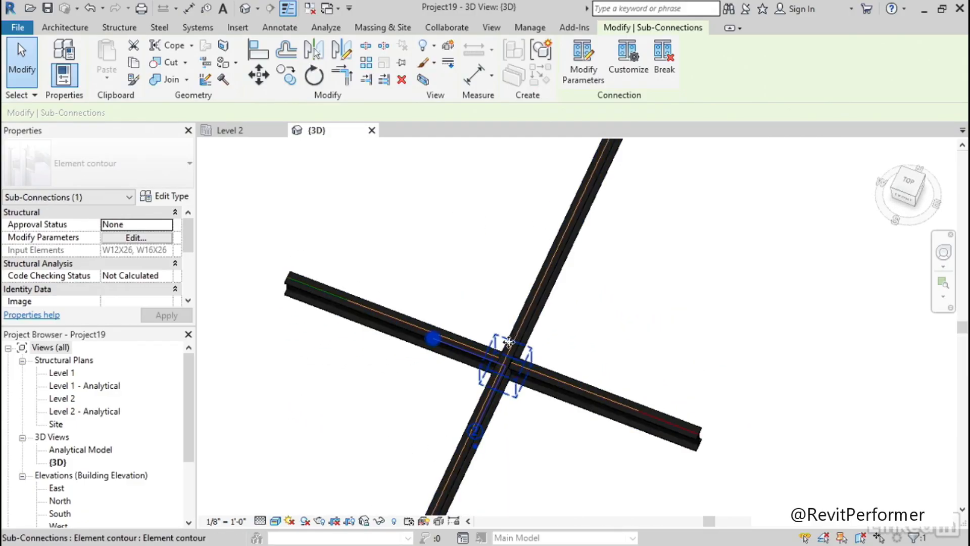
scroll(514, 348, up, 5)
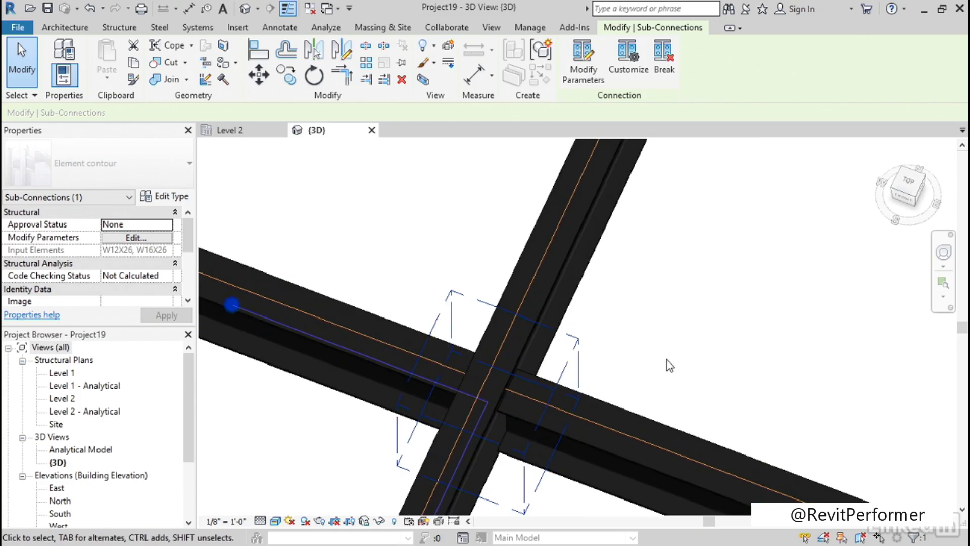
shift+middle_drag(457, 427, 603, 331)
scroll(546, 347, down, 1)
middle_drag(510, 435, 470, 319)
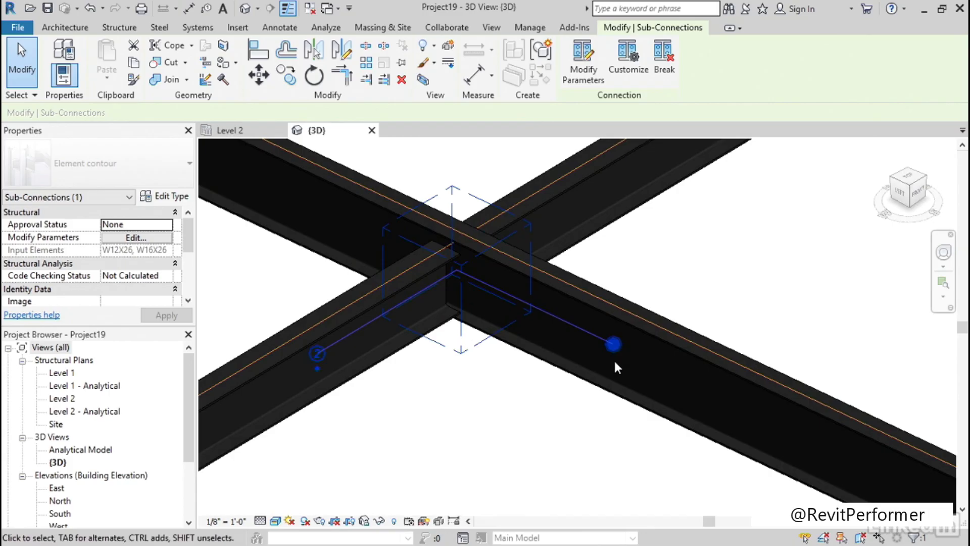
shift+middle_drag(534, 397, 537, 423)
scroll(503, 383, down, 2)
scroll(503, 383, down, 2)
key(Escape)
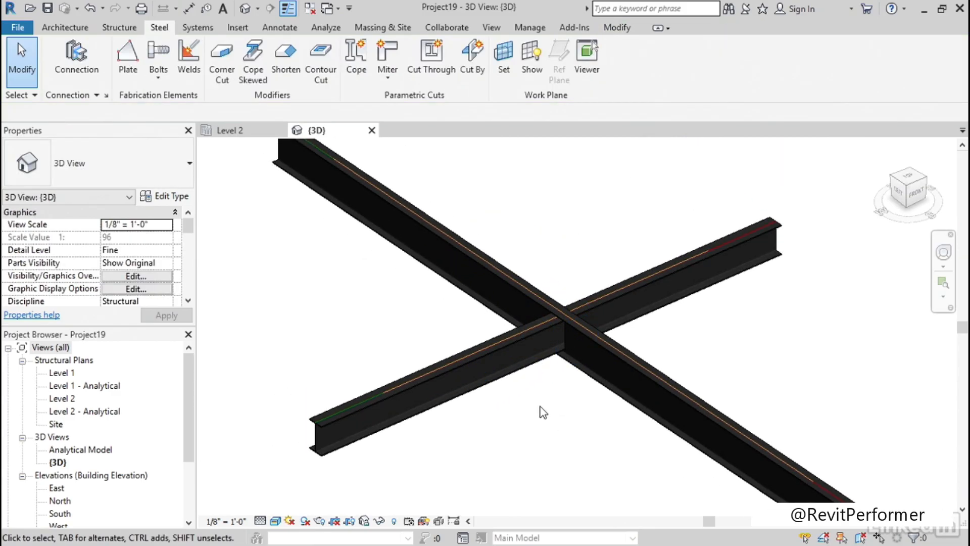